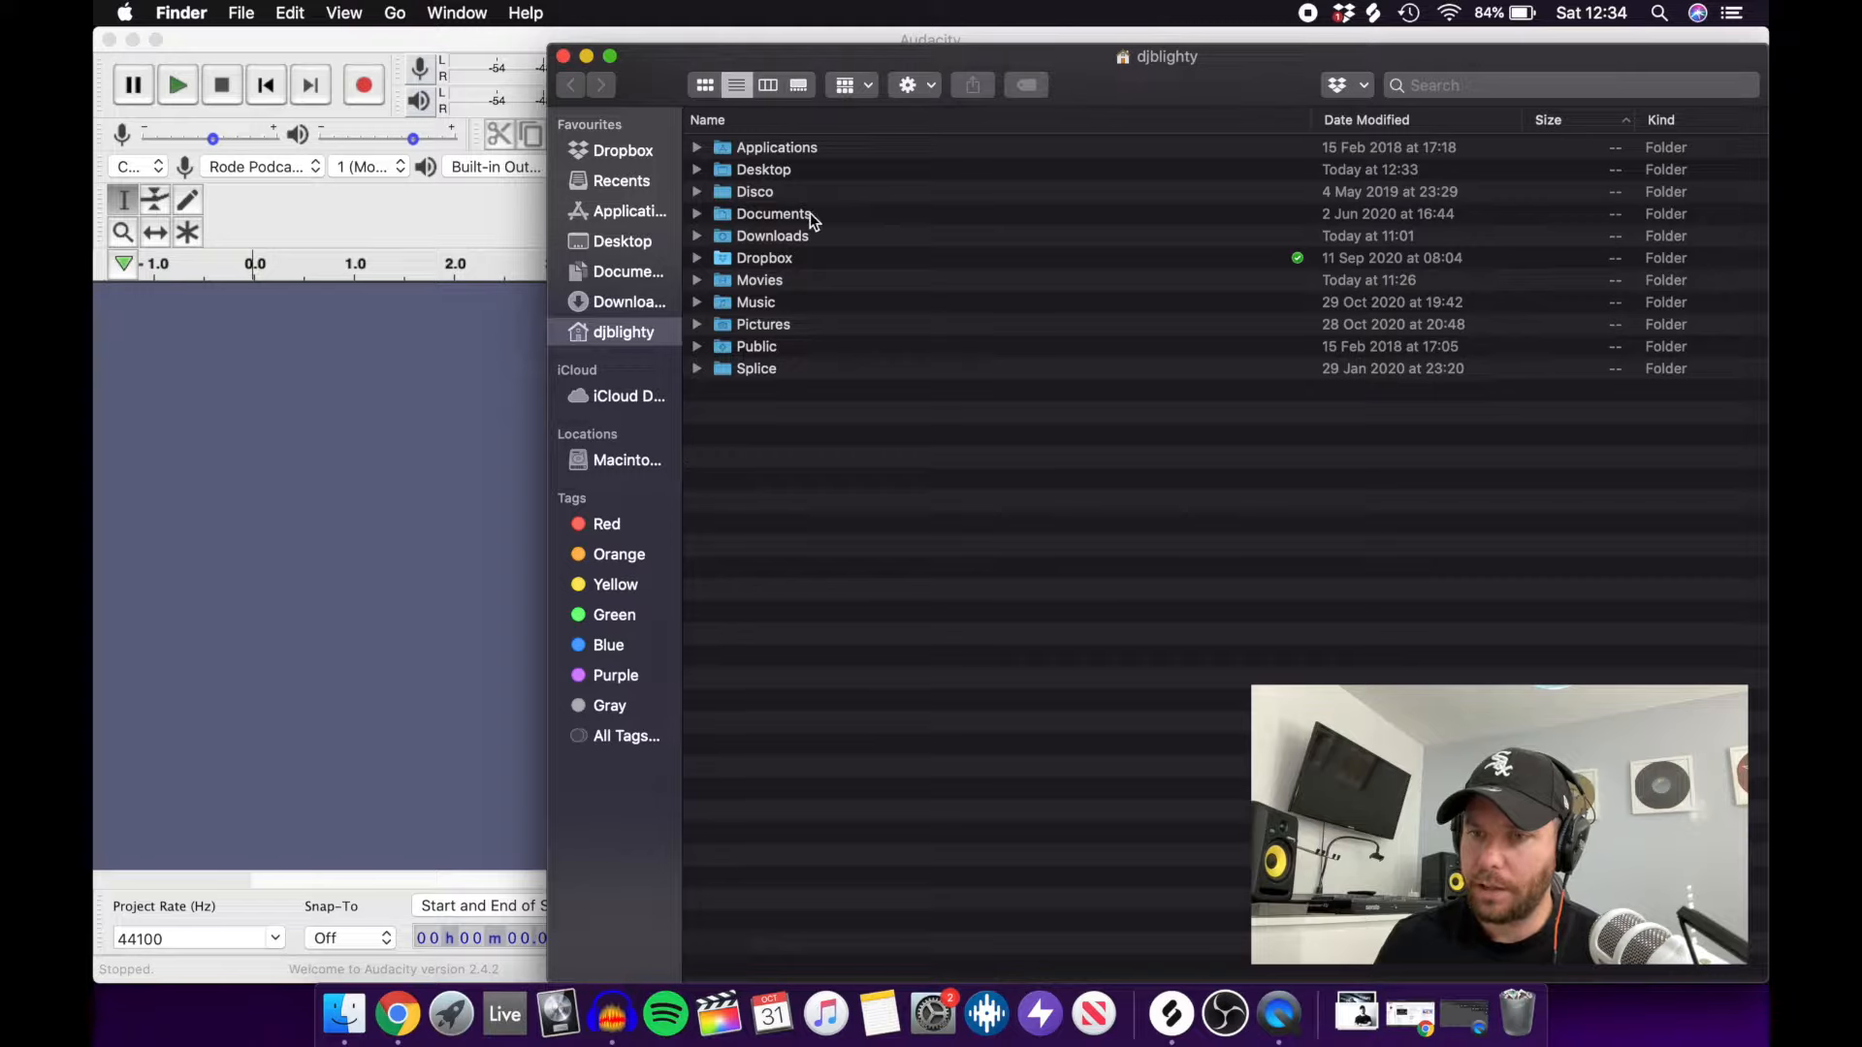
Import How To Master.wav from the Desktop folder into the empty Audacity project and close the Finder window.
click(632, 243)
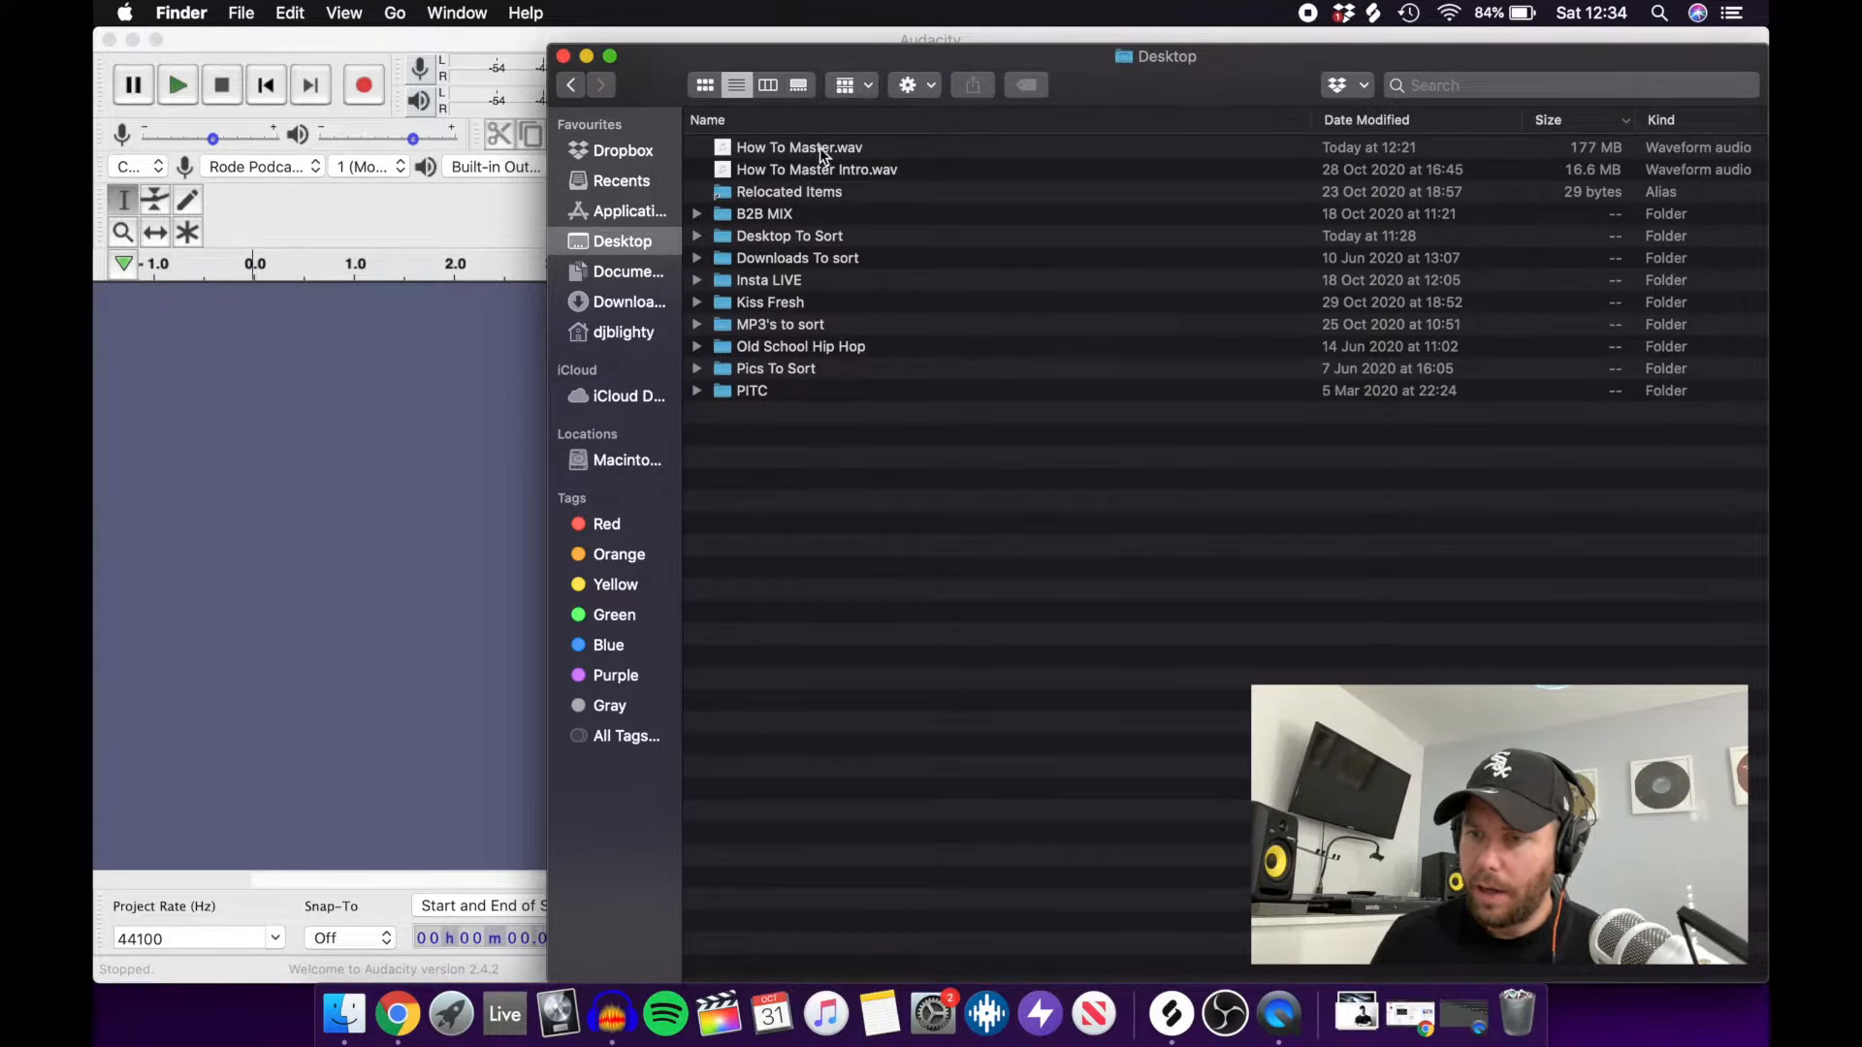
click(881, 152)
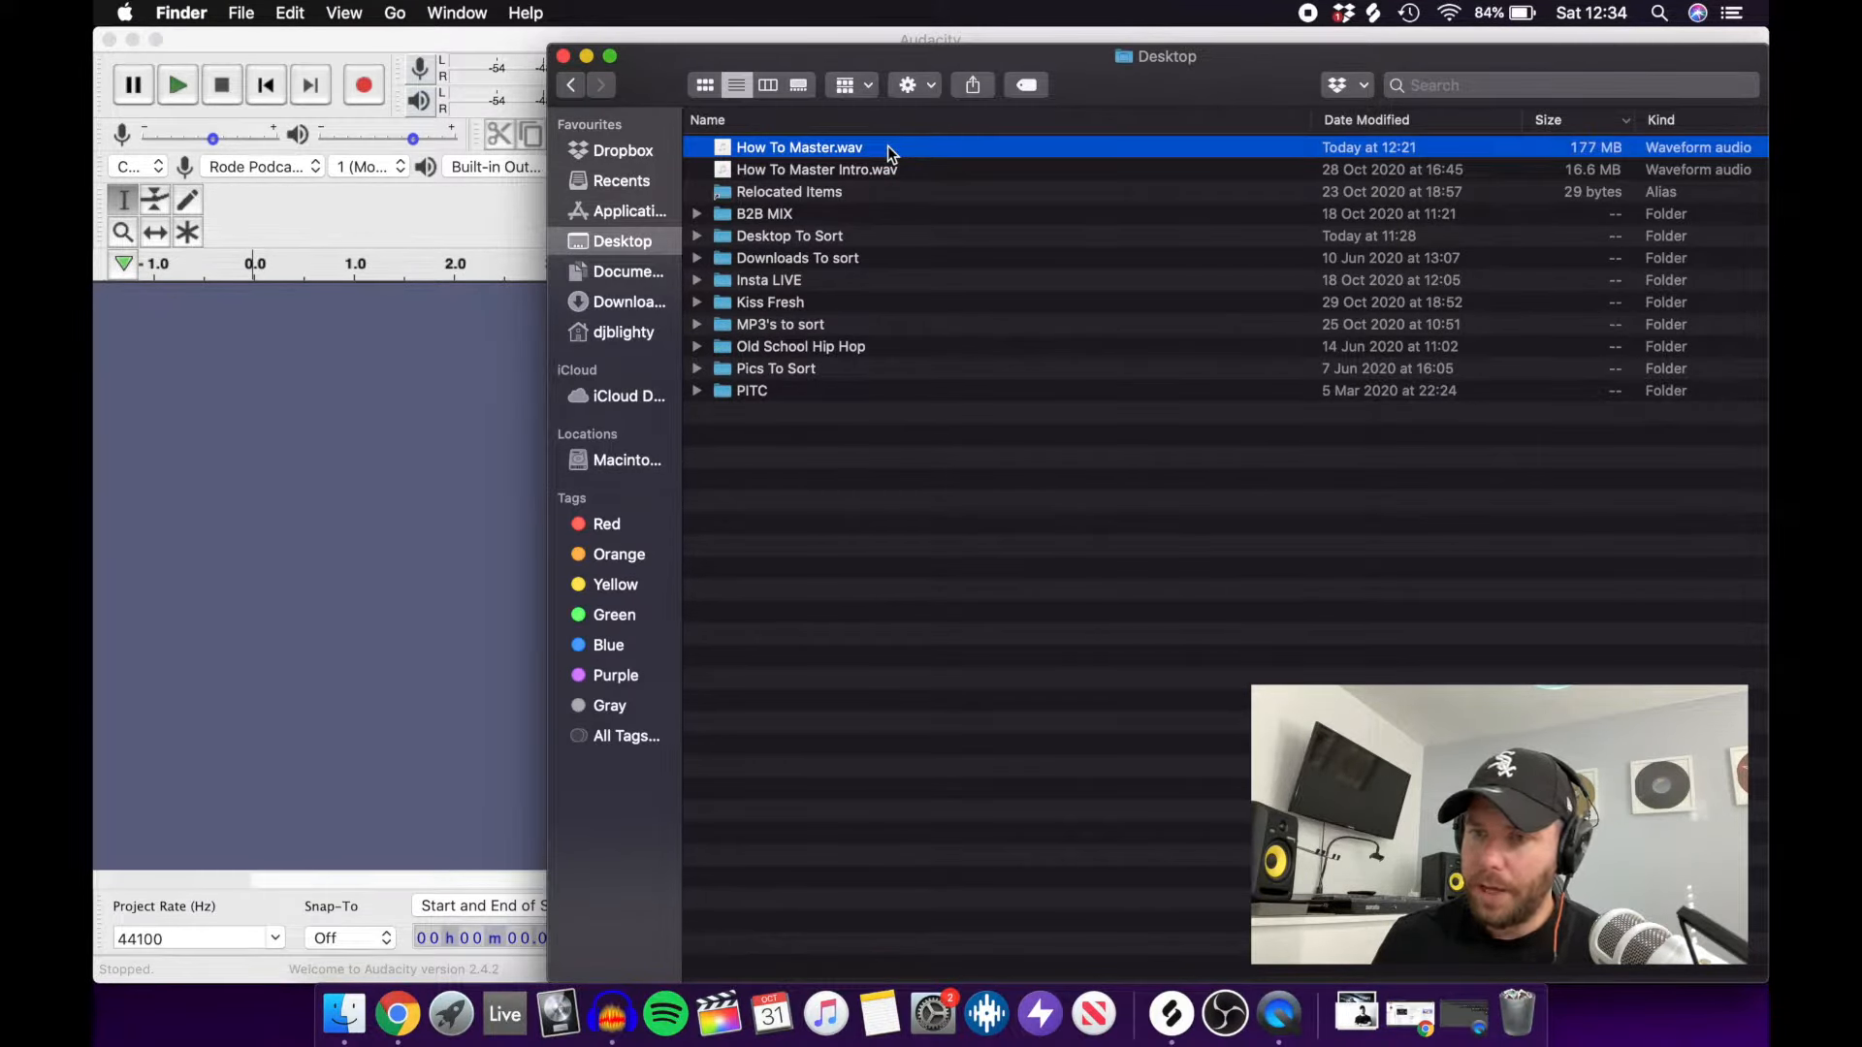
drag(888, 146, 290, 475)
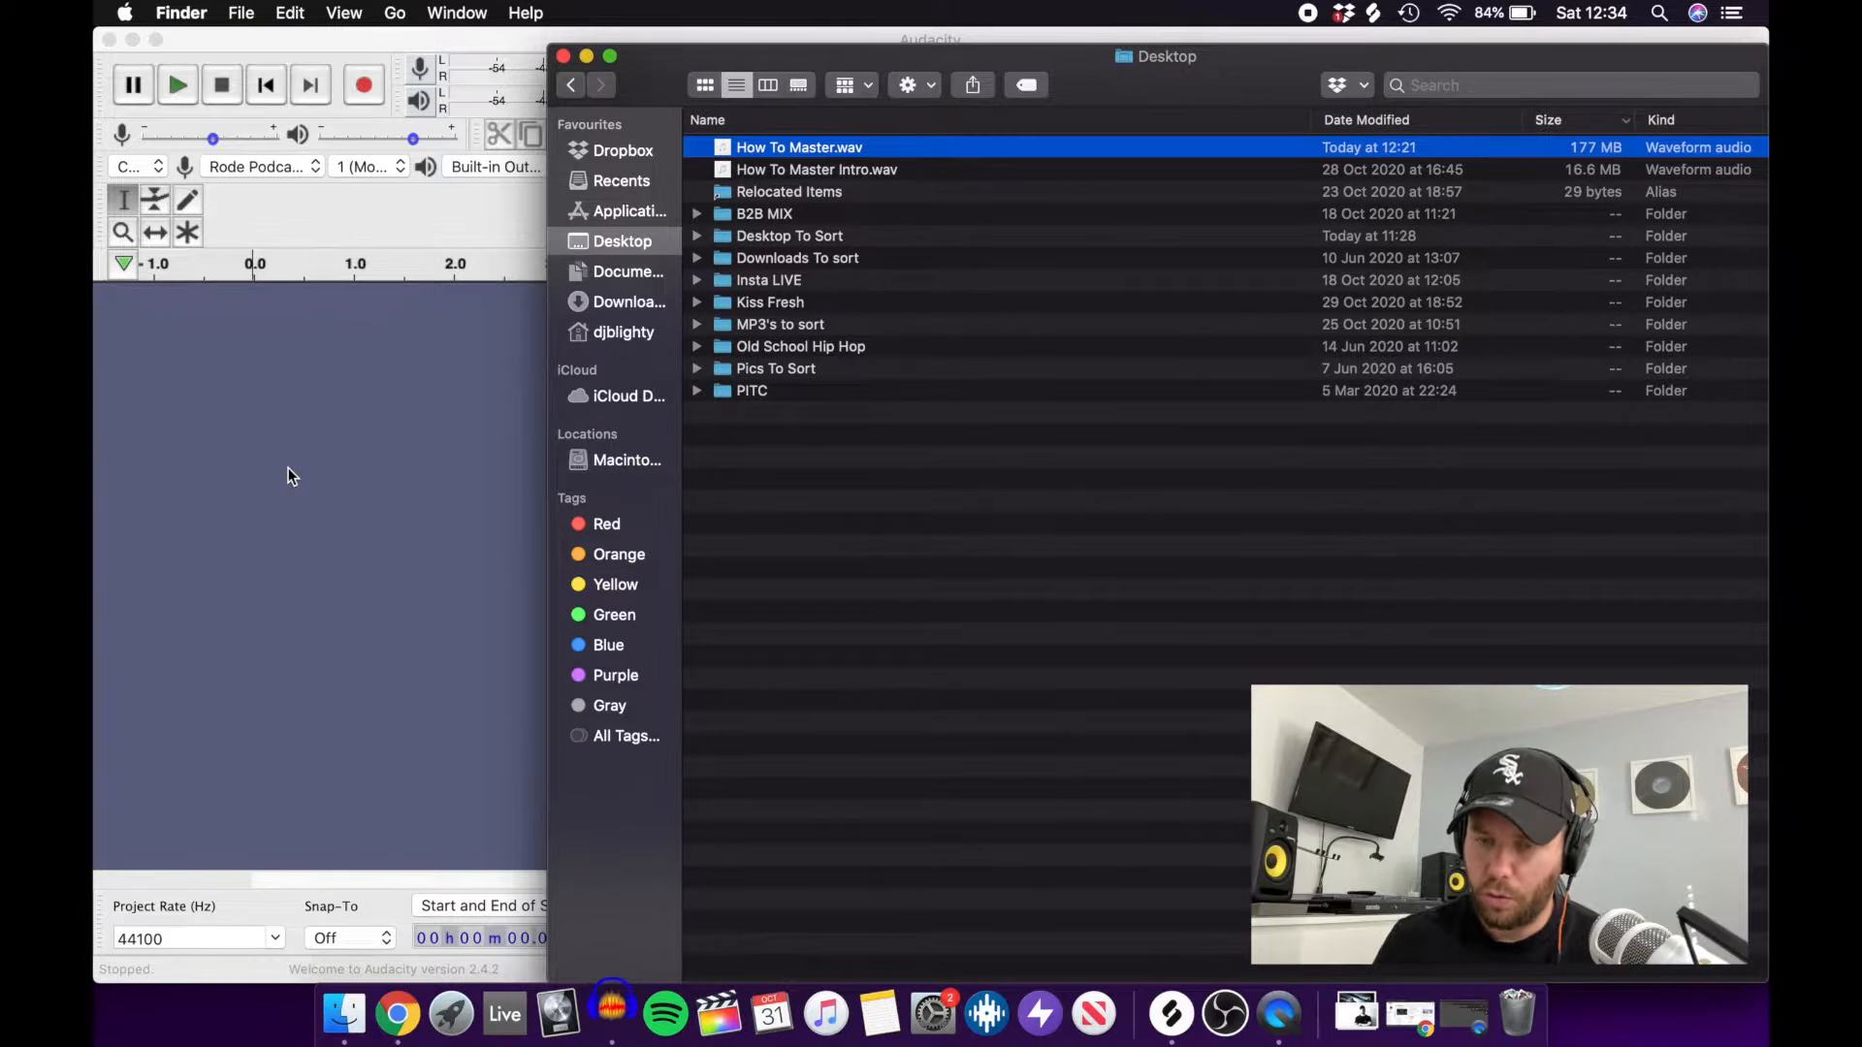
click(563, 57)
click(602, 266)
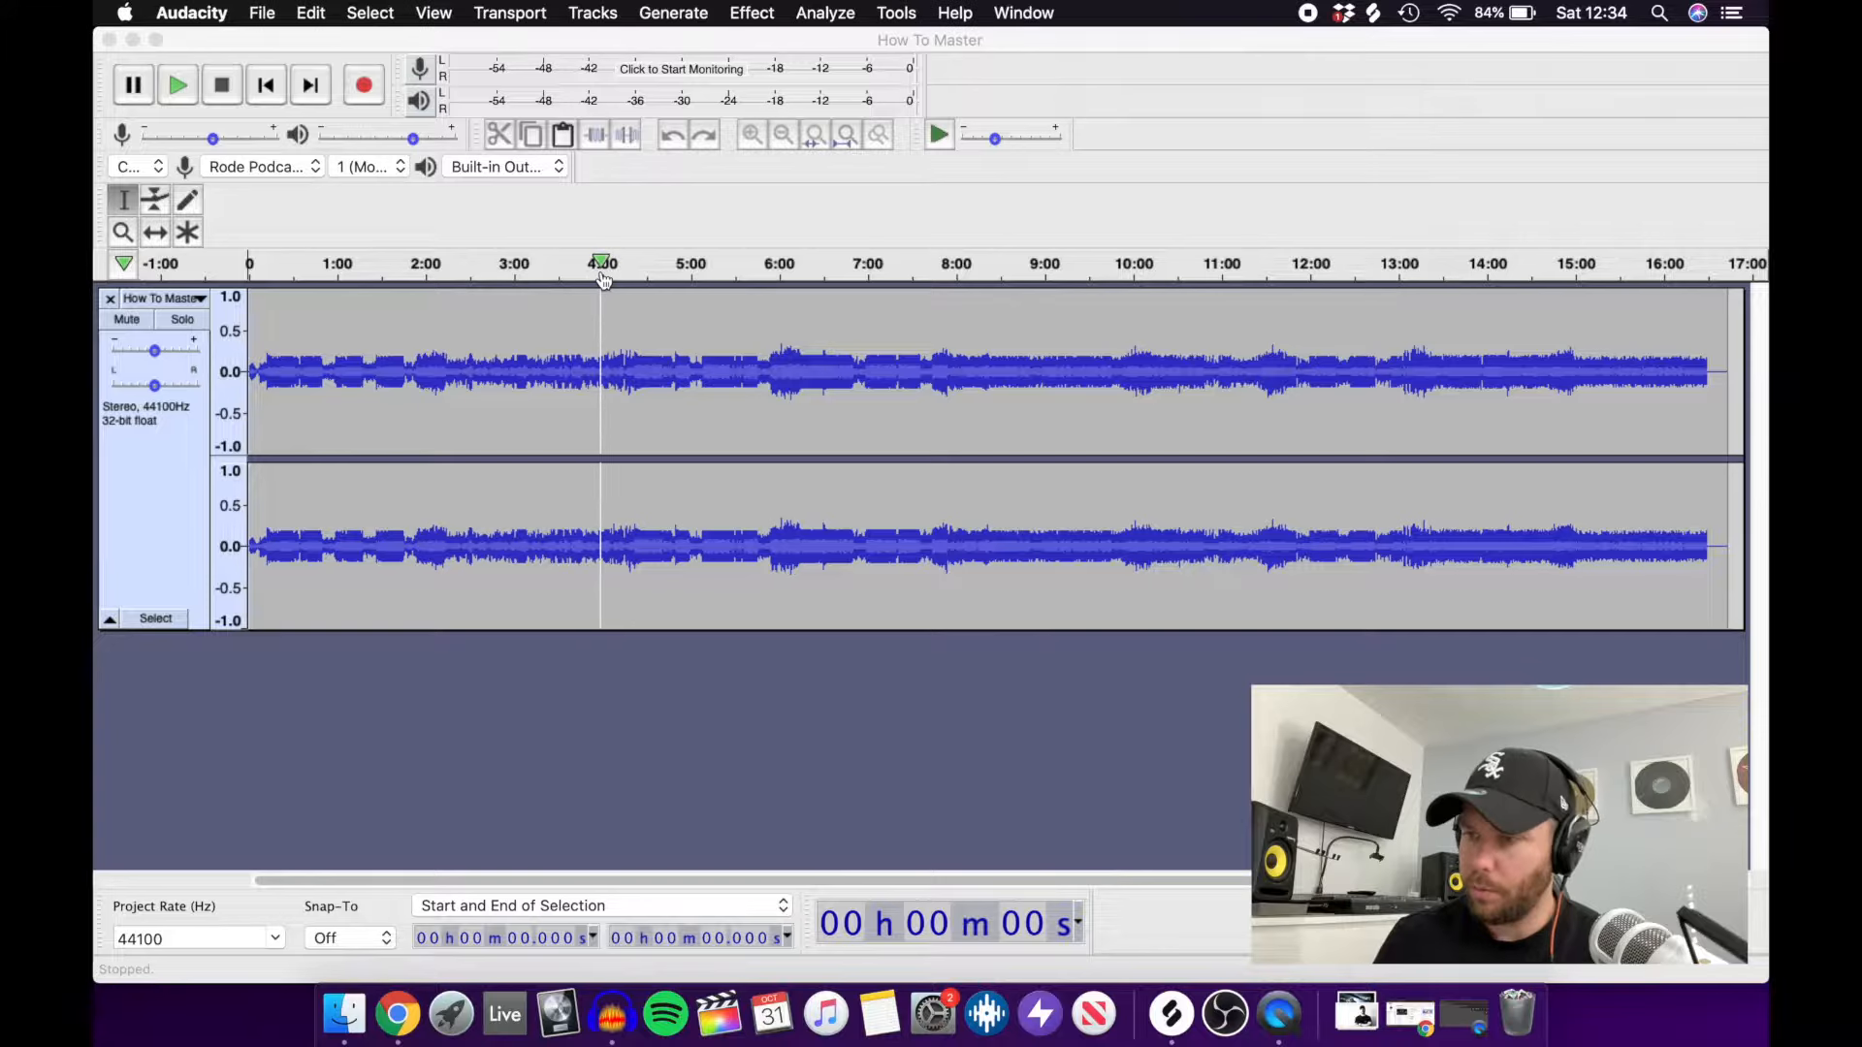
Examine the mix's waveform levels across the full length, from the end of the track back towards its start.
click(753, 134)
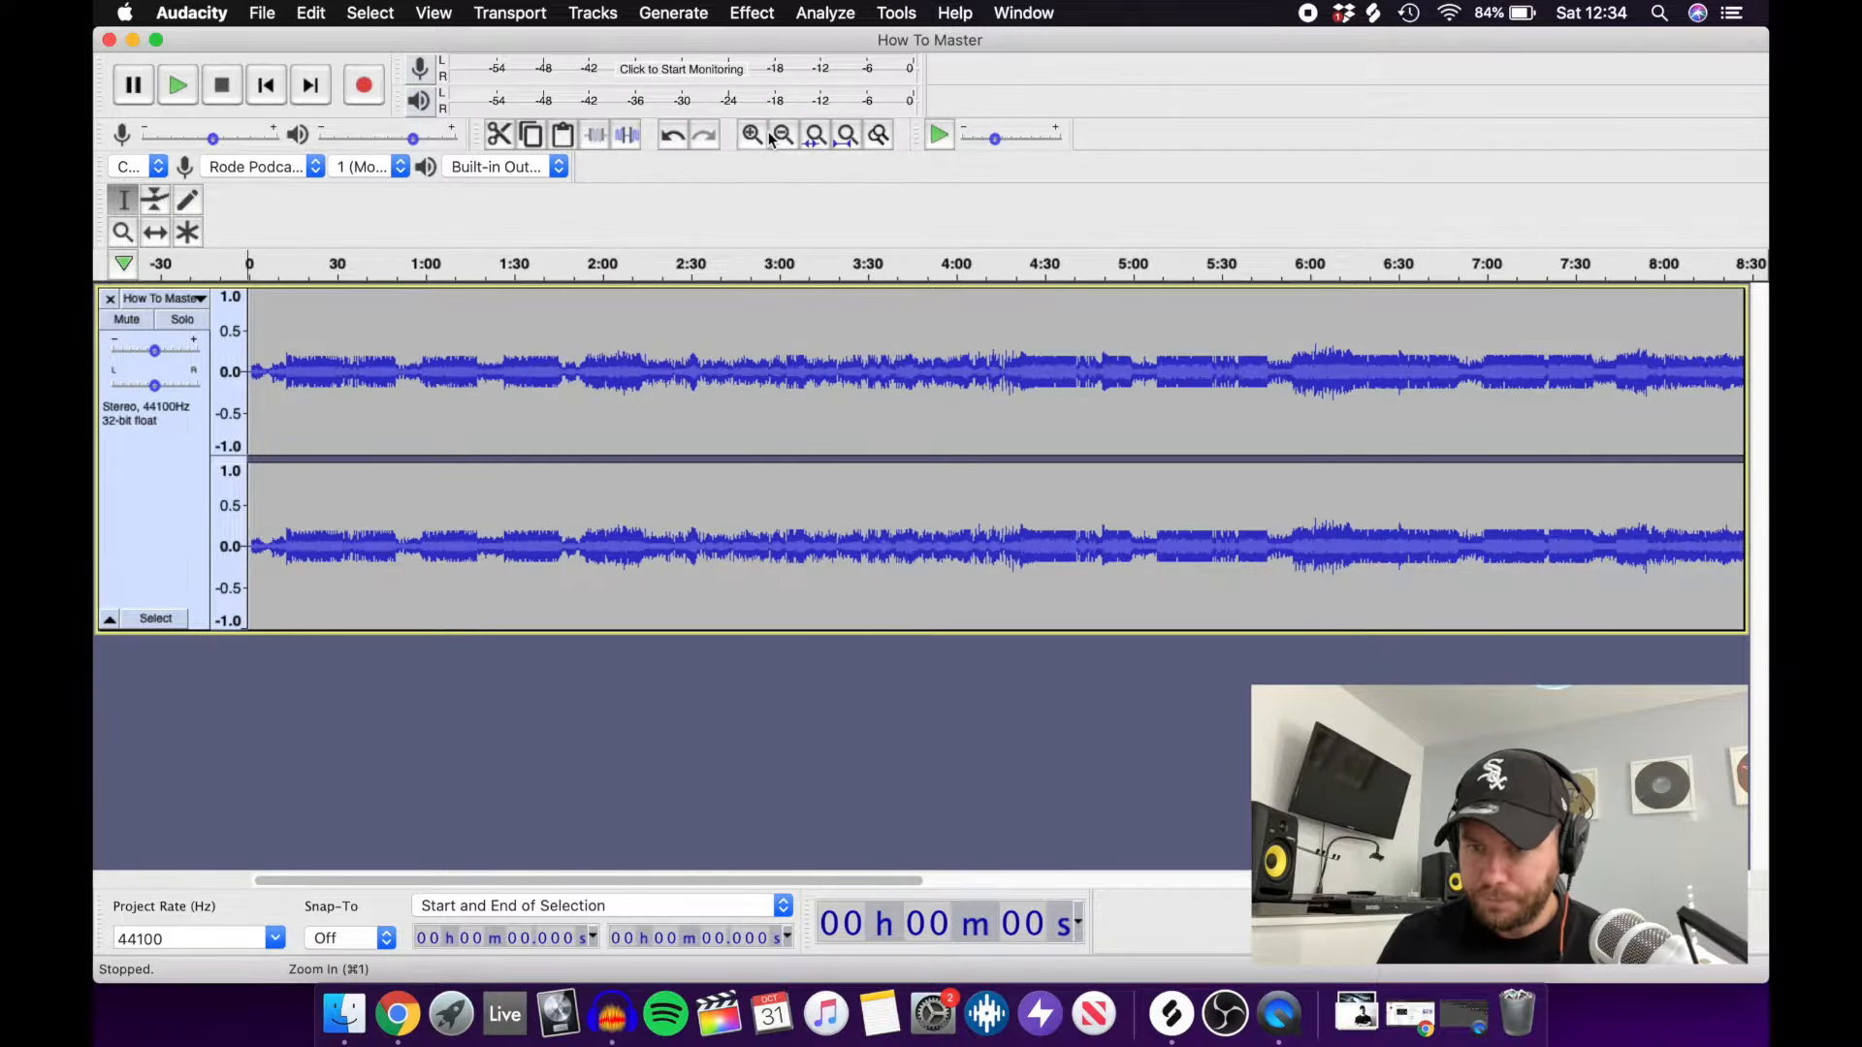
click(752, 134)
click(783, 138)
click(783, 138)
click(784, 137)
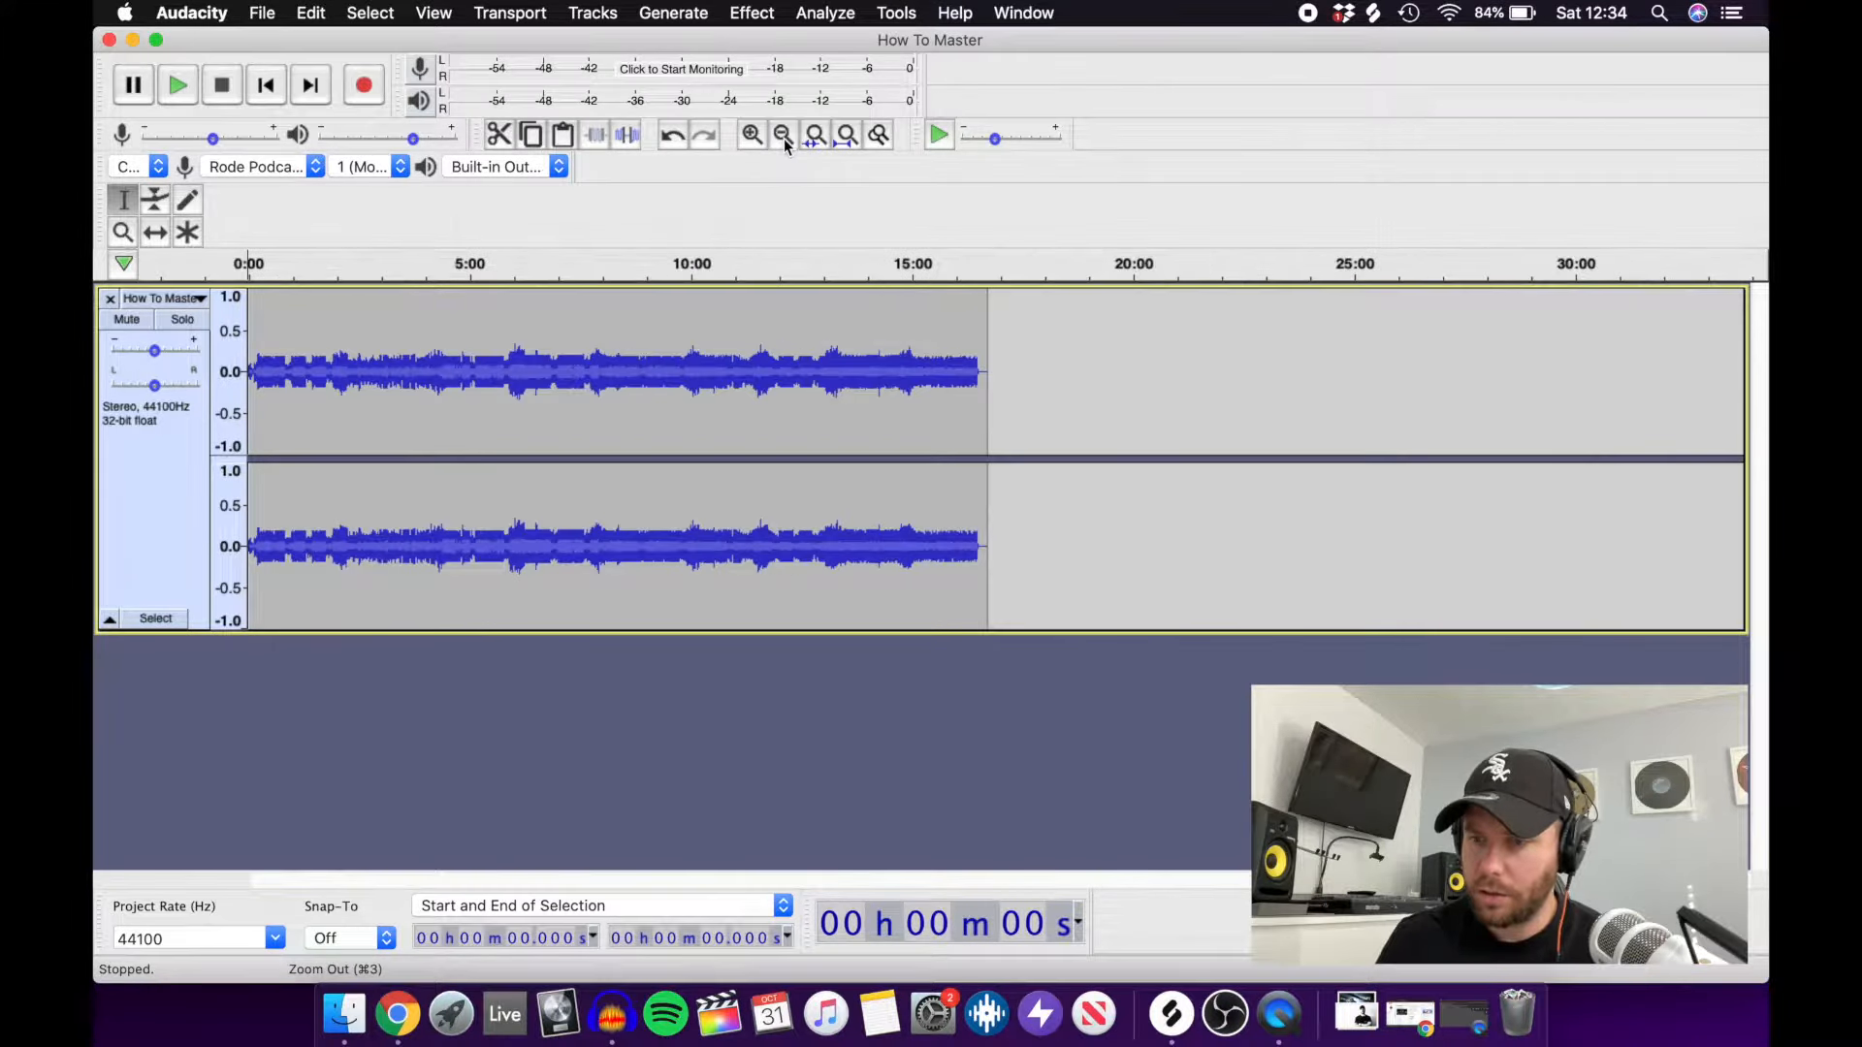
click(751, 135)
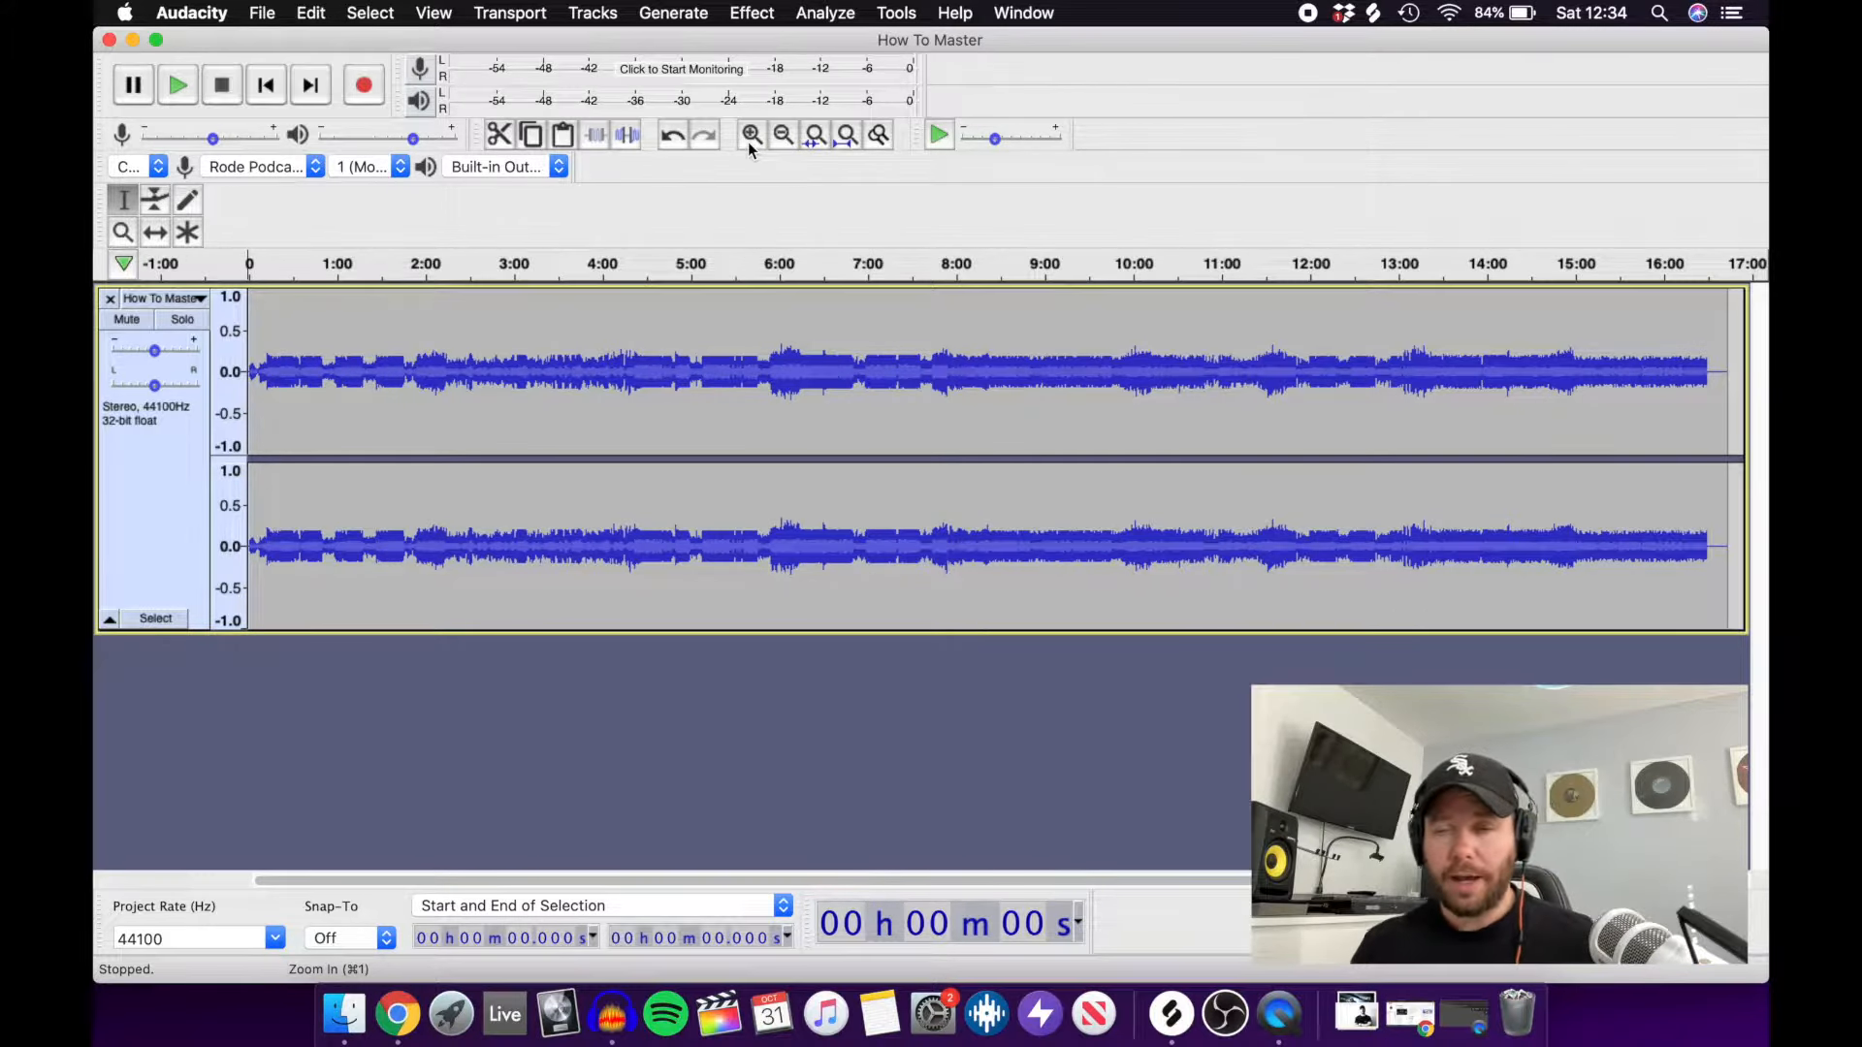
click(774, 141)
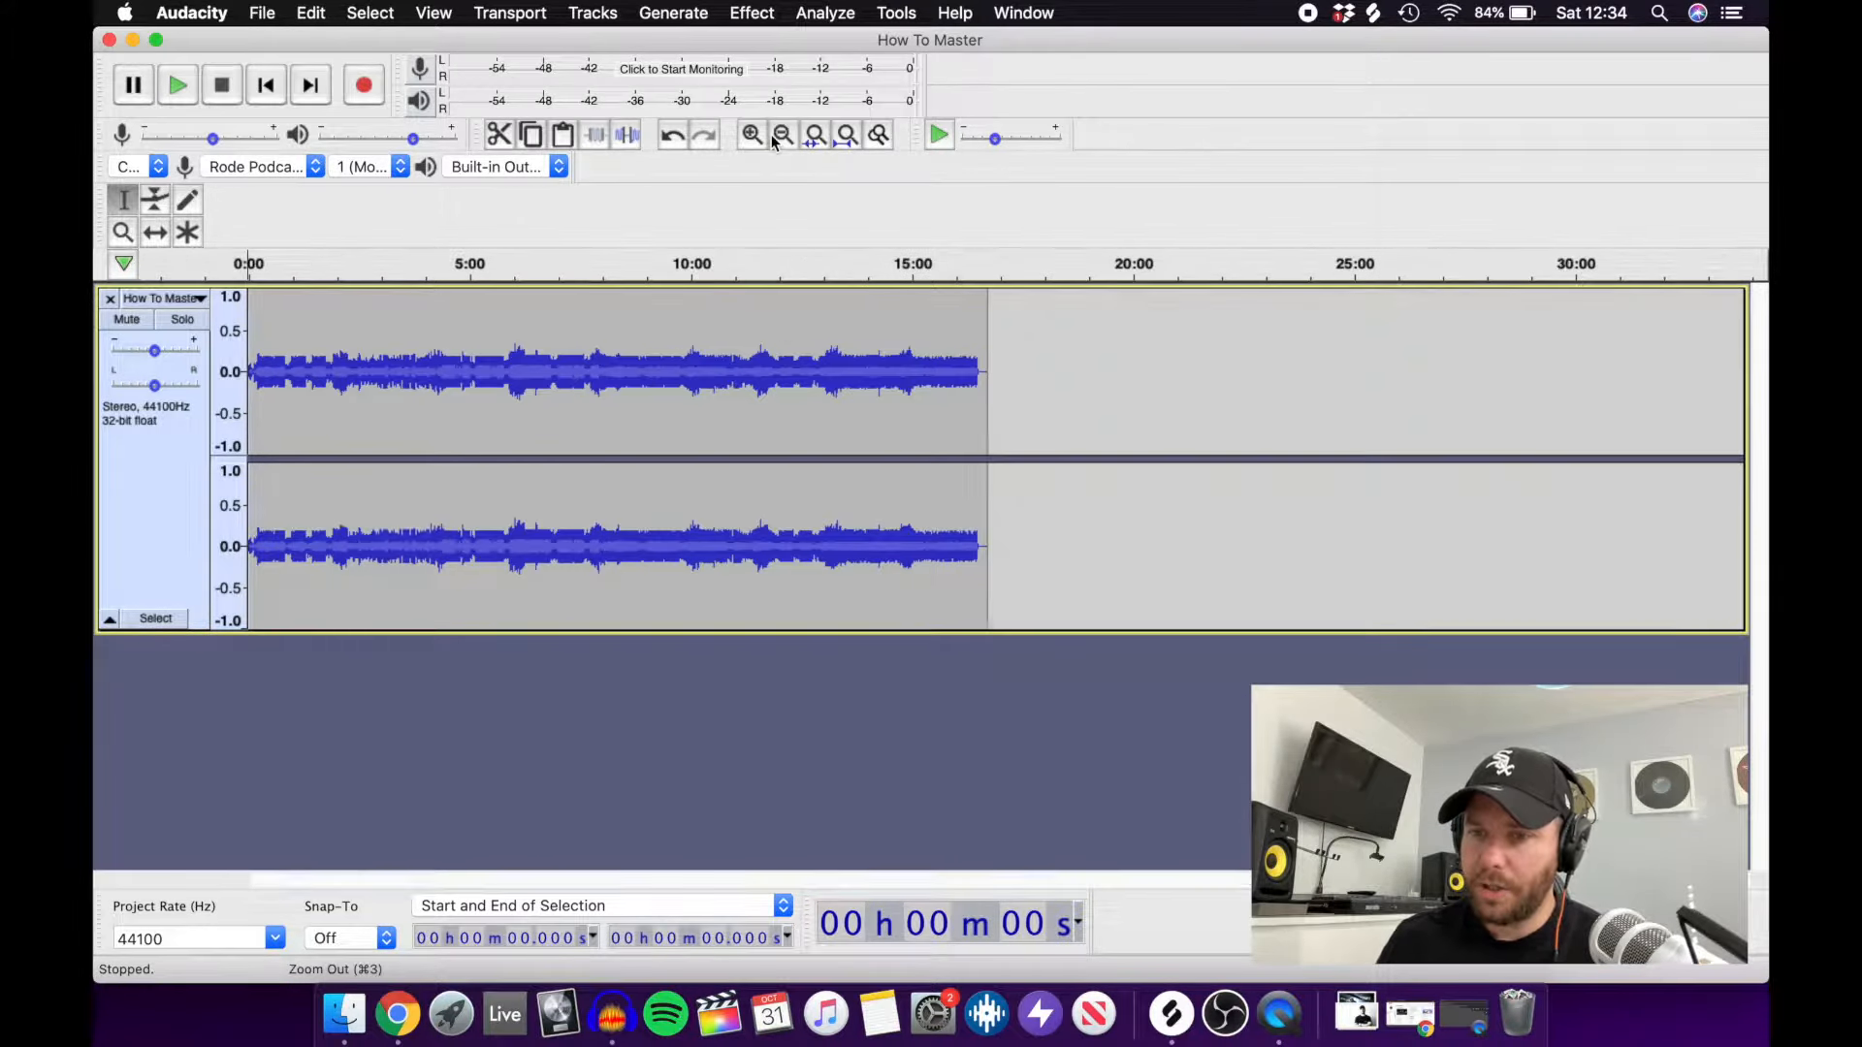
click(988, 424)
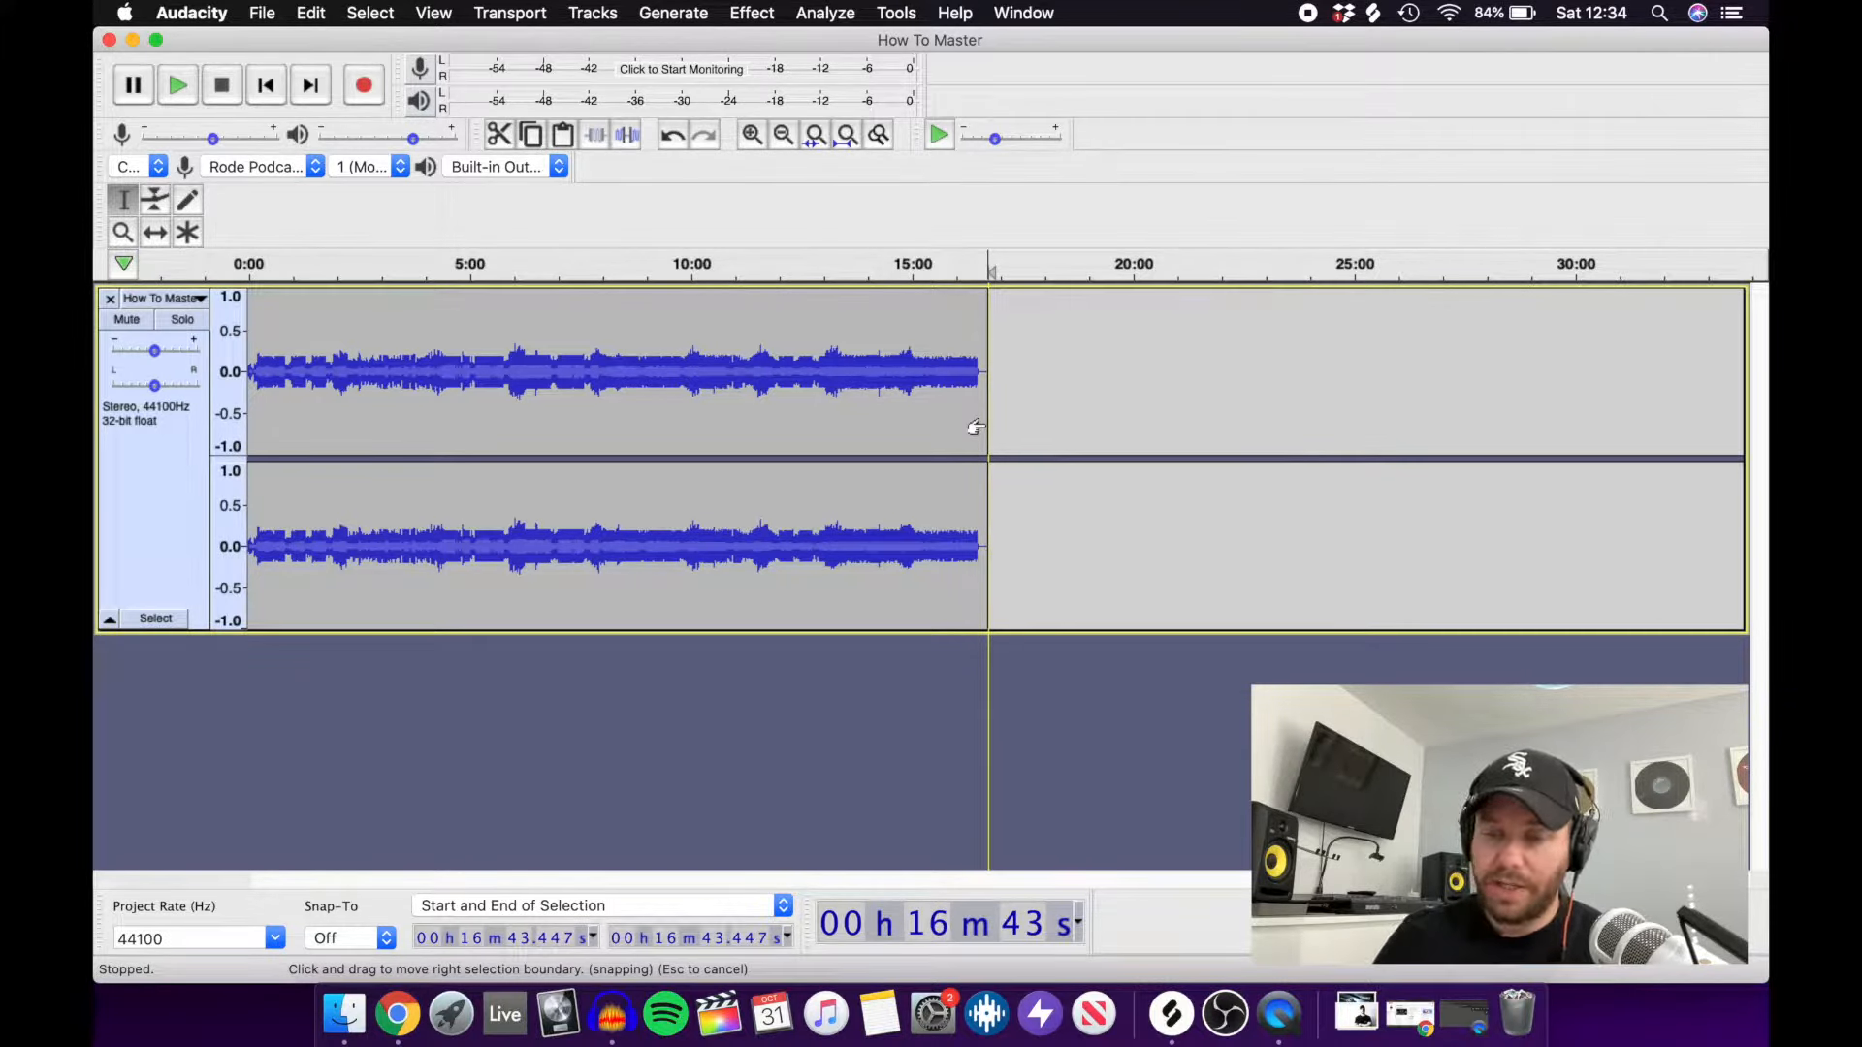
click(848, 398)
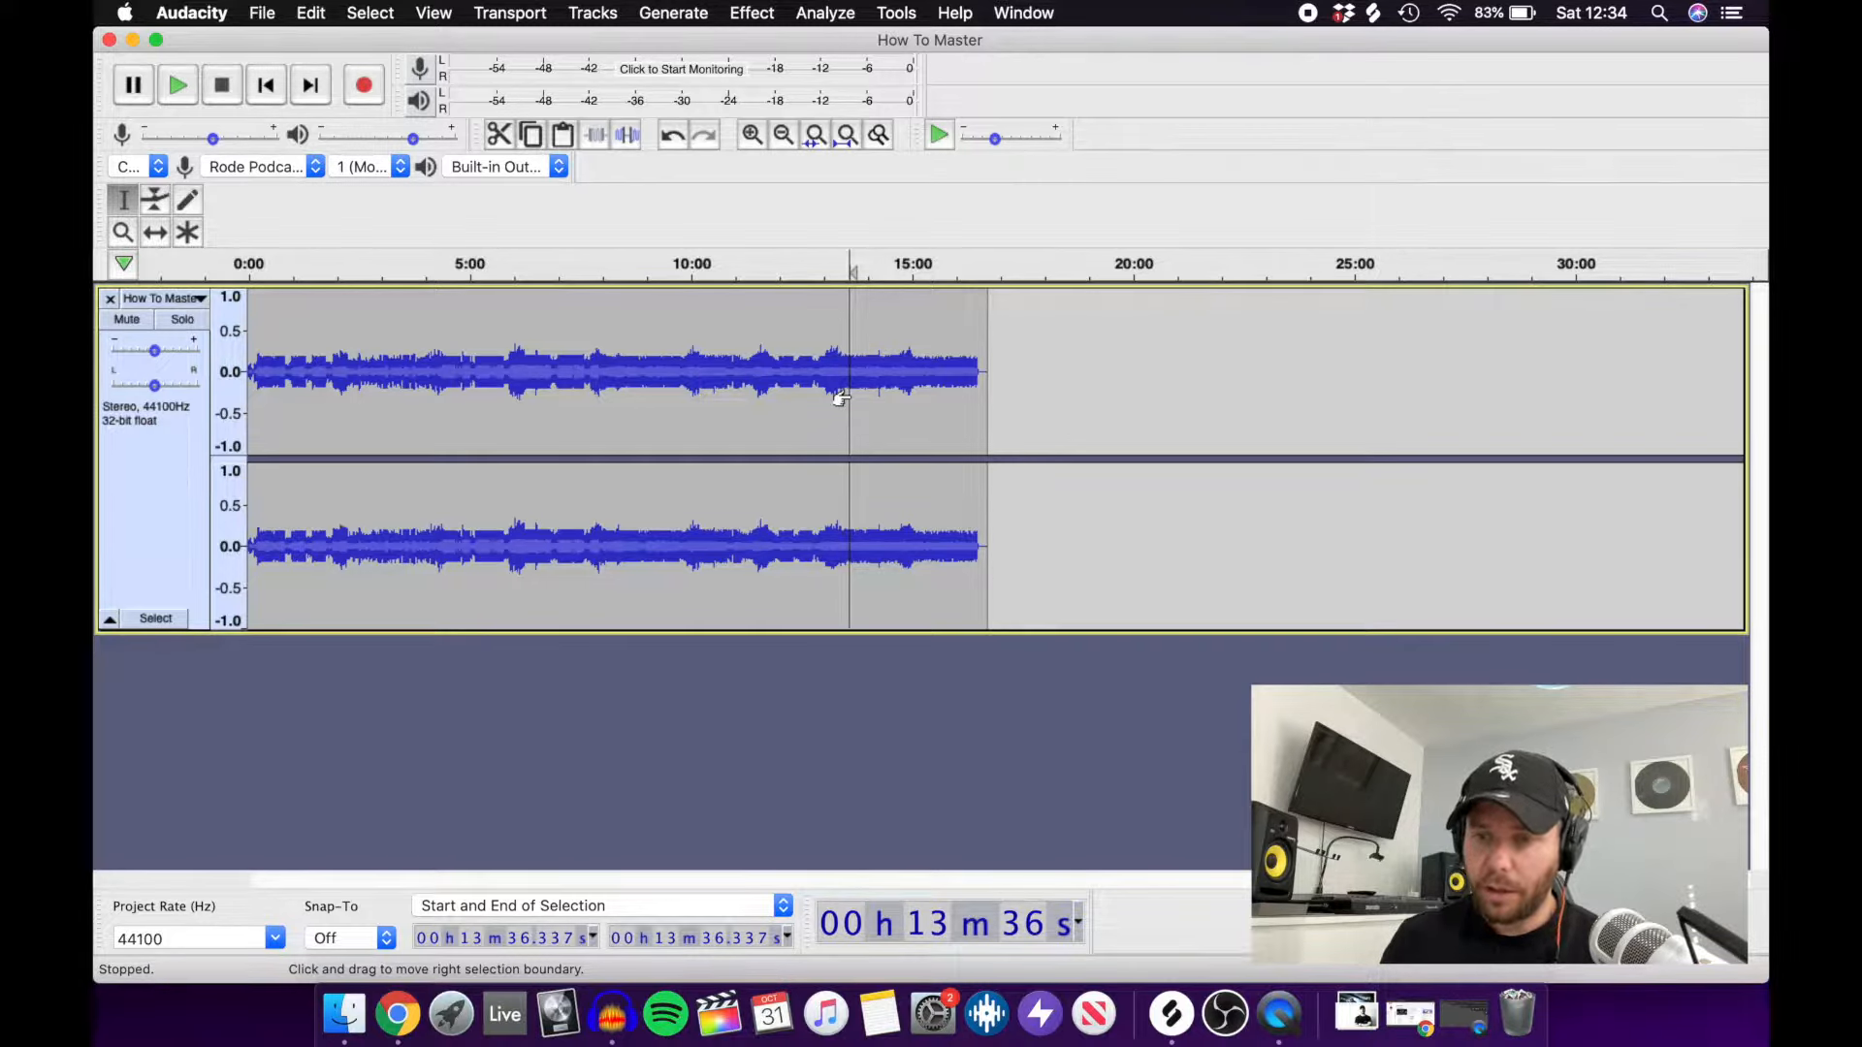
click(646, 393)
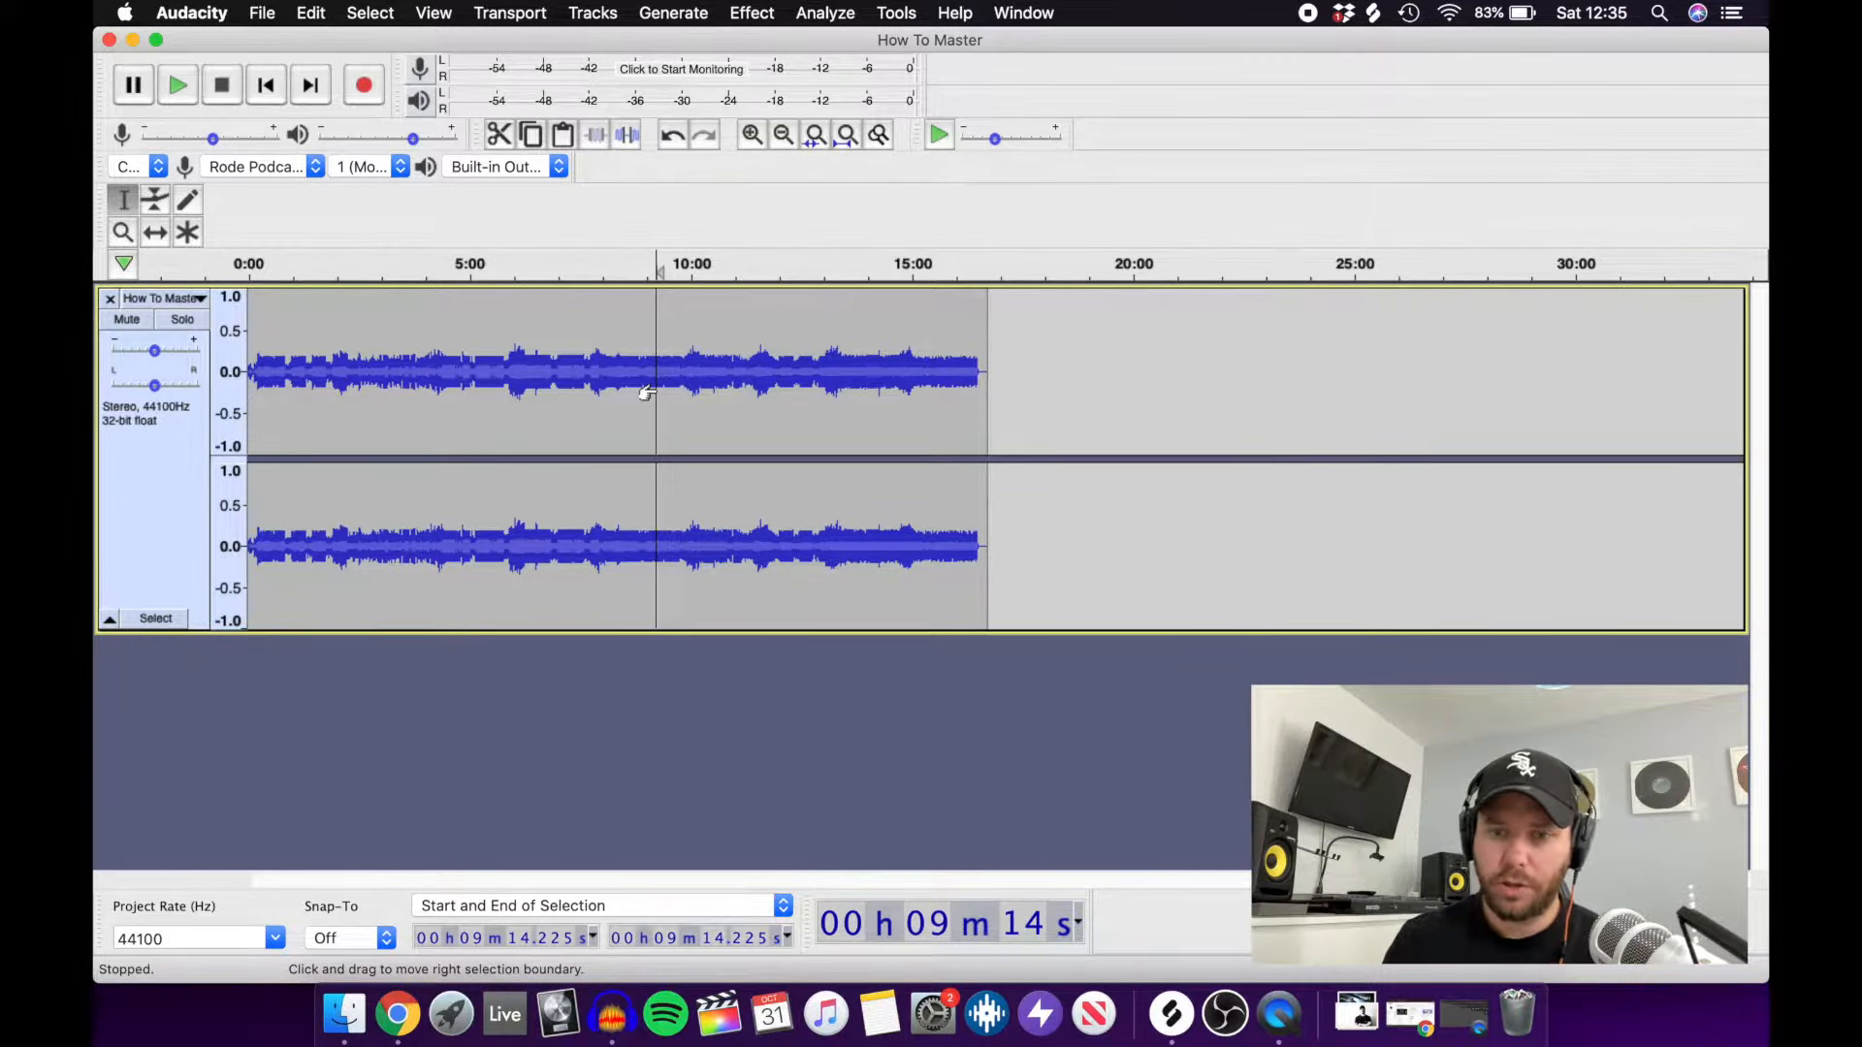
click(549, 373)
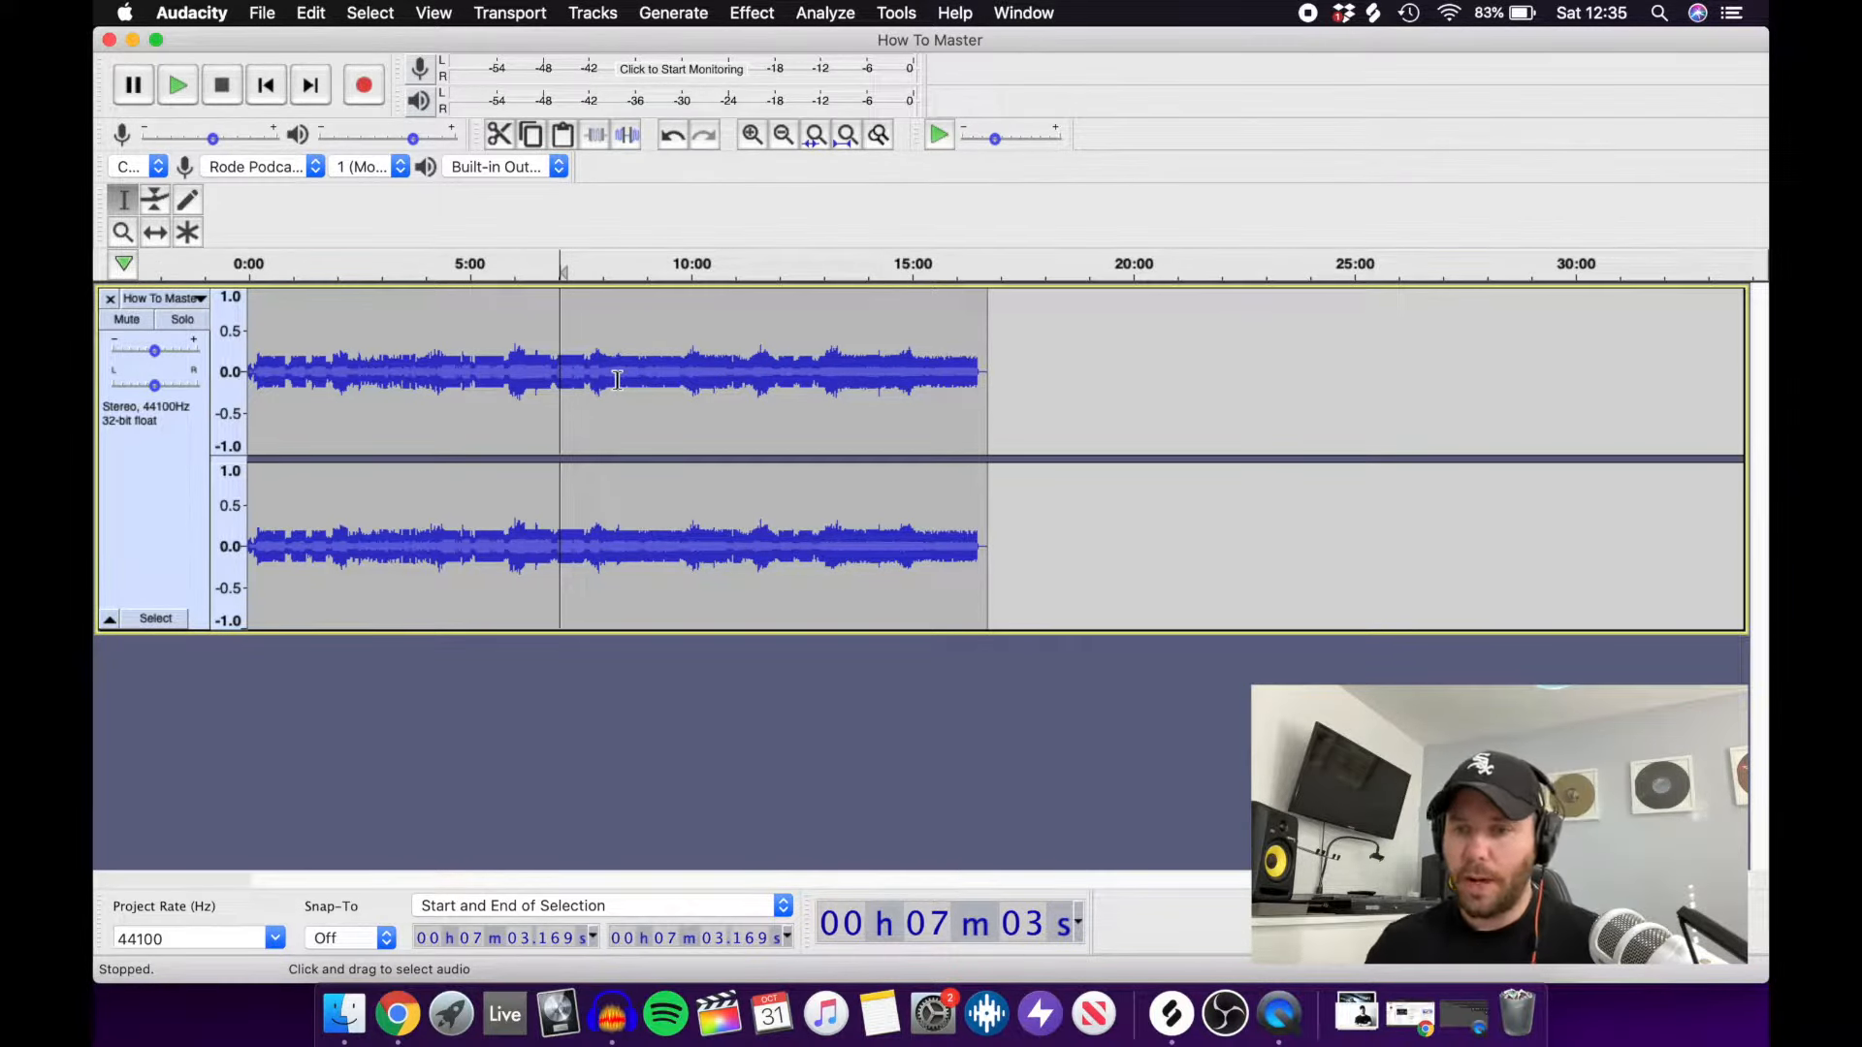
click(695, 383)
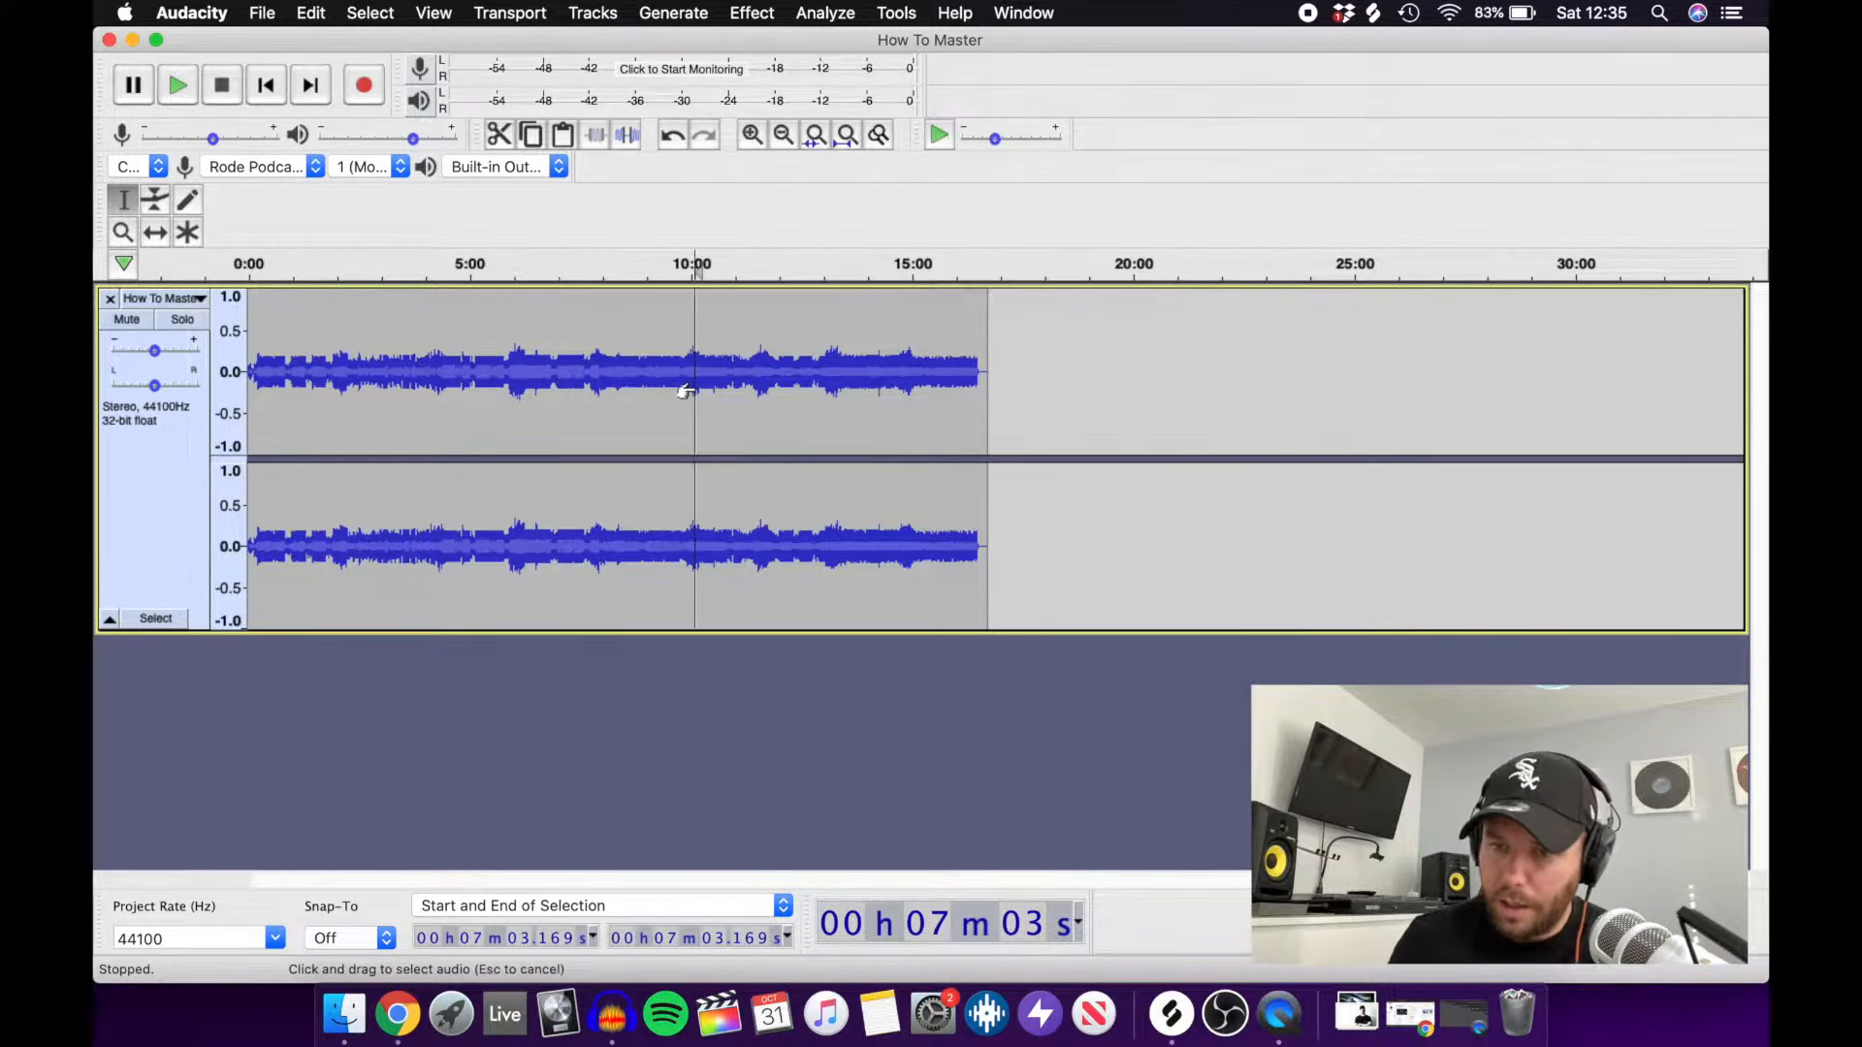
click(613, 387)
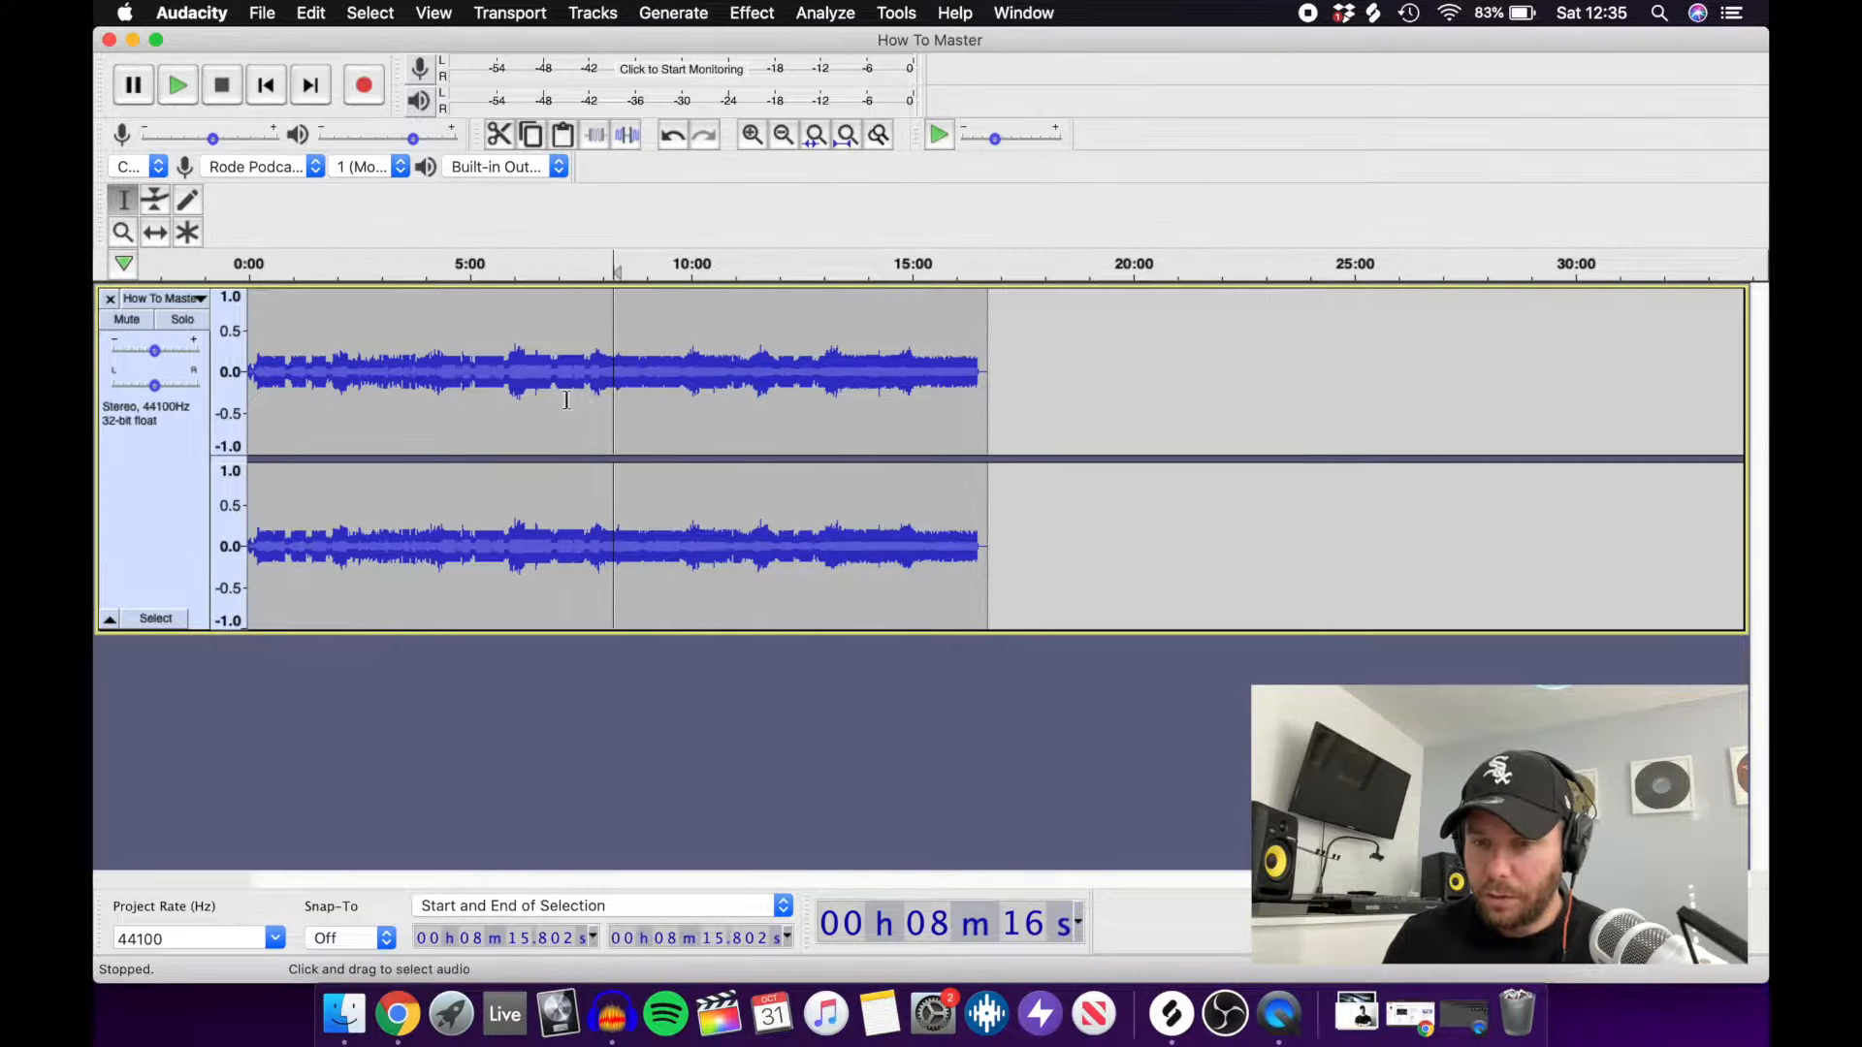
click(457, 386)
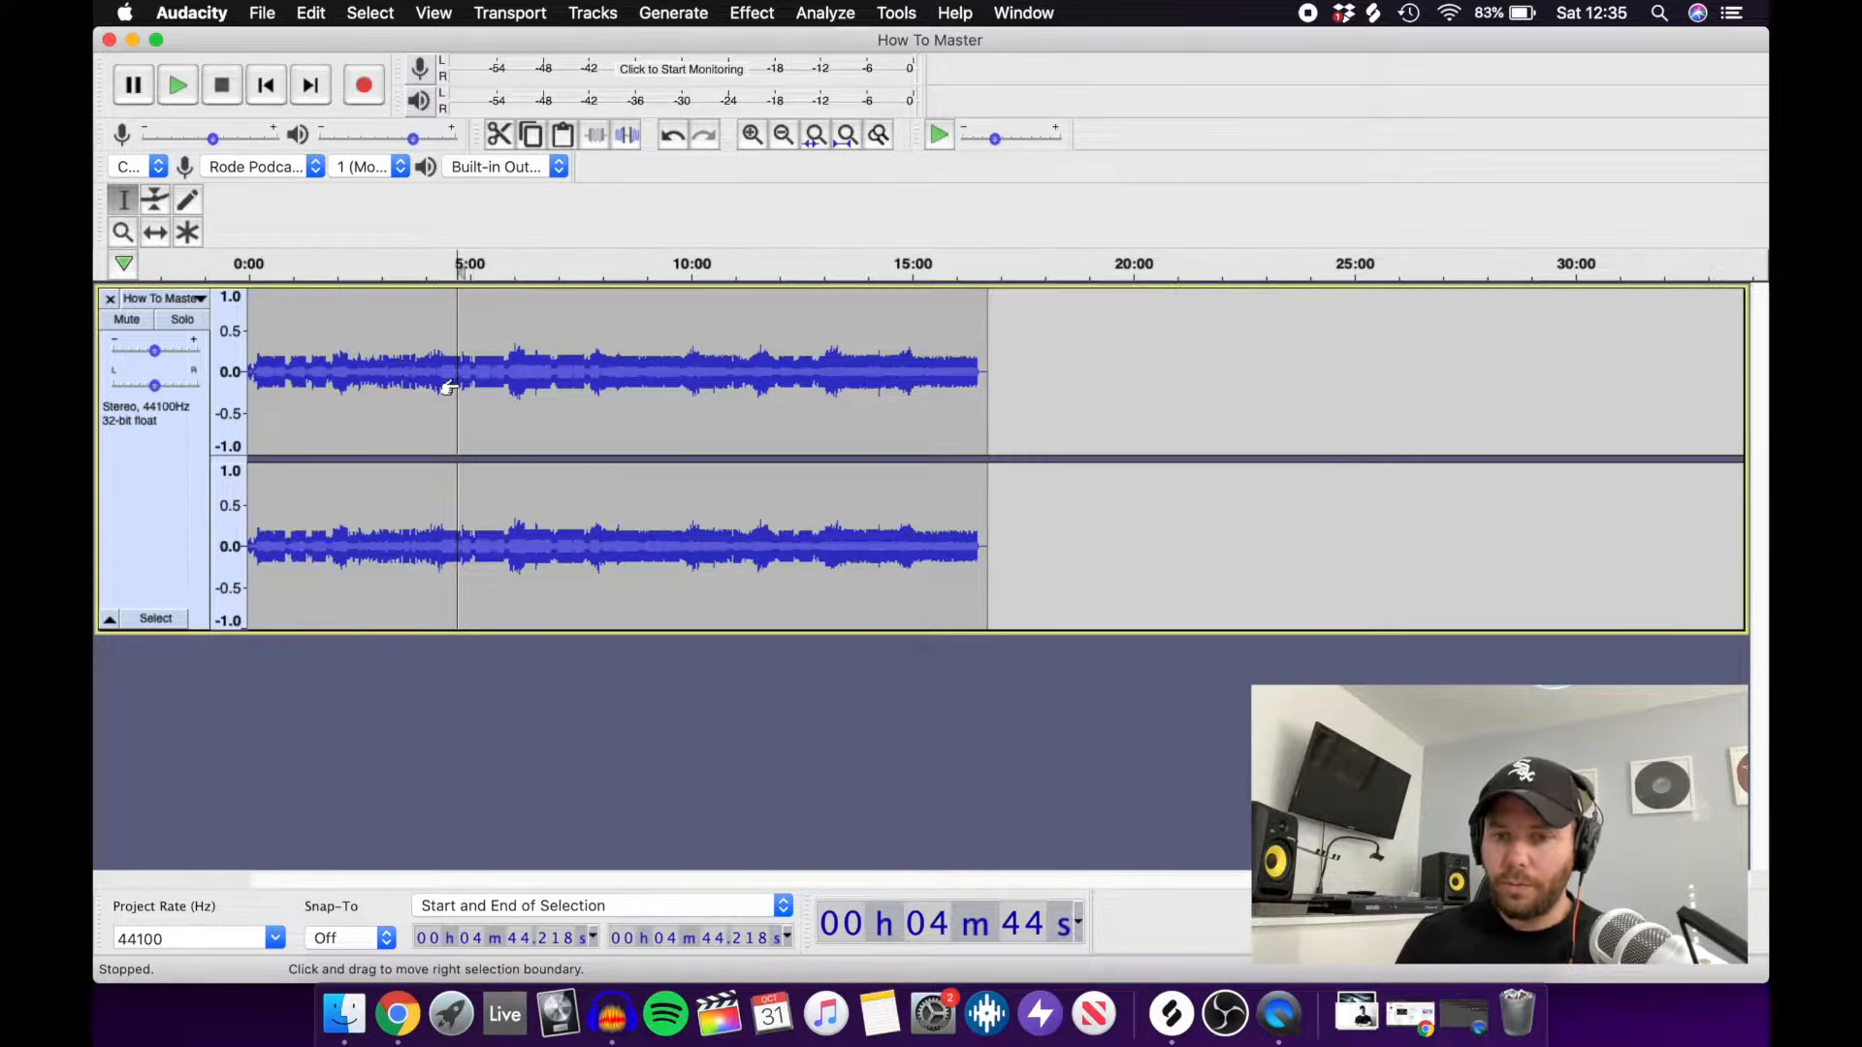
Play short passages of the mix from about 0:51 and about 1:38 to hear their volume levels.
click(285, 386)
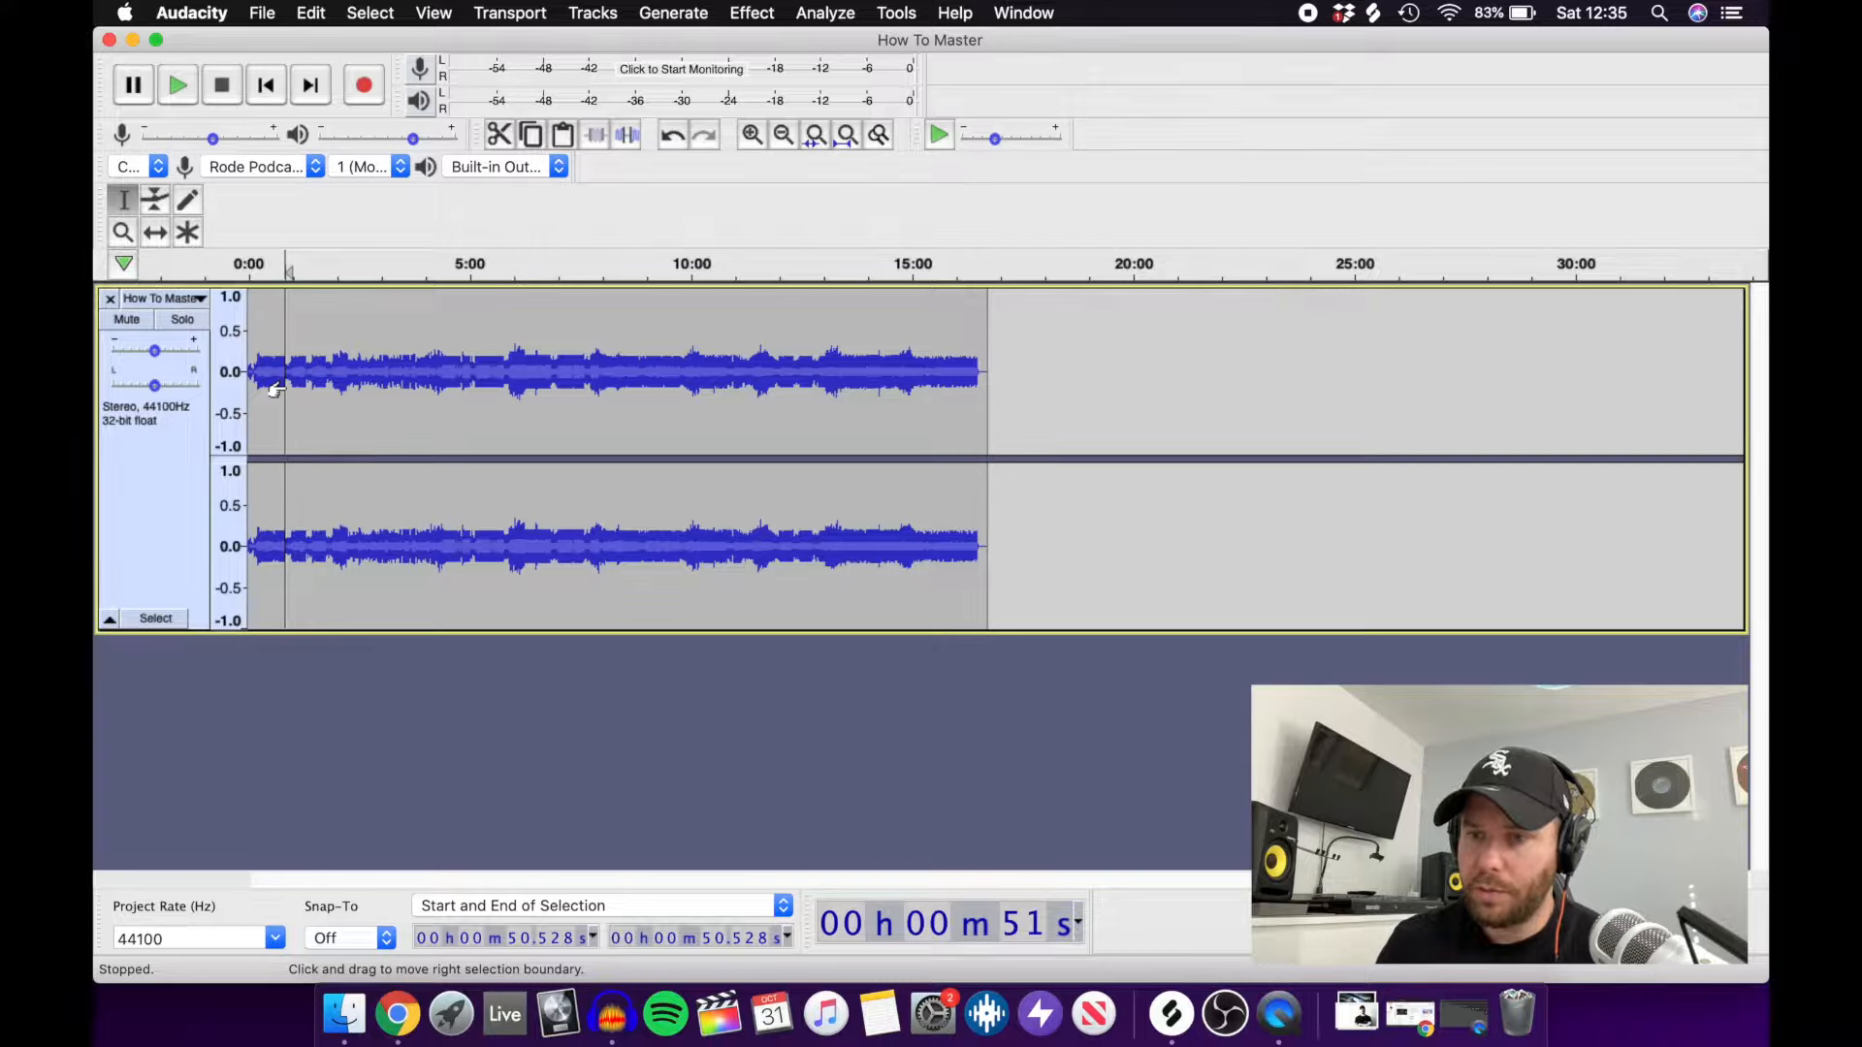
key(space)
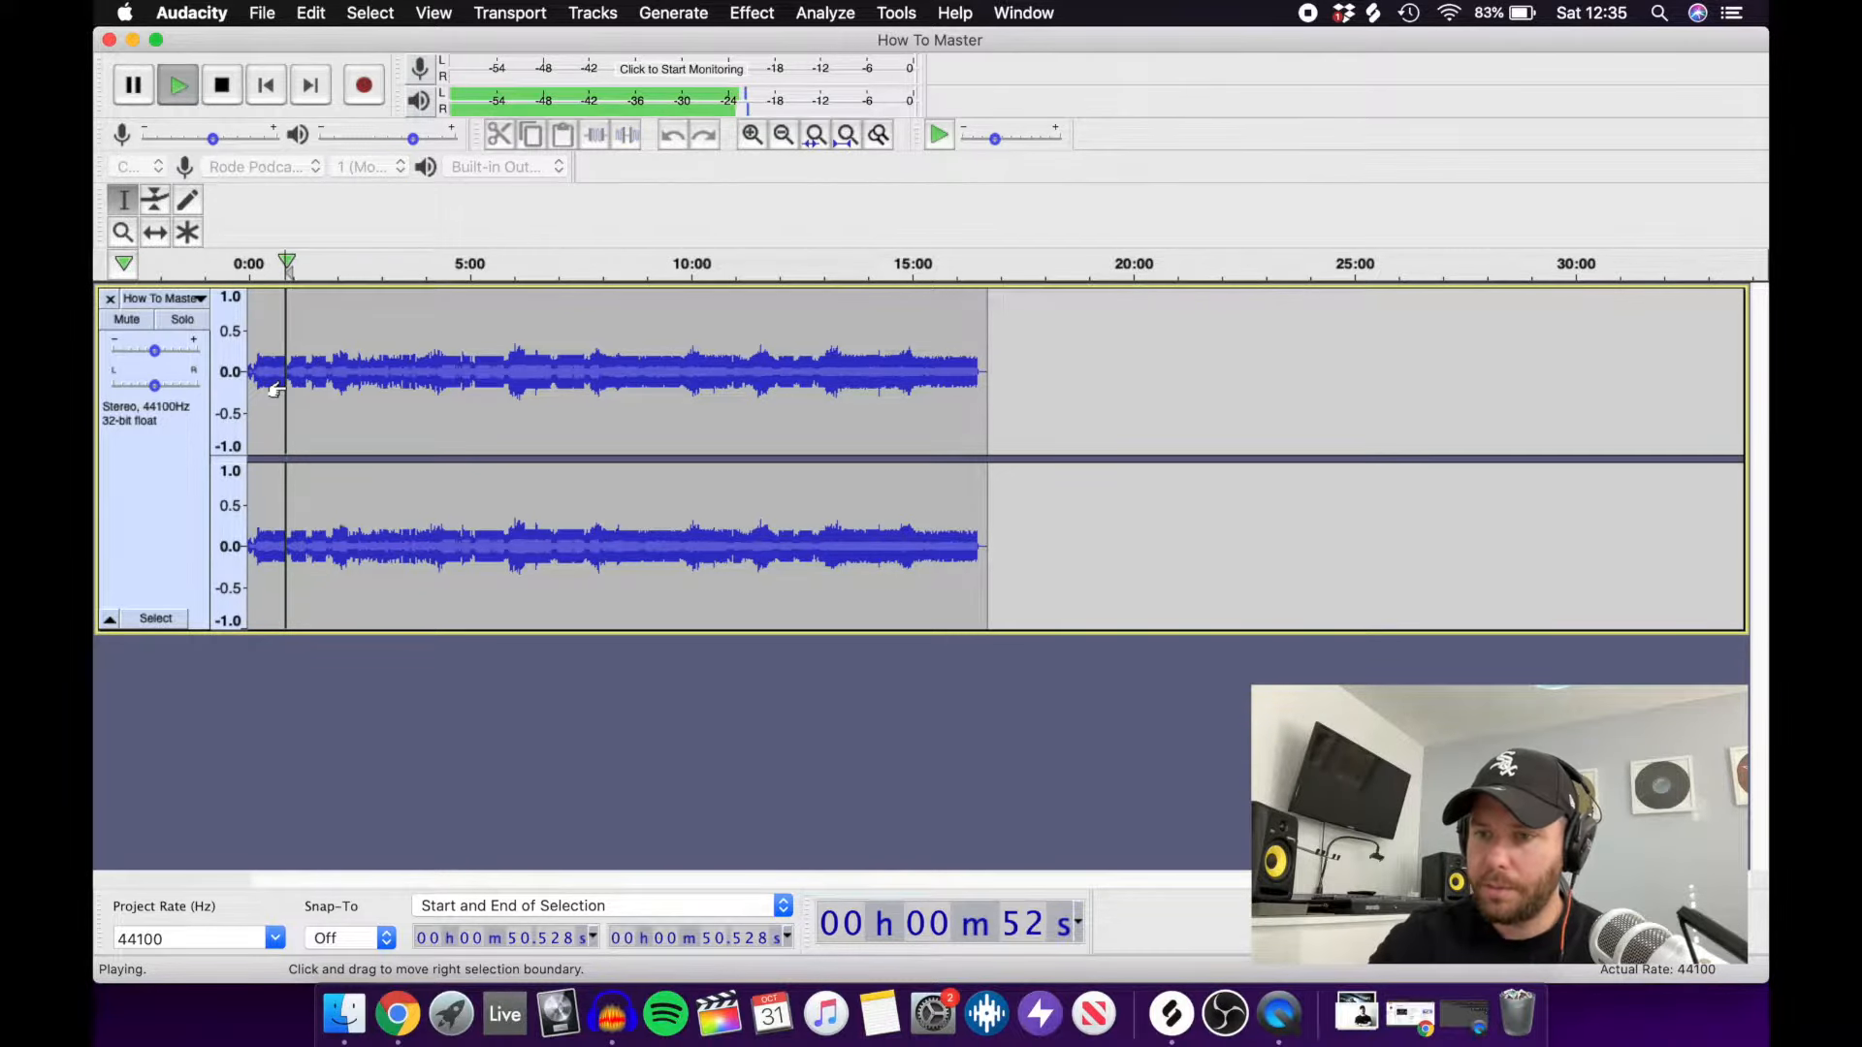
click(320, 387)
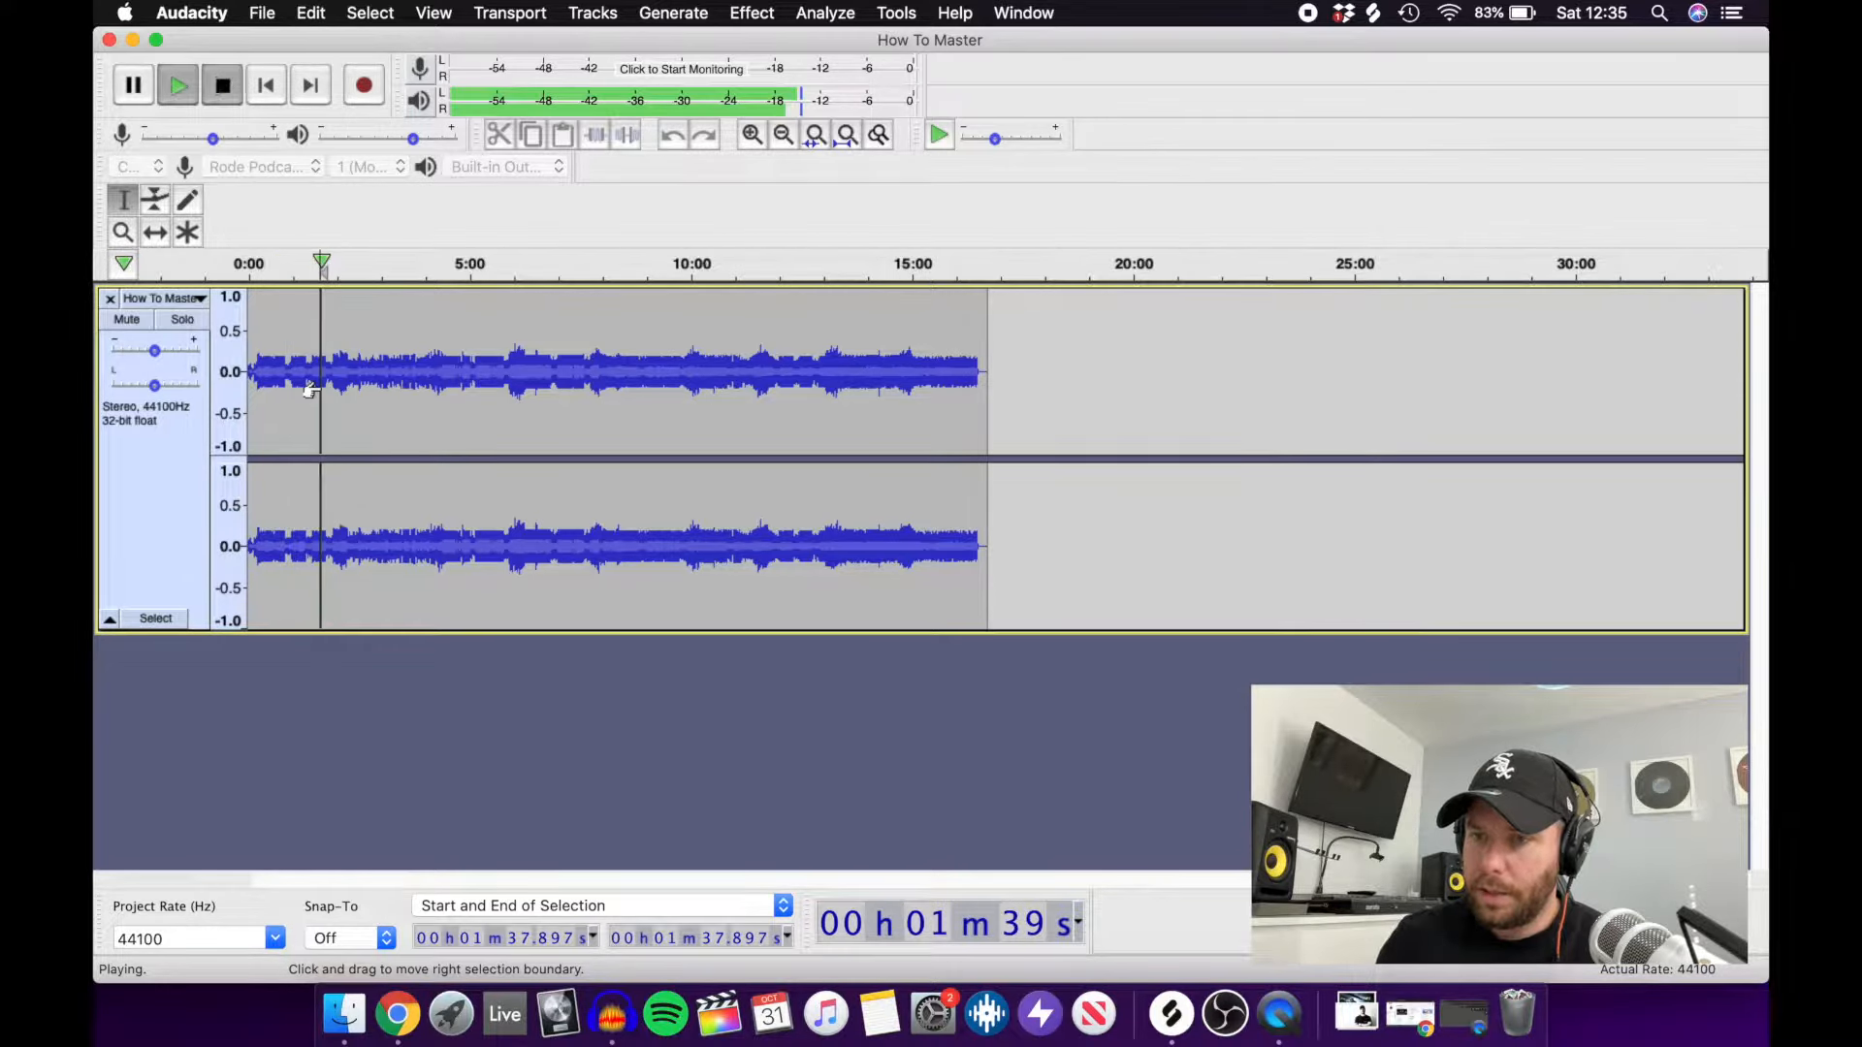
key(space)
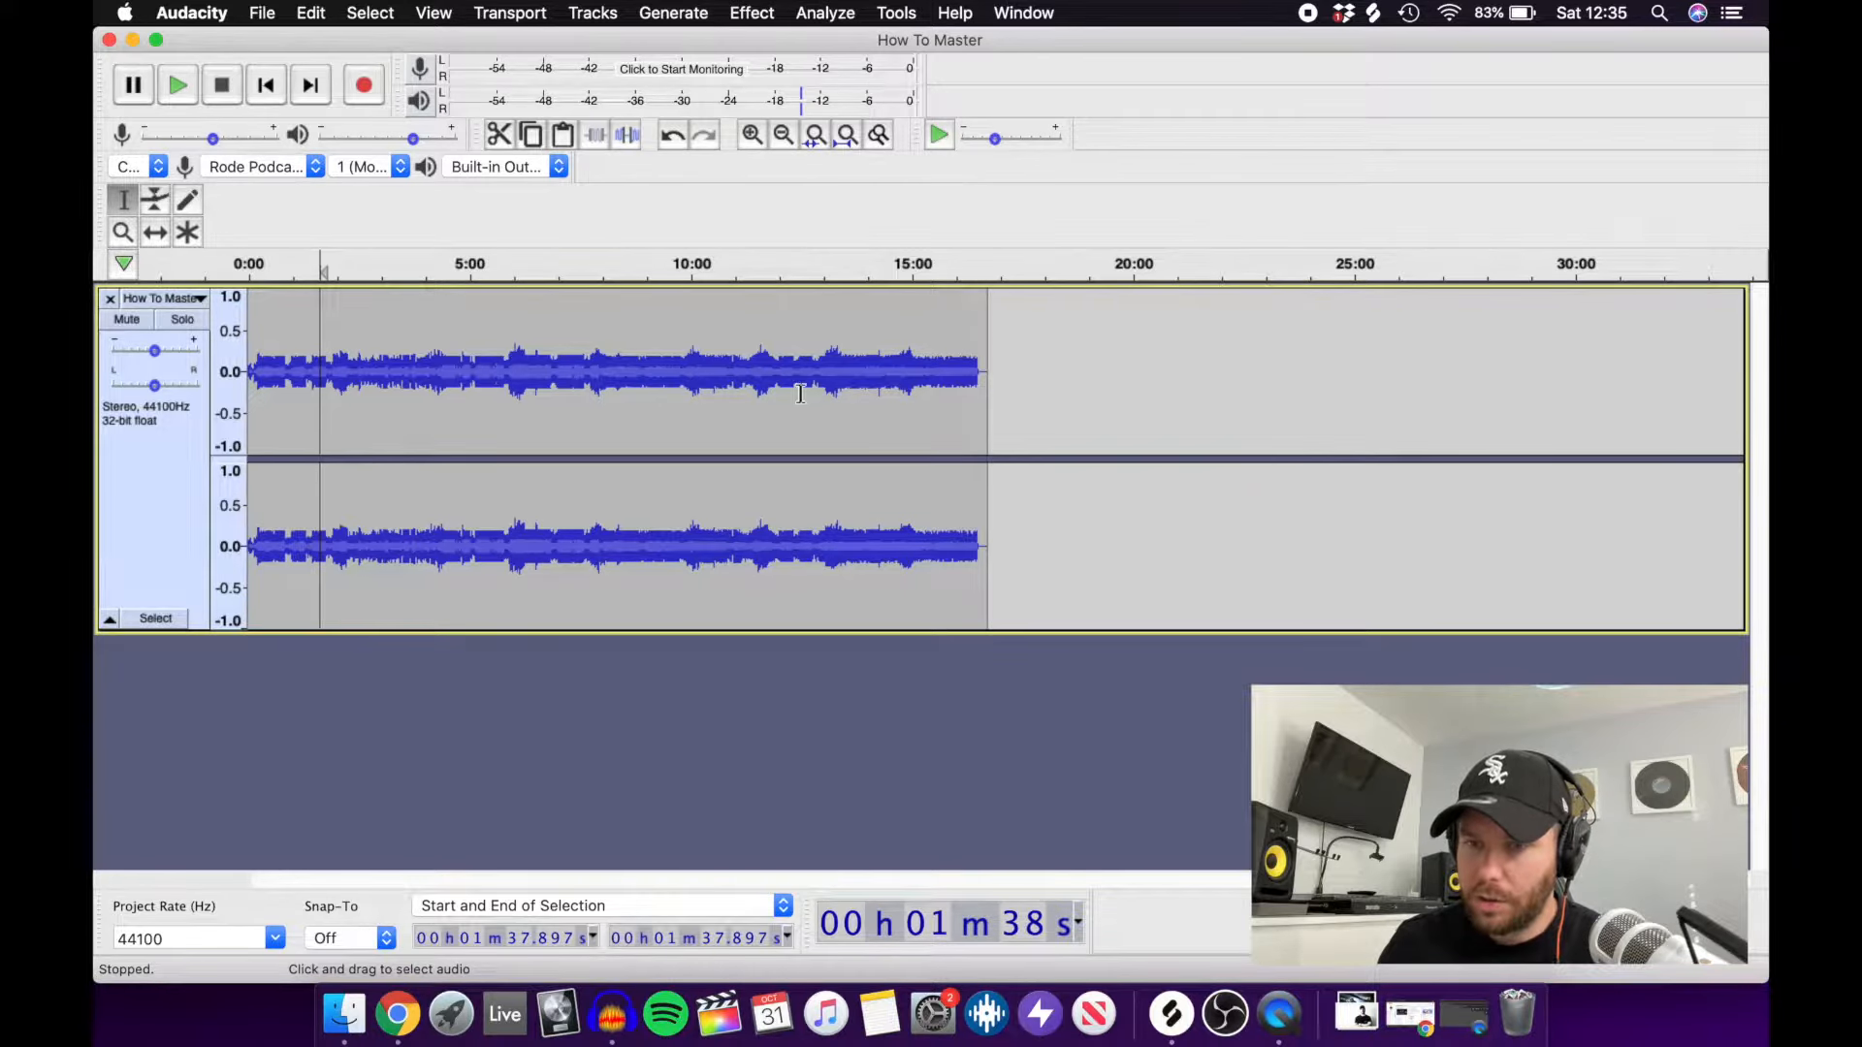
click(821, 420)
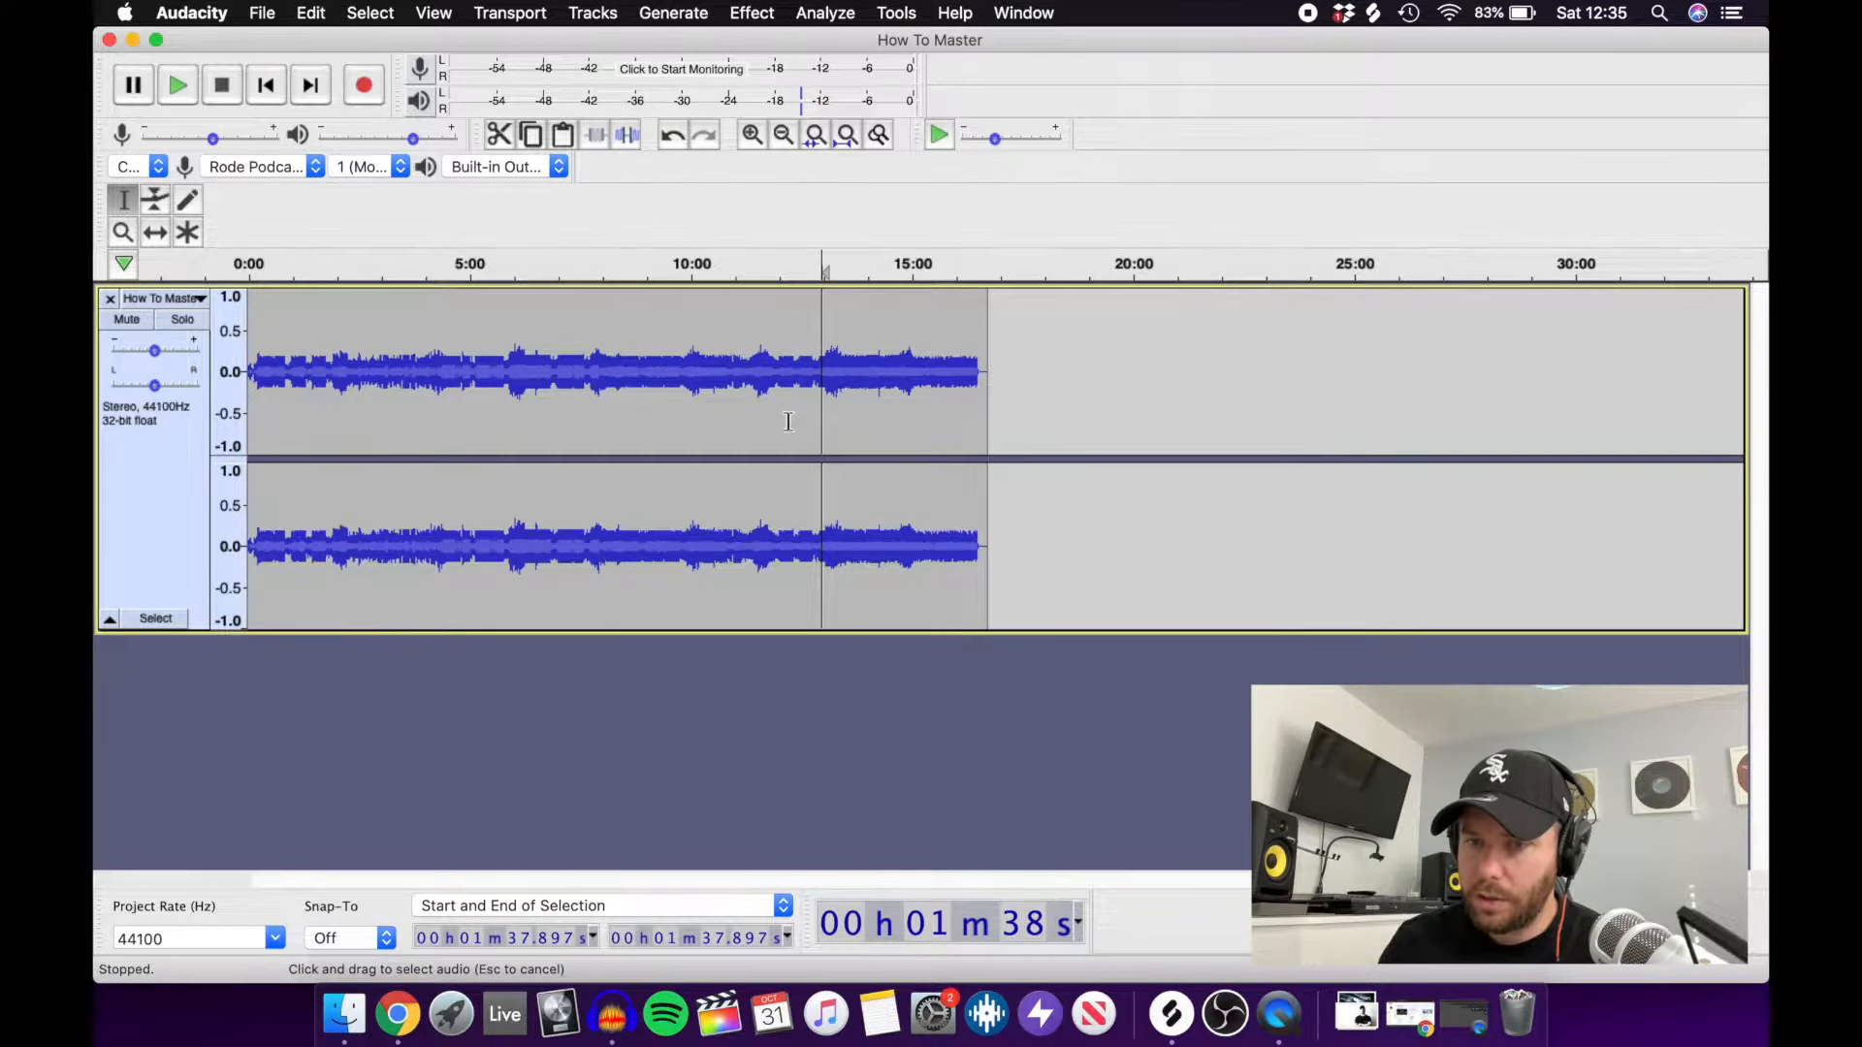
Split off the silence from 0 to about 1 second at the start of the mix and delete it.
click(295, 89)
click(748, 135)
click(747, 135)
click(748, 136)
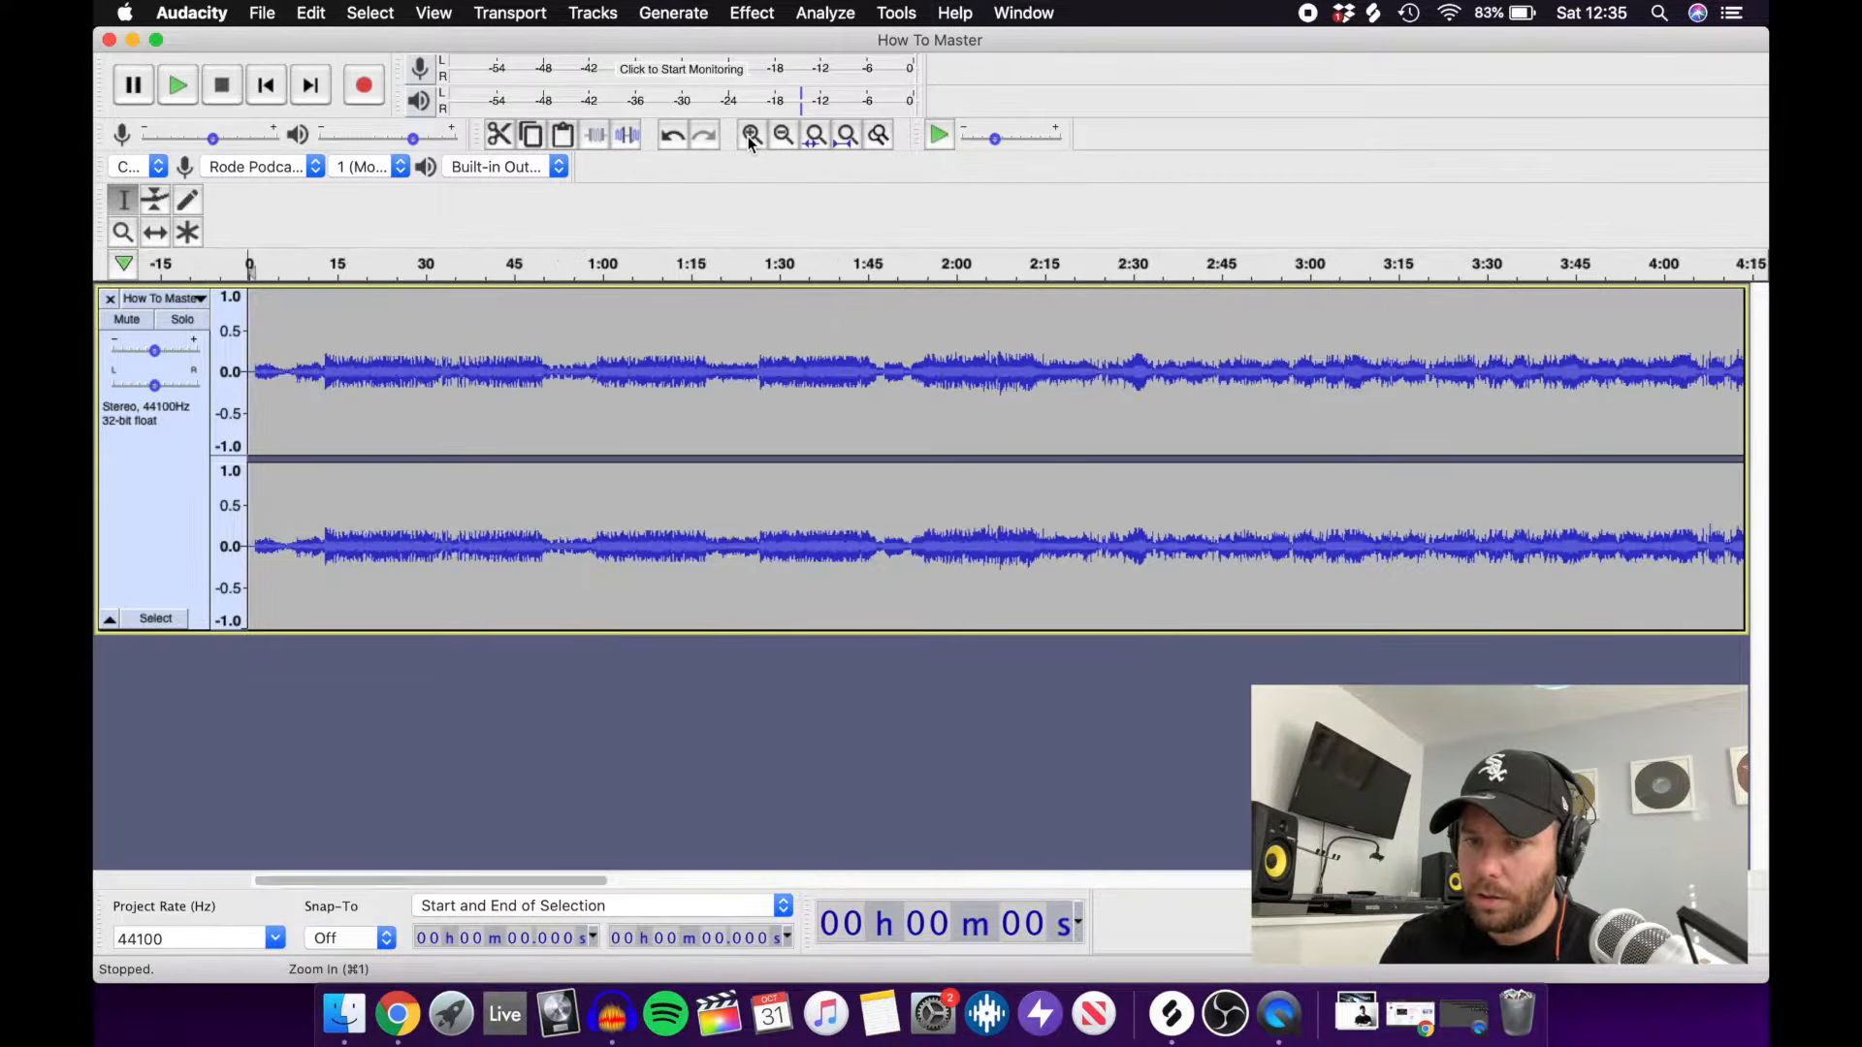
click(748, 135)
click(748, 136)
click(748, 136)
click(747, 136)
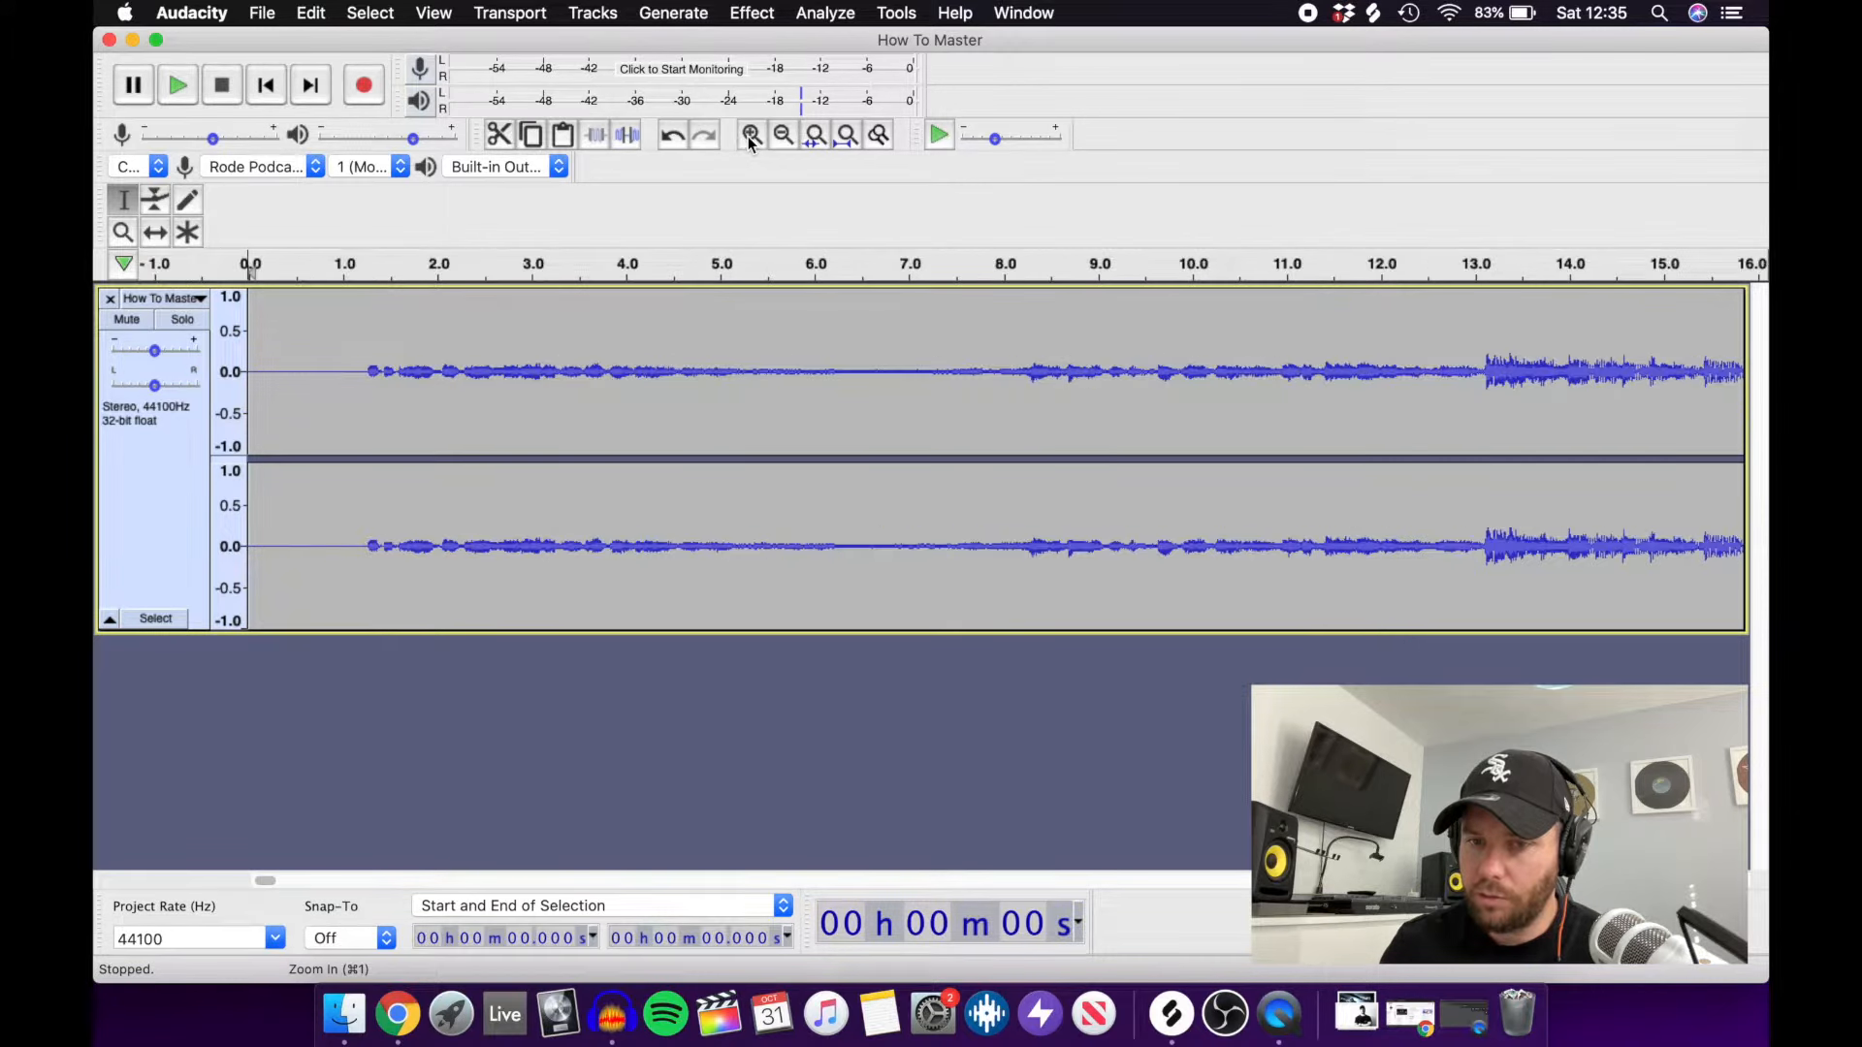
click(350, 366)
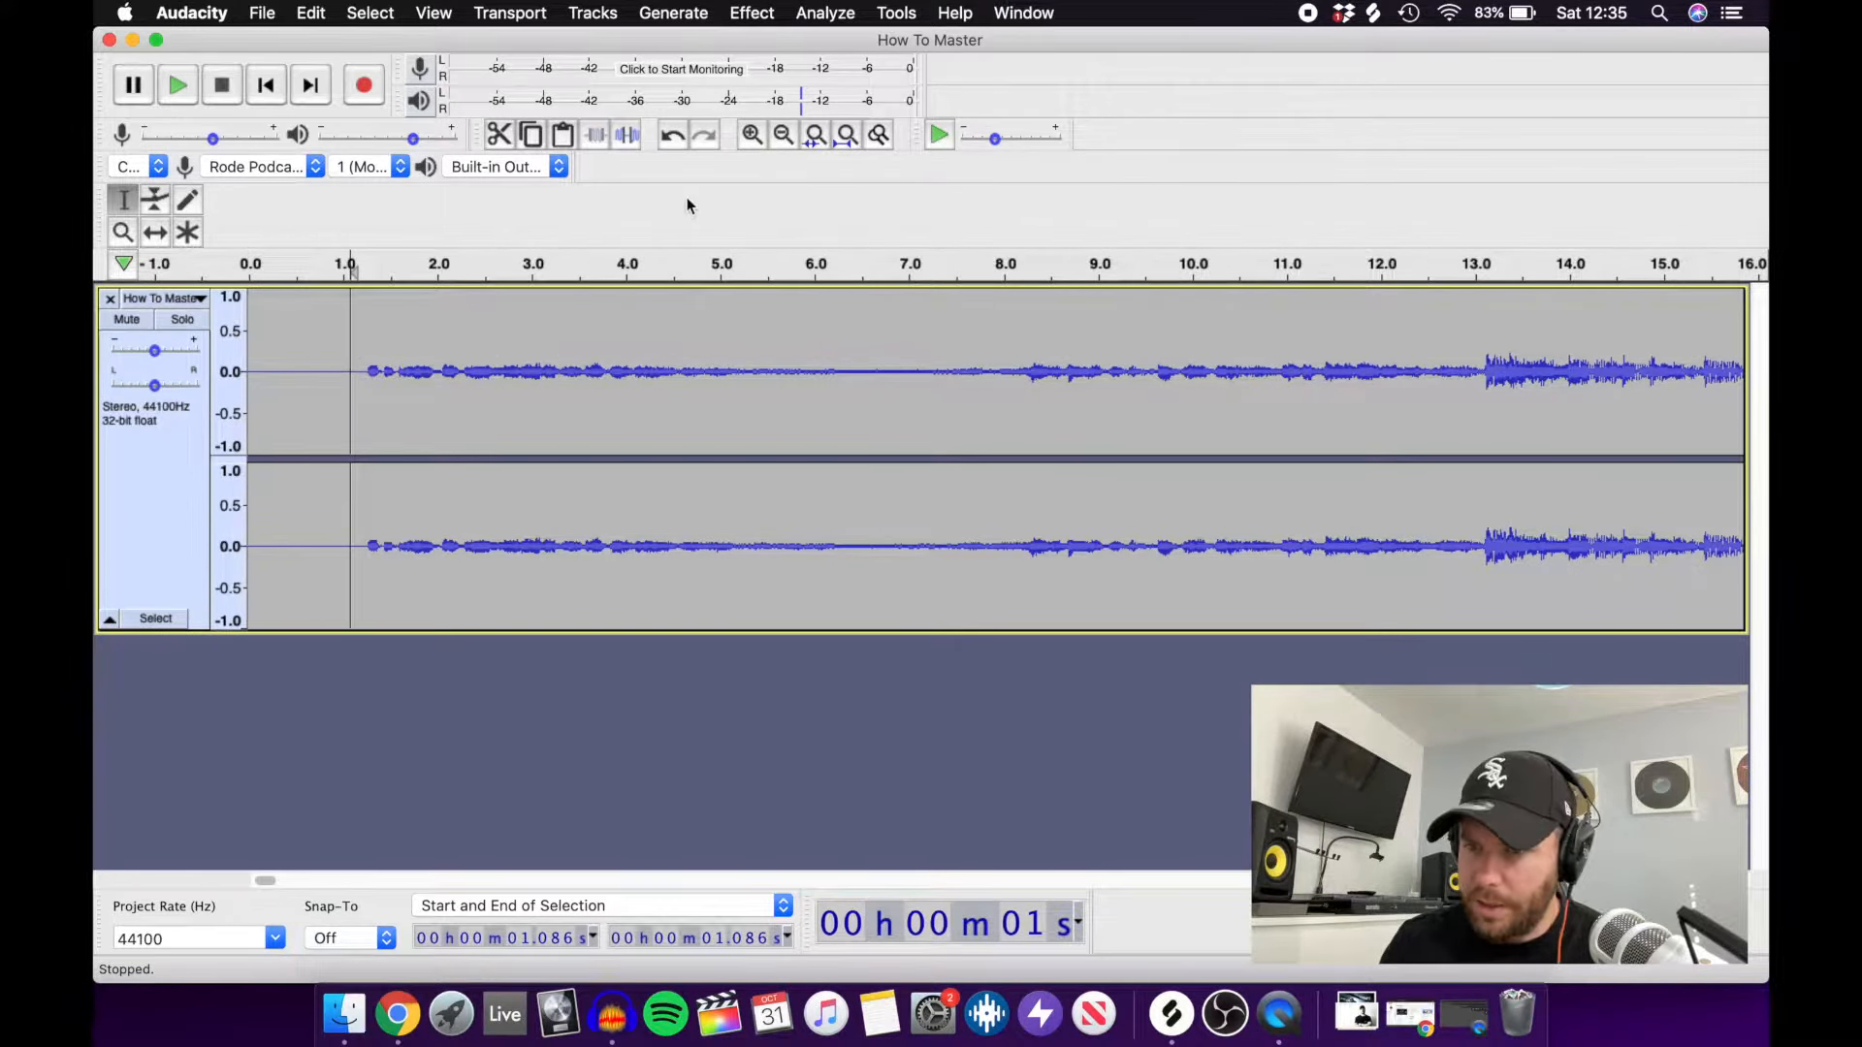
click(752, 135)
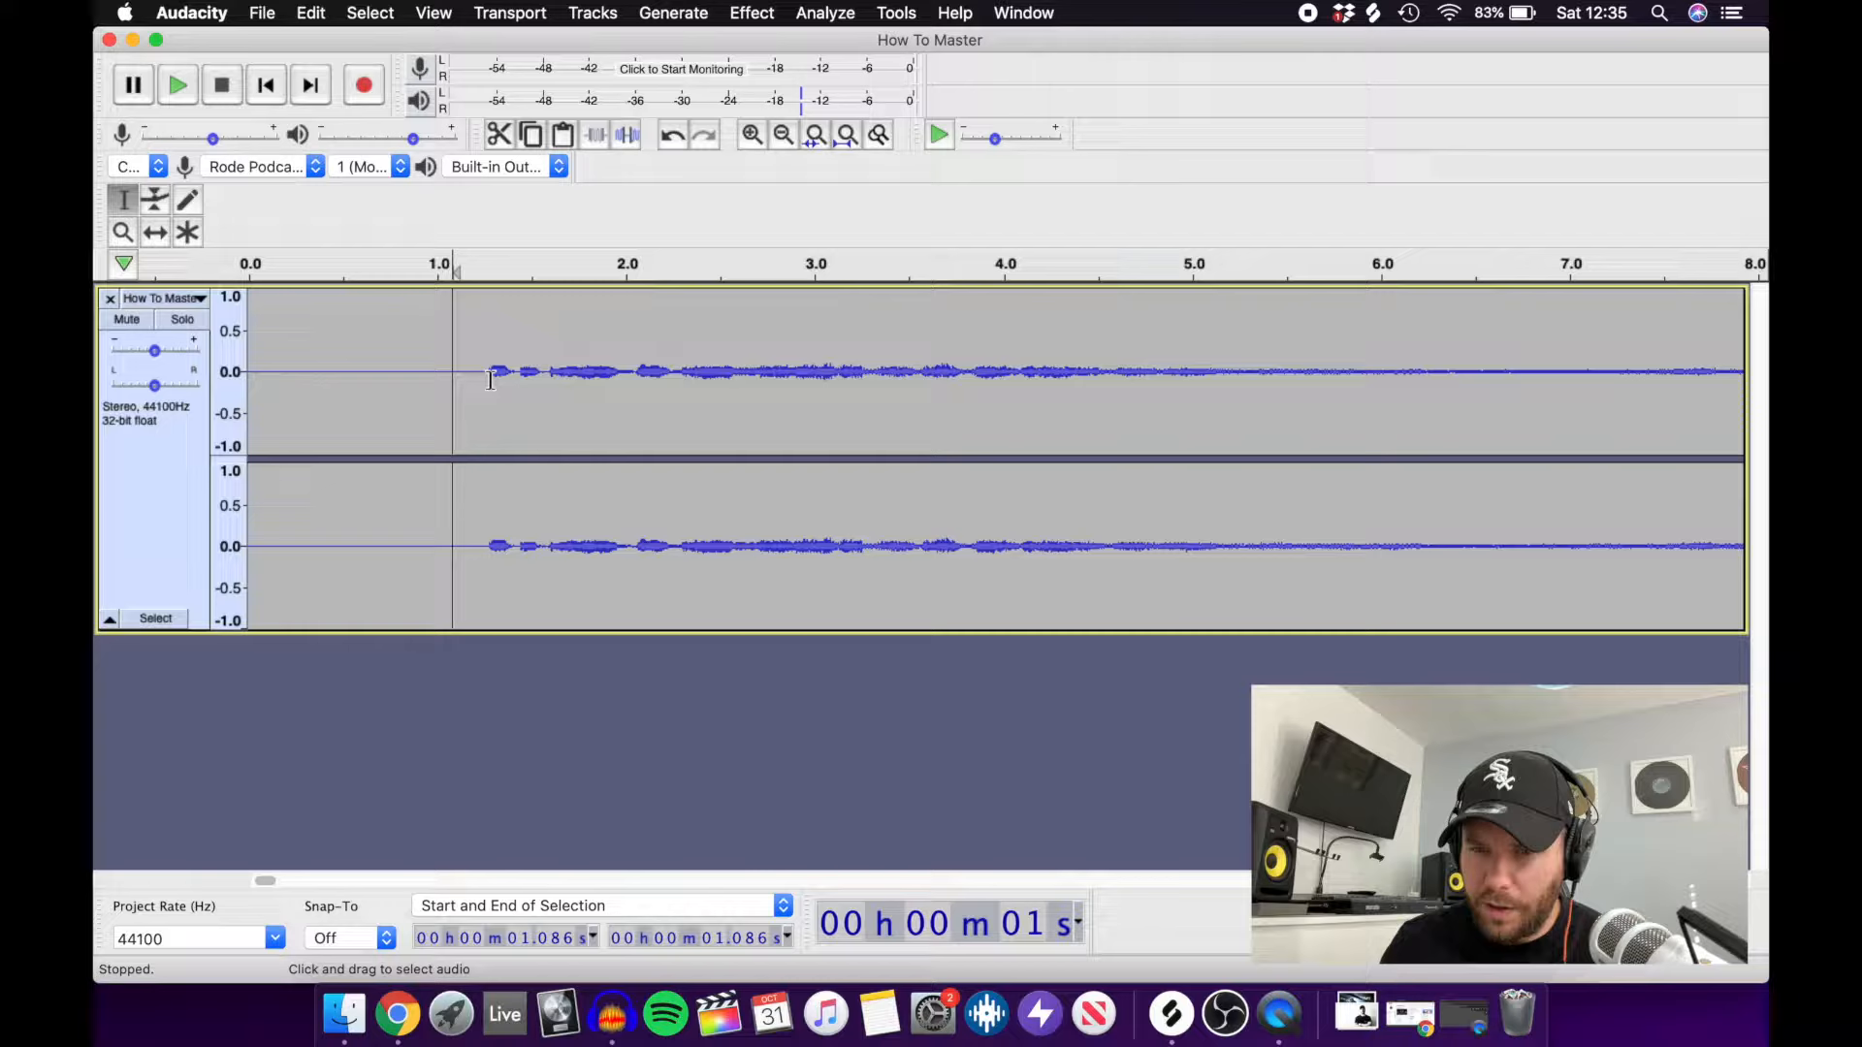
click(436, 375)
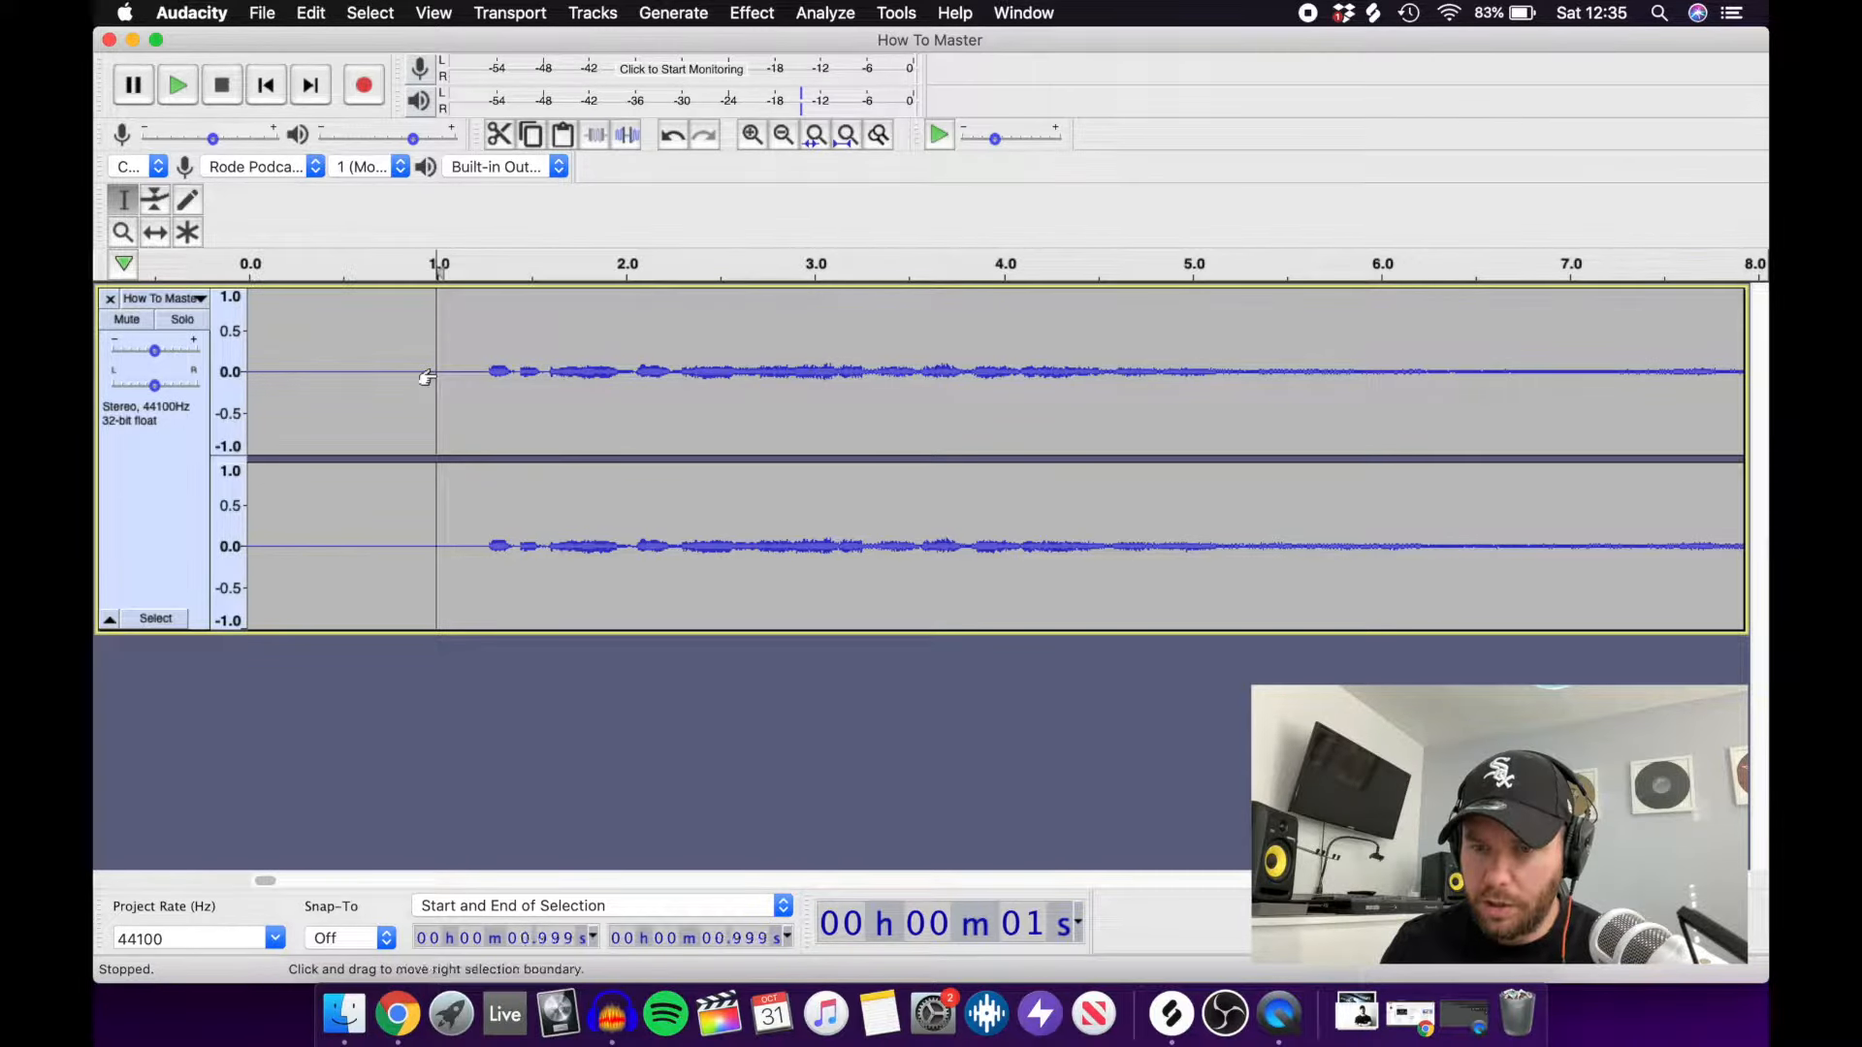
drag(427, 377, 116, 399)
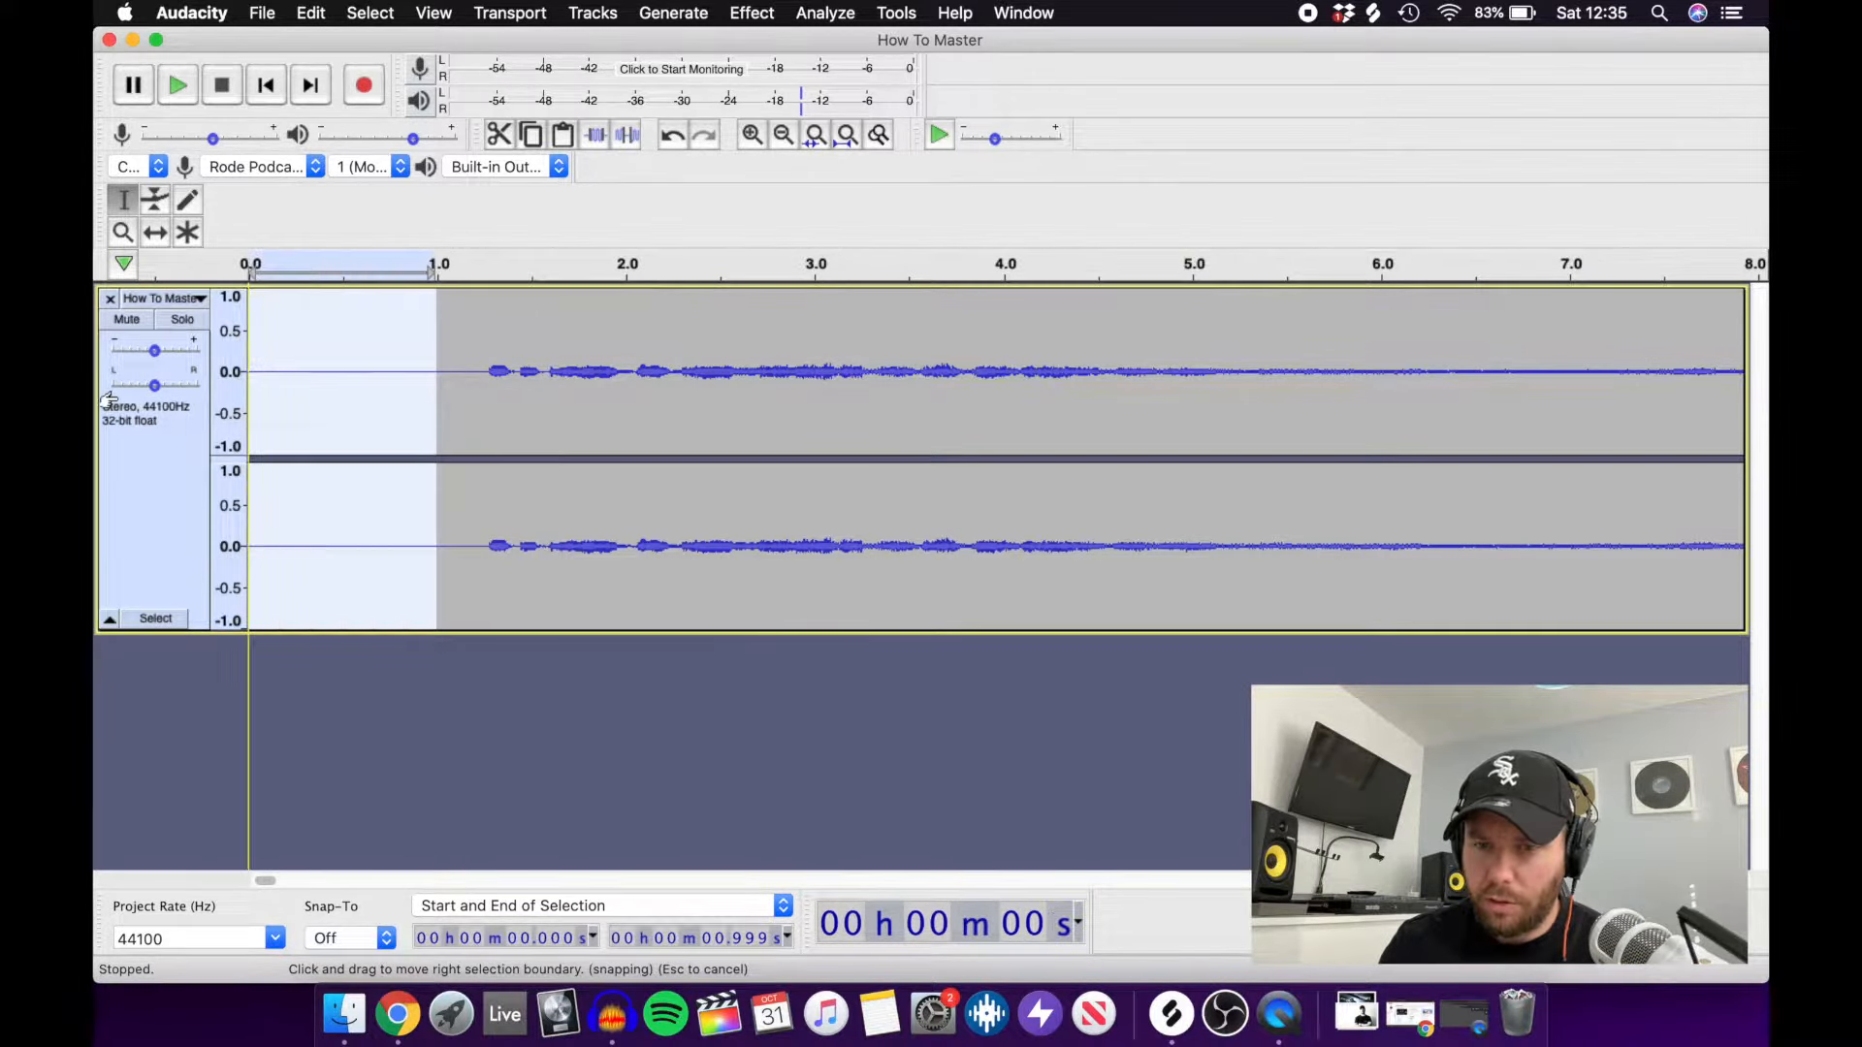
click(311, 11)
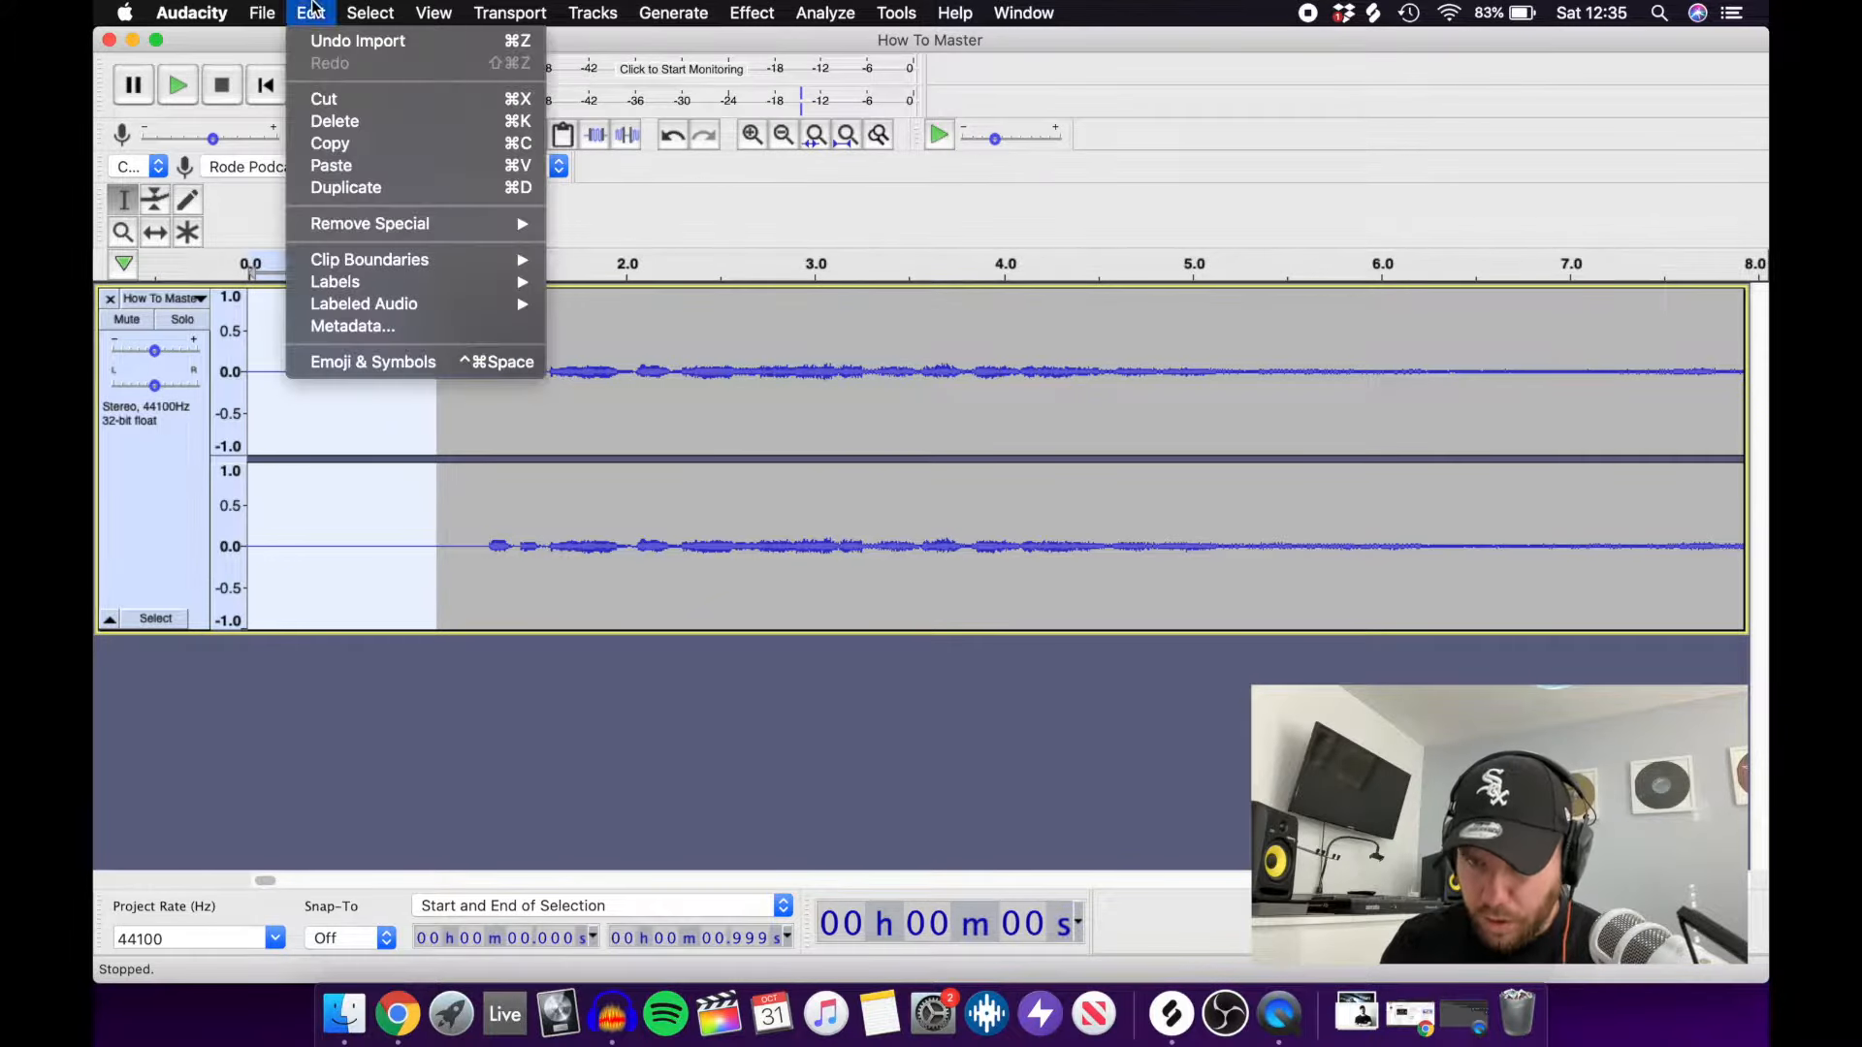
mouse_move(475, 259)
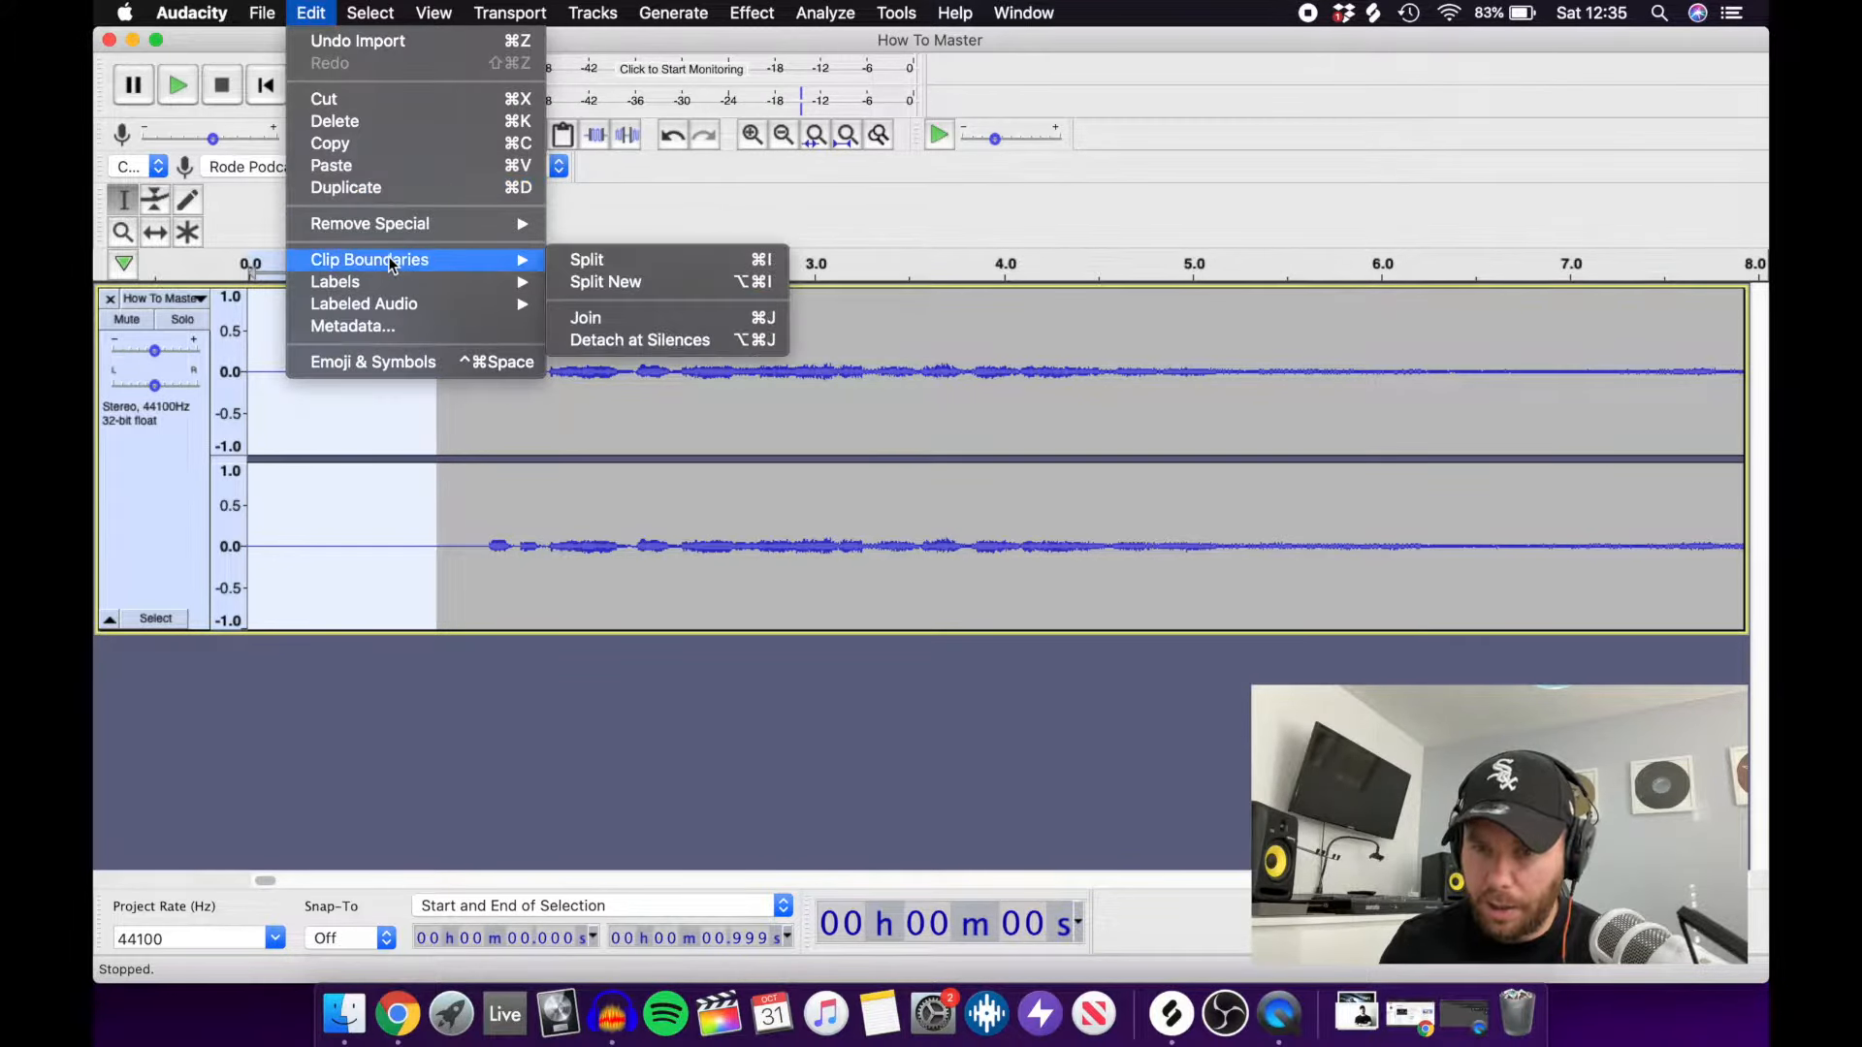
click(588, 258)
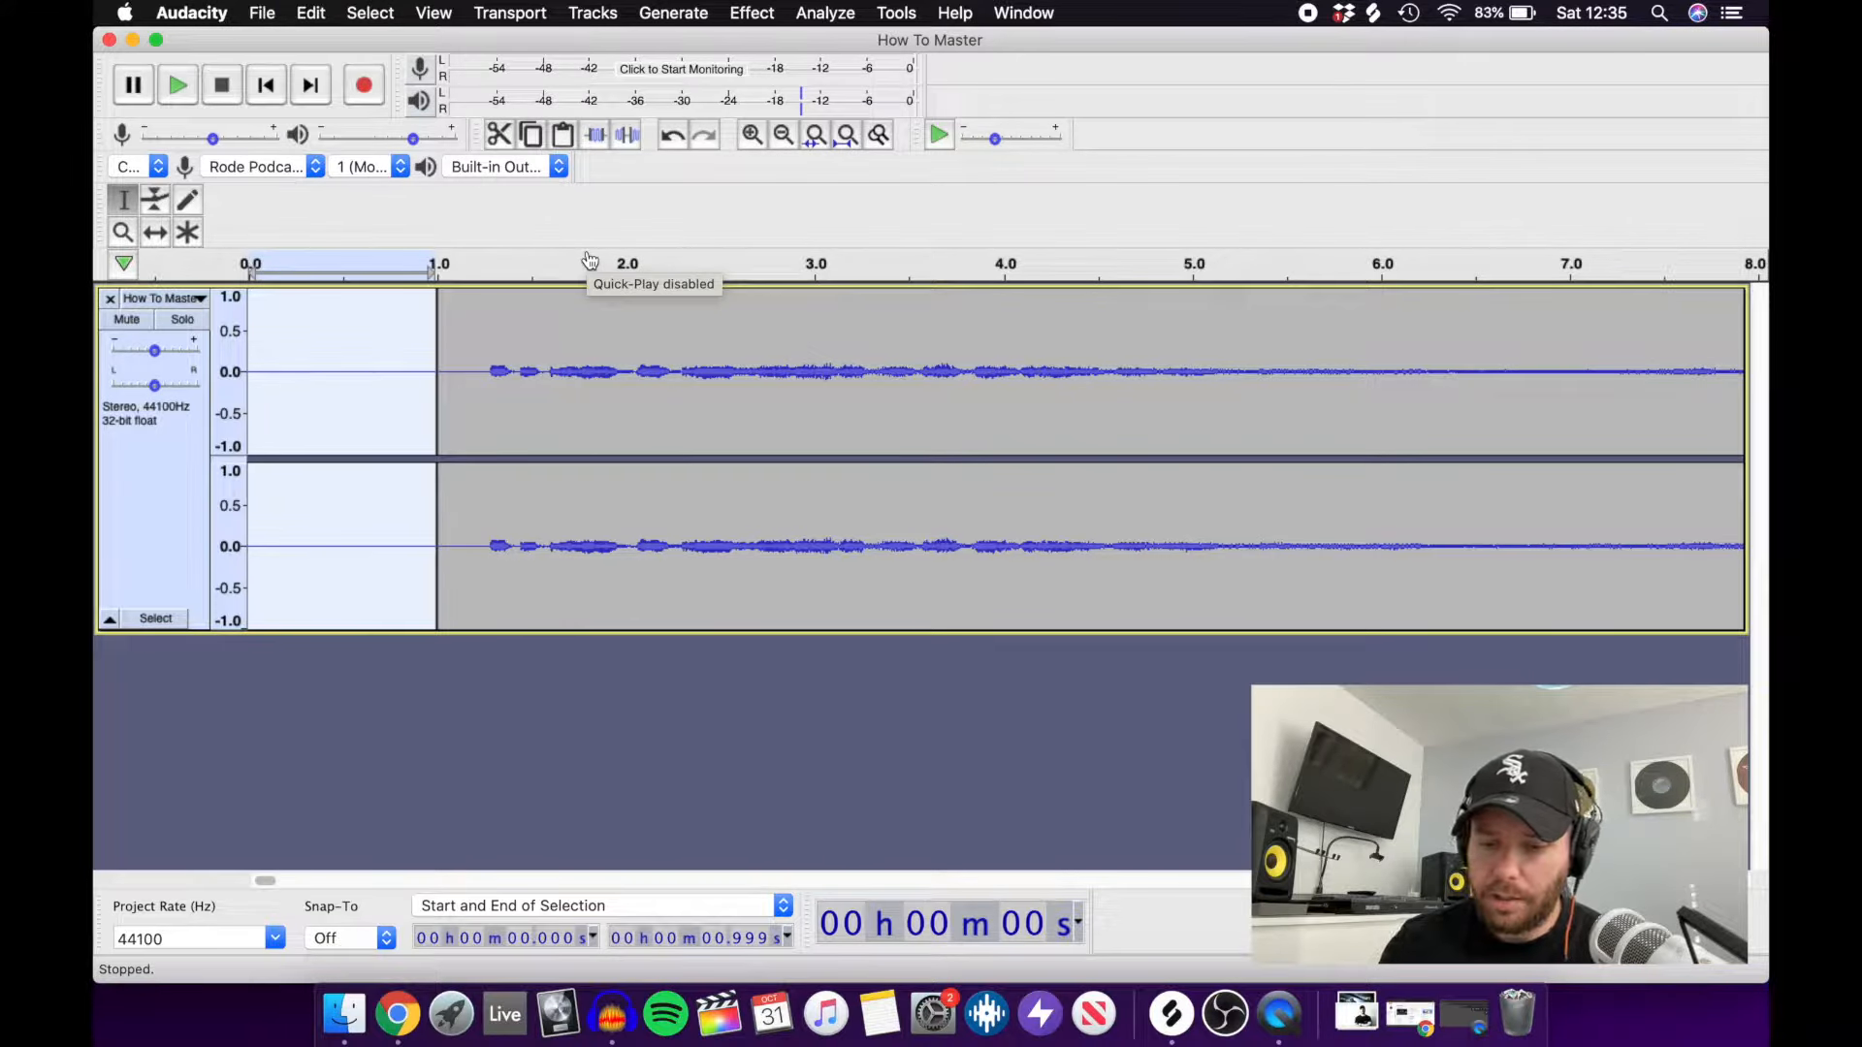
key(Delete)
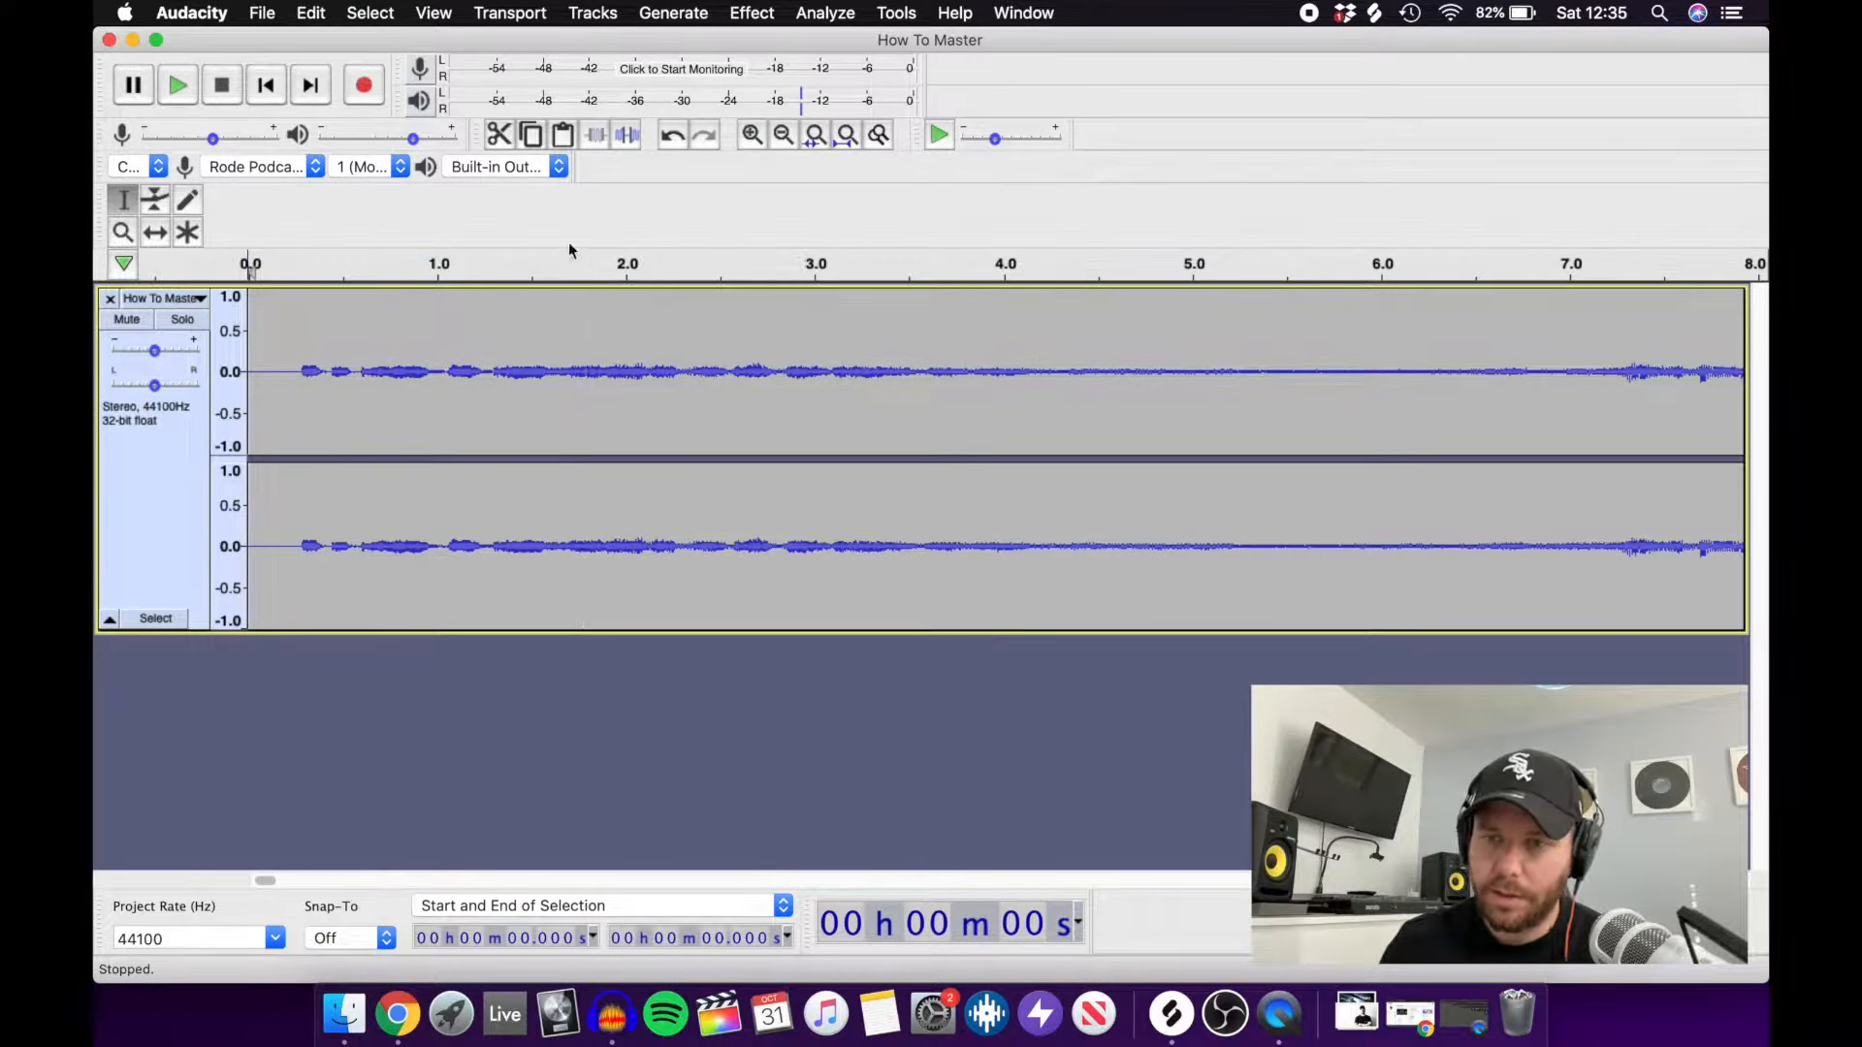
Play the opening of the mix to check that it starts promptly after the trim.
click(267, 11)
click(267, 12)
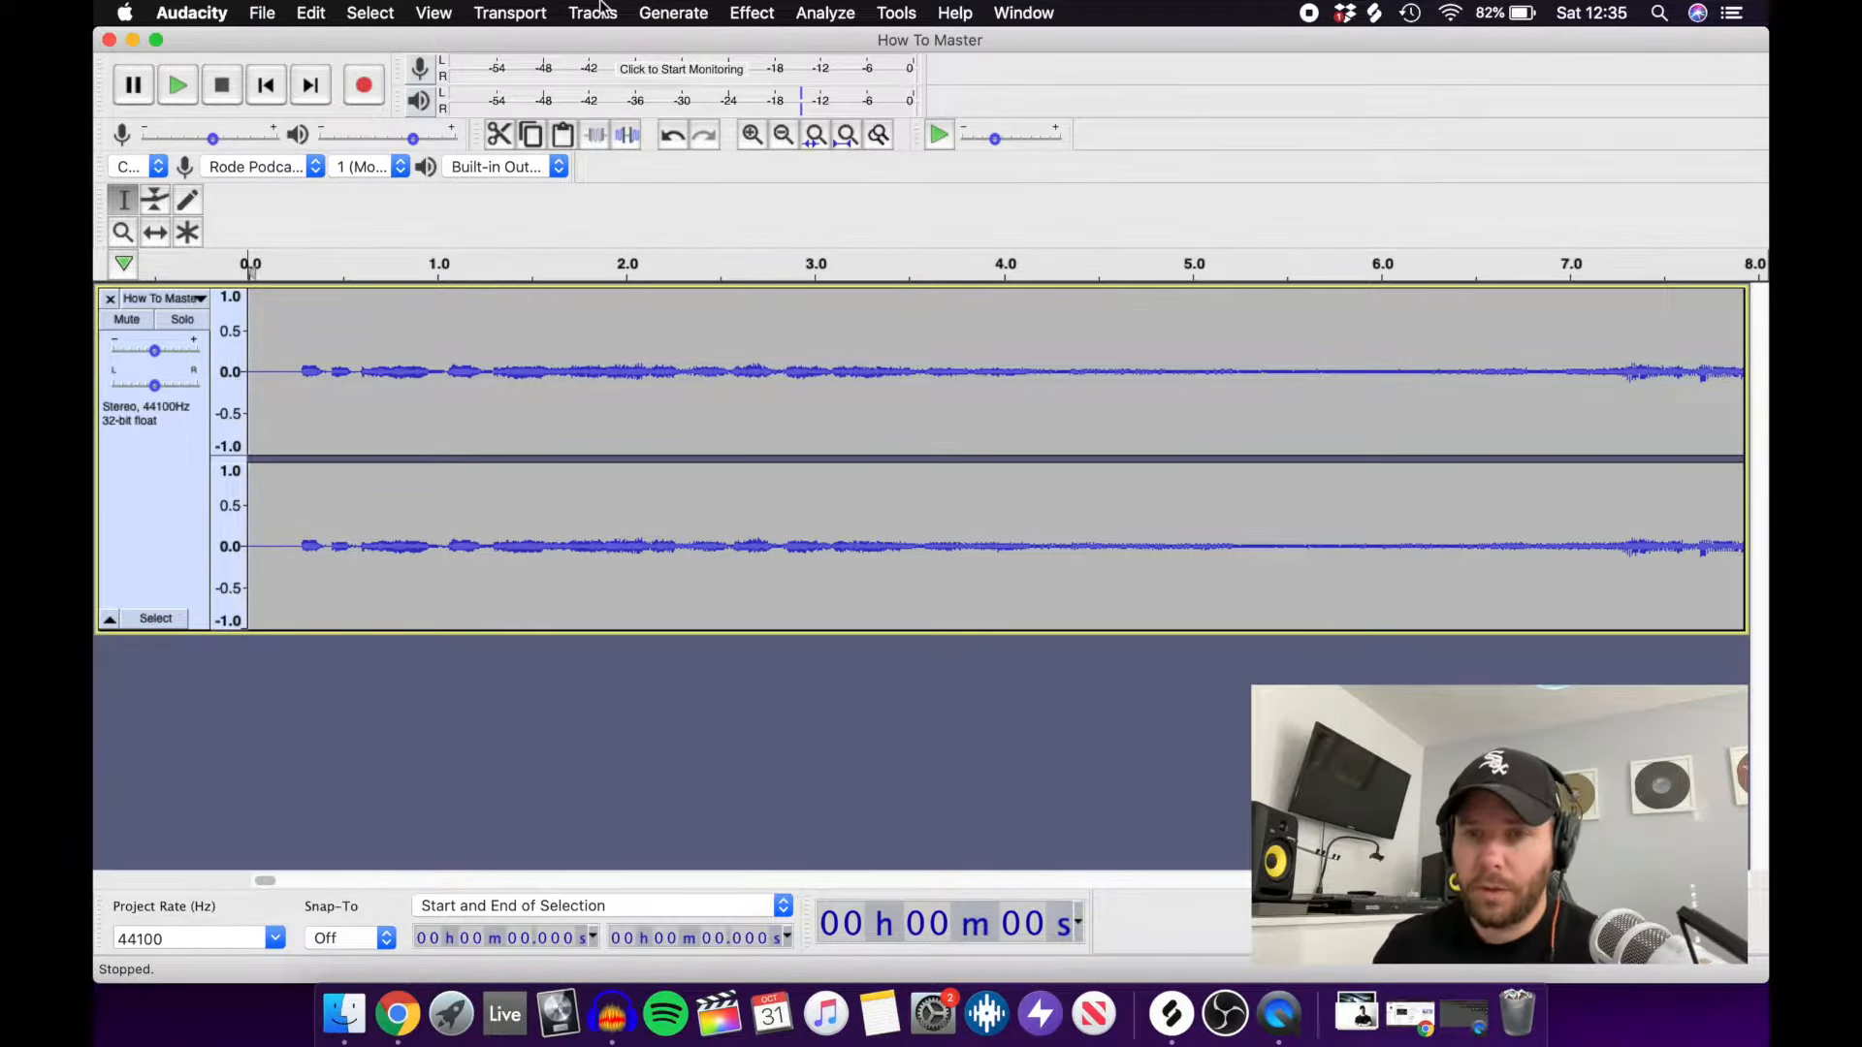
key(space)
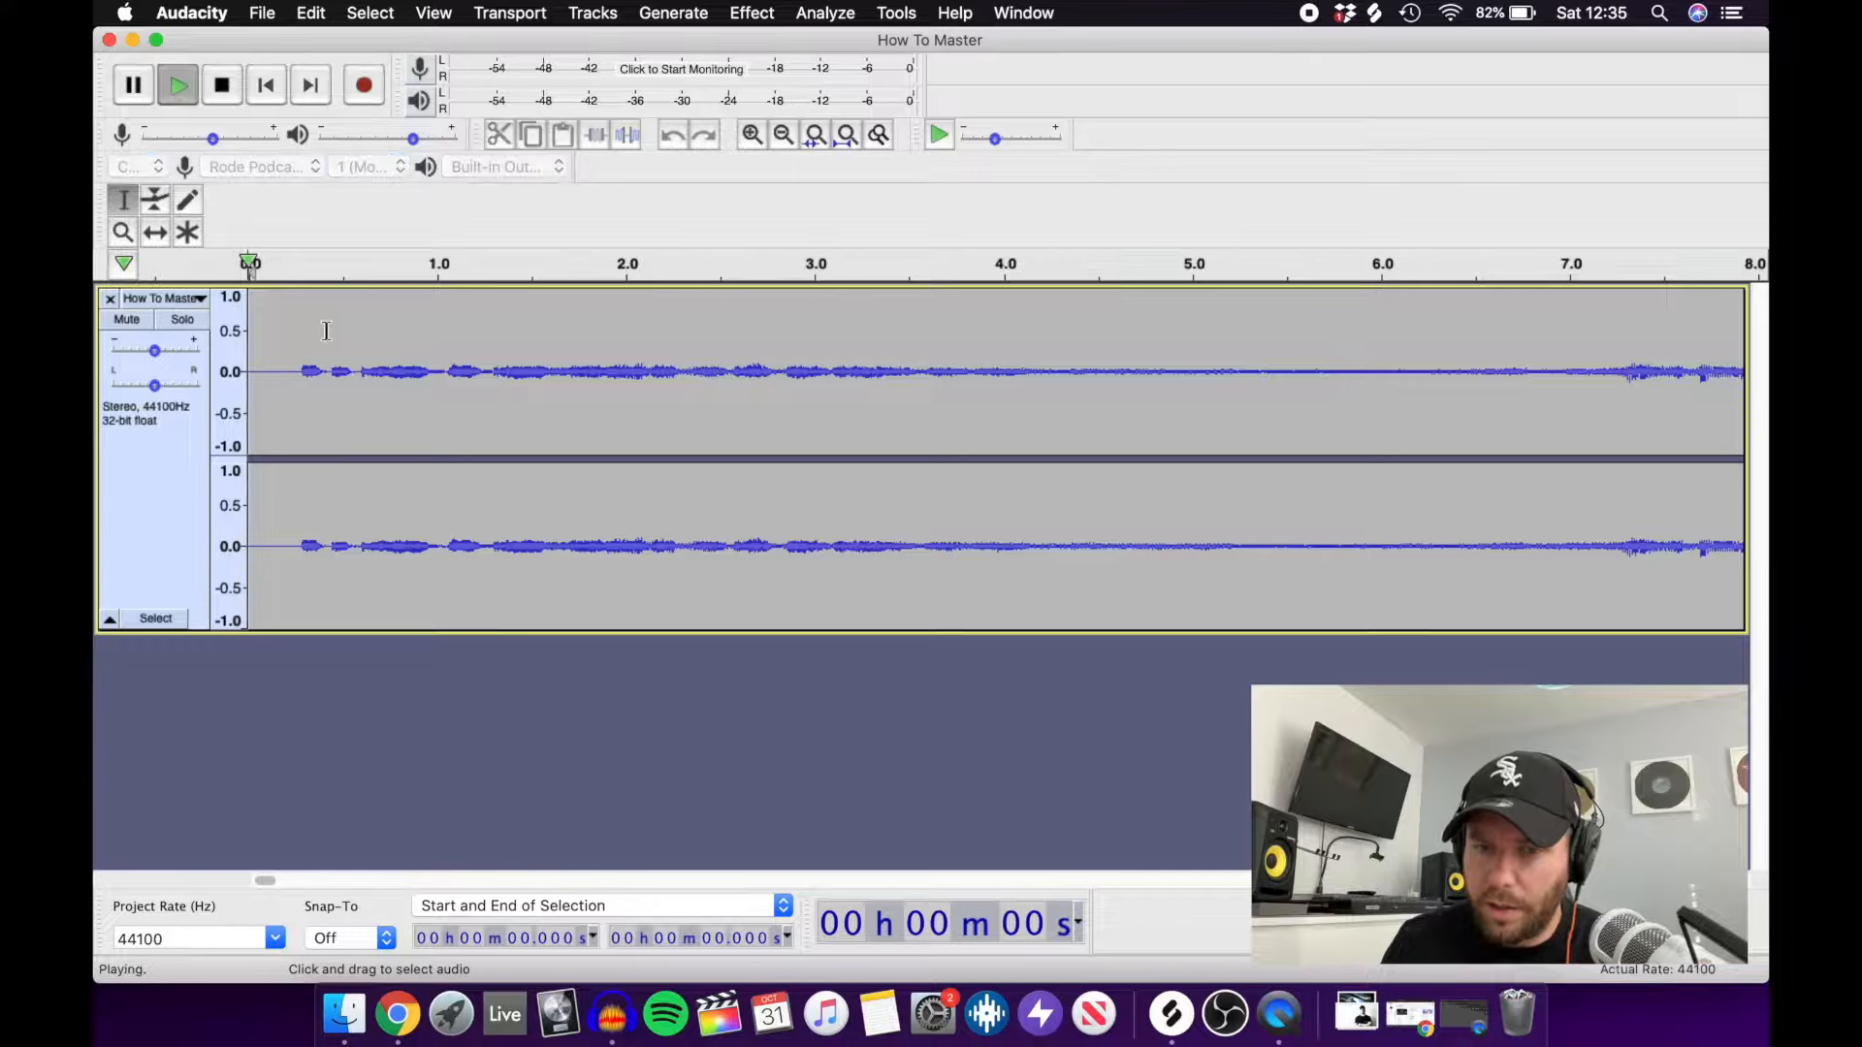
key(space)
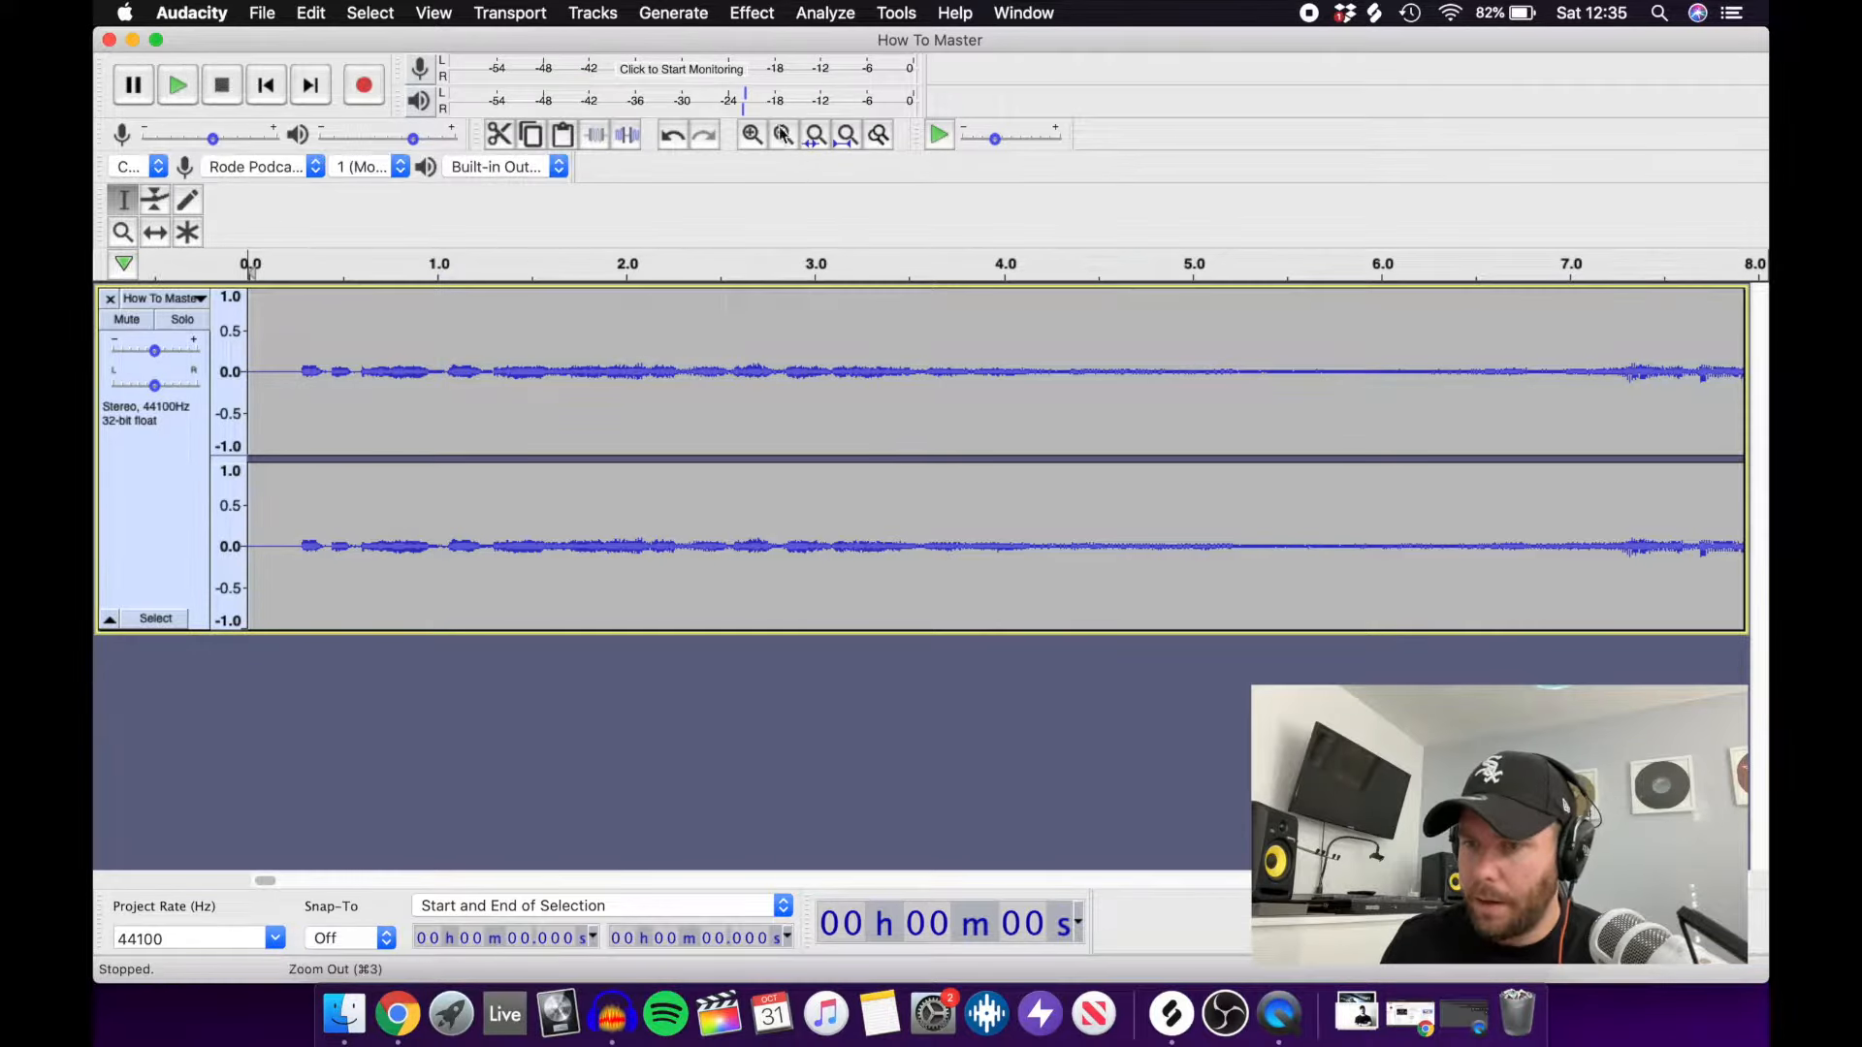
Examine the end of the mix, from about 16:10 to the trailing silence after 16:29.
click(783, 134)
click(783, 133)
click(783, 134)
click(782, 134)
click(783, 133)
click(782, 134)
click(782, 134)
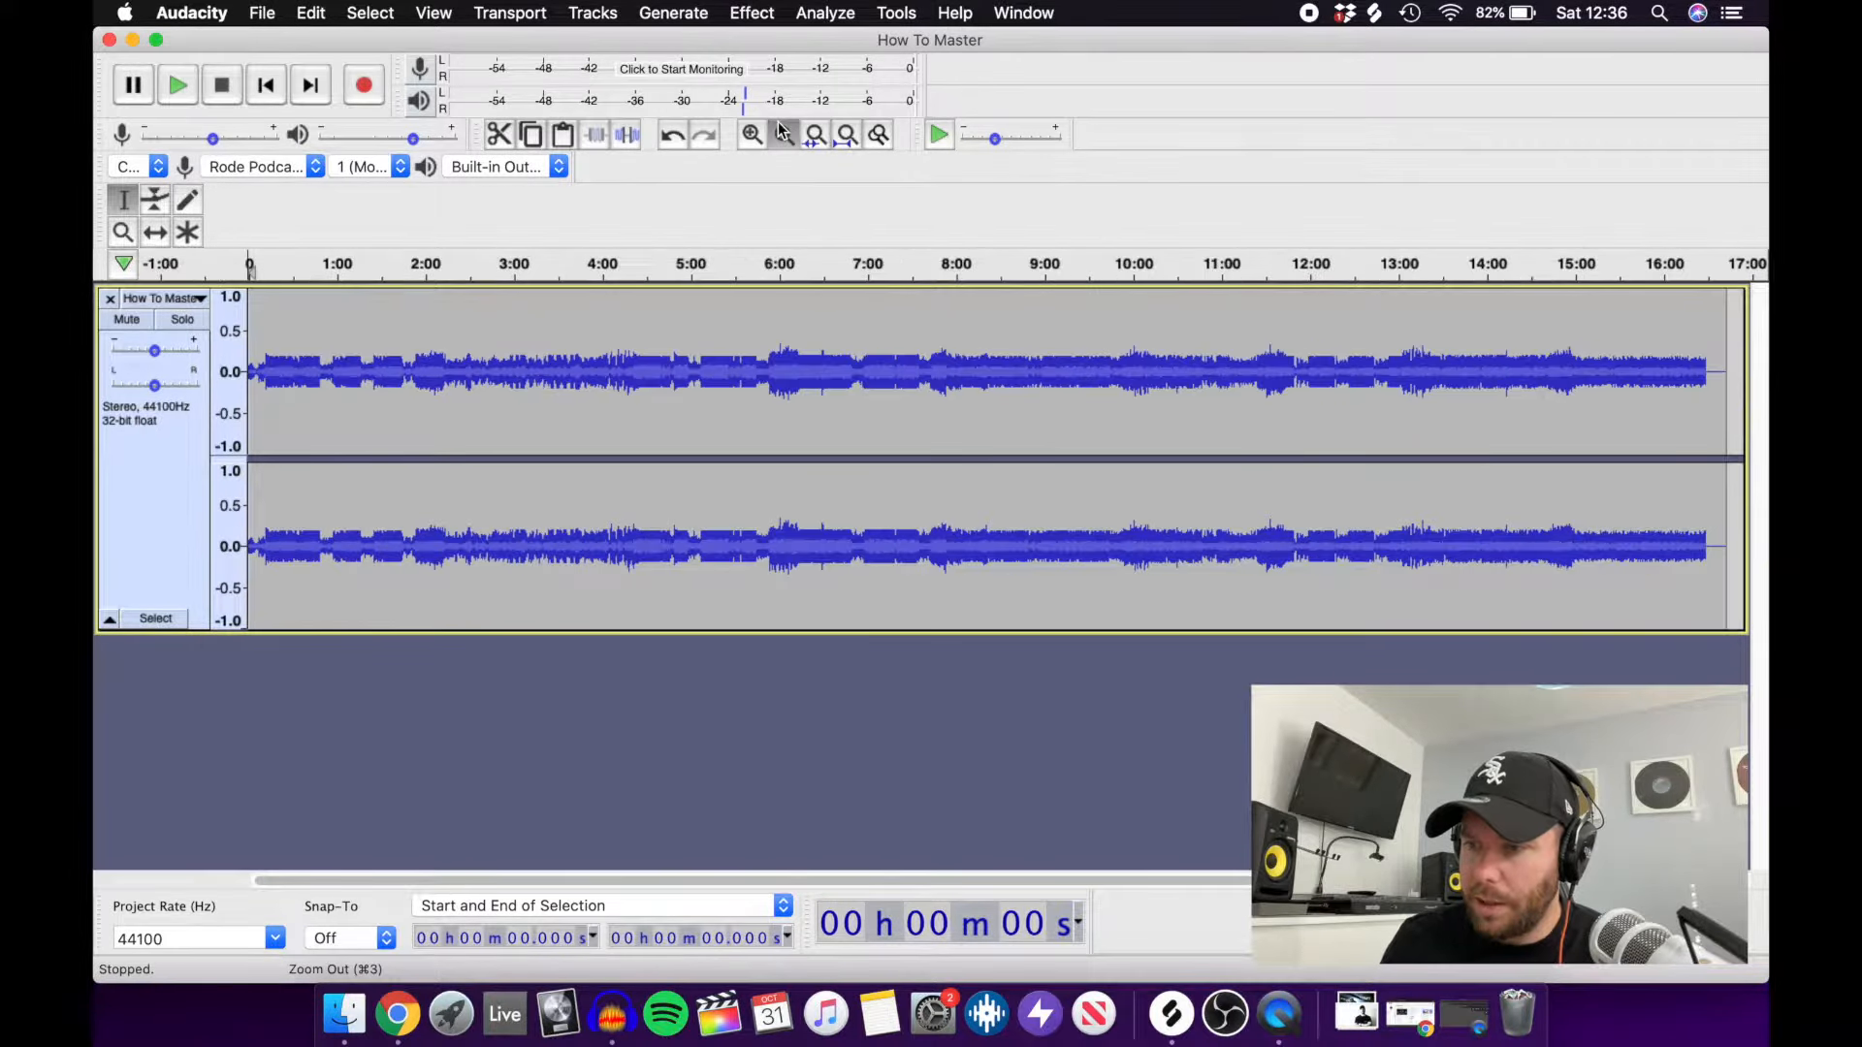
click(782, 134)
click(970, 362)
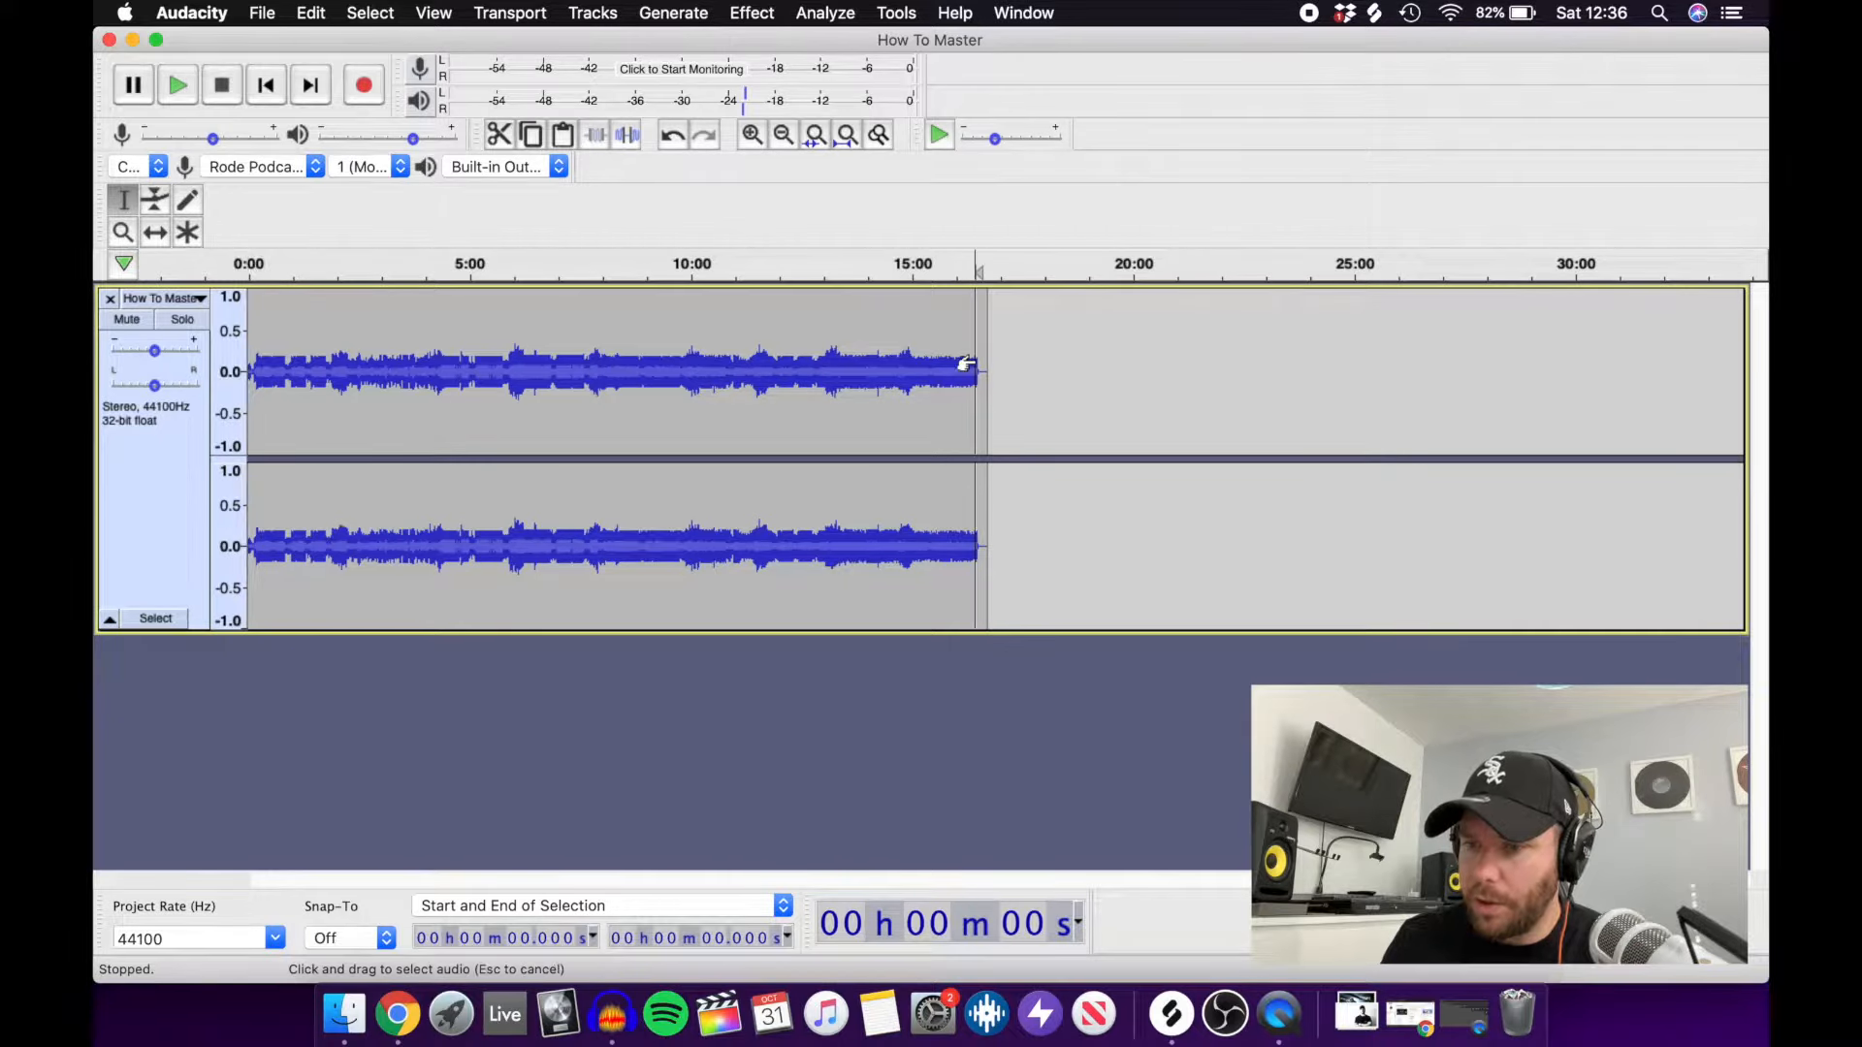
click(751, 134)
click(751, 133)
click(751, 134)
click(751, 134)
click(751, 134)
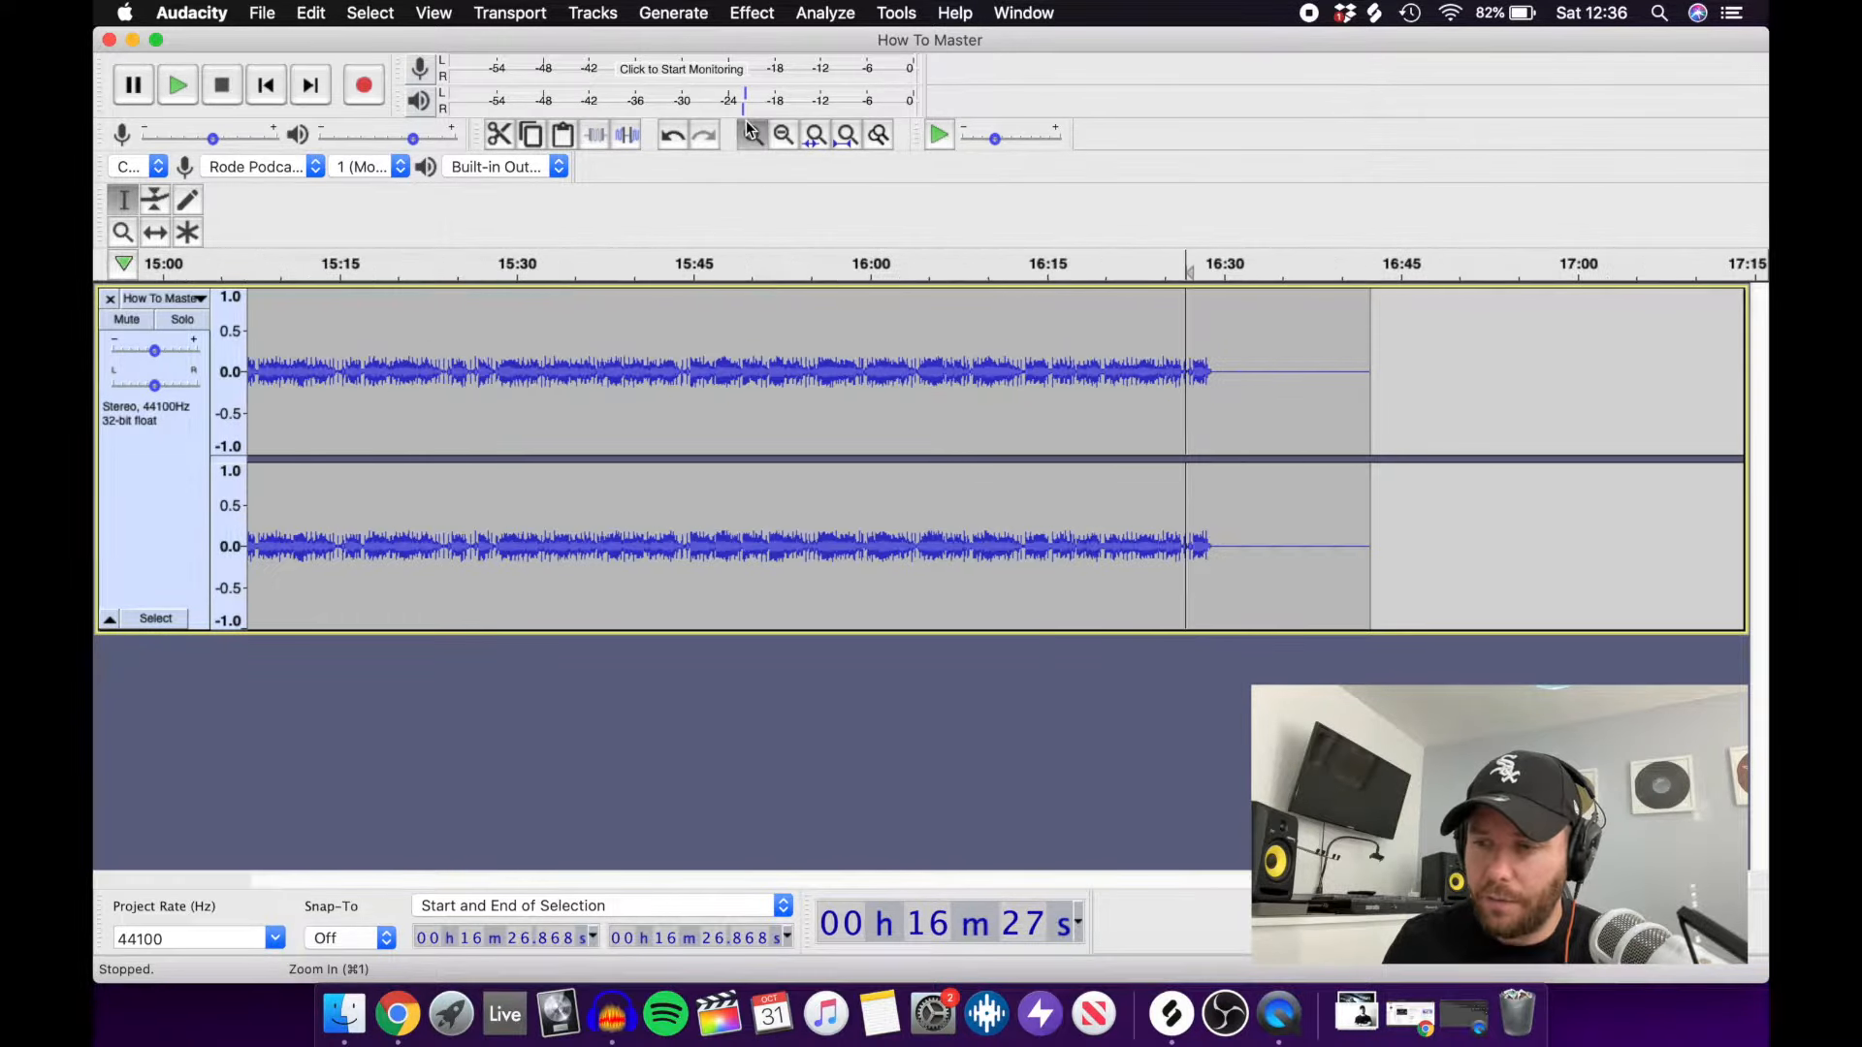
click(752, 133)
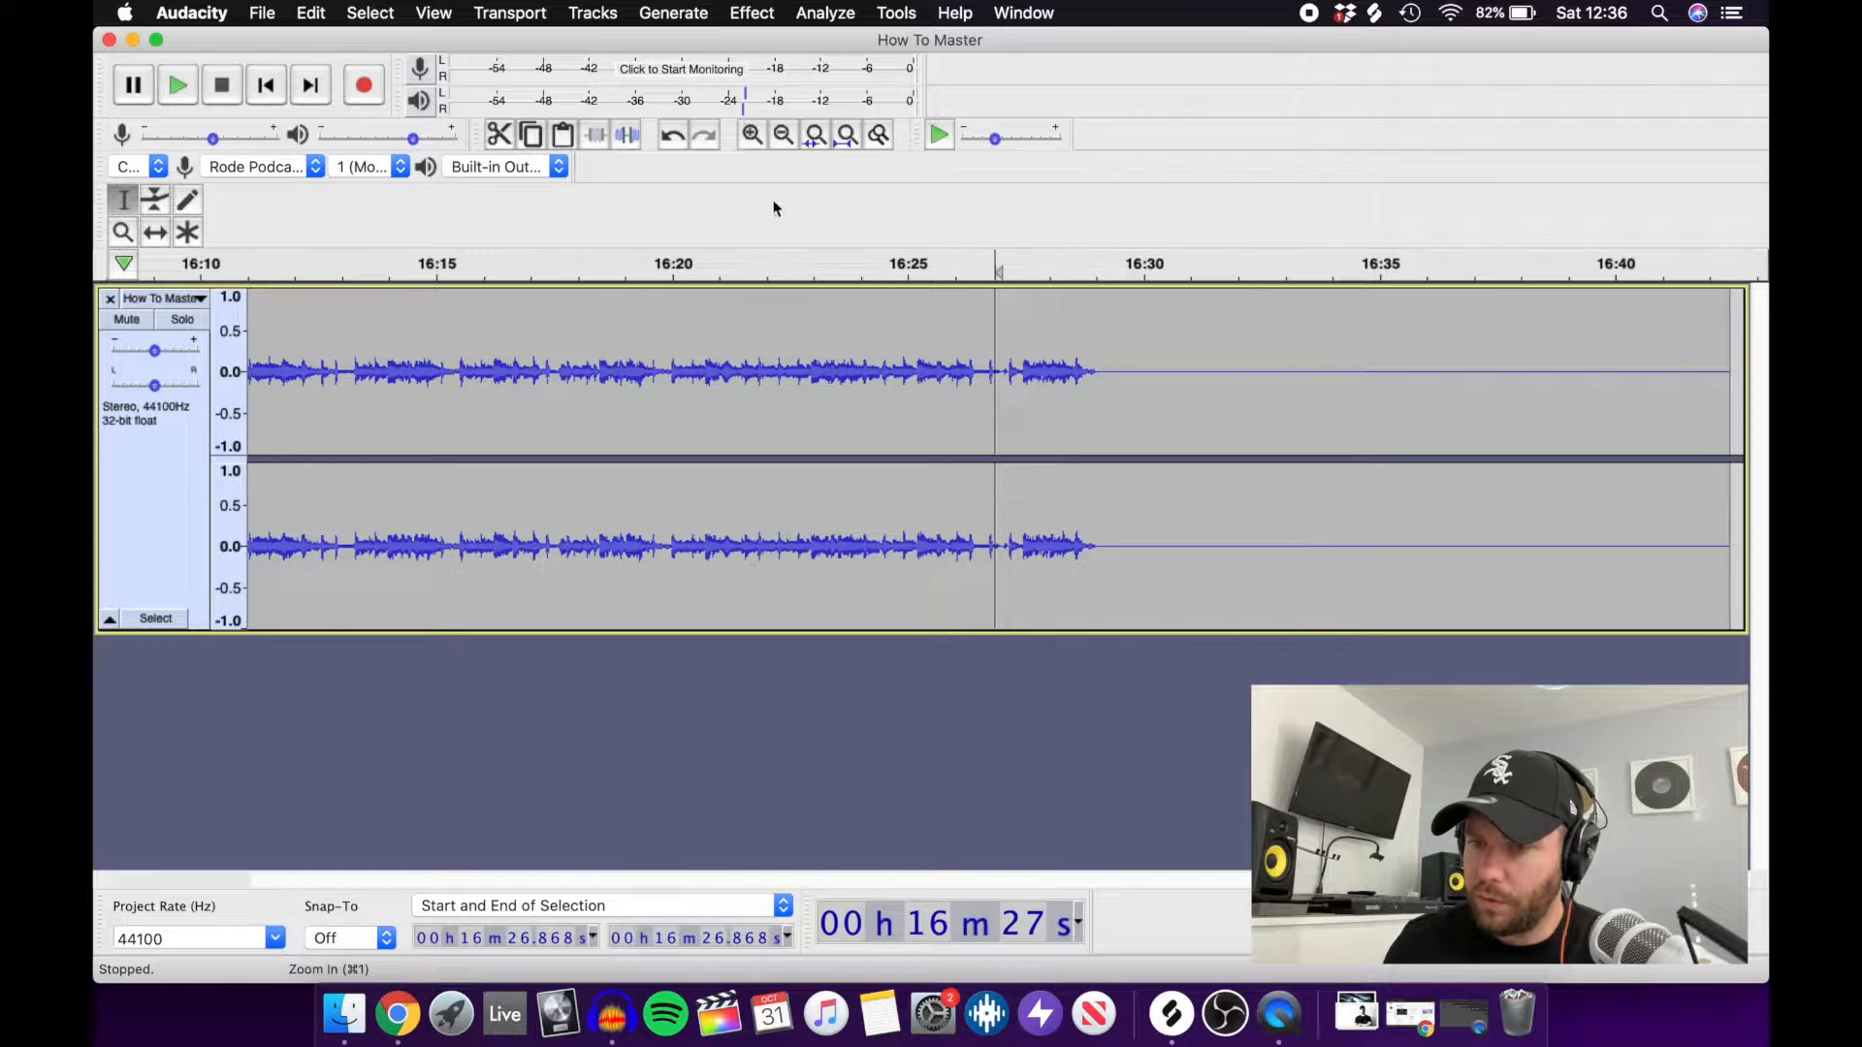
Play the closing passage of the mix from about 16:23 and again from about 16:27 to hear how it ends.
click(791, 404)
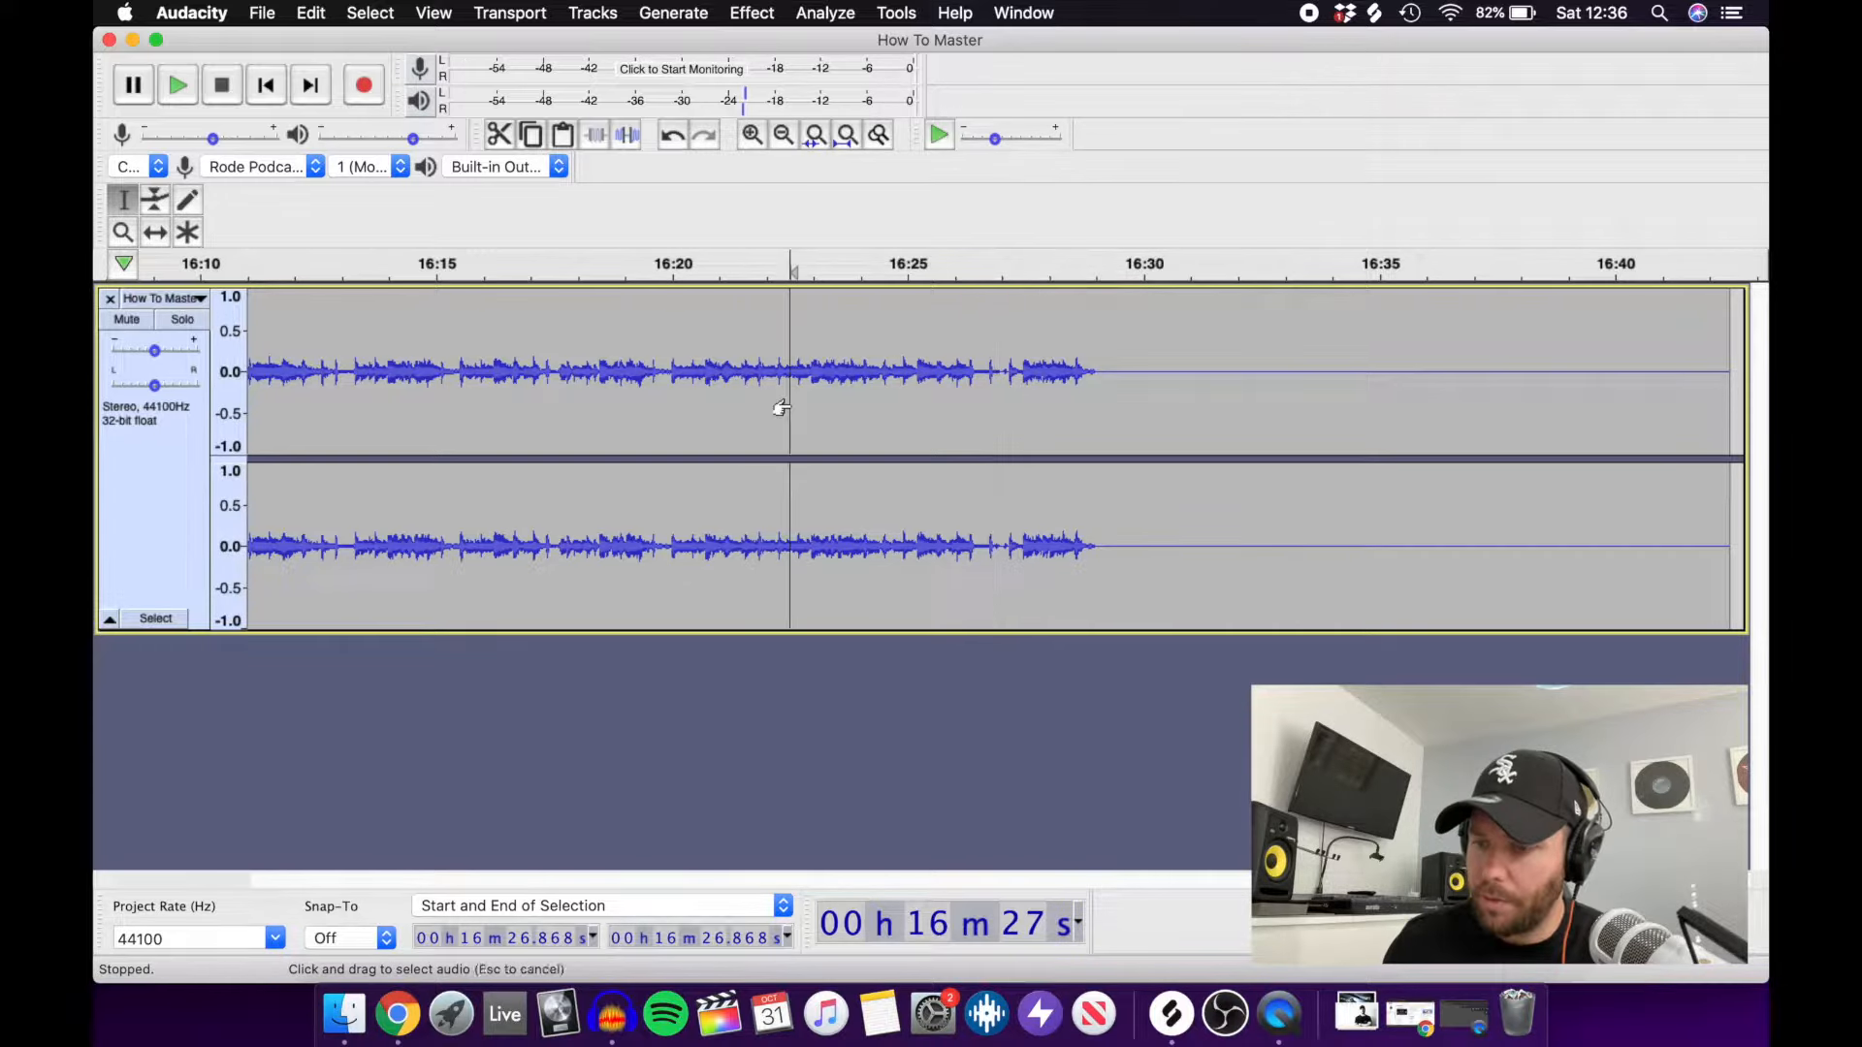
click(938, 388)
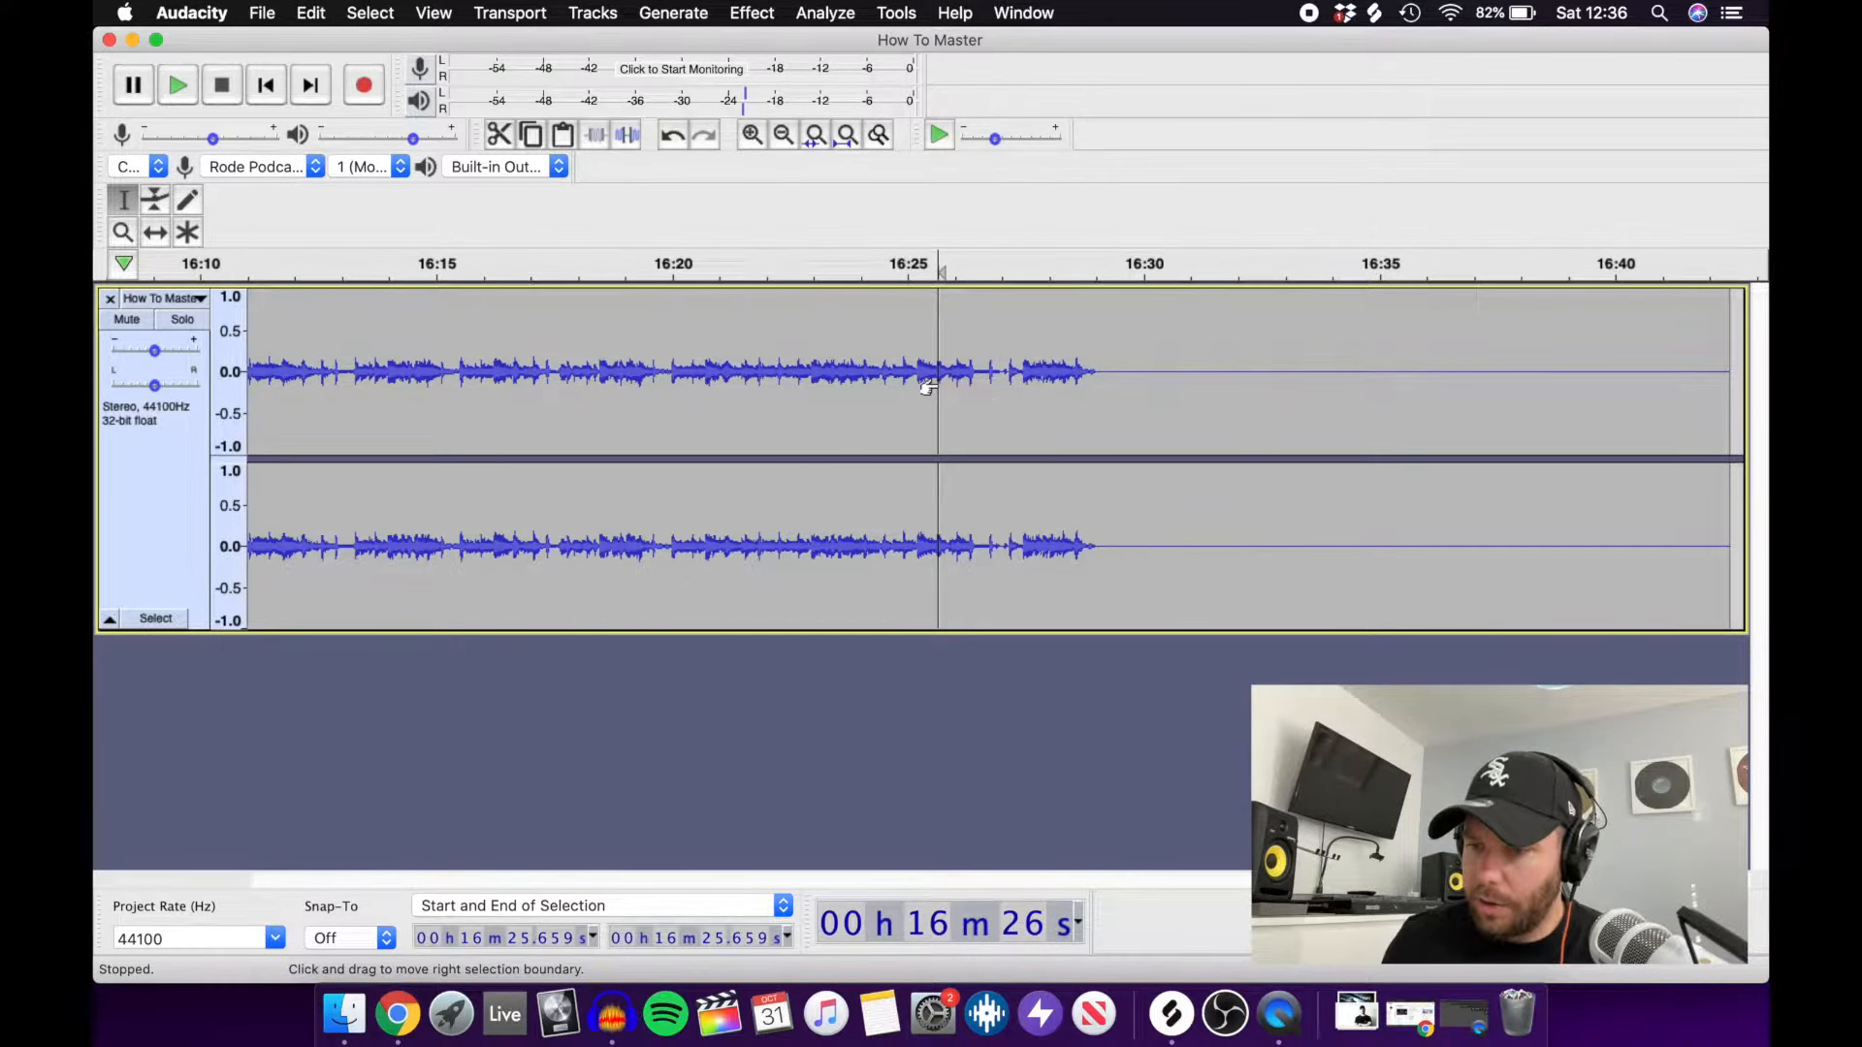
click(834, 374)
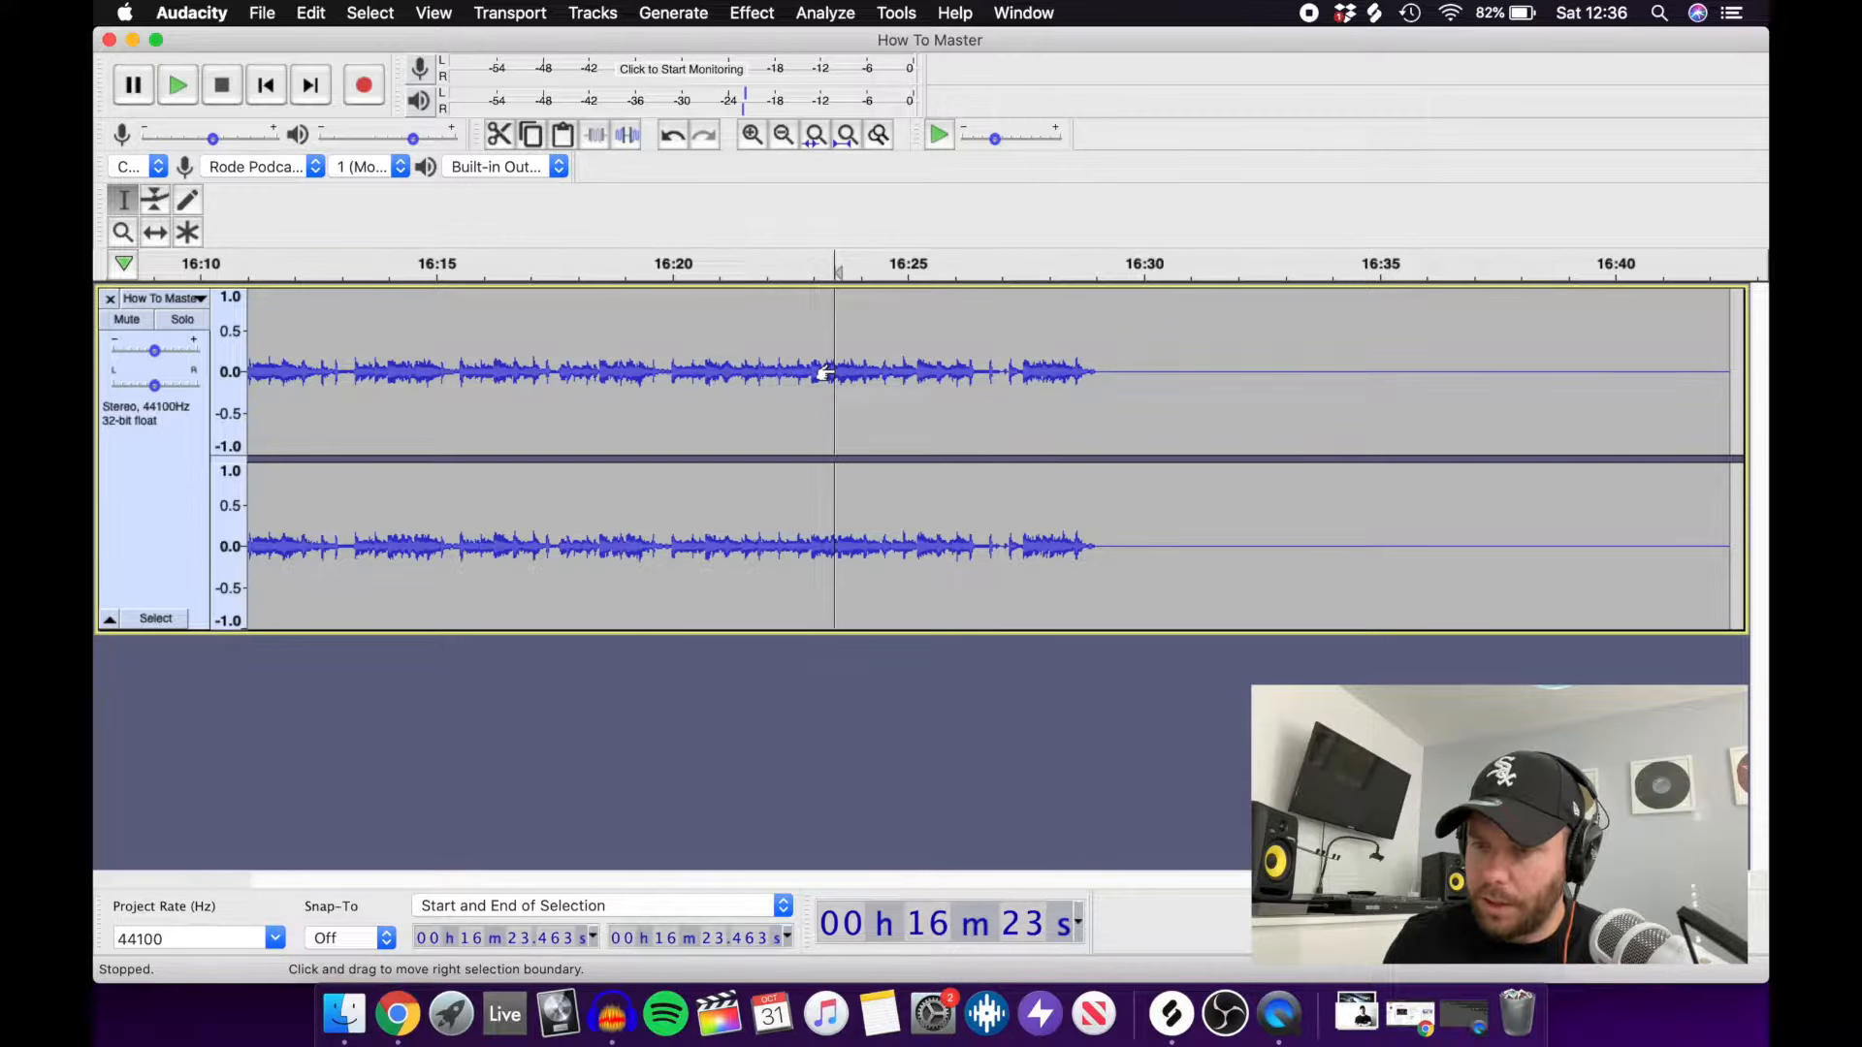
key(space)
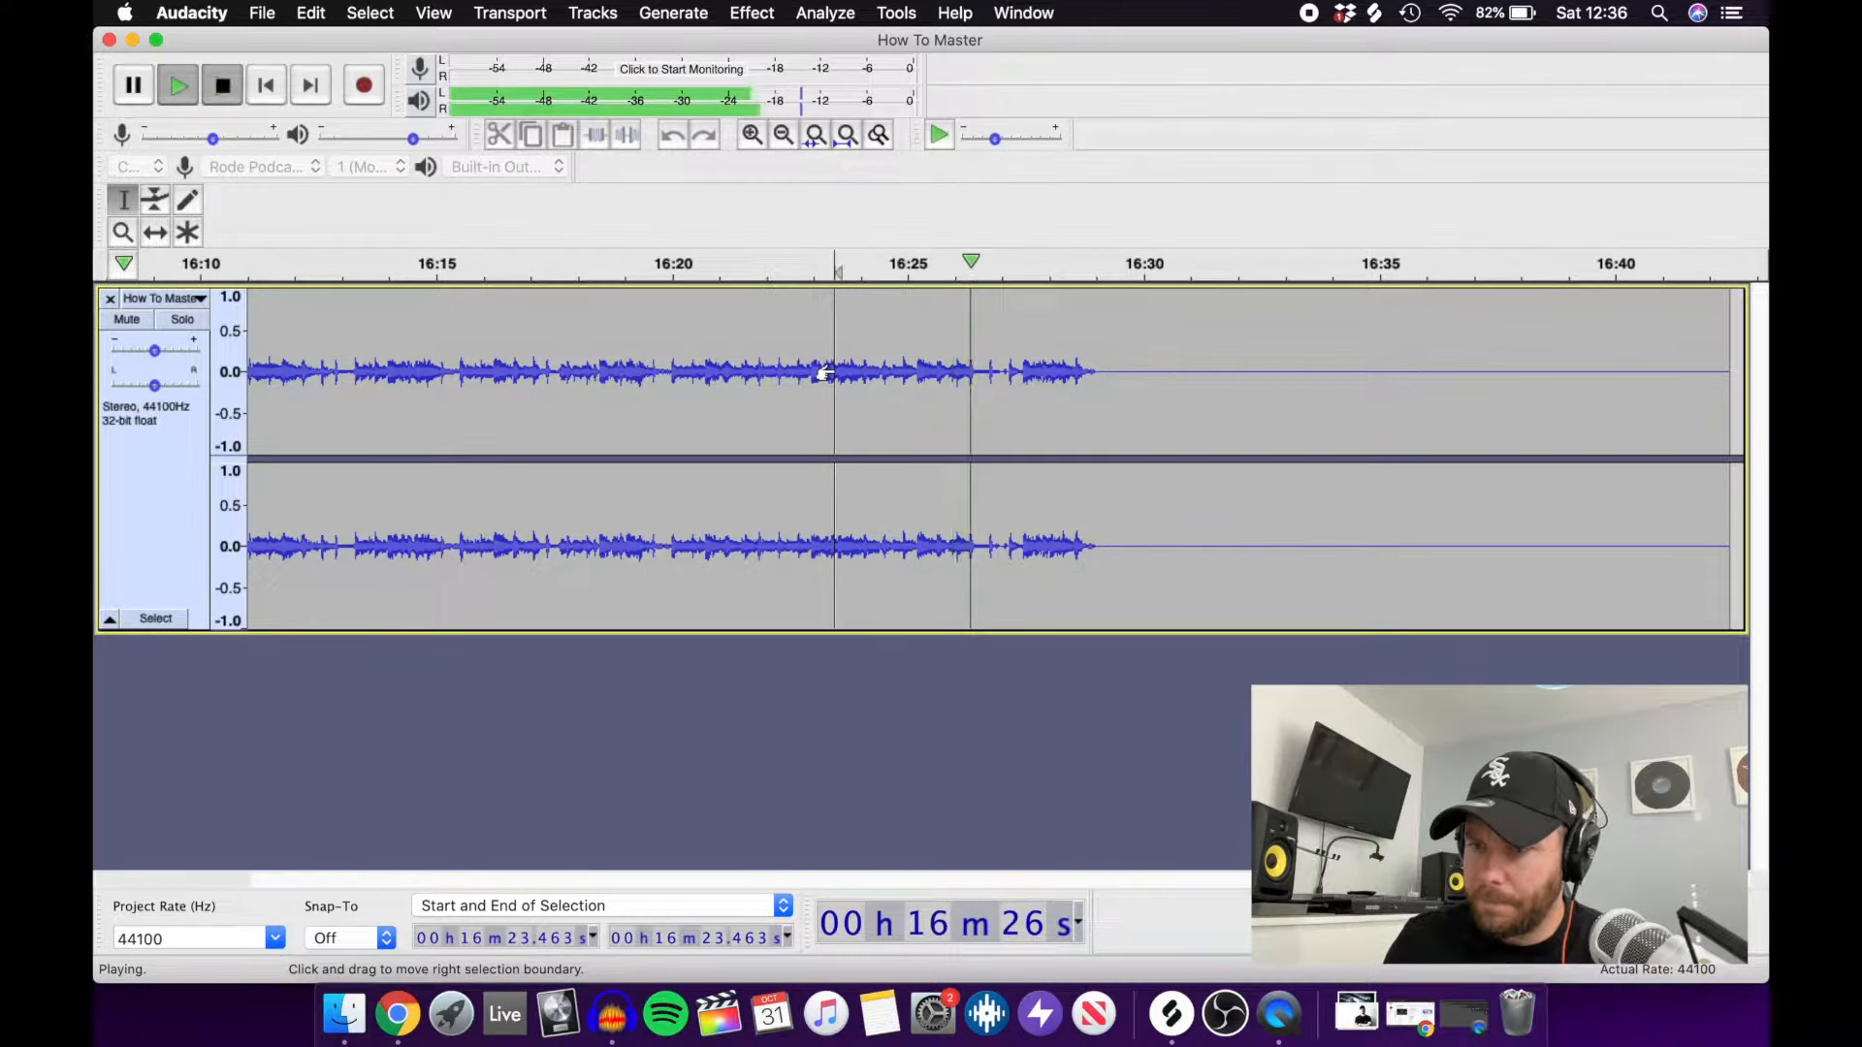
key(space)
click(1020, 394)
key(space)
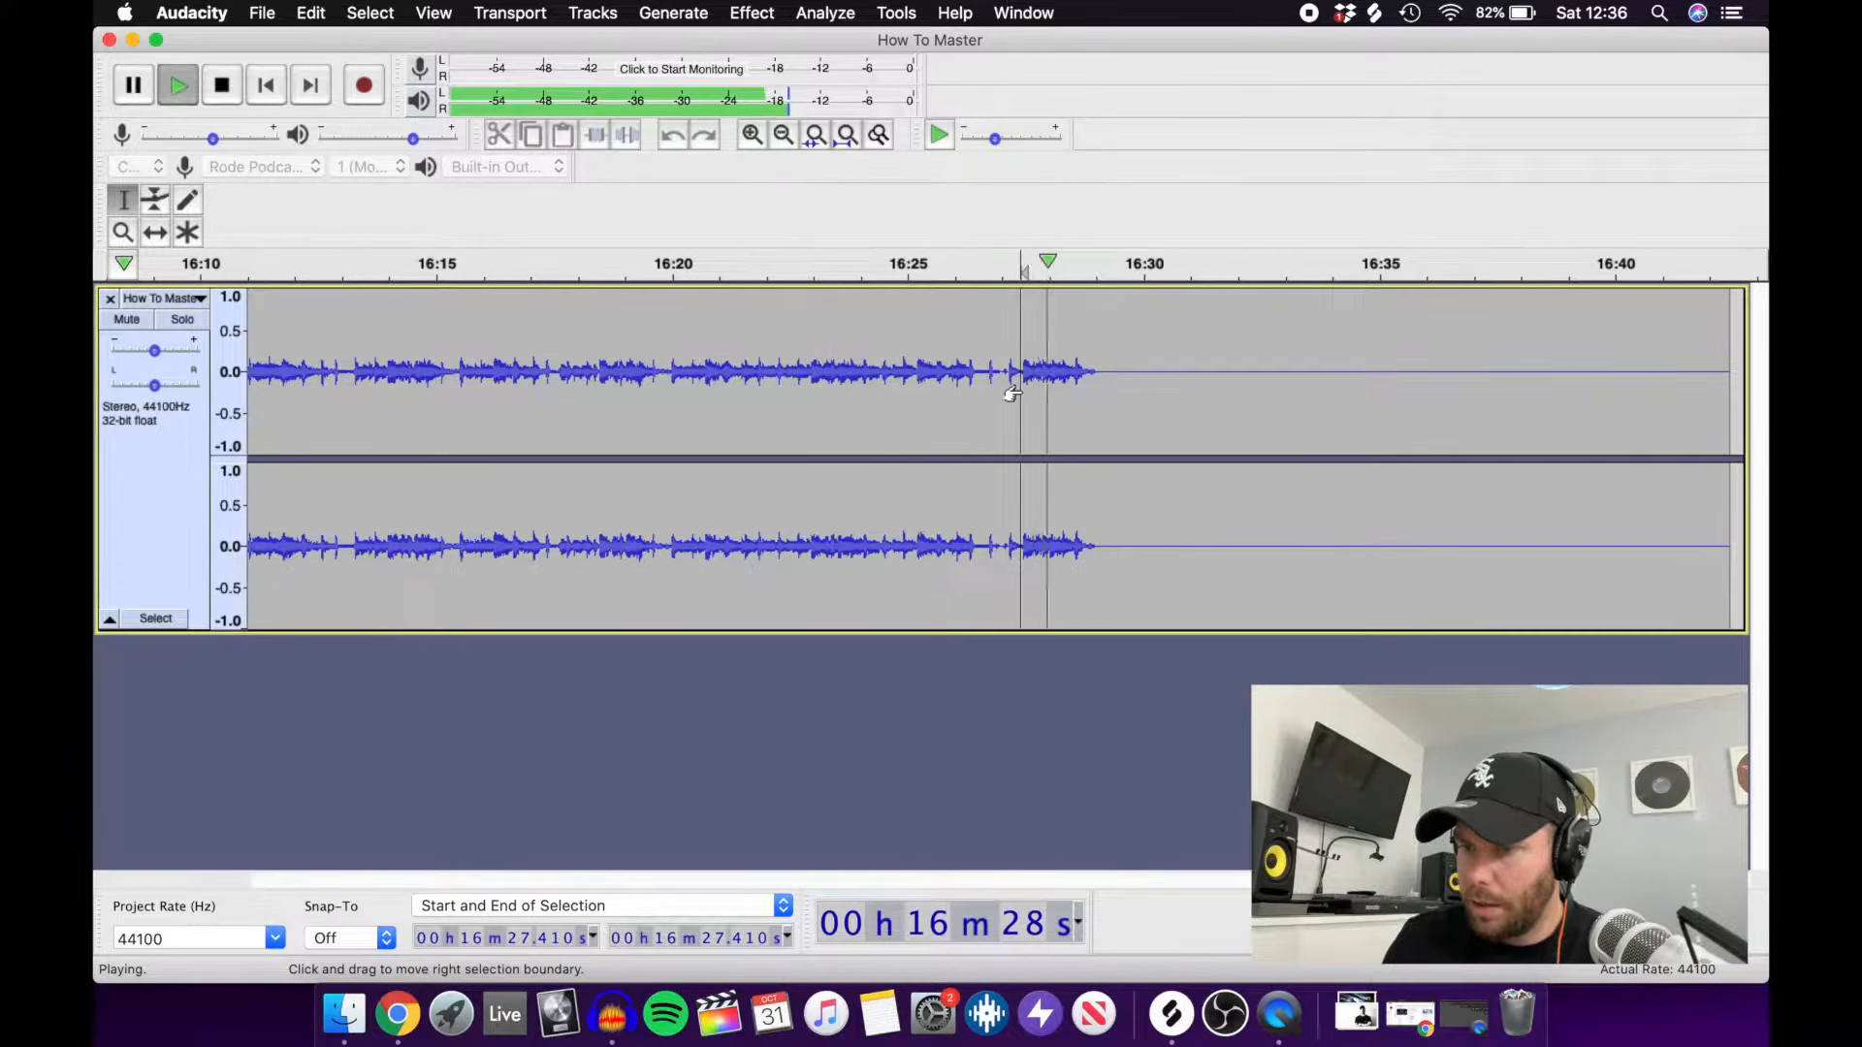
key(space)
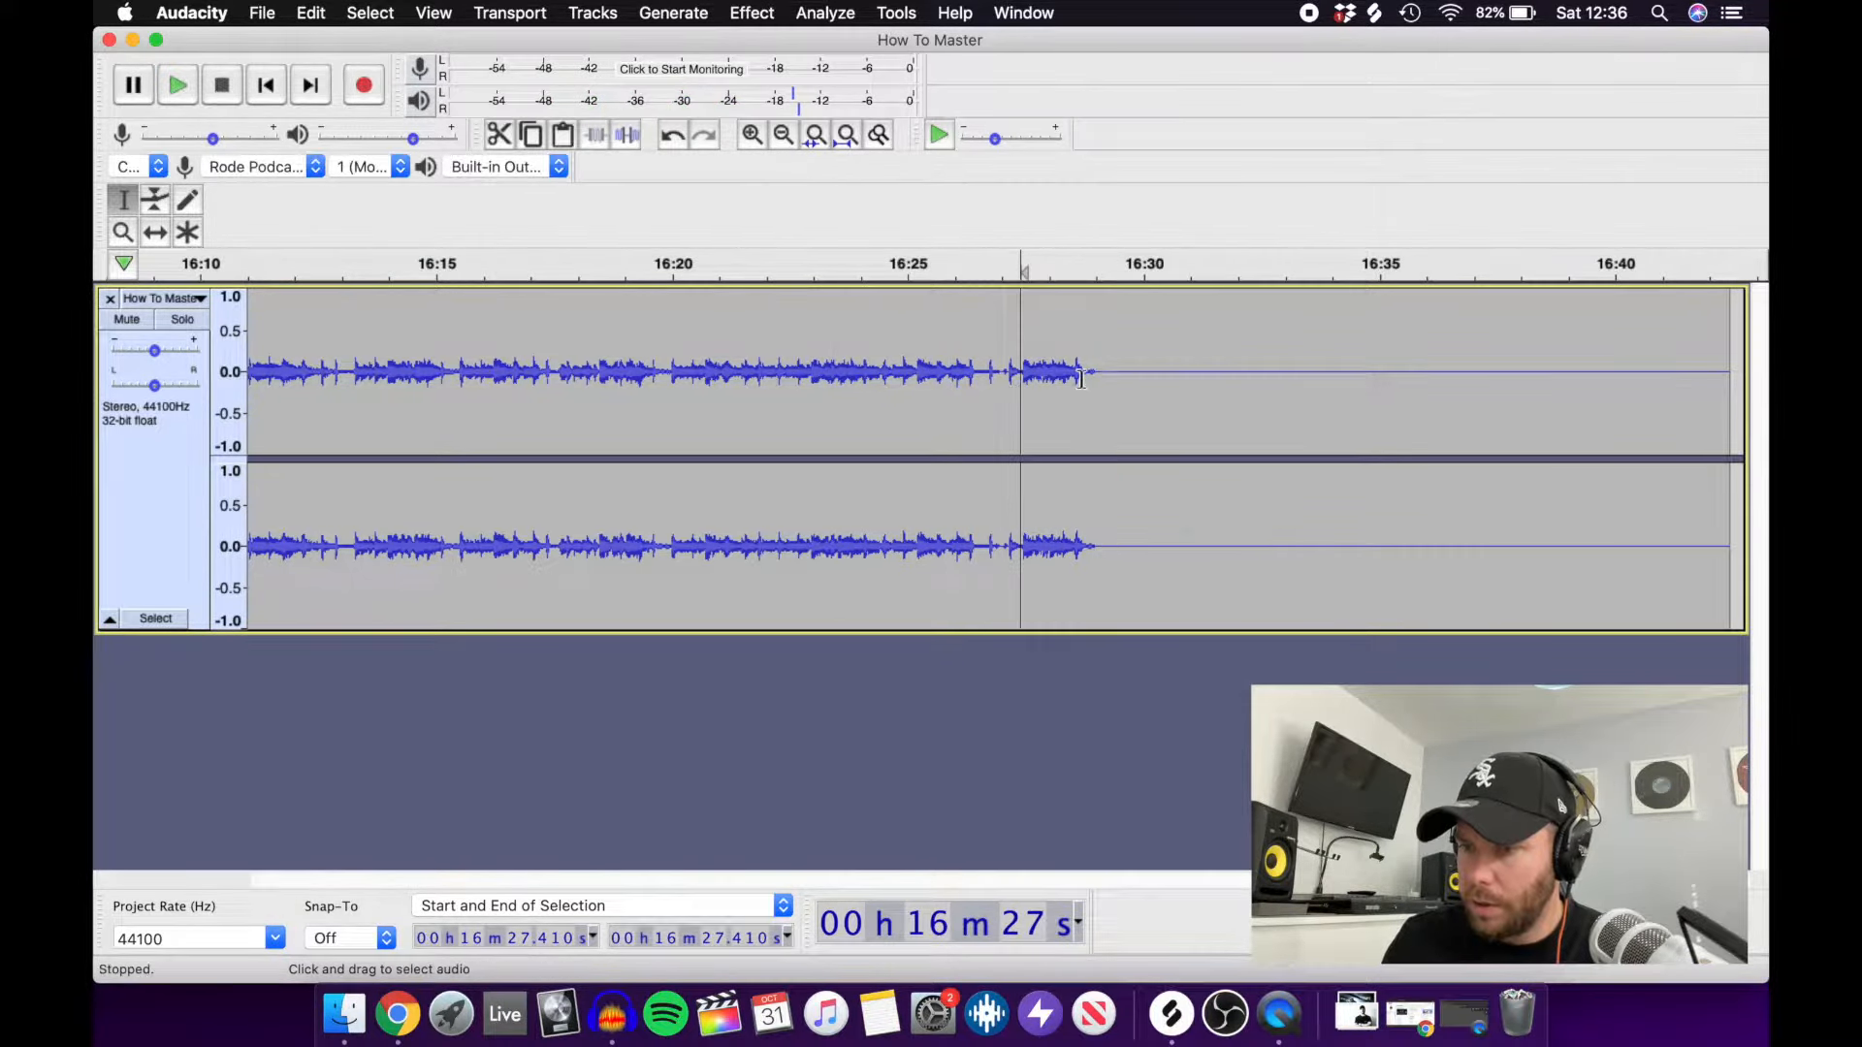
Try an Echo with a 0.5-second delay and 0.5 decay factor on the final beat, from about 16:28.55 to 16:29.00.
click(1074, 381)
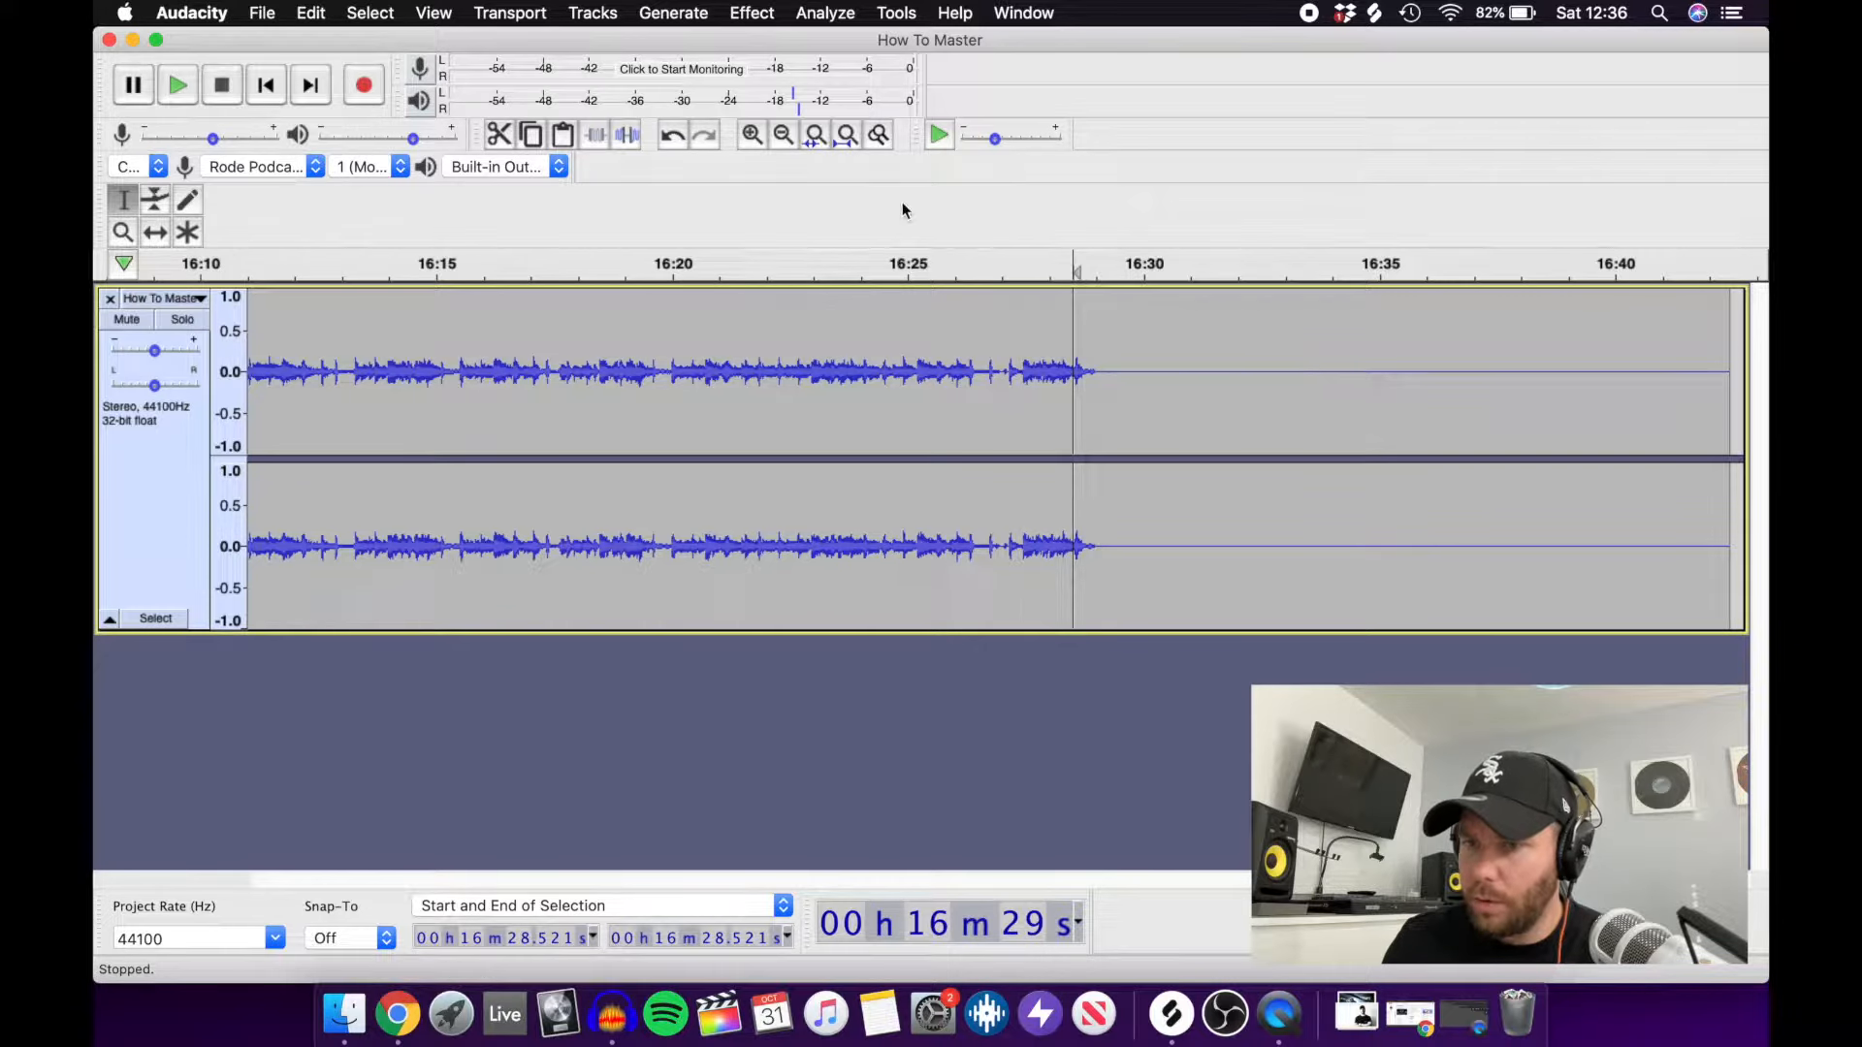
click(759, 137)
click(759, 138)
click(759, 138)
click(758, 137)
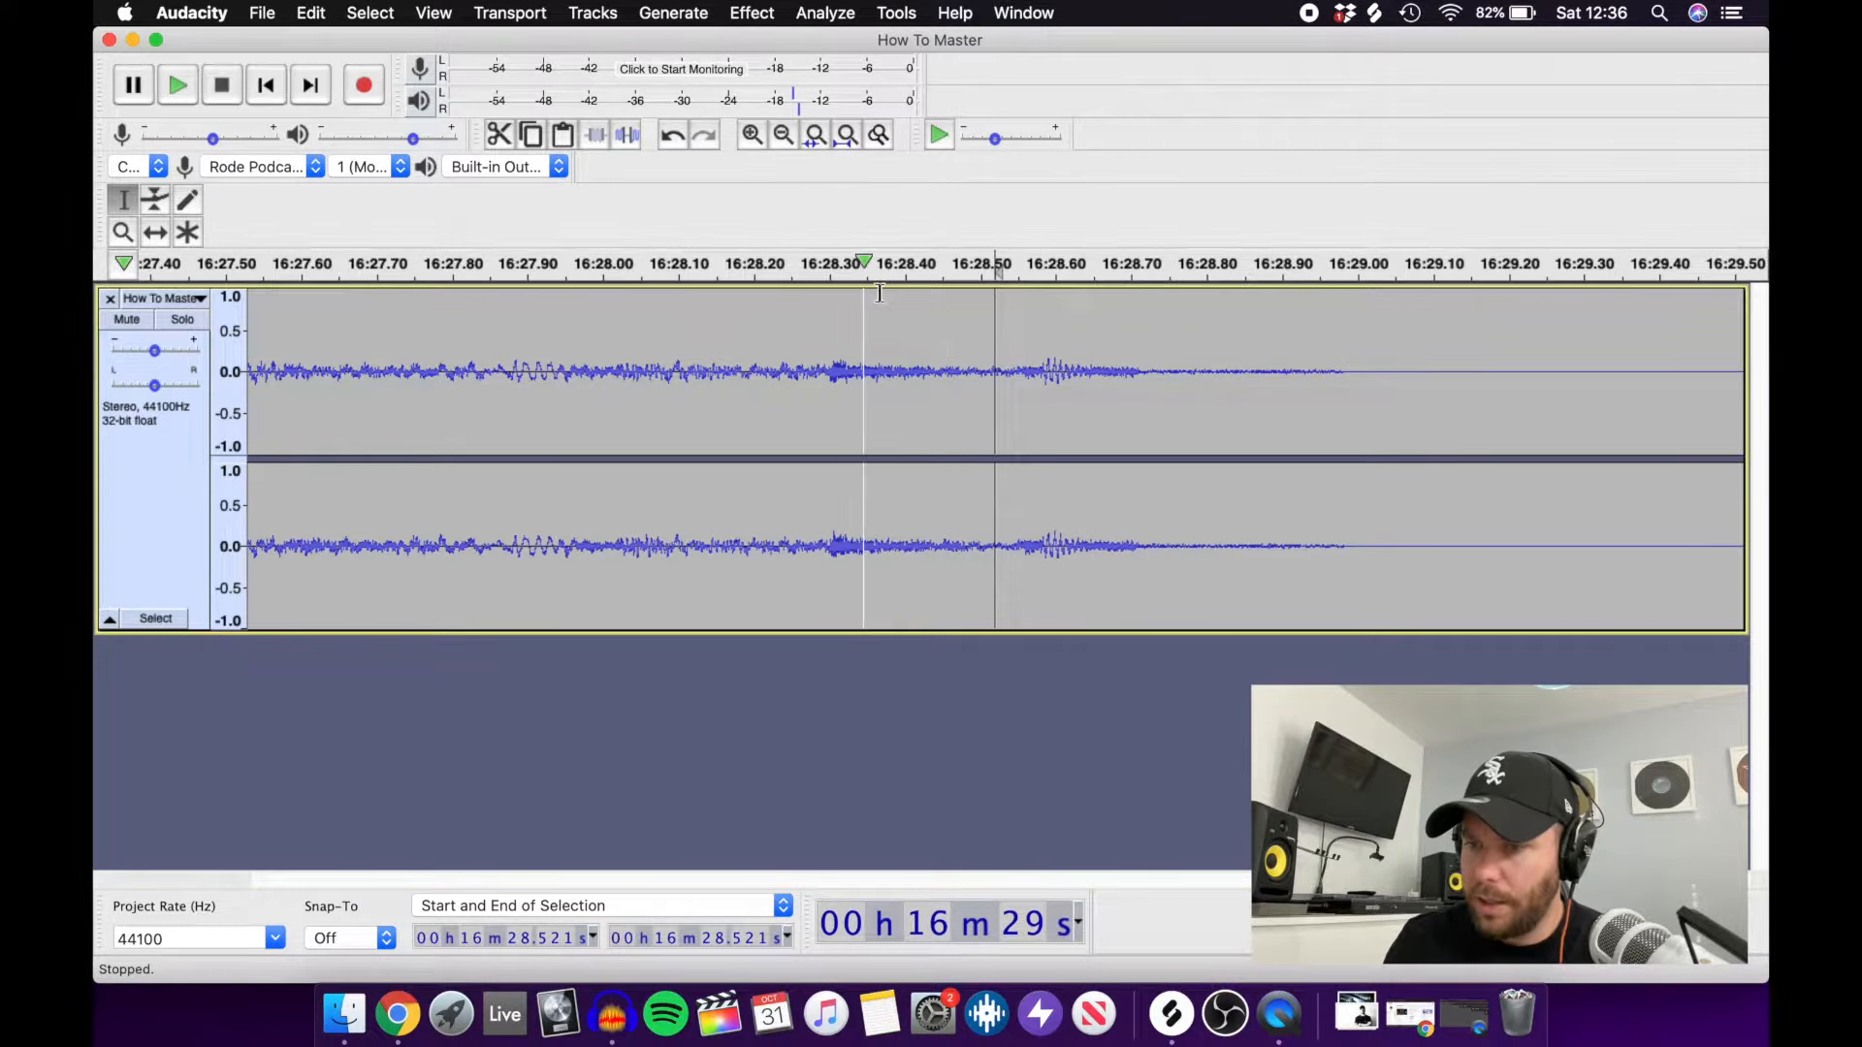
click(1013, 383)
drag(1014, 383, 1353, 422)
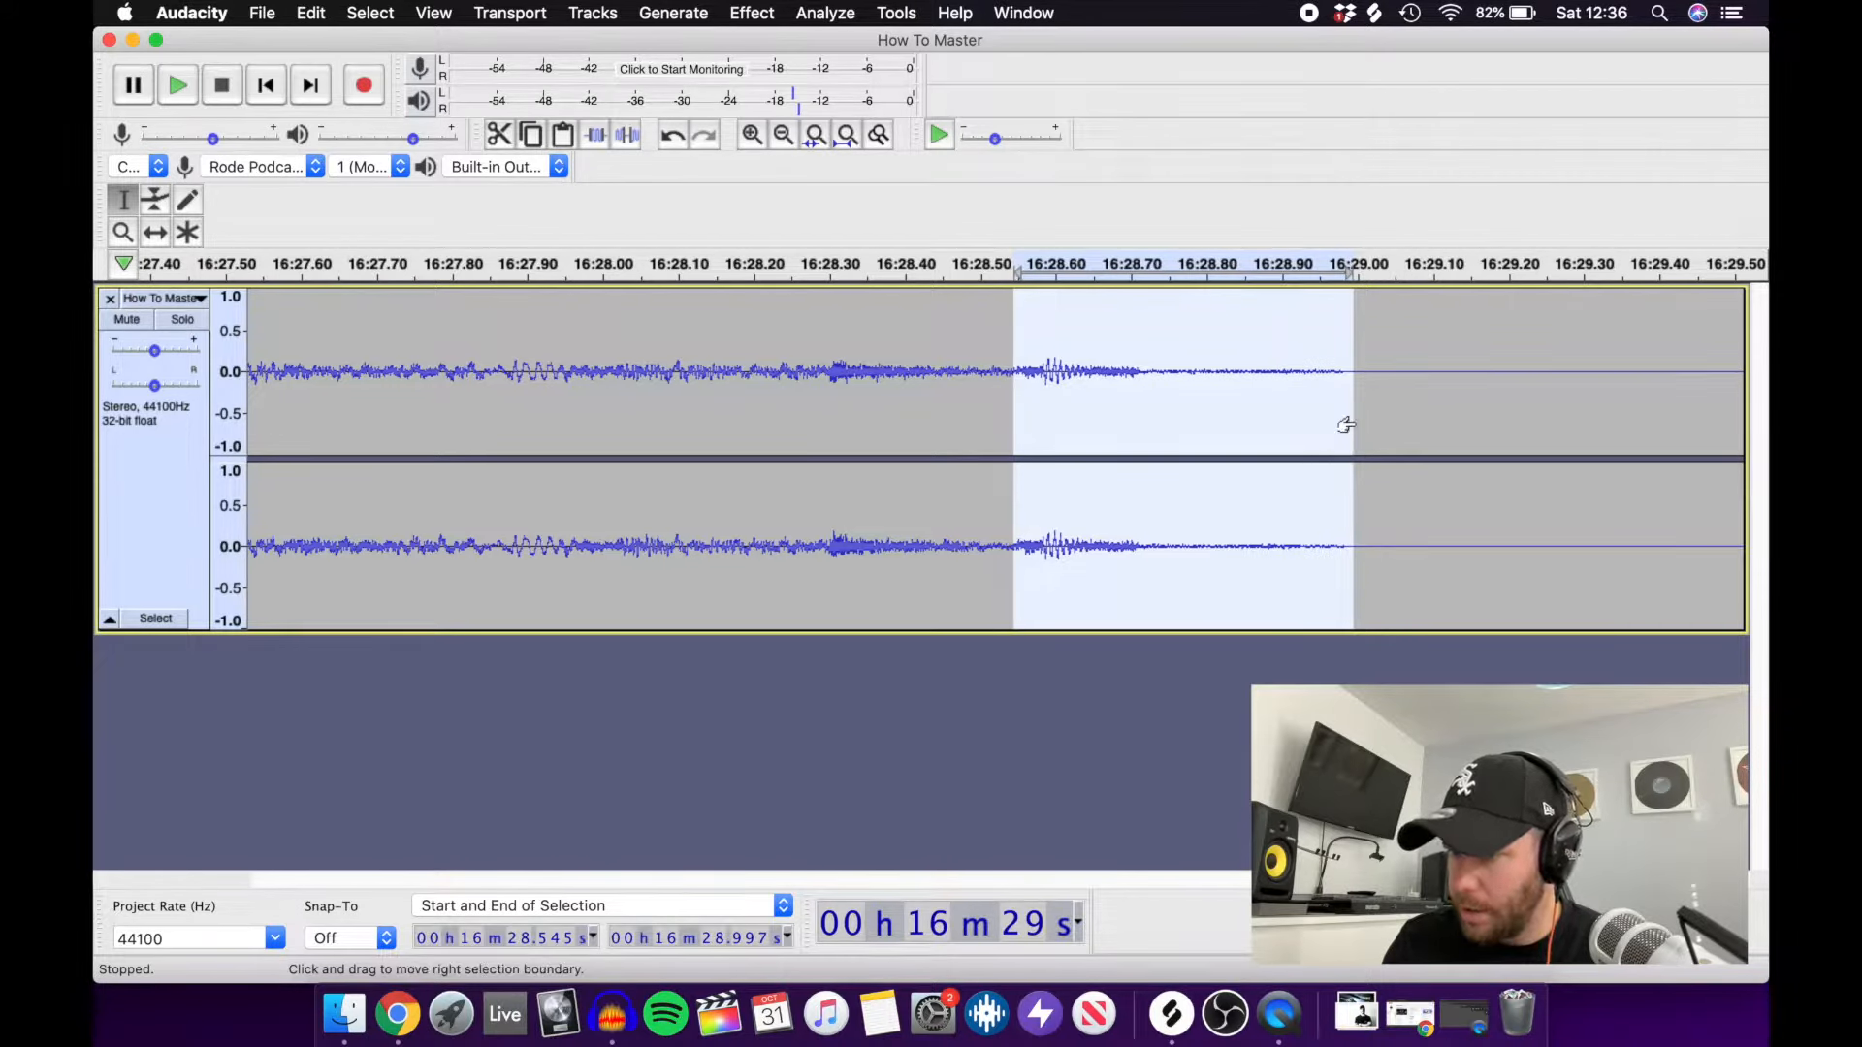
click(743, 11)
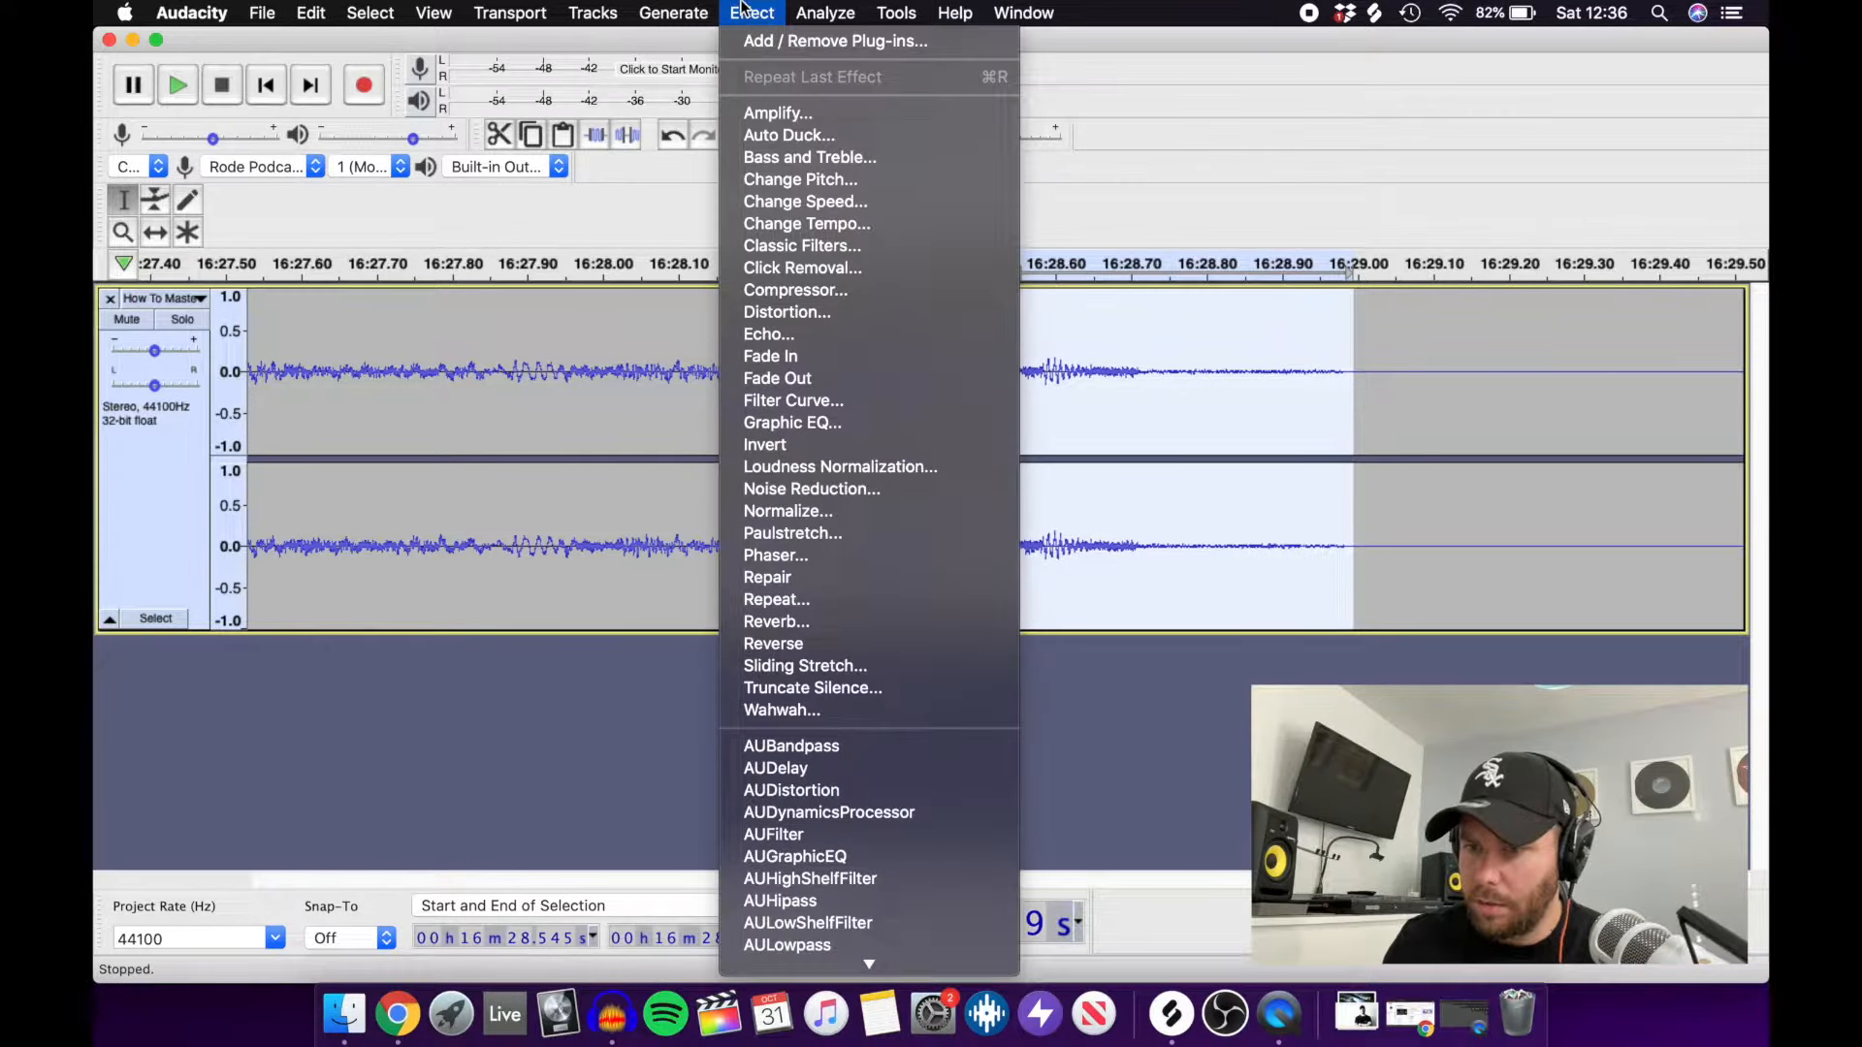
click(777, 334)
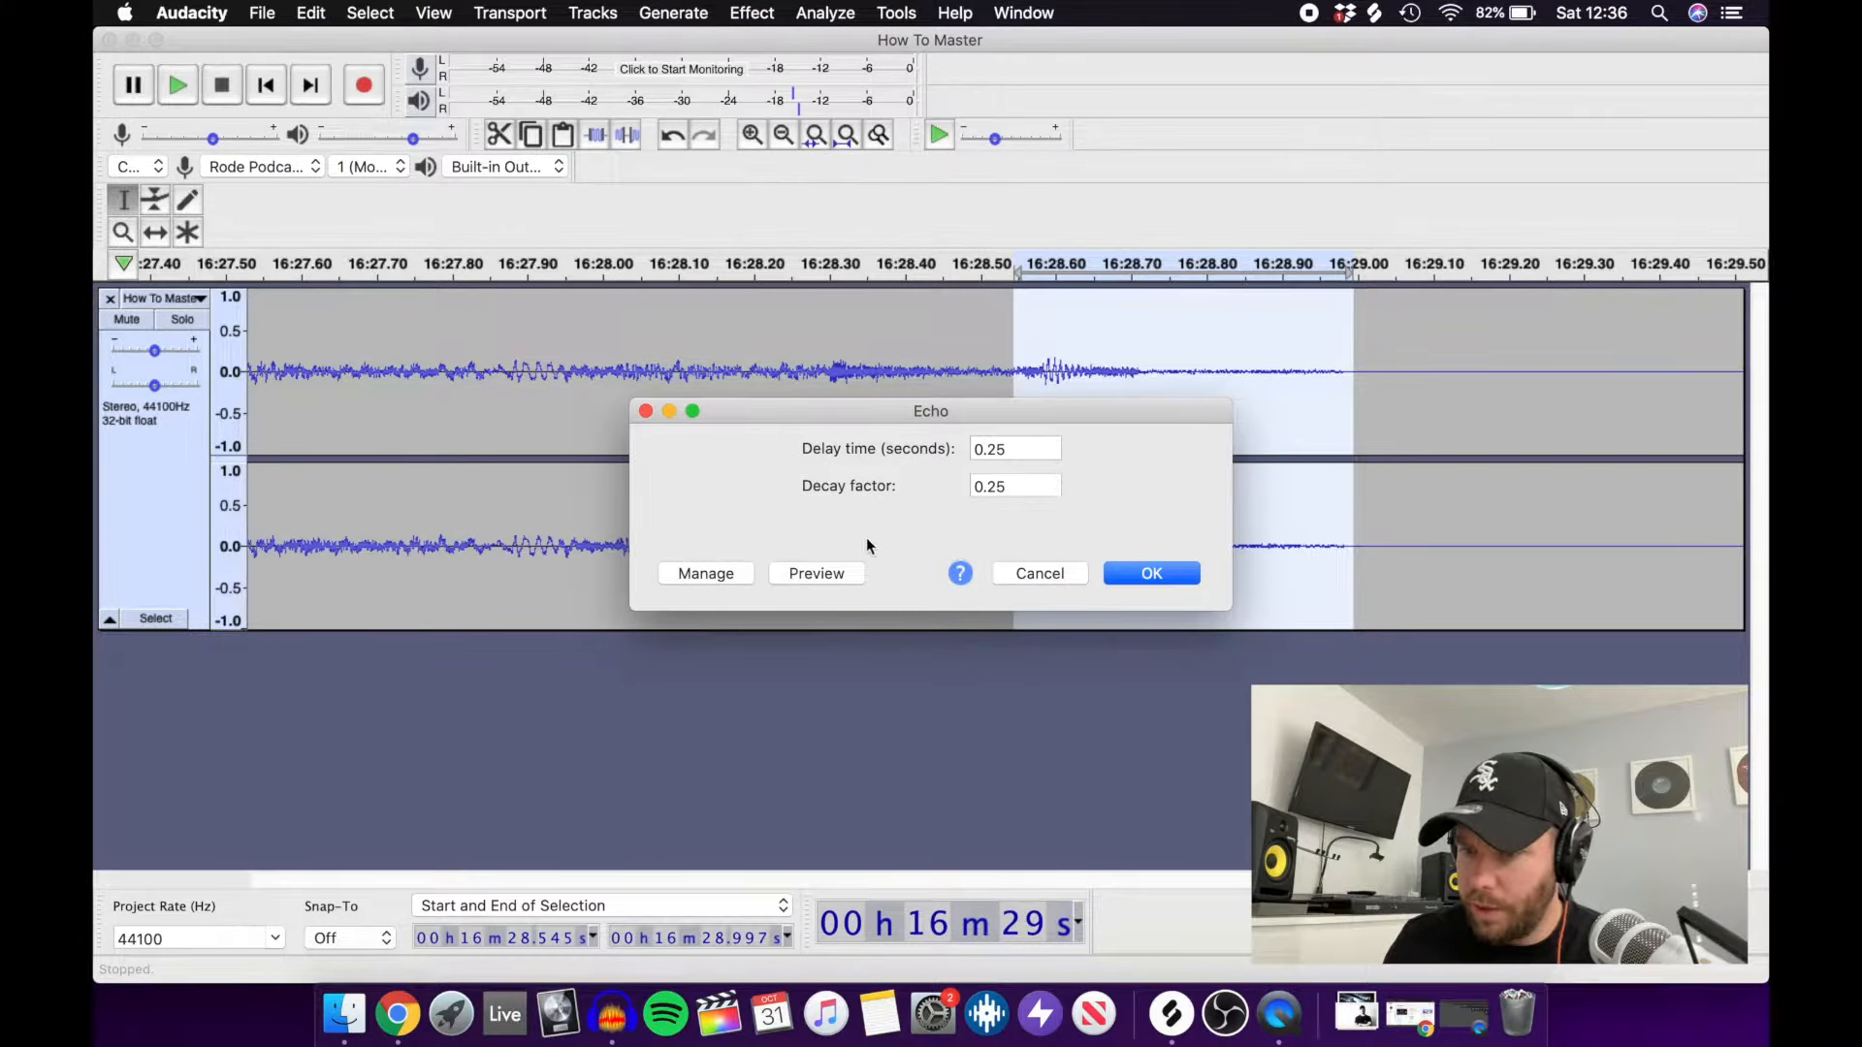
click(833, 574)
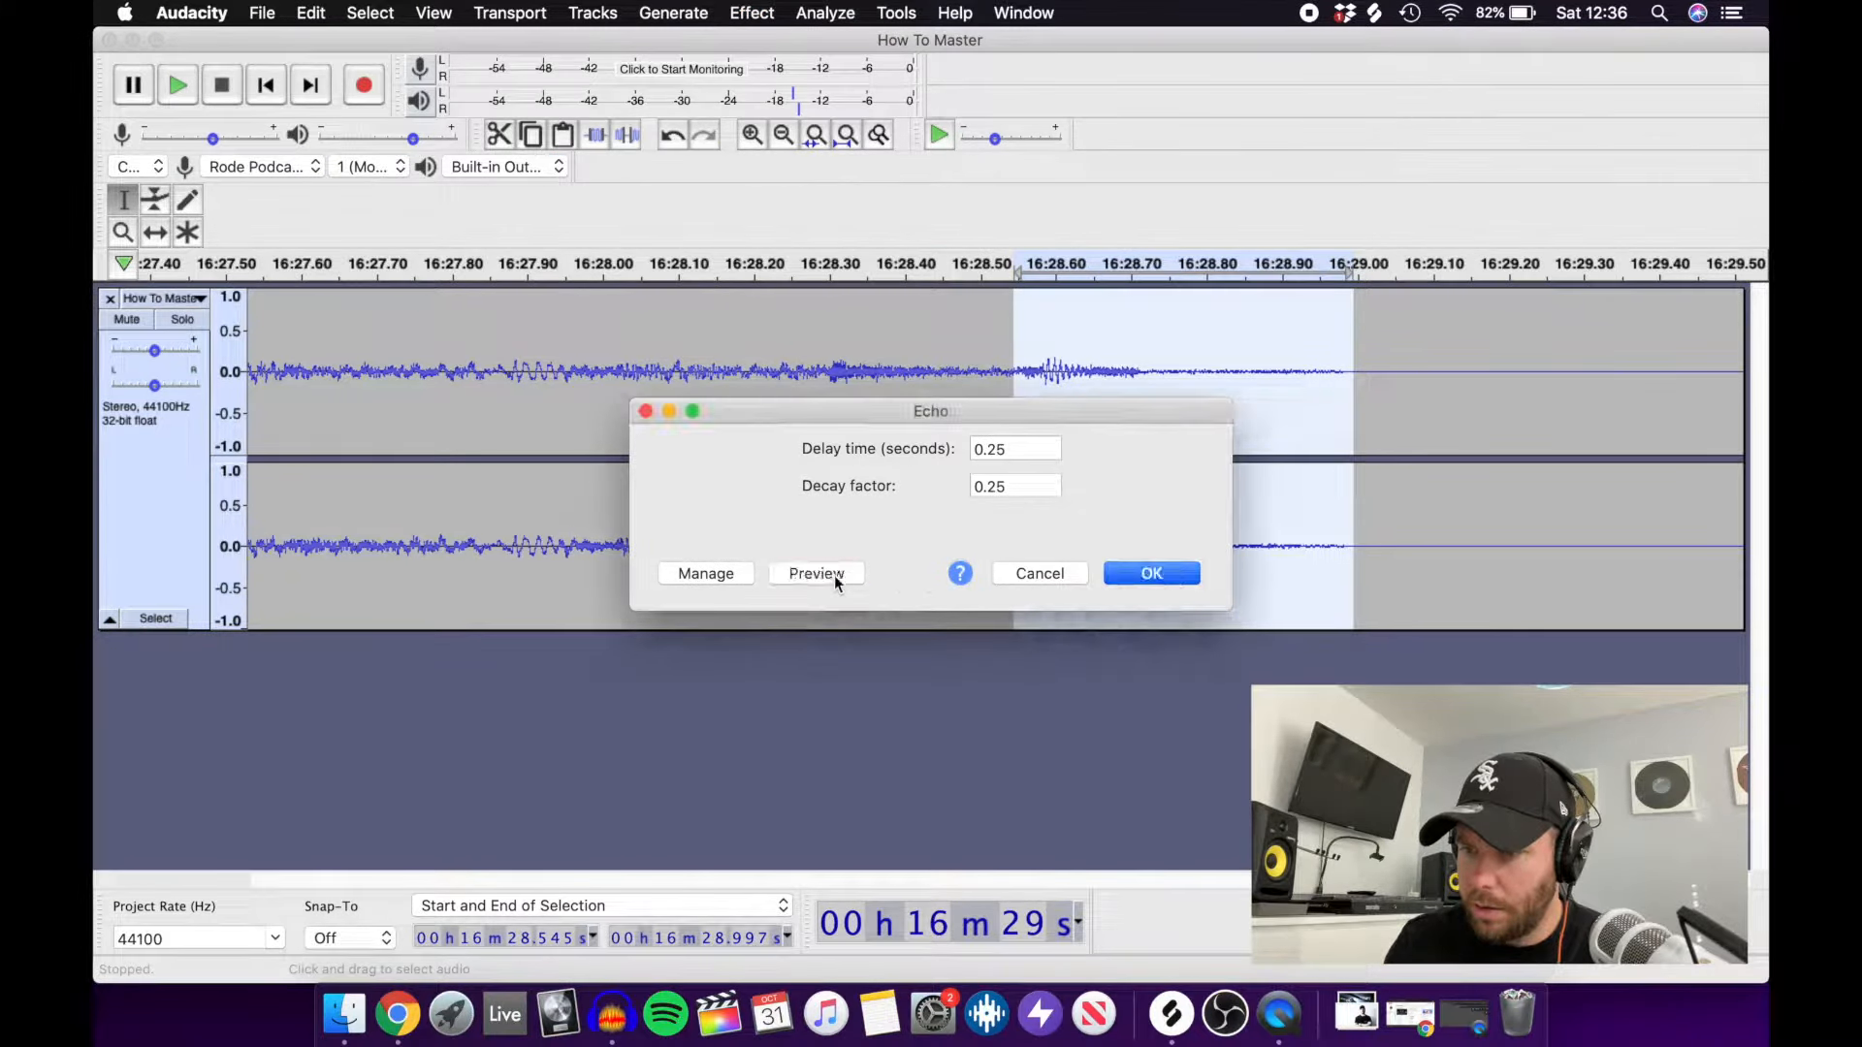
click(1012, 450)
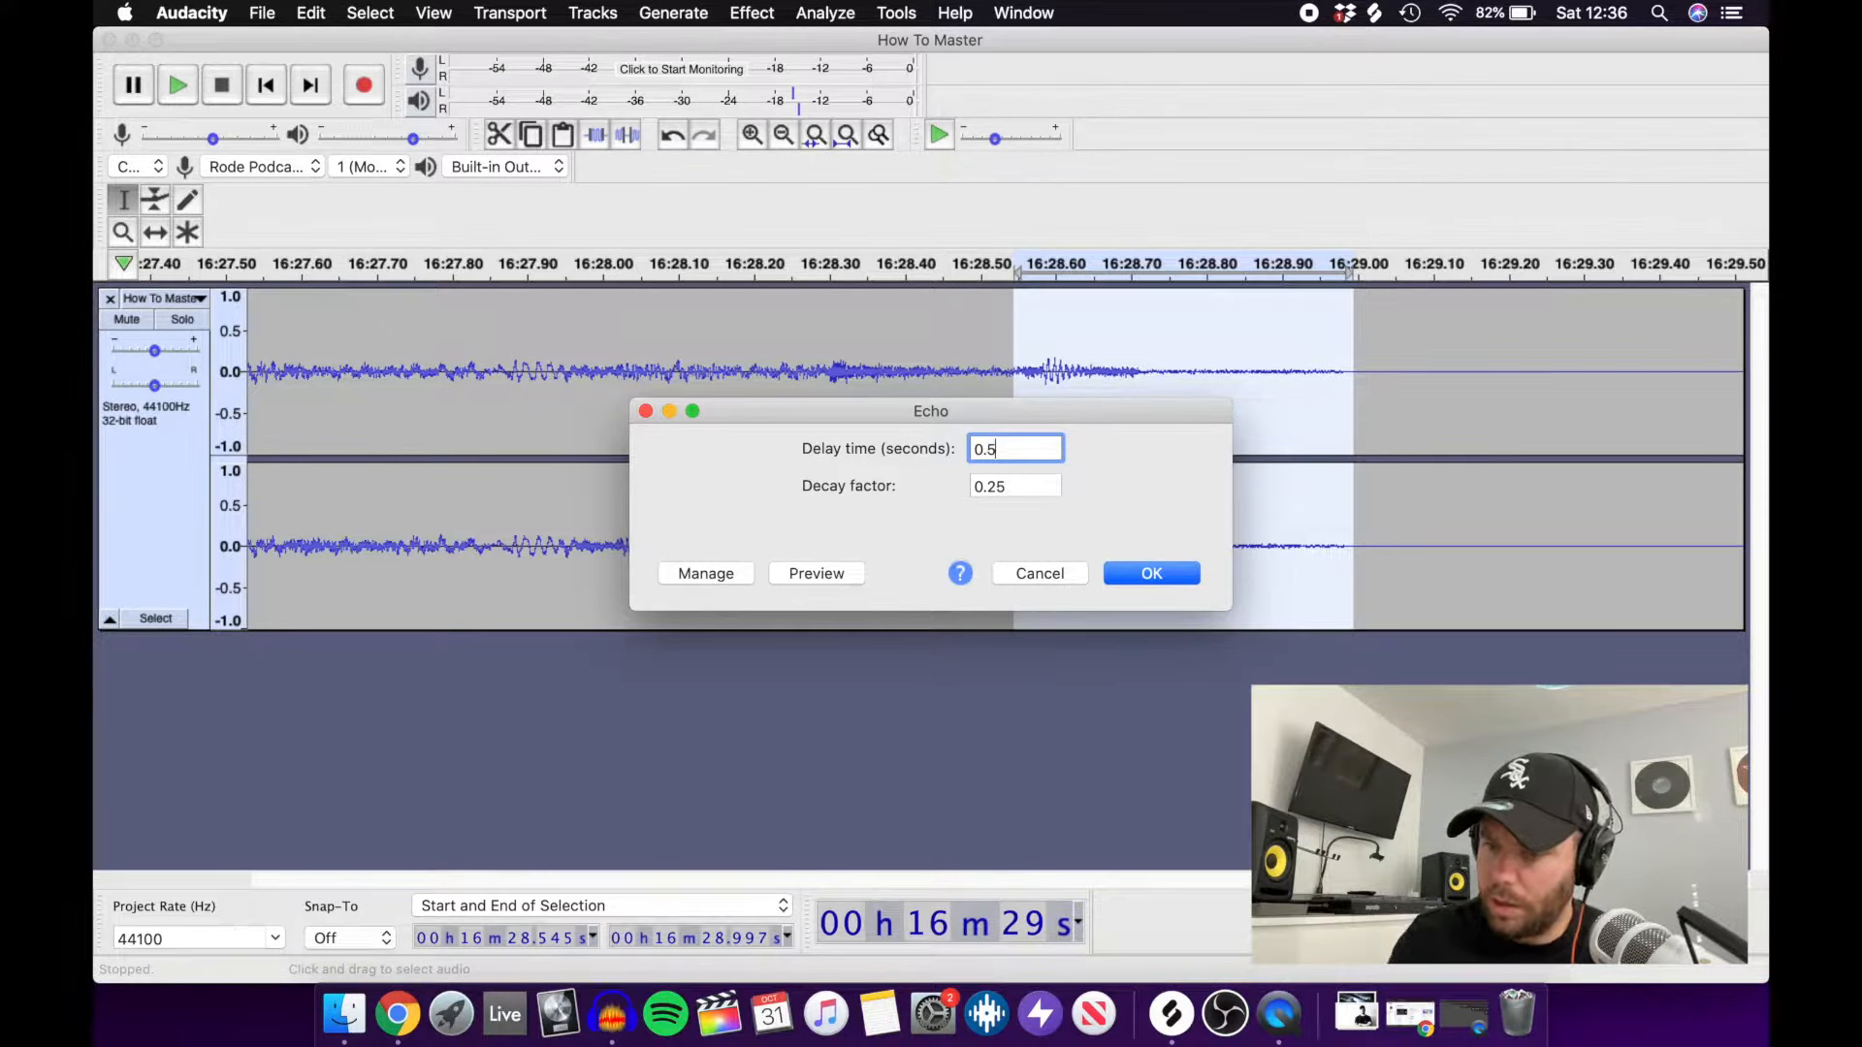
key(Tab)
text(0.)
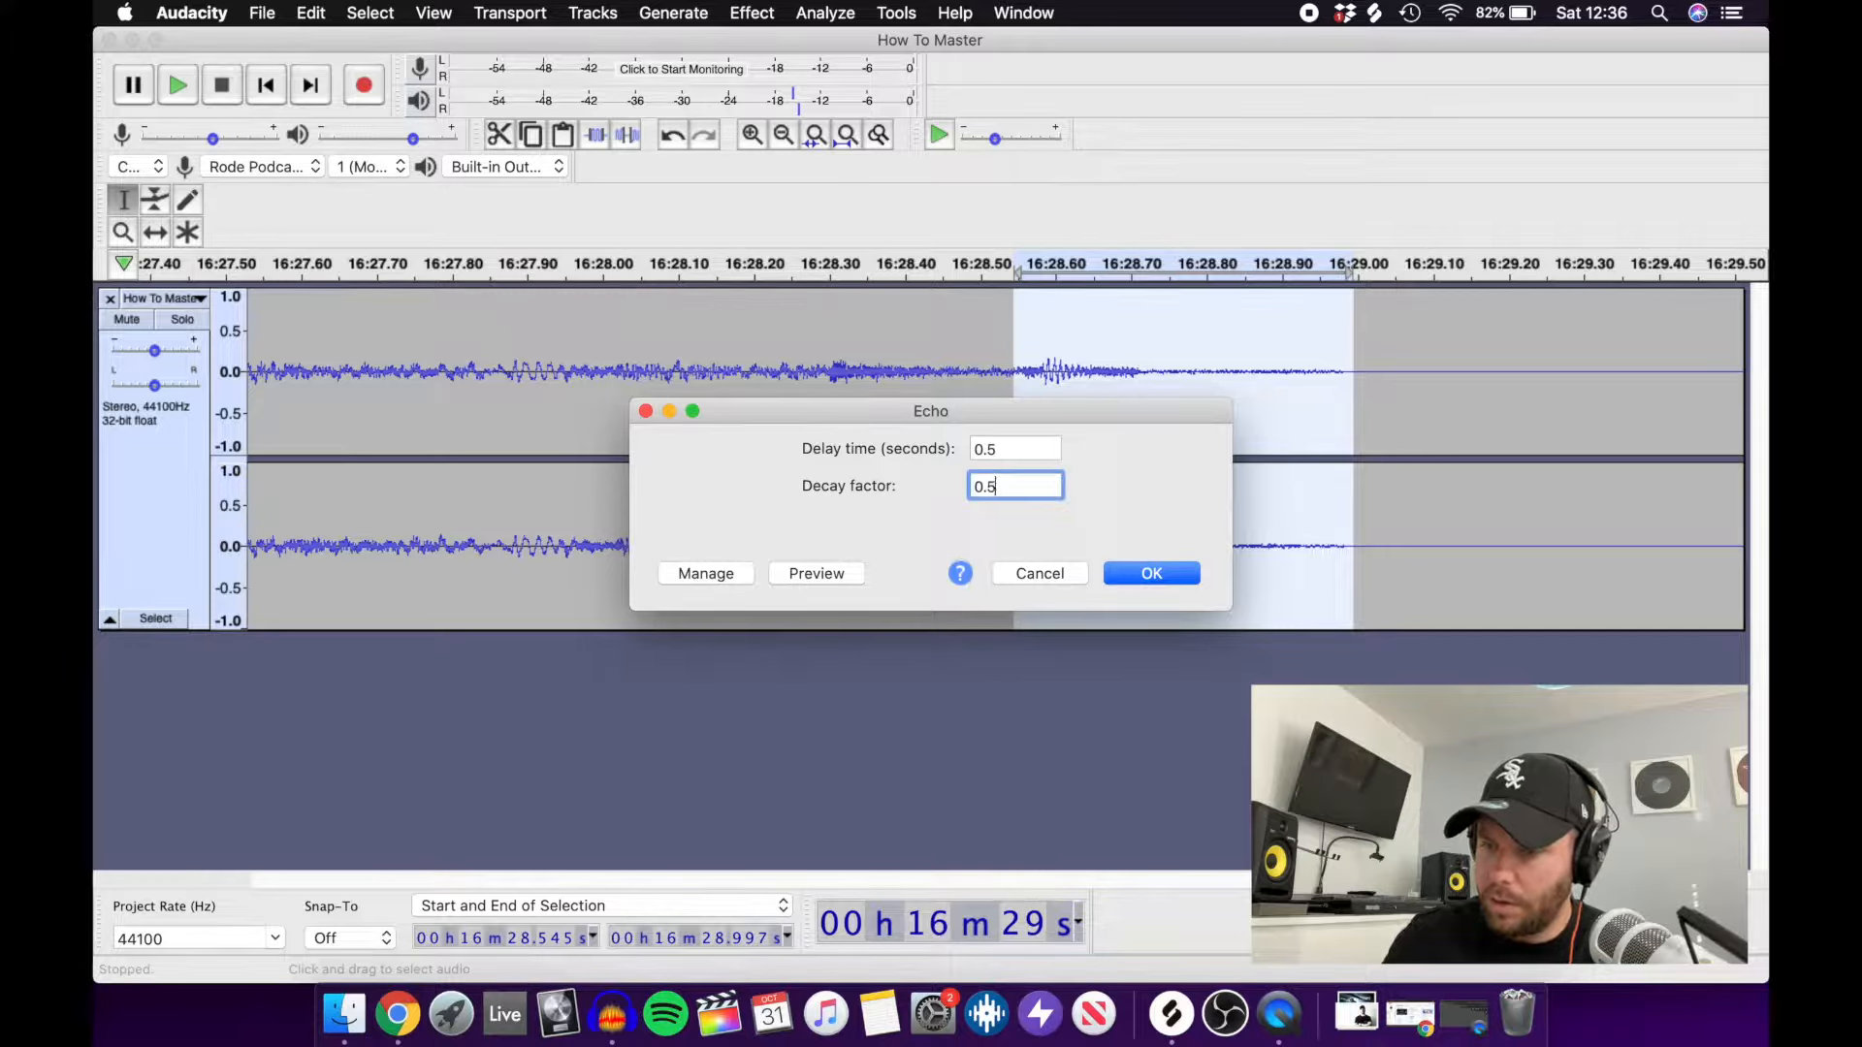
click(1115, 572)
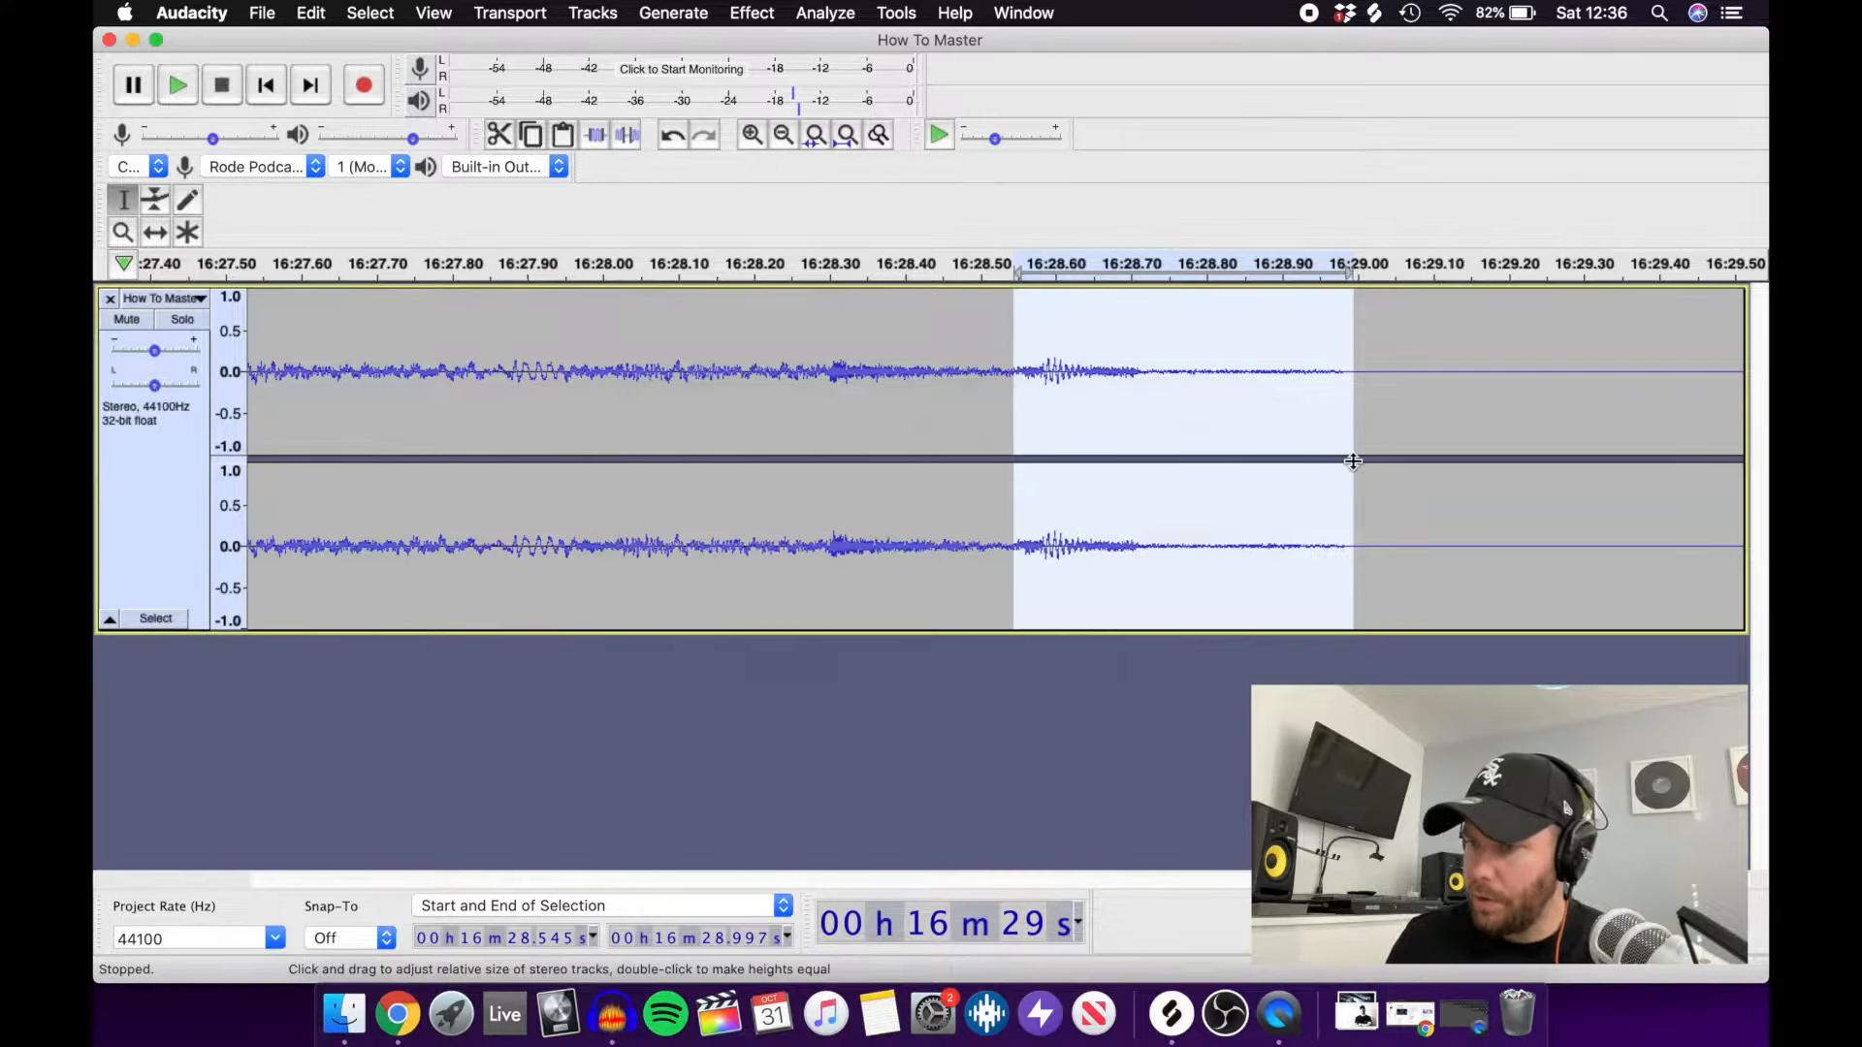
Try an Echo with 0.5-second delay and 0.5 decay factor on about 16:28.55 to 16:29.71, previewing it first, and undo it.
click(1059, 427)
drag(1017, 385, 1577, 420)
click(749, 11)
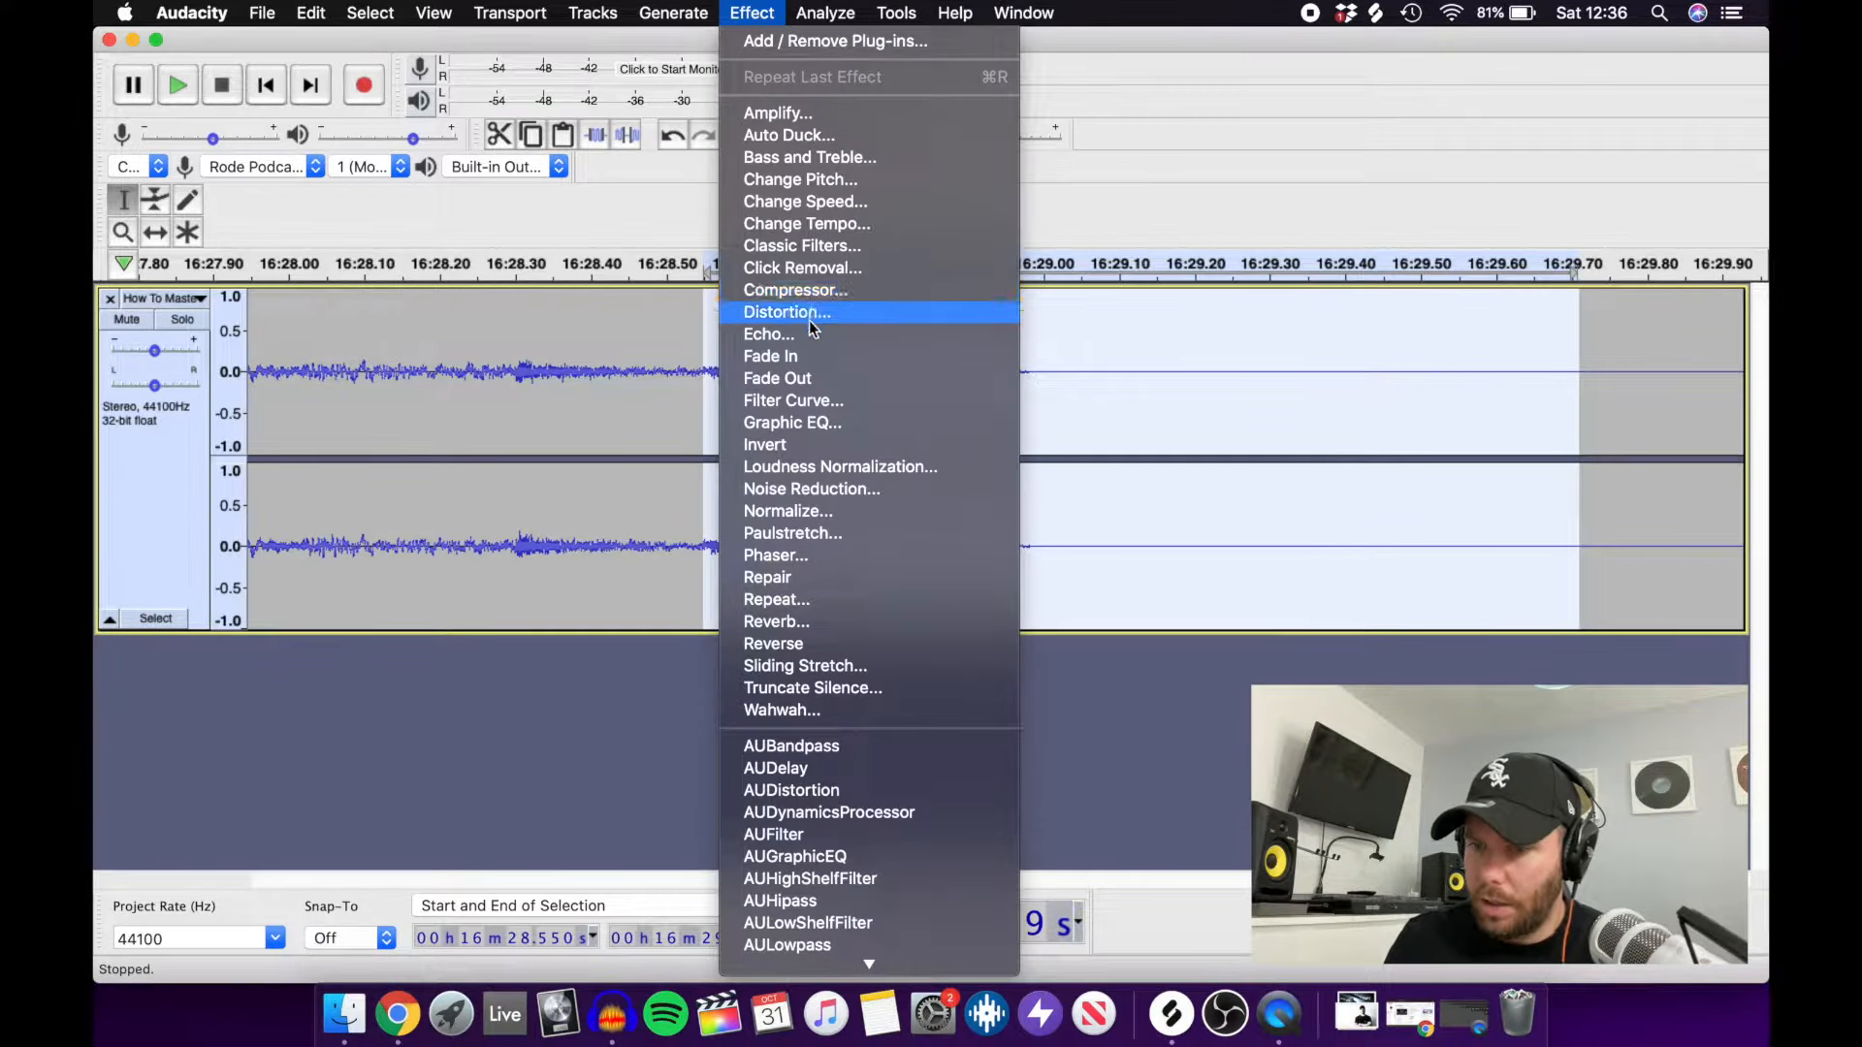
click(811, 334)
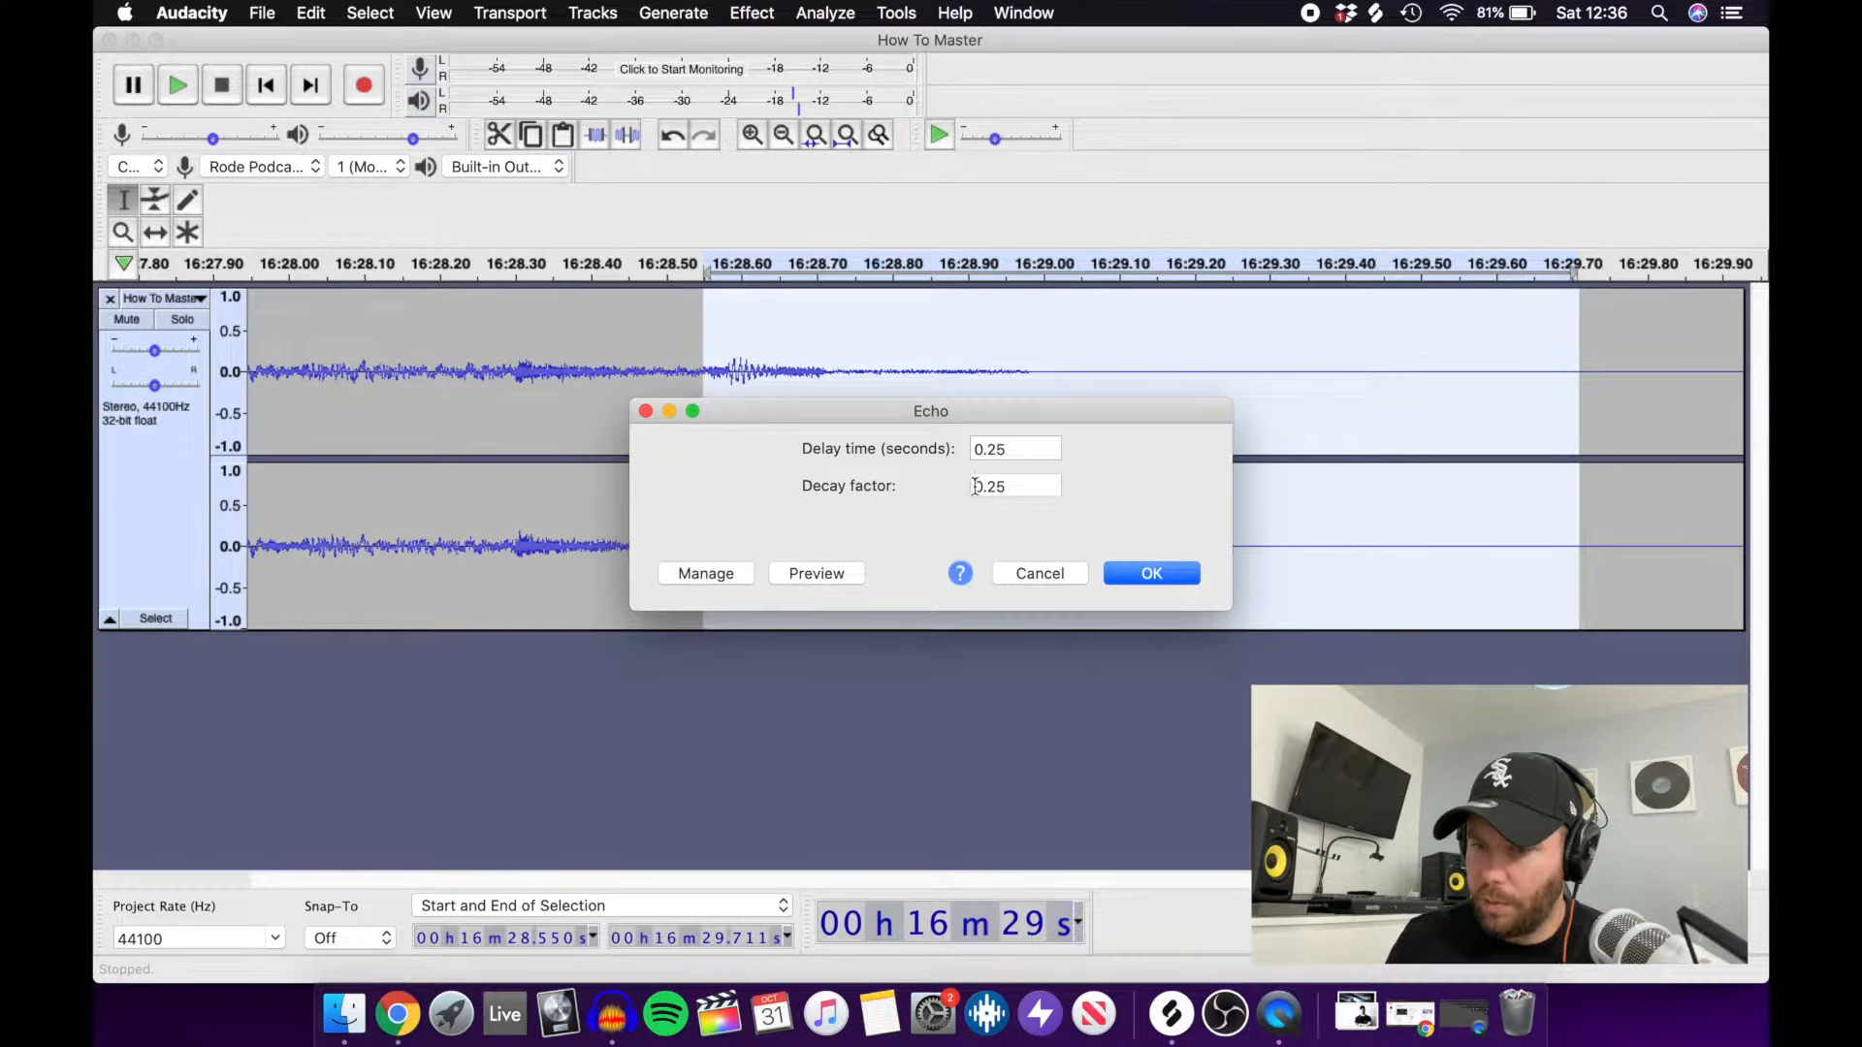
click(994, 449)
key(BackSpace)
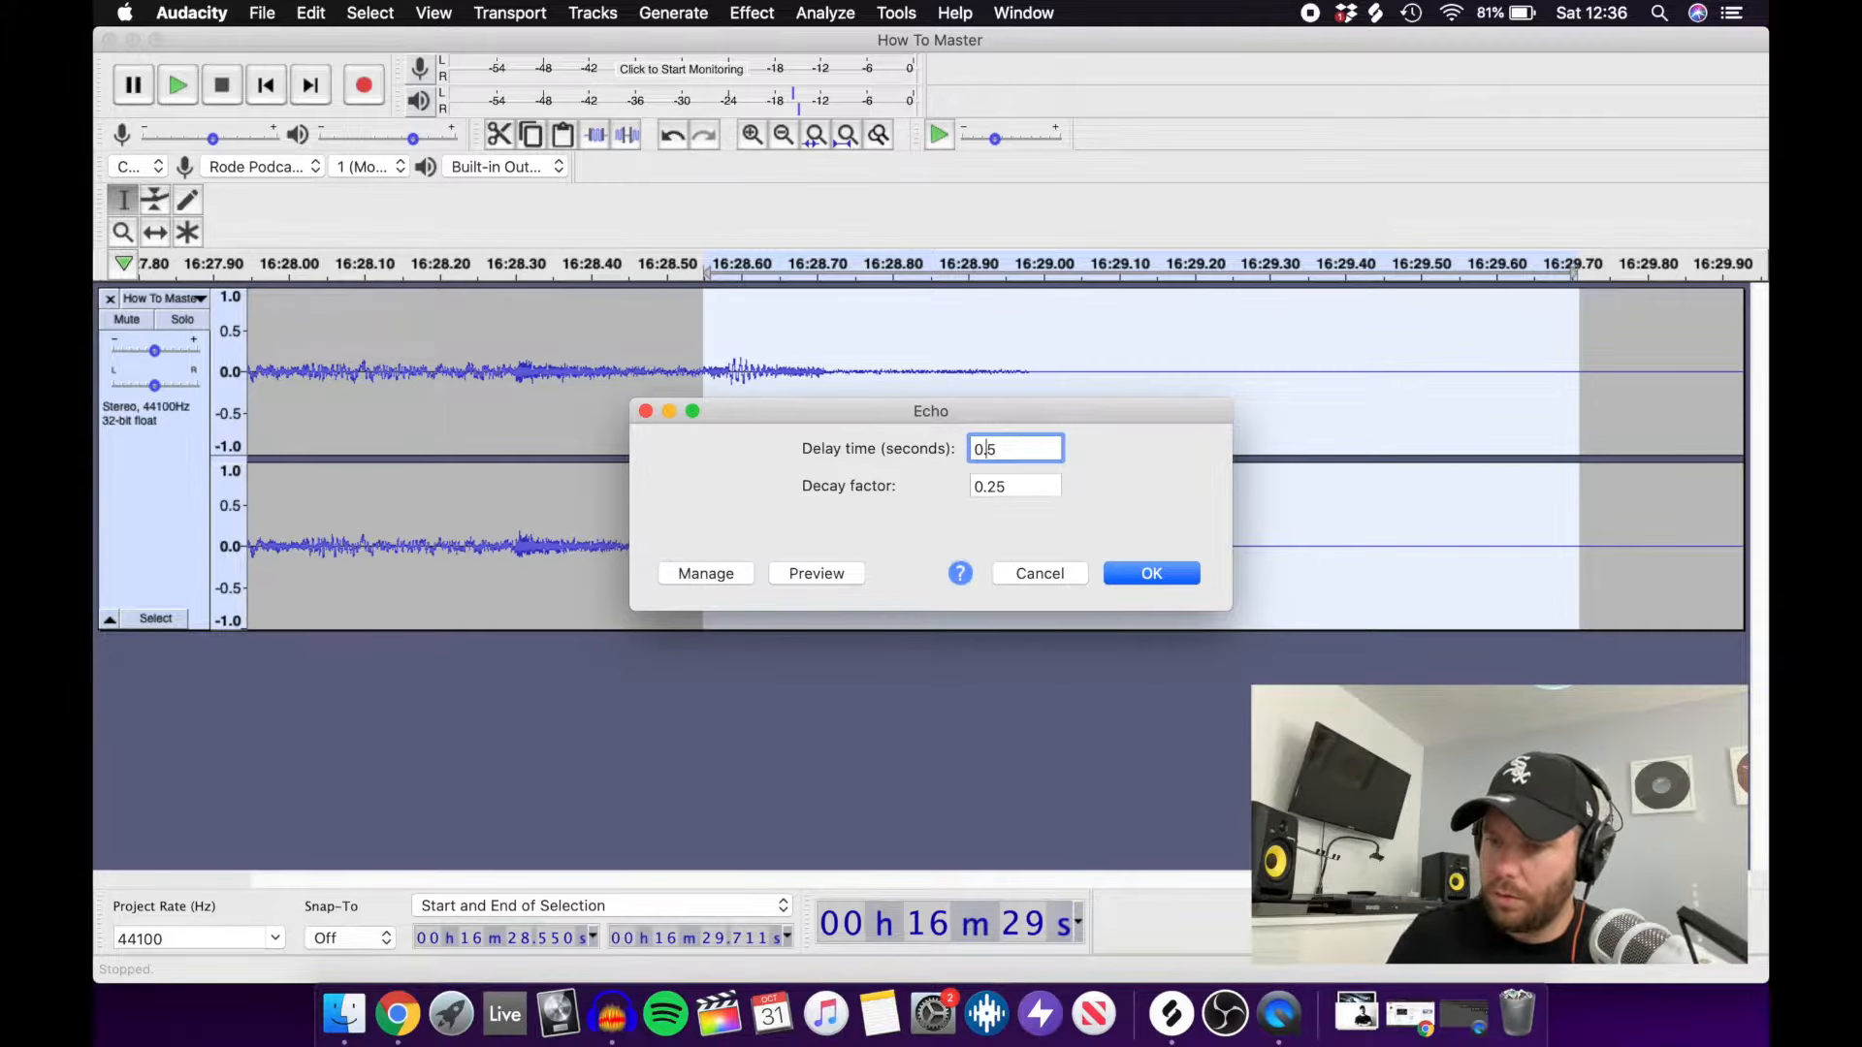
click(997, 487)
key(BackSpace)
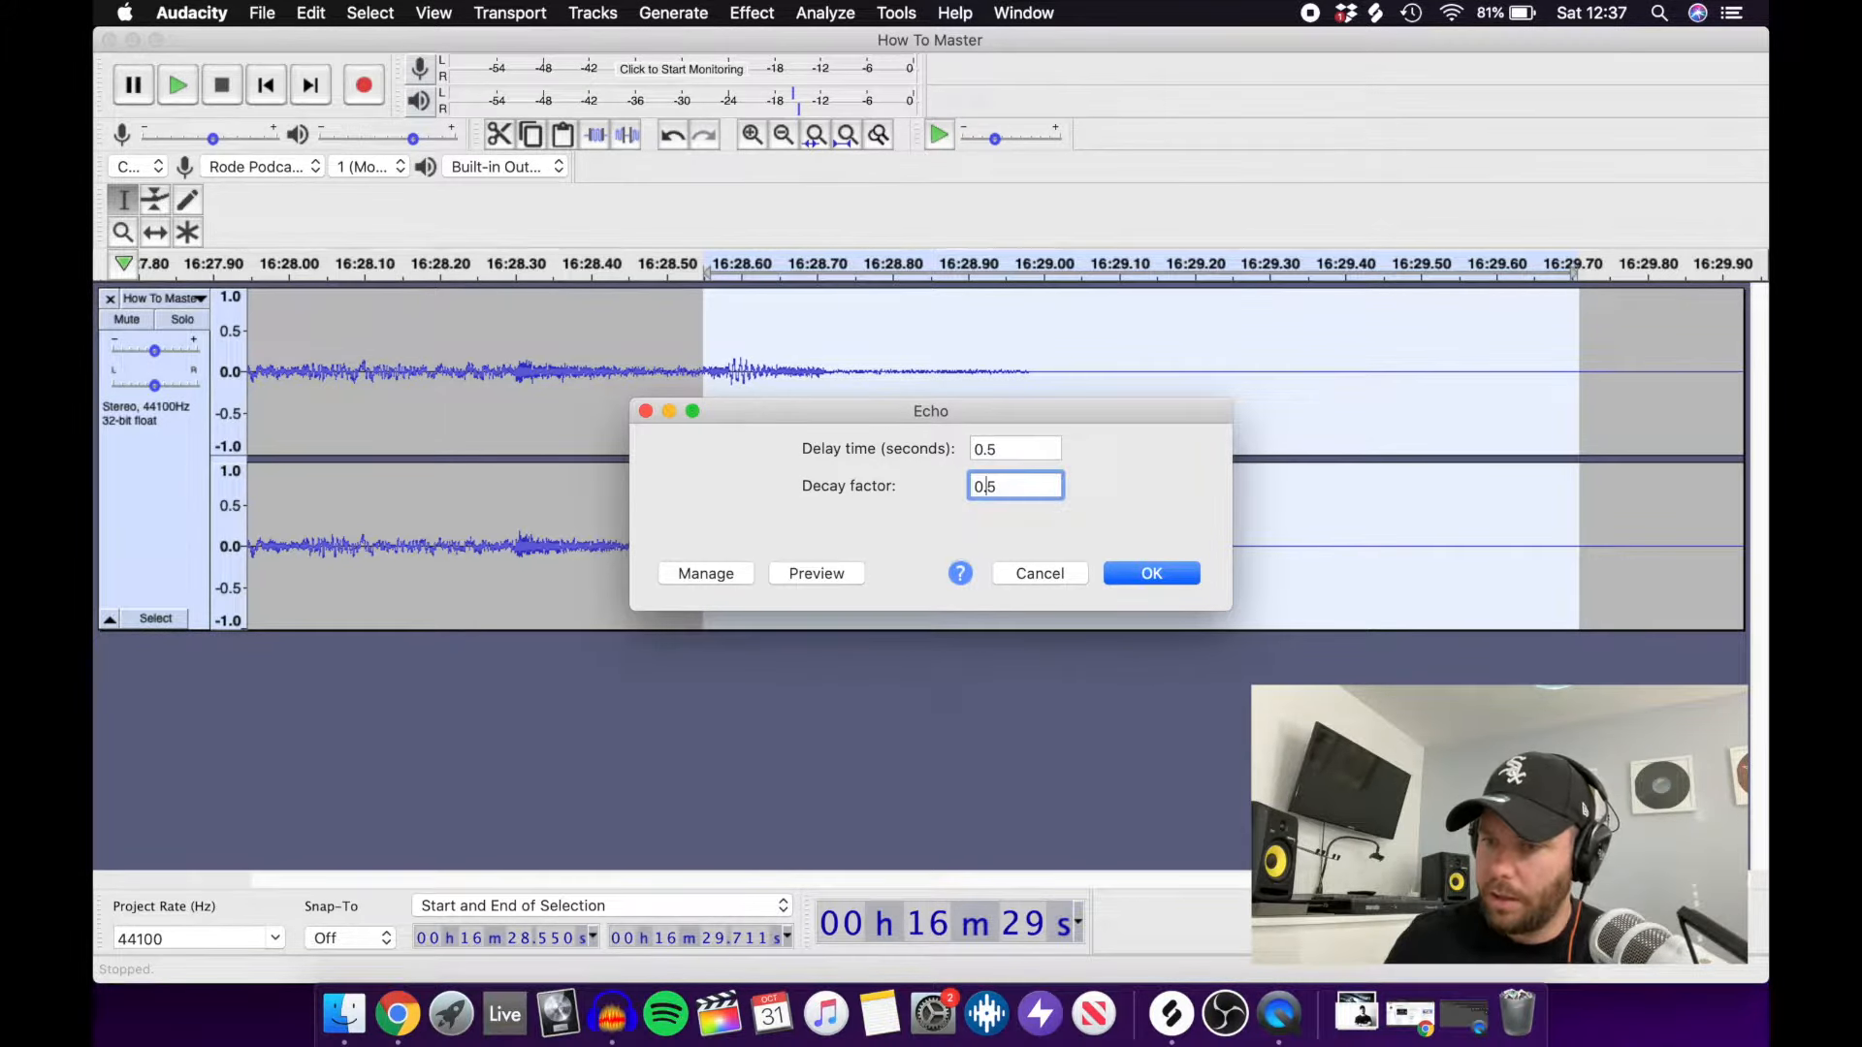
click(817, 574)
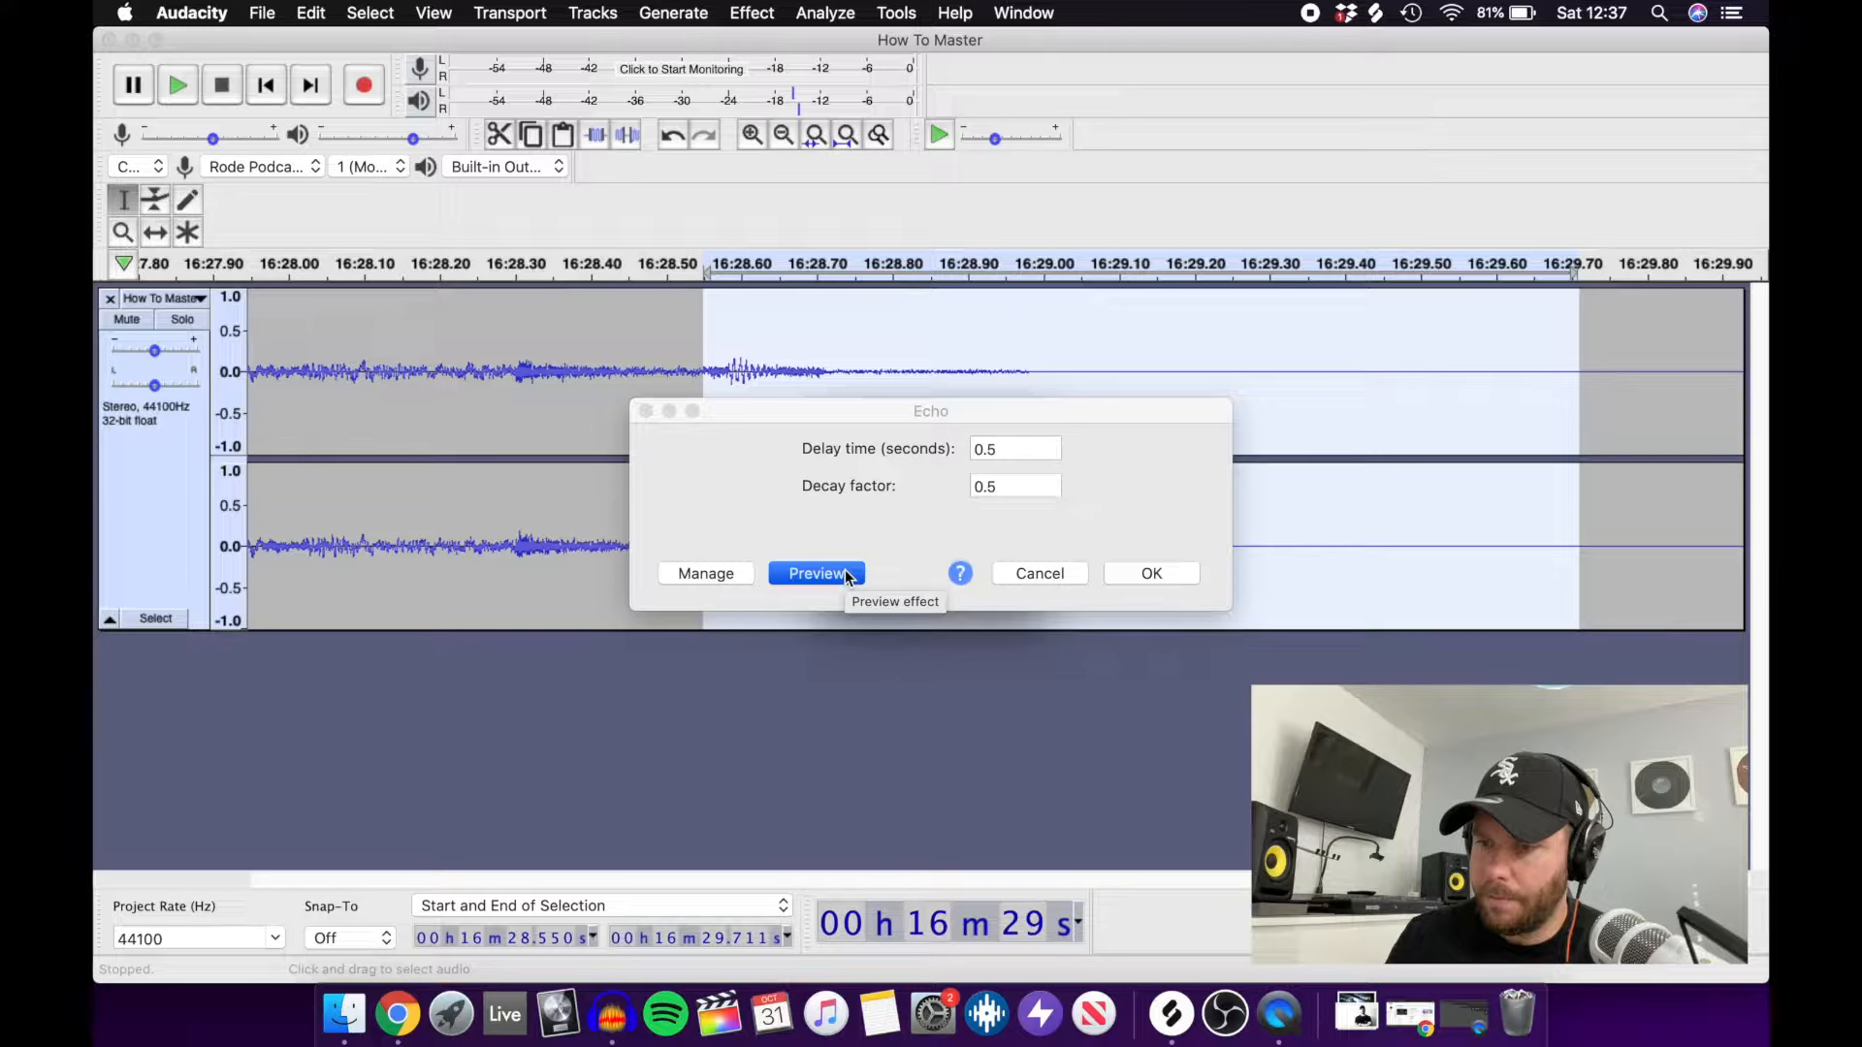
click(1141, 572)
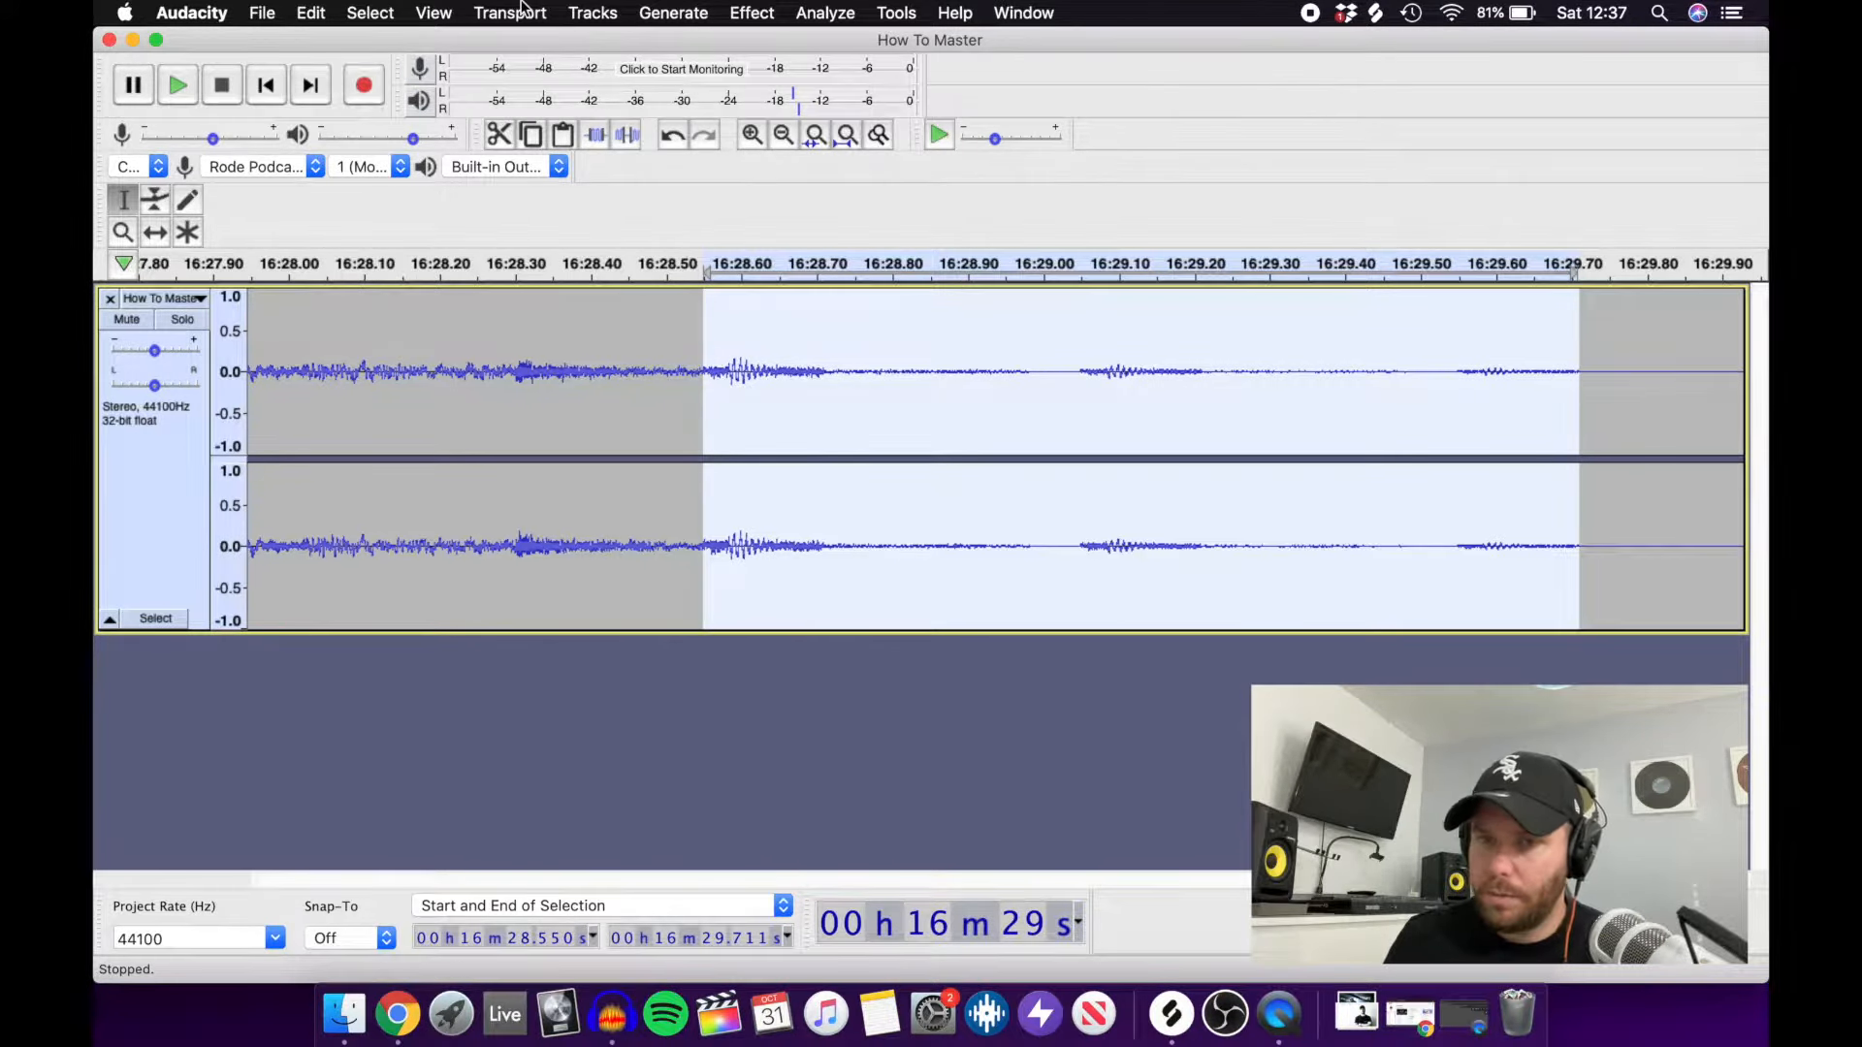
click(310, 12)
click(329, 38)
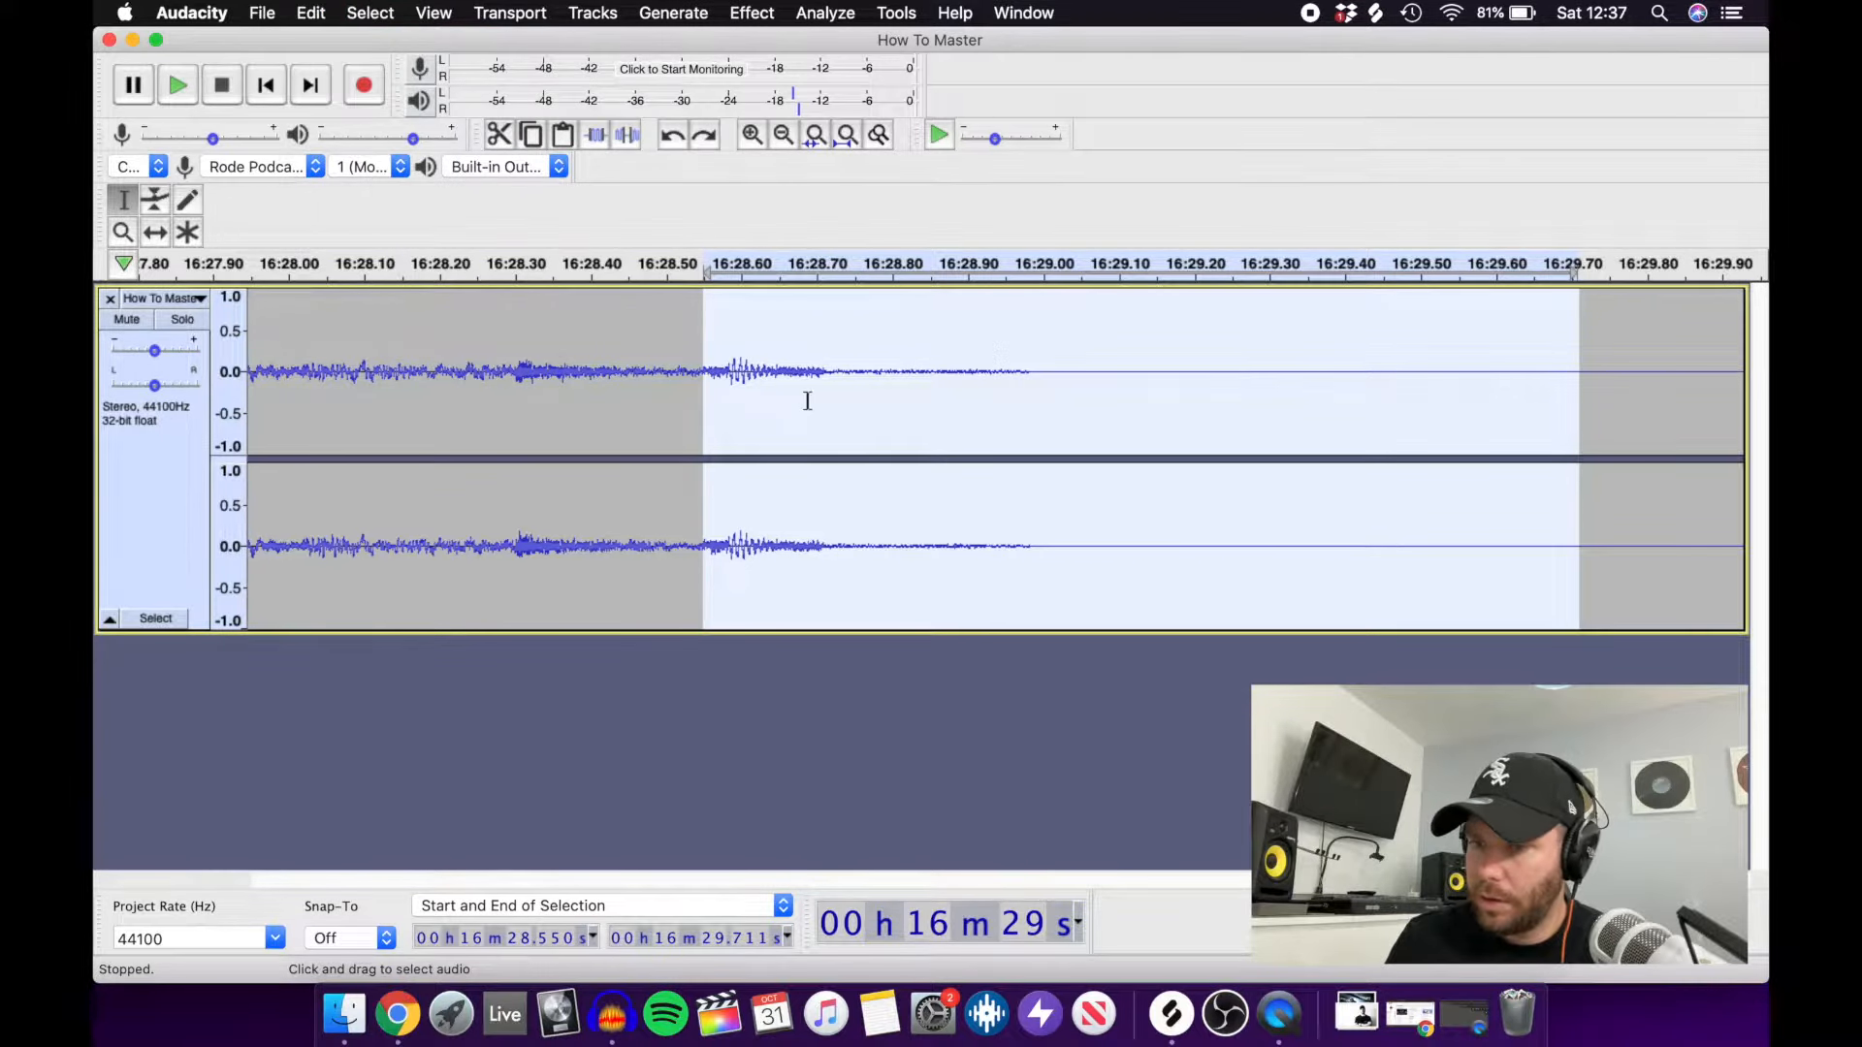
Apply the Echo effect to the final beat and following silence, from about 16:28.55 to 16:31.36.
click(784, 135)
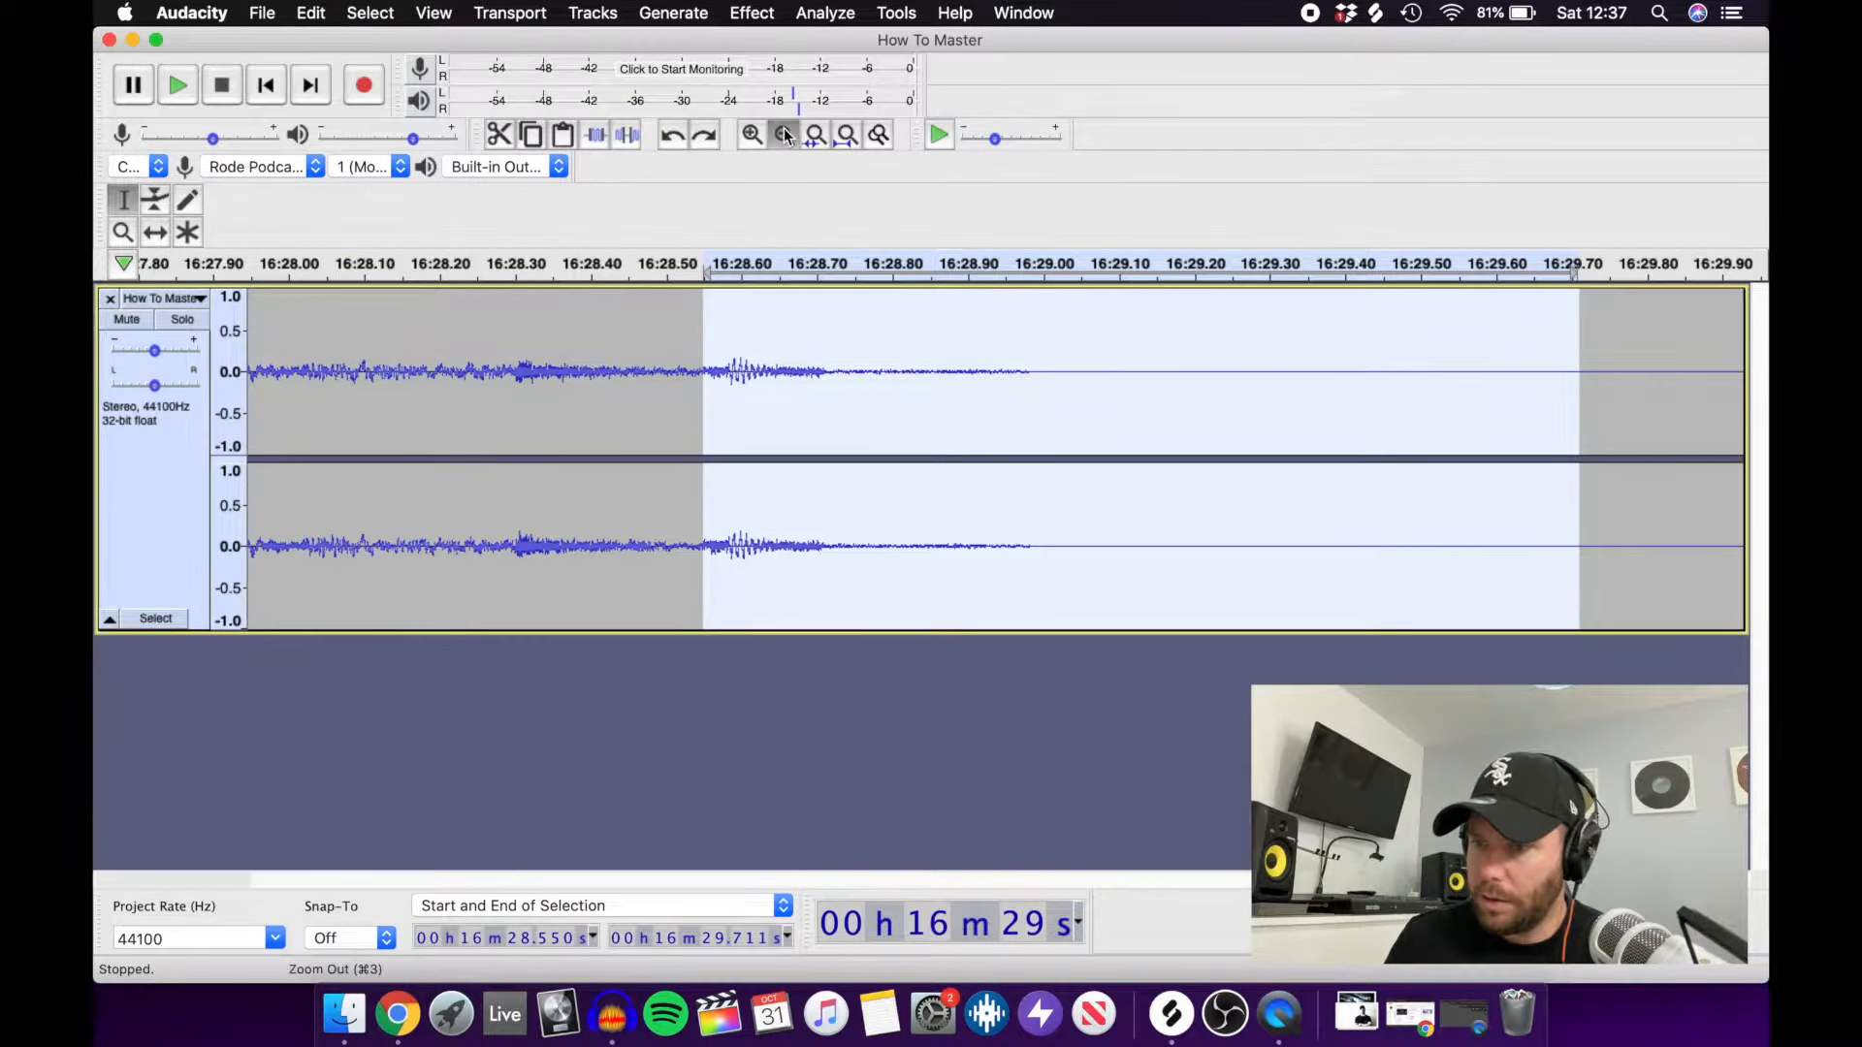
click(1336, 413)
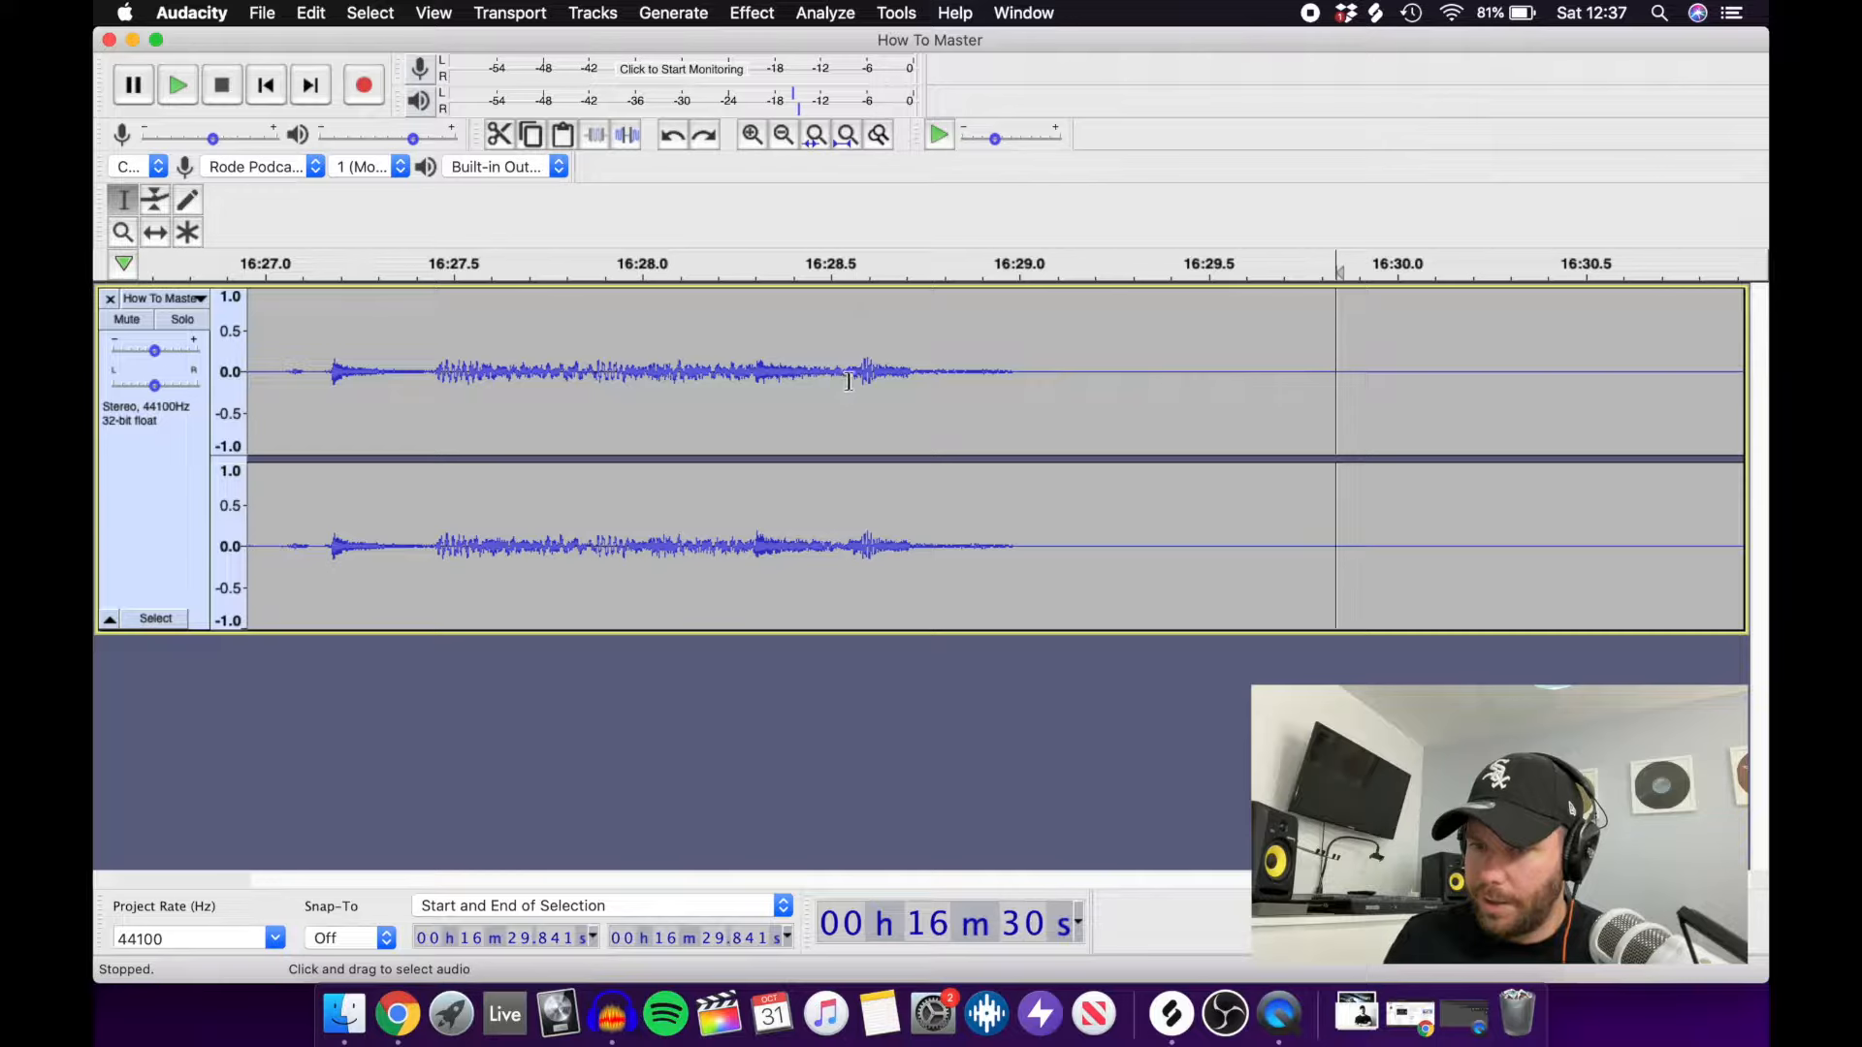
drag(849, 384, 1757, 424)
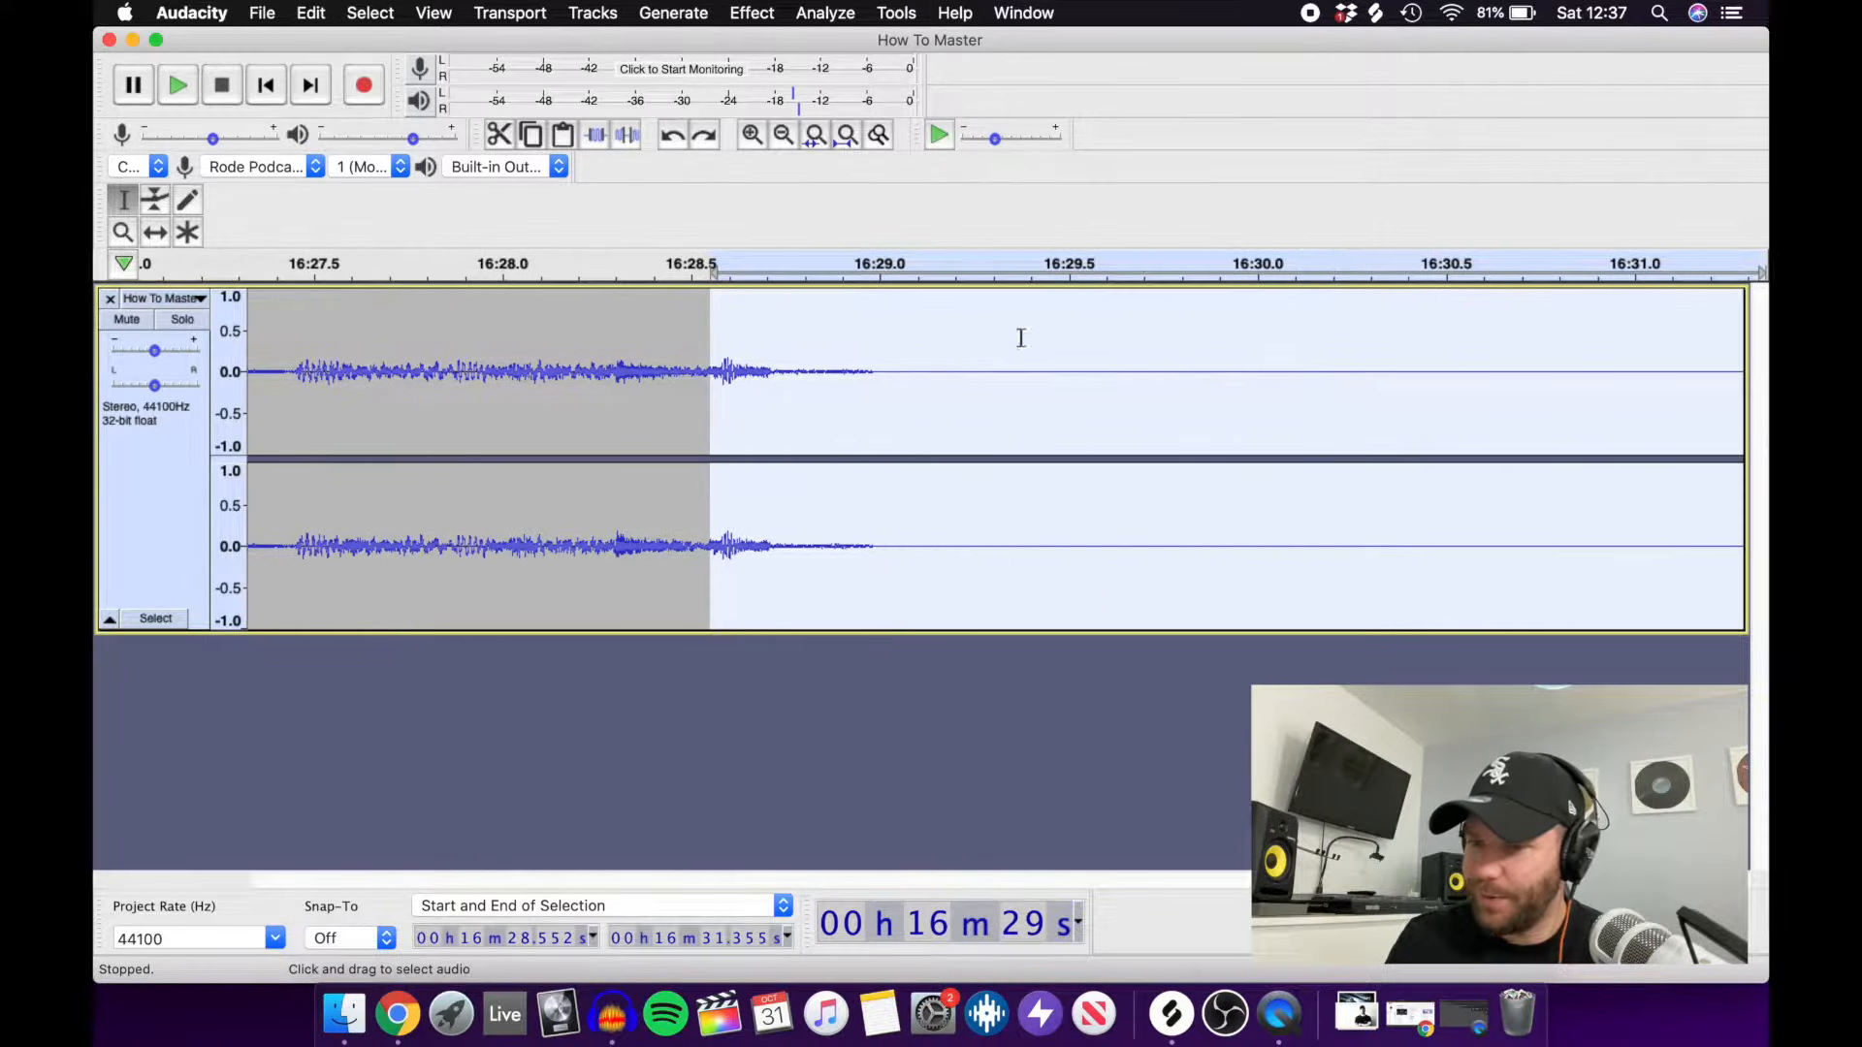
click(752, 11)
click(822, 334)
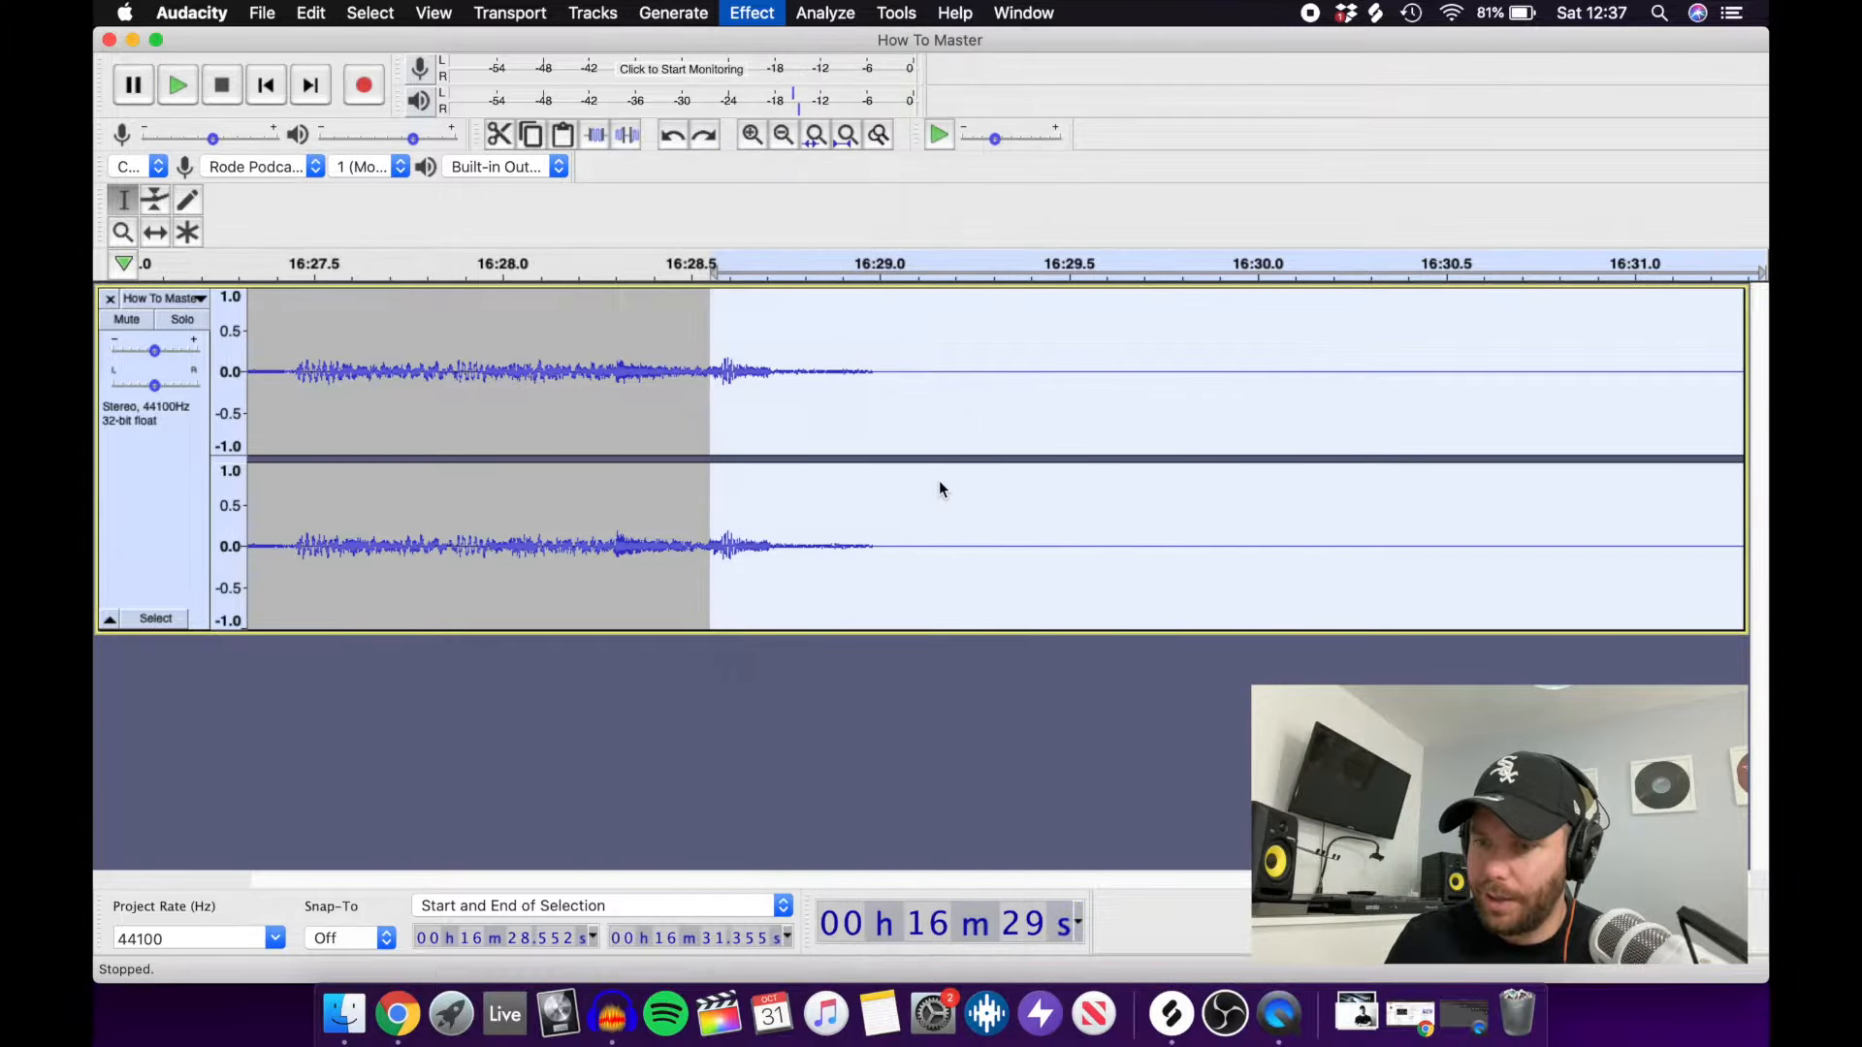
click(1180, 572)
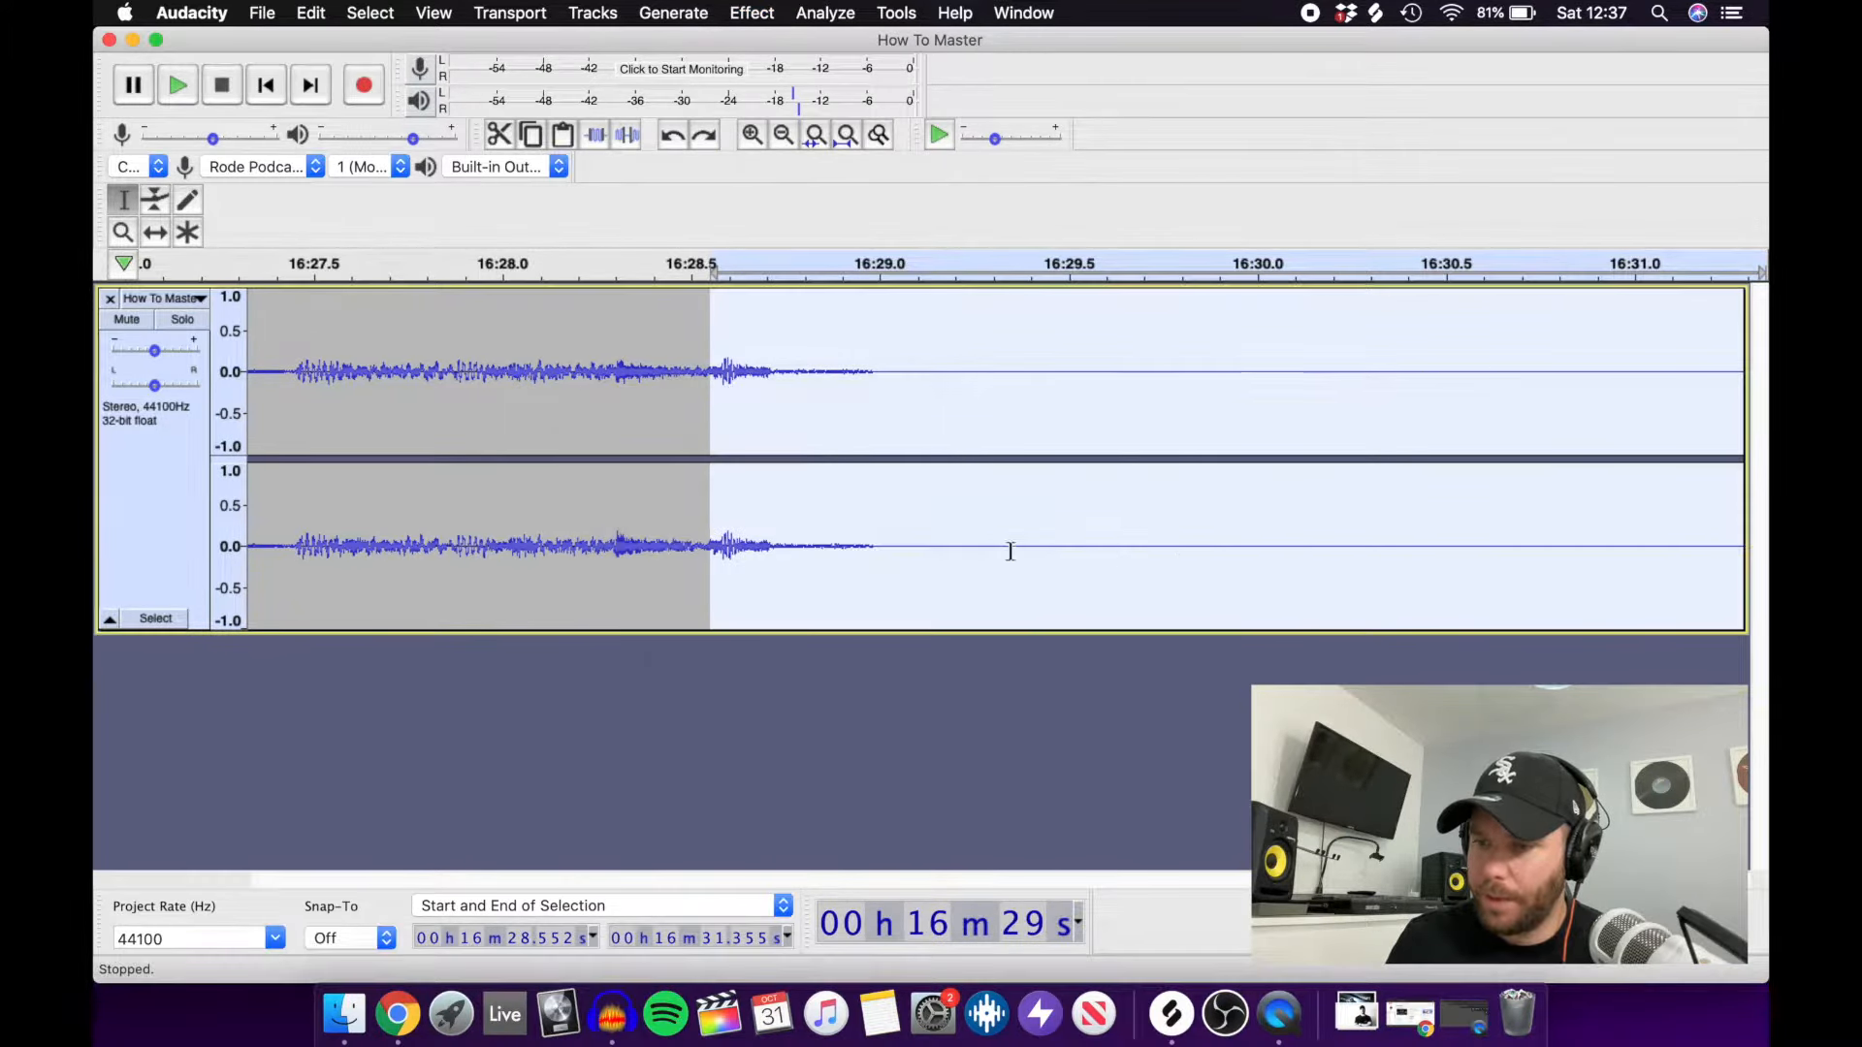
Play the ending from about 16:28.3 to check how the echo fades out.
click(631, 373)
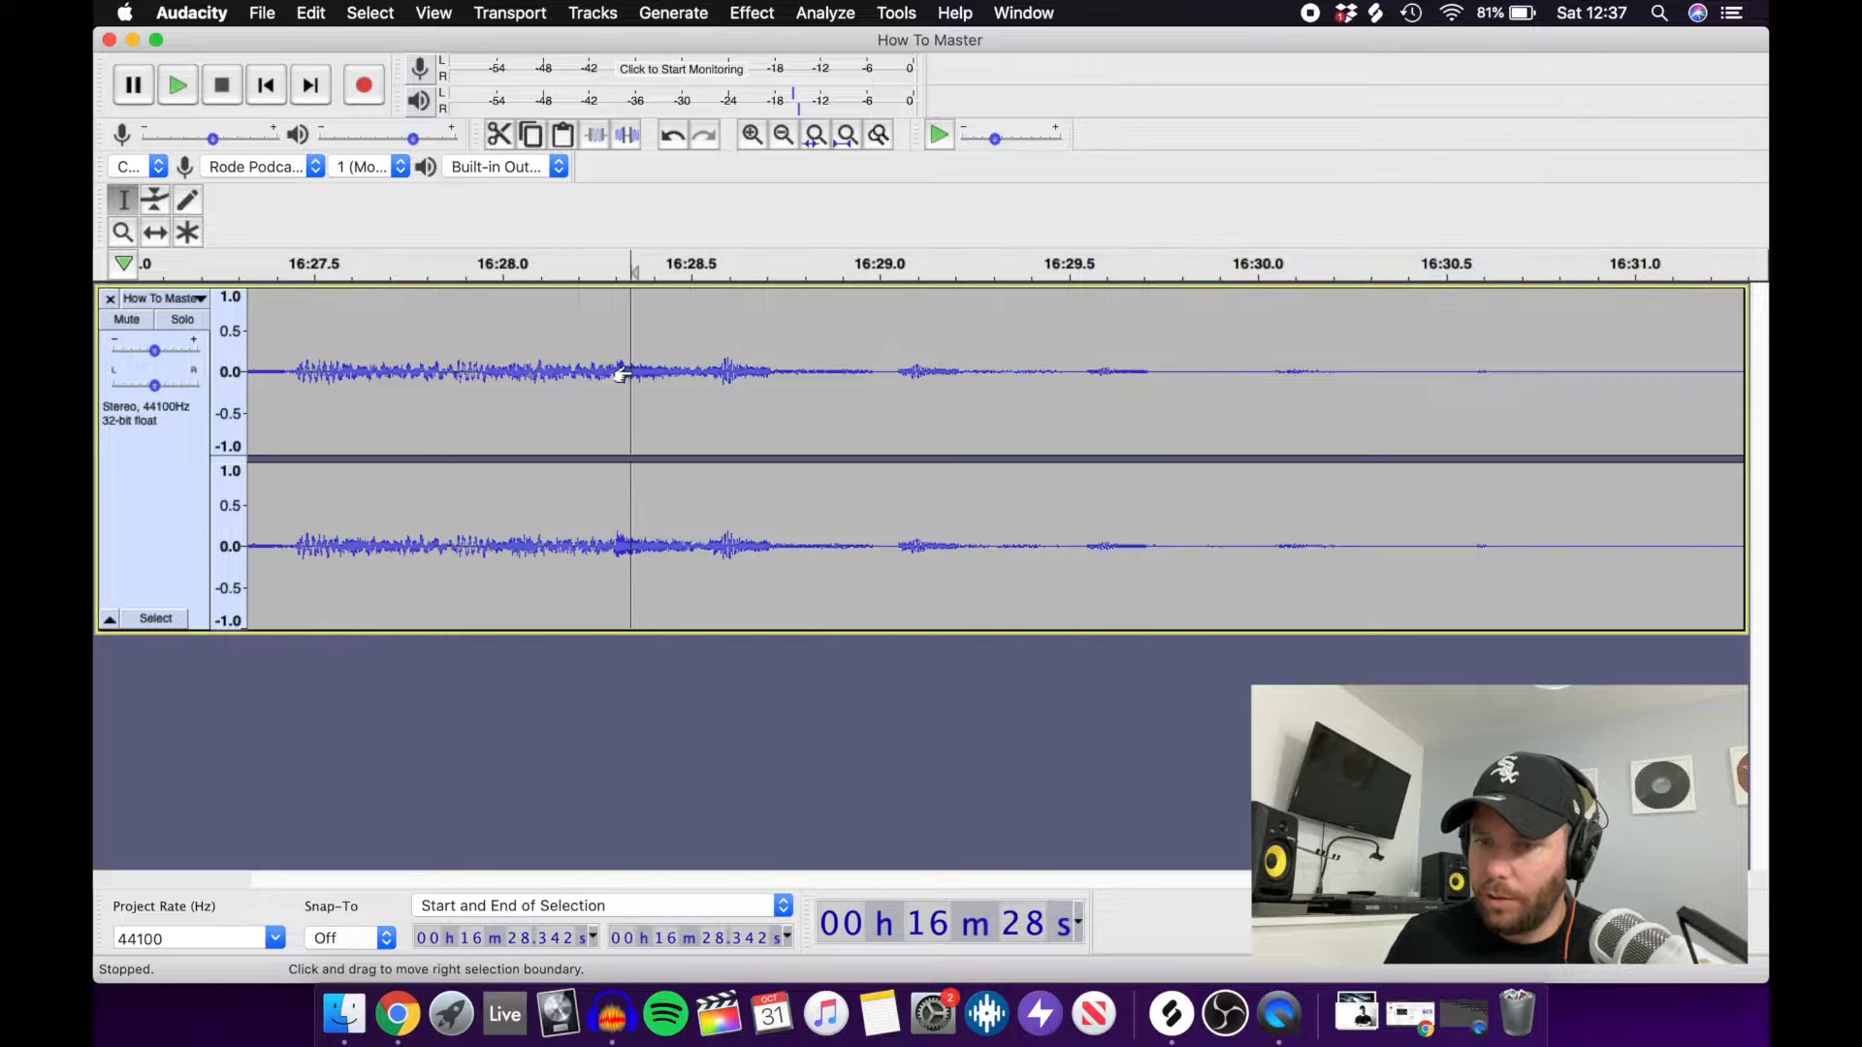
key(space)
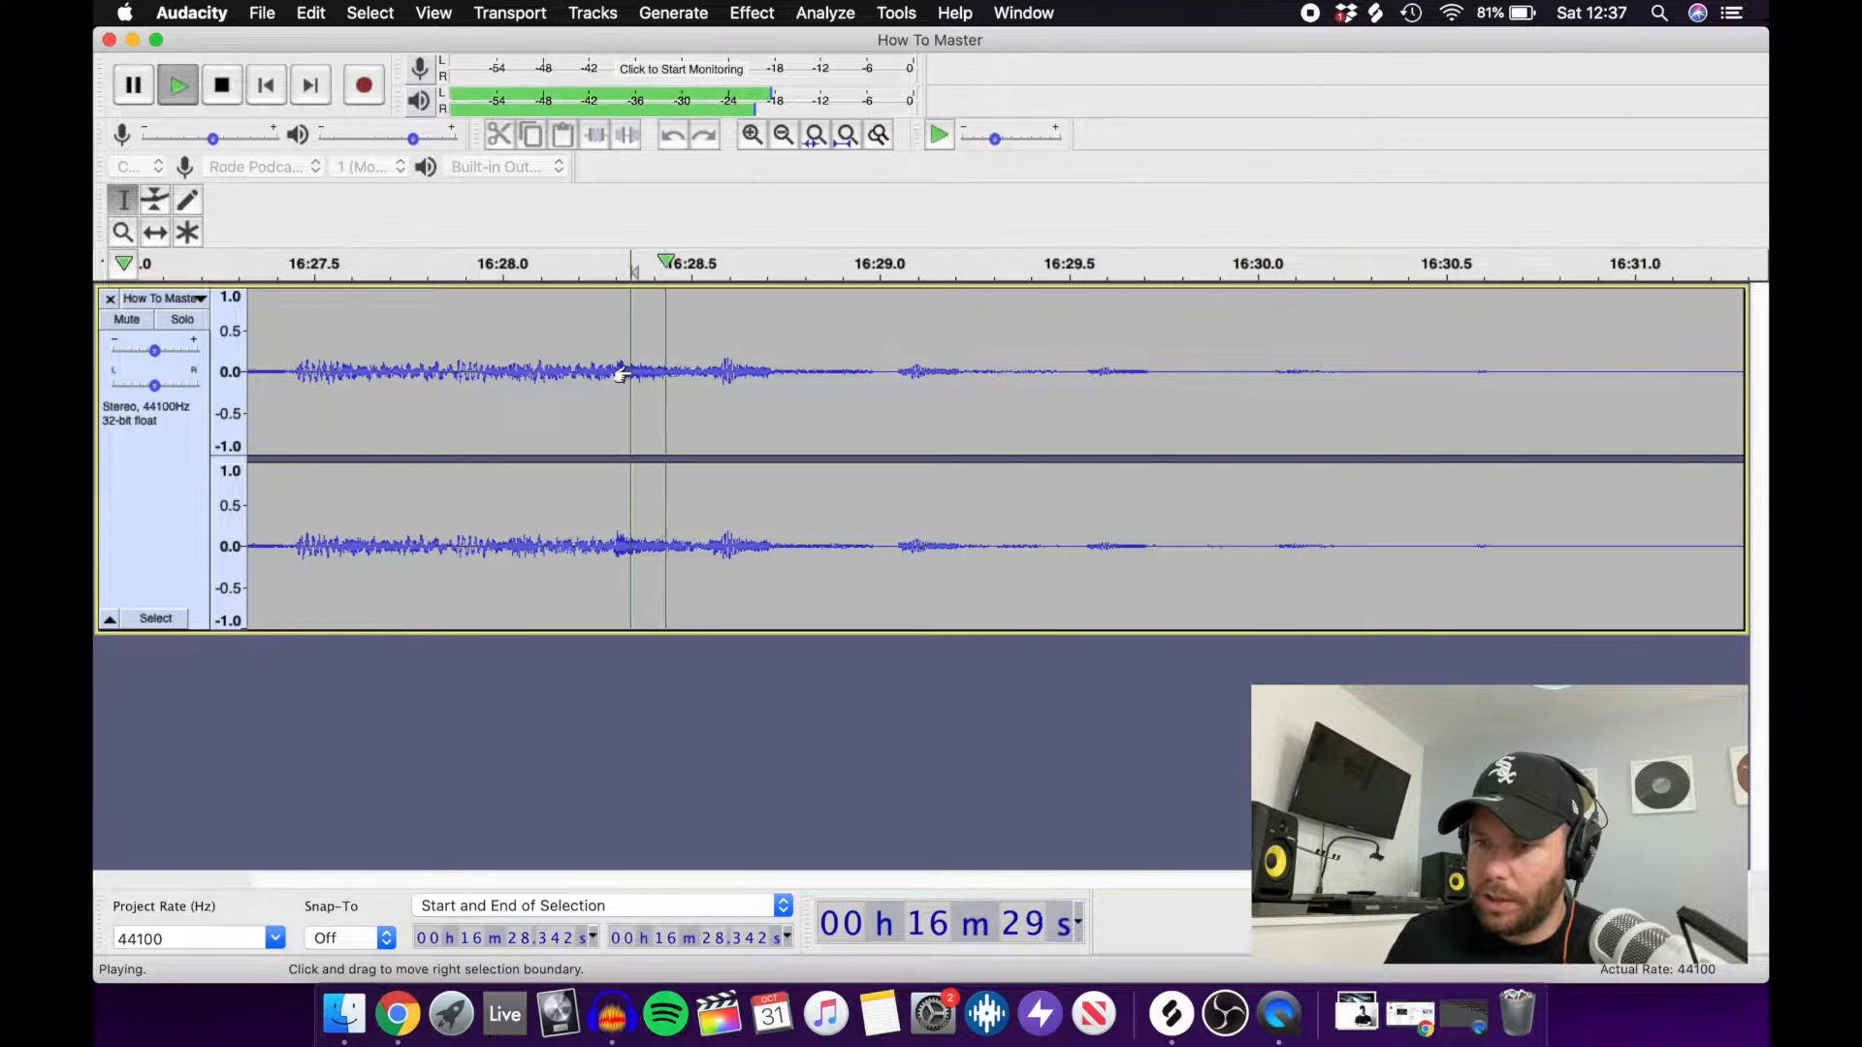
click(782, 134)
click(783, 134)
click(782, 134)
click(782, 134)
key(space)
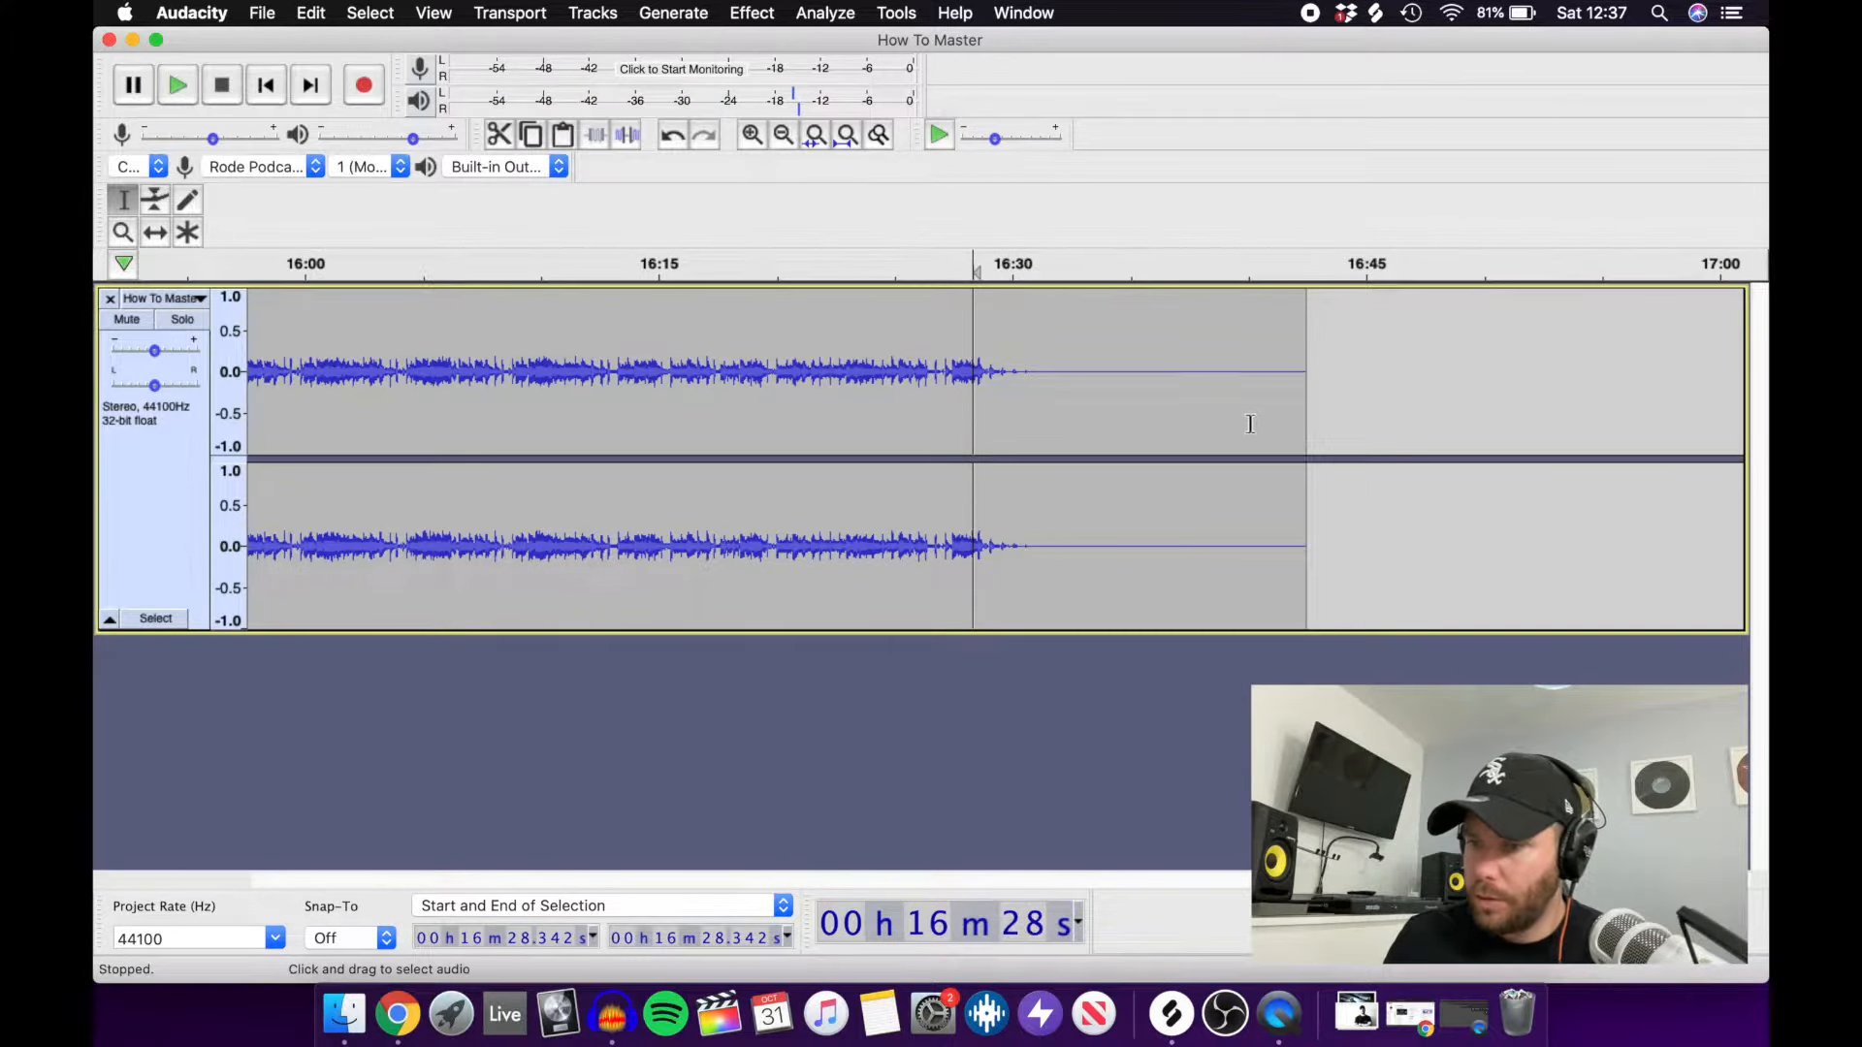
Delete the trailing silence after about 16:32.8 and apply Fade Out from about 16:28.55 to the end of the mix.
drag(1302, 407, 1078, 406)
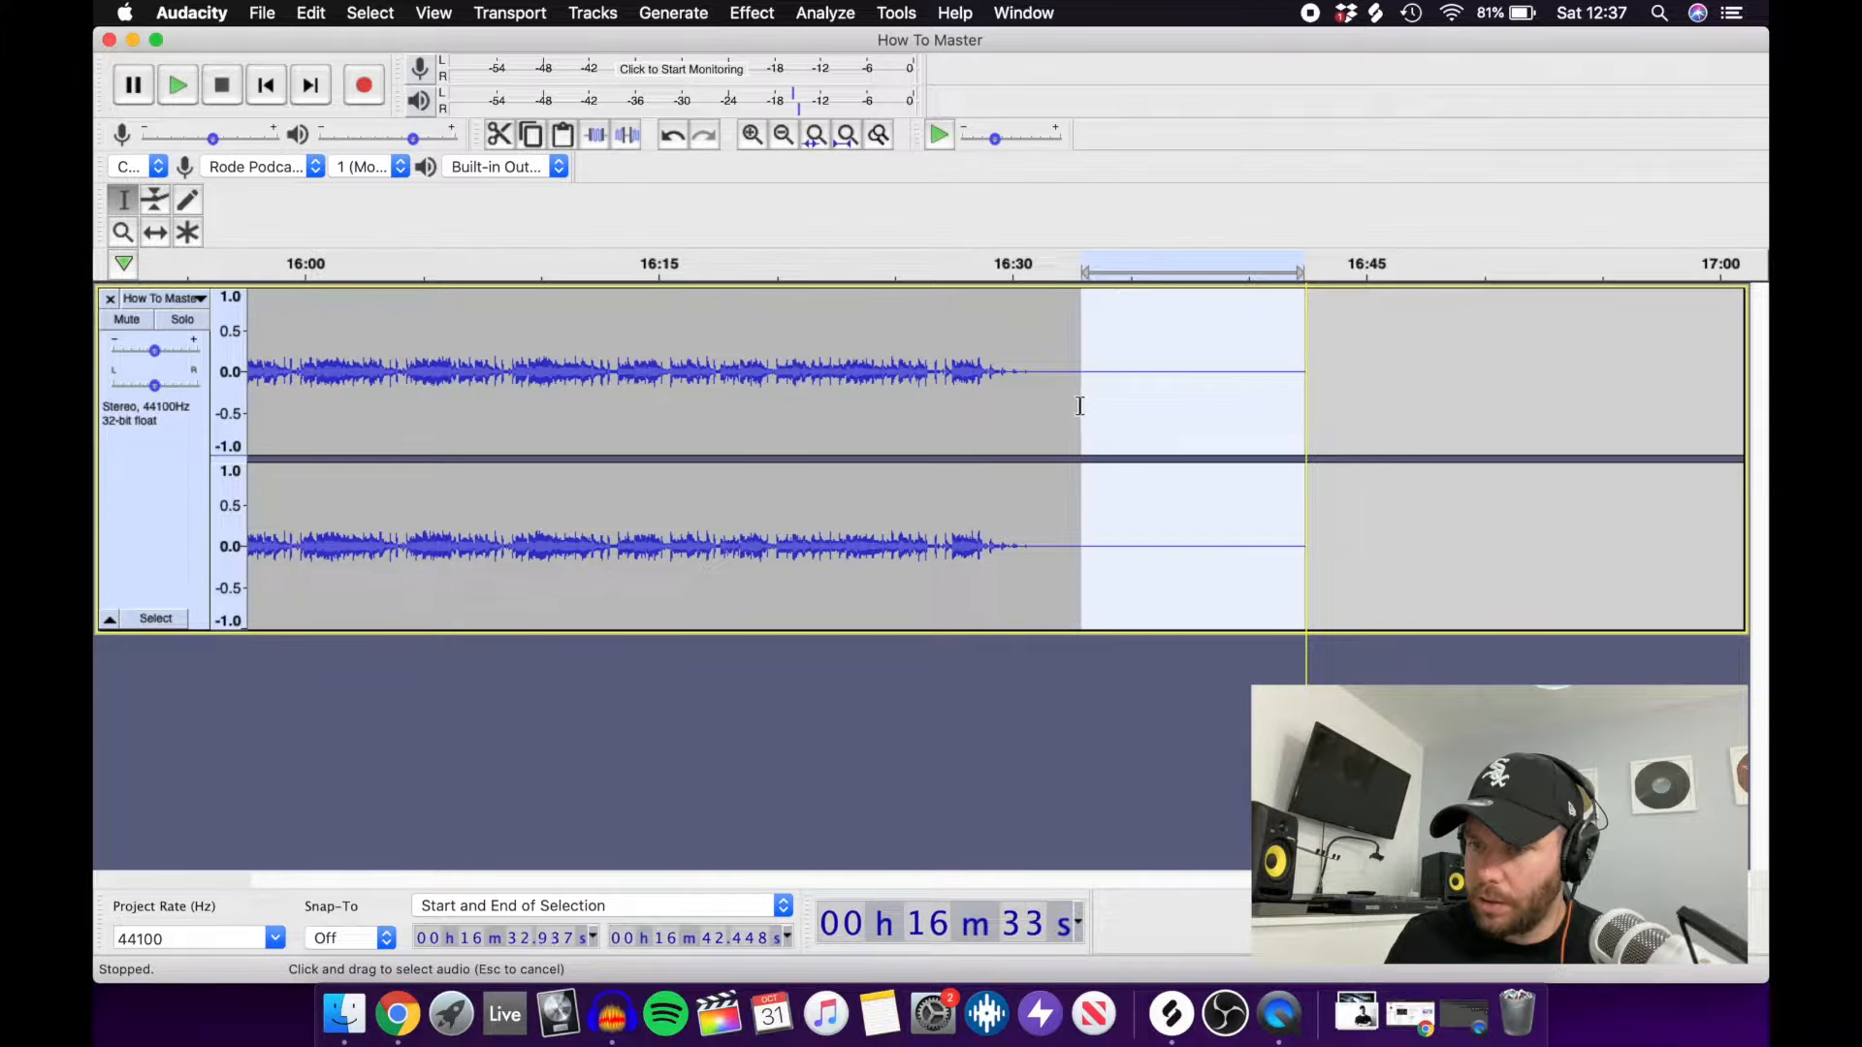
click(1068, 408)
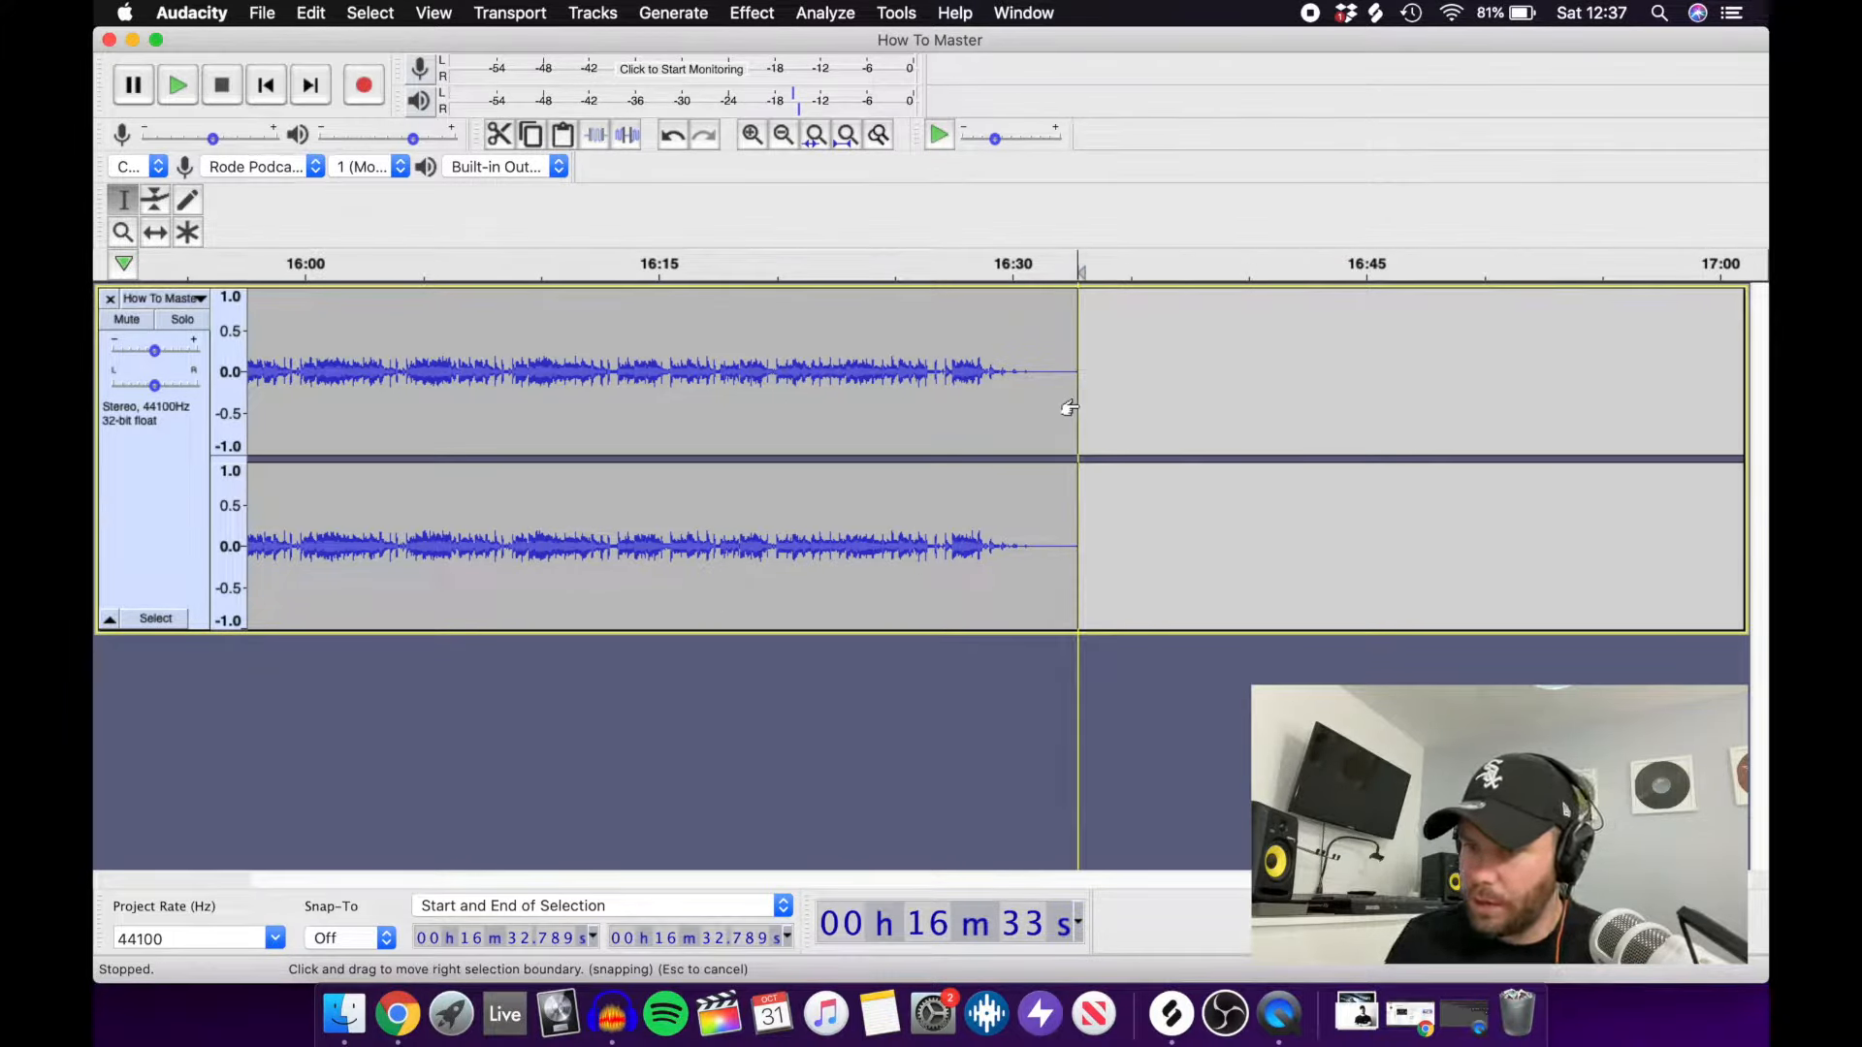
drag(1069, 405, 966, 406)
click(752, 11)
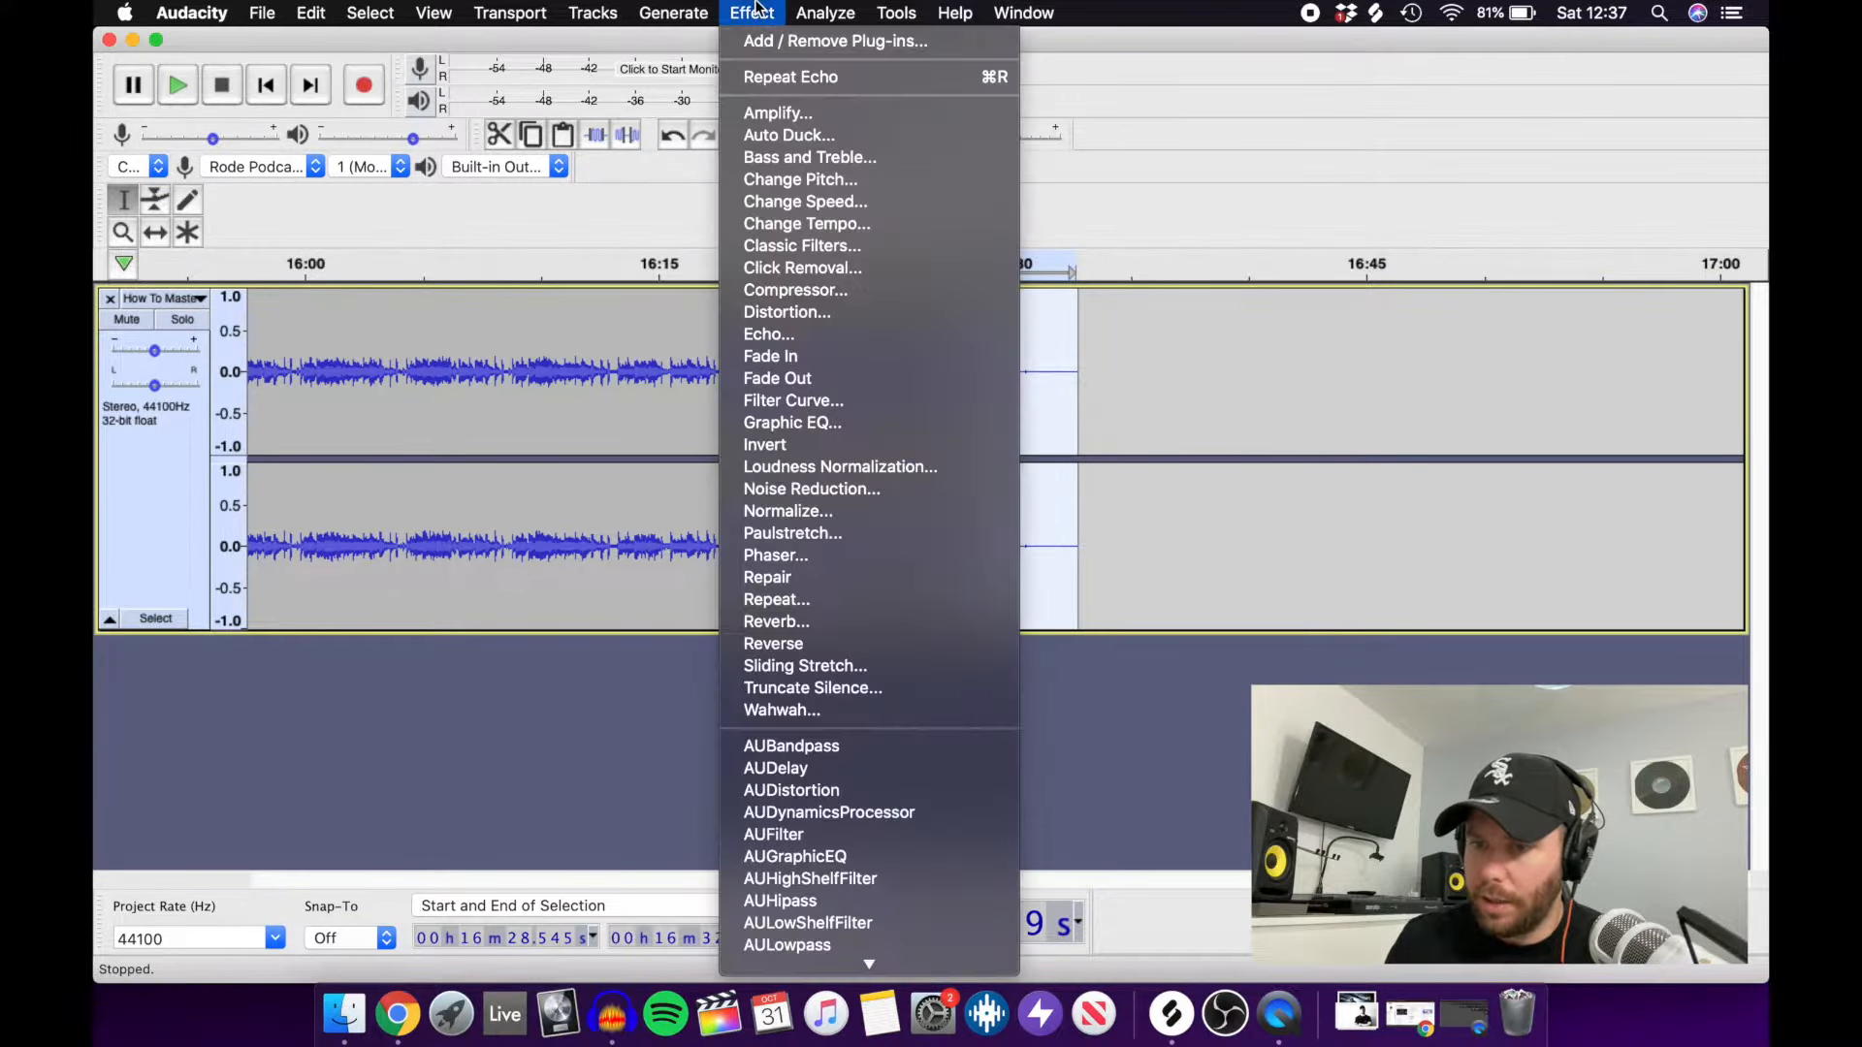
click(776, 378)
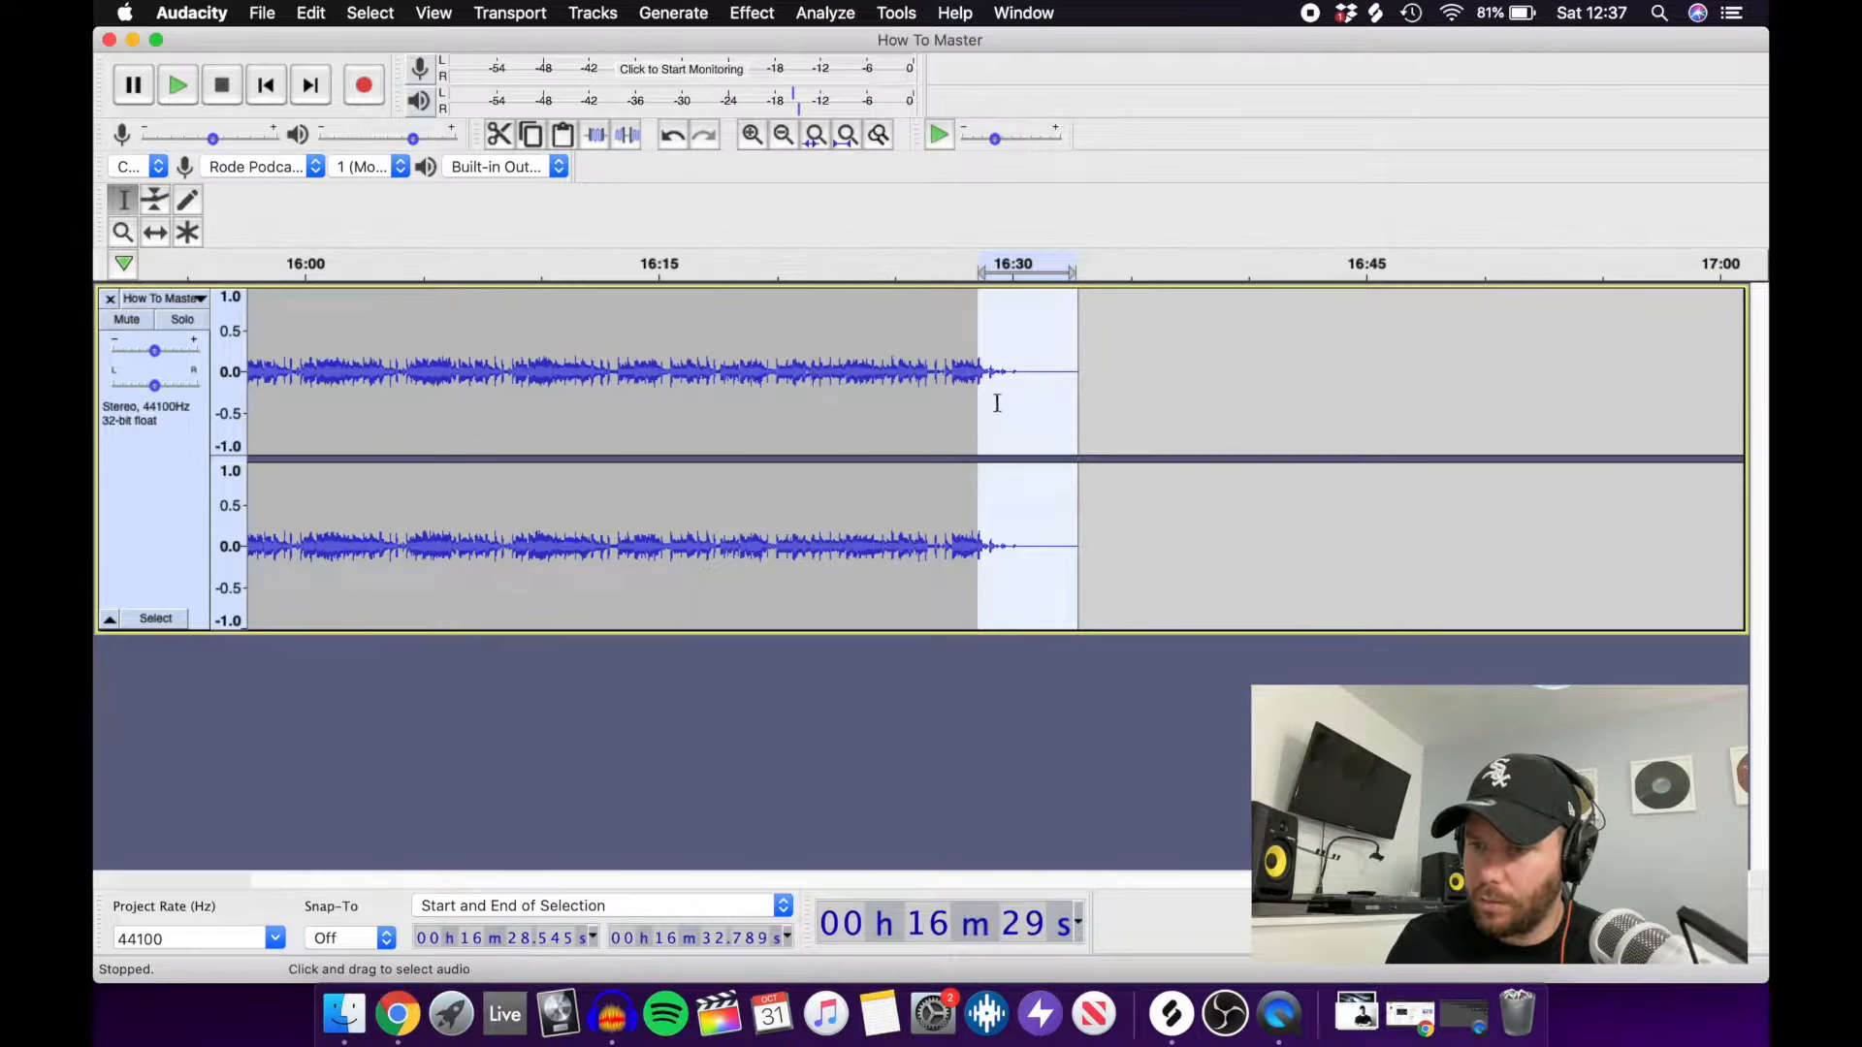
Play the ending from about 16:28.3 to check the fade-out.
click(972, 387)
key(space)
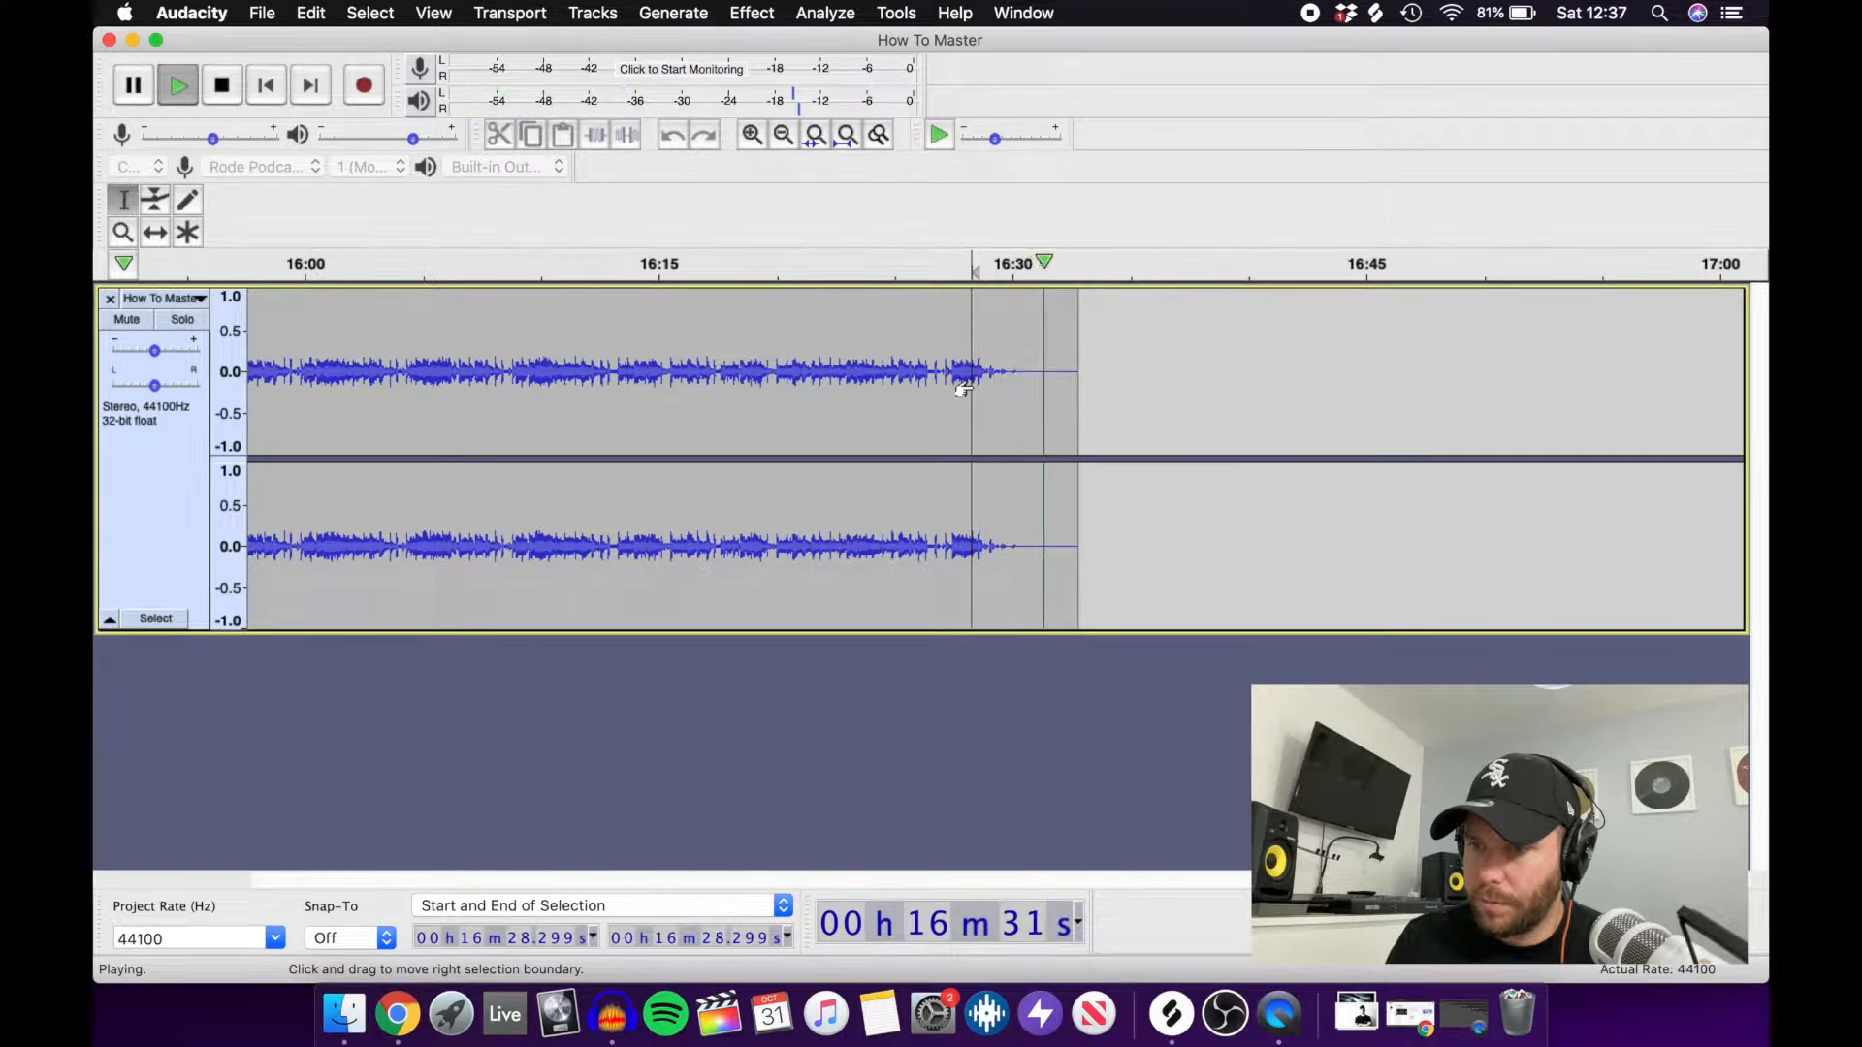
key(space)
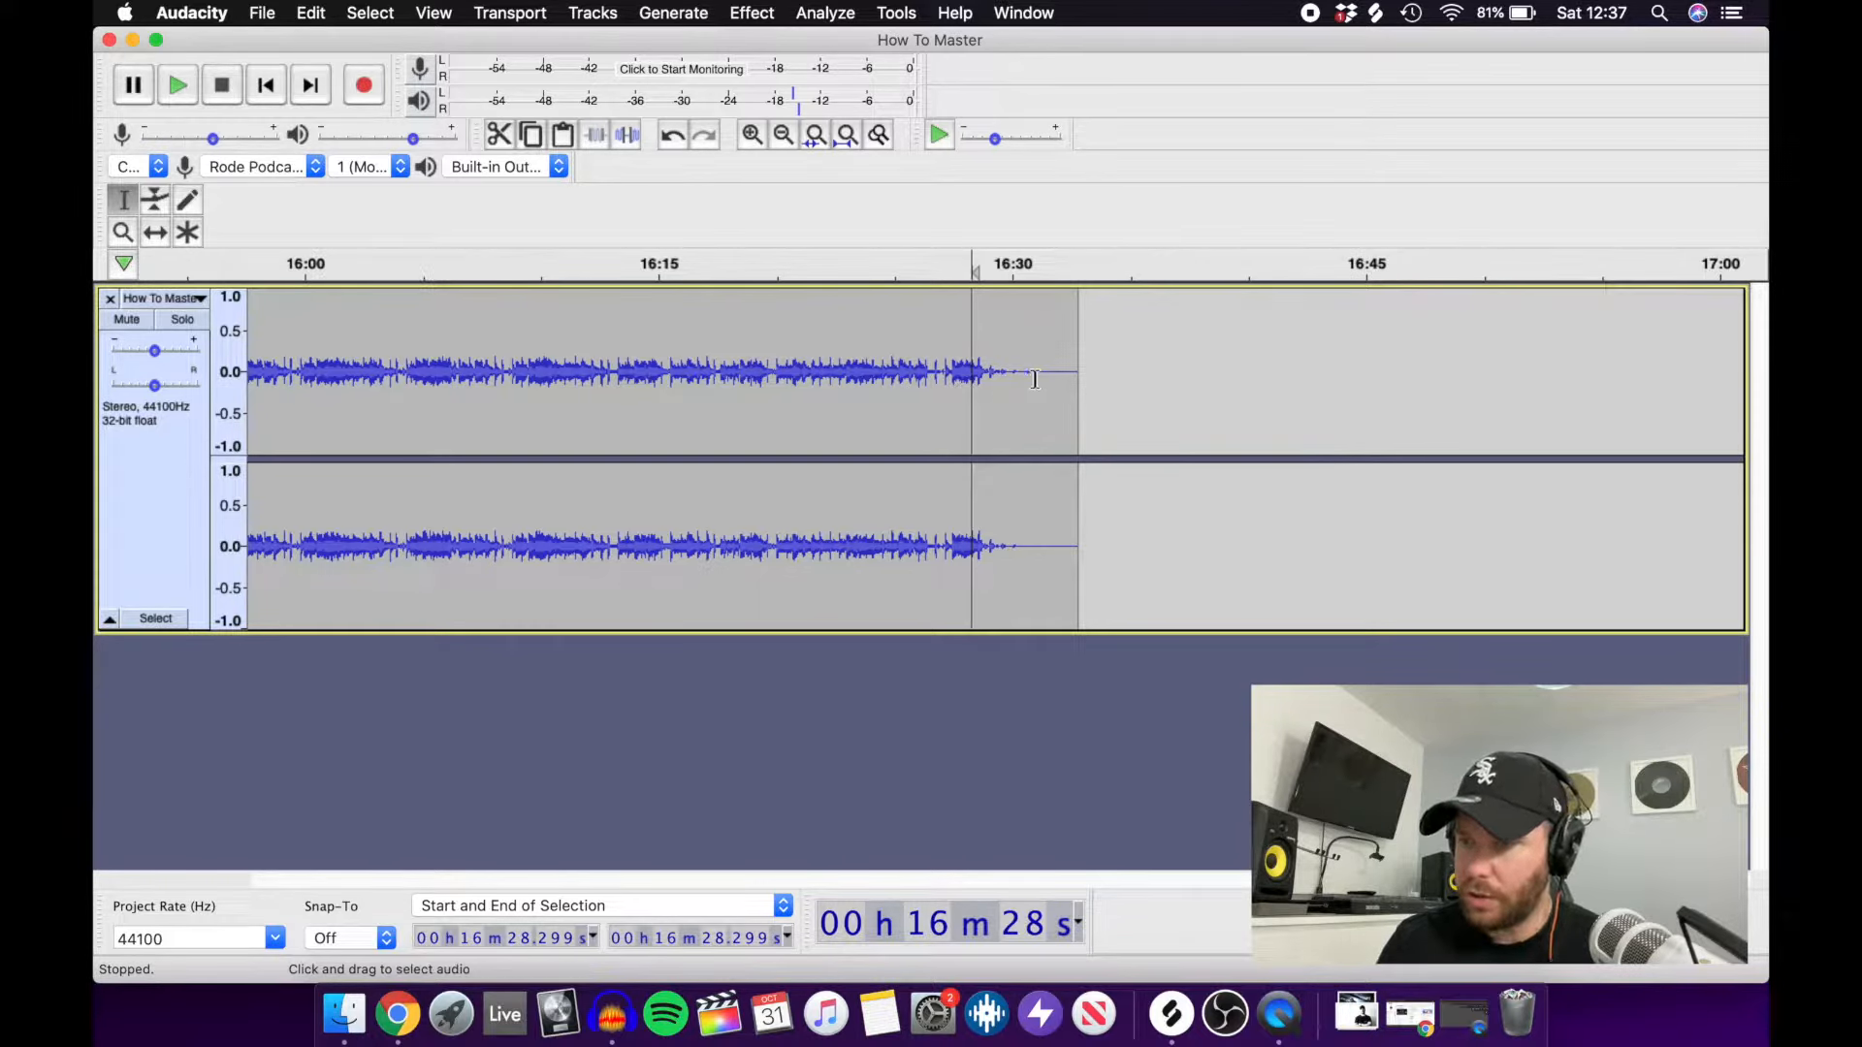
click(1078, 378)
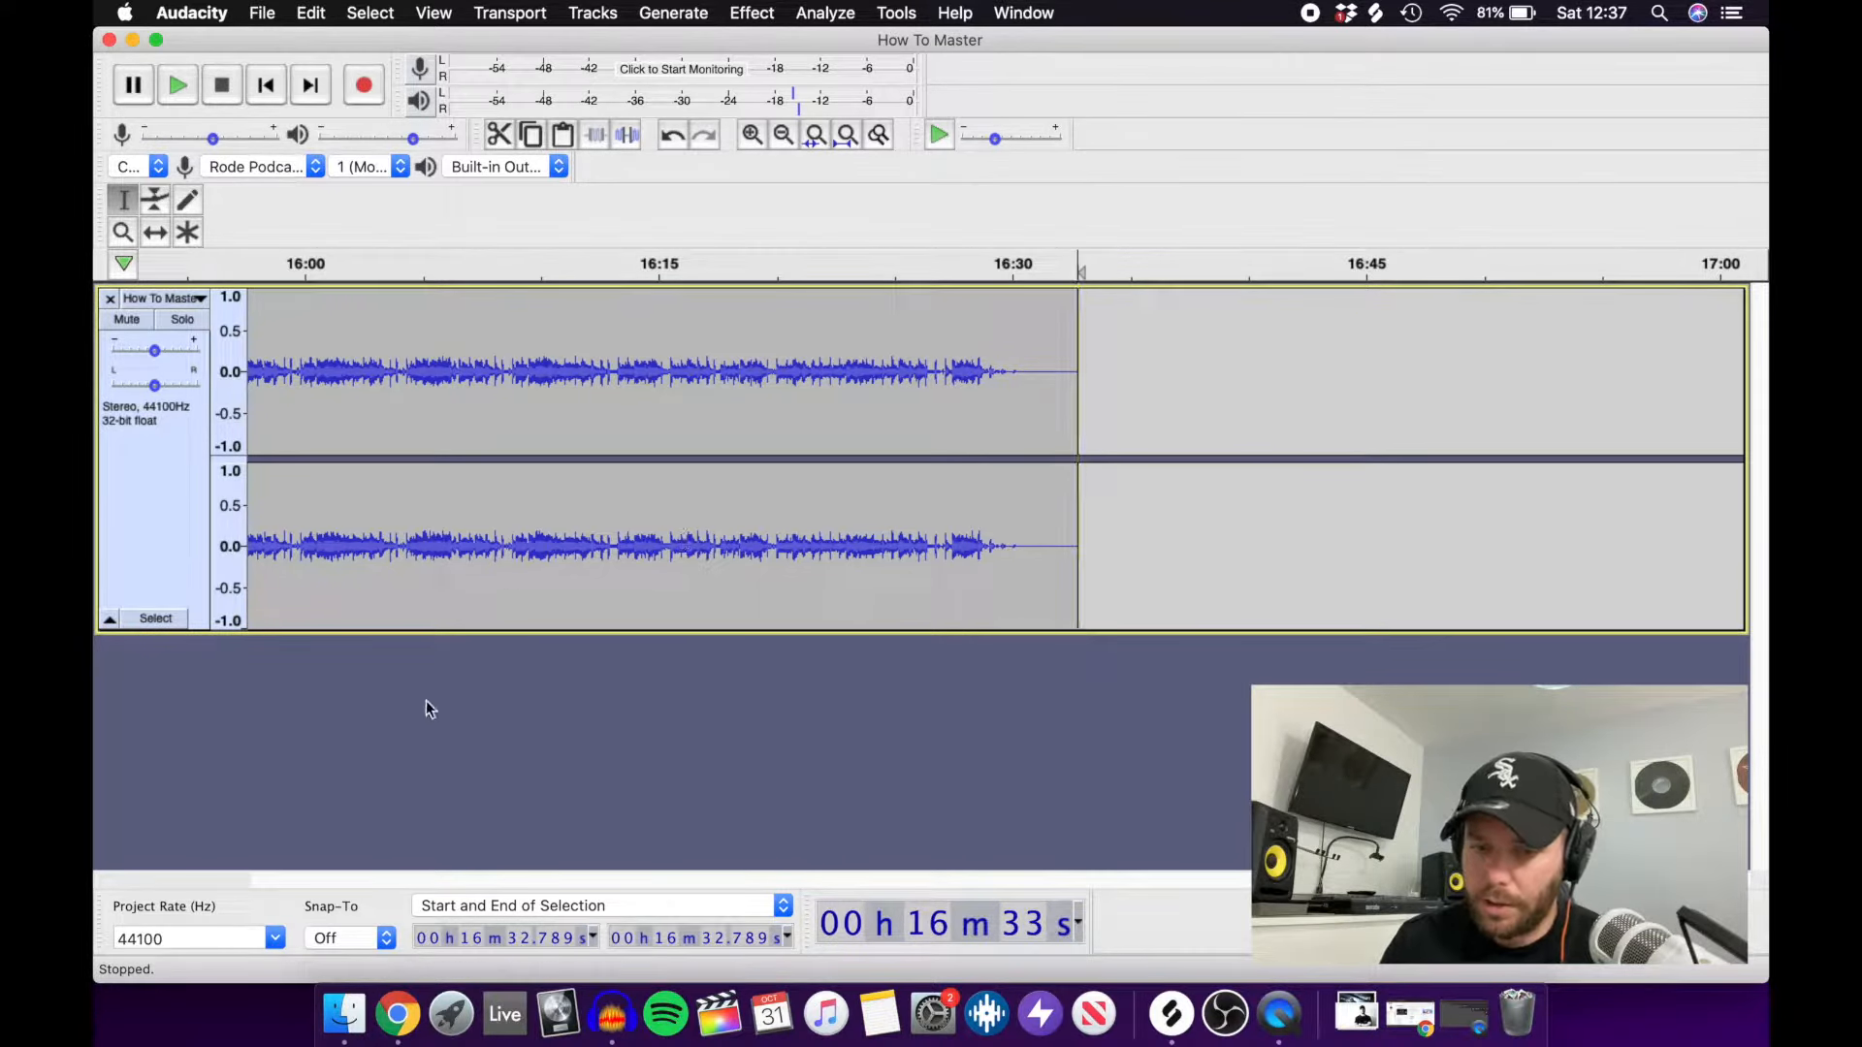
Switch to Finder and import MIXCLOUD.wav from the Drops folder into the Audacity project as a new track.
click(366, 962)
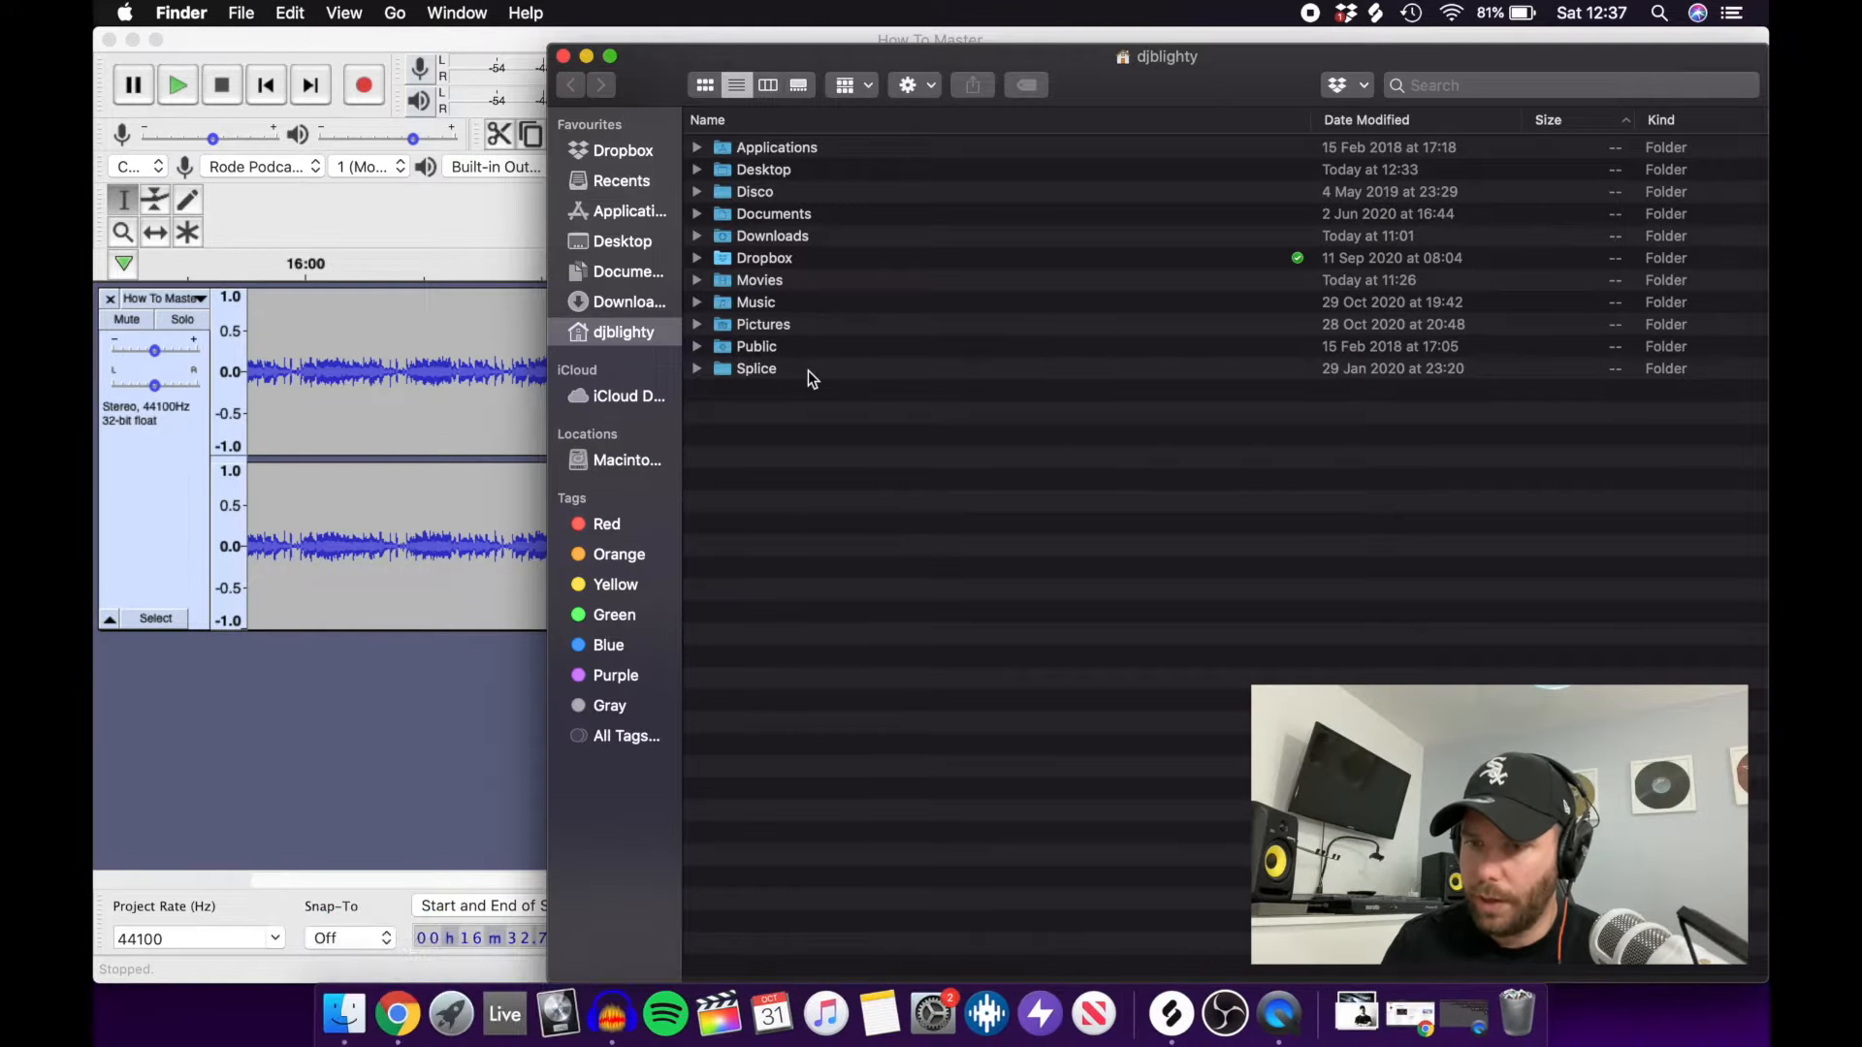
double_click(776, 303)
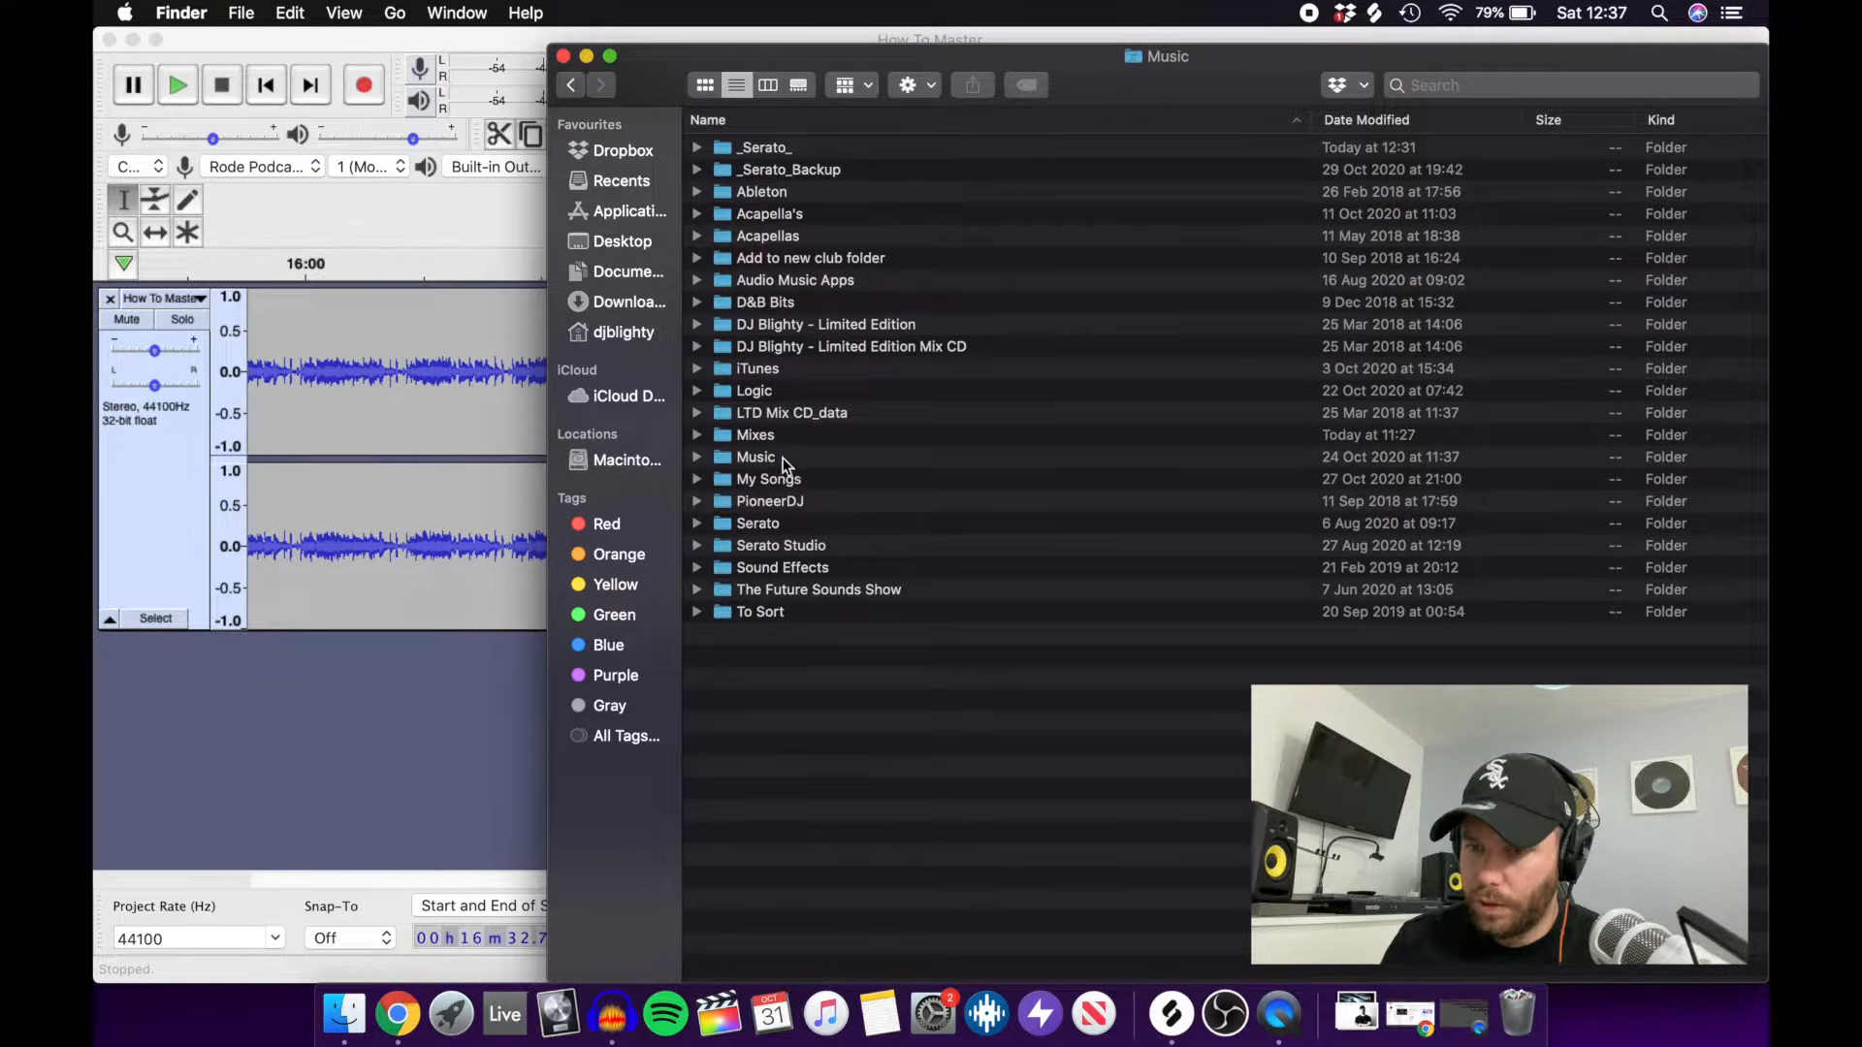
click(788, 436)
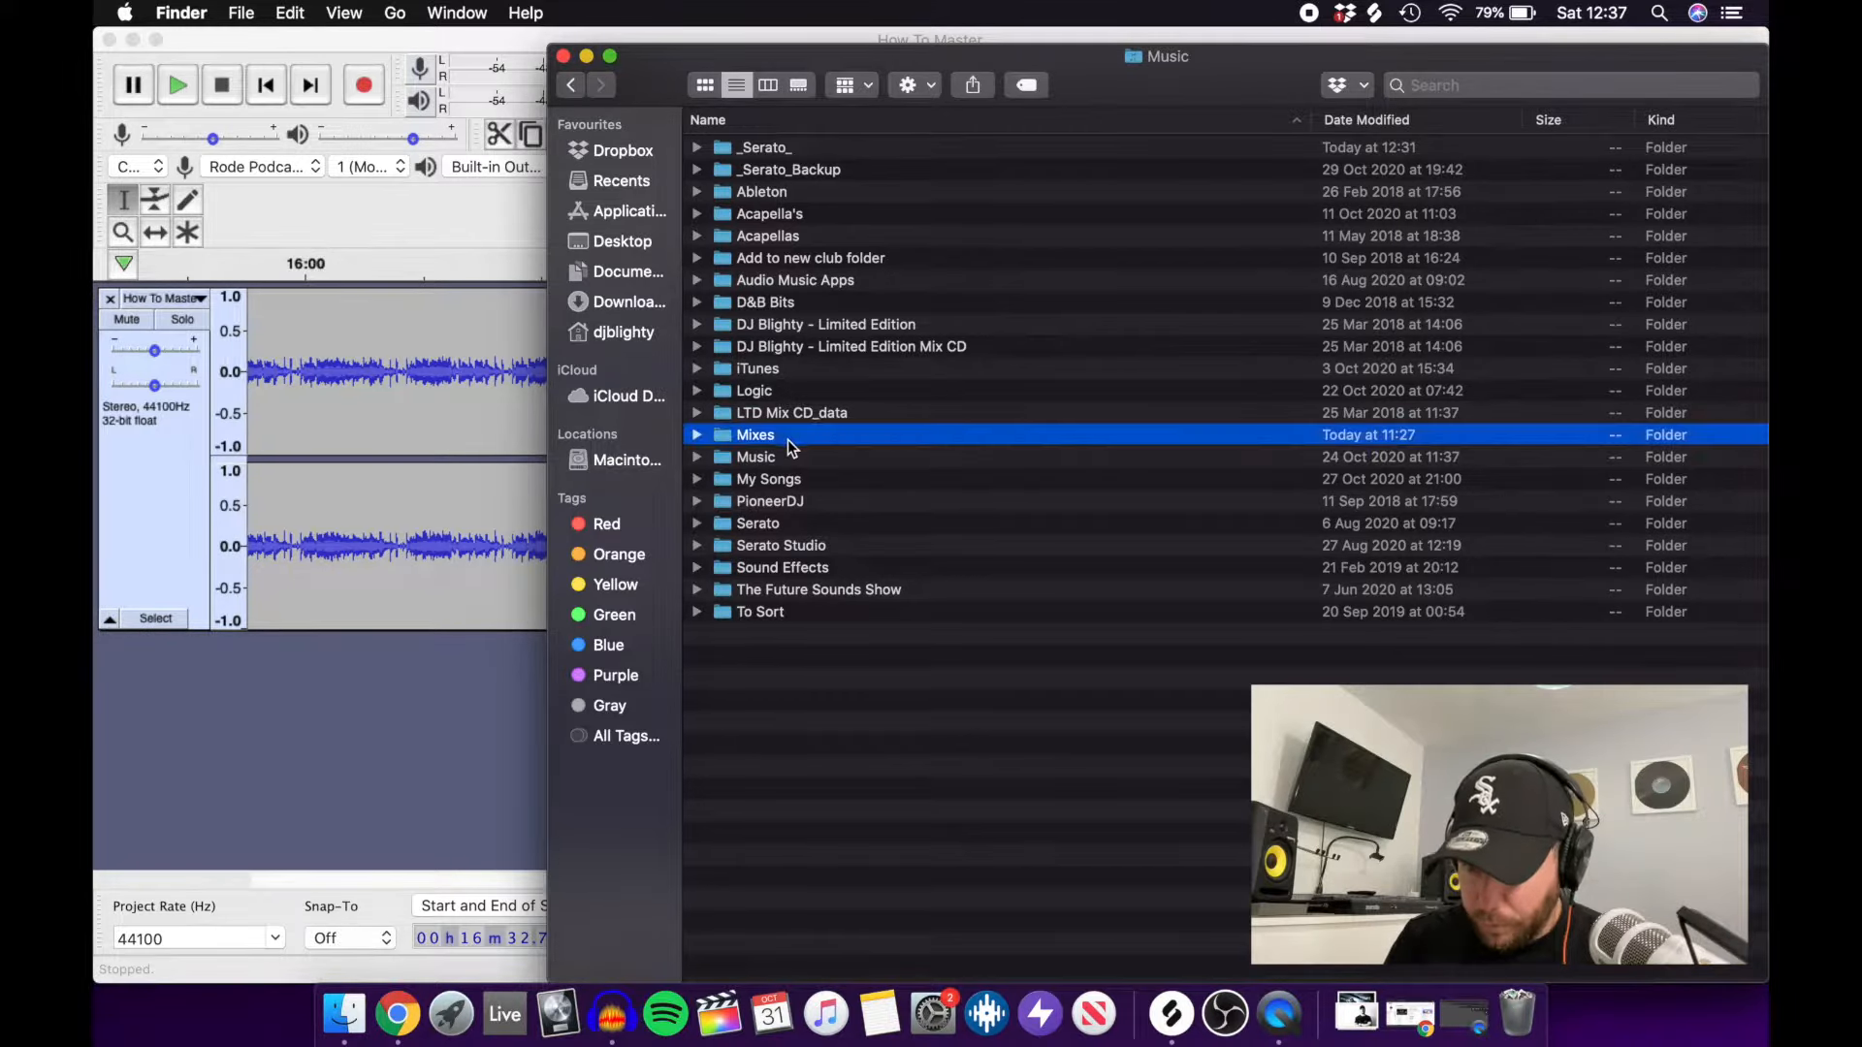
double_click(766, 522)
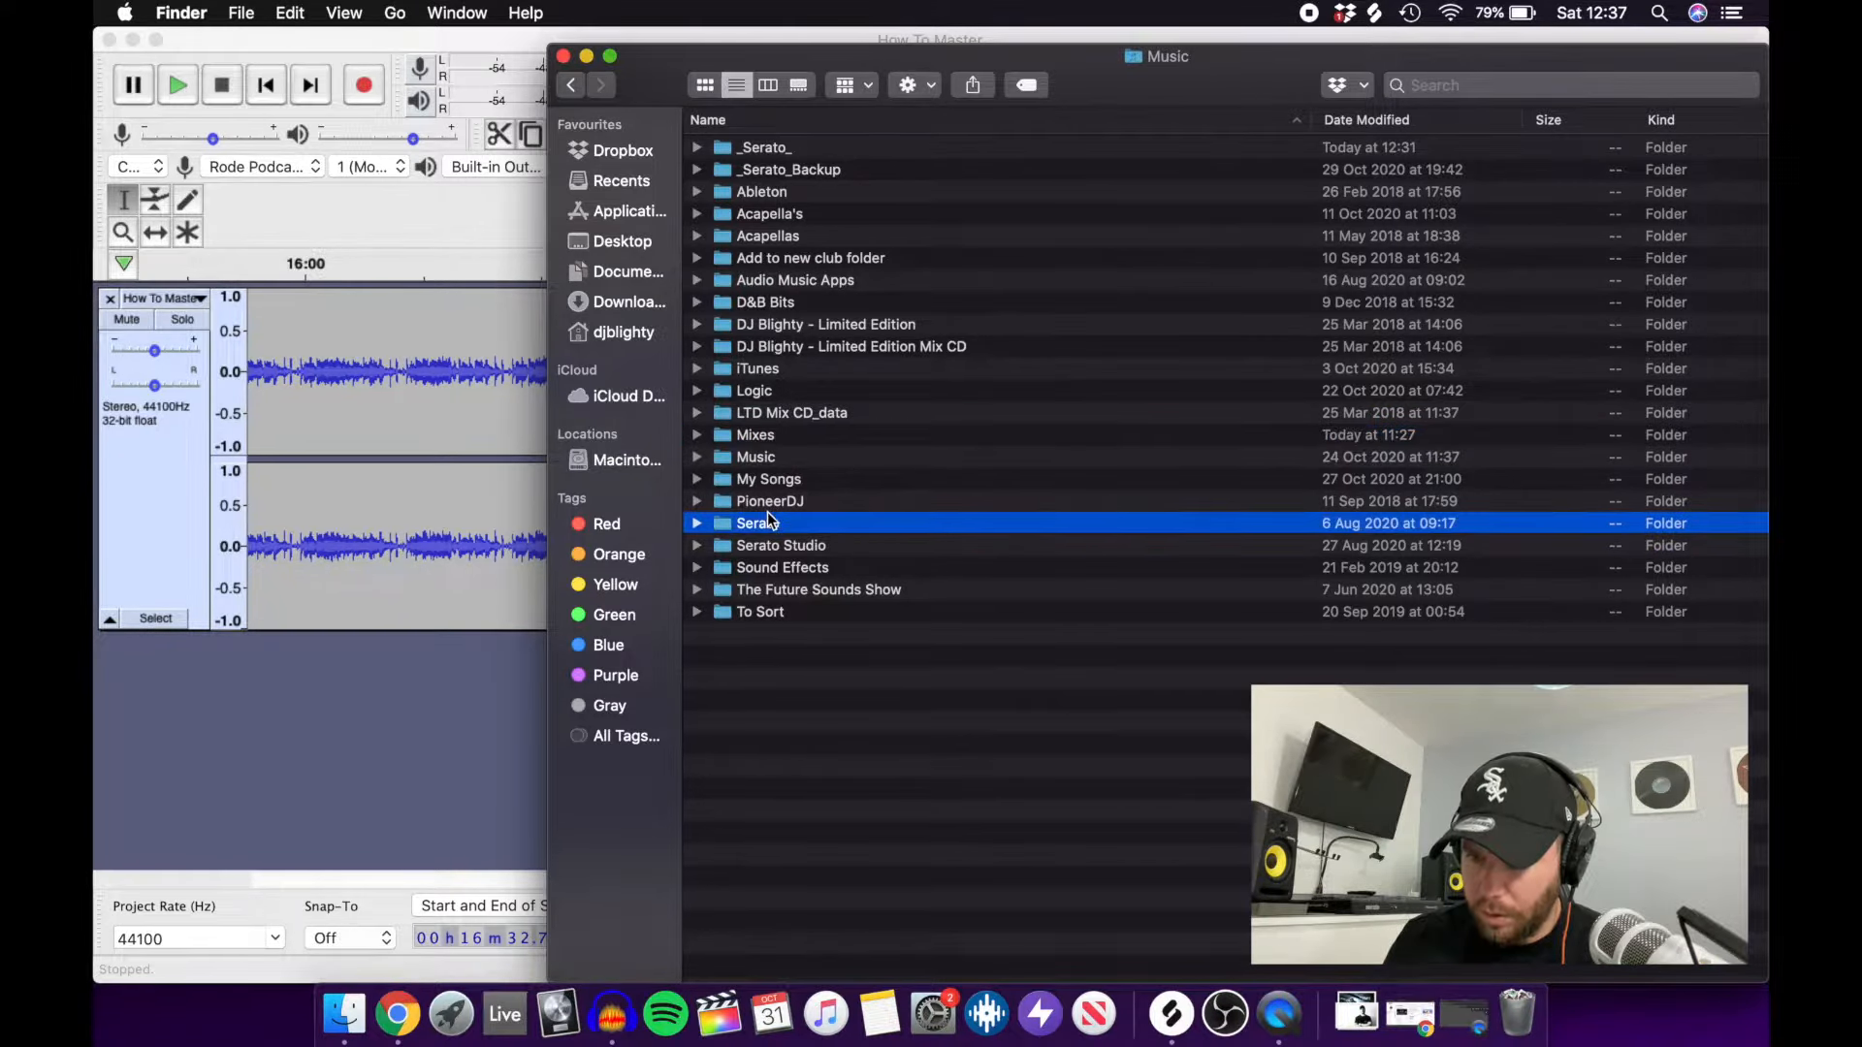
double_click(777, 364)
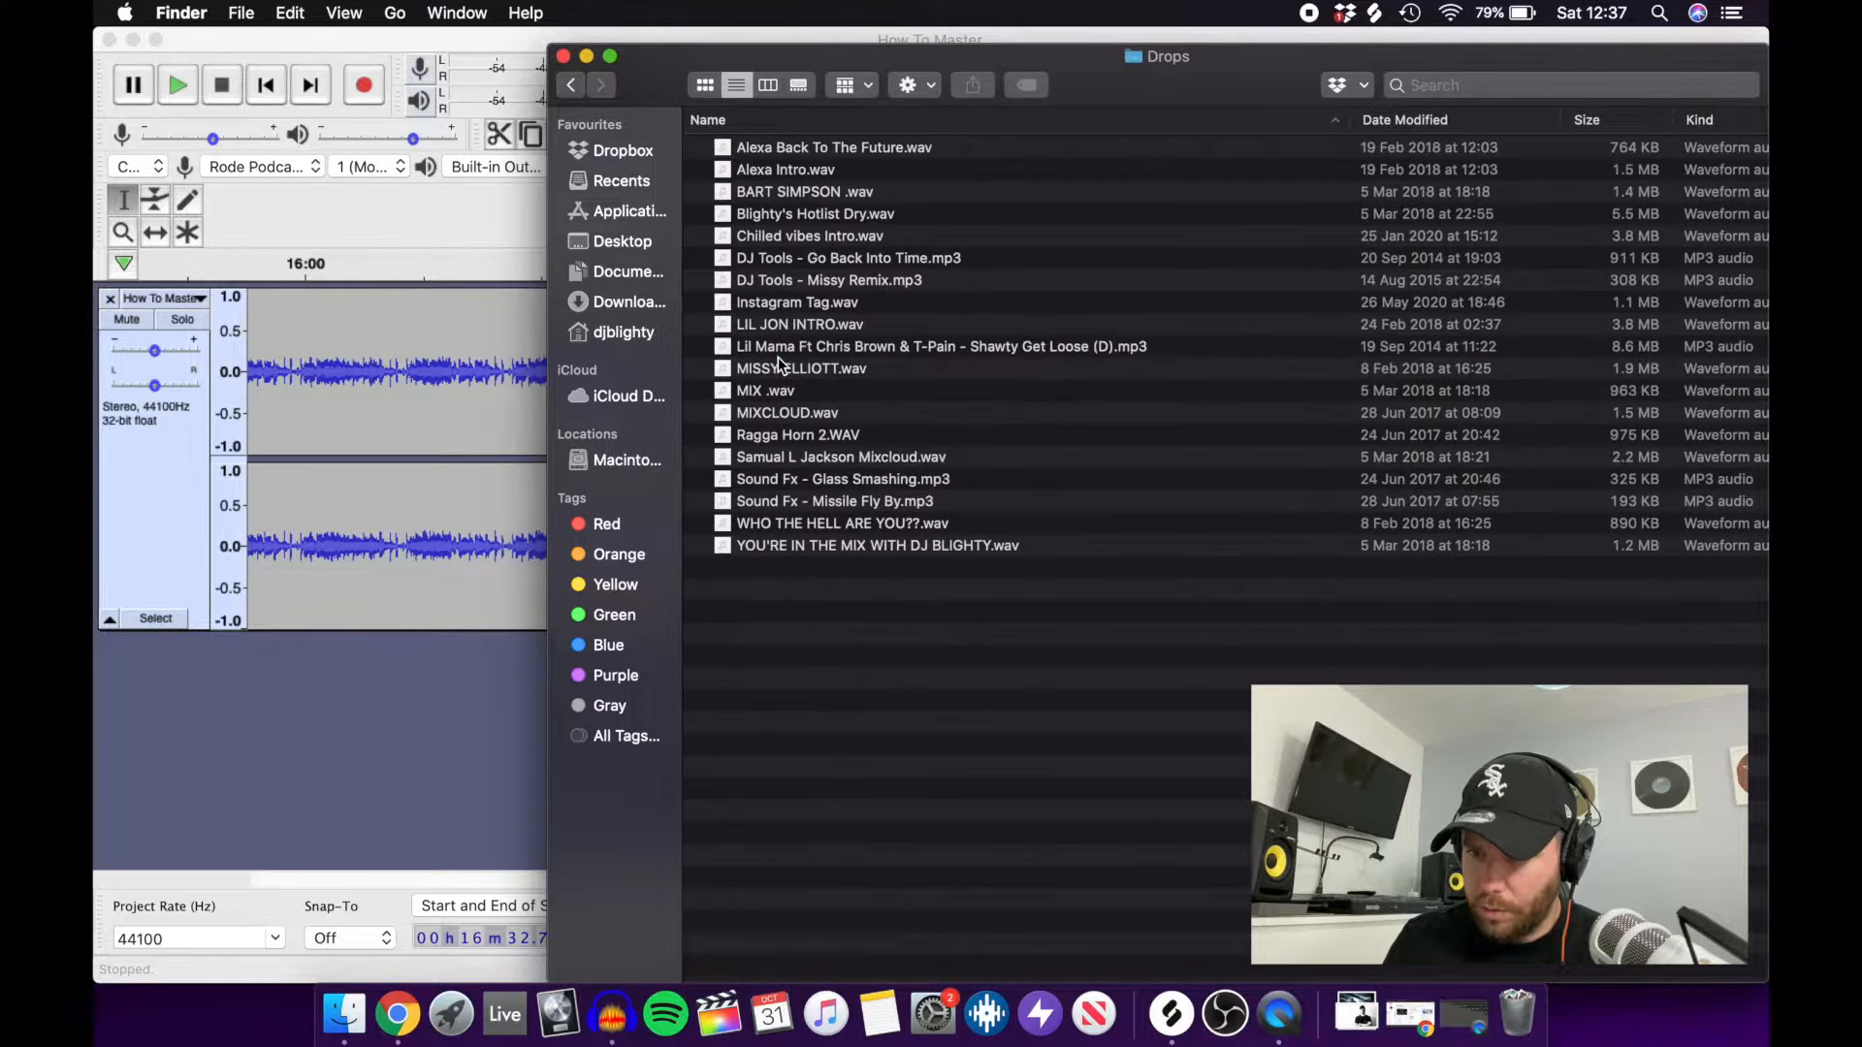
drag(808, 407, 359, 739)
click(300, 690)
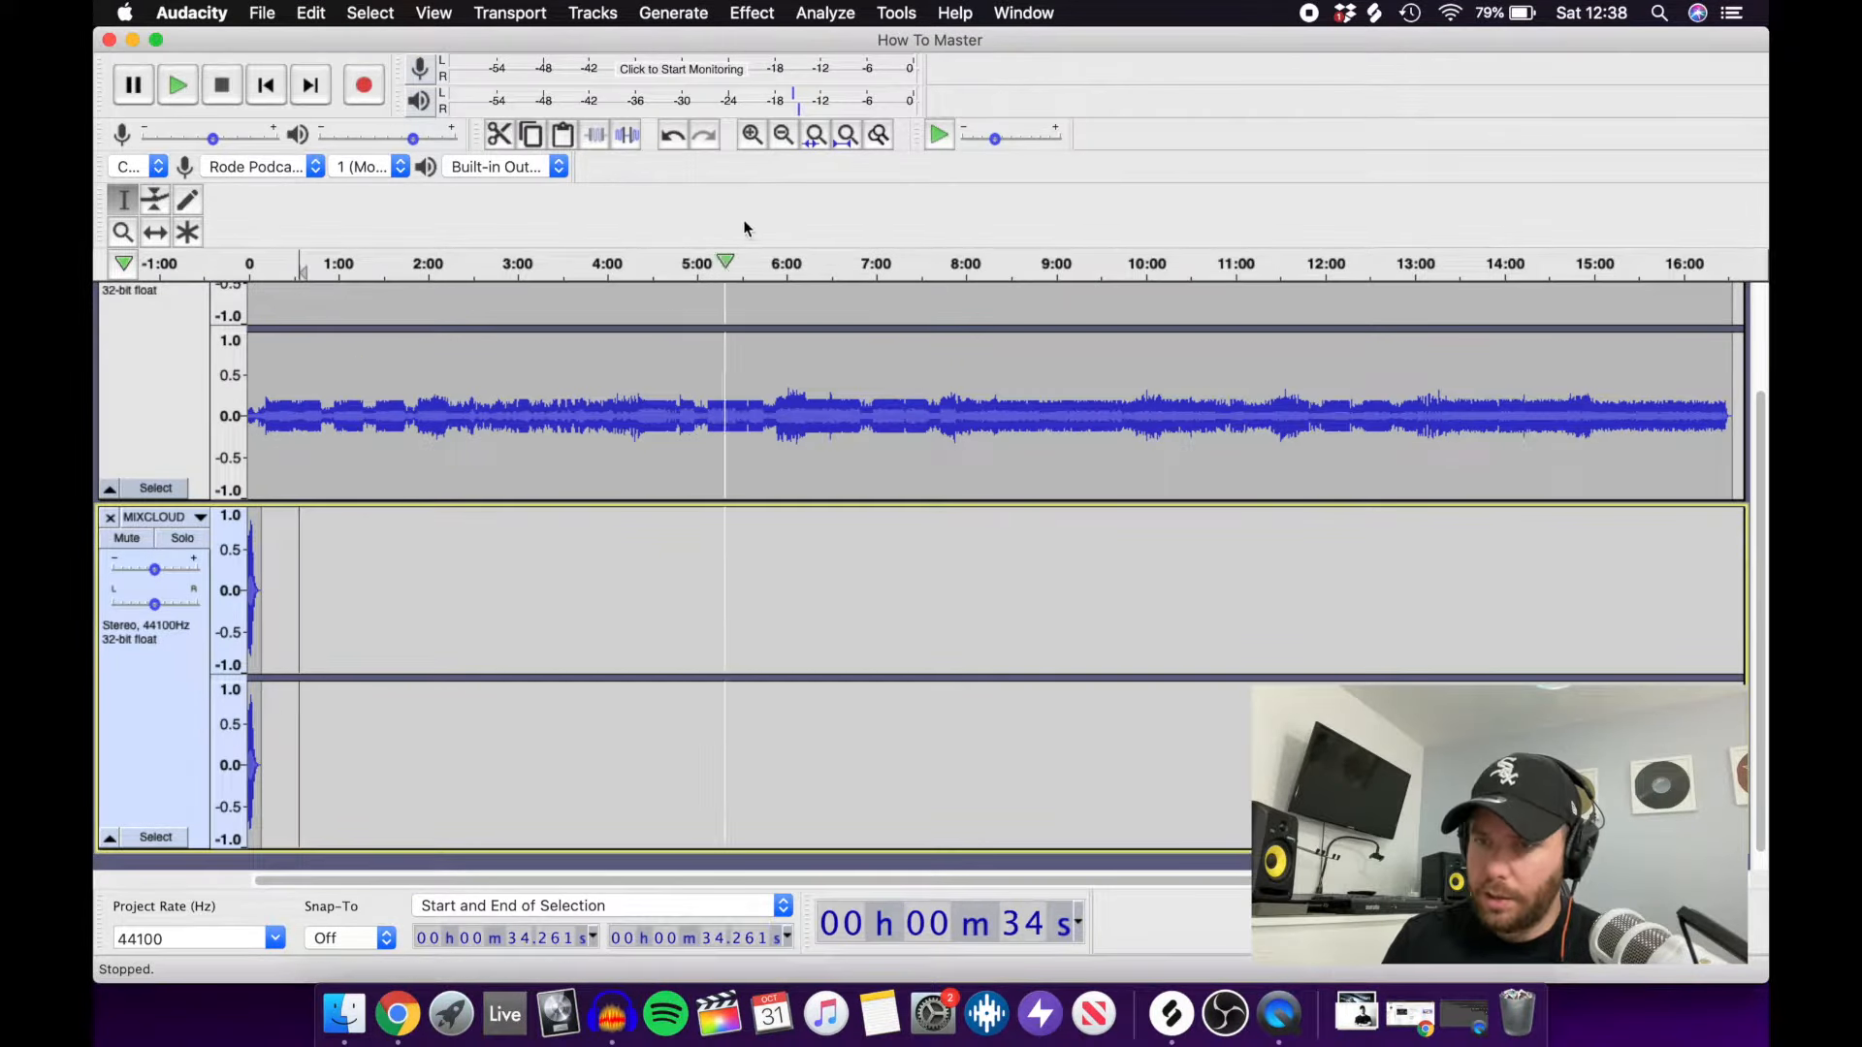
Lower the gain of the MIXCLOUD track slightly.
click(758, 148)
click(758, 149)
click(758, 148)
click(758, 149)
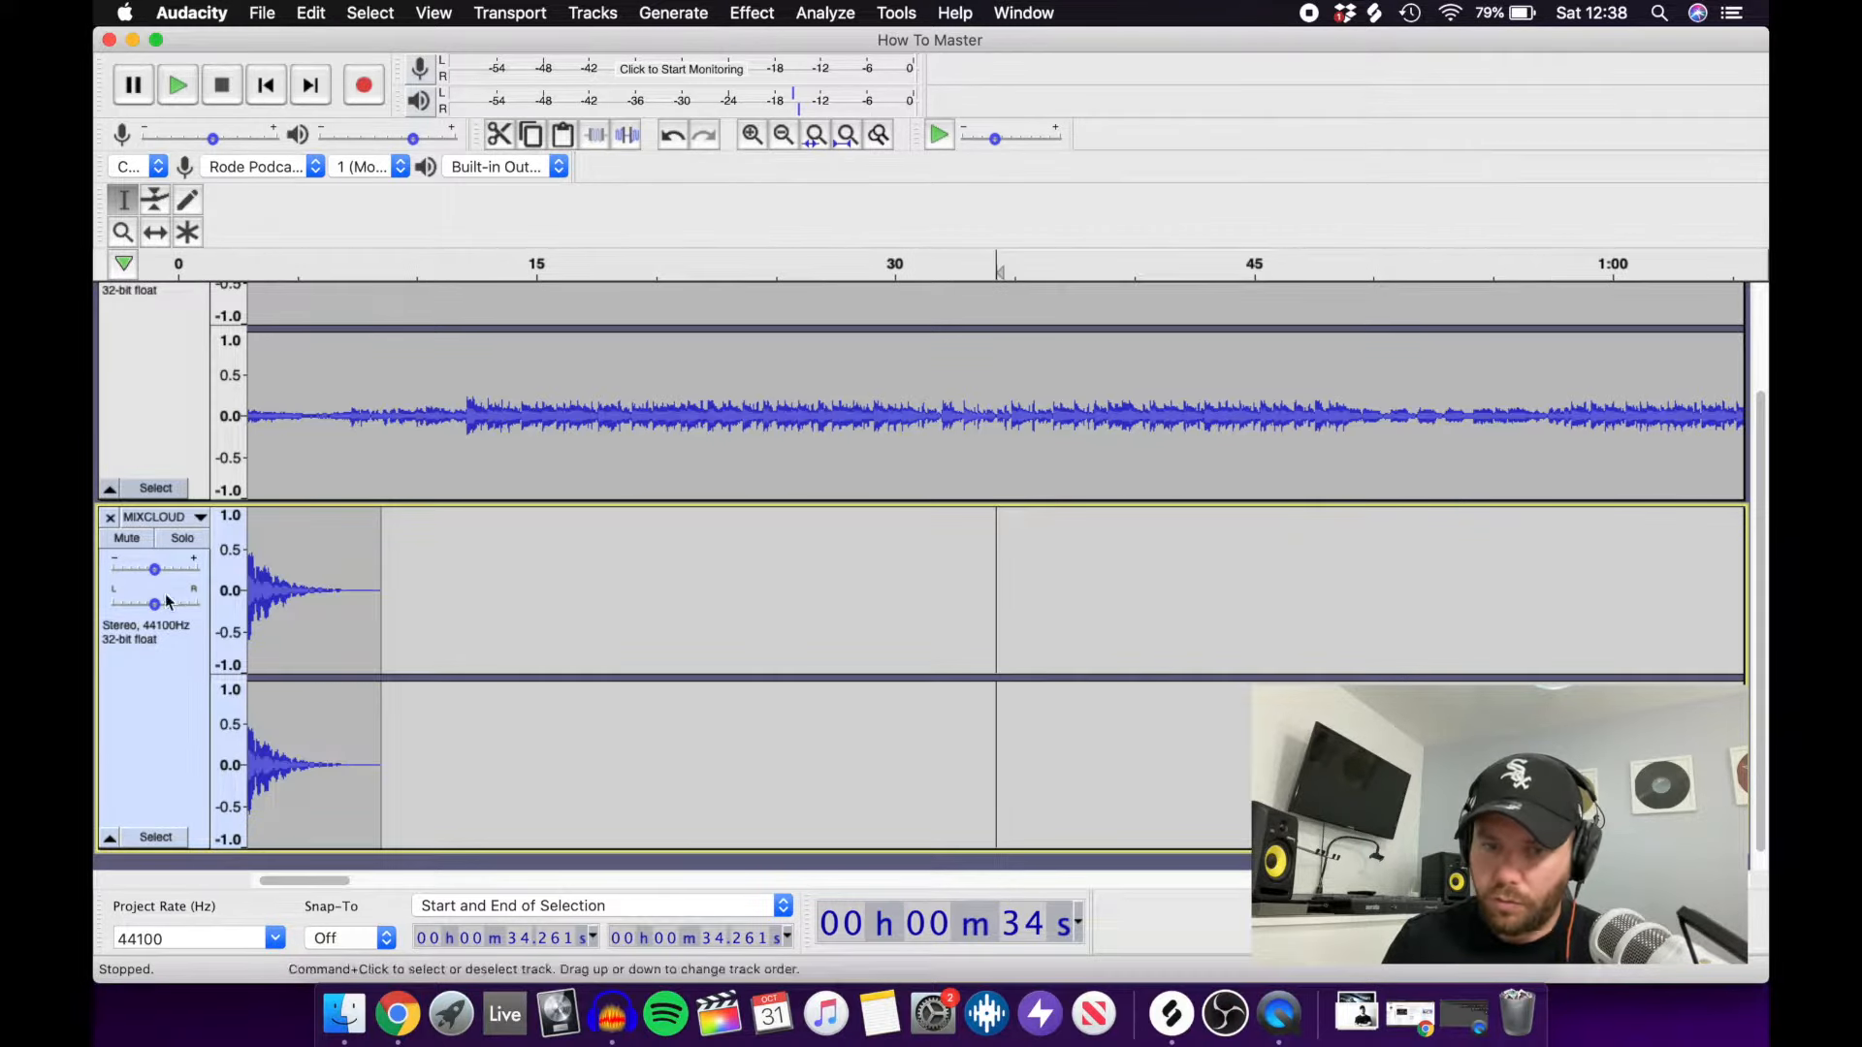
drag(154, 570, 129, 576)
Cut the first 10.5 seconds of the MIXCLOUD track, containing the drop, and paste it at the mix's end, 16:32.789.
drag(428, 626, 134, 611)
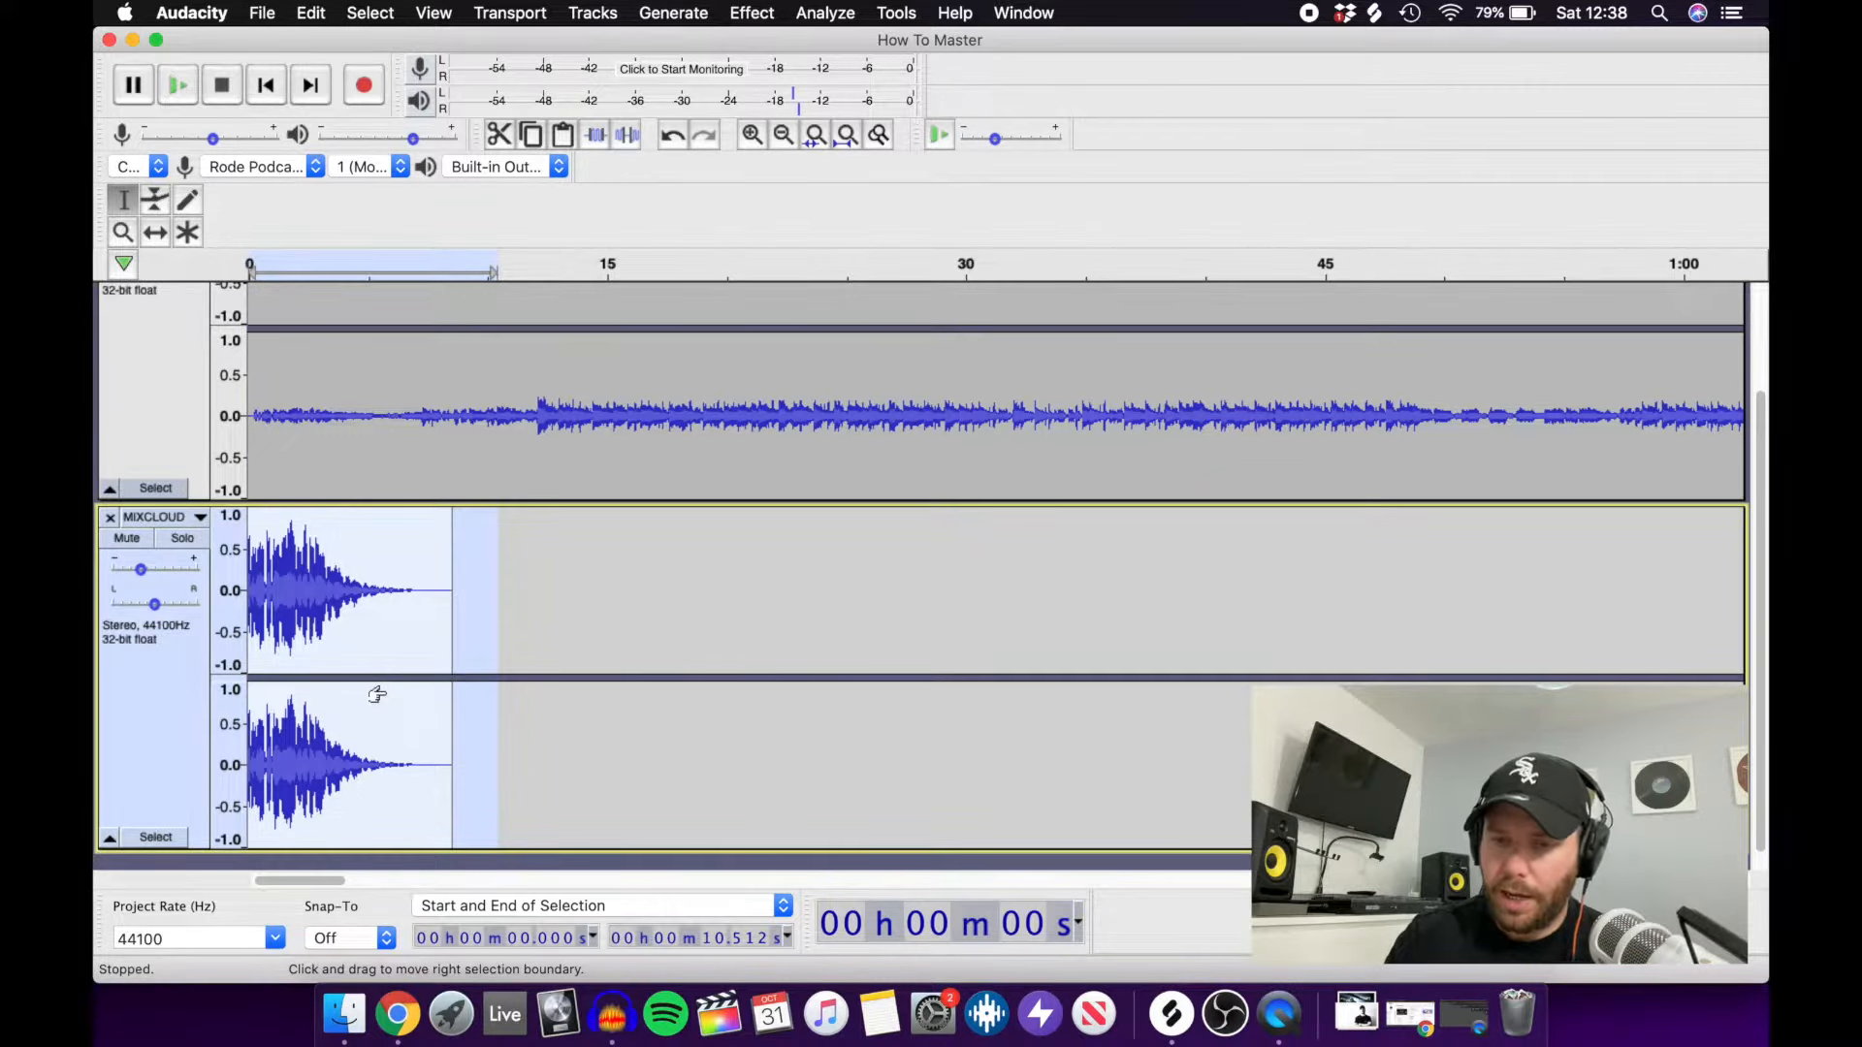
key(BackSpace)
click(781, 136)
click(781, 136)
click(782, 136)
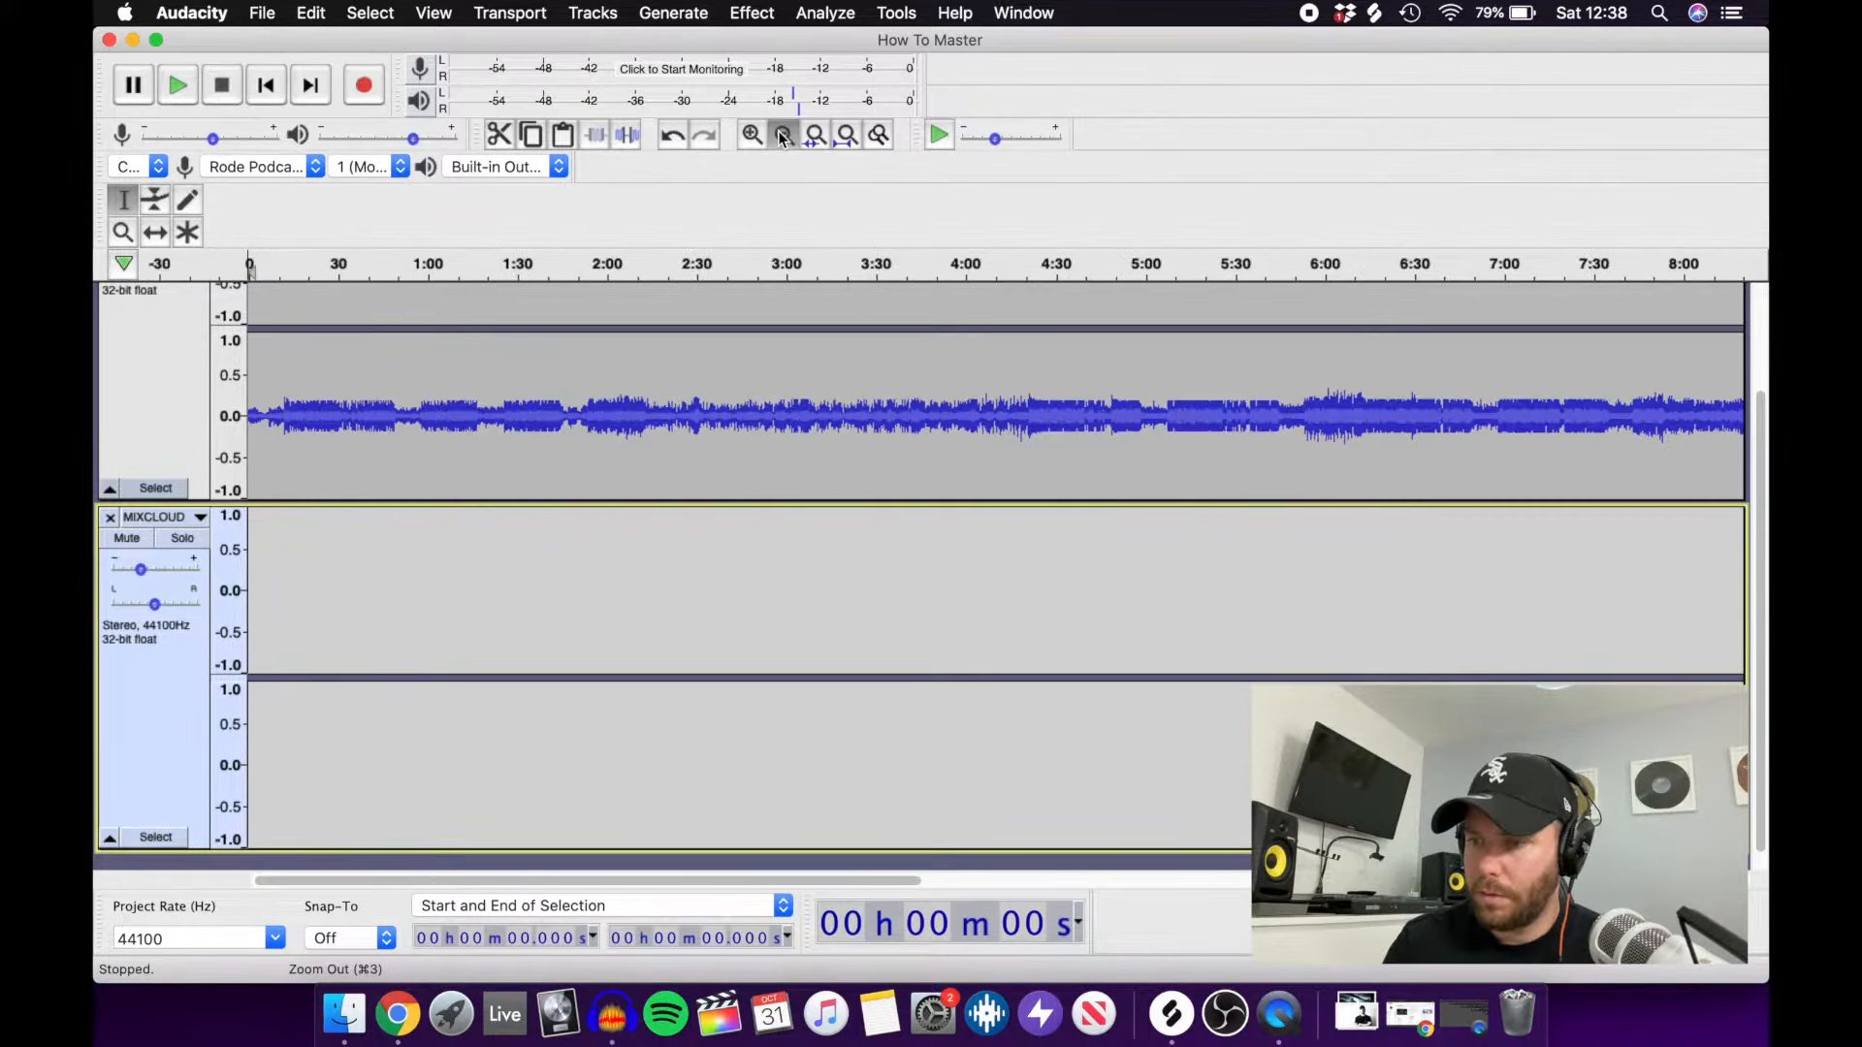
click(781, 135)
click(781, 136)
click(991, 549)
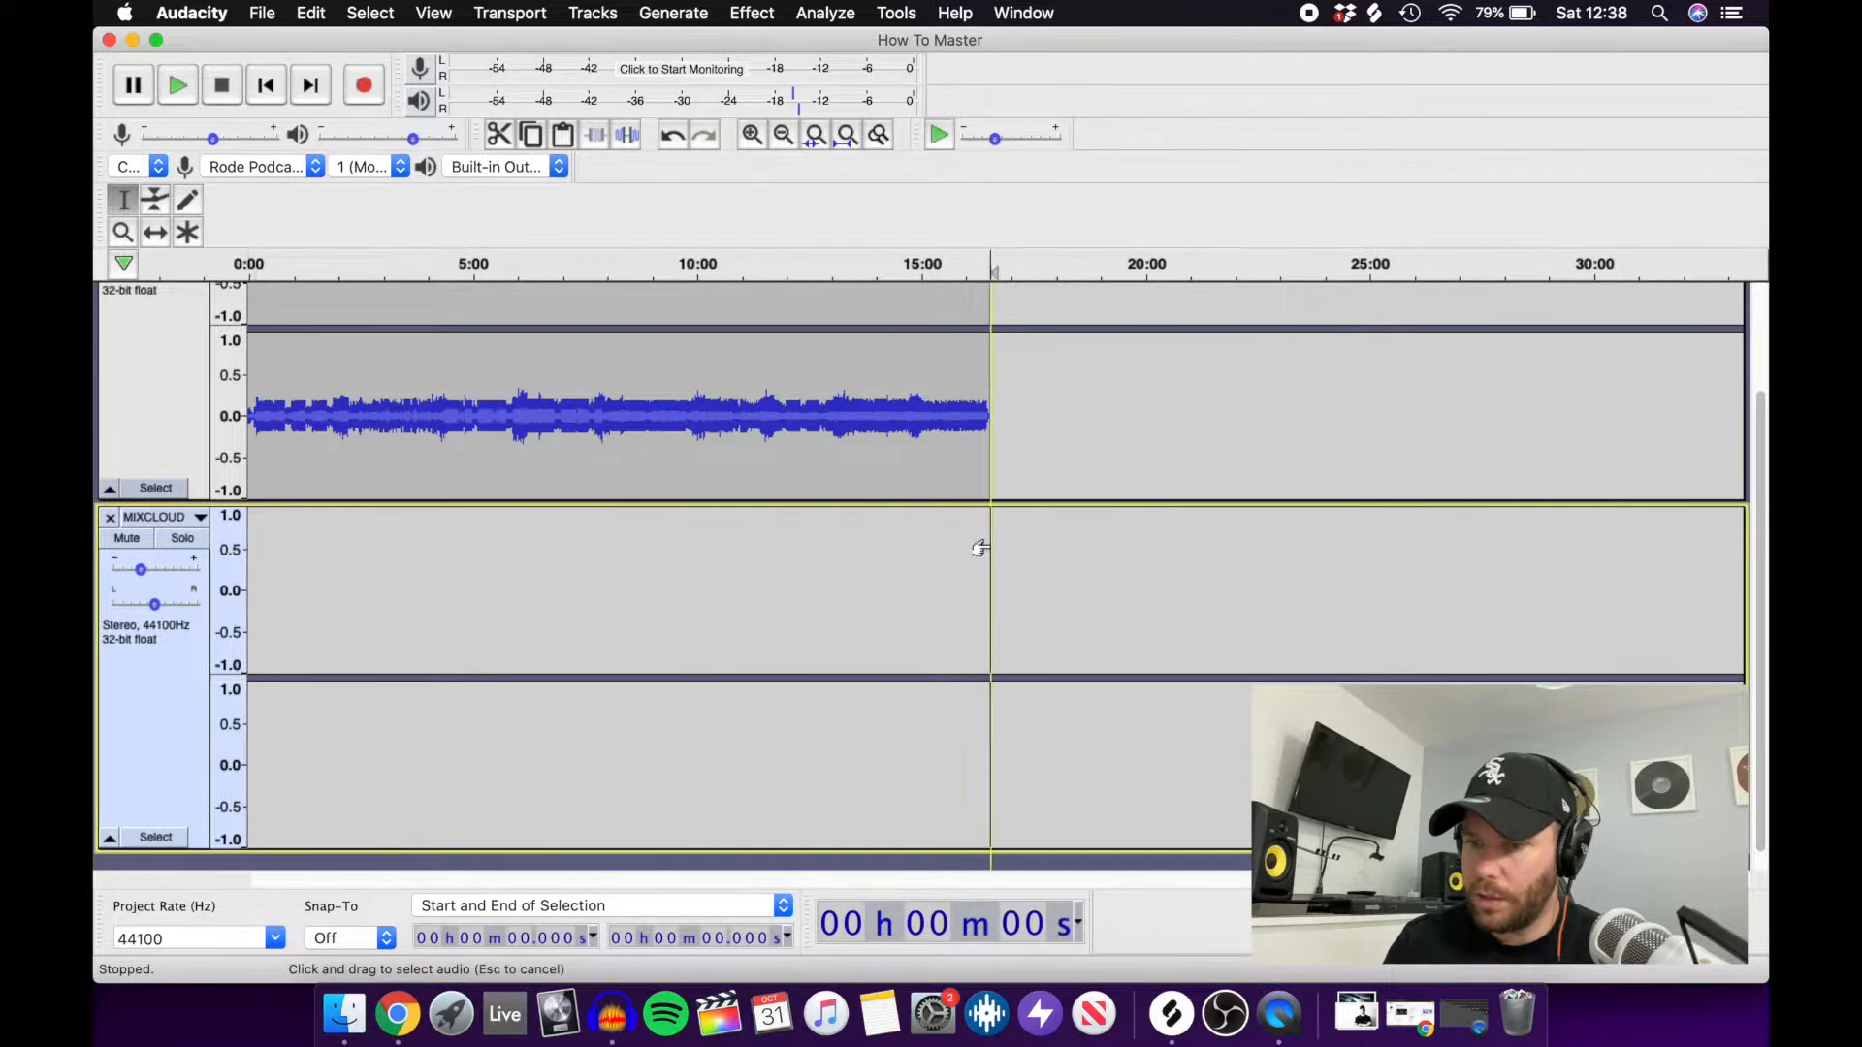
key(super+v)
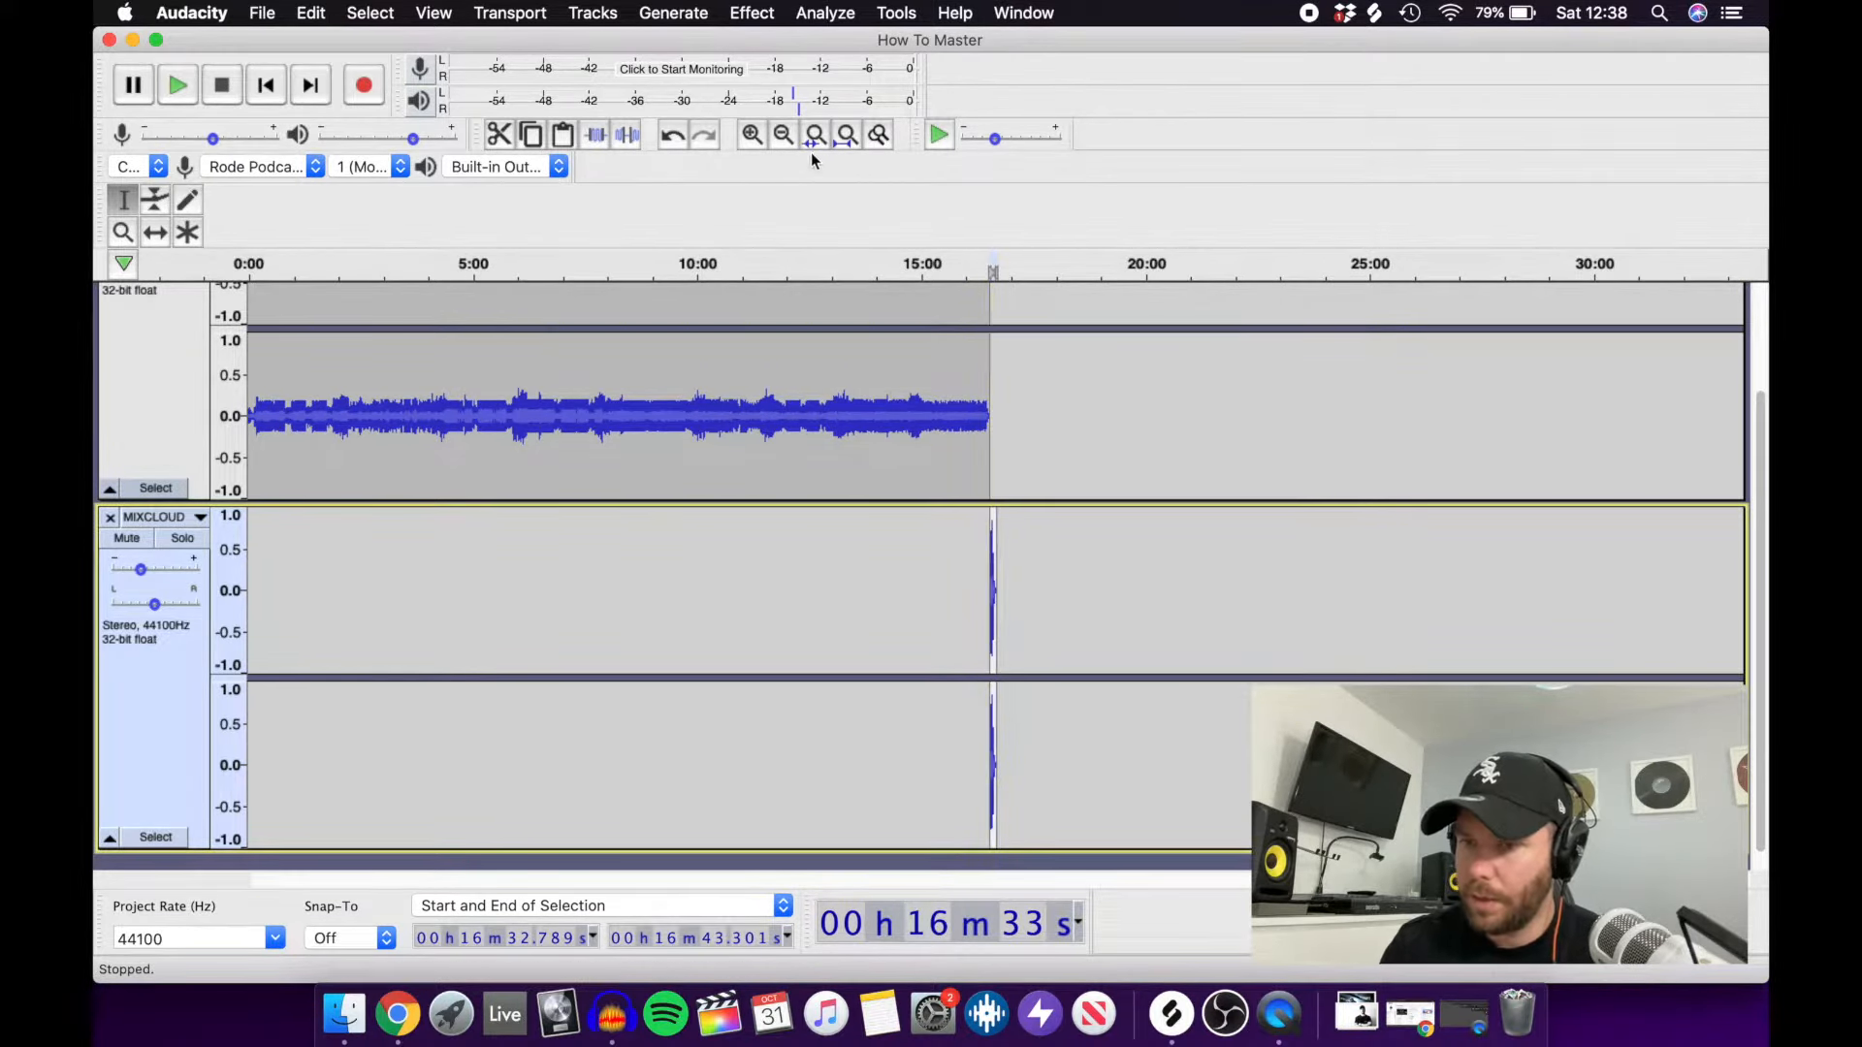
Time-shift the MIXCLOUD clip earlier so it starts at about 16:29.16, overlapping the mix's fading echo.
click(752, 135)
click(751, 136)
click(751, 136)
click(752, 136)
click(751, 136)
click(748, 135)
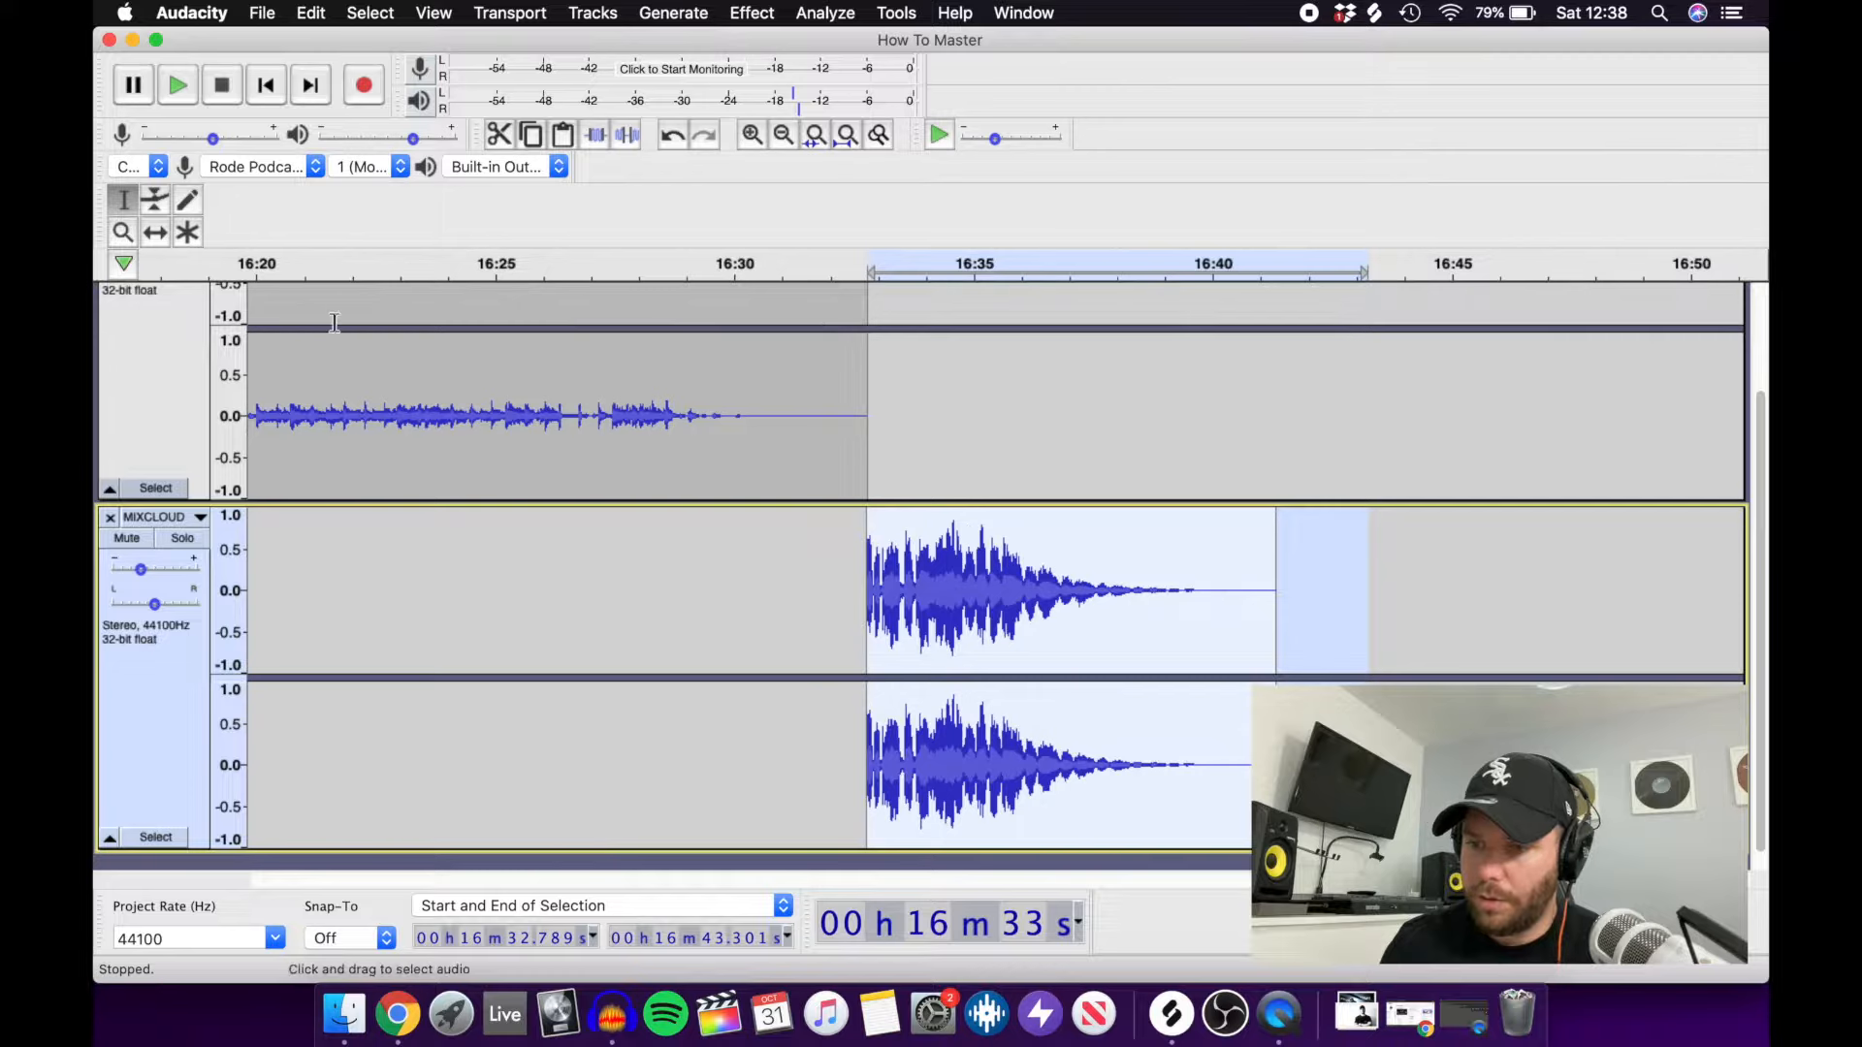
click(155, 233)
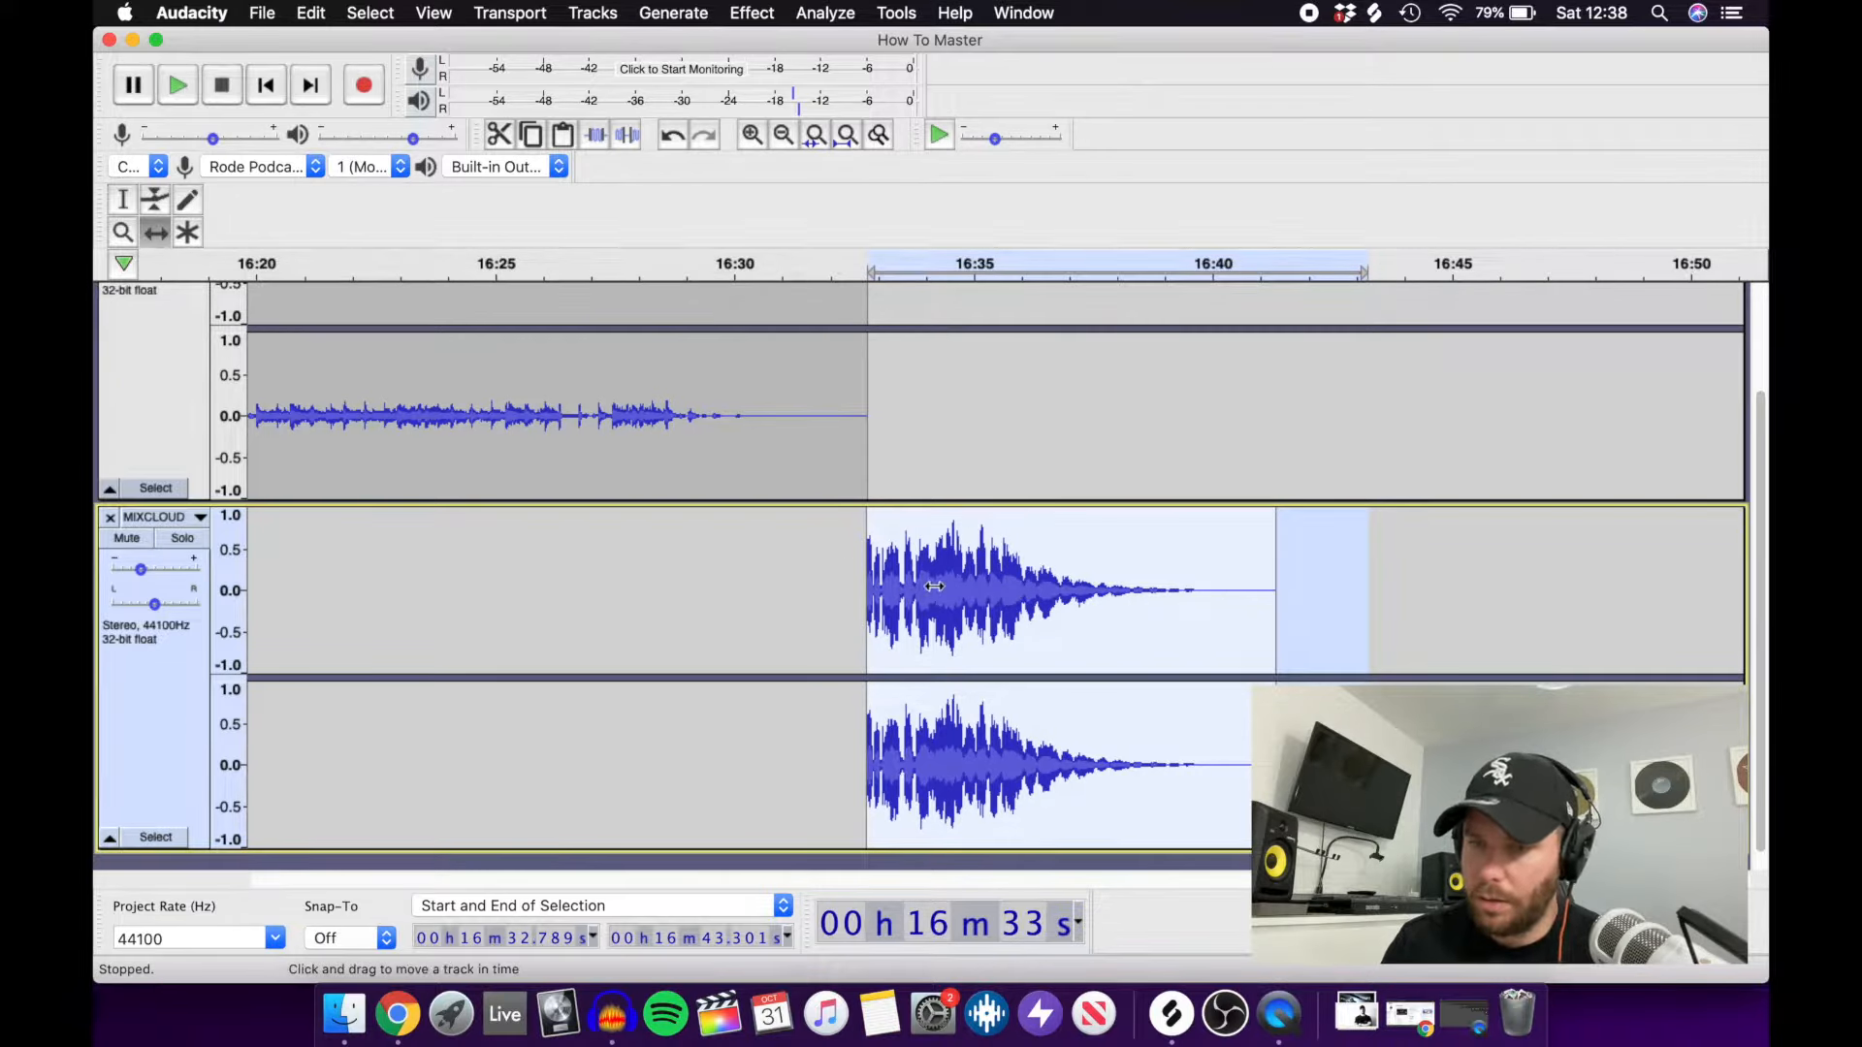
drag(934, 587, 807, 561)
Play the ending from about 16:28.0 to check the timing of the MIXCLOUD drop.
click(123, 202)
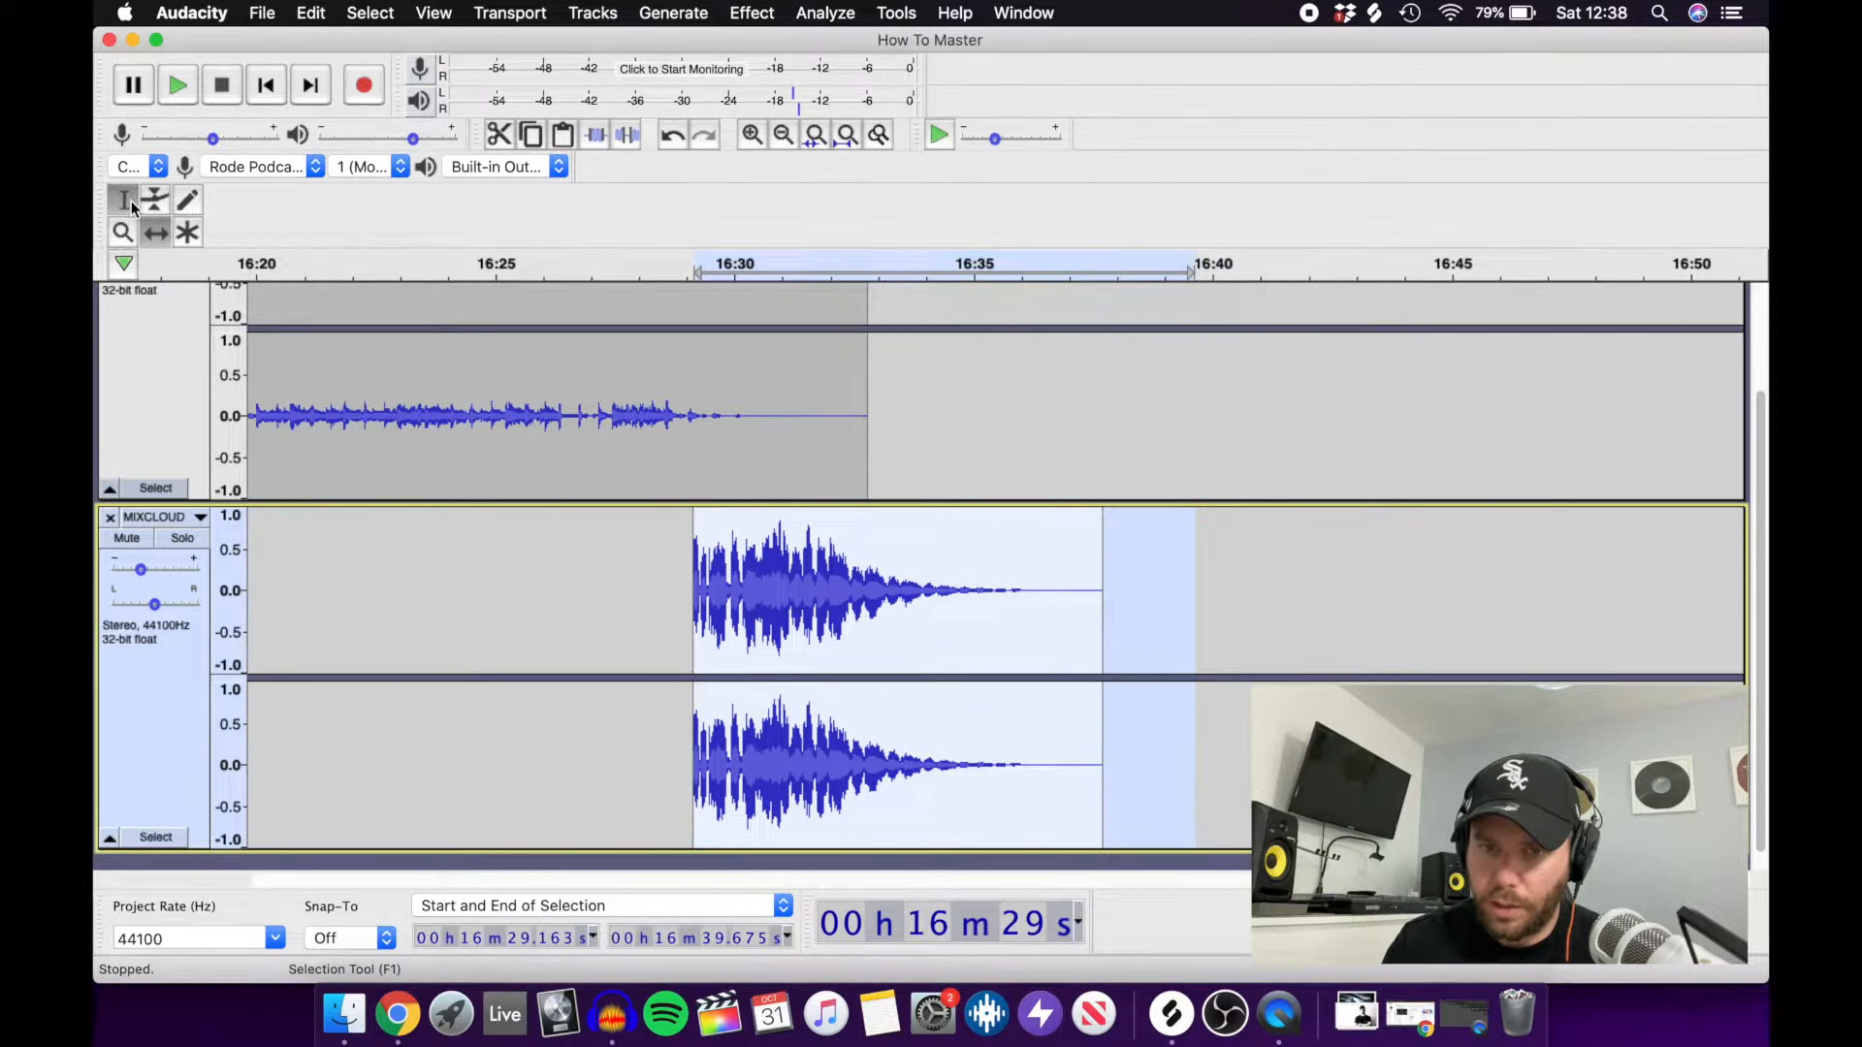
click(636, 572)
key(space)
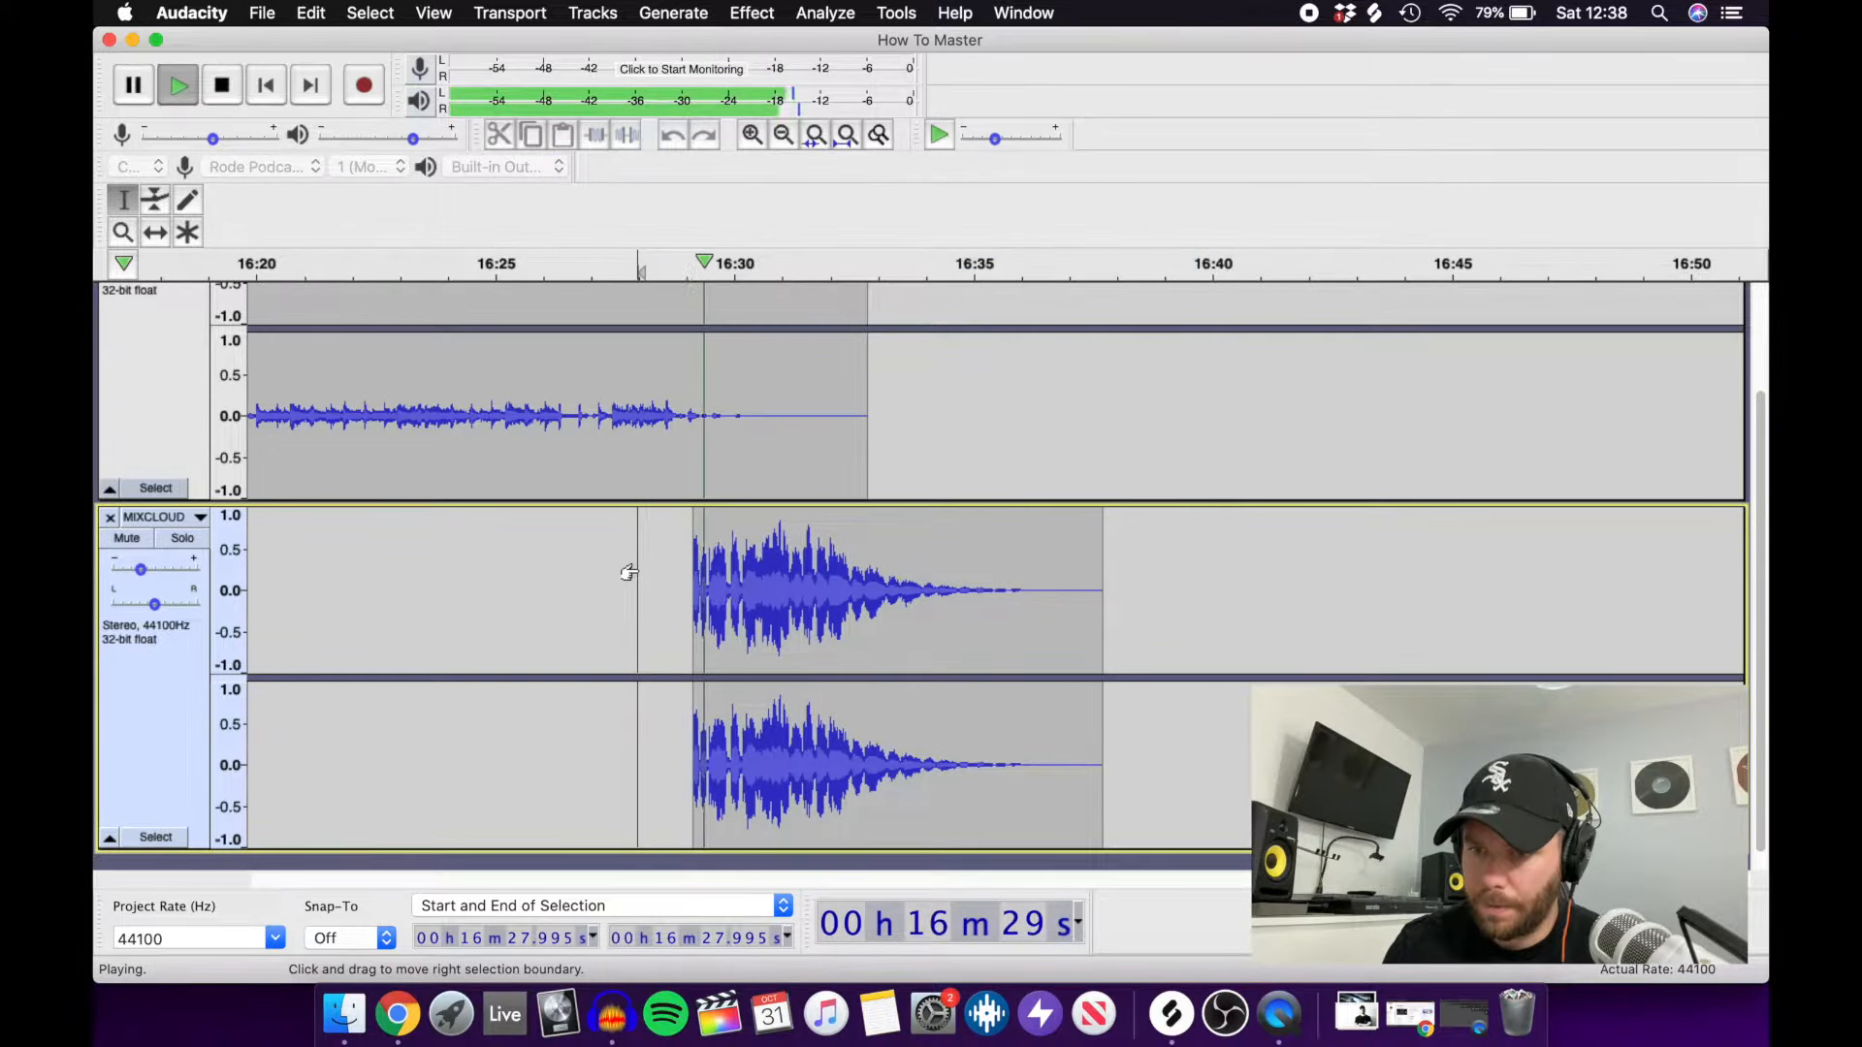
key(space)
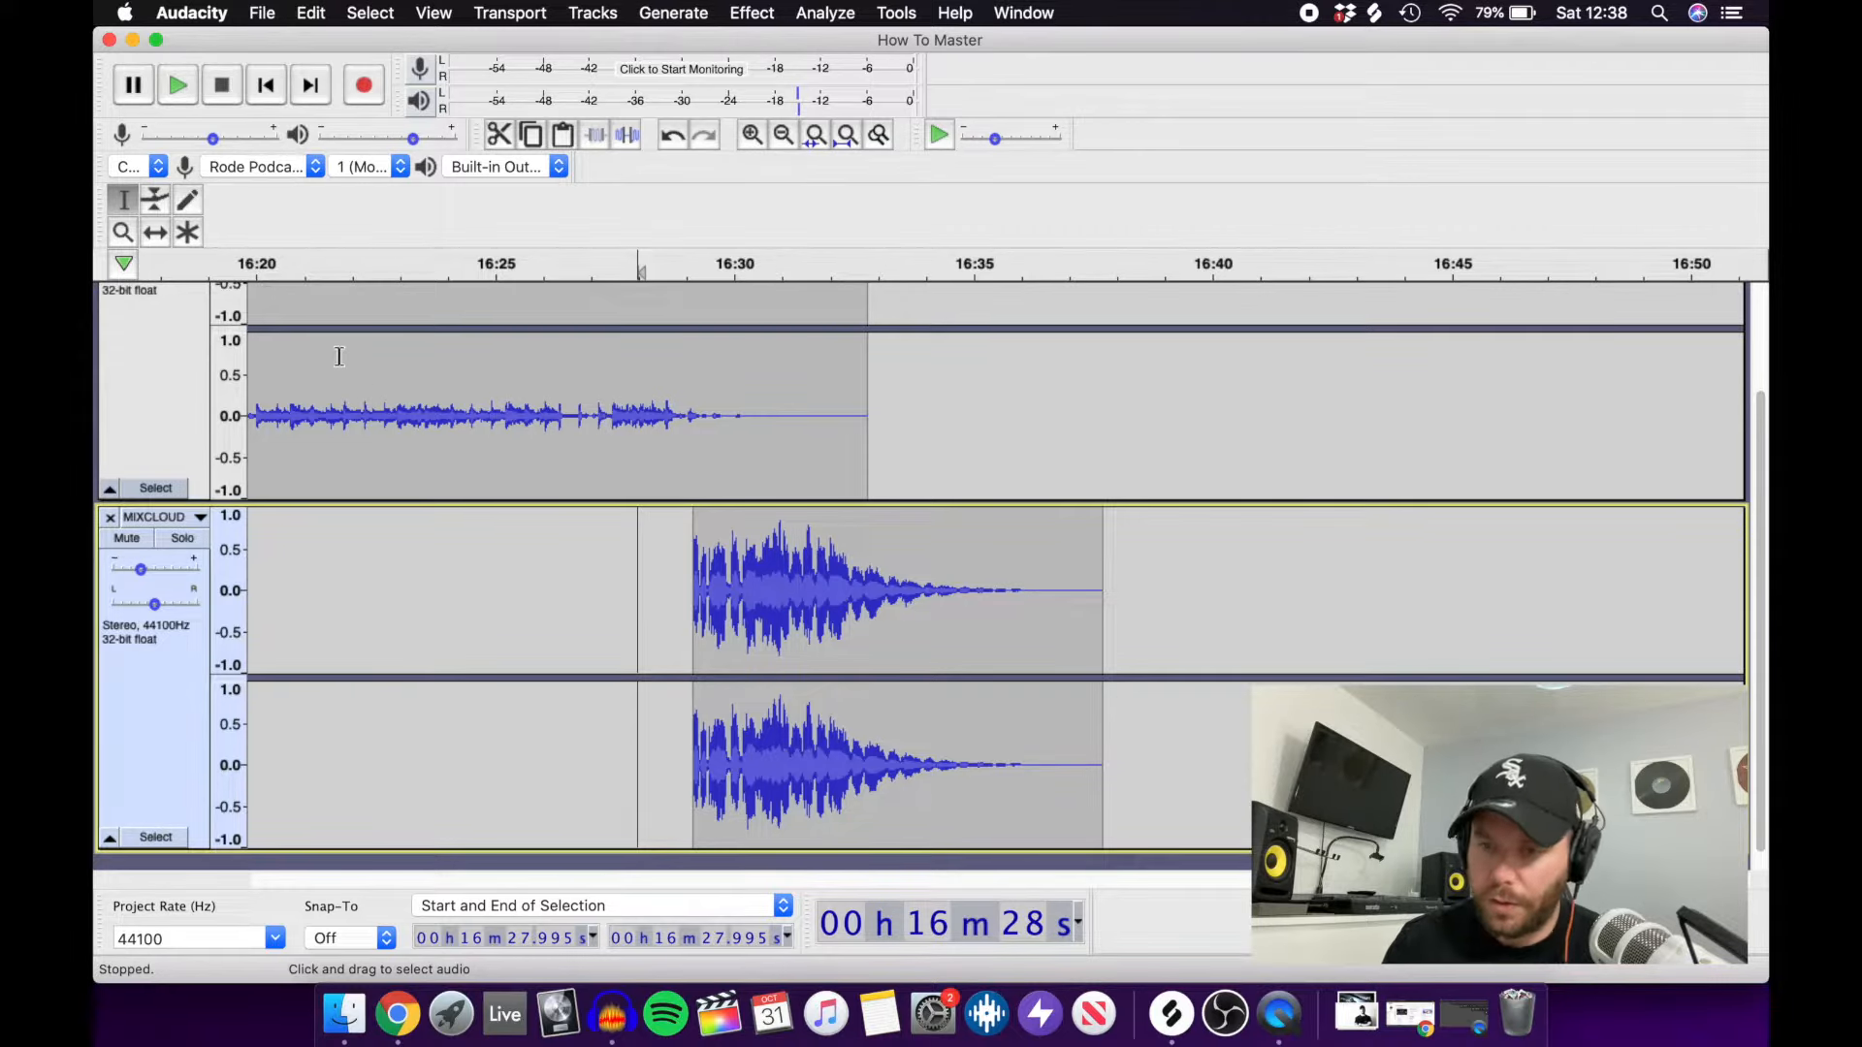
Time-shift the MIXCLOUD clip slightly later so it starts at about 16:29.5.
click(649, 584)
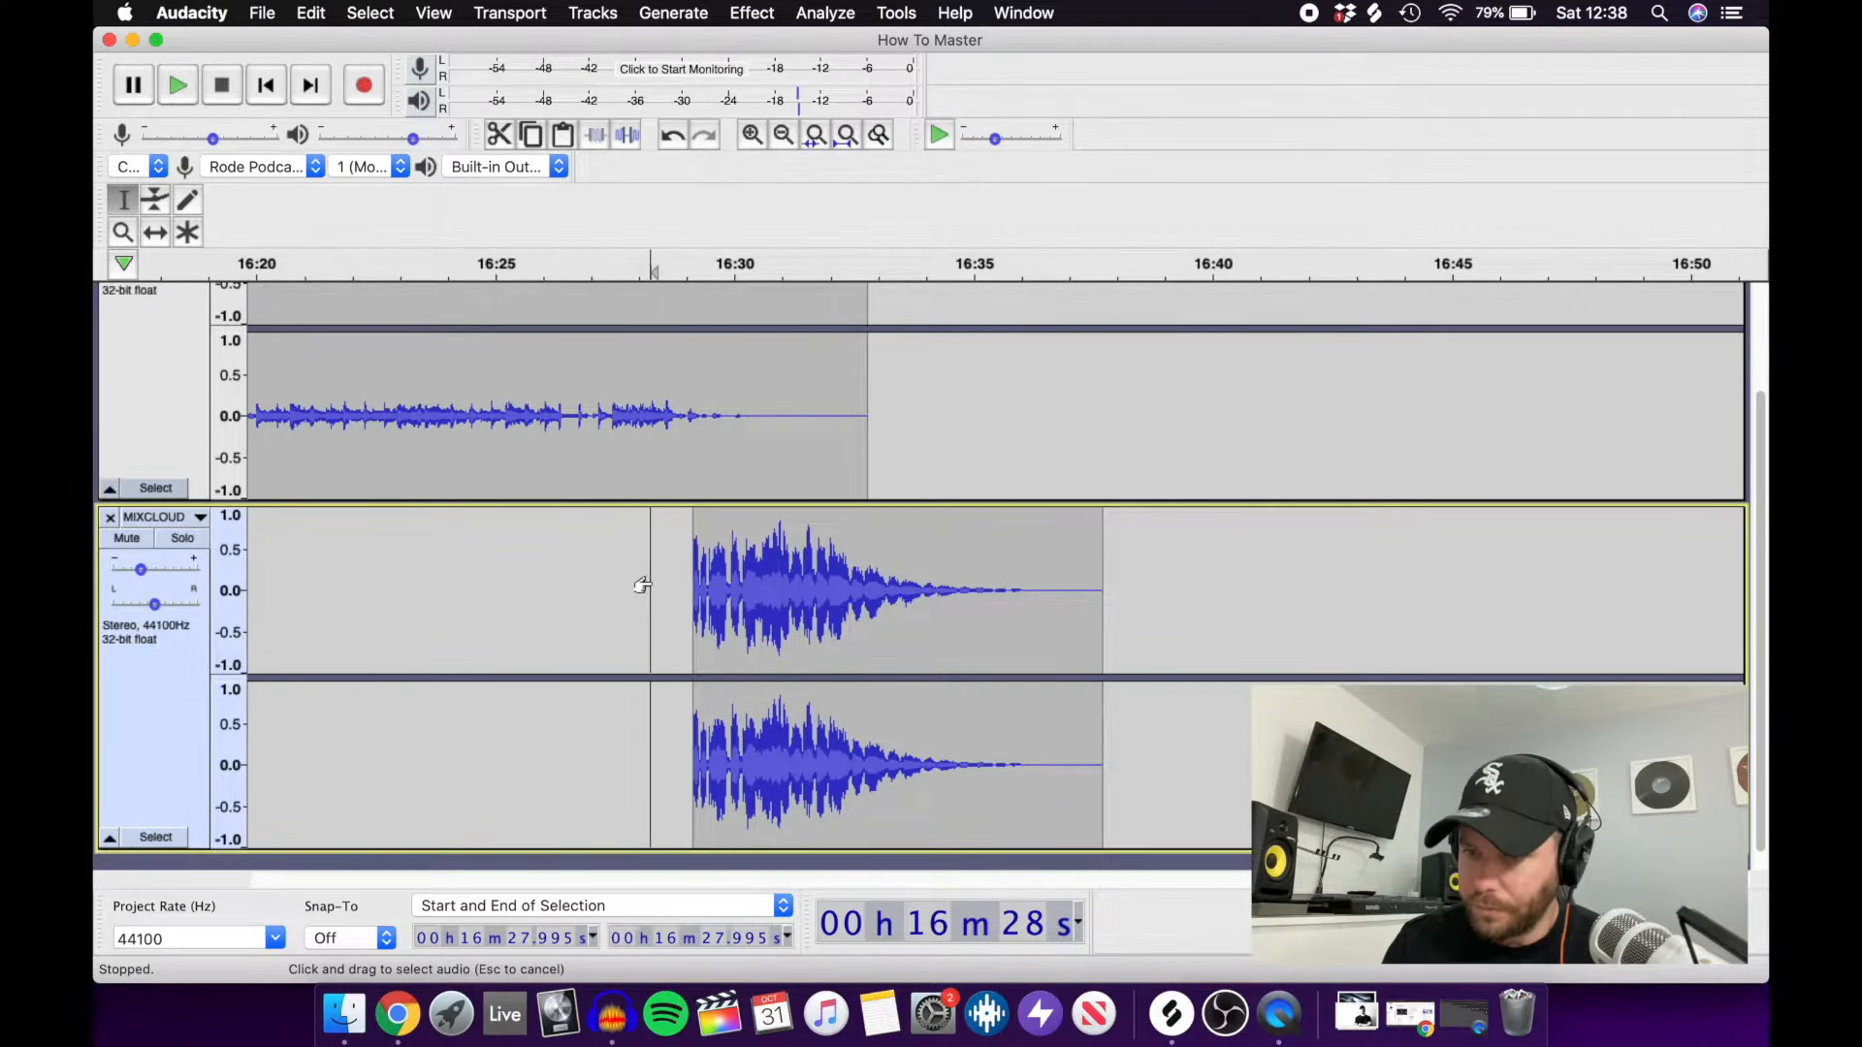
click(752, 135)
key(F5)
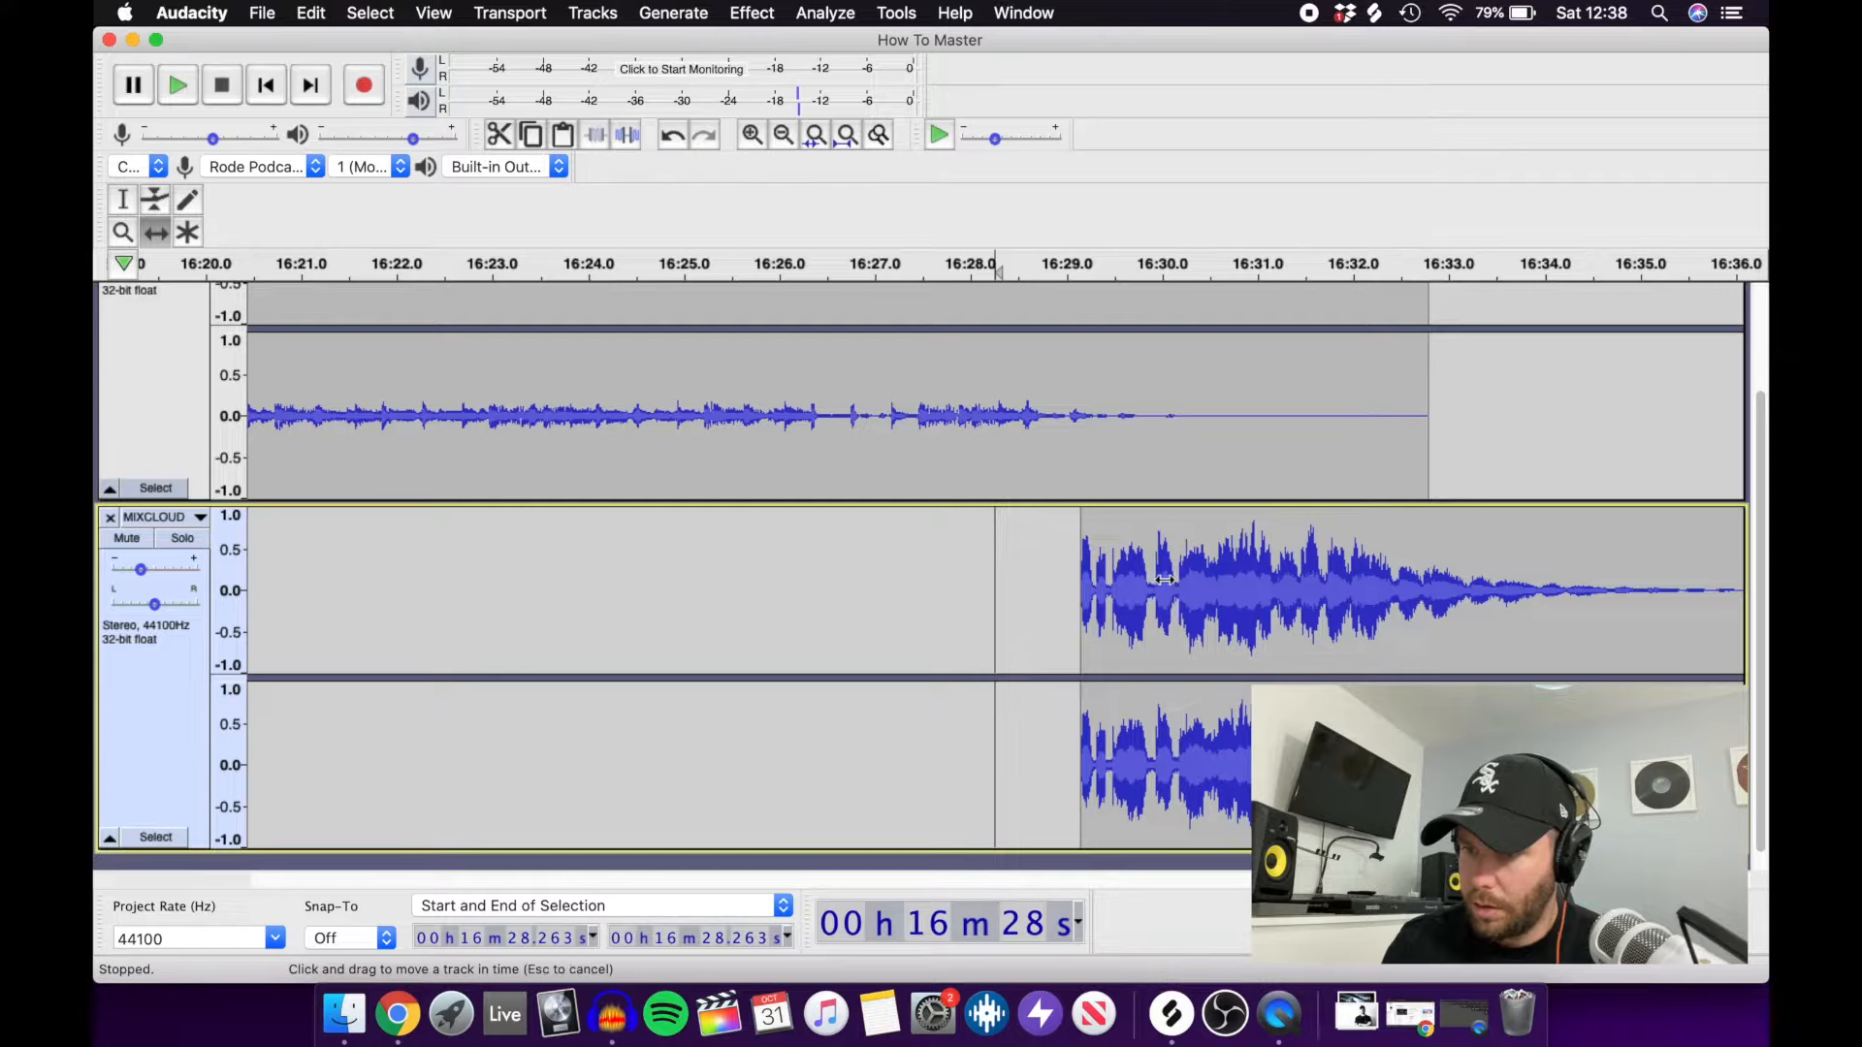
drag(1190, 538, 1194, 579)
Play the ending from about 16:28.26 to check the repositioned MIXCLOUD drop against the echo.
key(space)
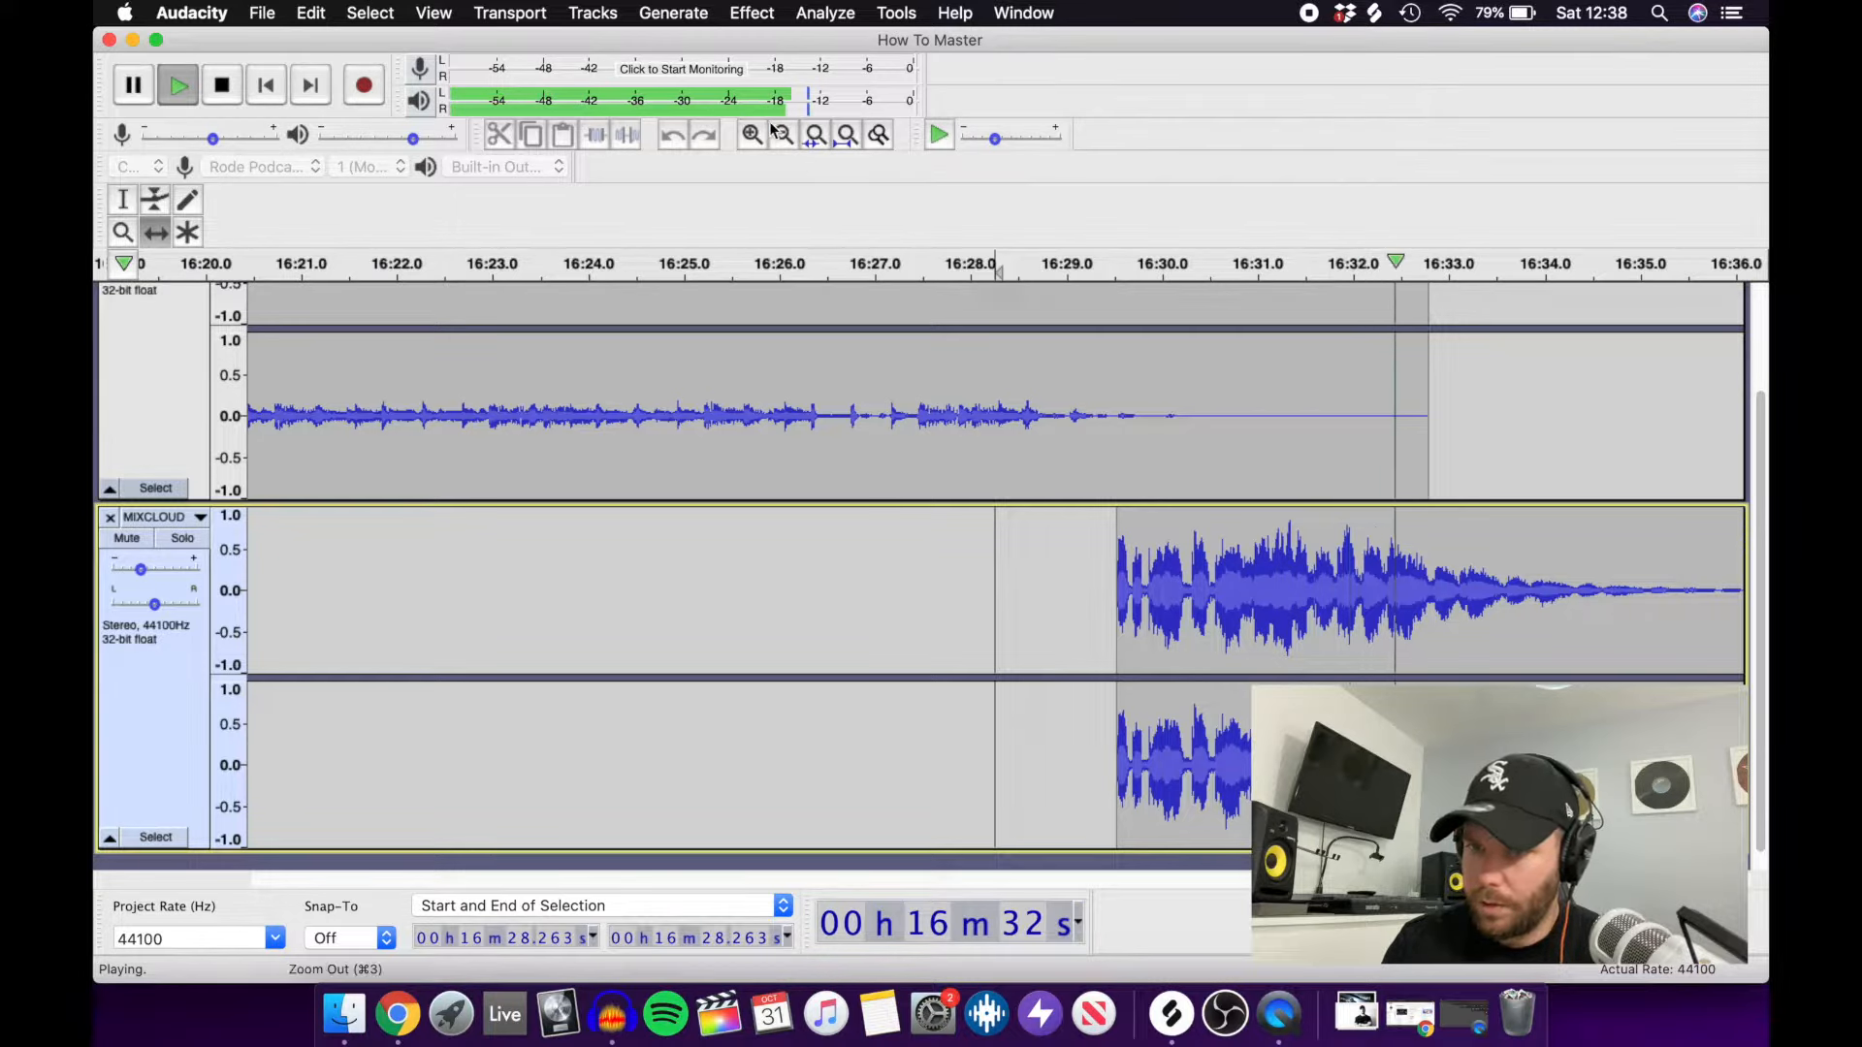
key(super+3)
key(space)
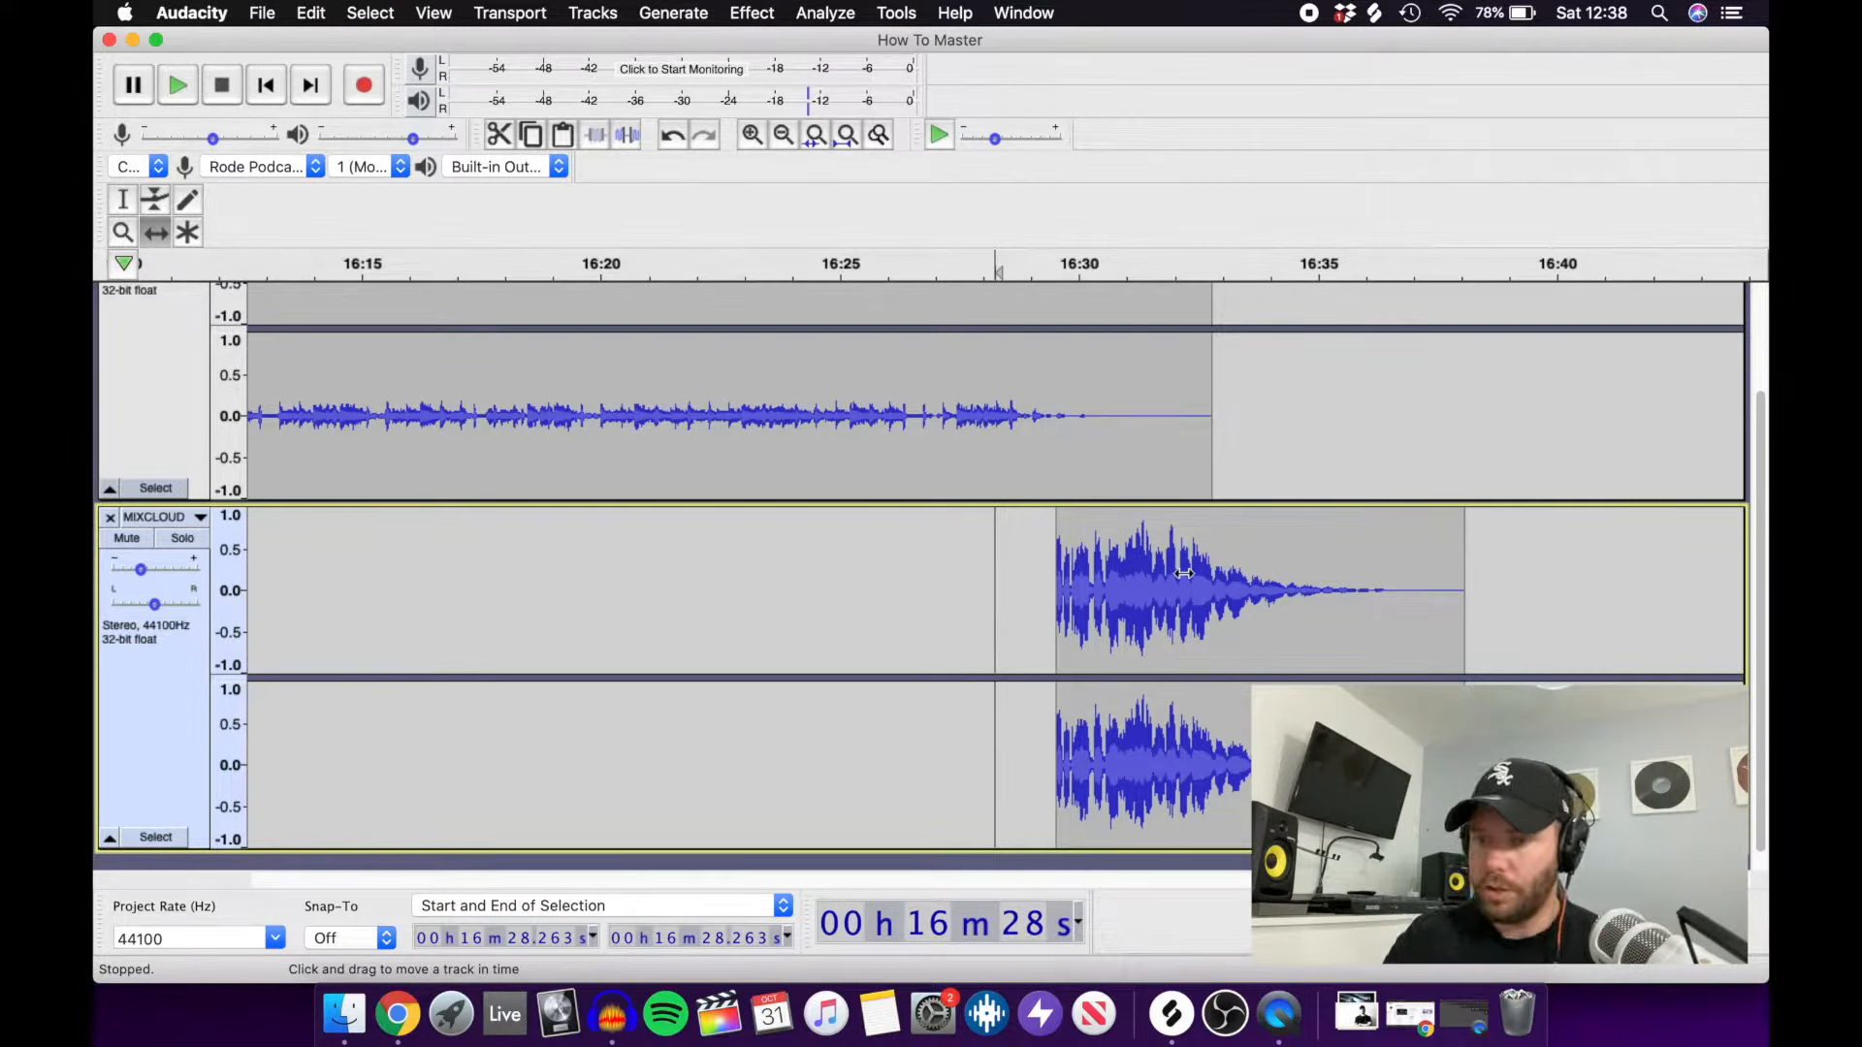
Examine the full mix waveform together with the MIXCLOUD drop at its end.
click(782, 134)
click(782, 135)
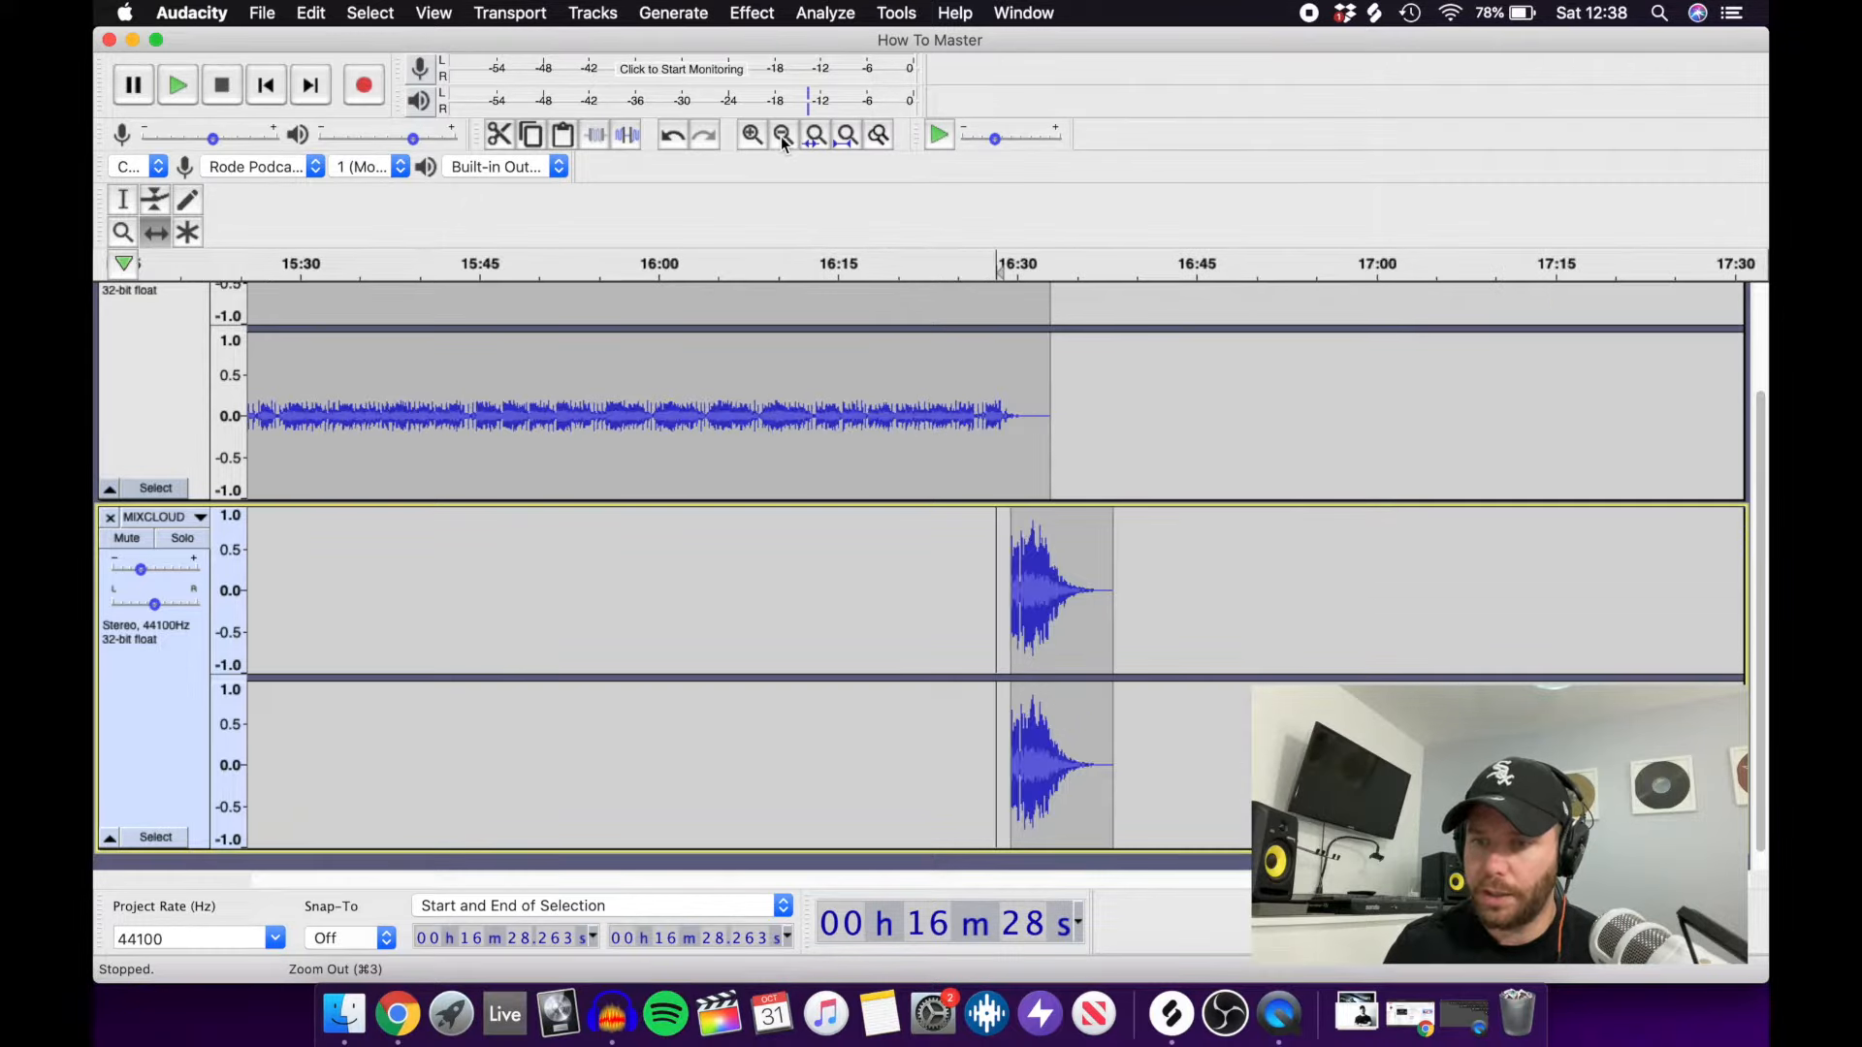
click(783, 135)
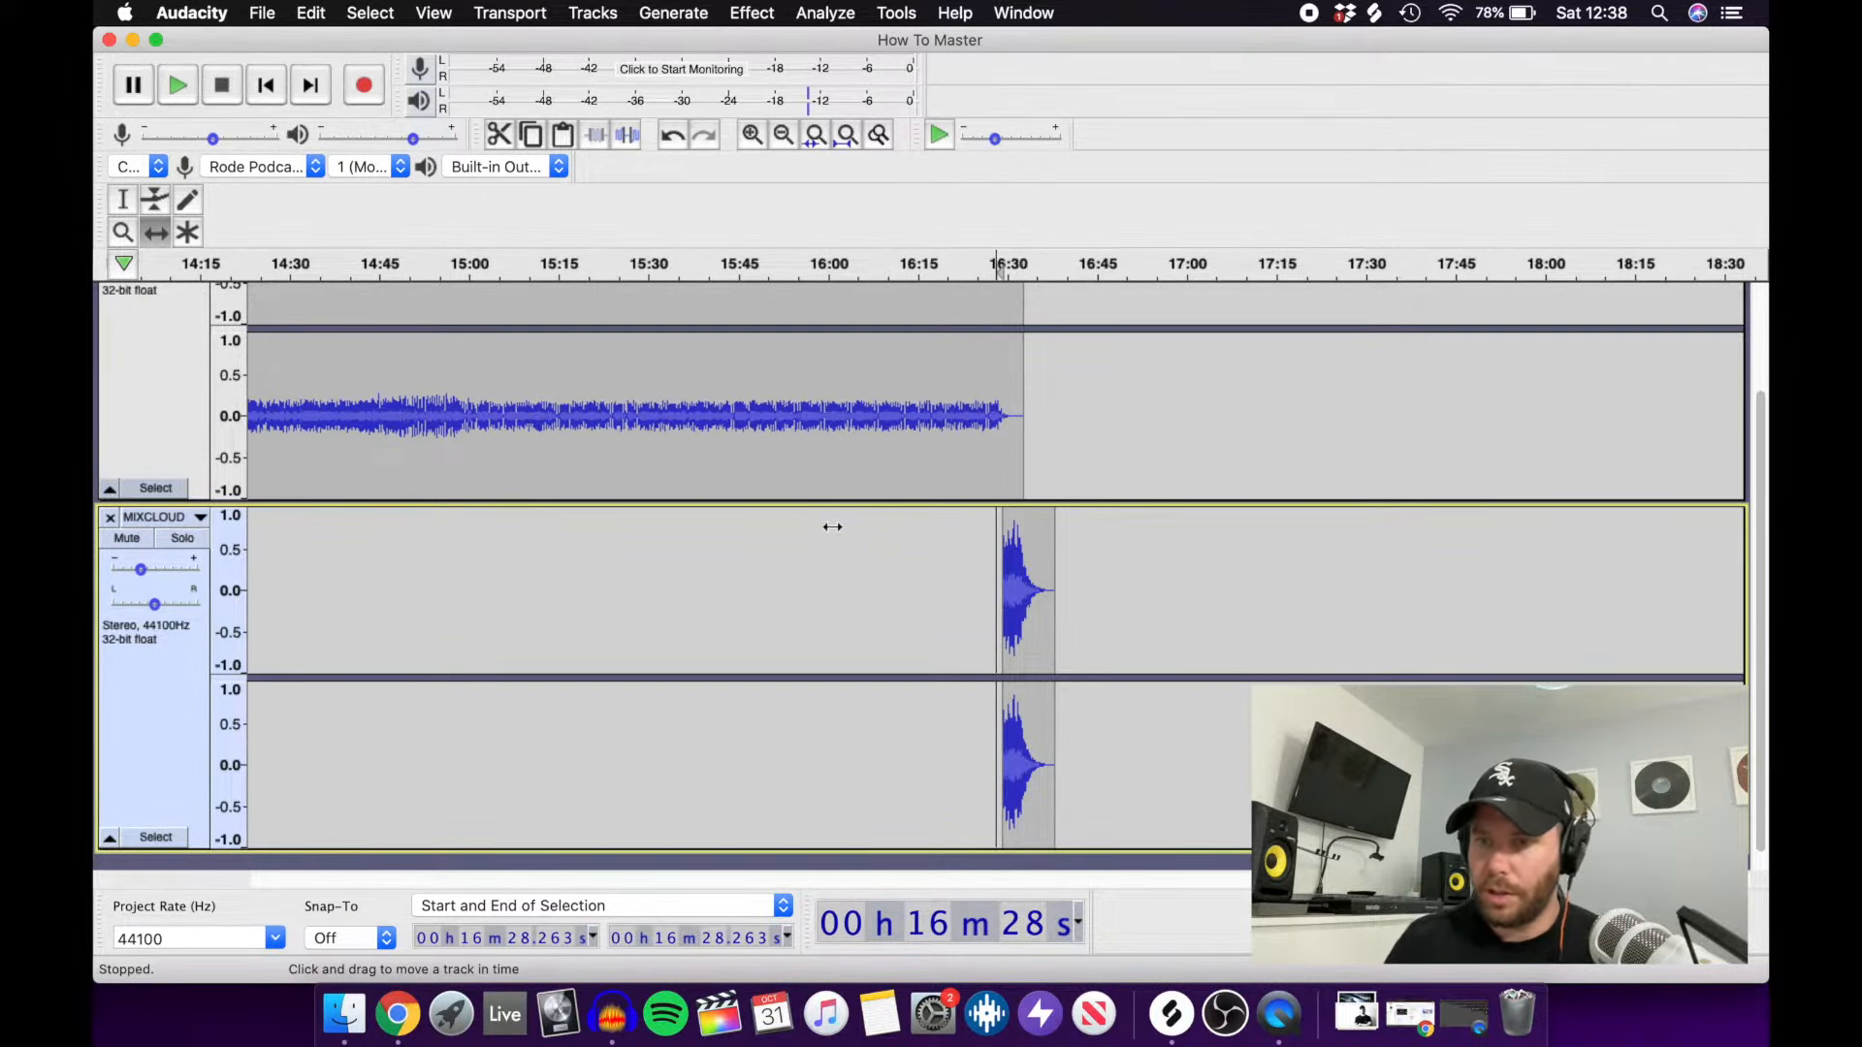
click(782, 133)
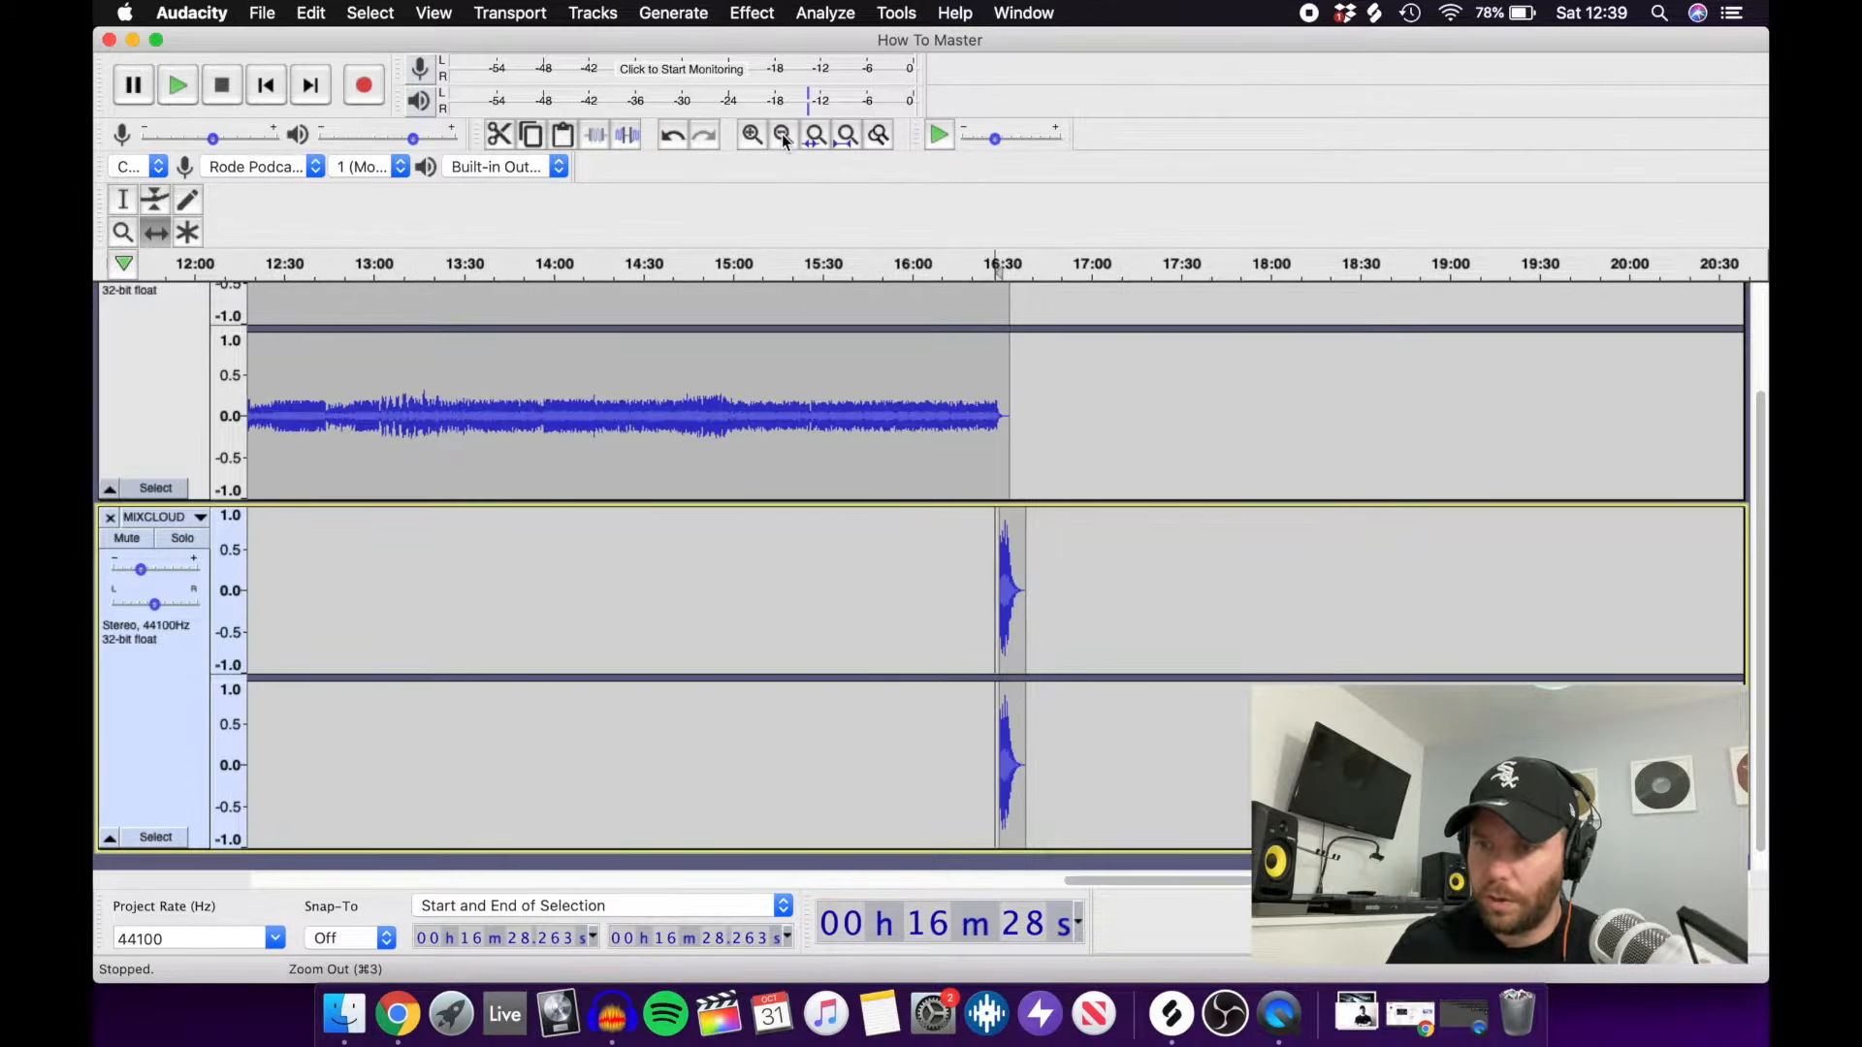
click(781, 134)
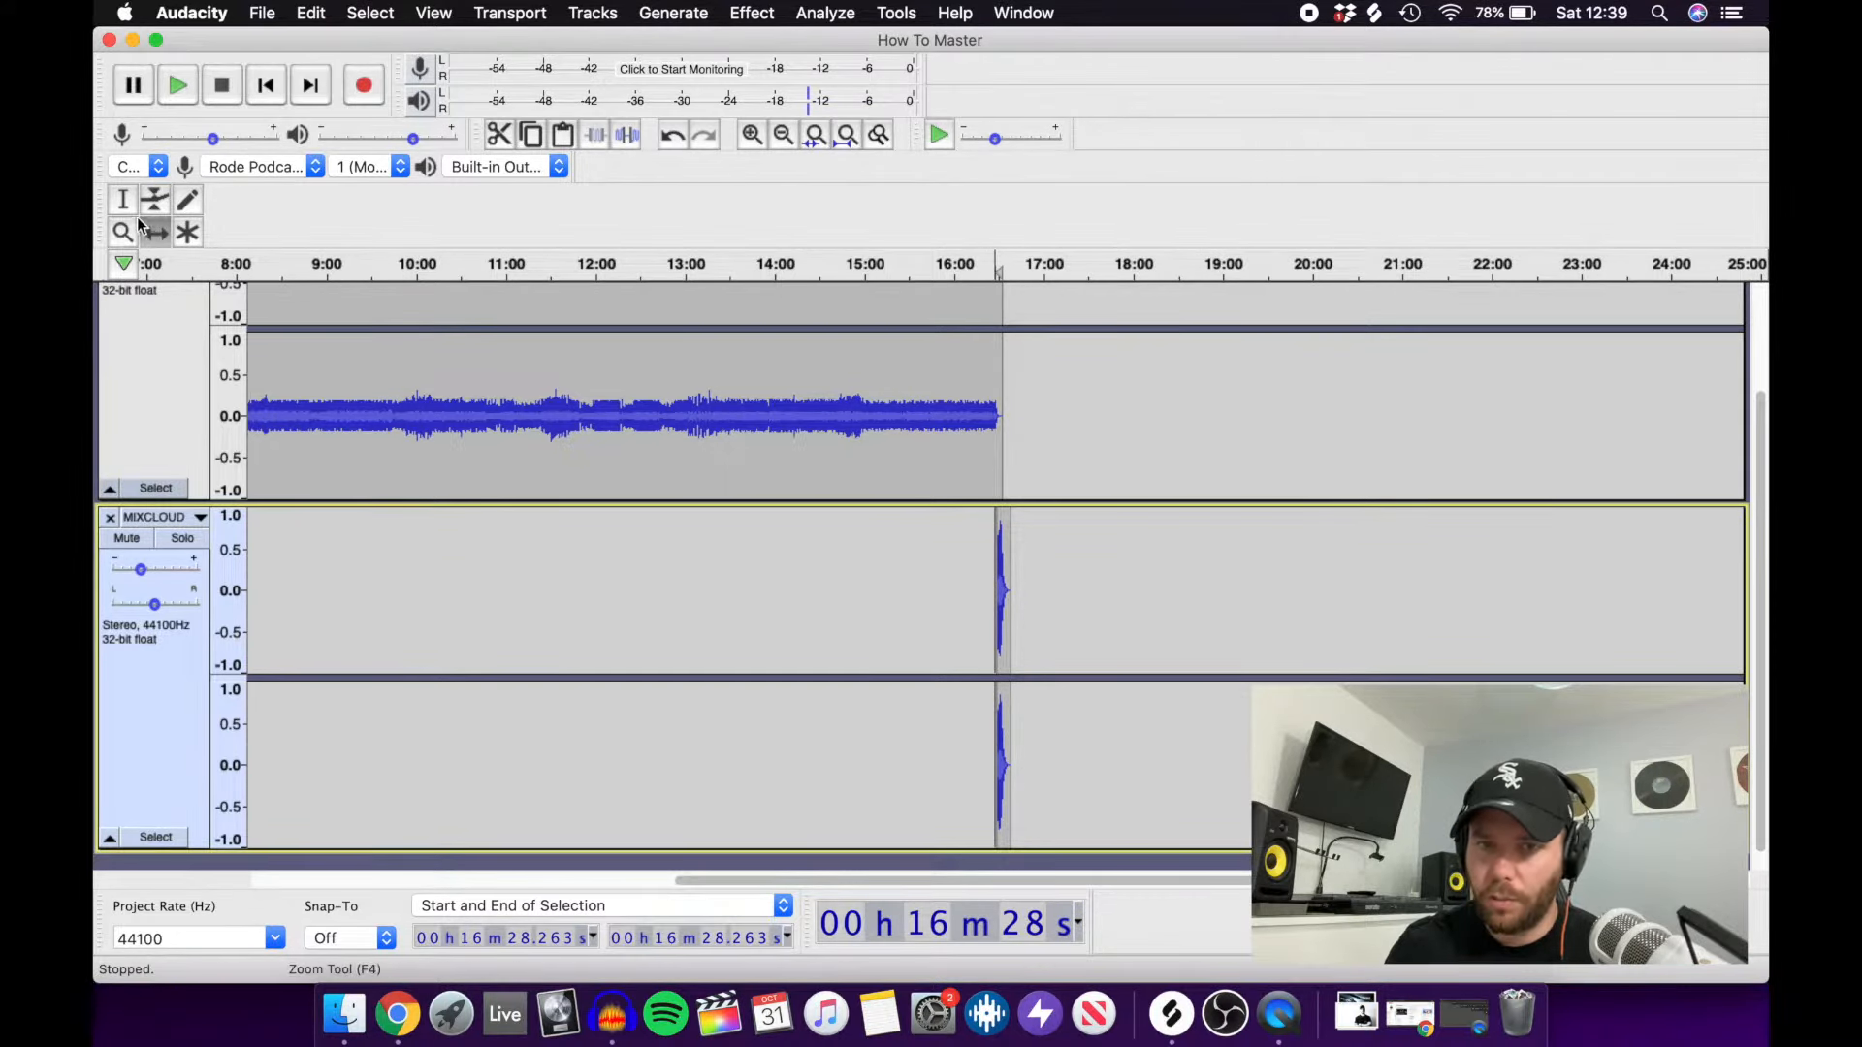
key(F1)
click(1004, 404)
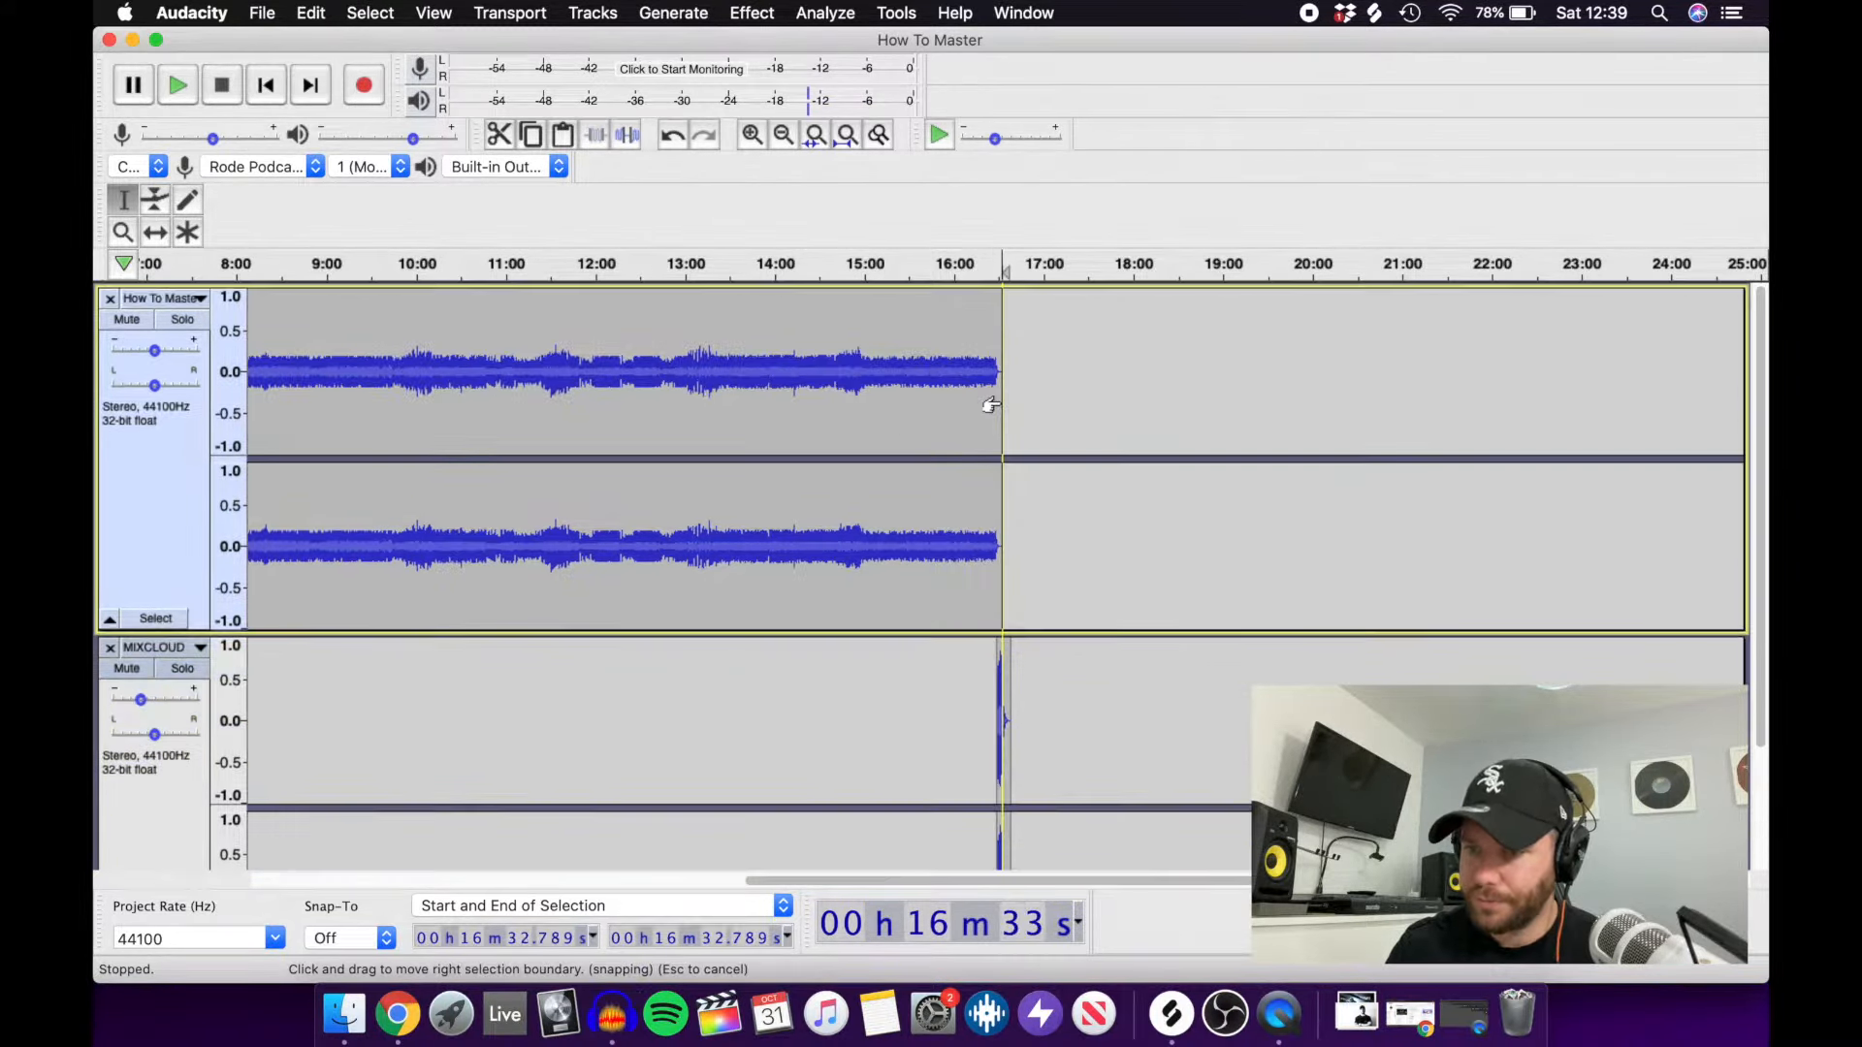
click(749, 136)
click(749, 136)
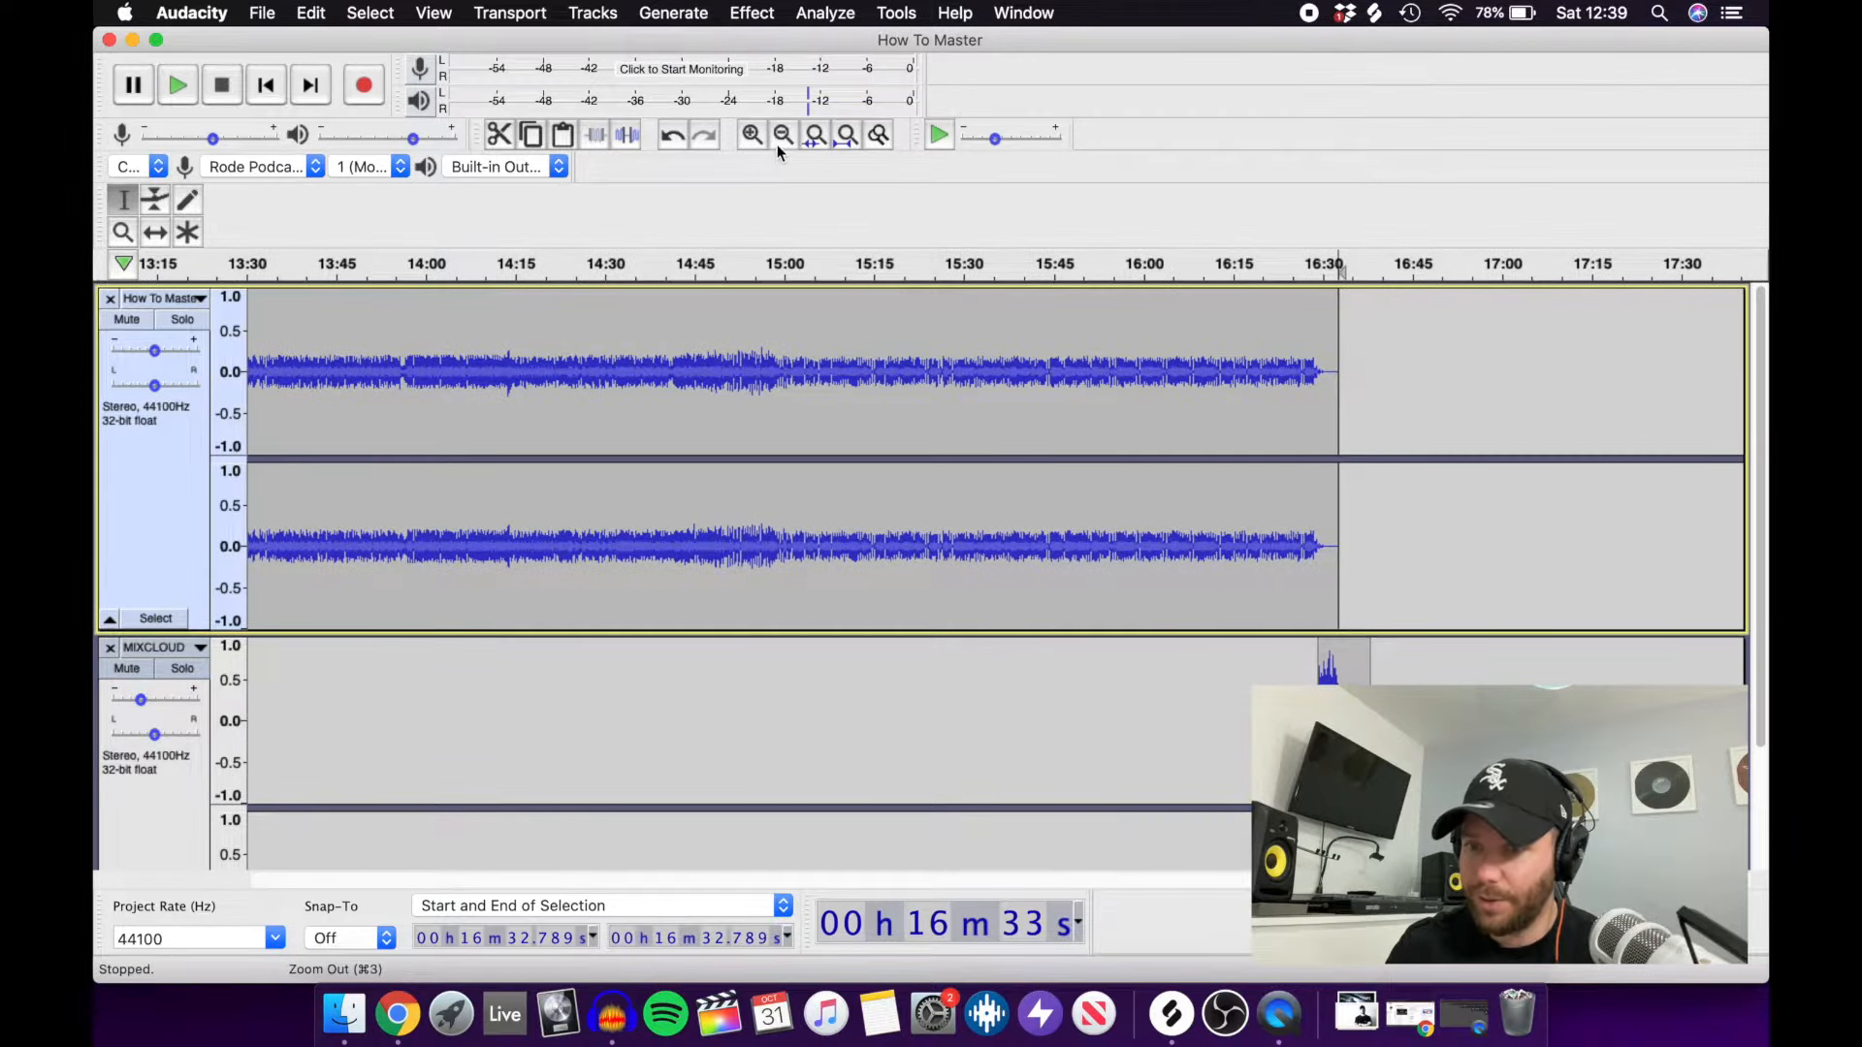
click(780, 135)
click(776, 144)
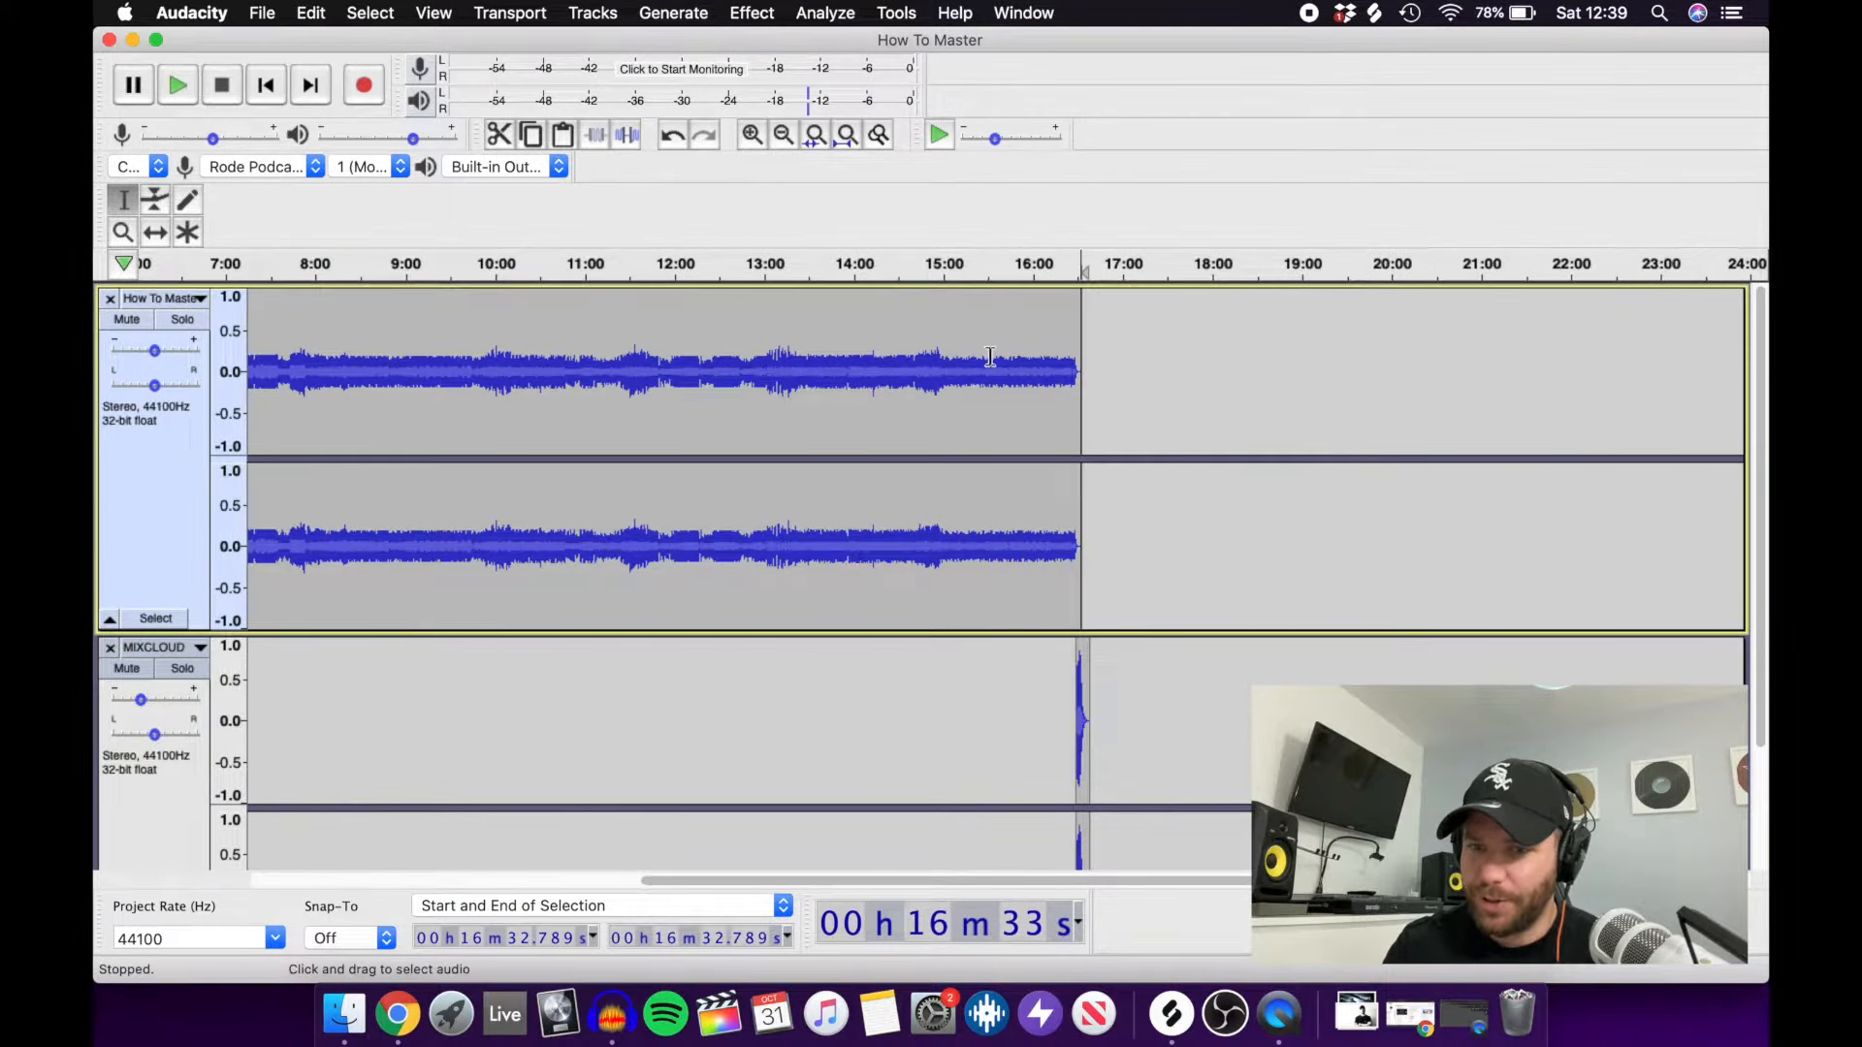
click(553, 387)
click(784, 135)
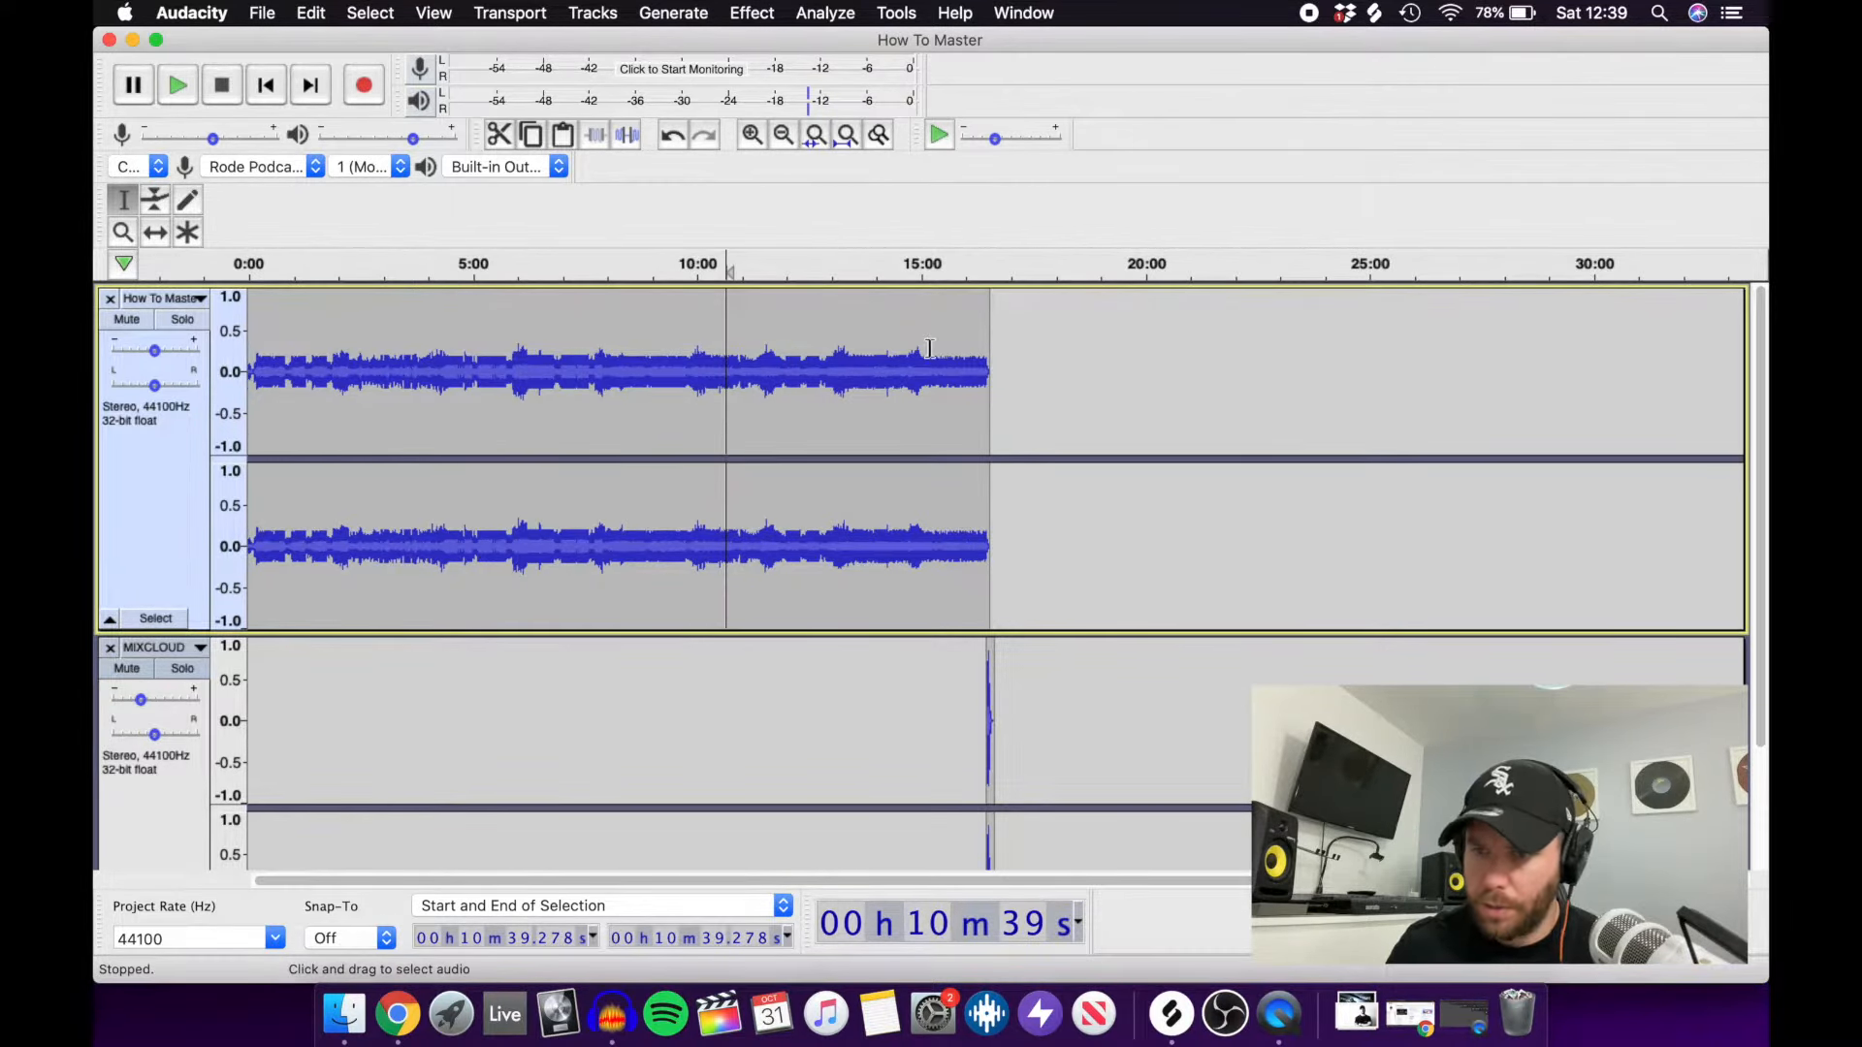
Select the whole mix track and normalize its peak amplitude to 0 dB with DC offset removal enabled.
mouse_move(155, 354)
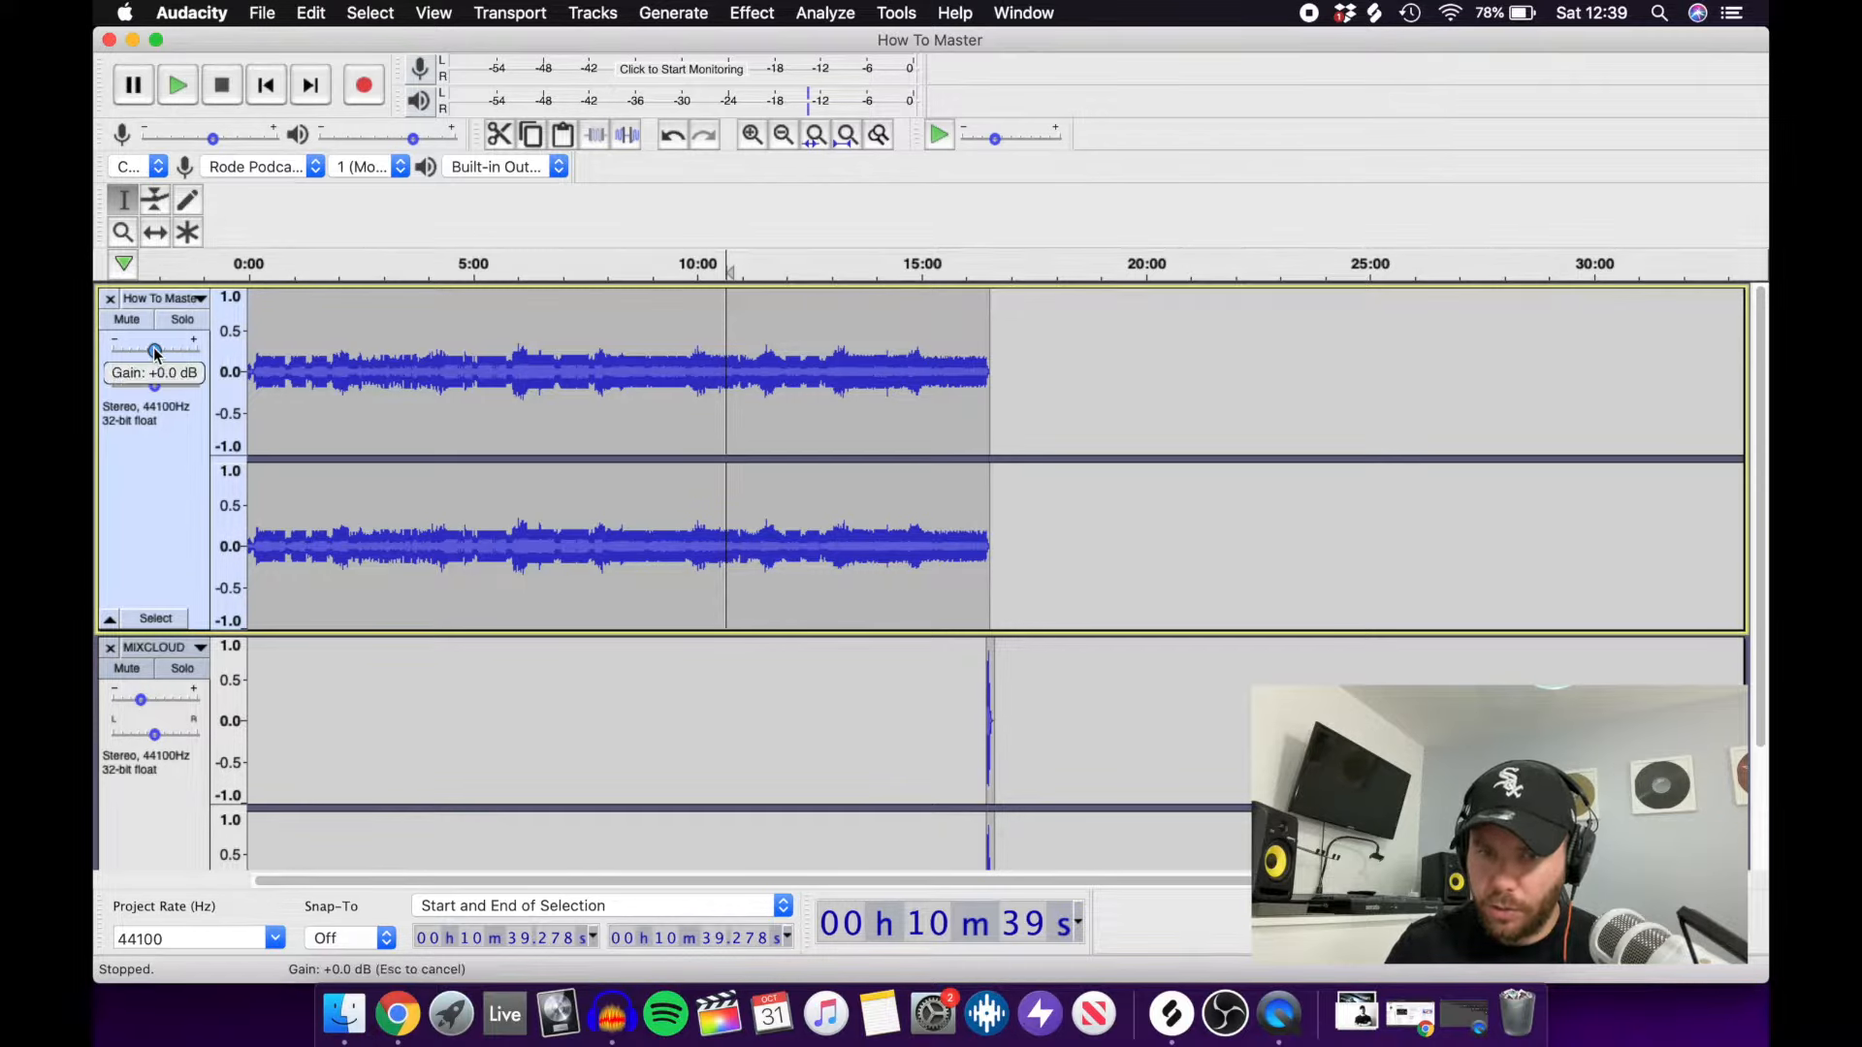
mouse_move(155, 390)
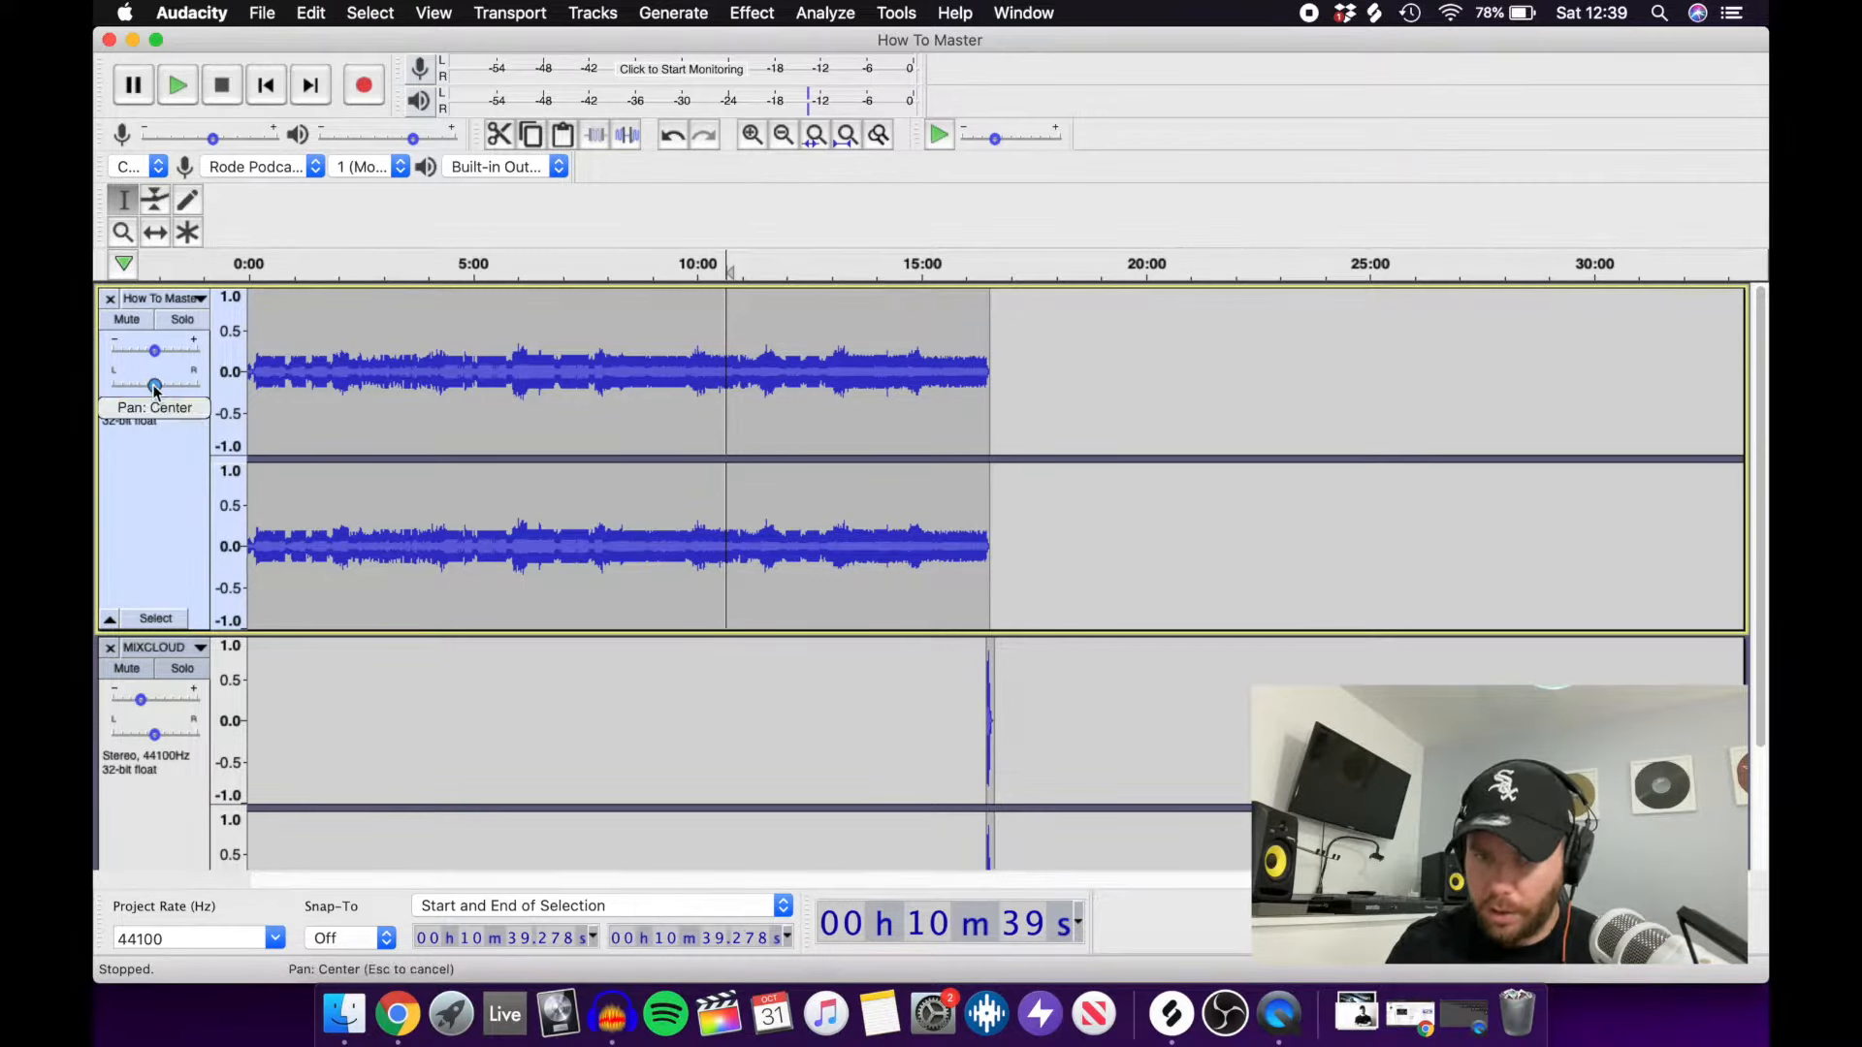
click(990, 415)
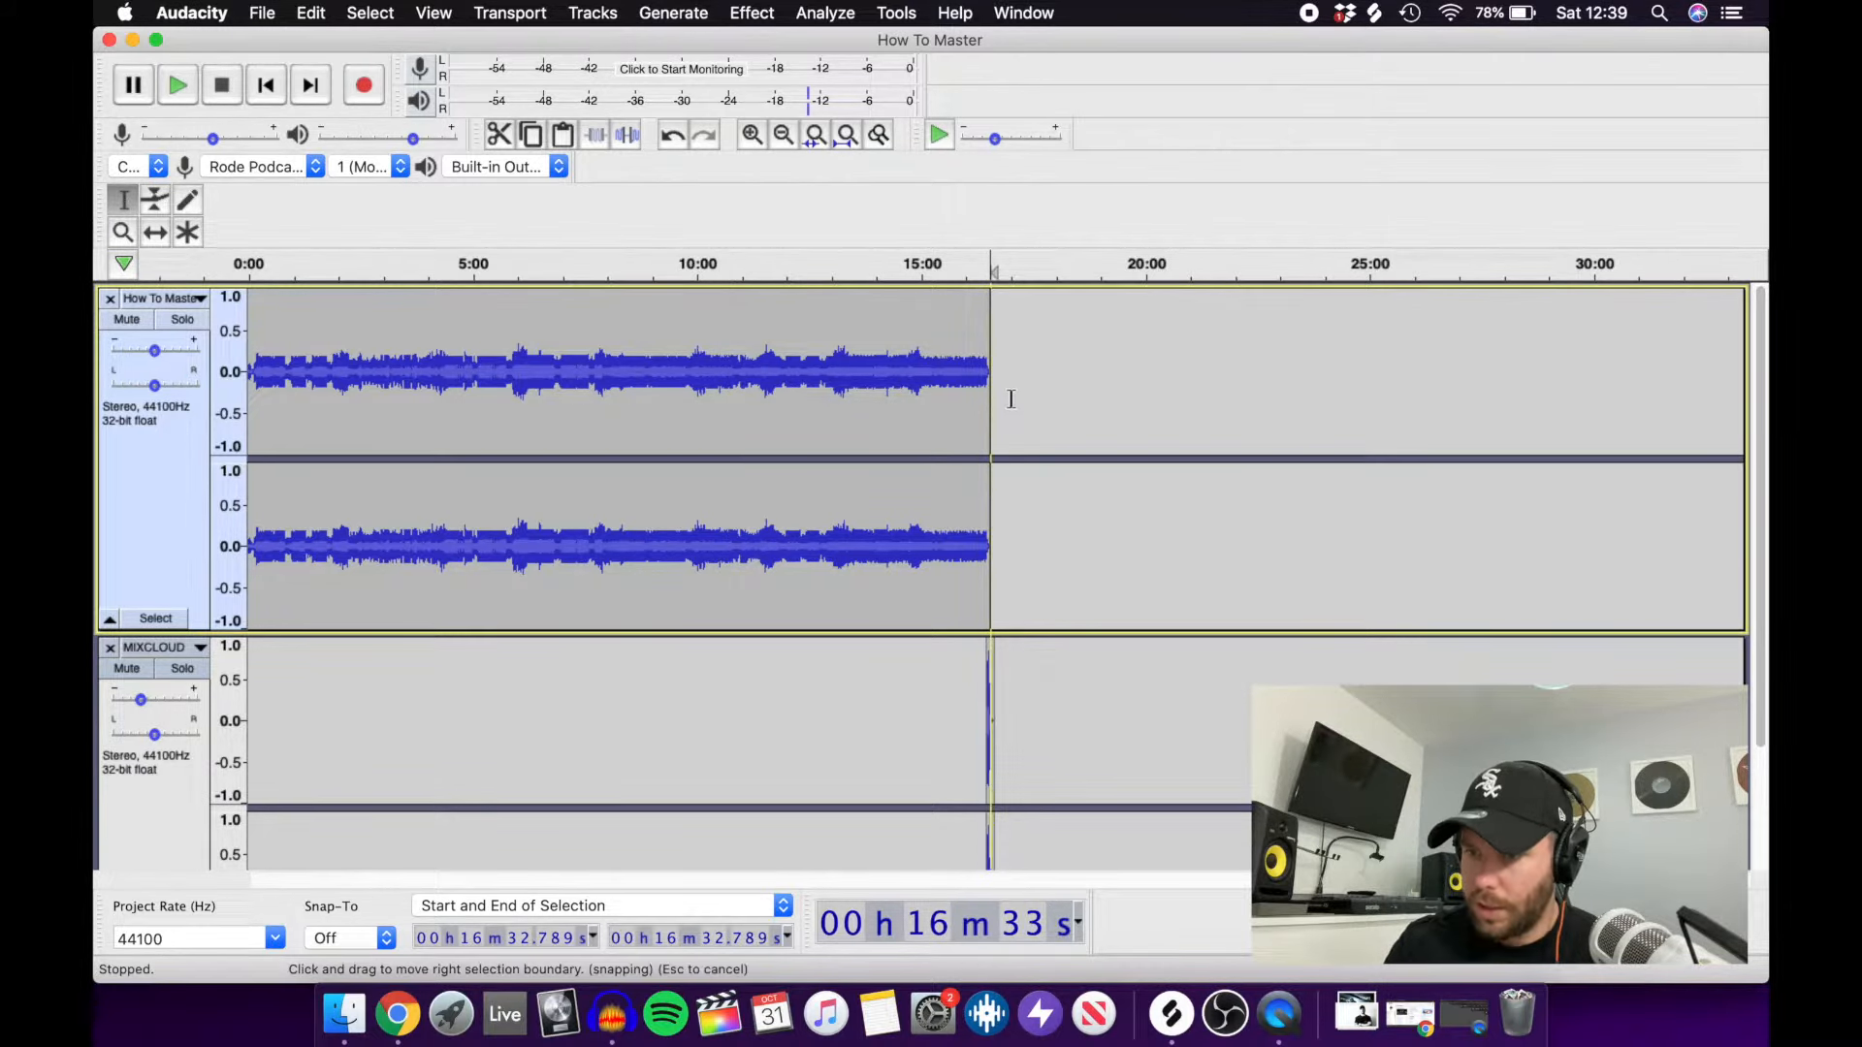
drag(994, 399, 95, 388)
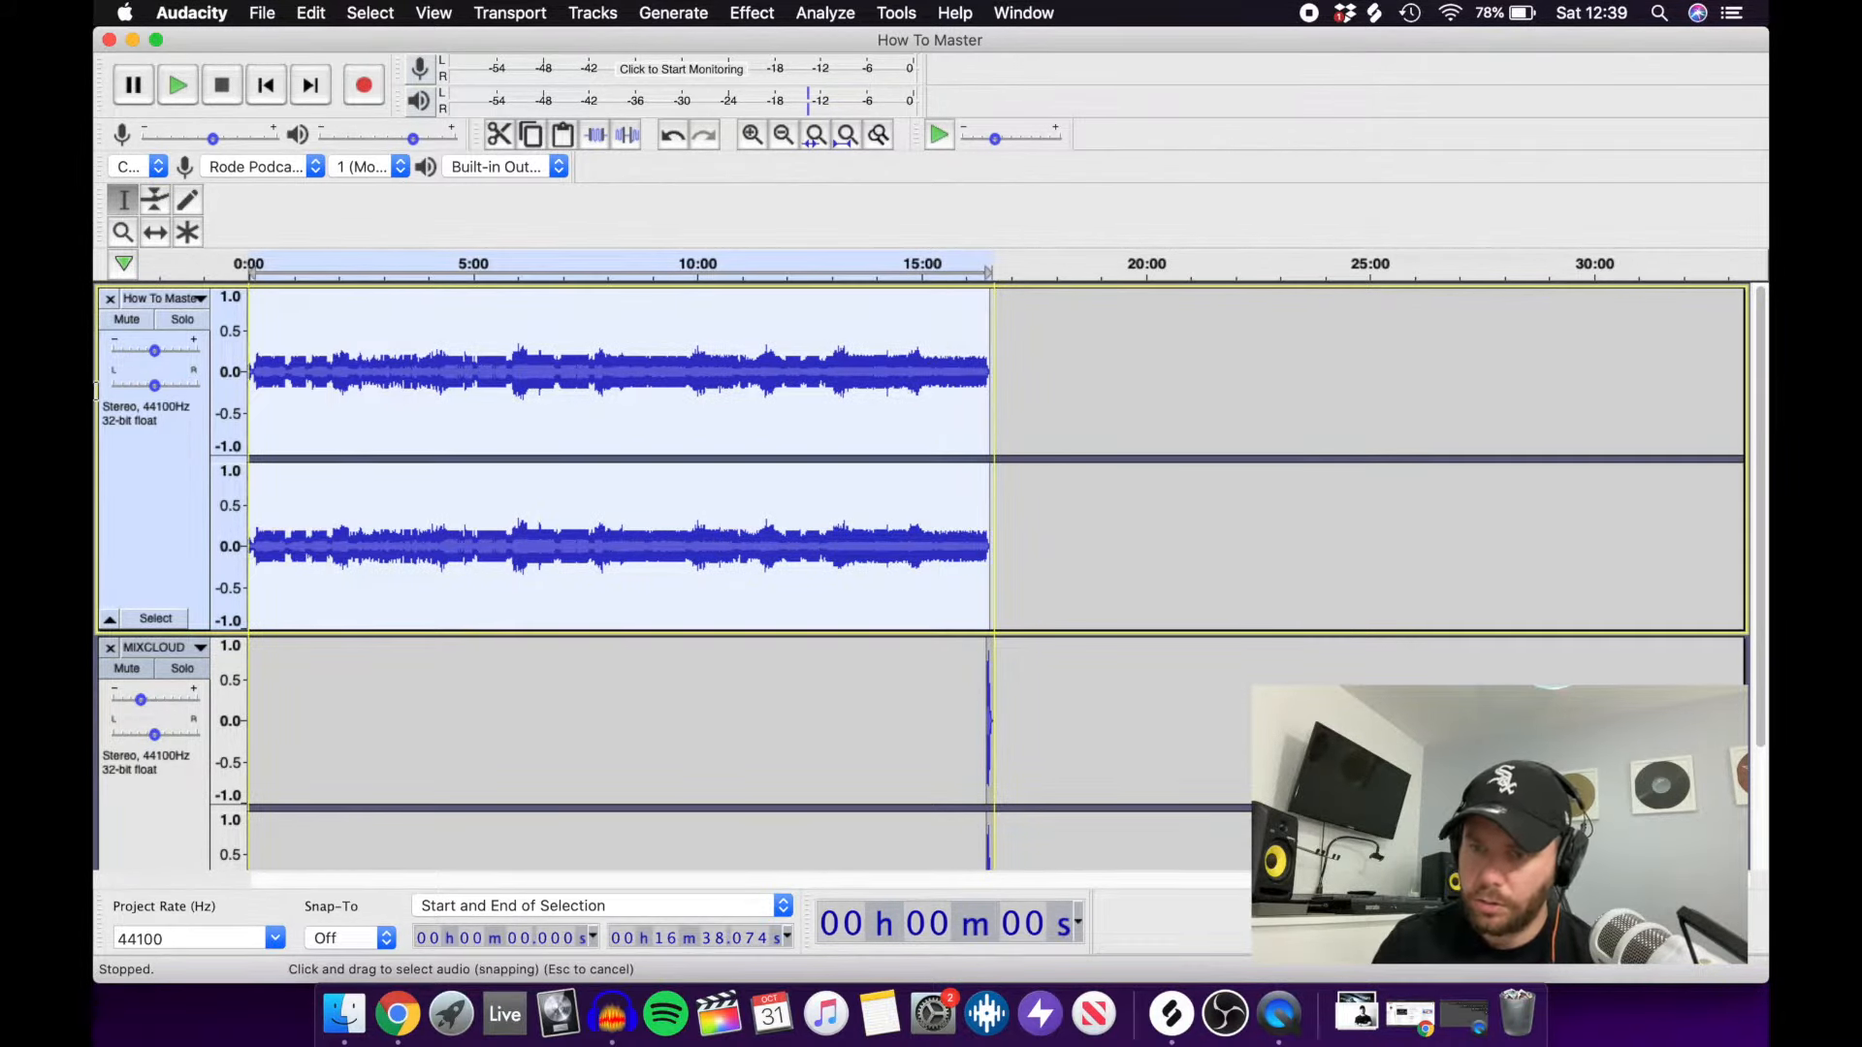
click(744, 13)
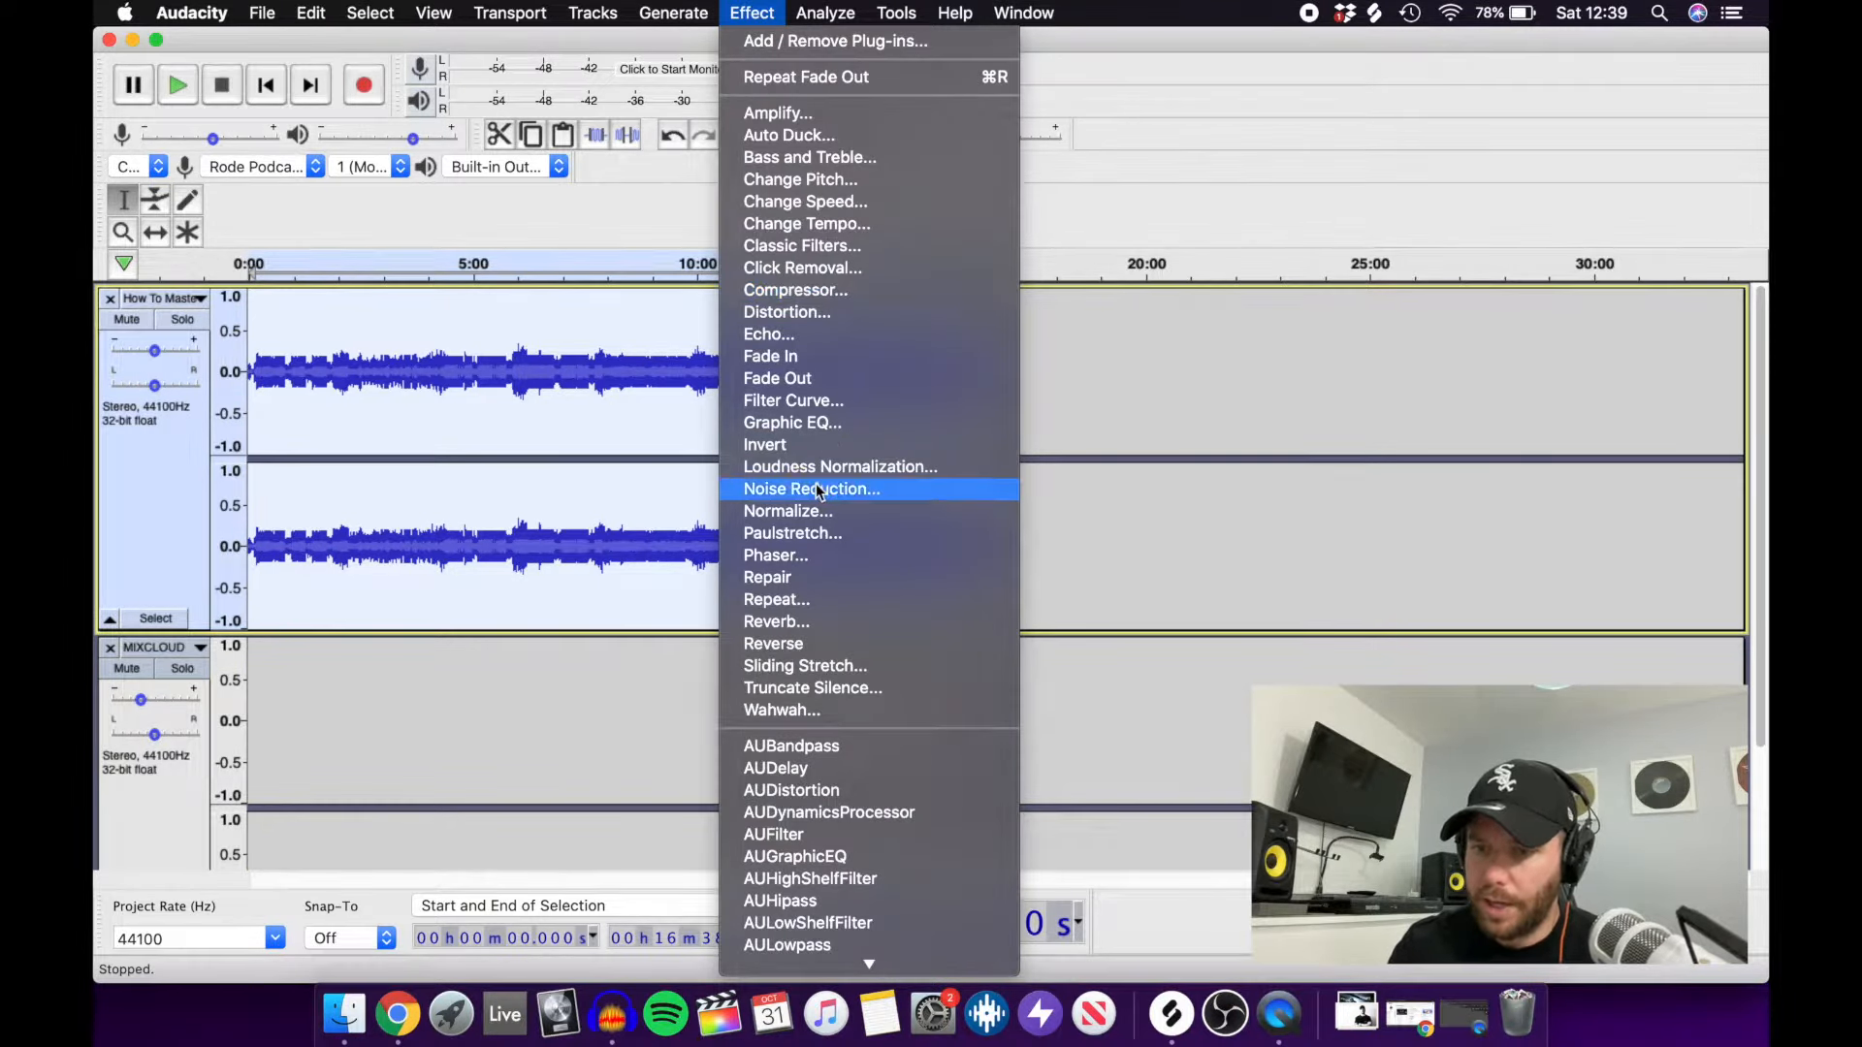
click(812, 512)
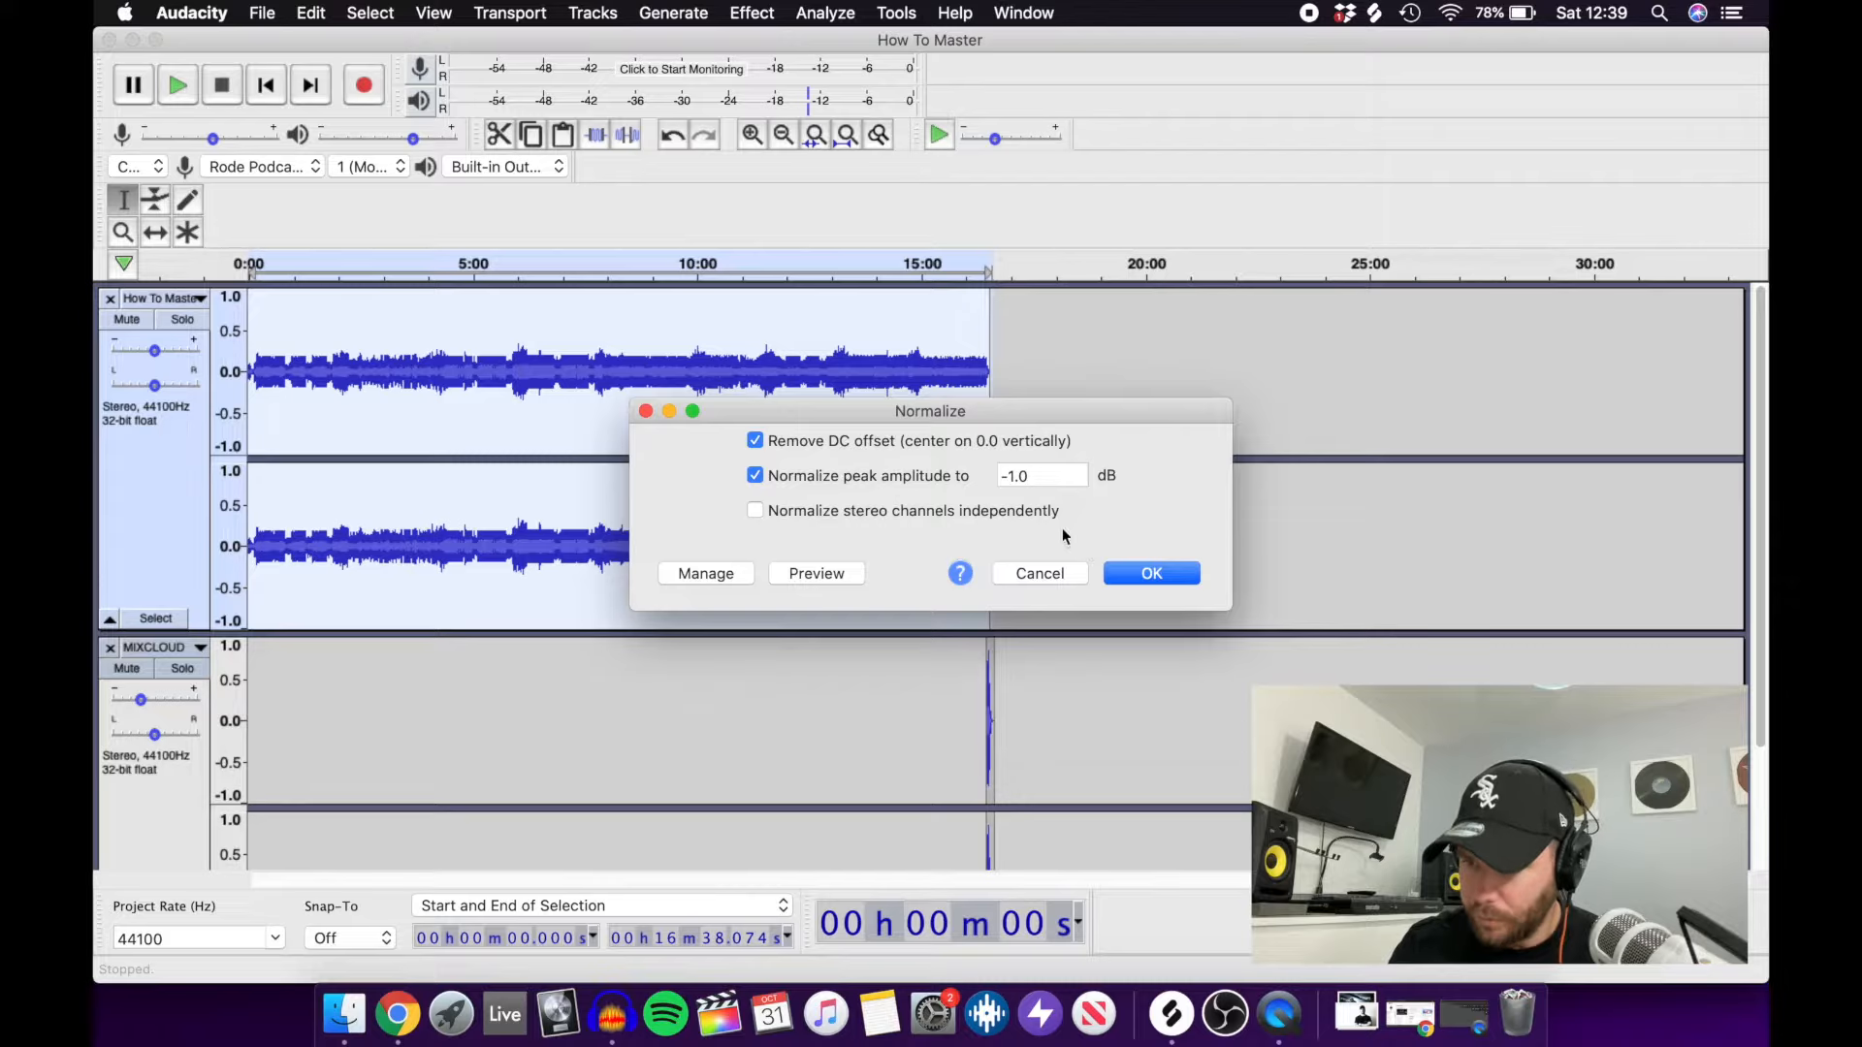
click(1017, 480)
key(BackSpace)
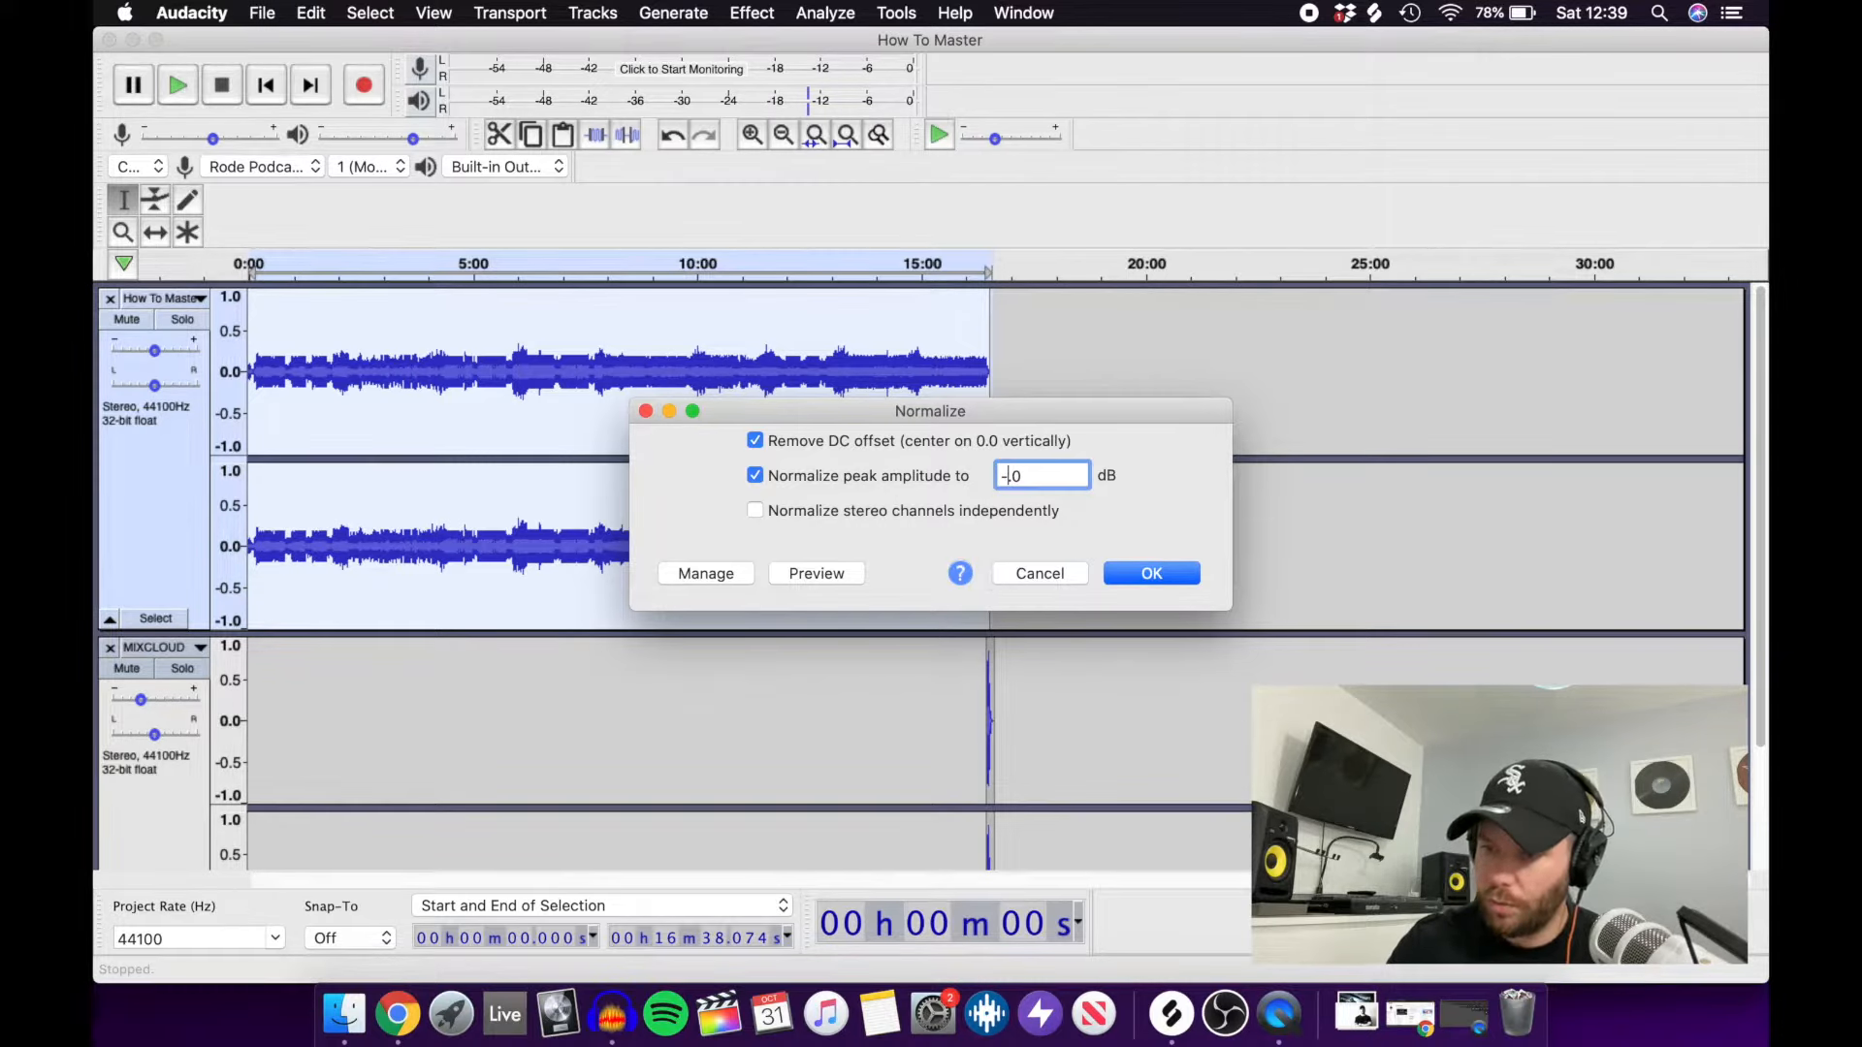
text(0)
click(1152, 574)
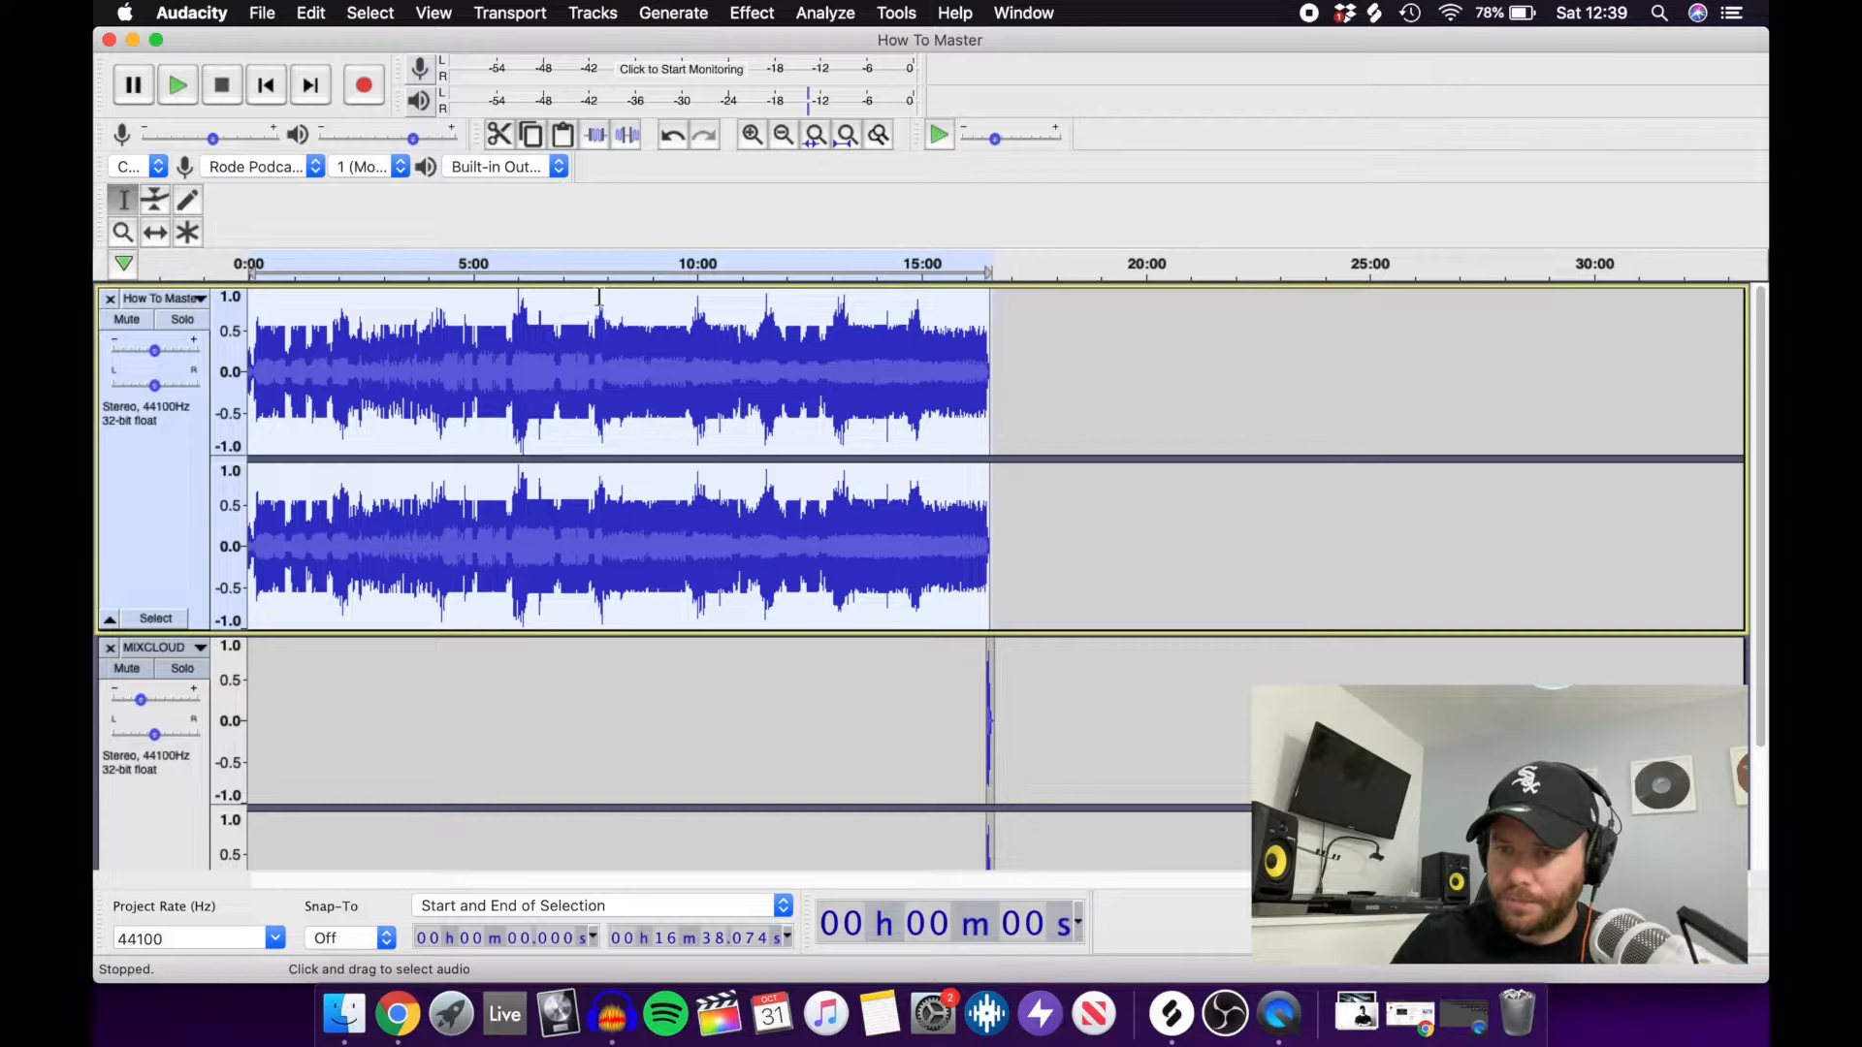
Examine the loudest peaks around 6:00 in the normalized mix and play briefly from about 6:01 to check the level.
click(516, 302)
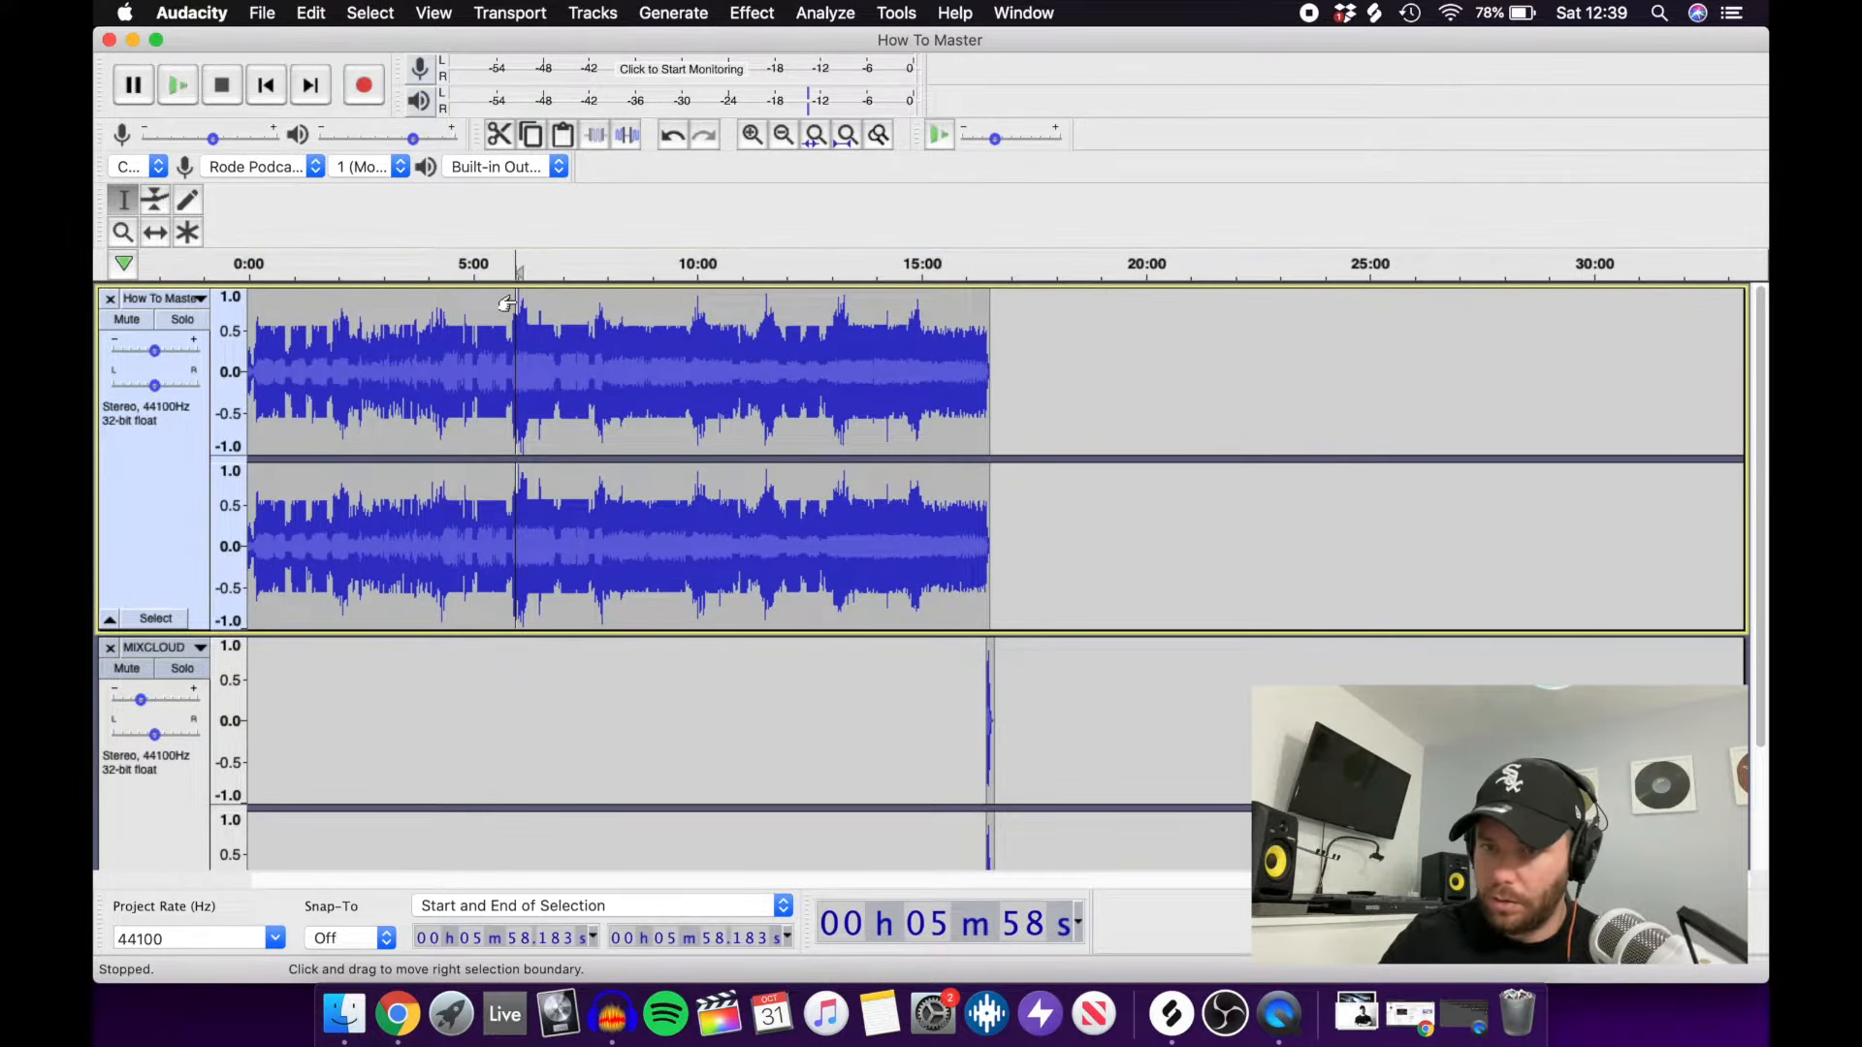
click(752, 134)
click(752, 134)
click(753, 134)
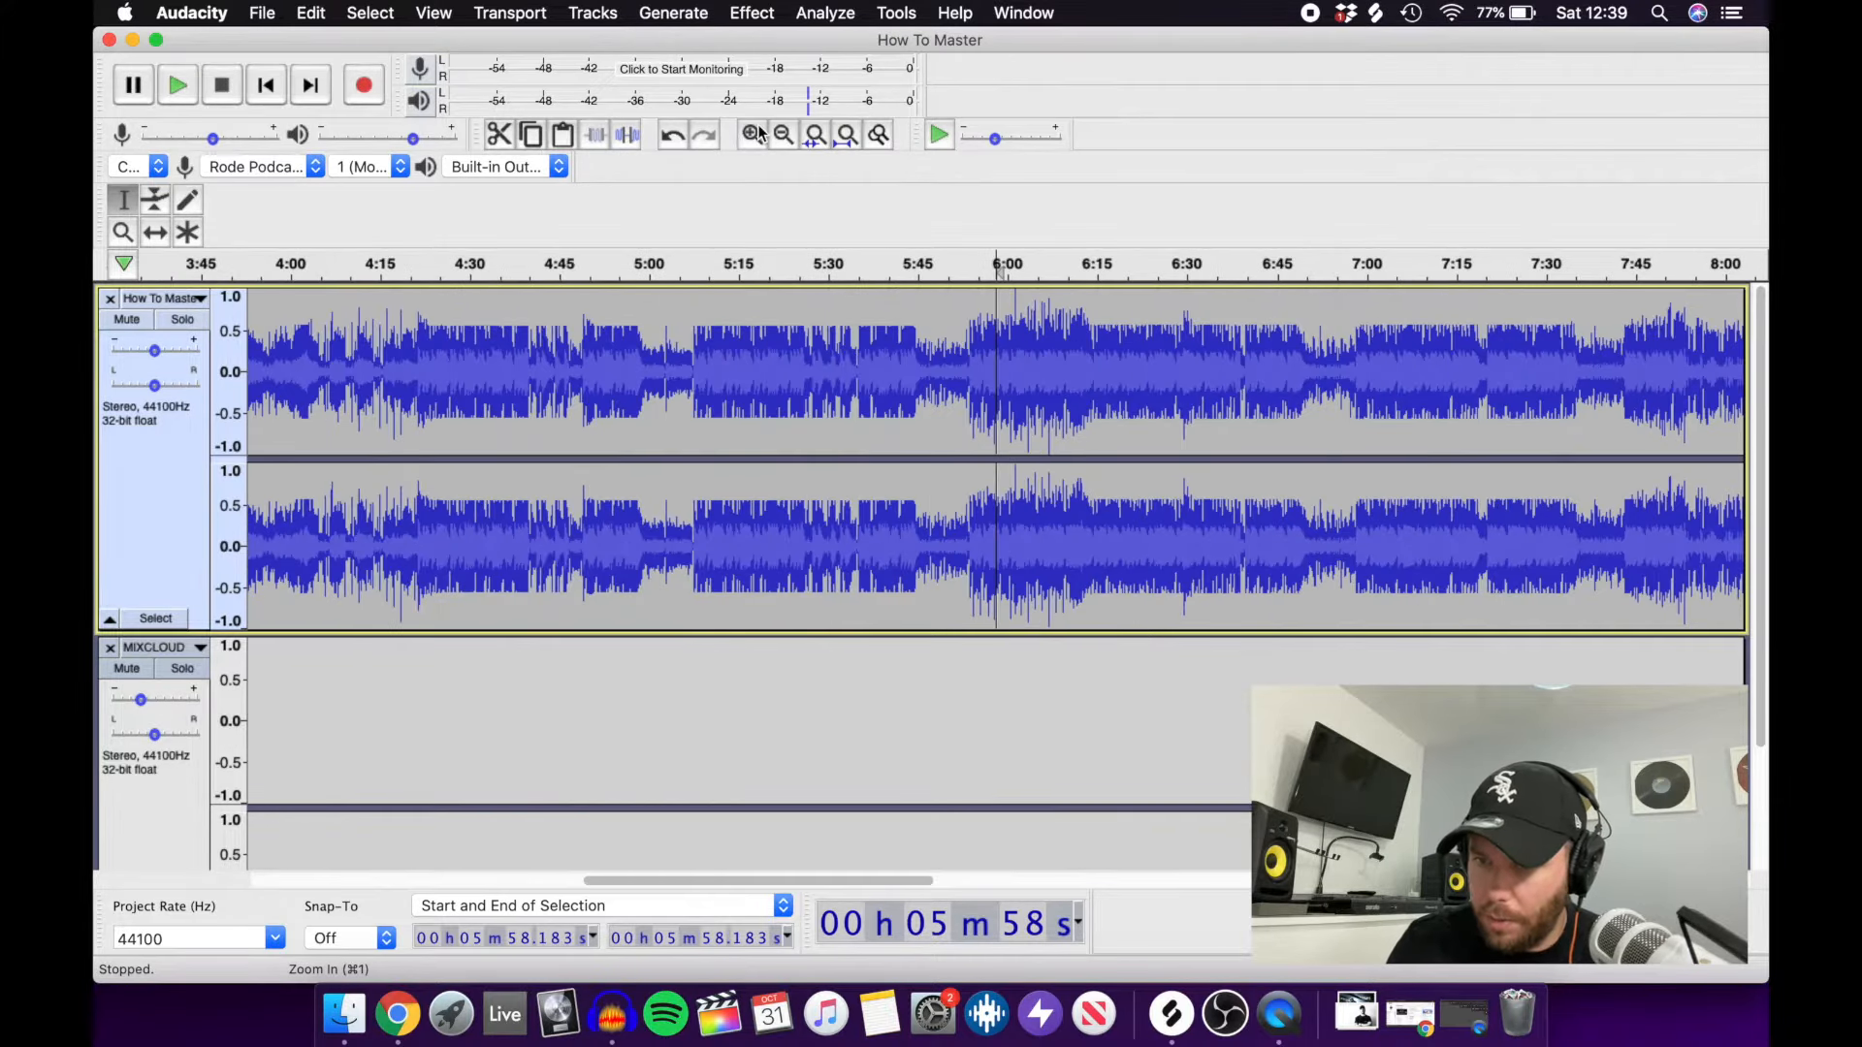
click(752, 134)
click(1029, 306)
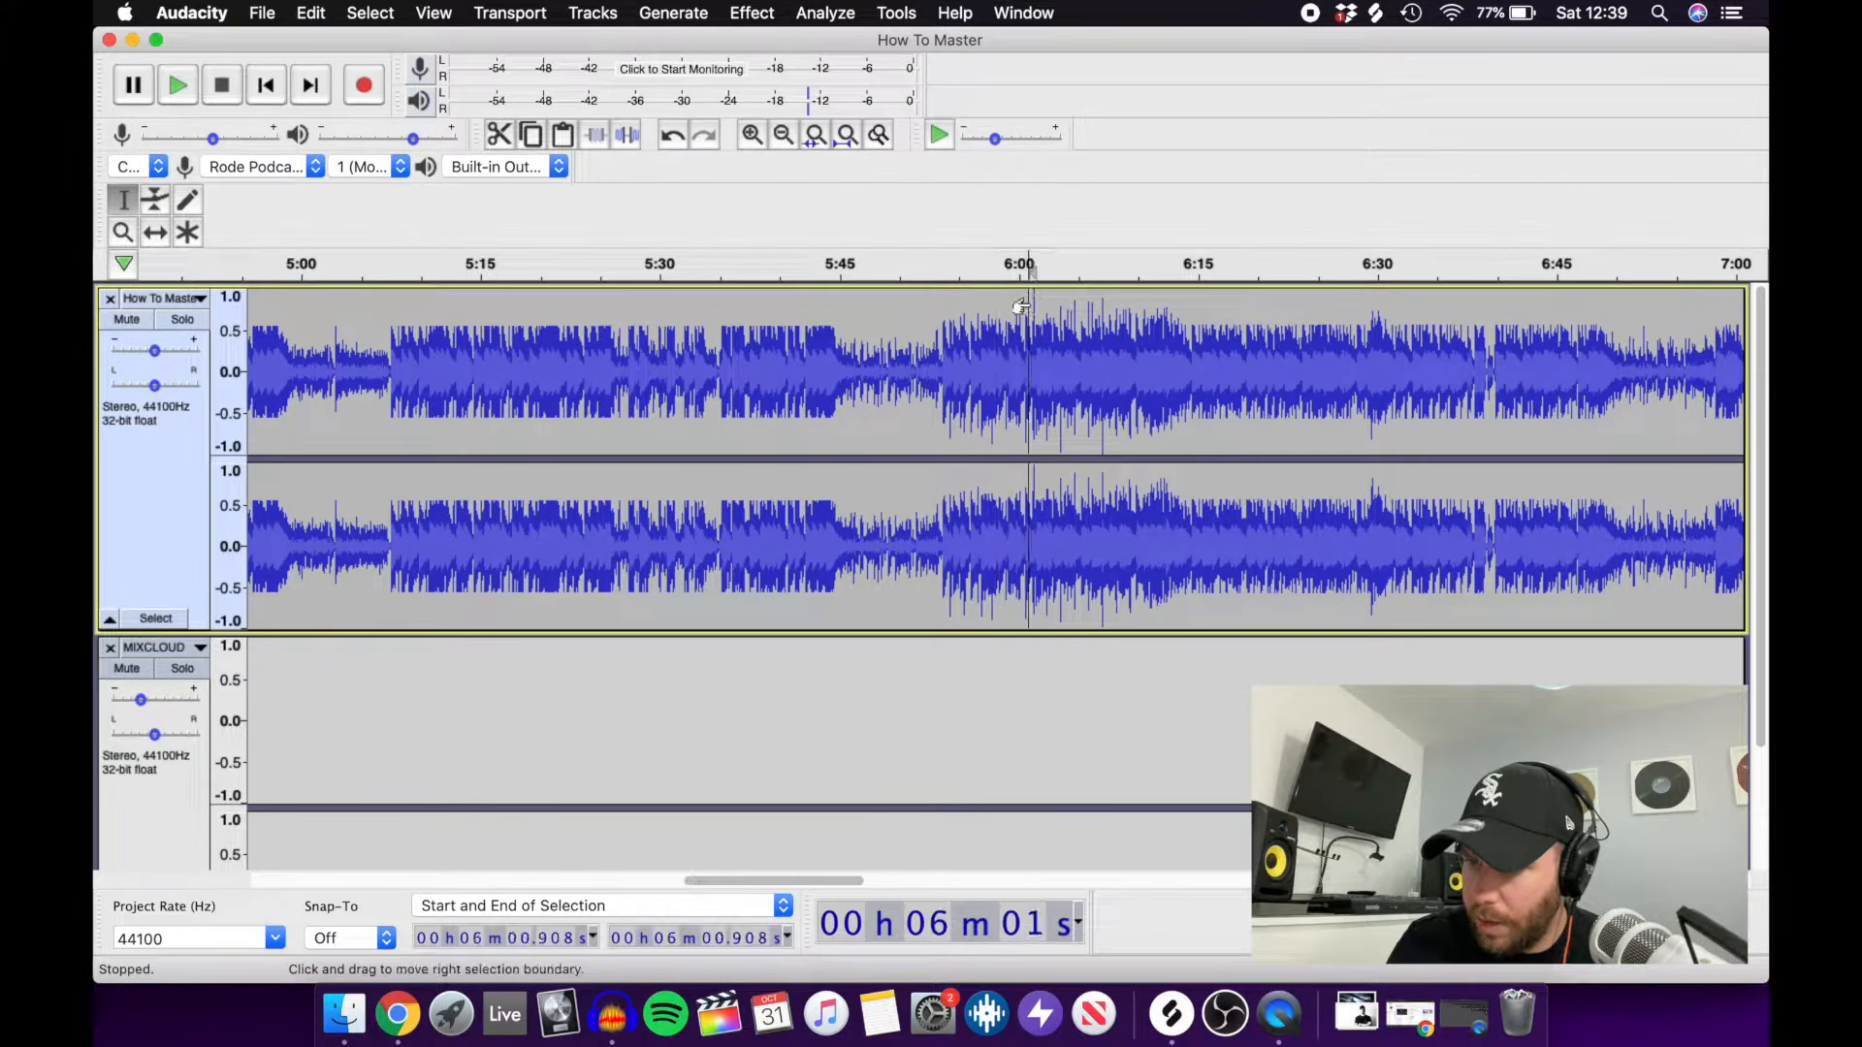
key(space)
key(space)
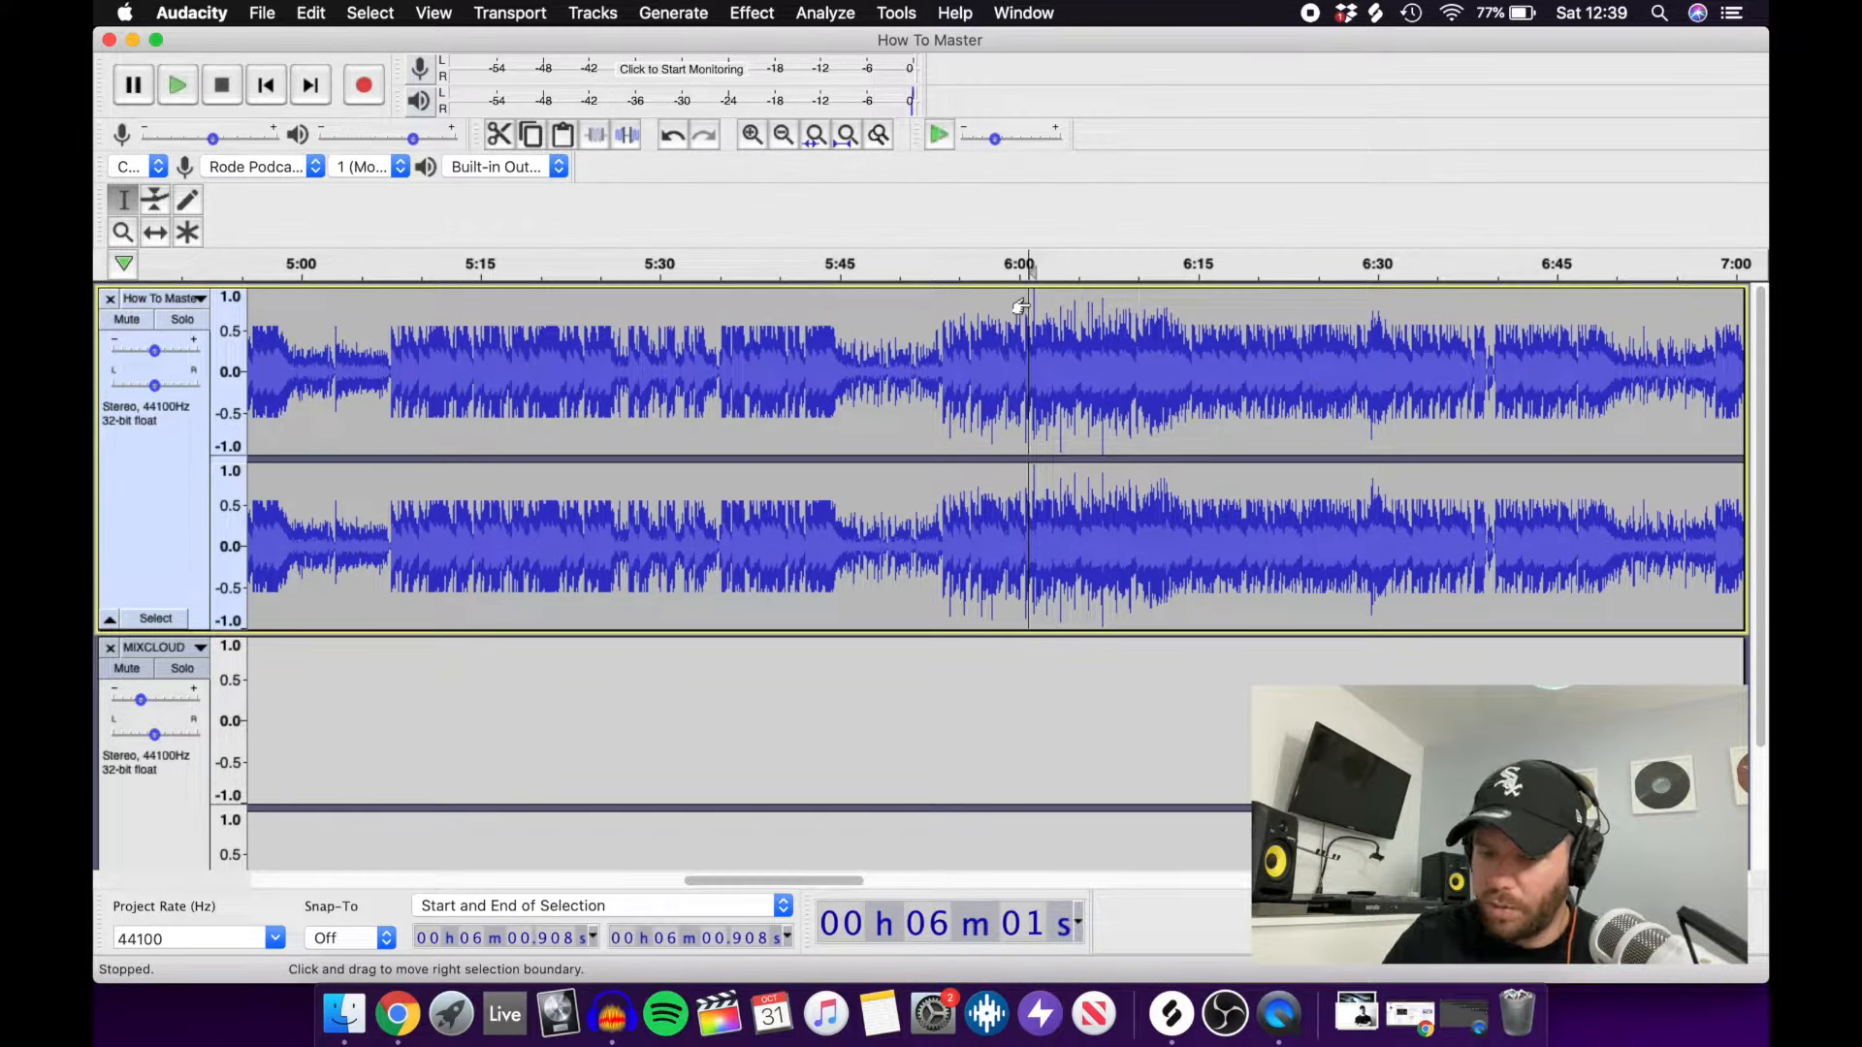
click(752, 134)
click(785, 134)
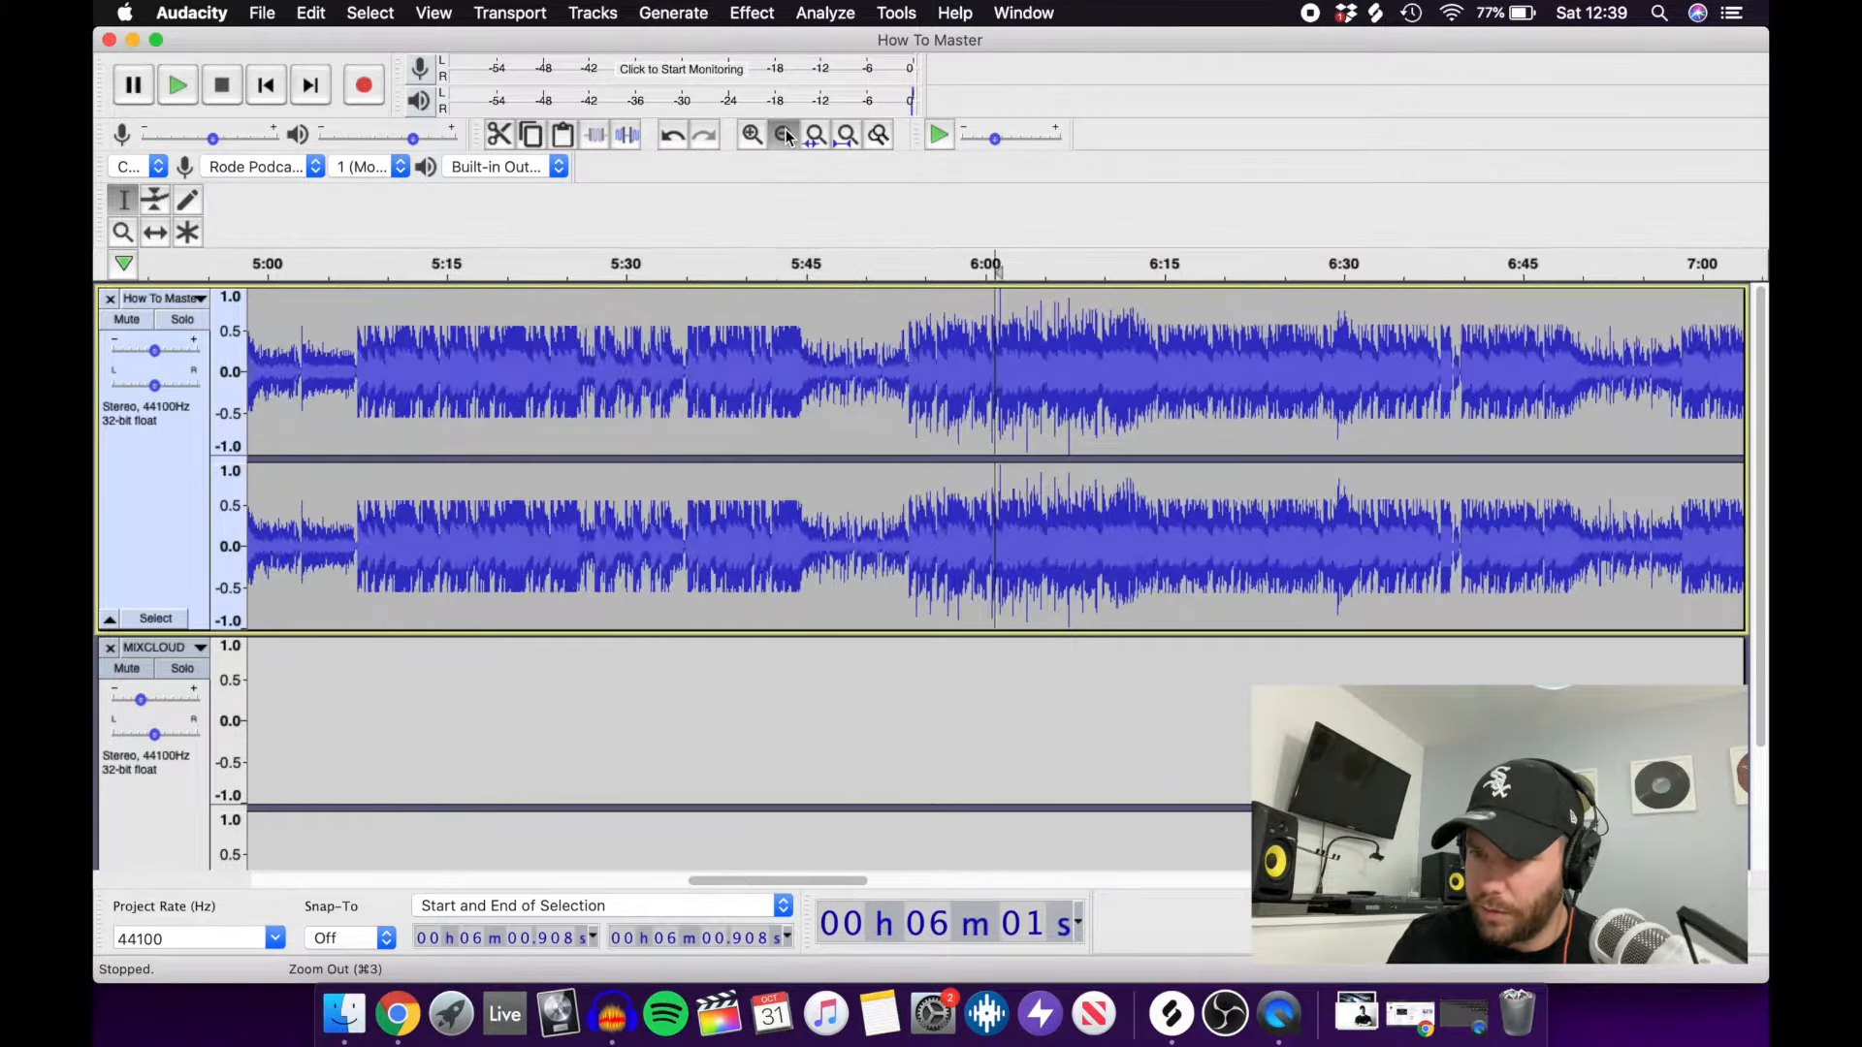
click(786, 134)
click(786, 134)
click(785, 134)
click(785, 133)
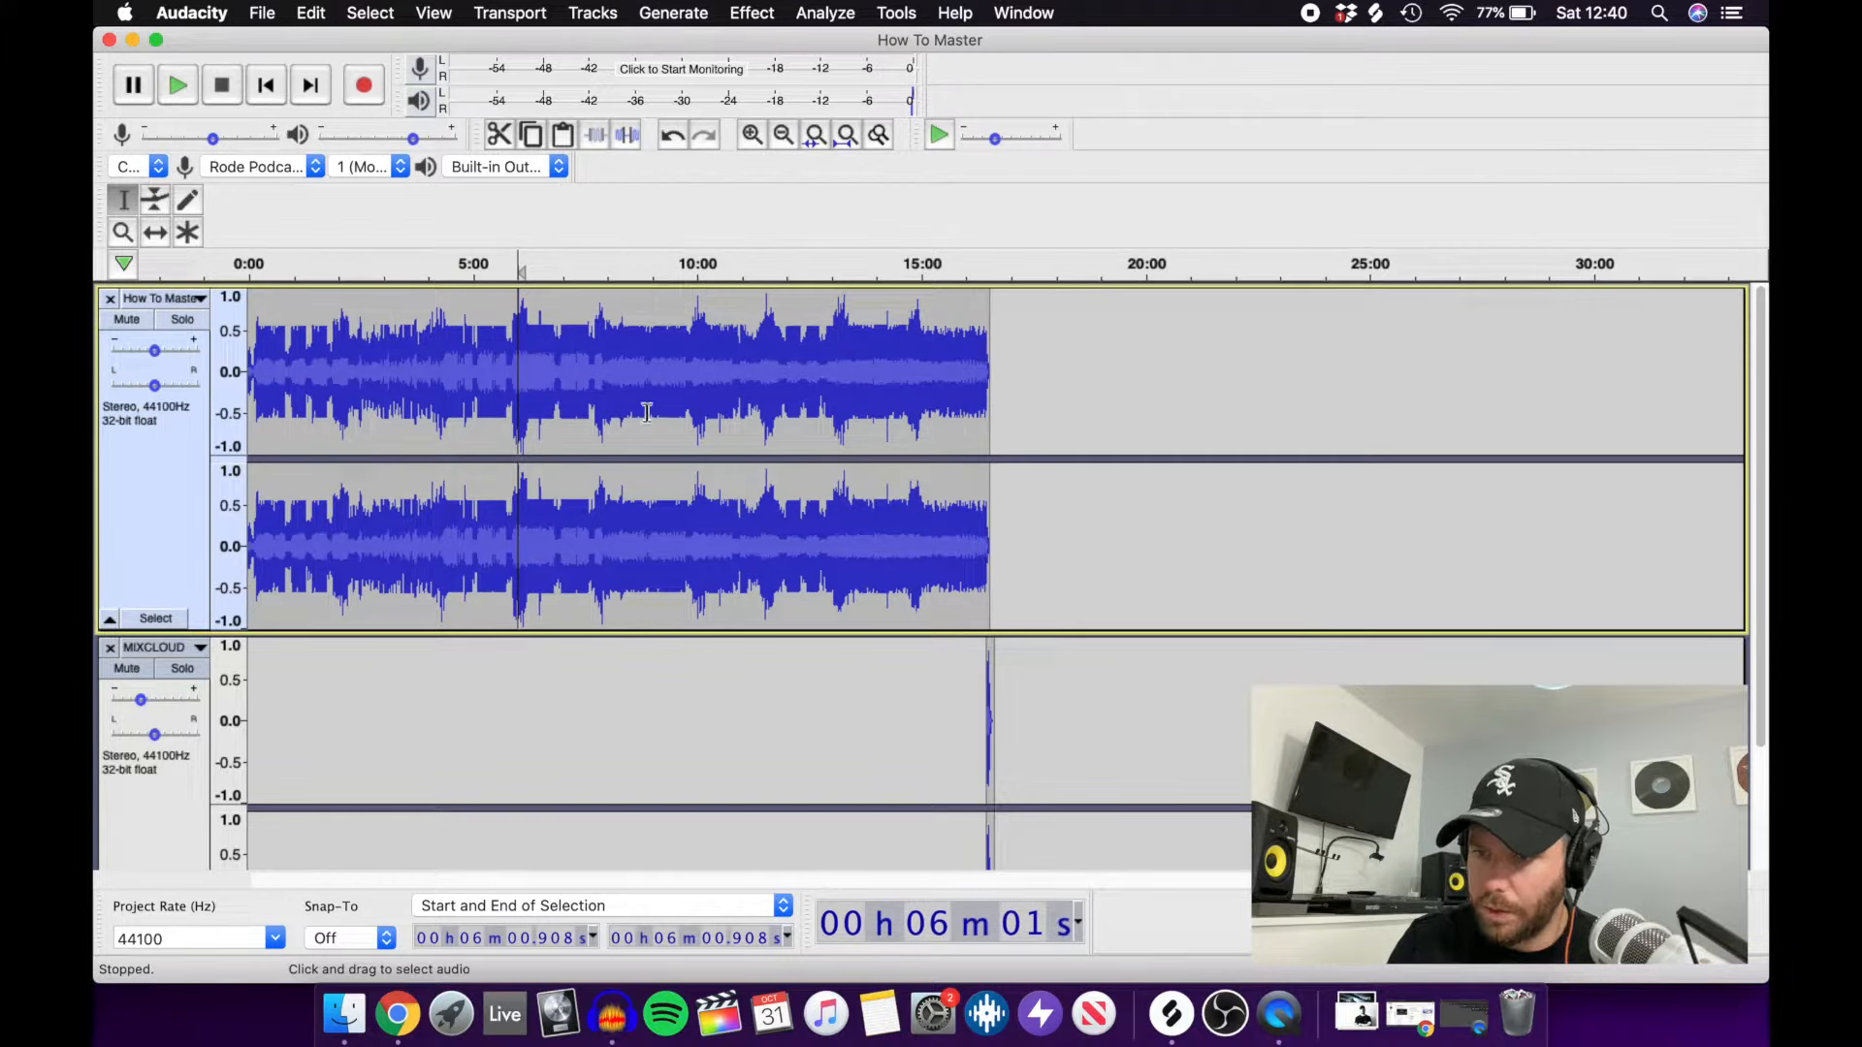
Select the whole mix track and apply the AUMultibandCompressor effect with its existing settings.
click(990, 393)
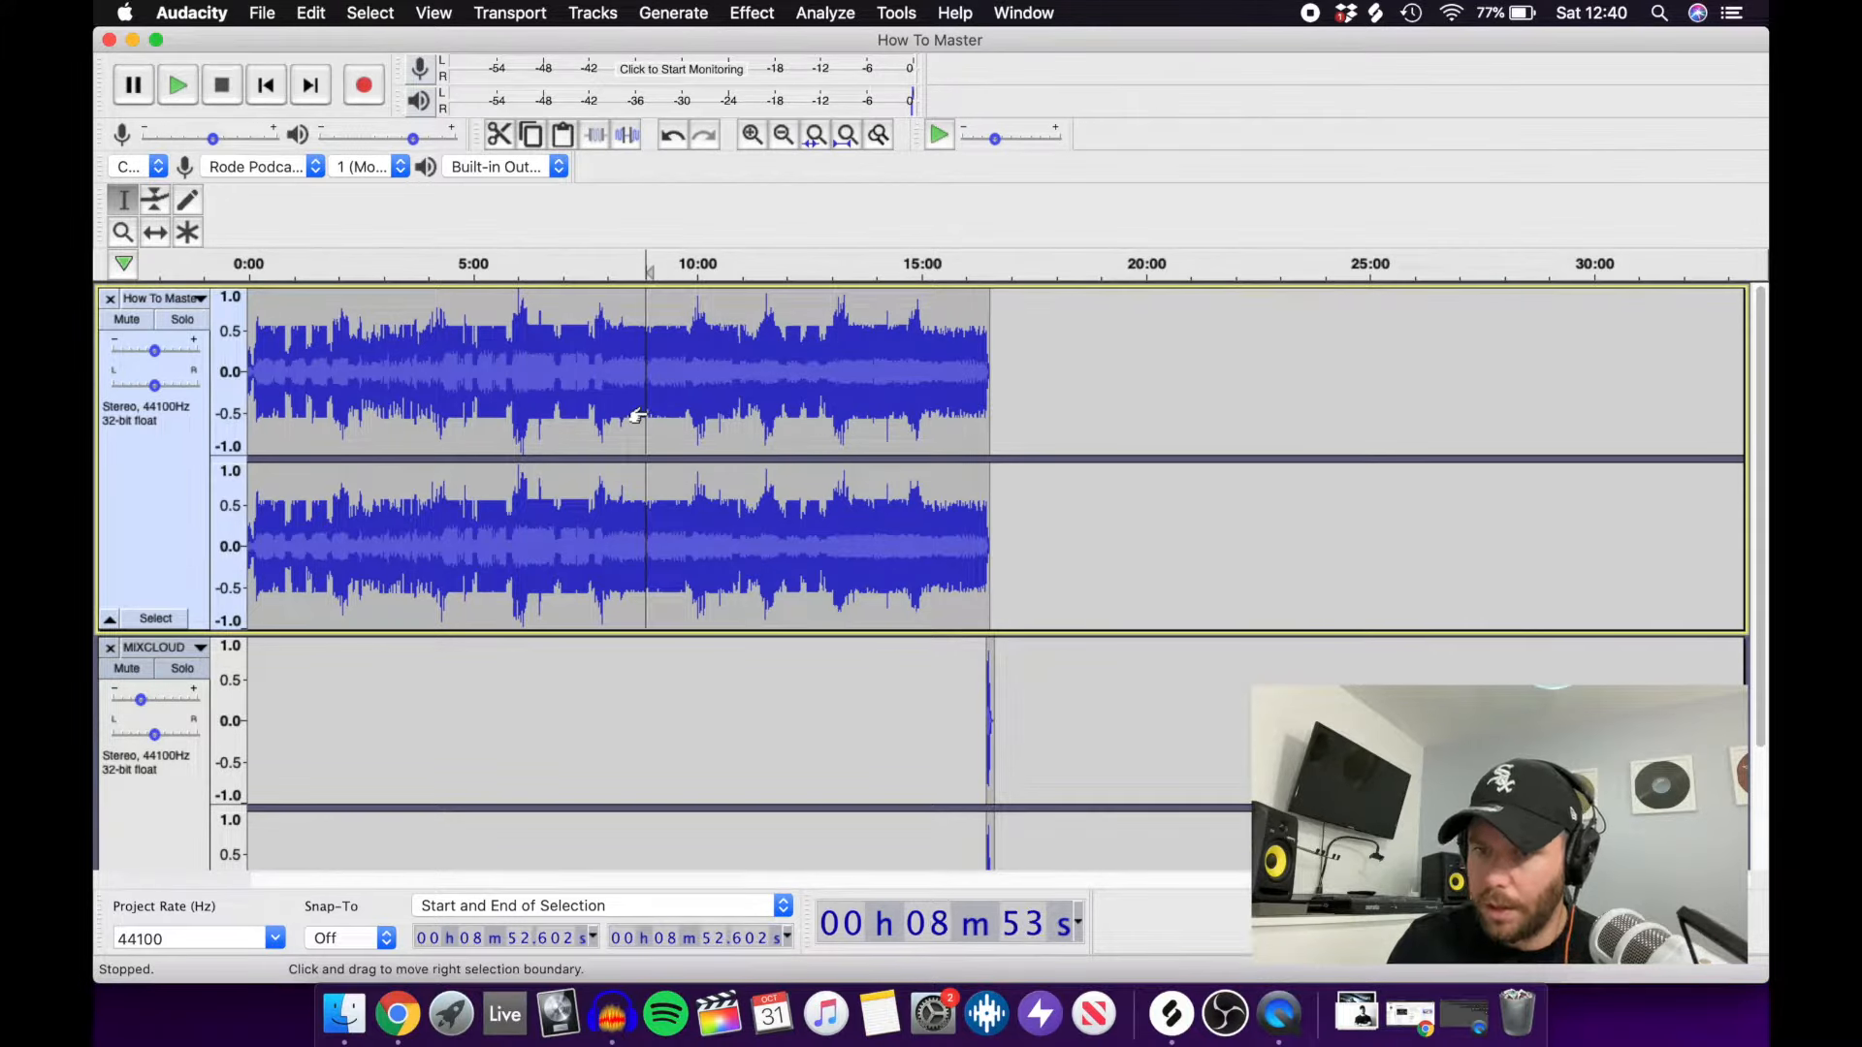
click(994, 393)
click(998, 394)
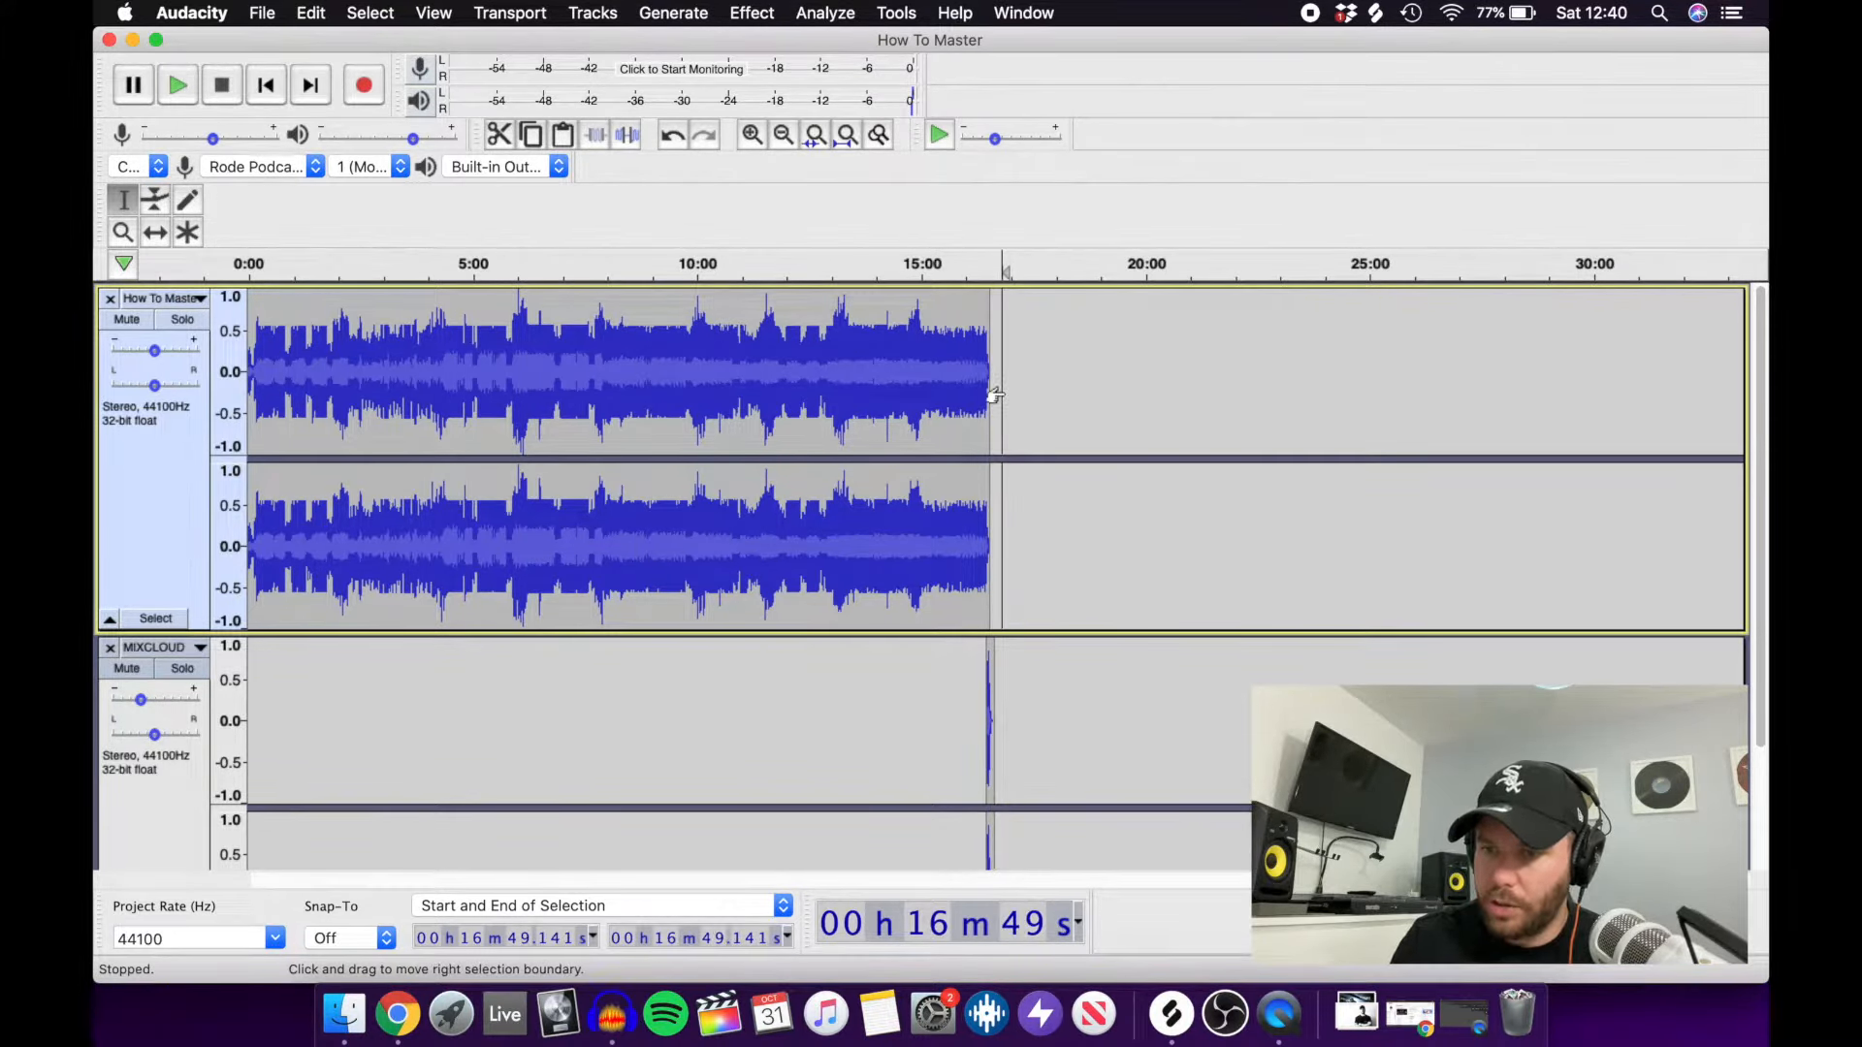
drag(995, 395, 249, 393)
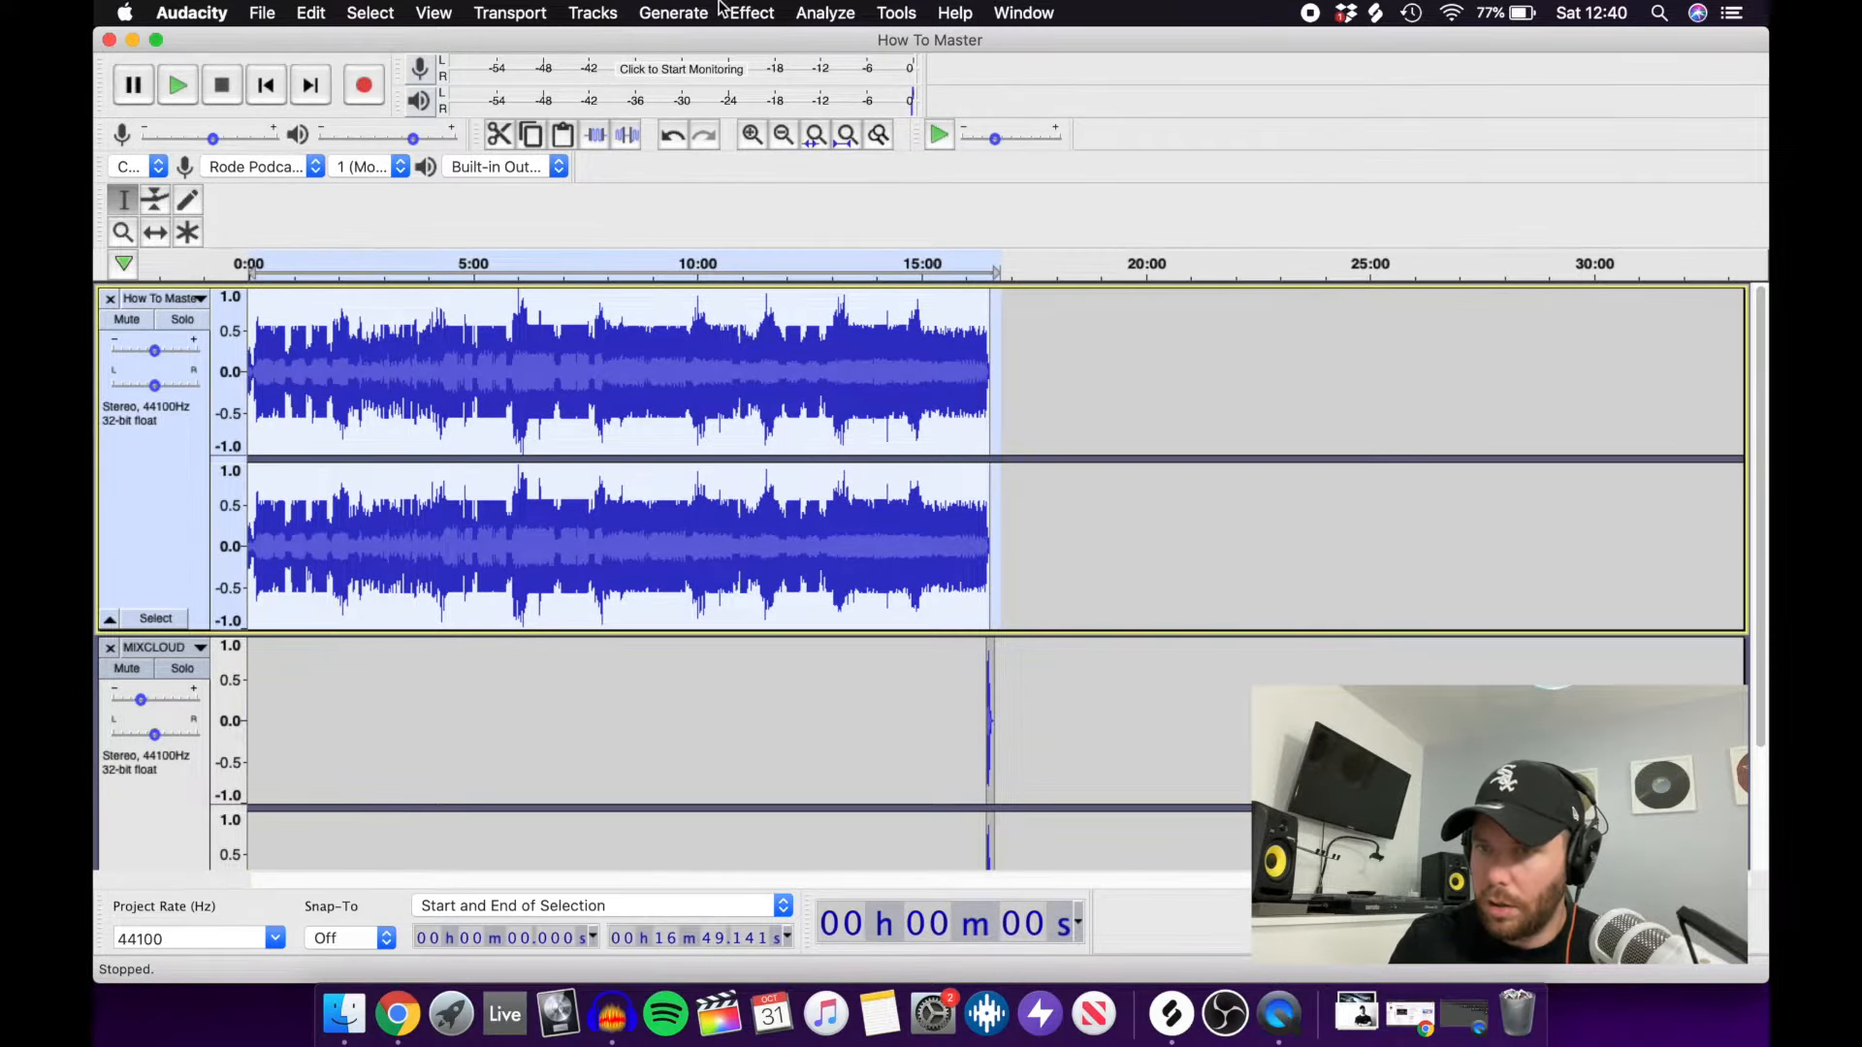
click(673, 13)
mouse_move(776, 13)
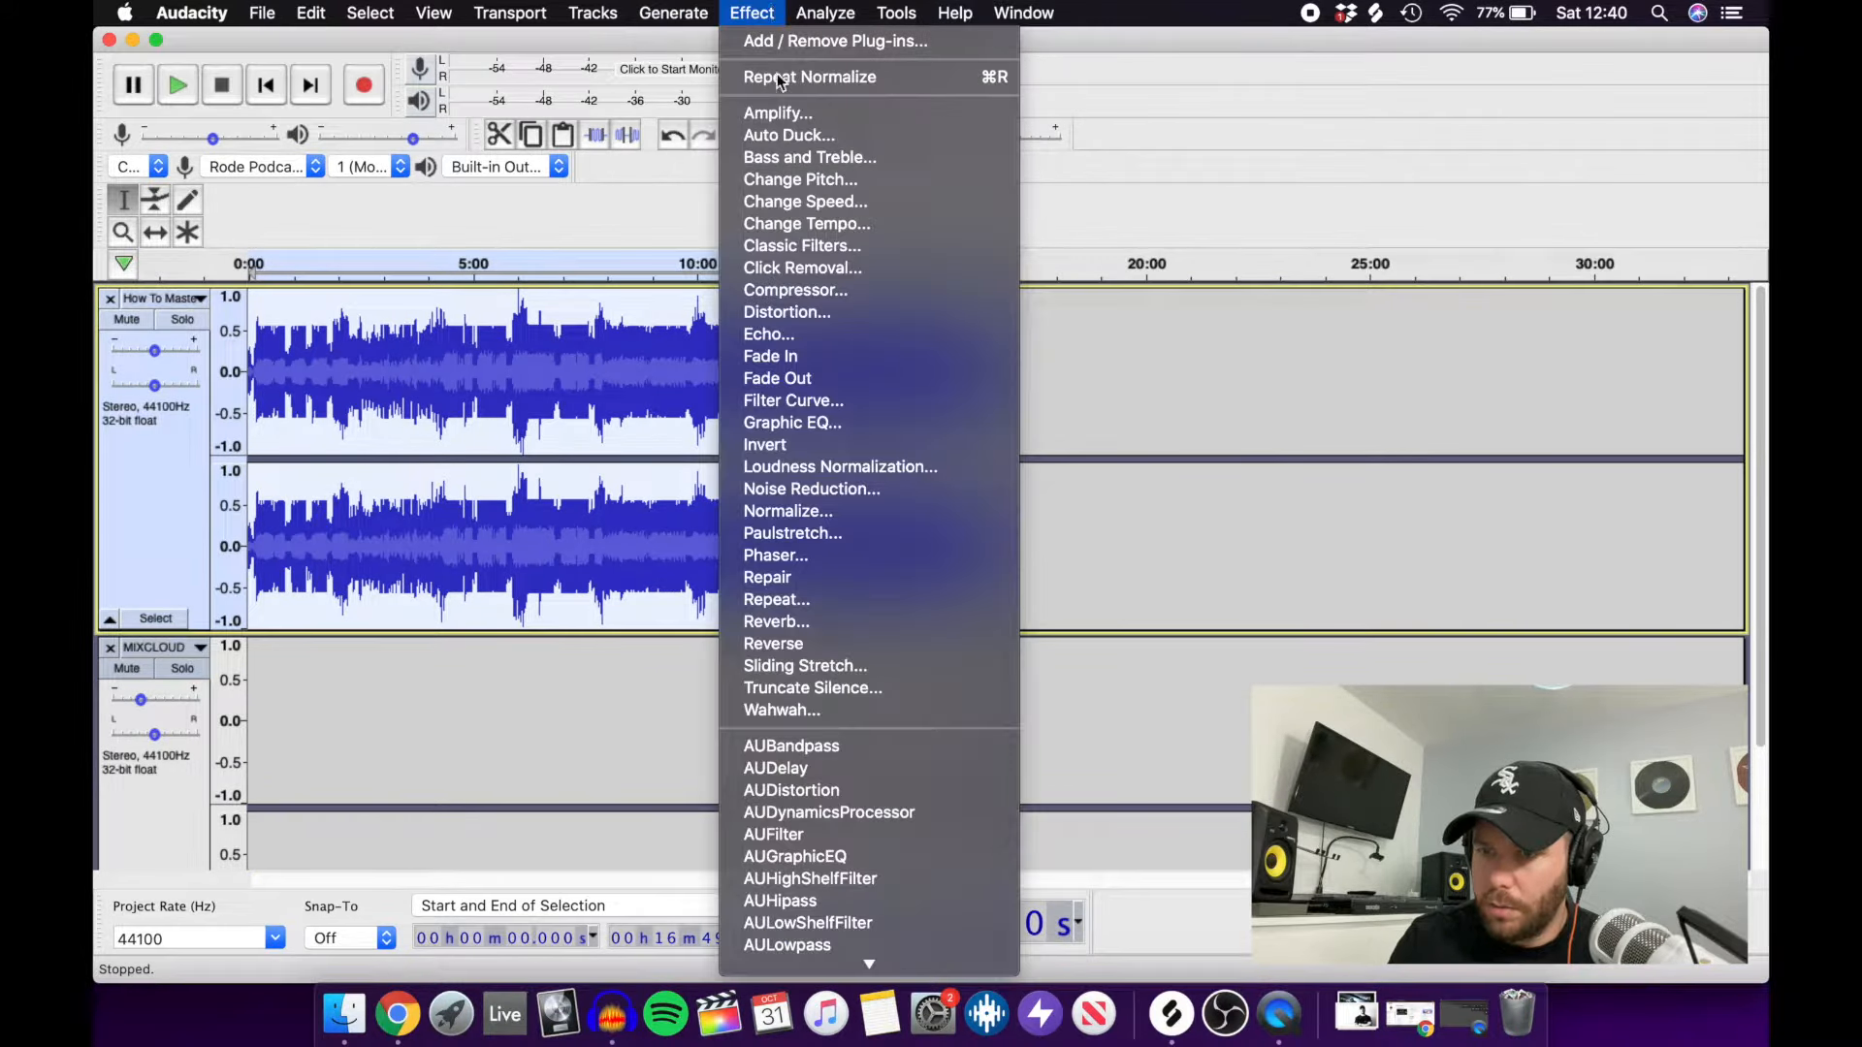
mouse_move(830, 972)
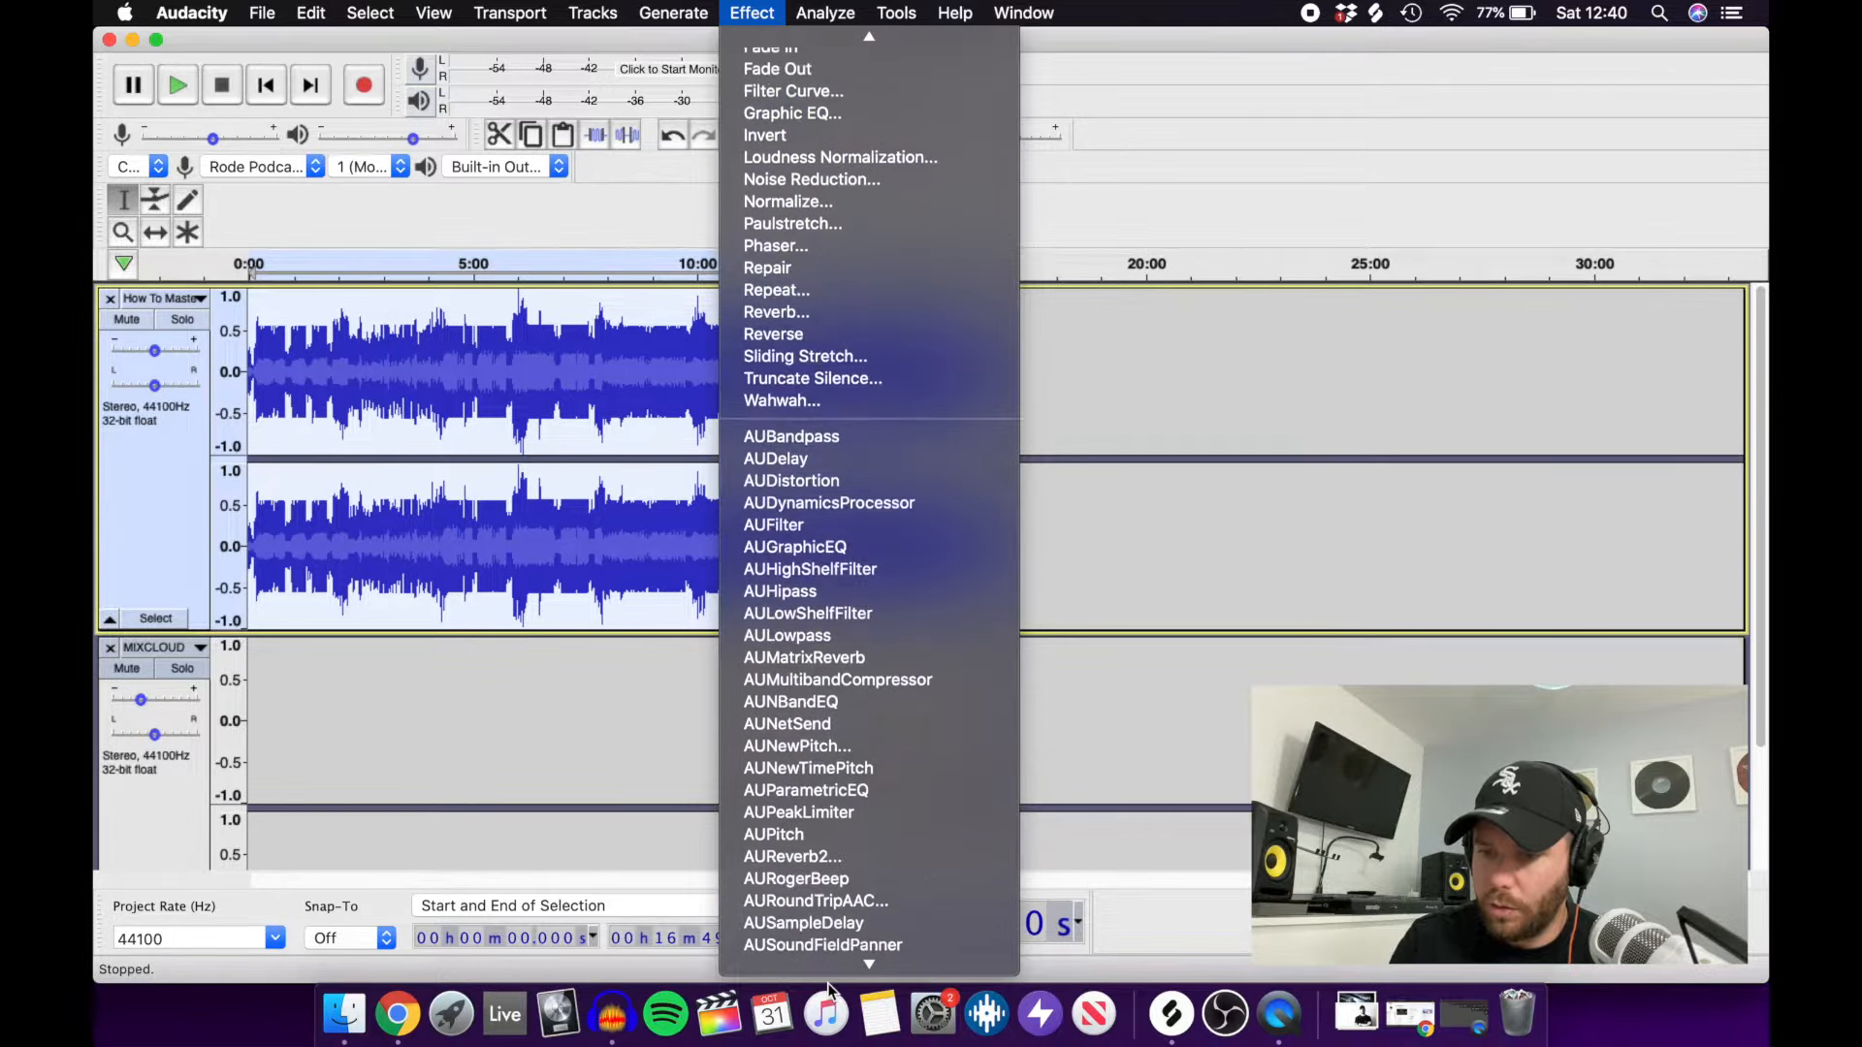
click(859, 567)
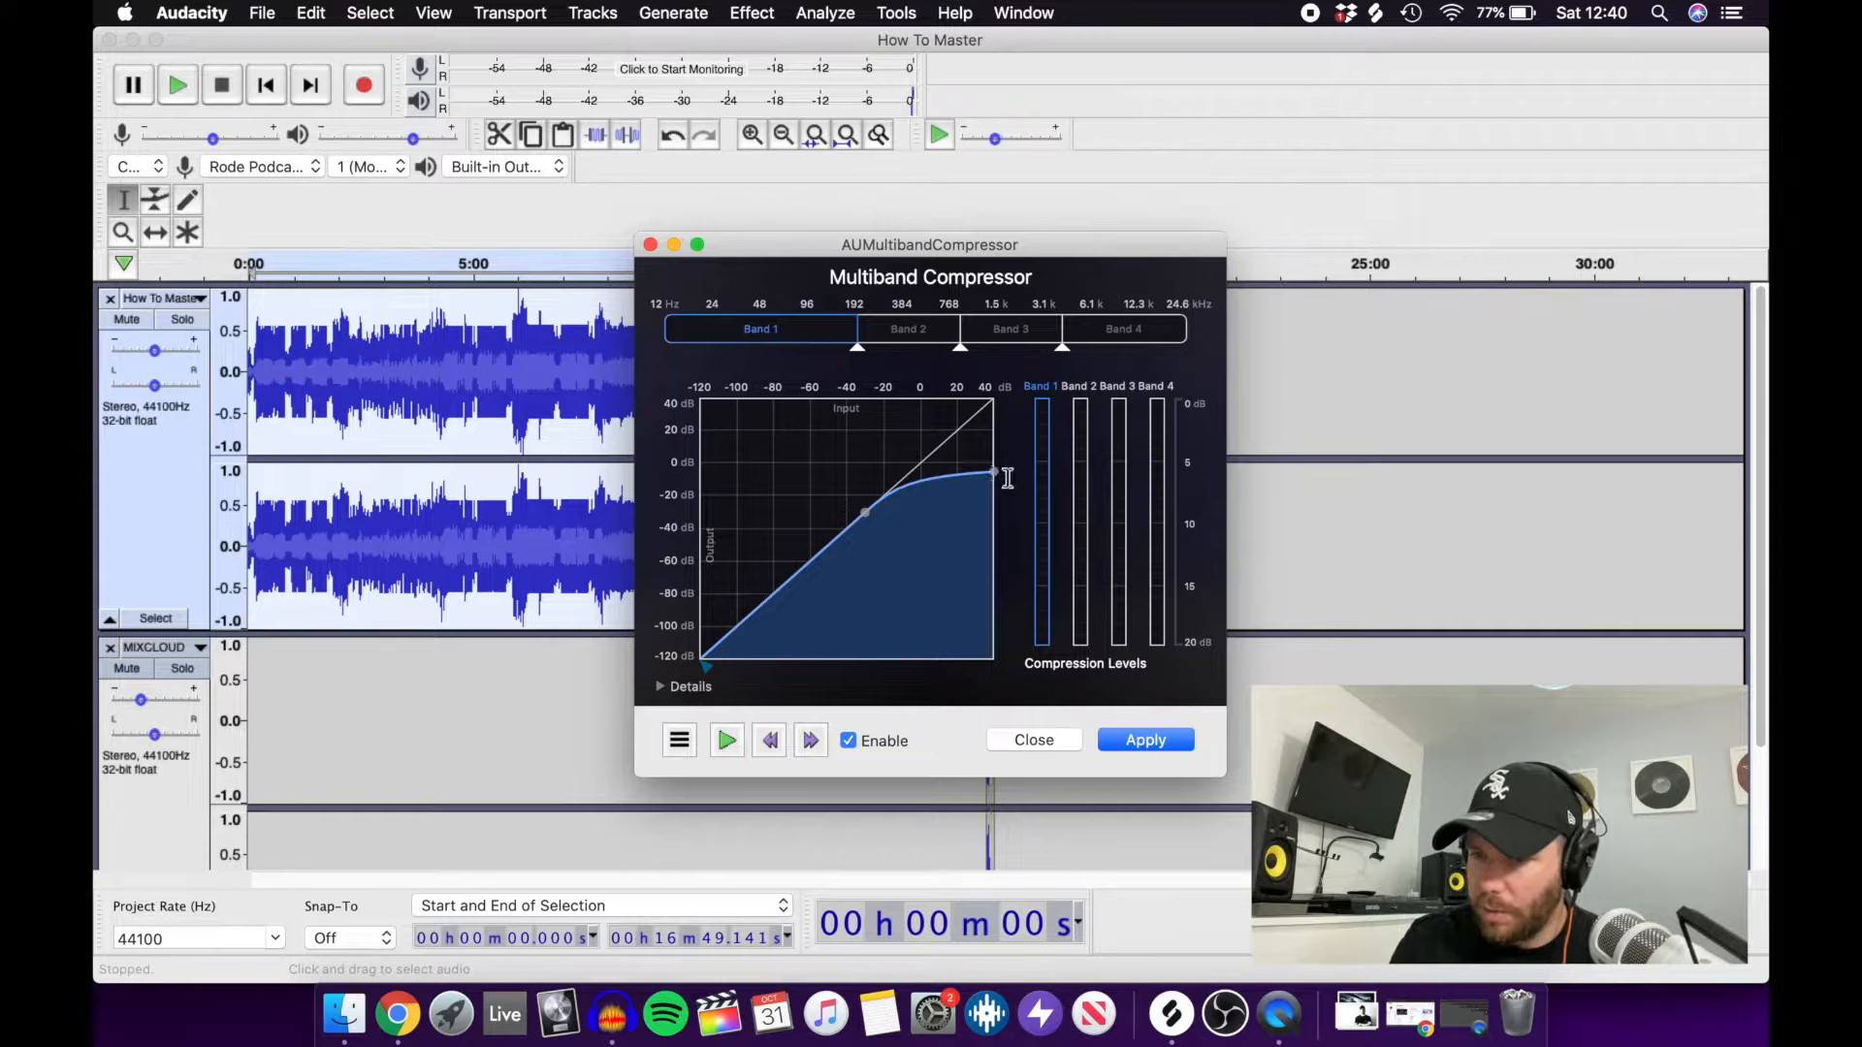
click(1146, 741)
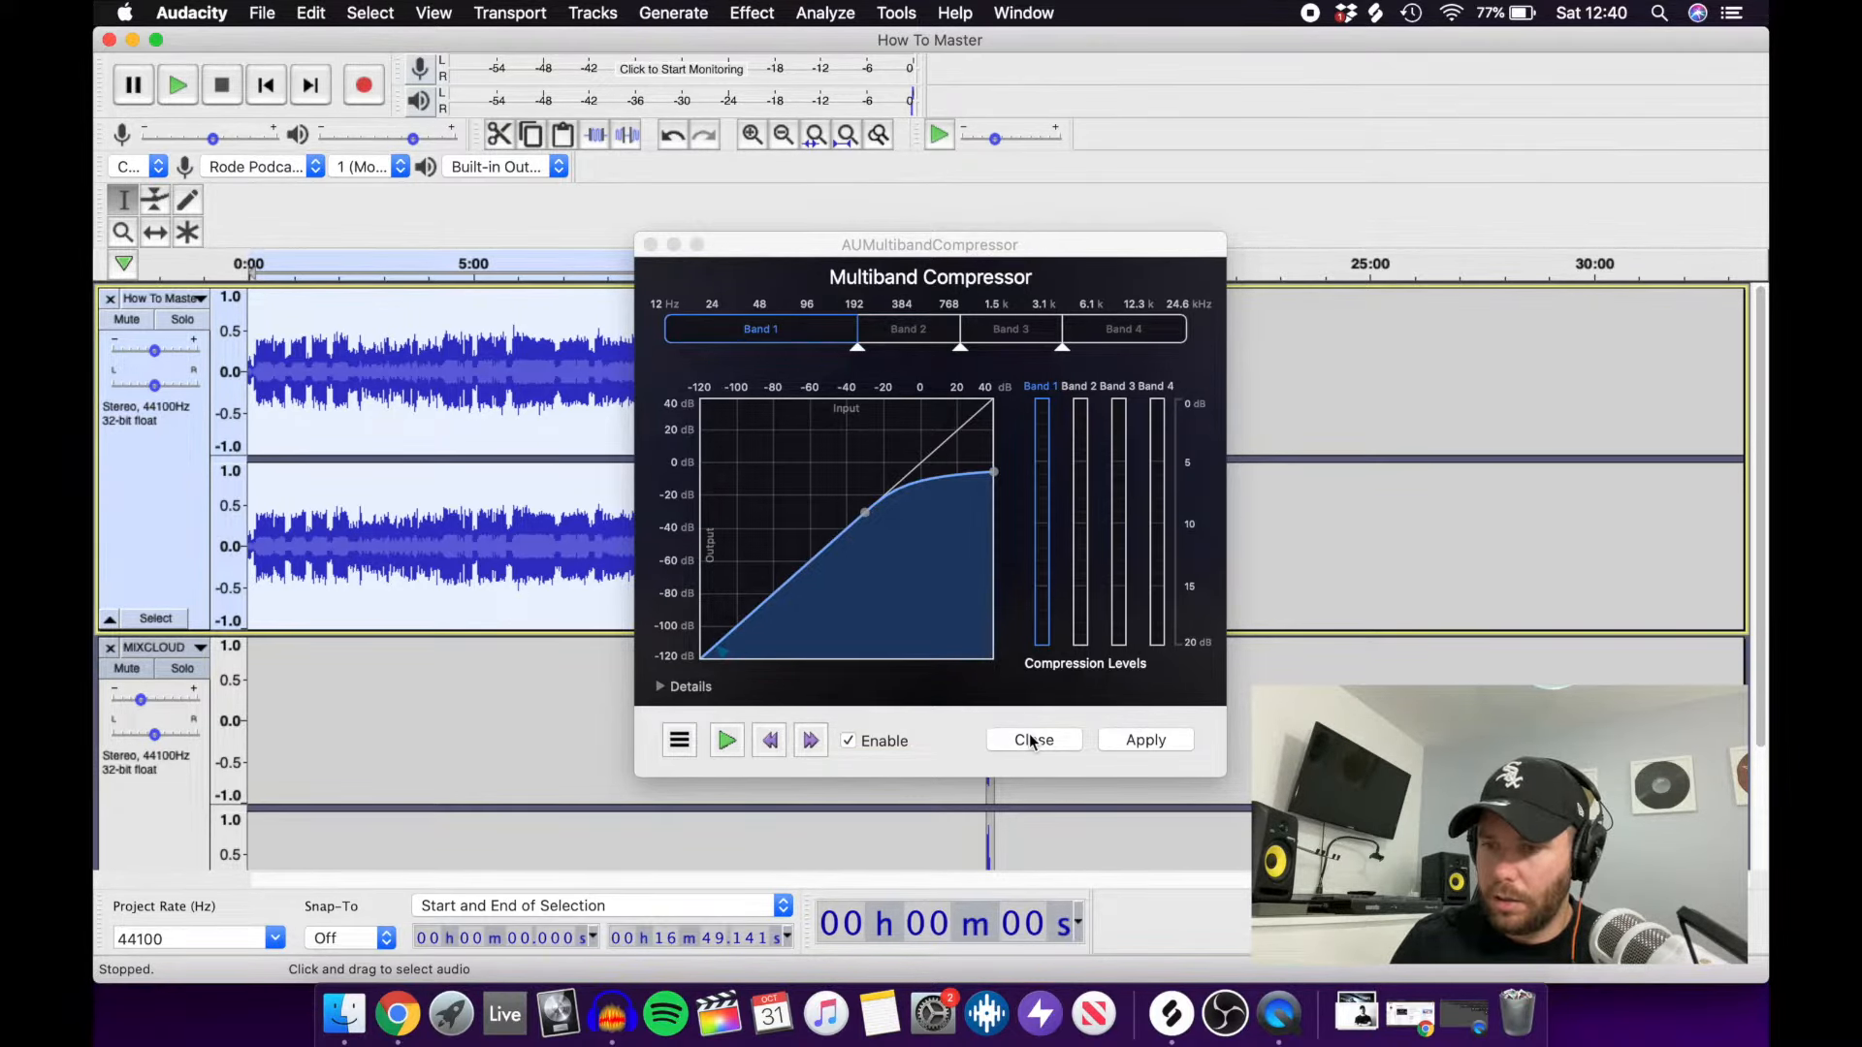
click(1031, 741)
click(974, 517)
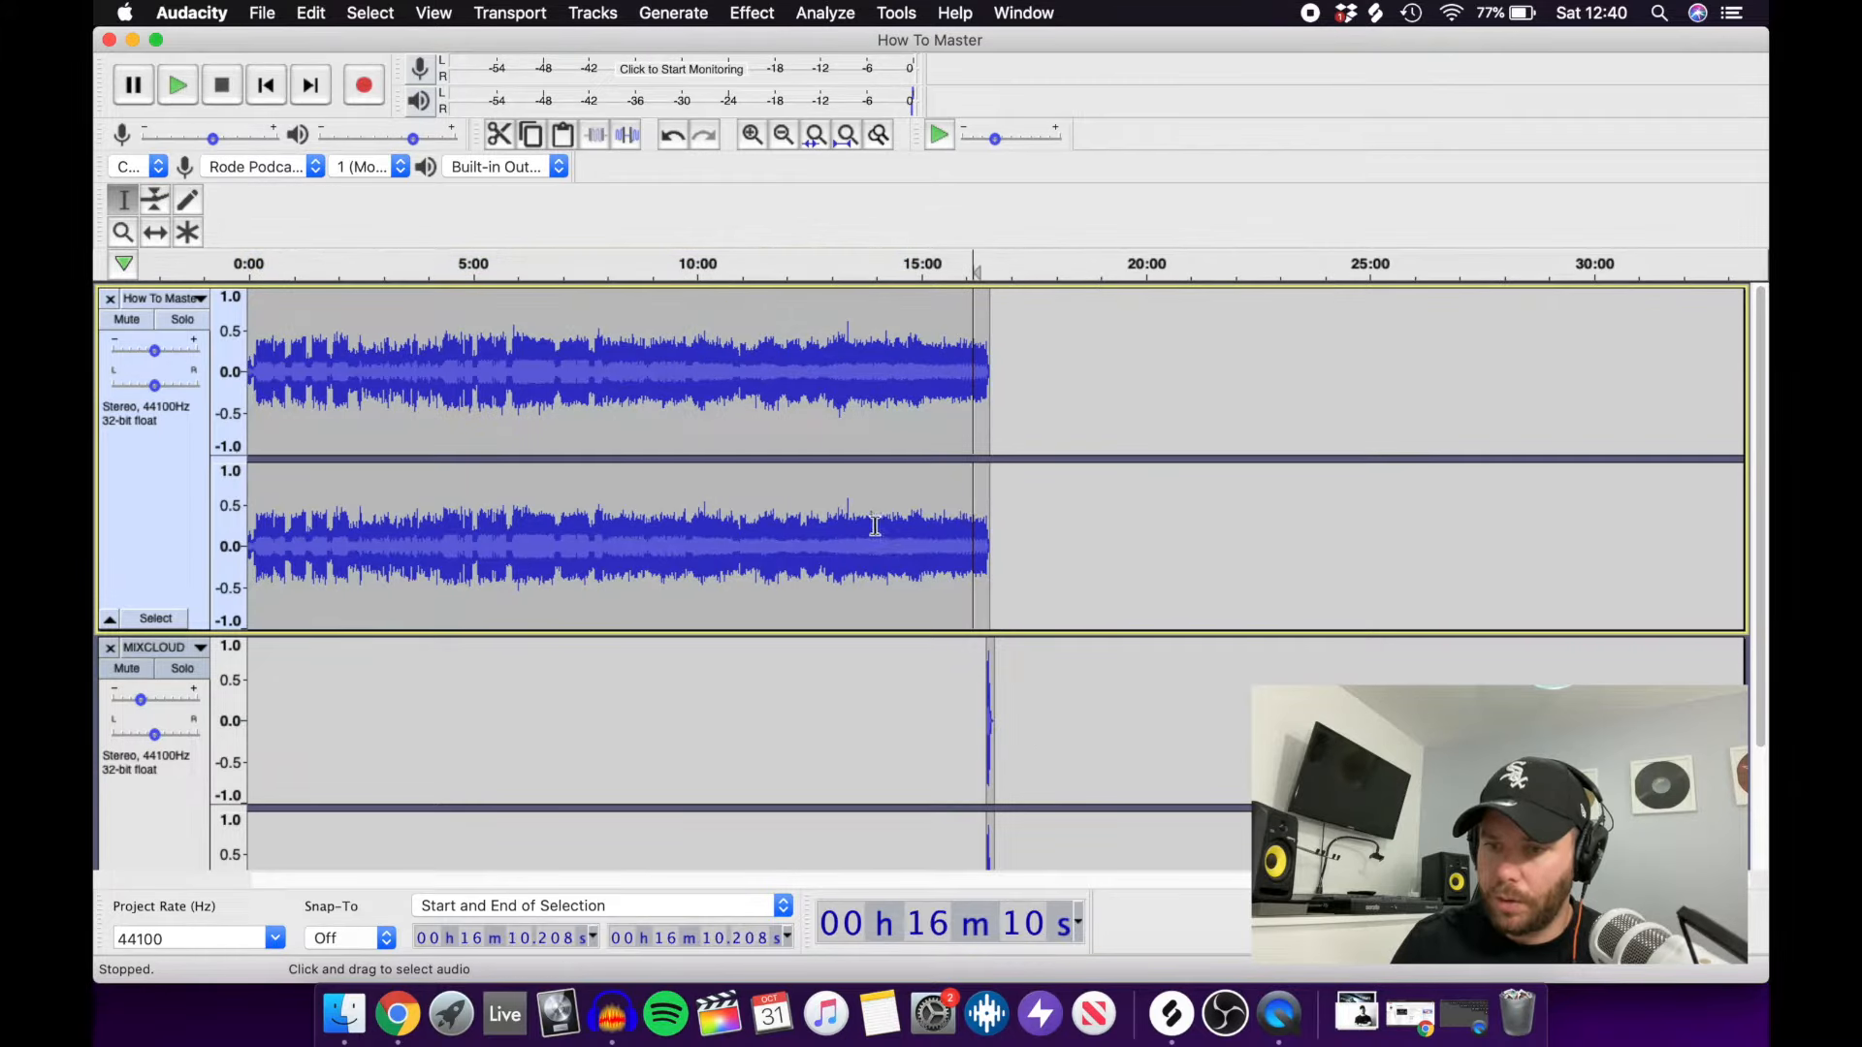
Select the stray peak in the mix from about 13:20.7 to 13:23.4 and apply a Hard Limit limiter at -6 dB.
click(844, 519)
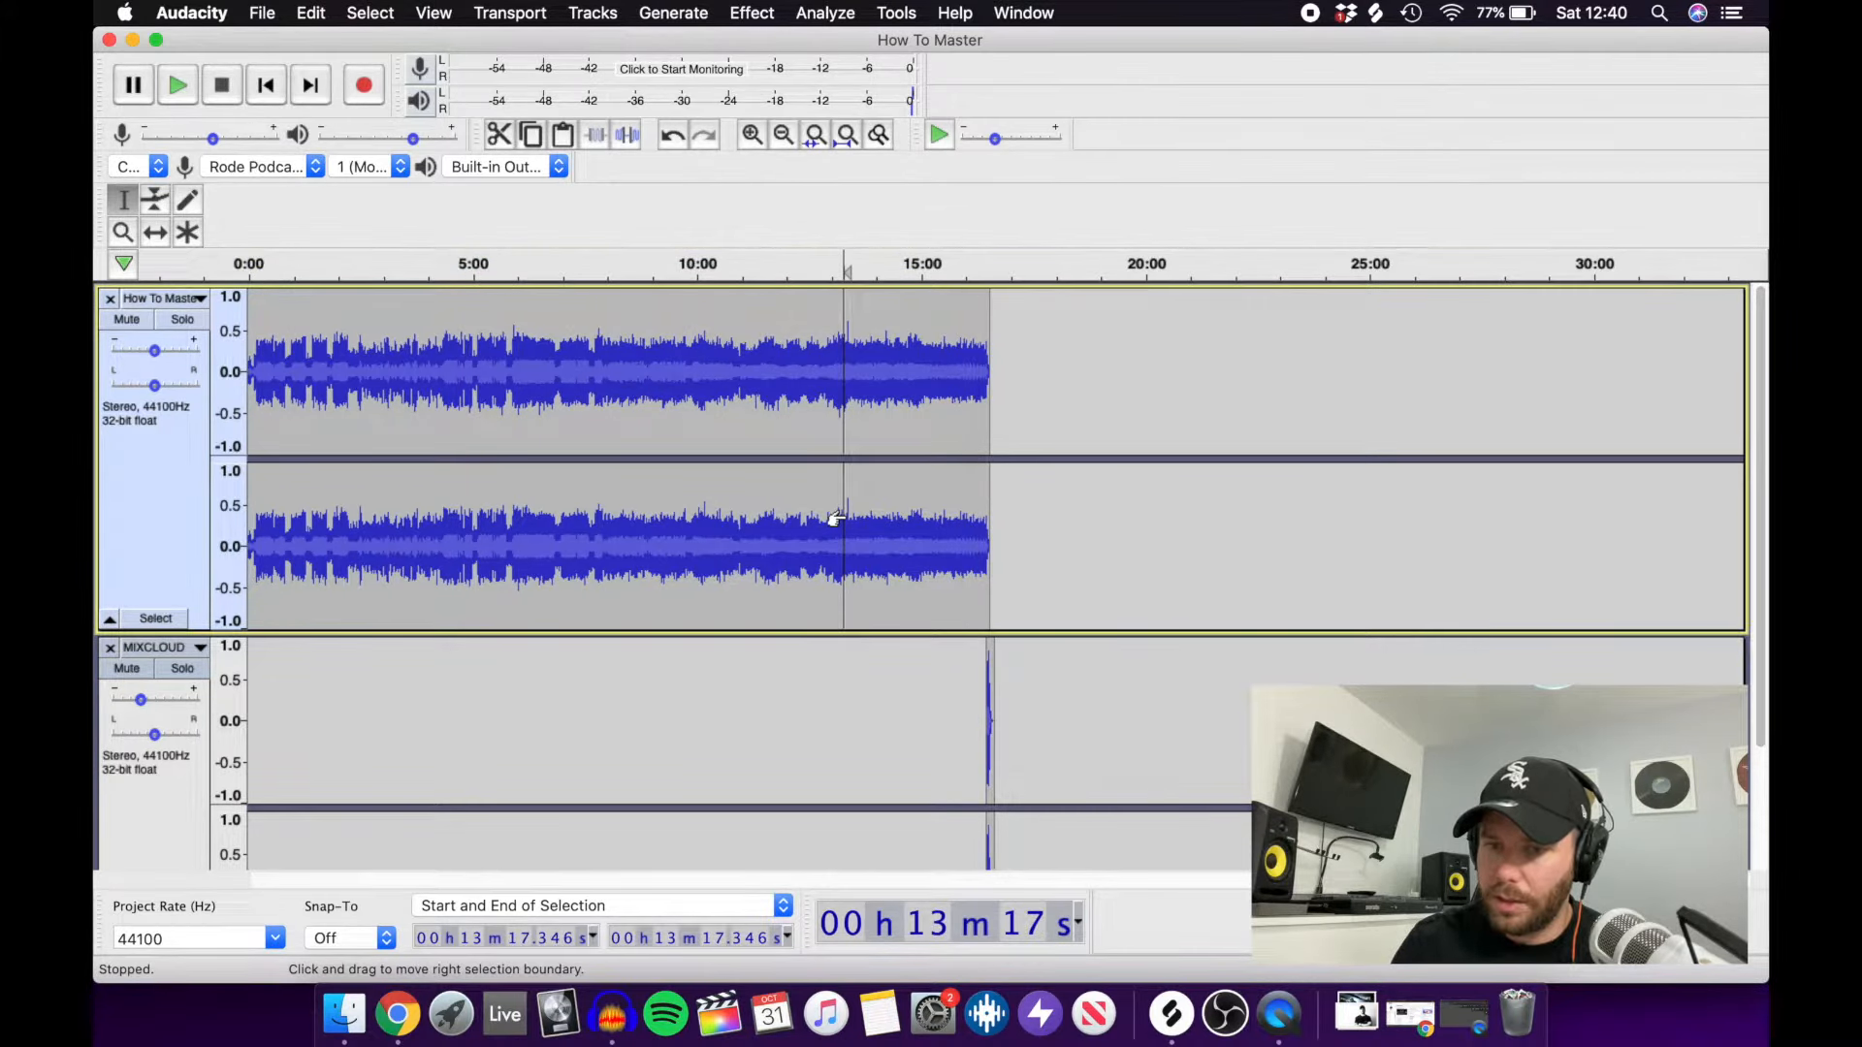
click(749, 126)
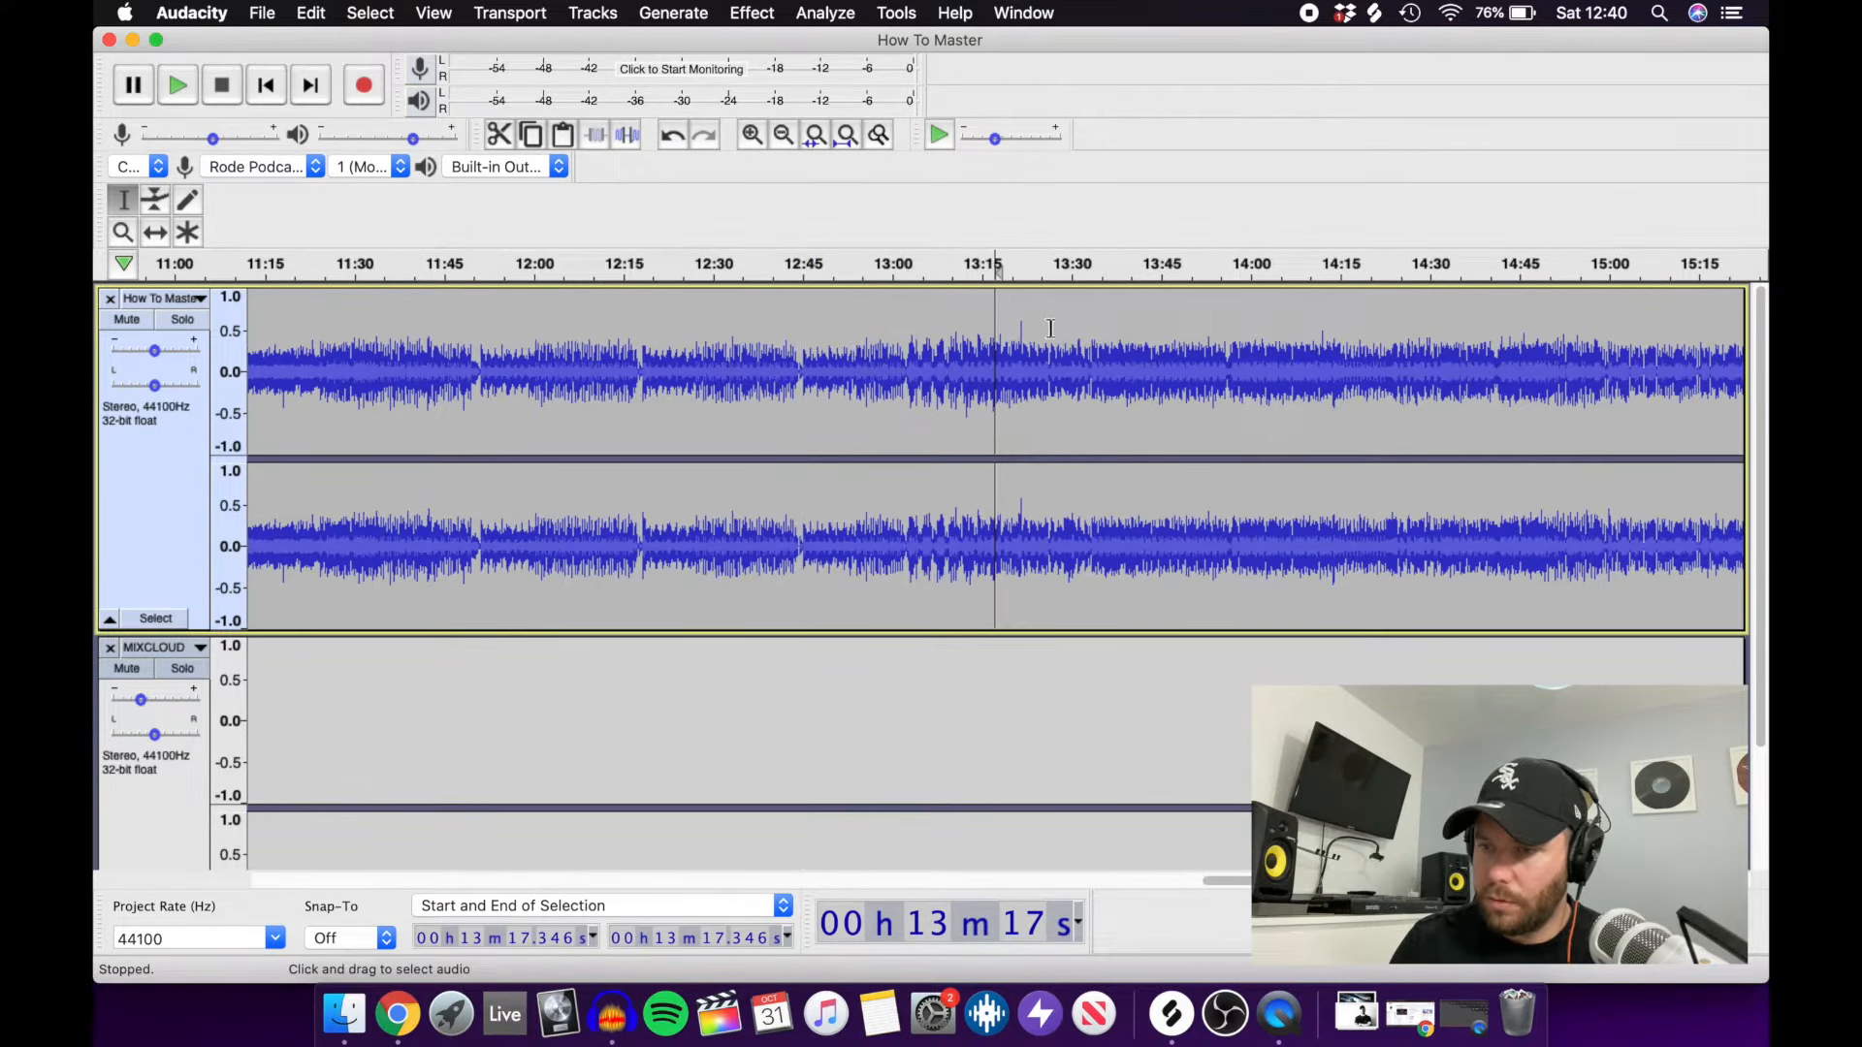
drag(1015, 348, 1031, 349)
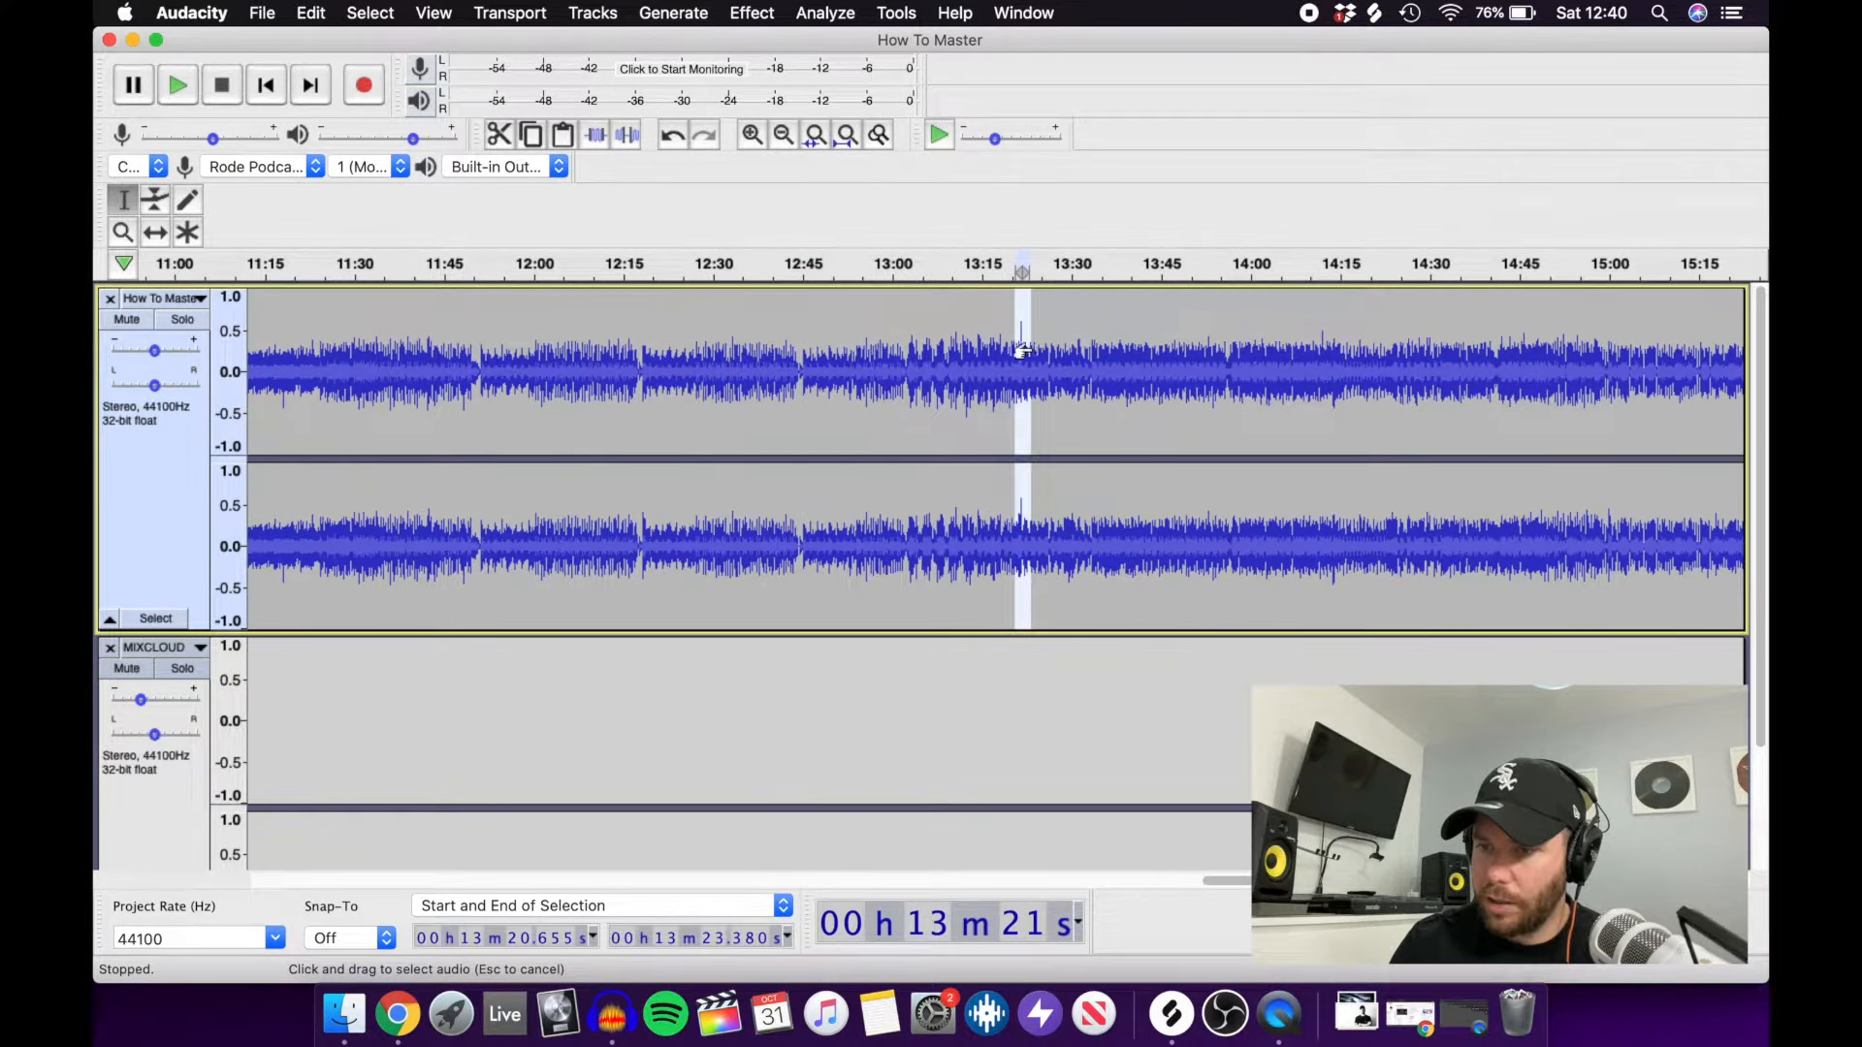
click(754, 13)
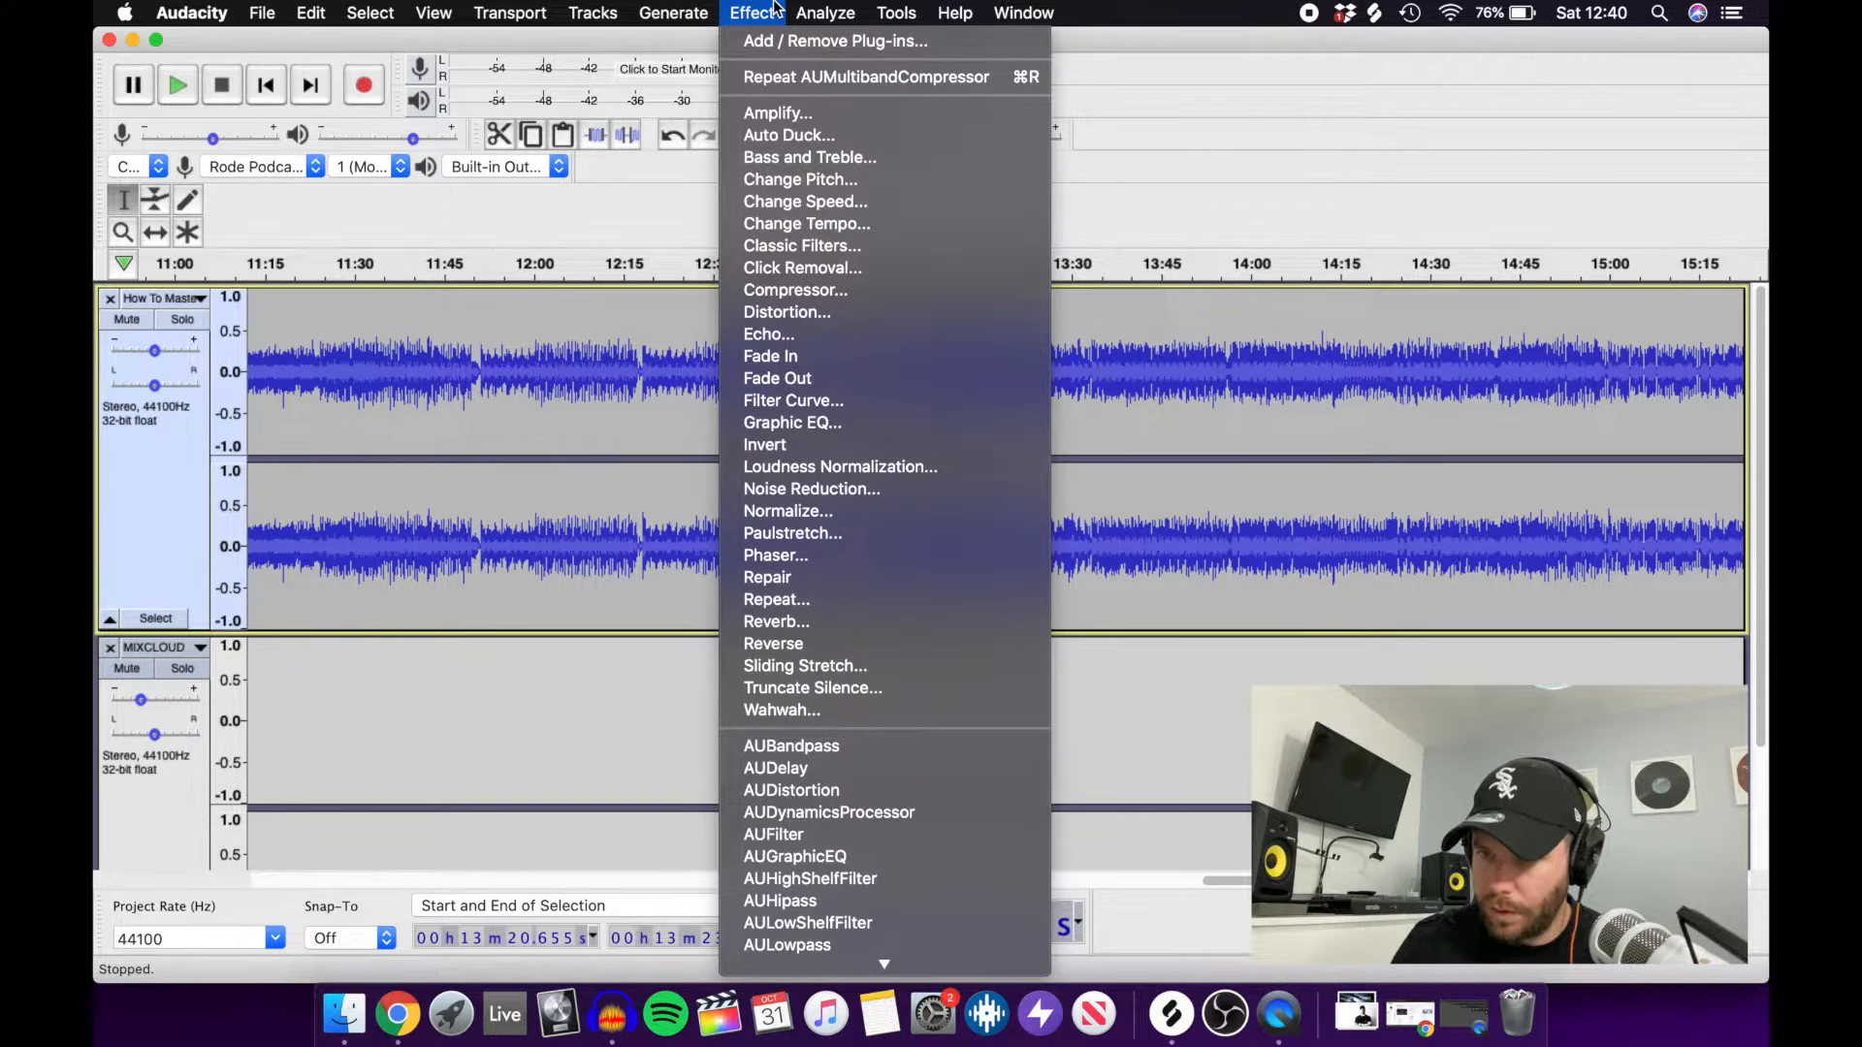
mouse_move(841, 1028)
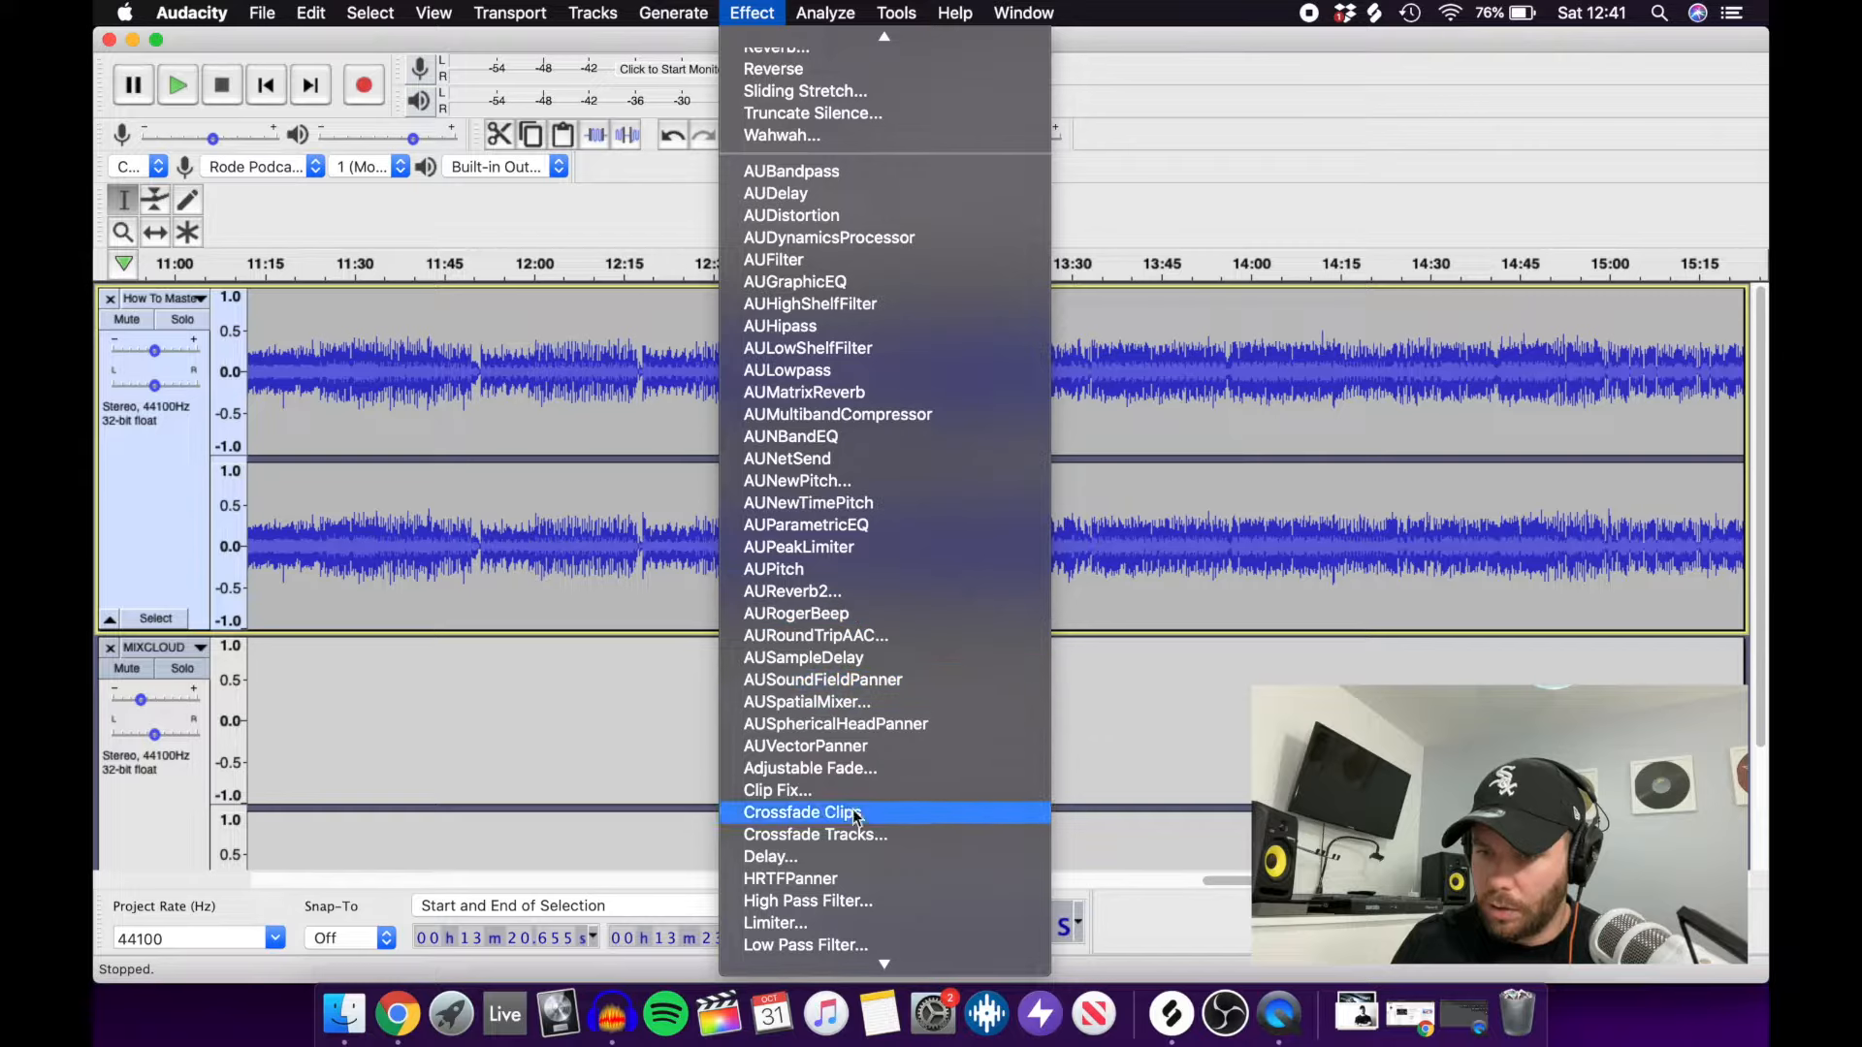
scroll(826, 883, down, 3)
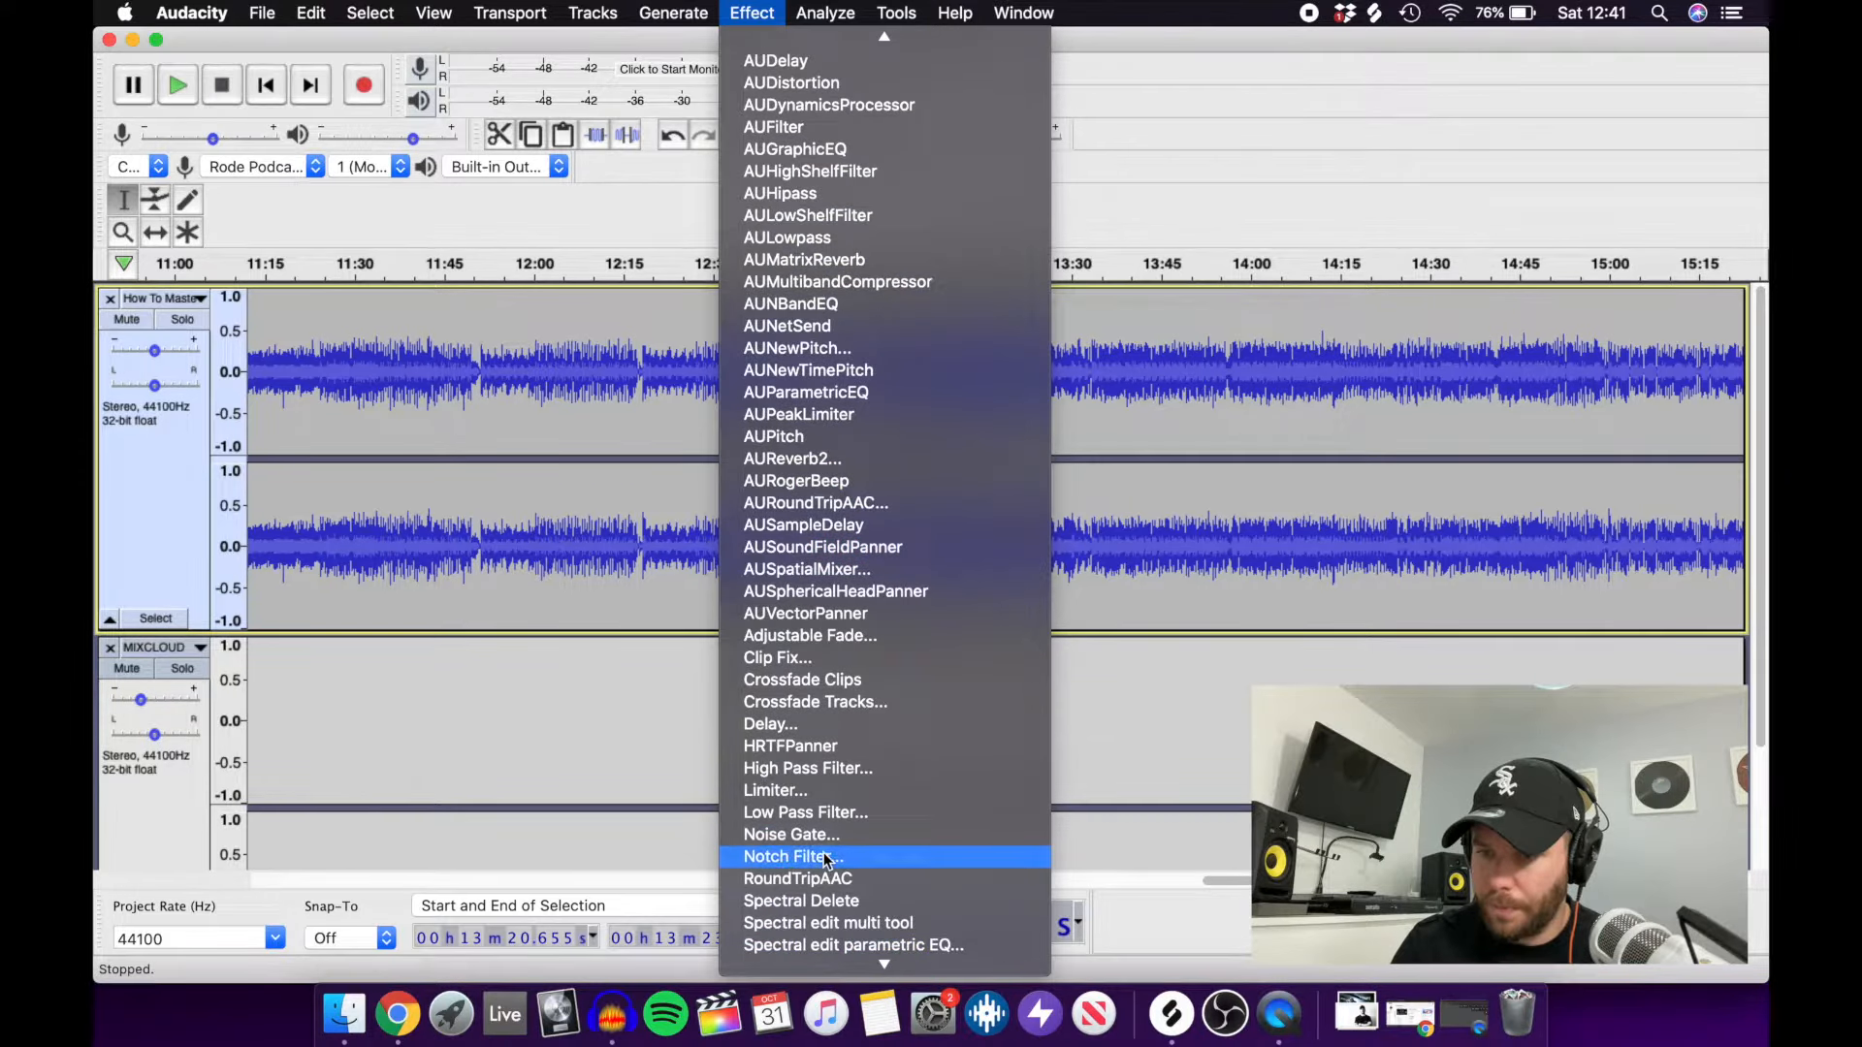
click(839, 791)
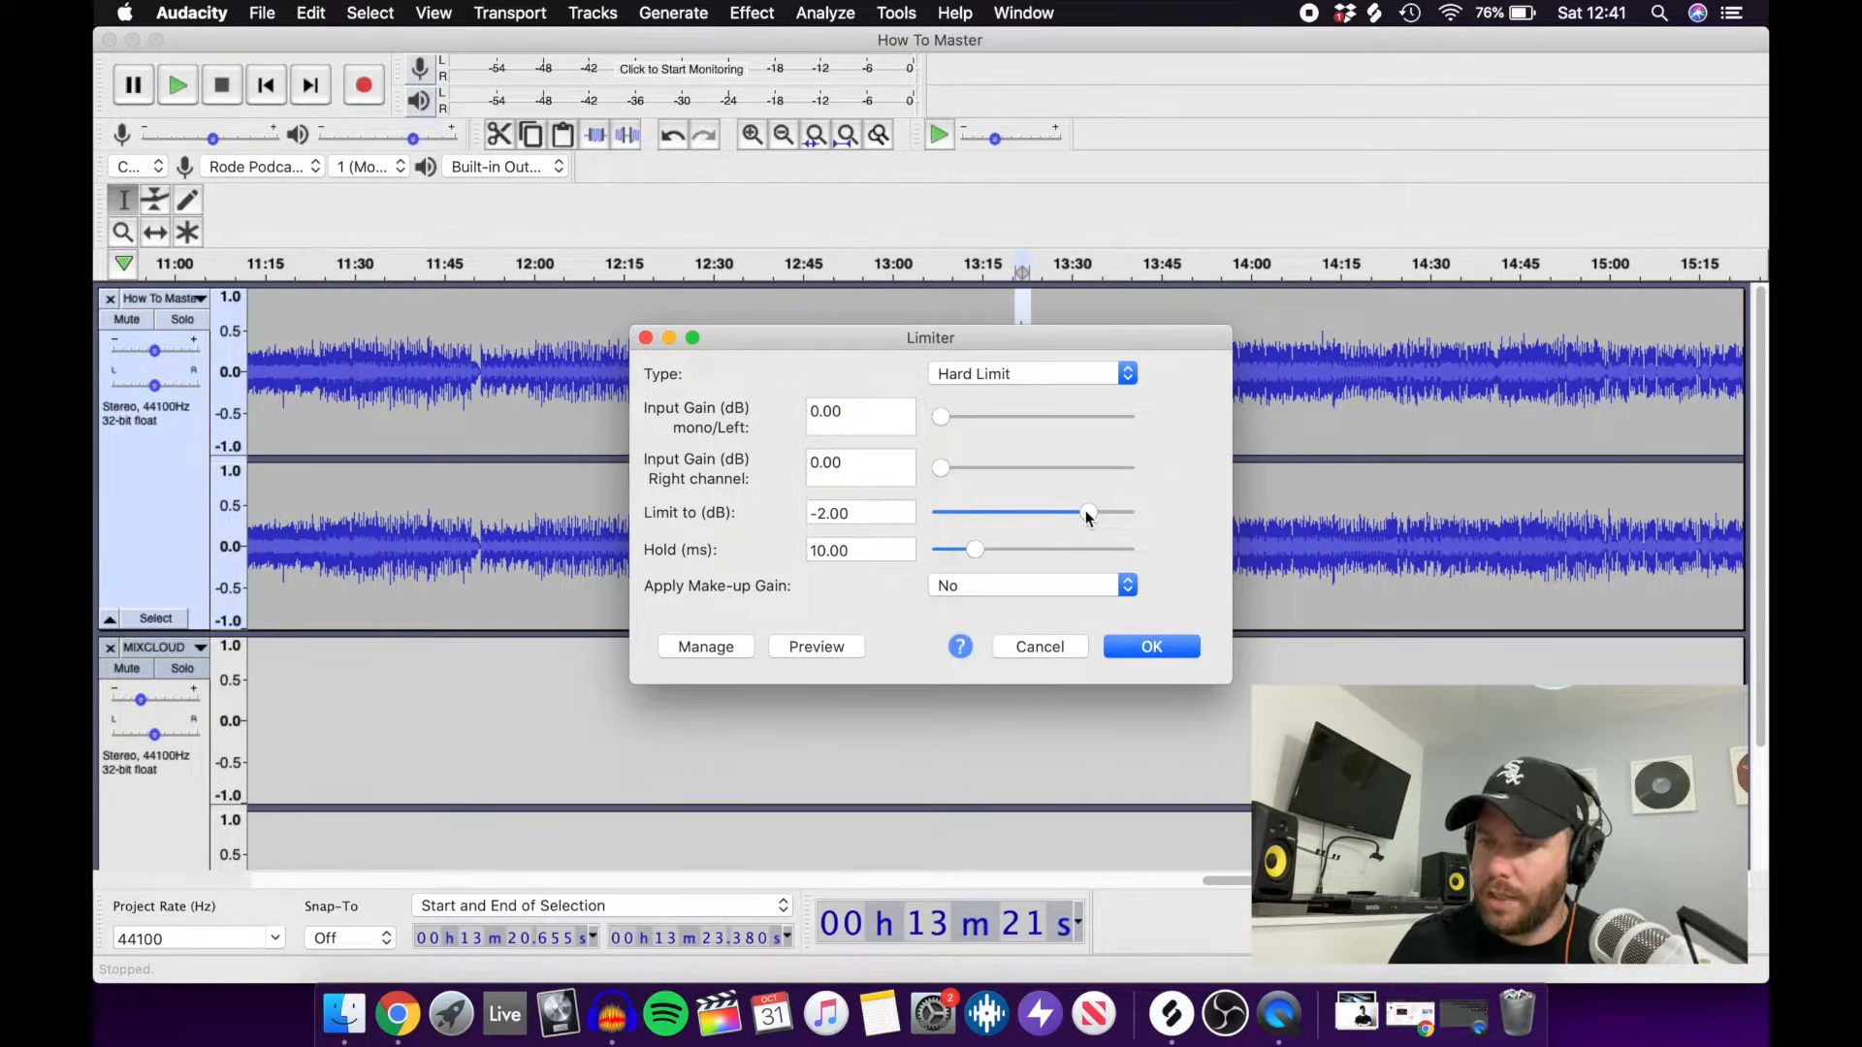
drag(1086, 512, 1009, 515)
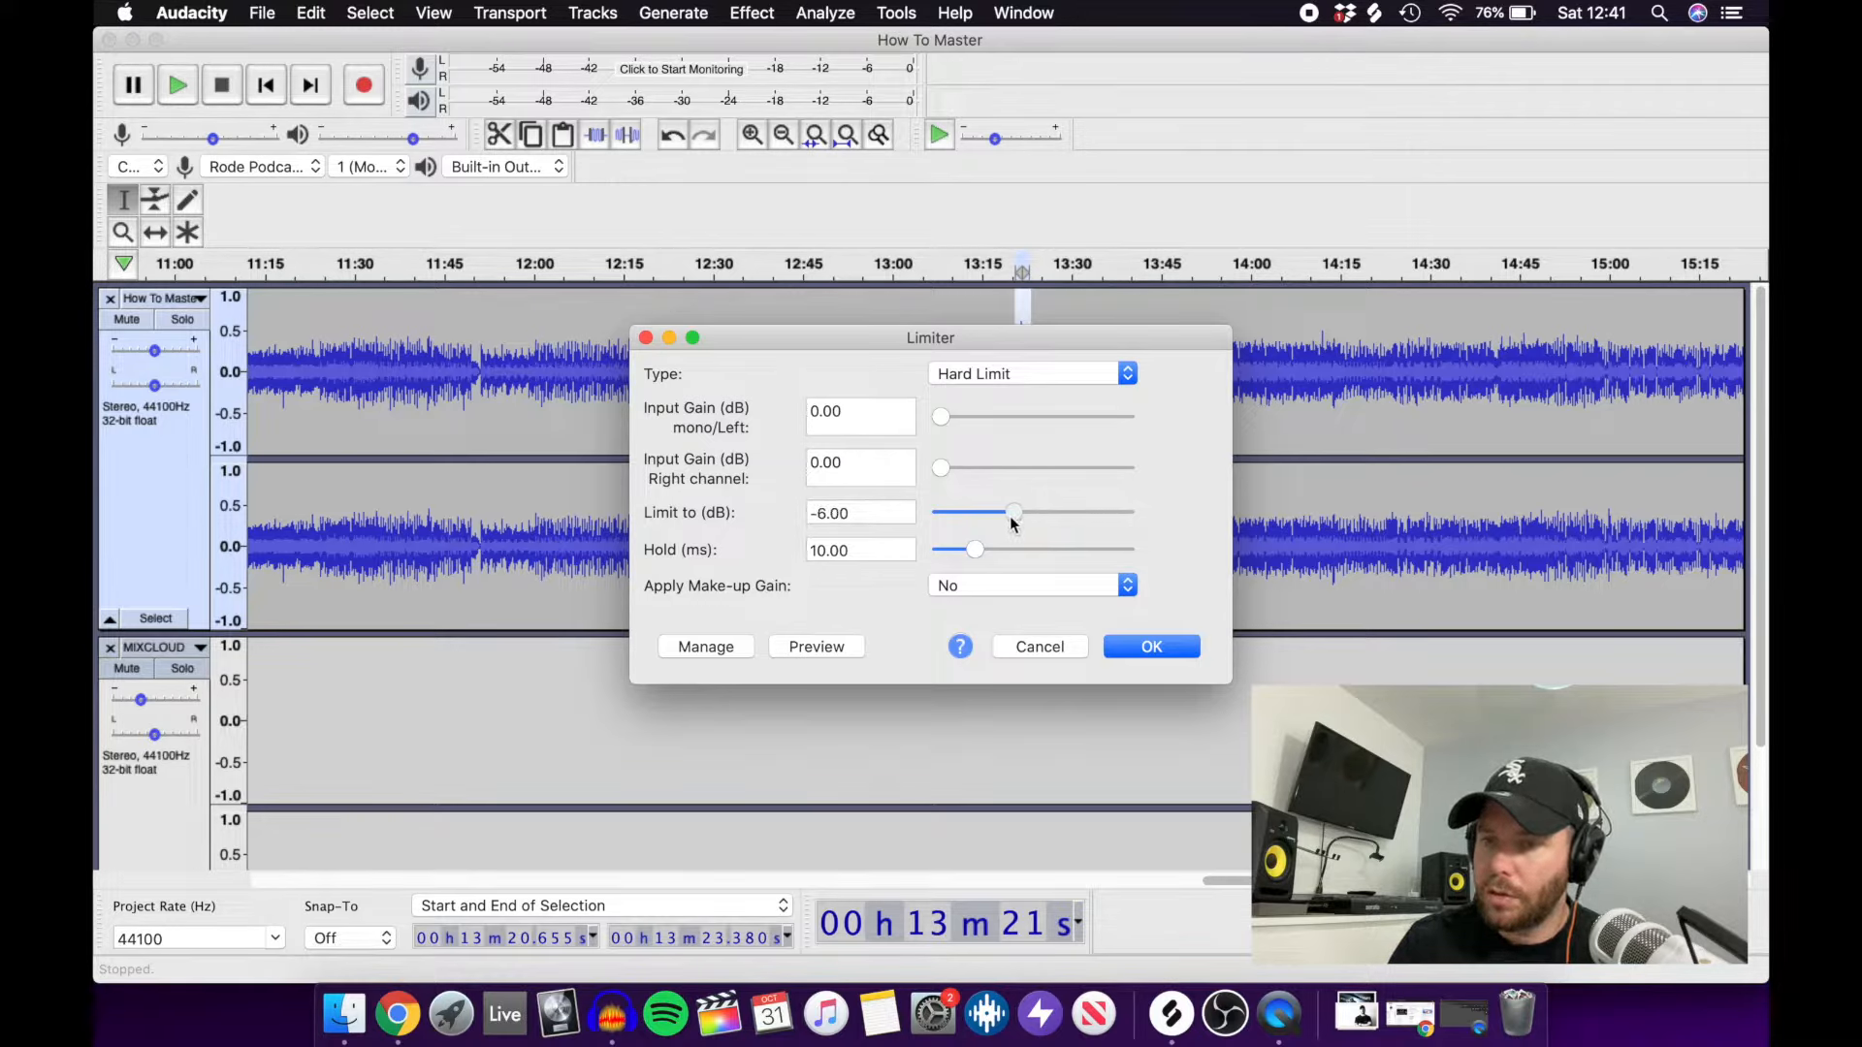
drag(1095, 339, 1061, 410)
click(1108, 718)
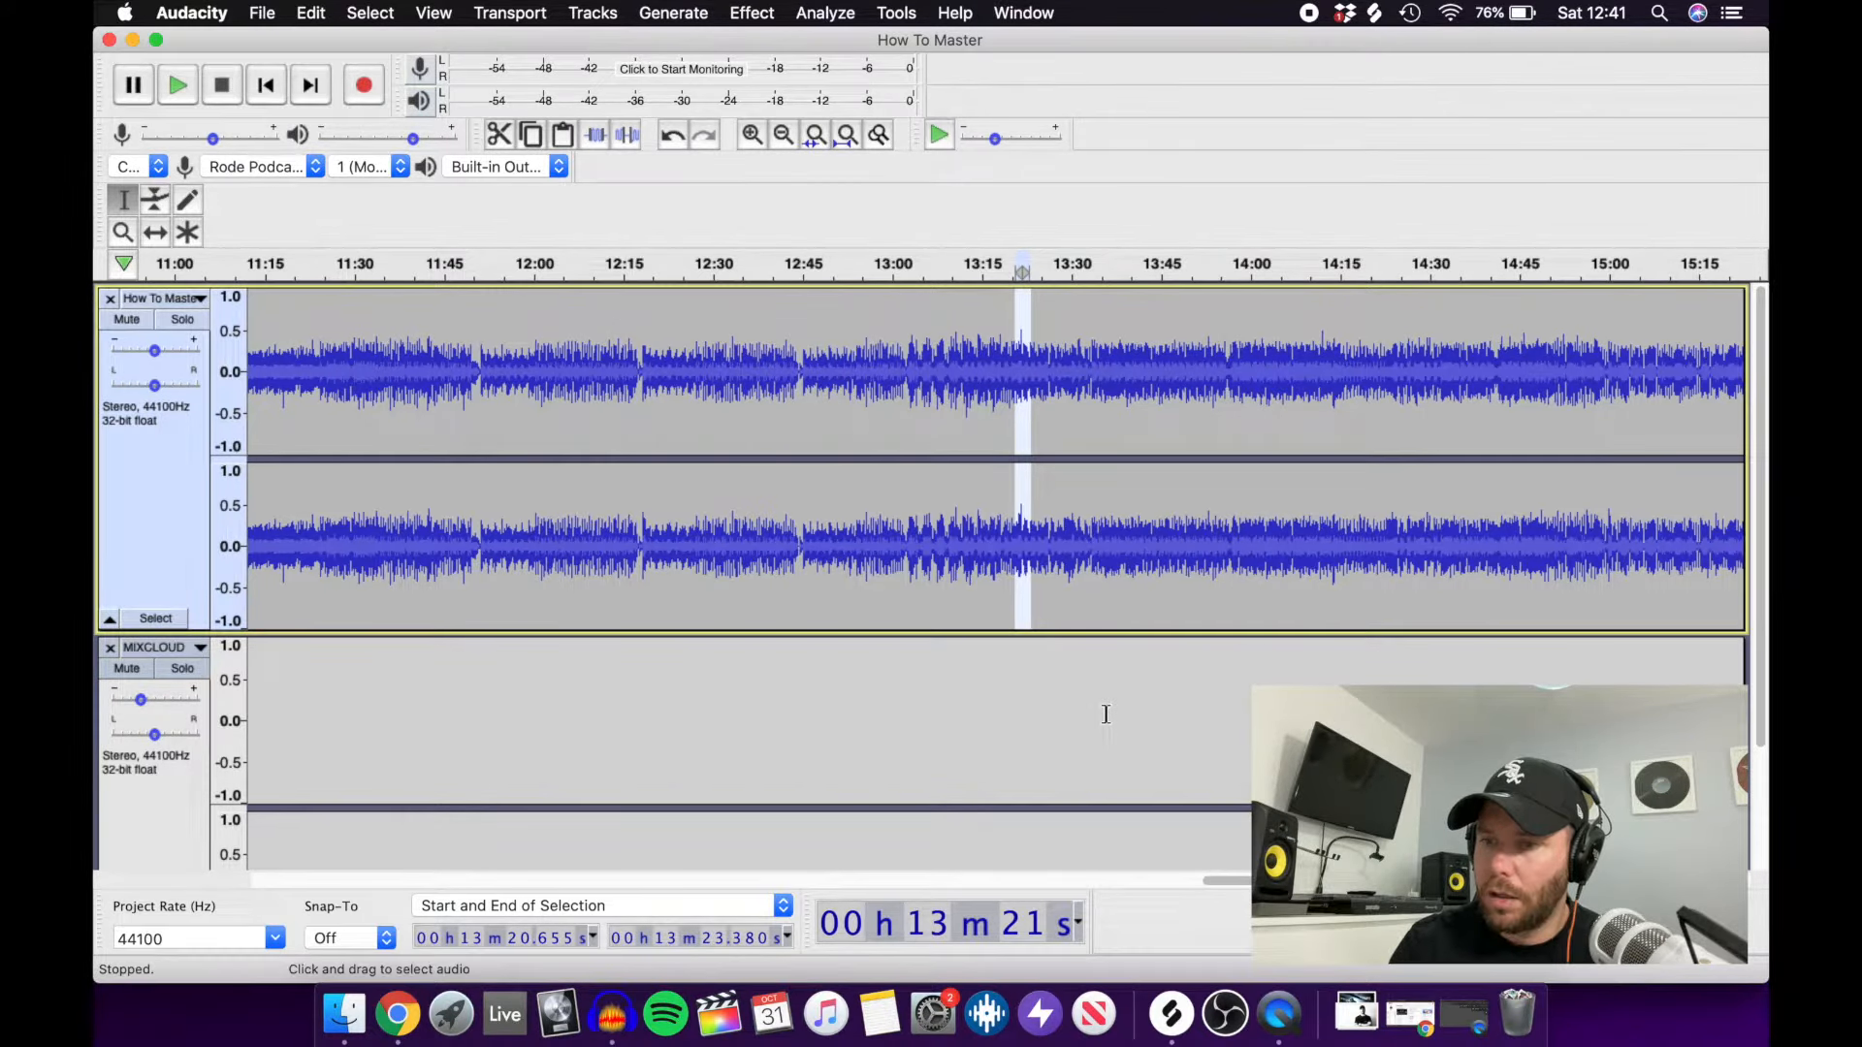
Apply the Hard Limit limiter again to the selected peak near 13:21, limiting to -7 dB.
click(754, 13)
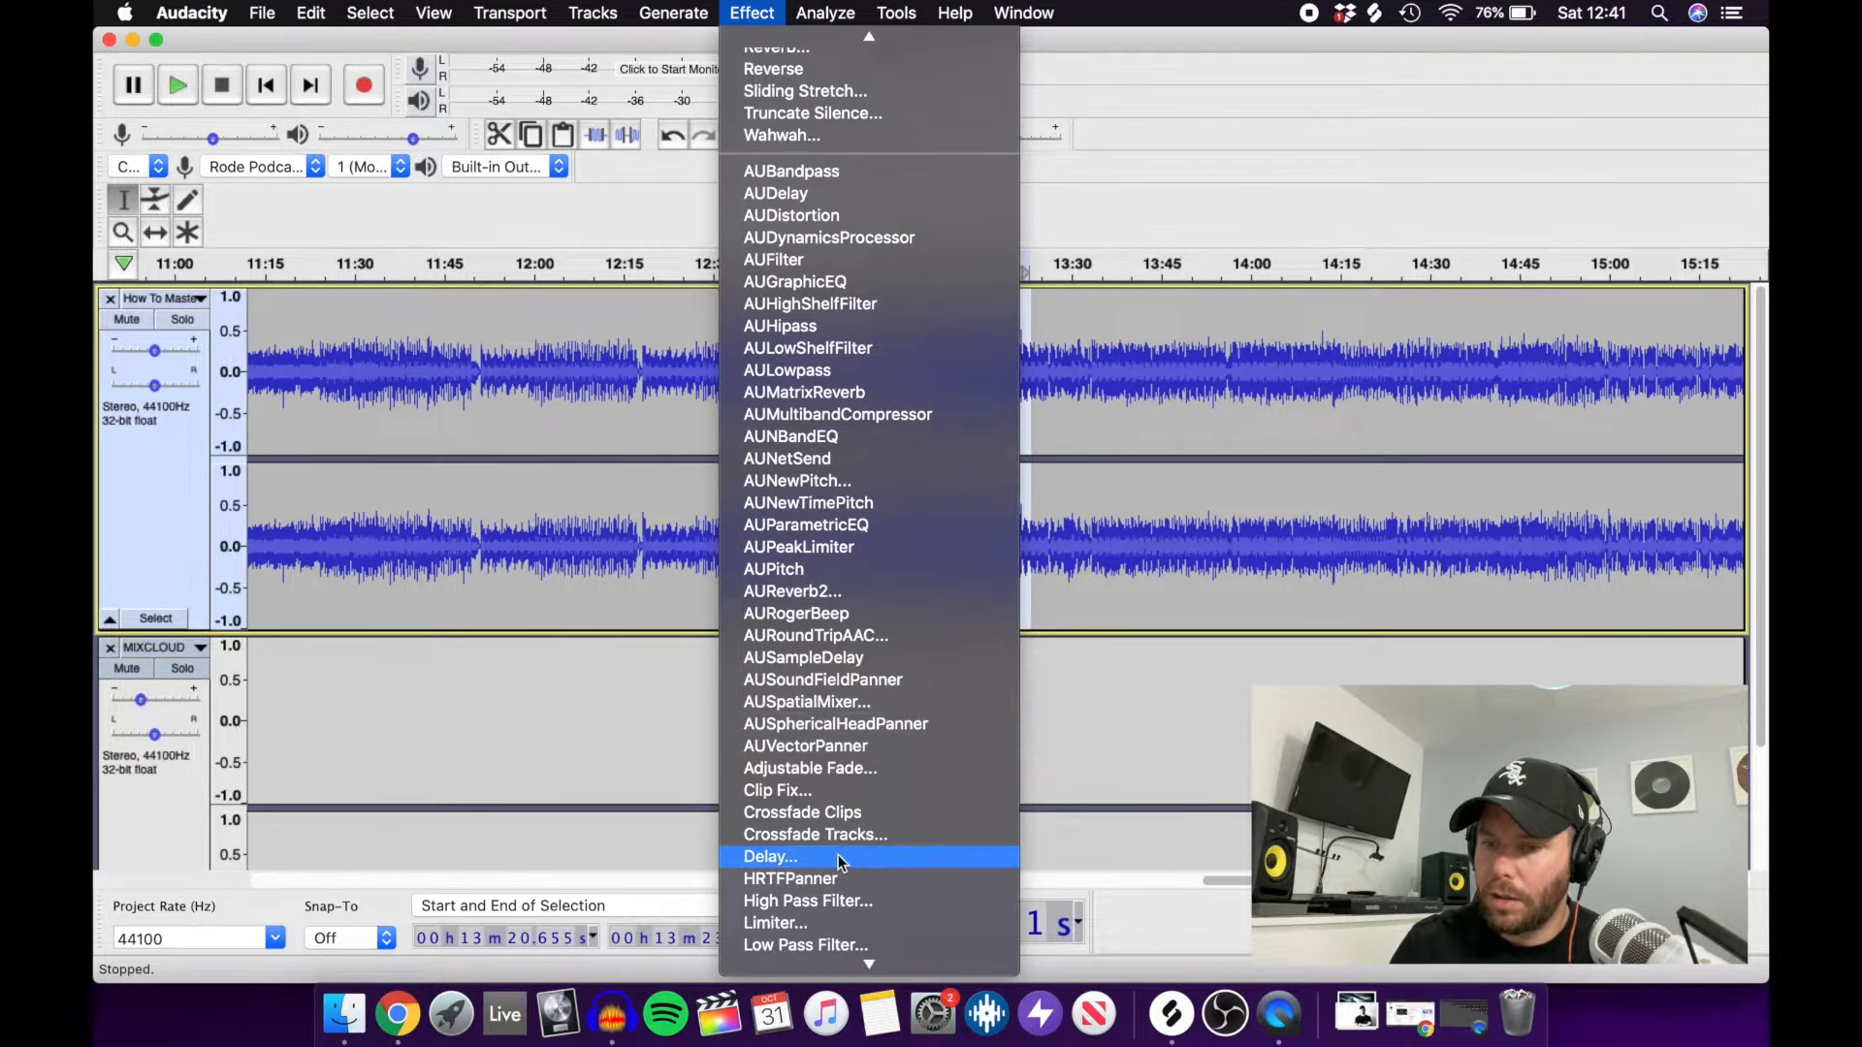
click(805, 923)
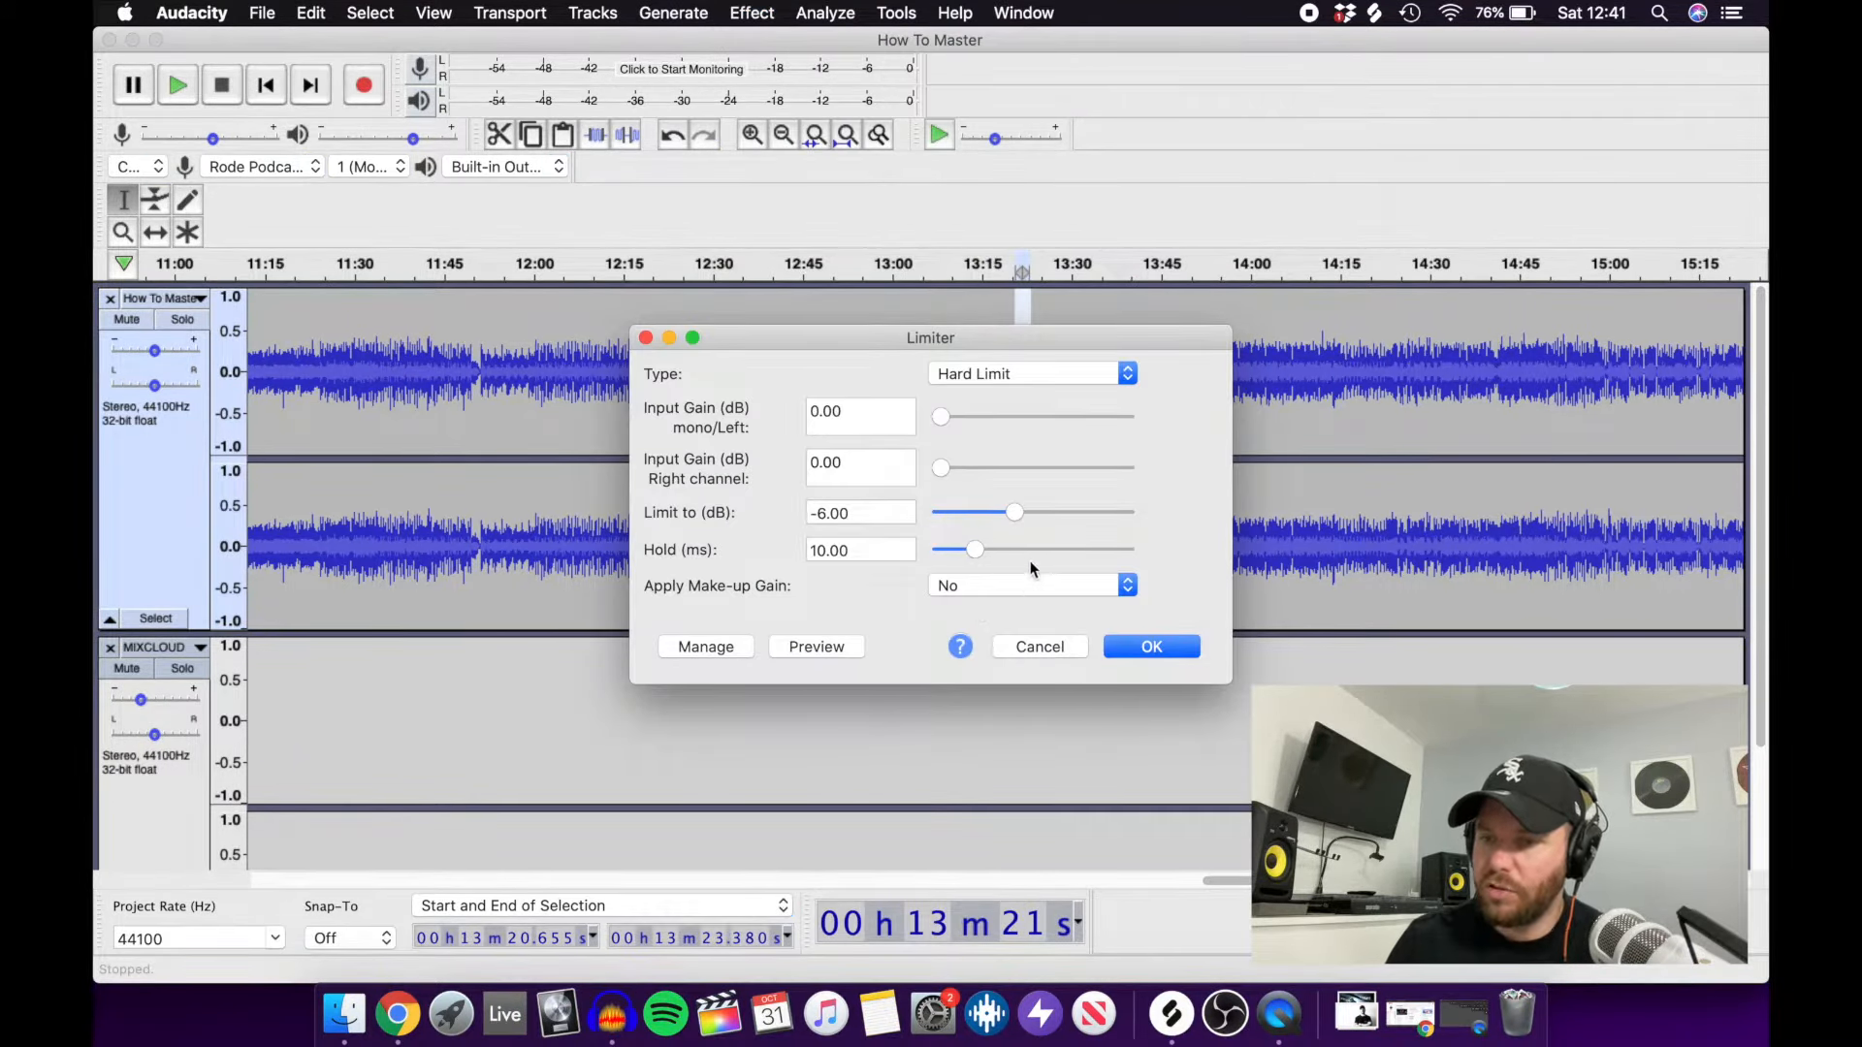
drag(1016, 510, 998, 509)
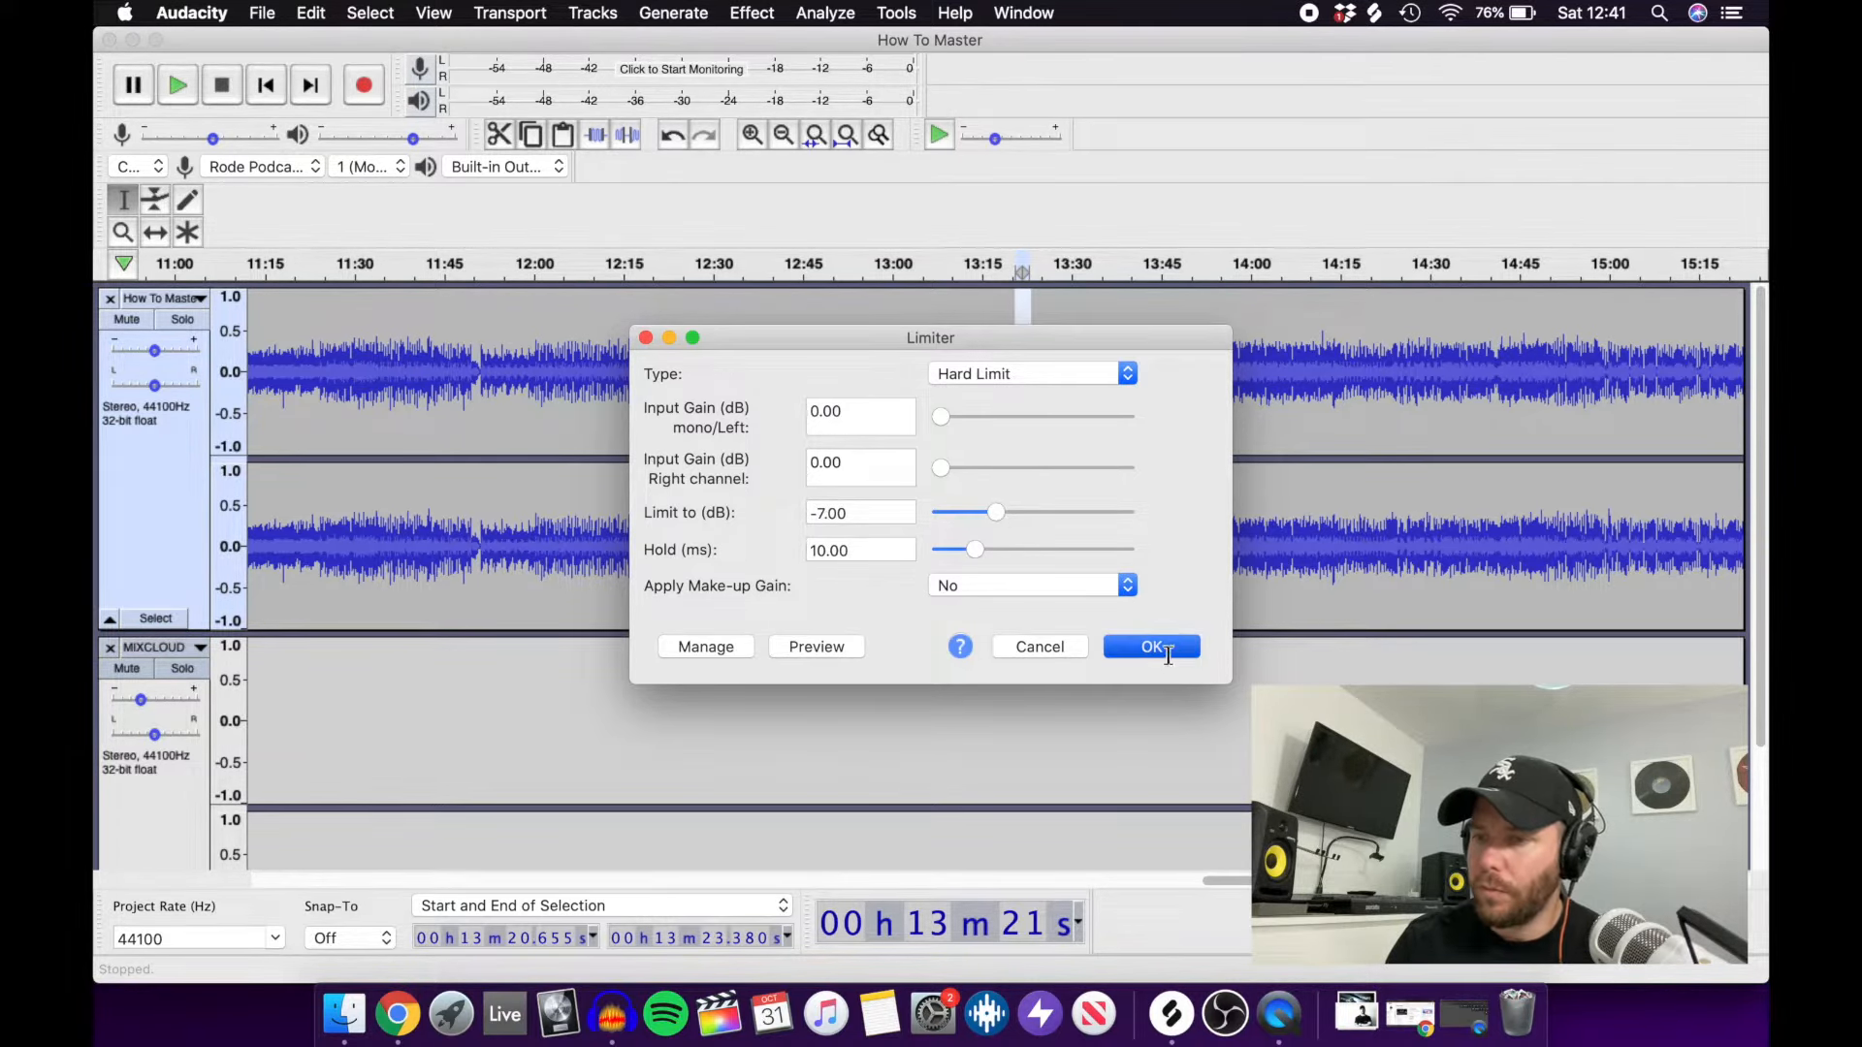
click(1151, 647)
click(1006, 407)
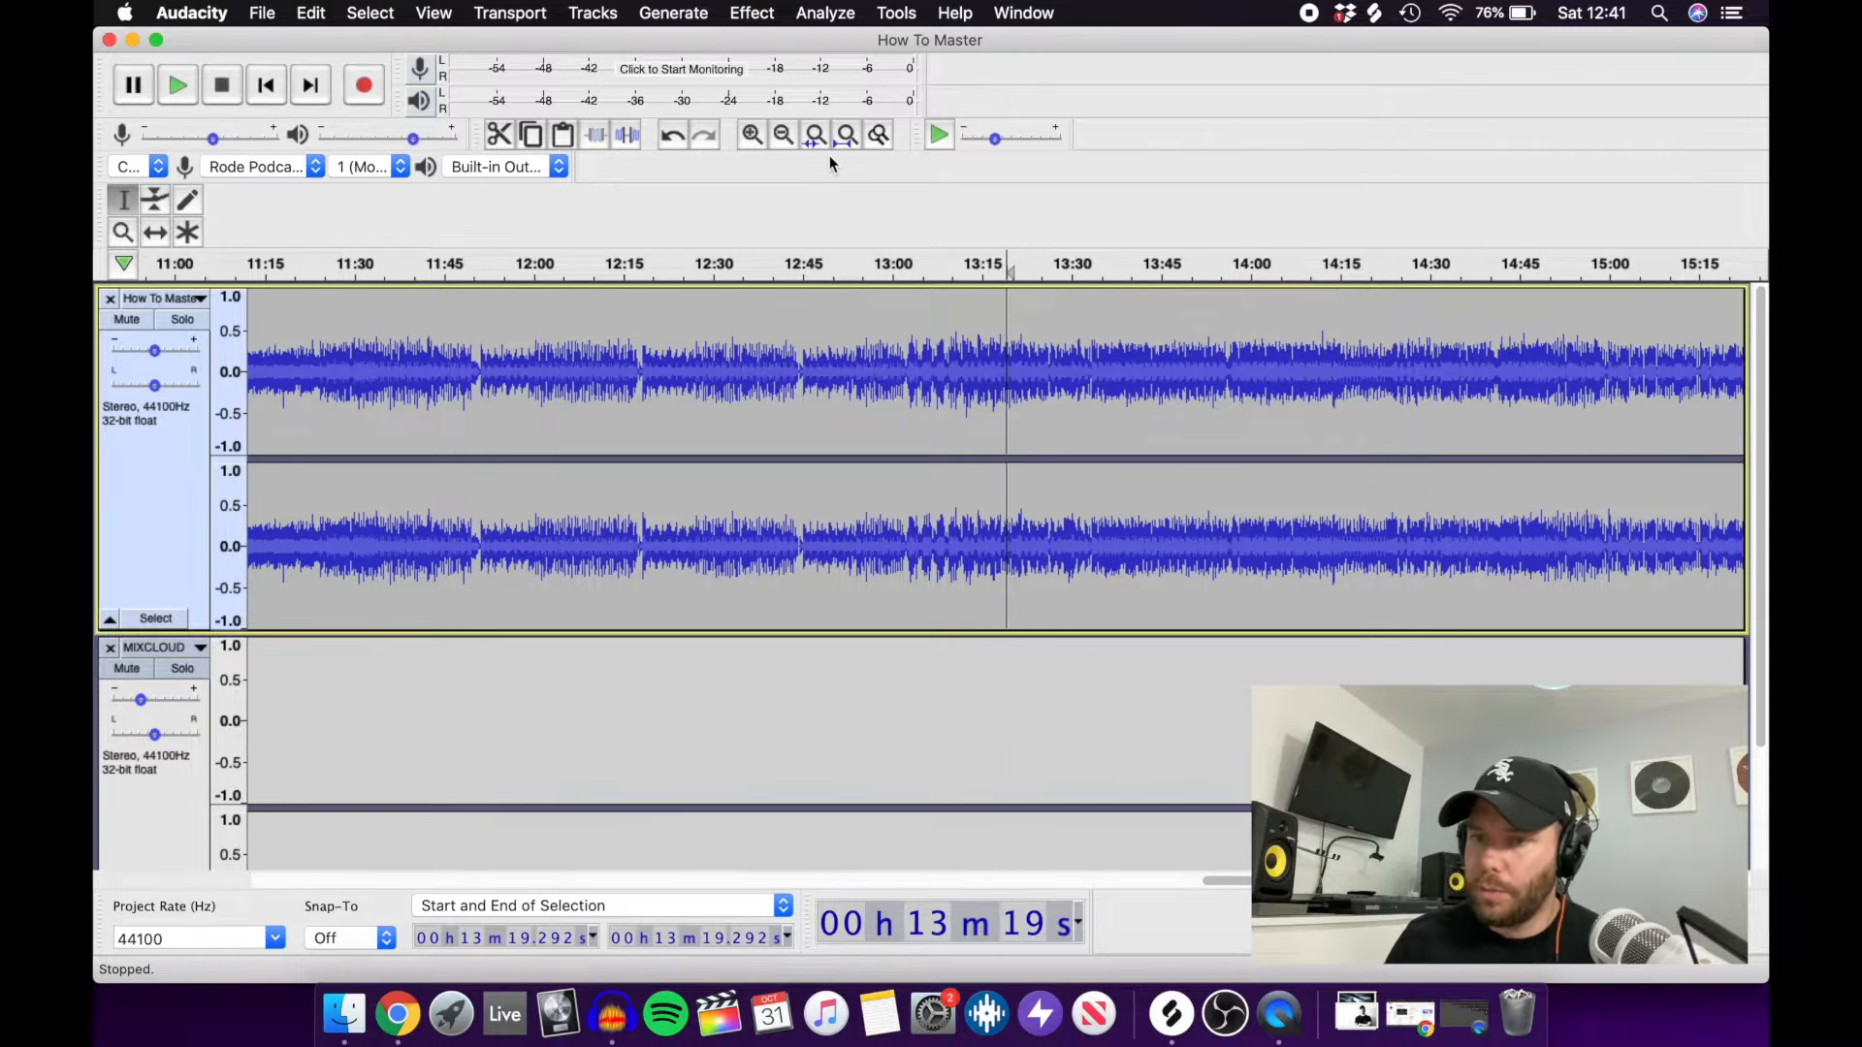
Select the loud peak section of the mix track from about 5:55 to 6:07.5.
click(784, 135)
click(784, 135)
click(784, 135)
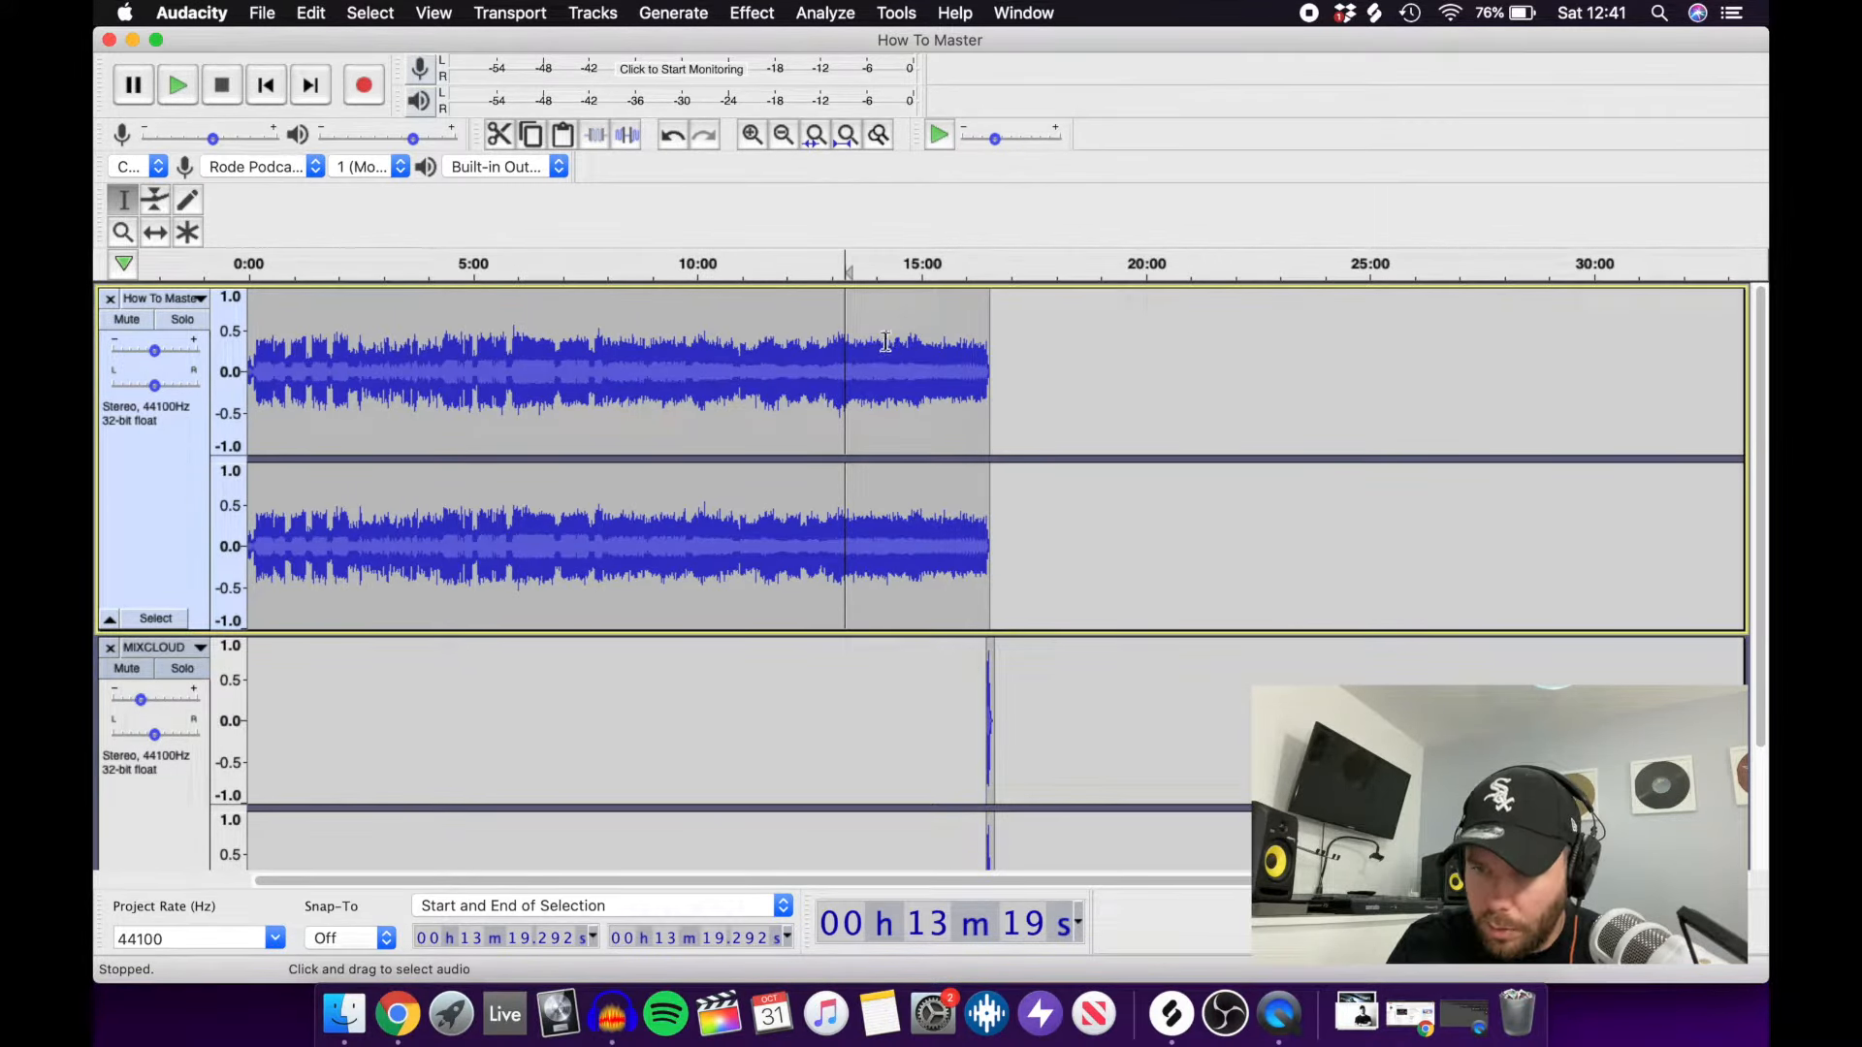
click(513, 350)
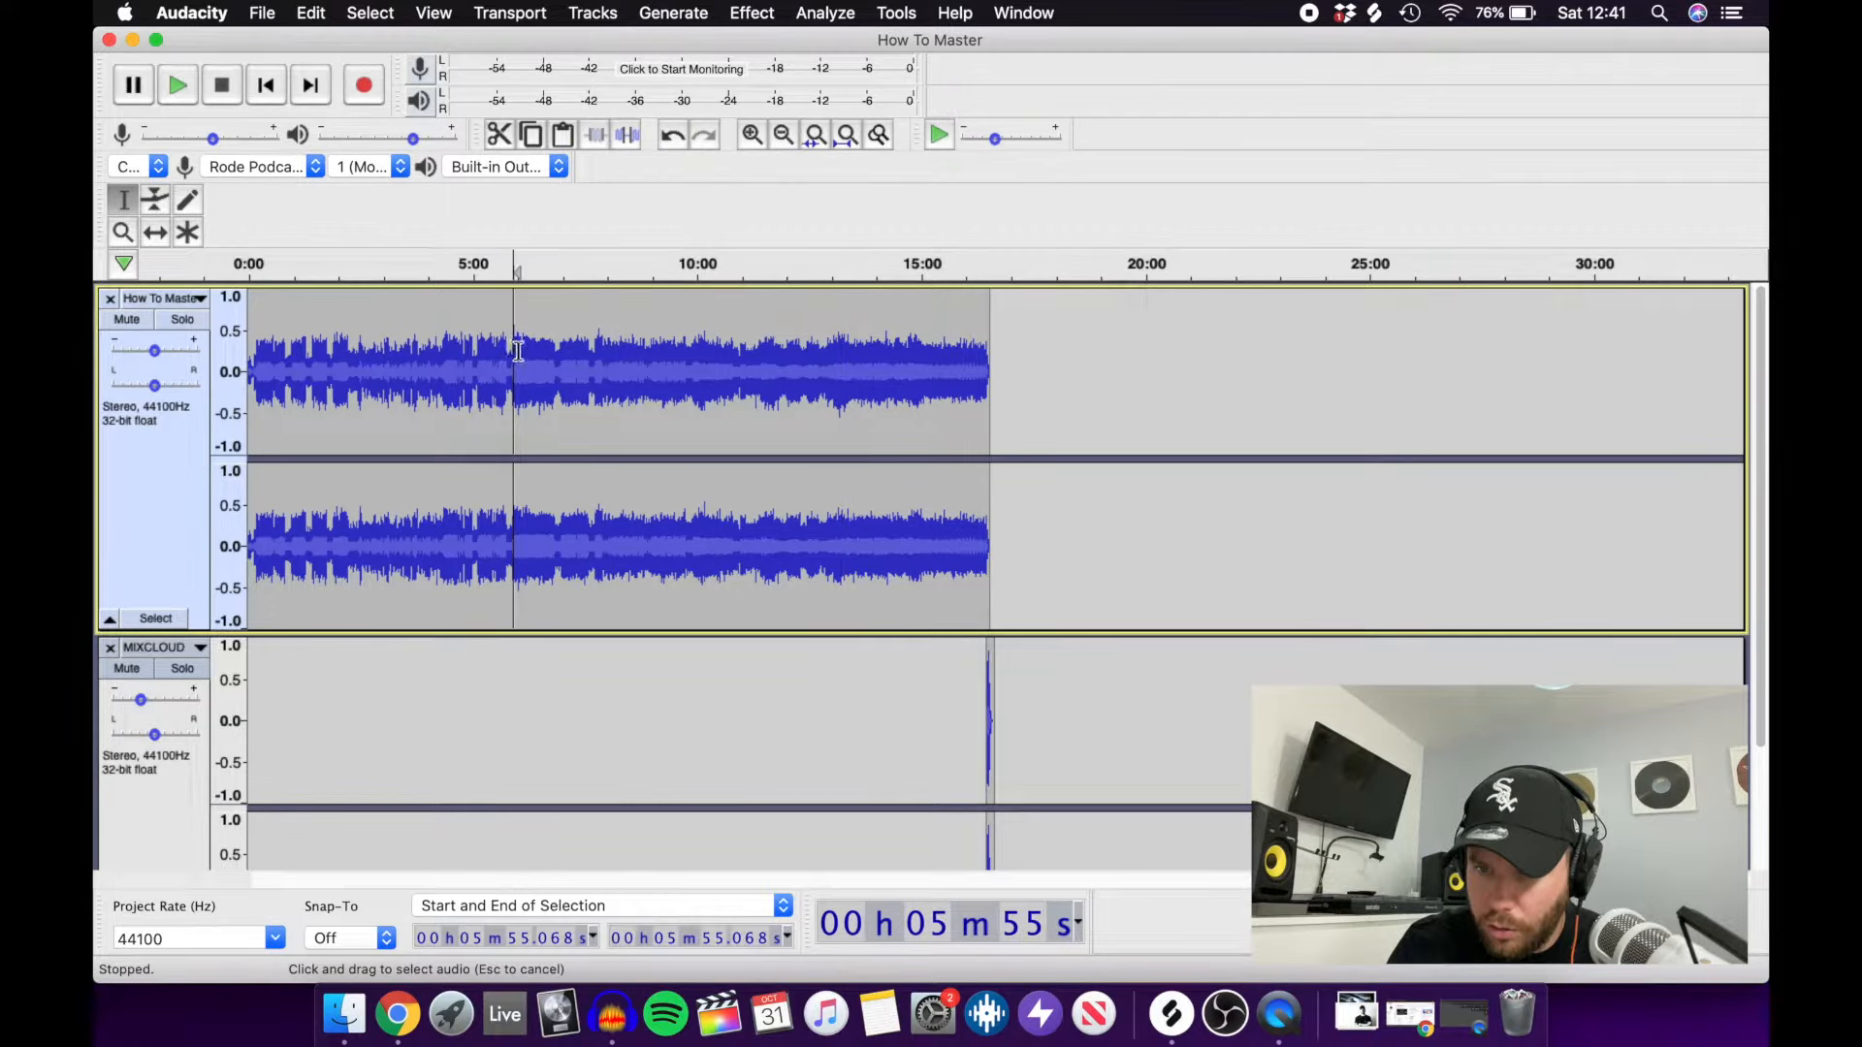
drag(513, 349, 521, 349)
Try a Hard Limit limiter at -7 dB on the selected peak section, and undo it.
click(752, 12)
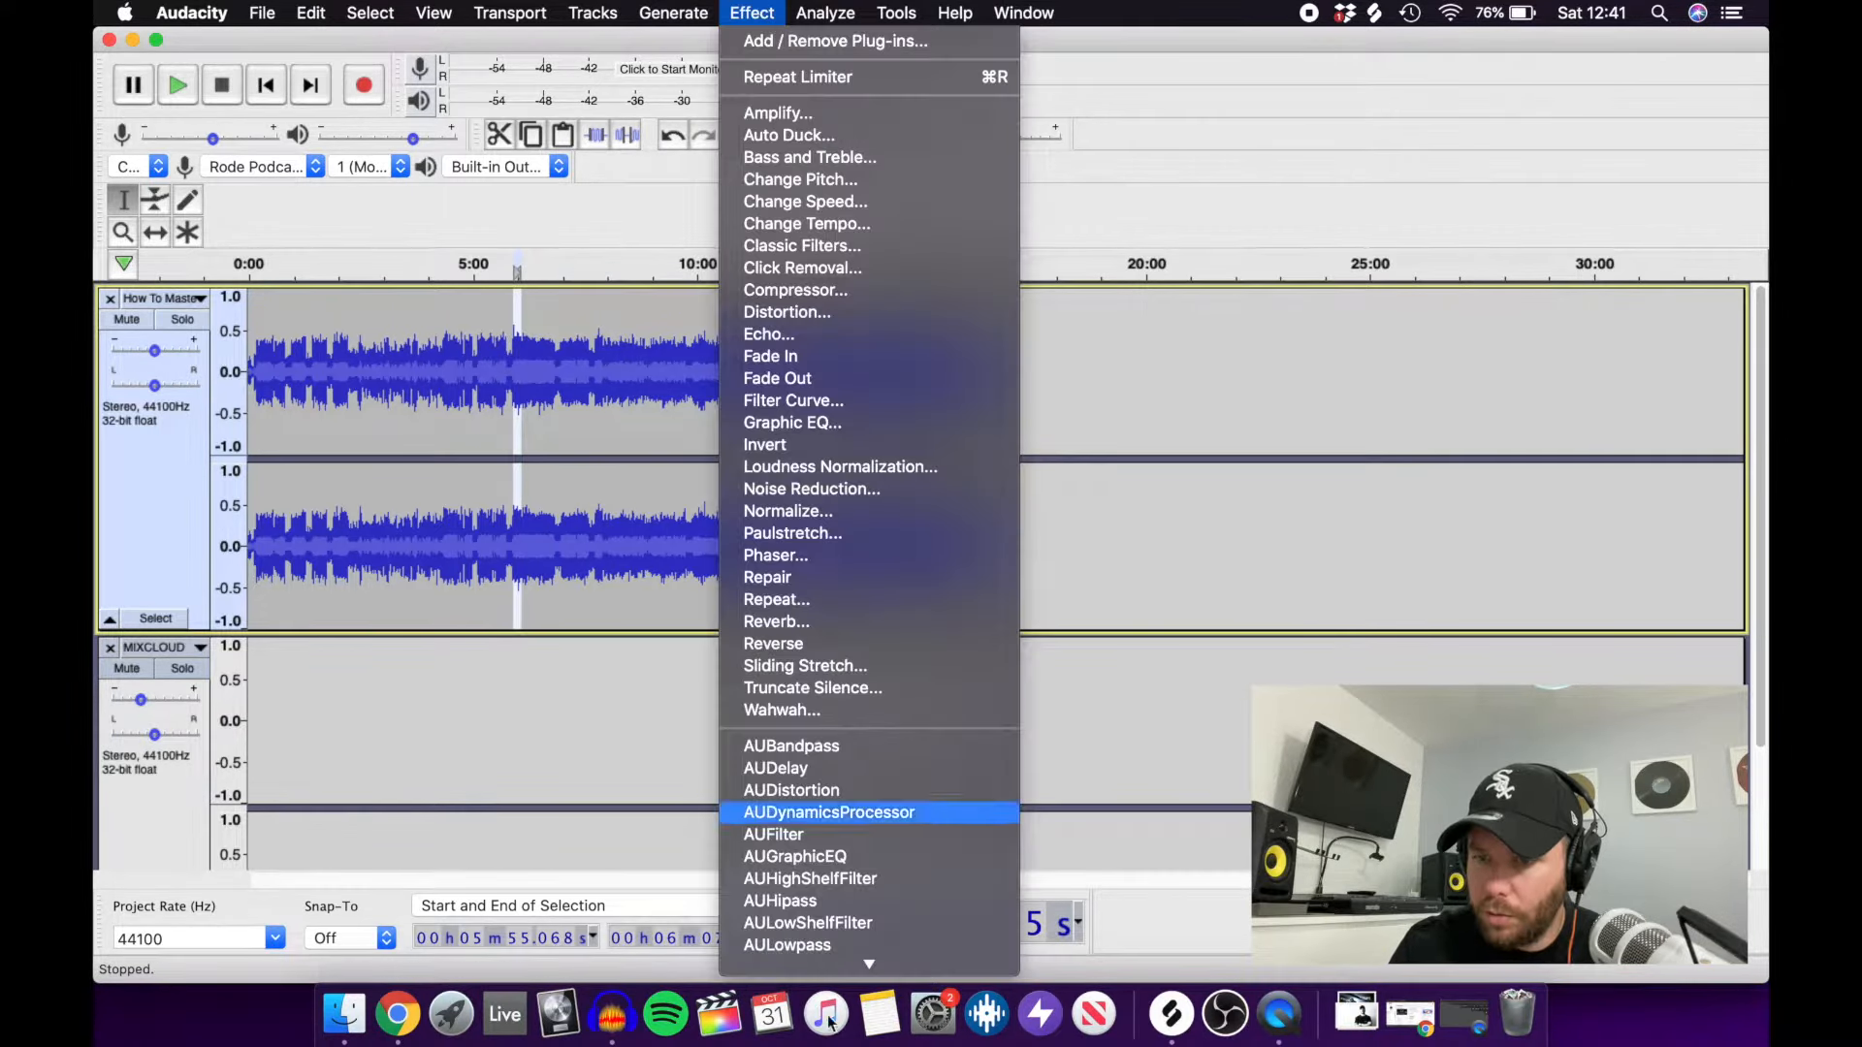
mouse_move(869, 965)
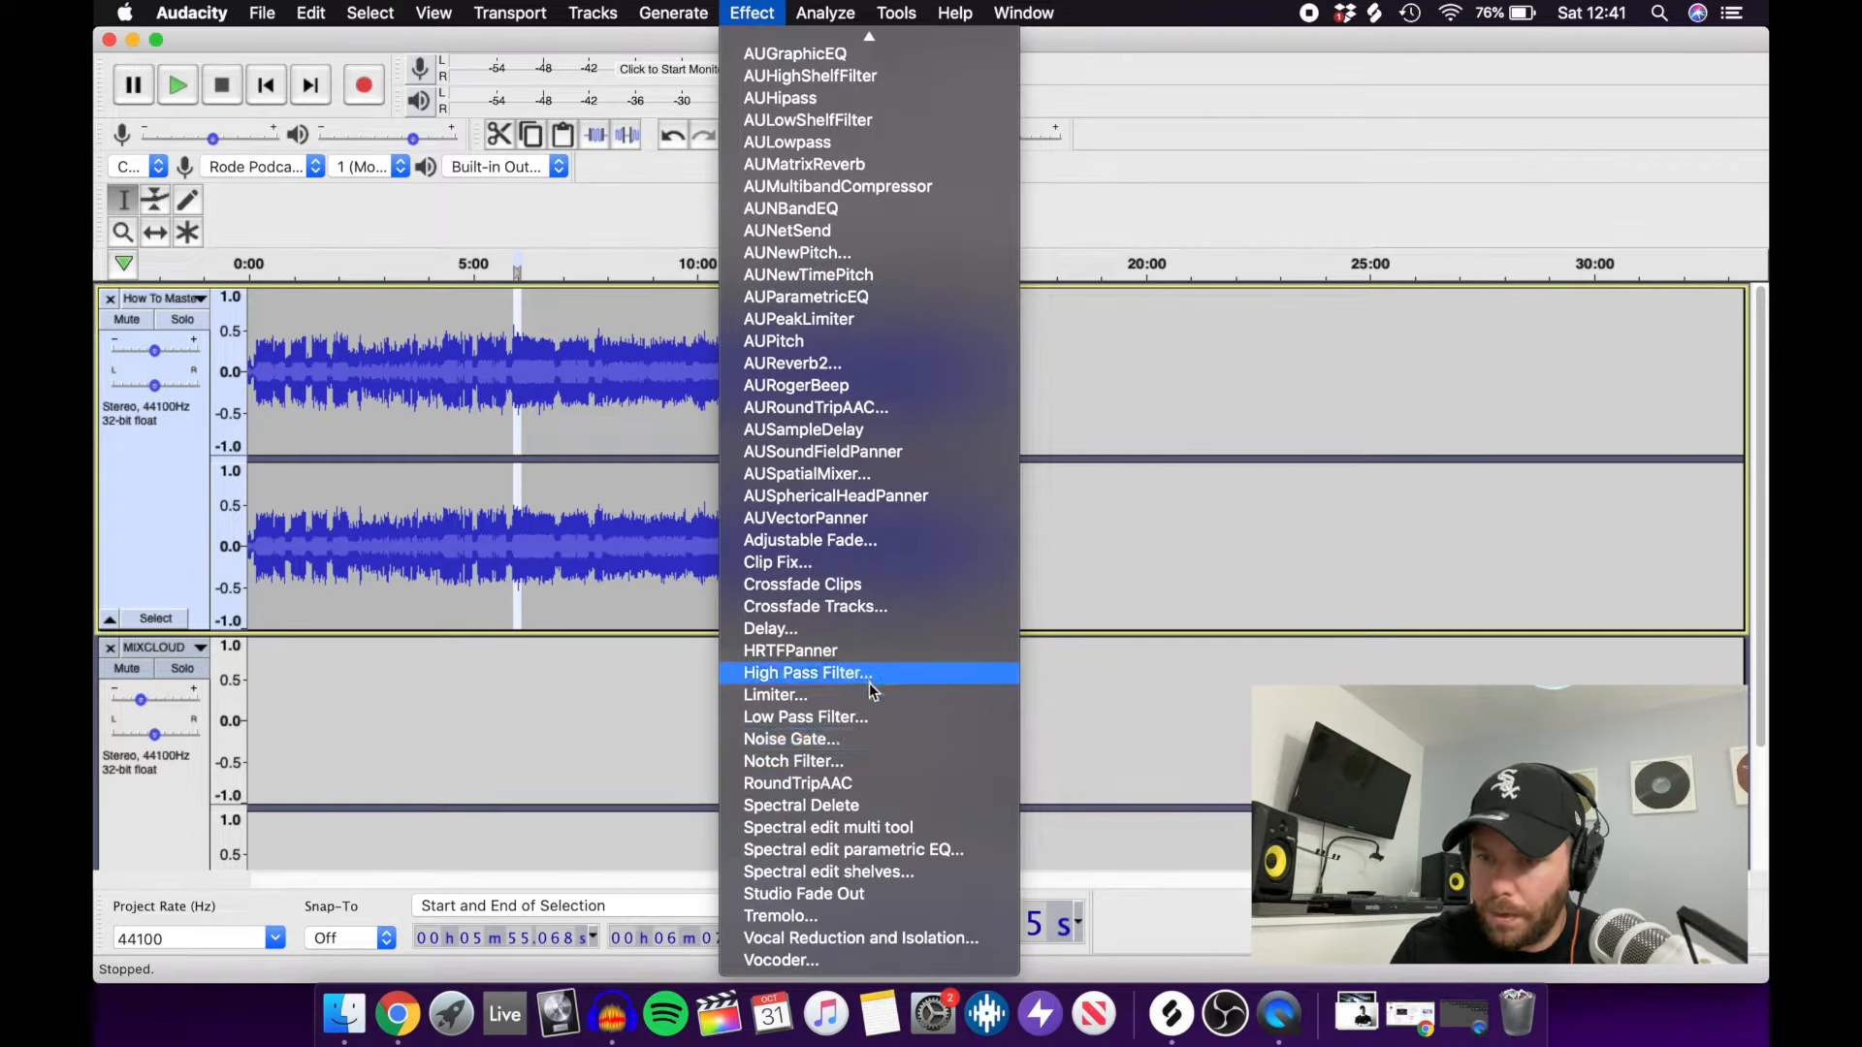
click(870, 693)
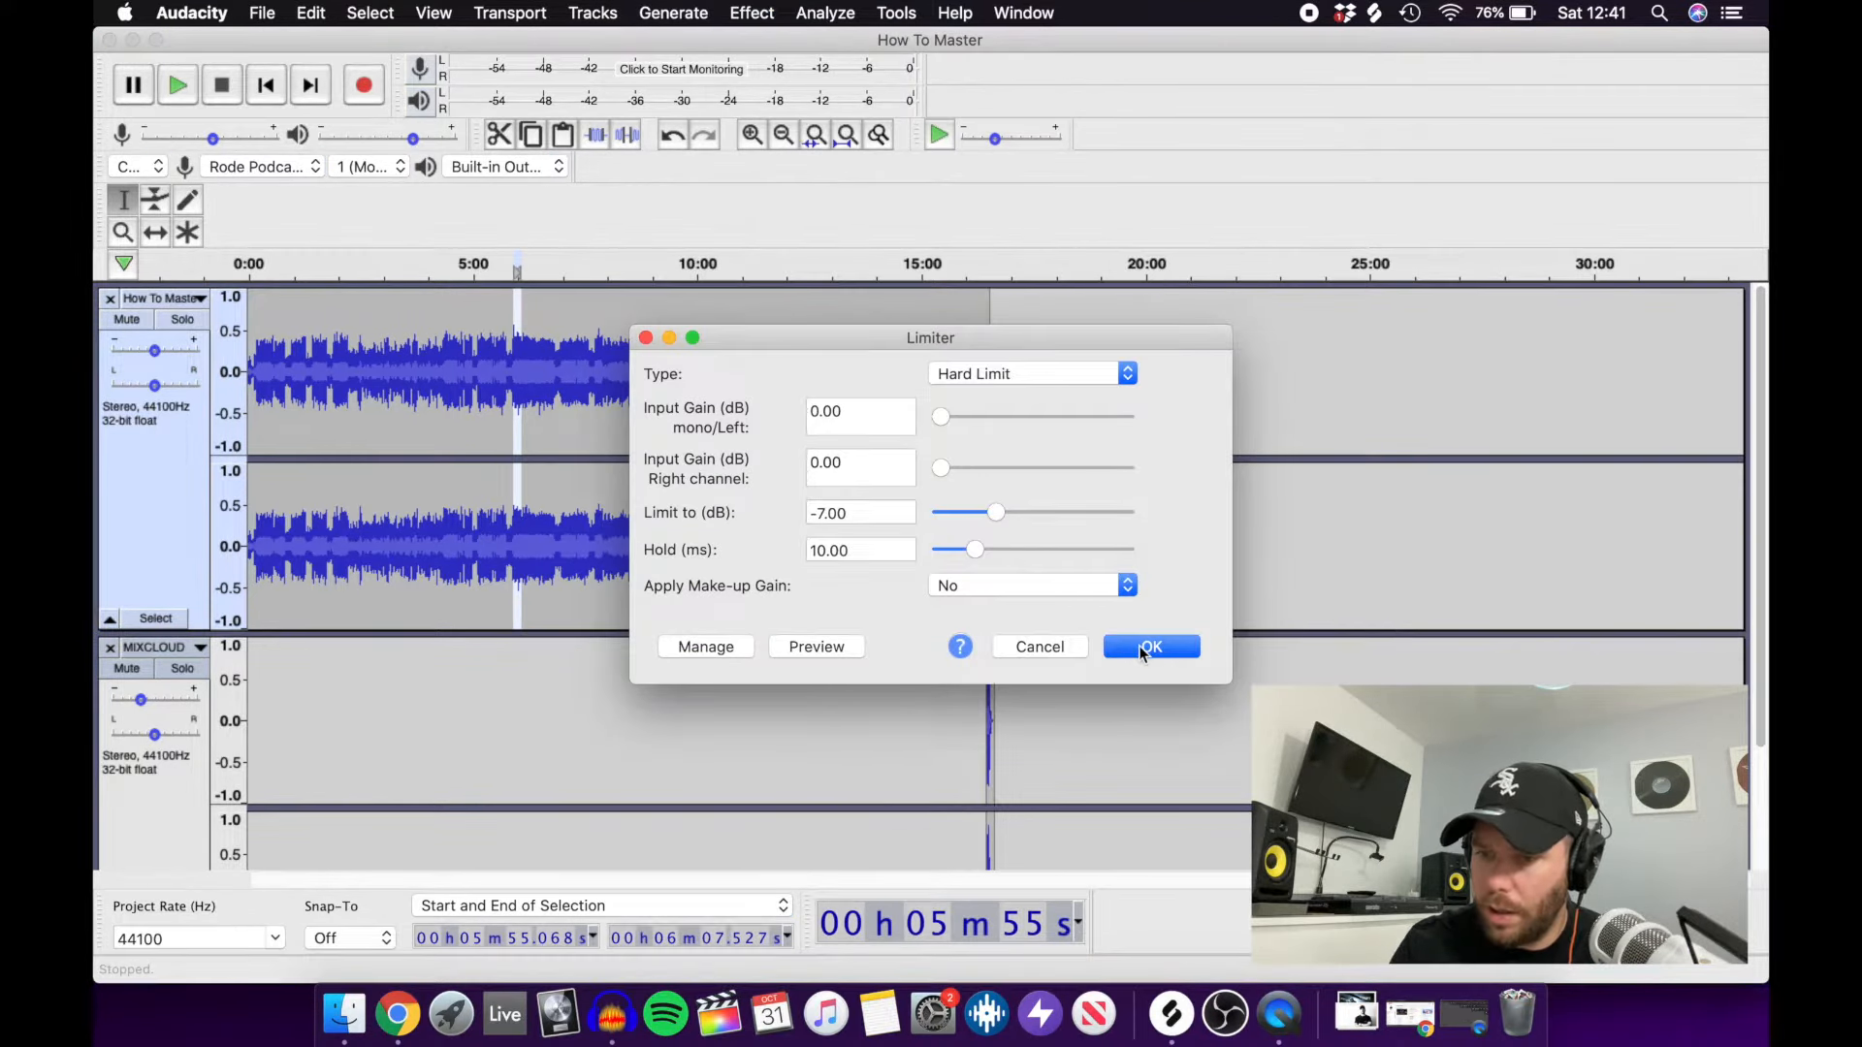
click(1115, 647)
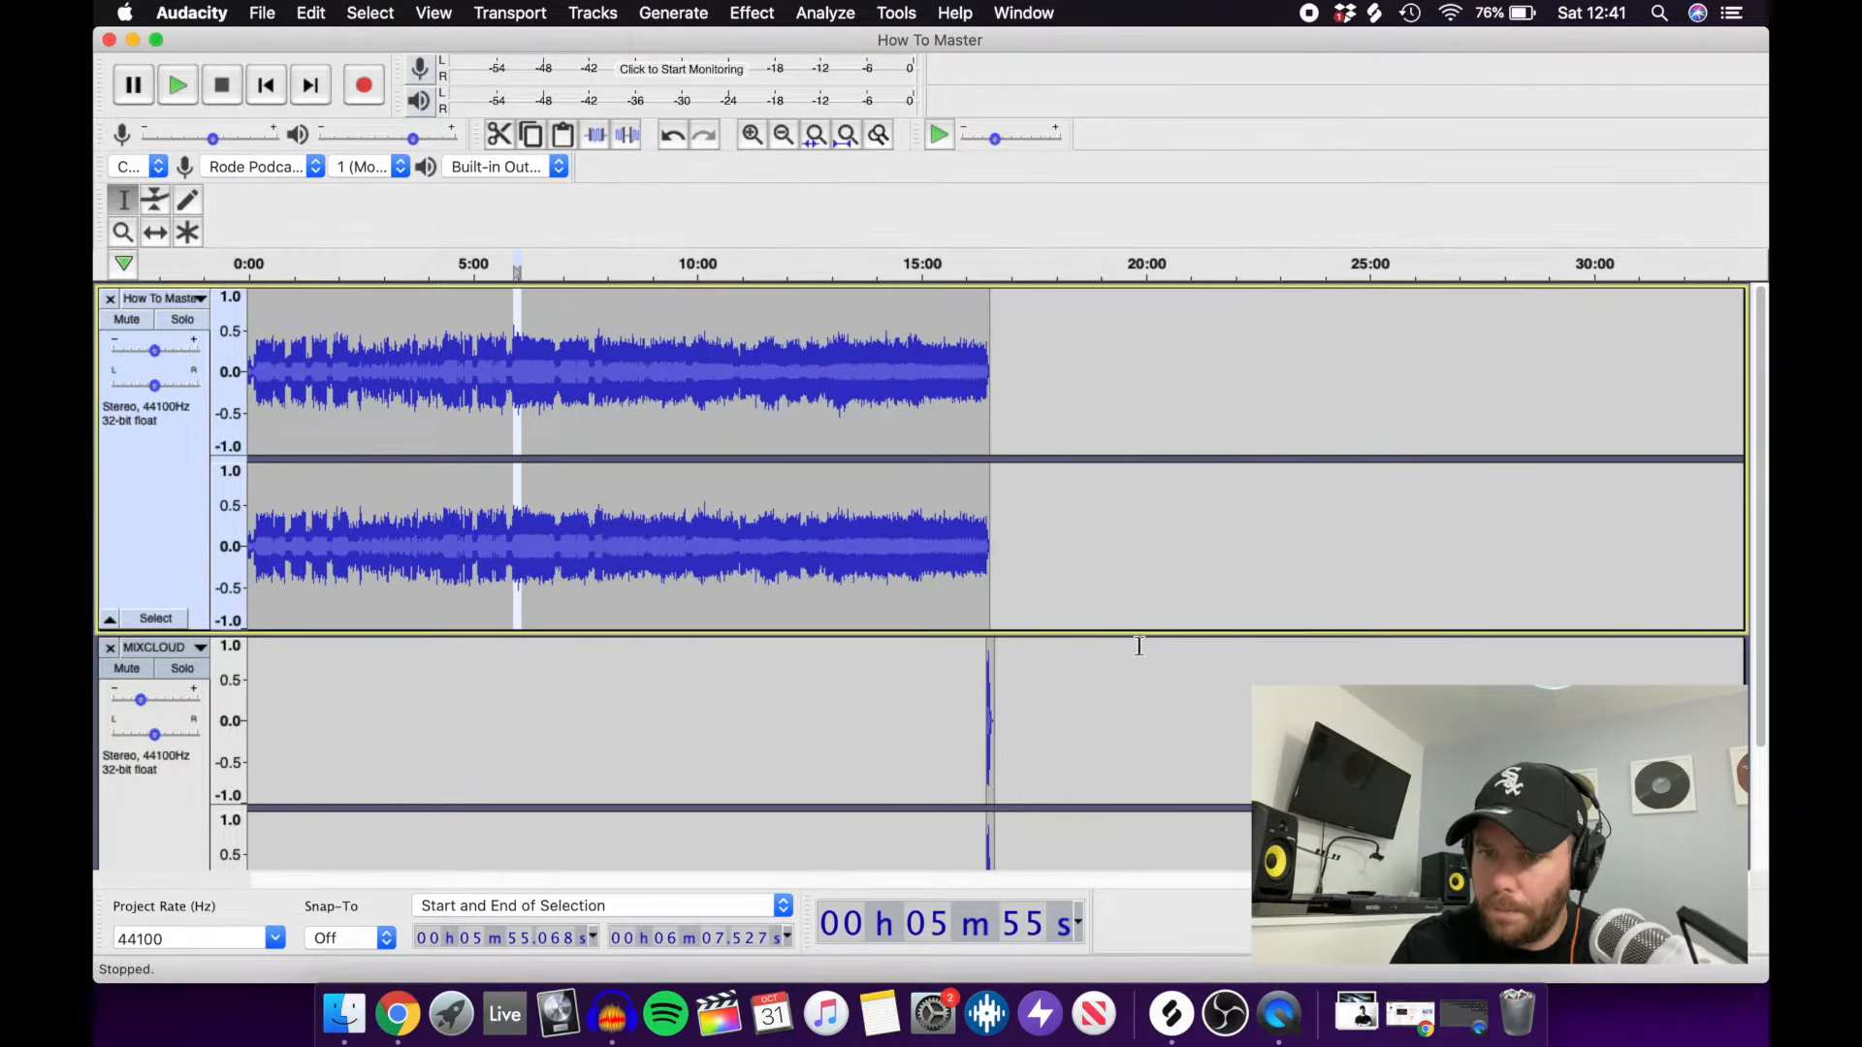
click(309, 11)
click(324, 39)
Apply the Hard Limit limiter to the selected peak section near 6:00, limiting to -6 dB.
click(768, 11)
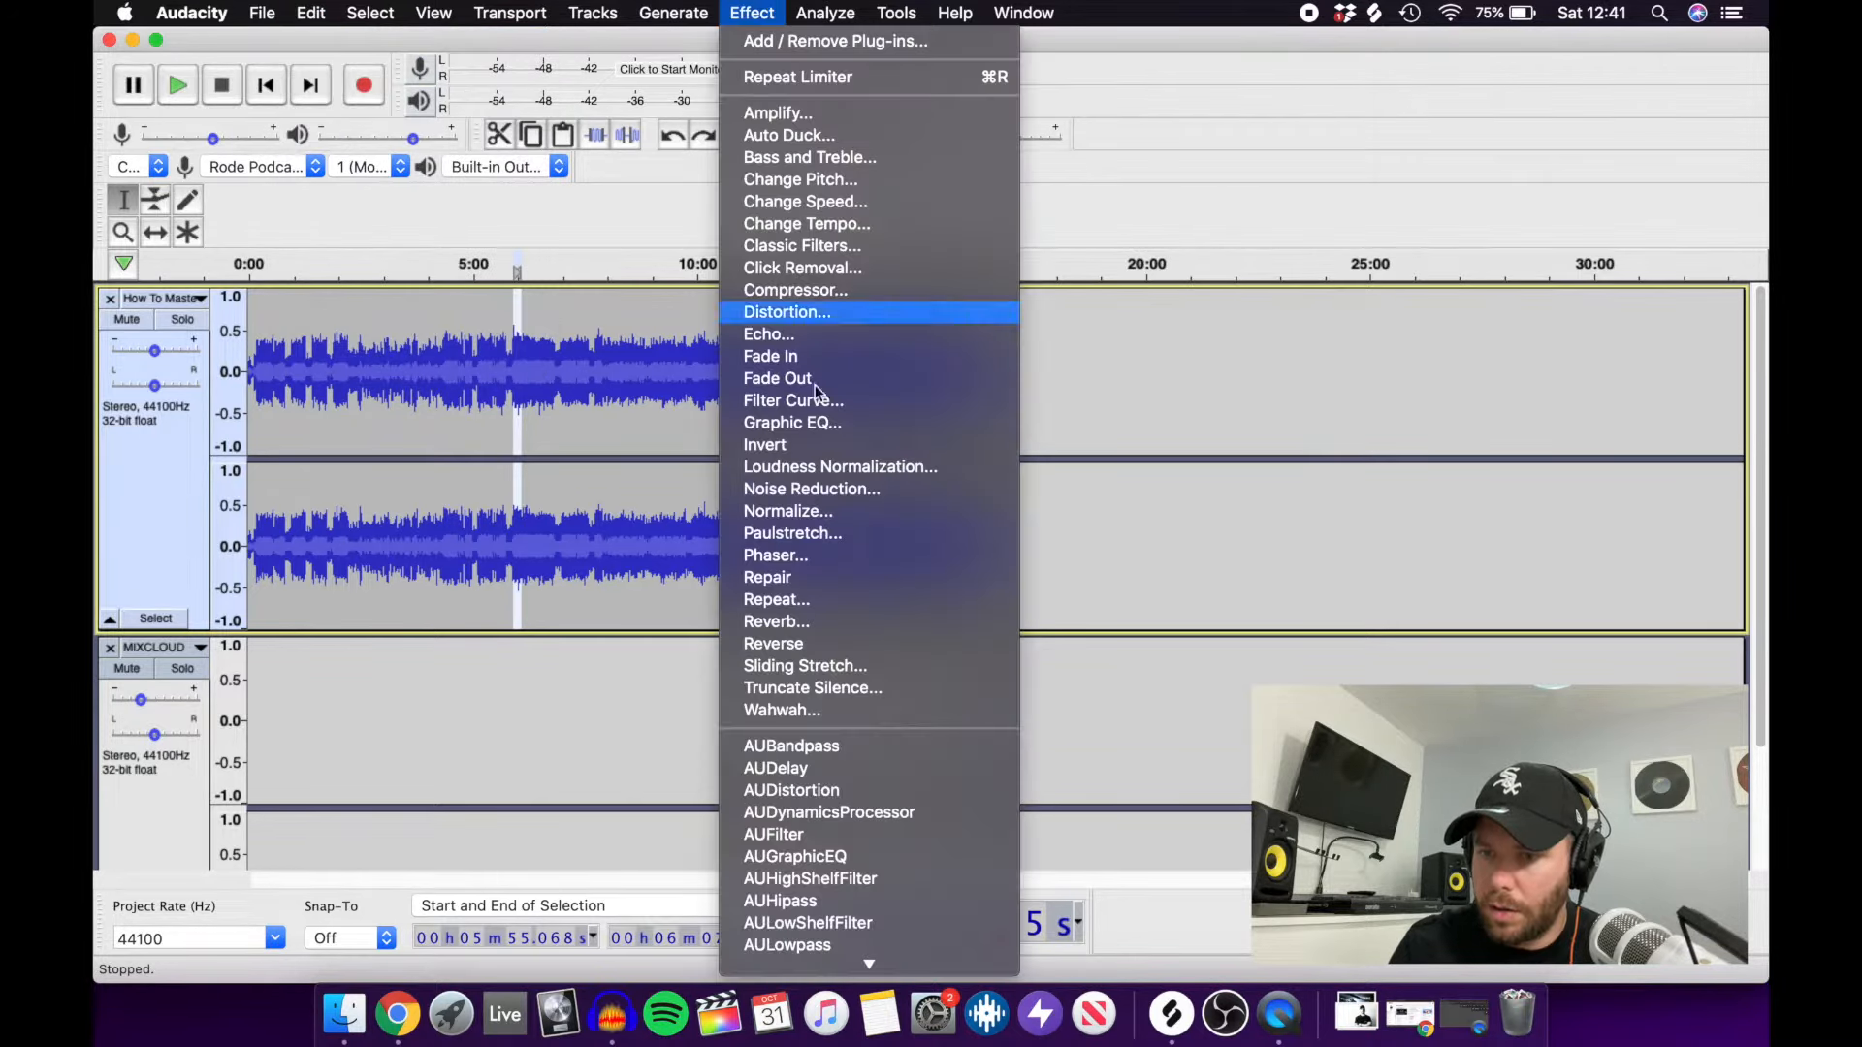
mouse_move(816, 958)
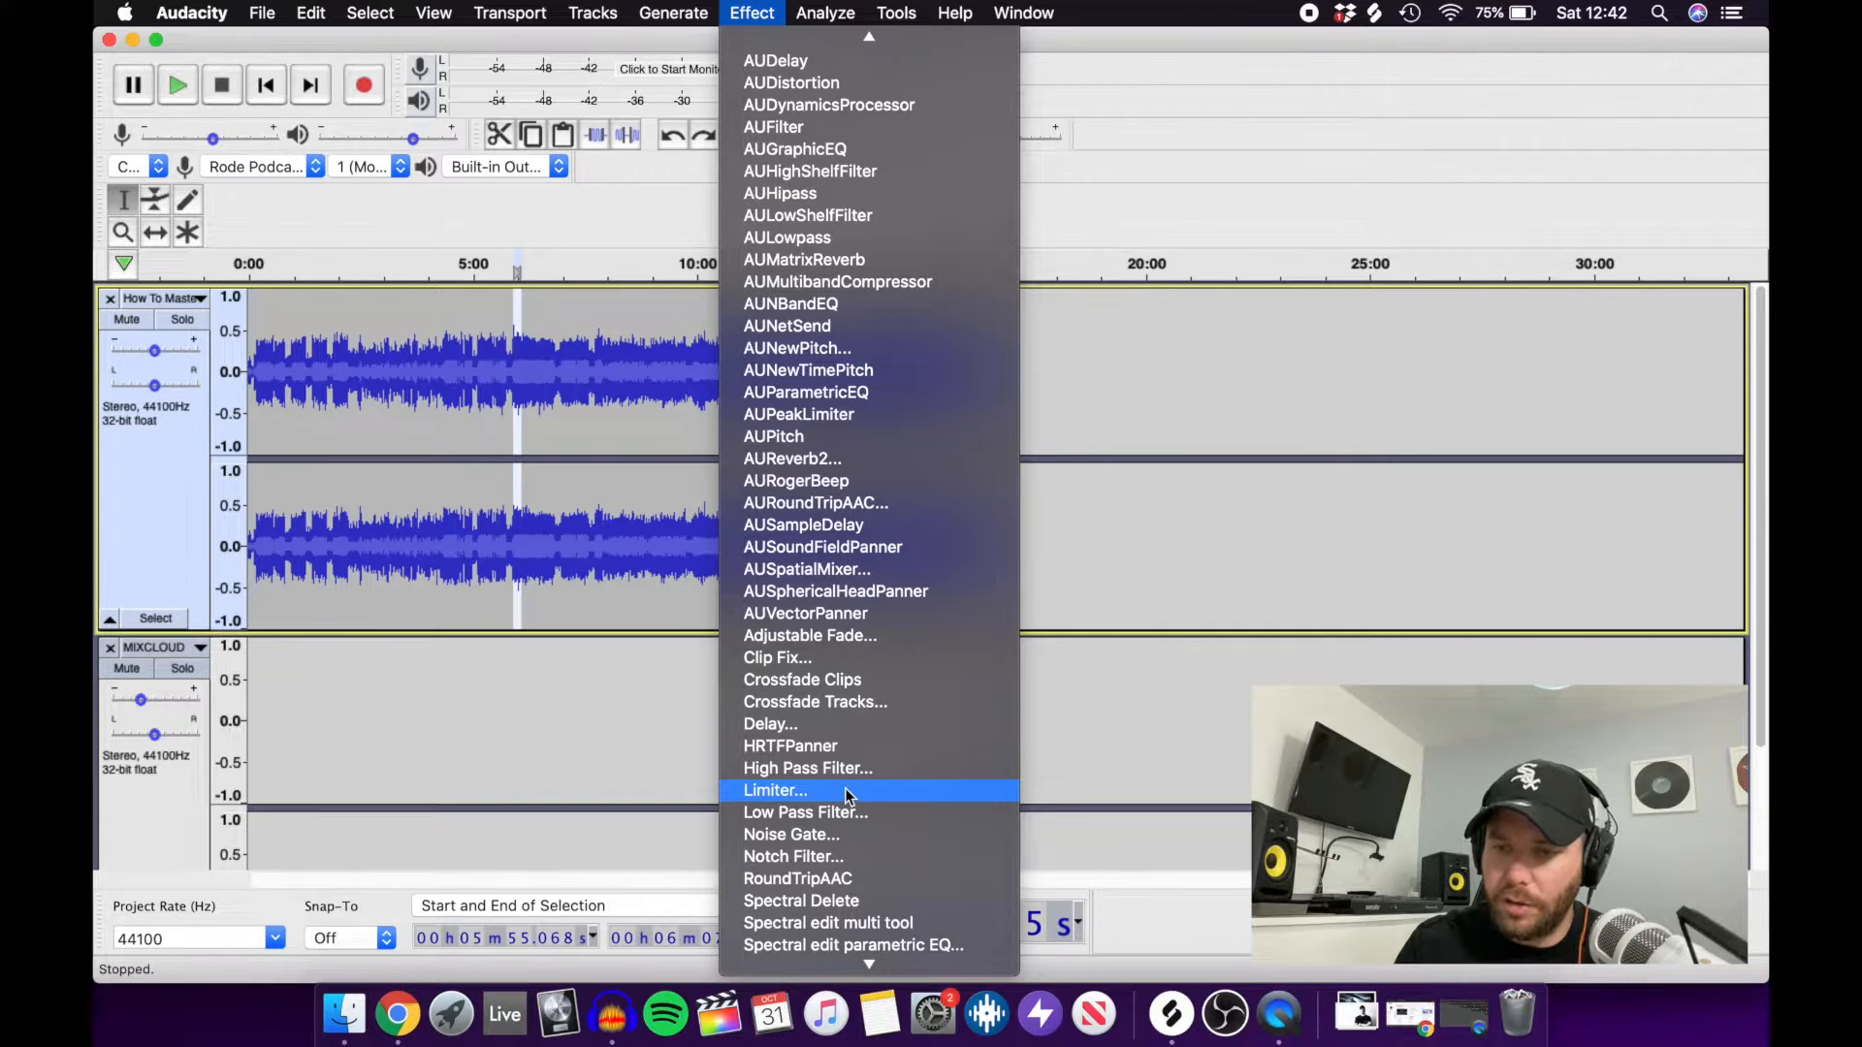
click(846, 789)
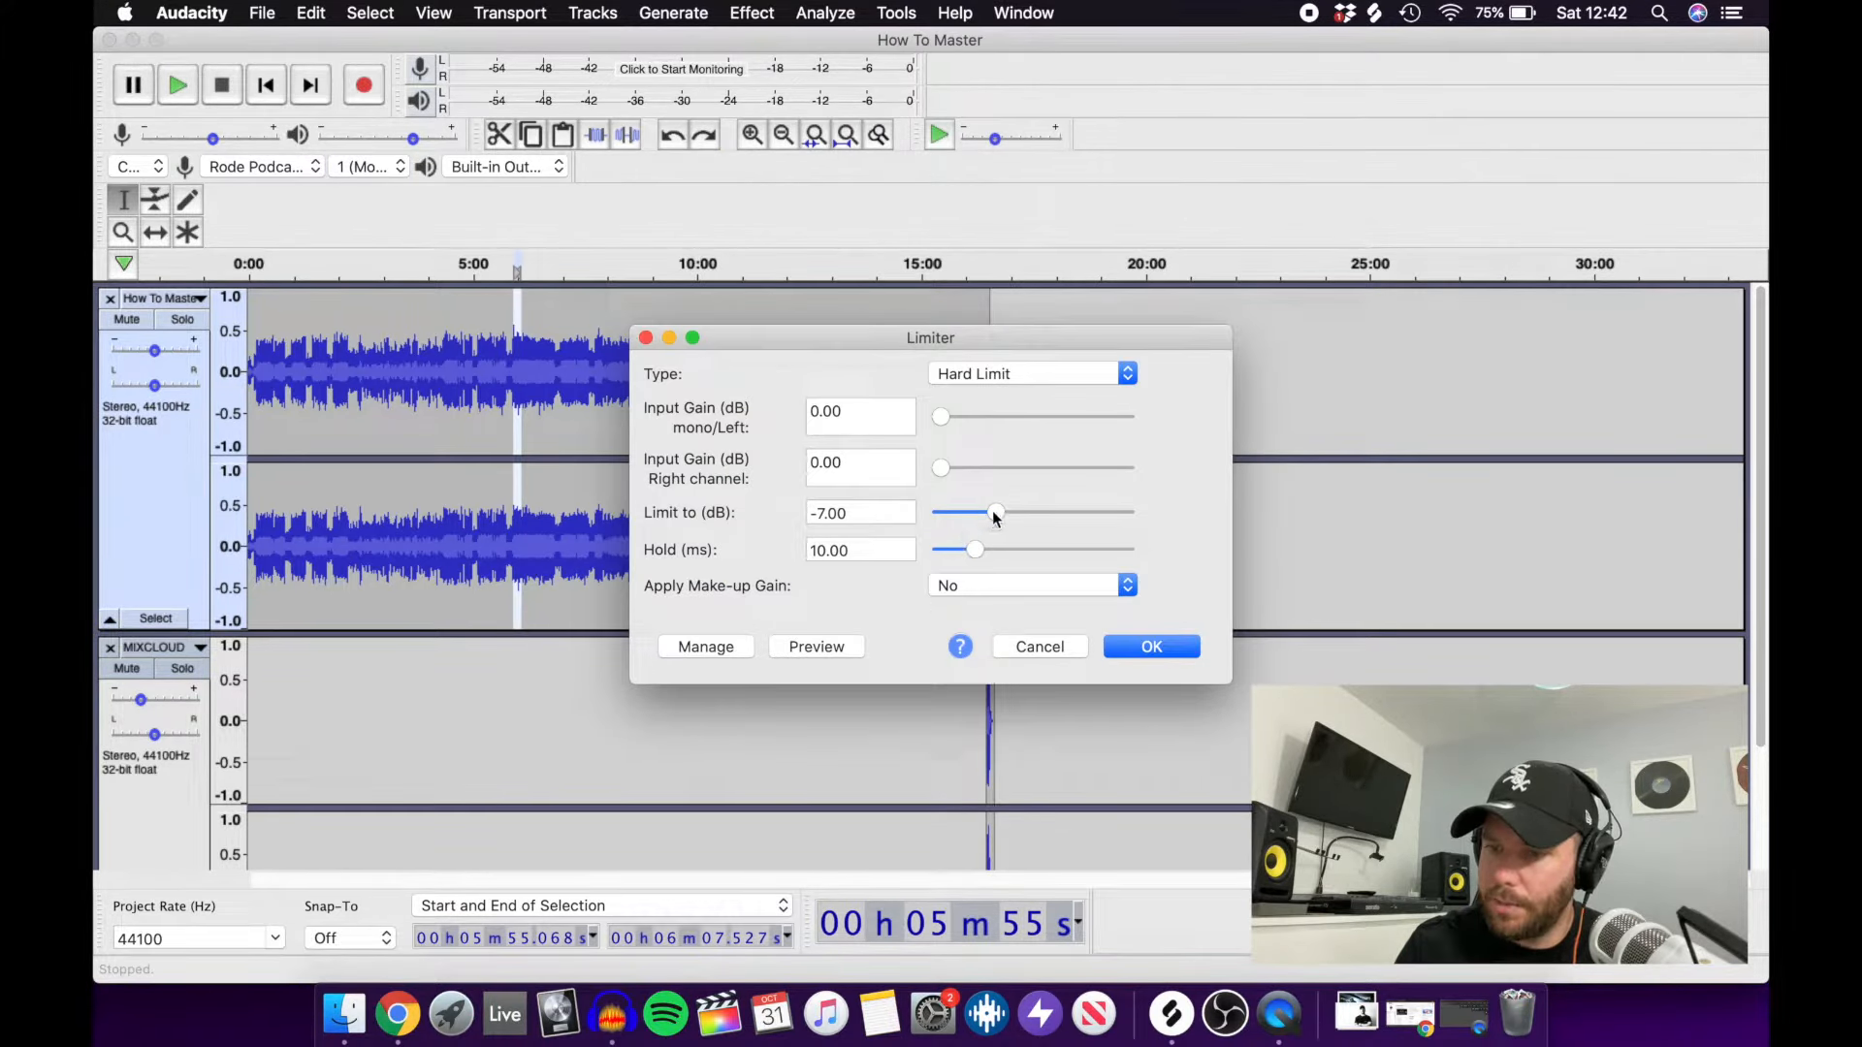
drag(996, 510, 1016, 510)
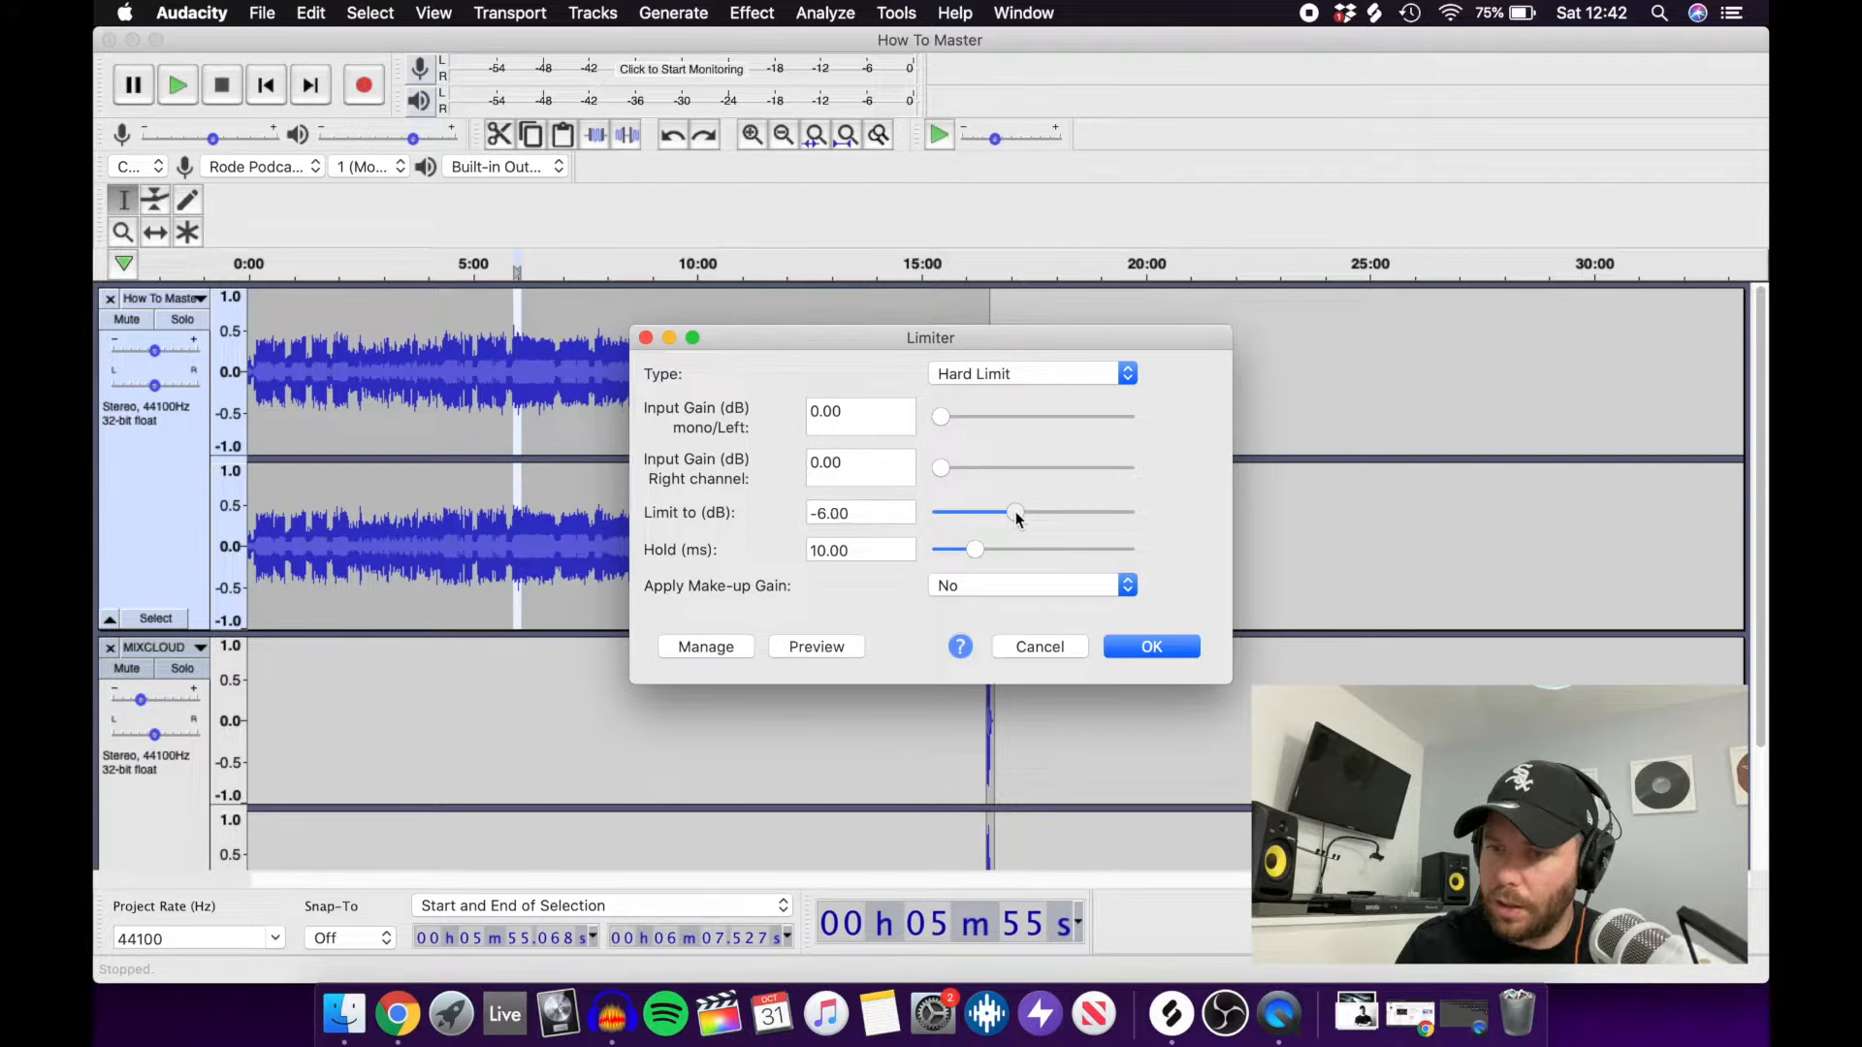
click(1145, 646)
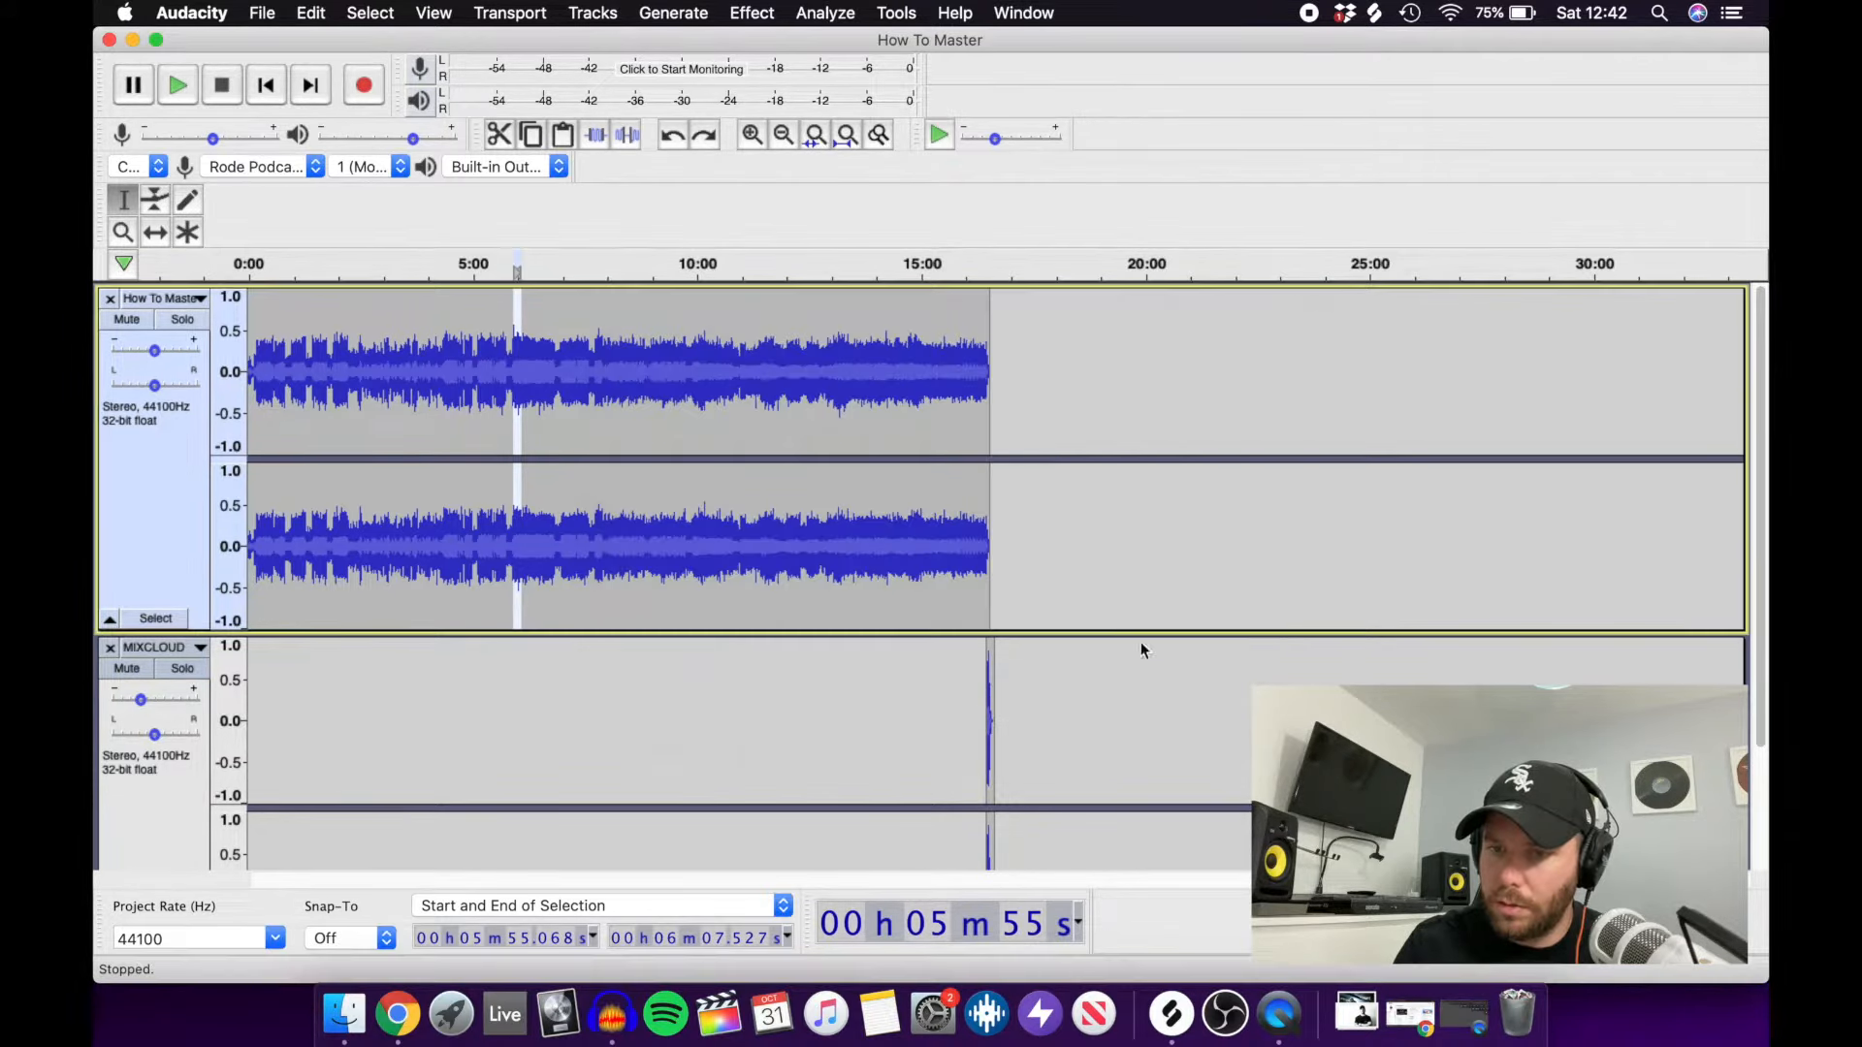
Select the whole mix track and normalize its peak amplitude to -1.0 dB with DC offset removal.
click(631, 413)
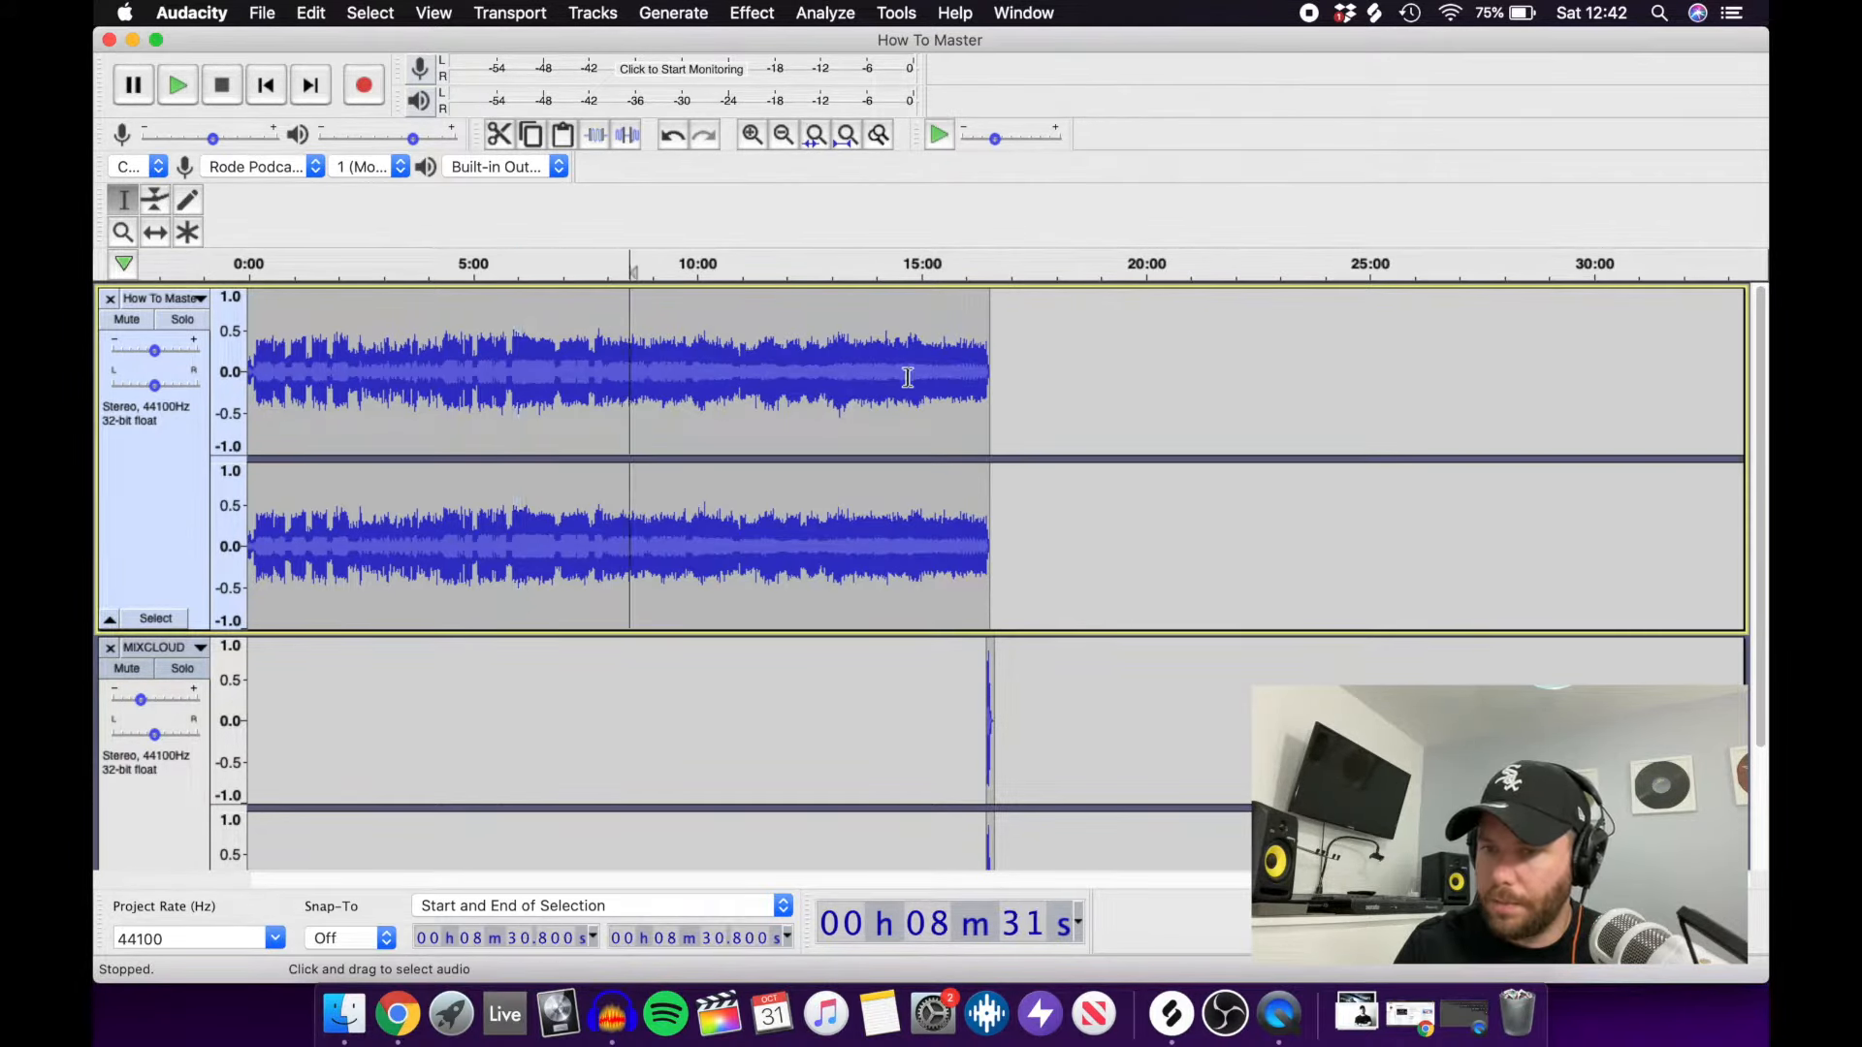
click(1001, 397)
drag(1005, 401, 209, 378)
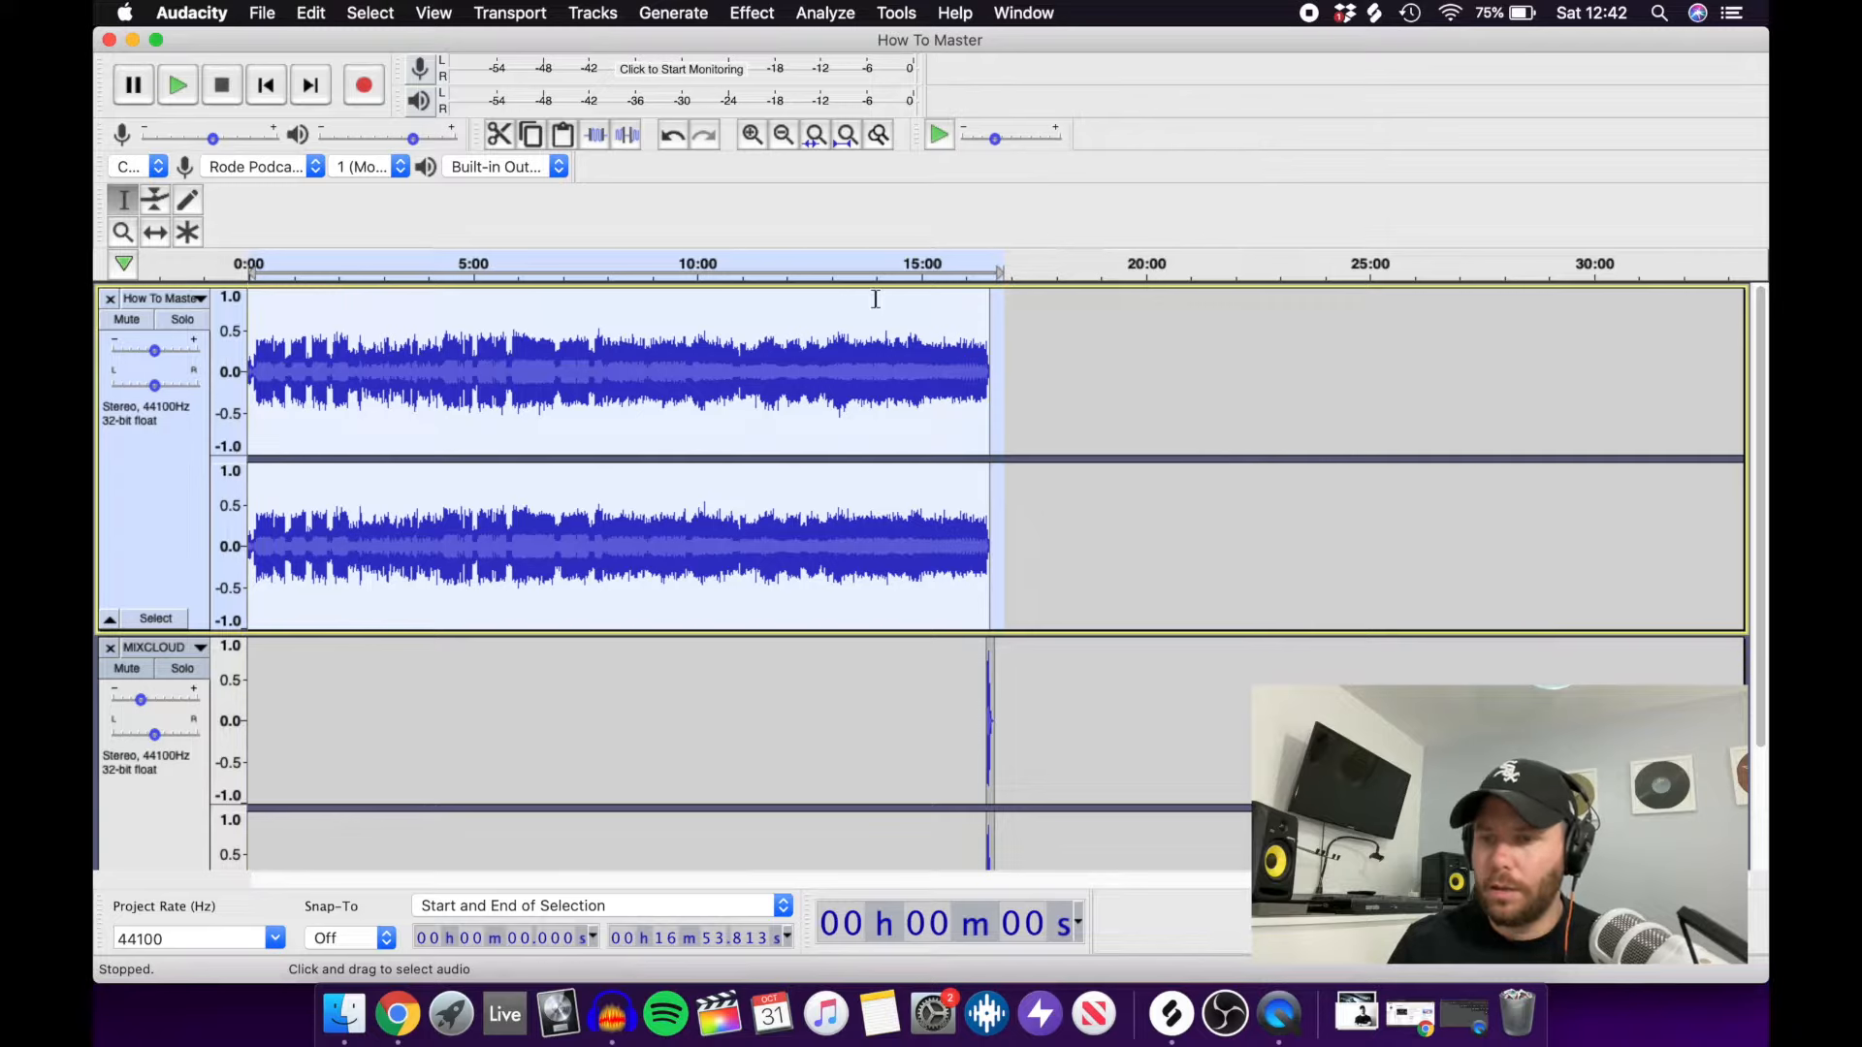
click(759, 11)
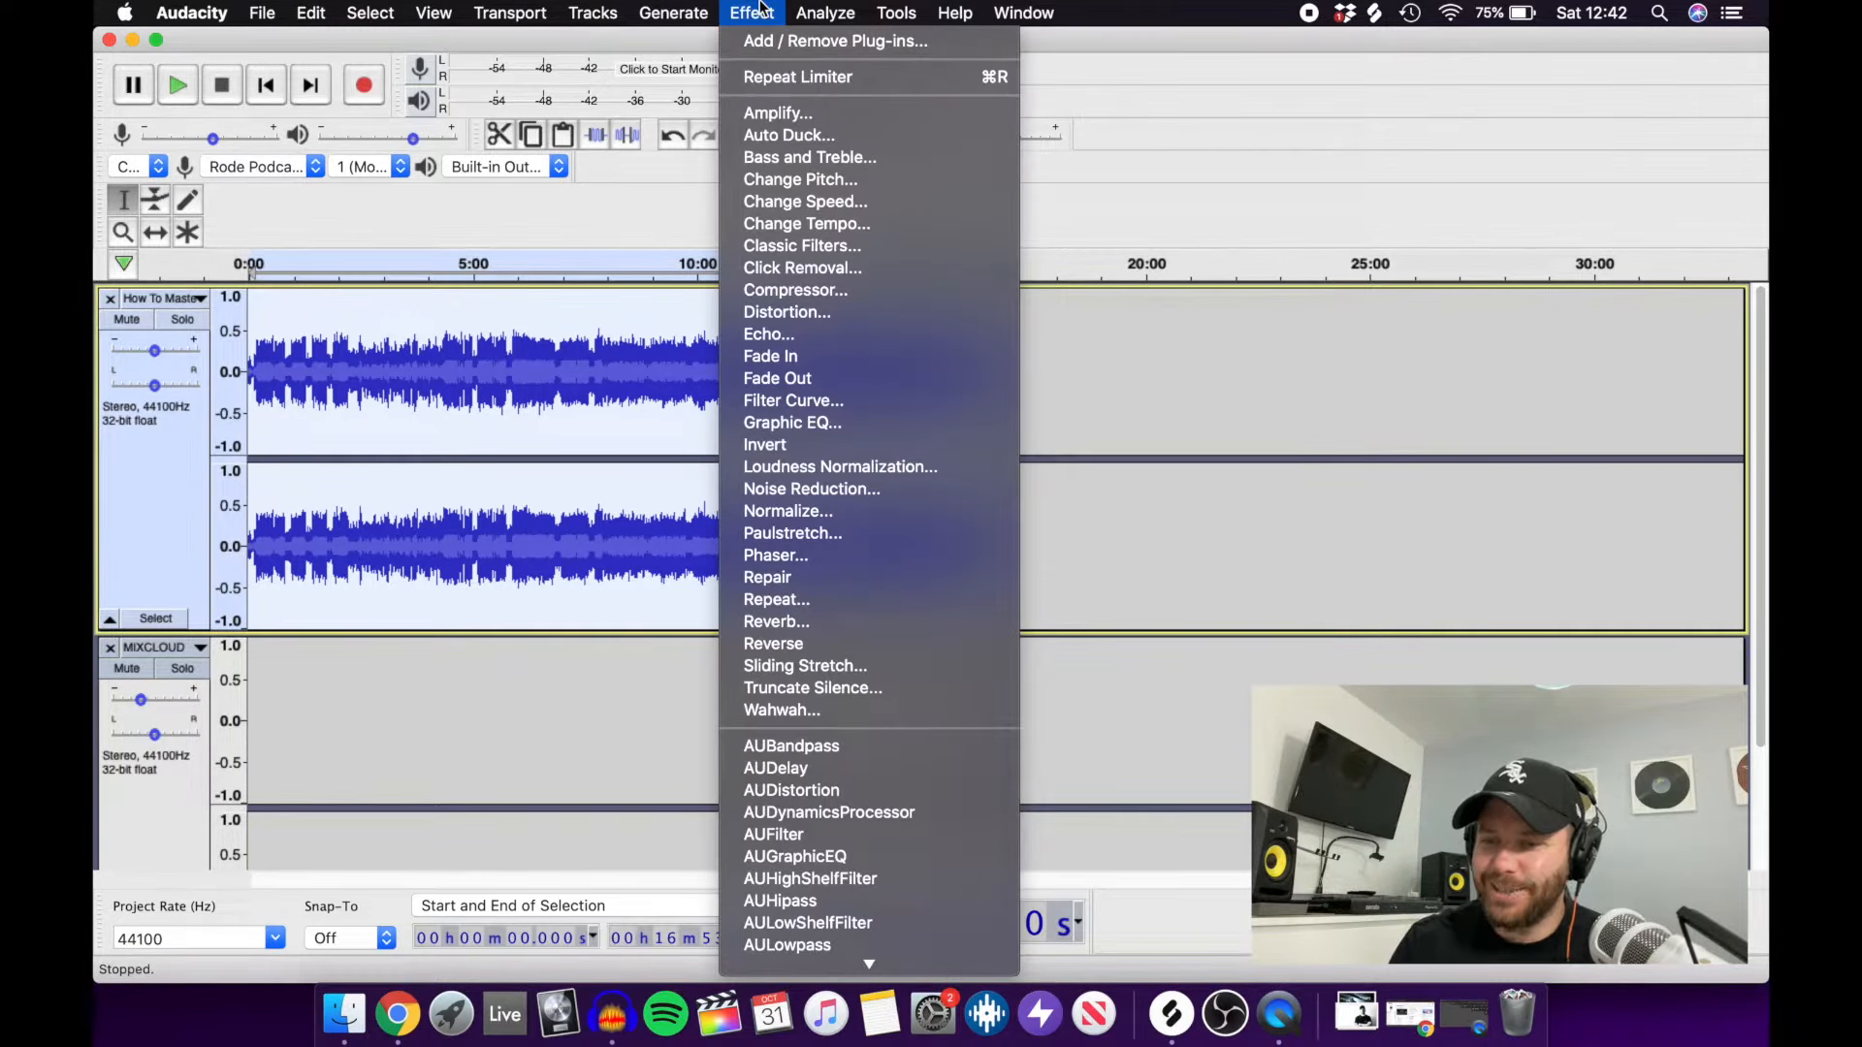
click(801, 512)
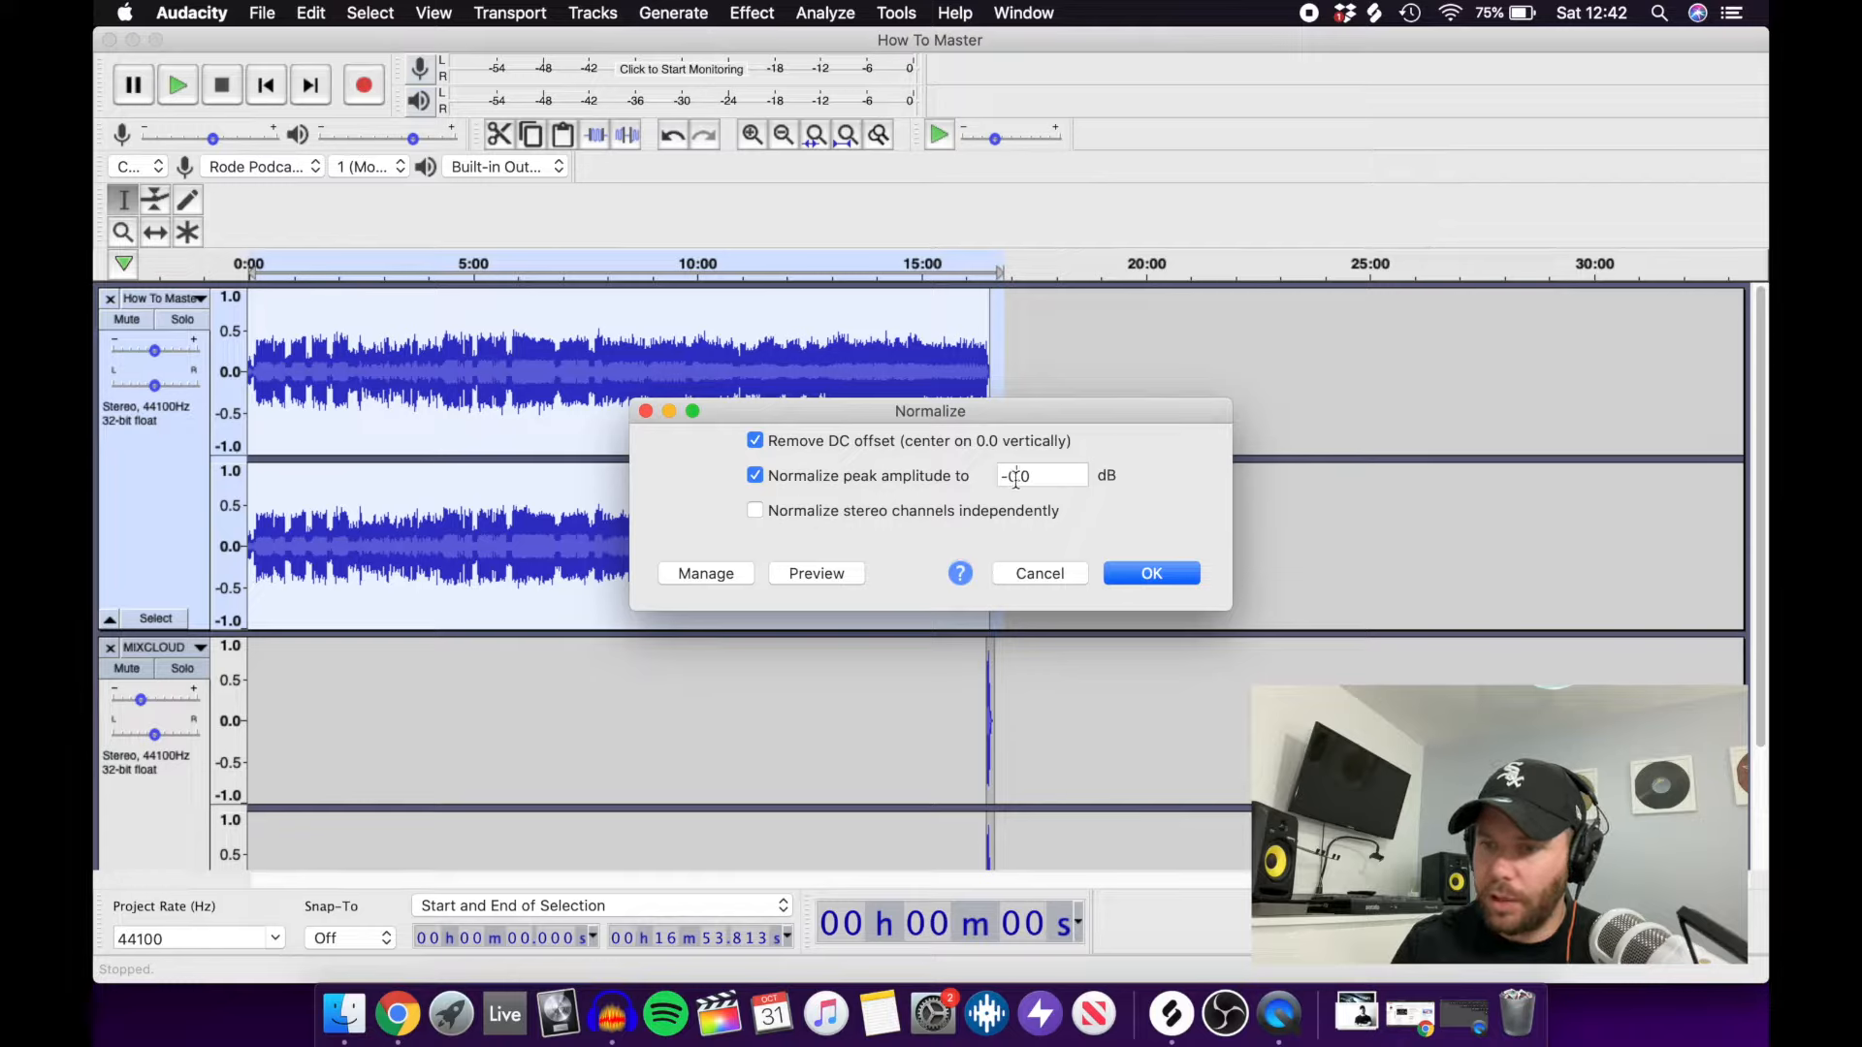
click(1015, 479)
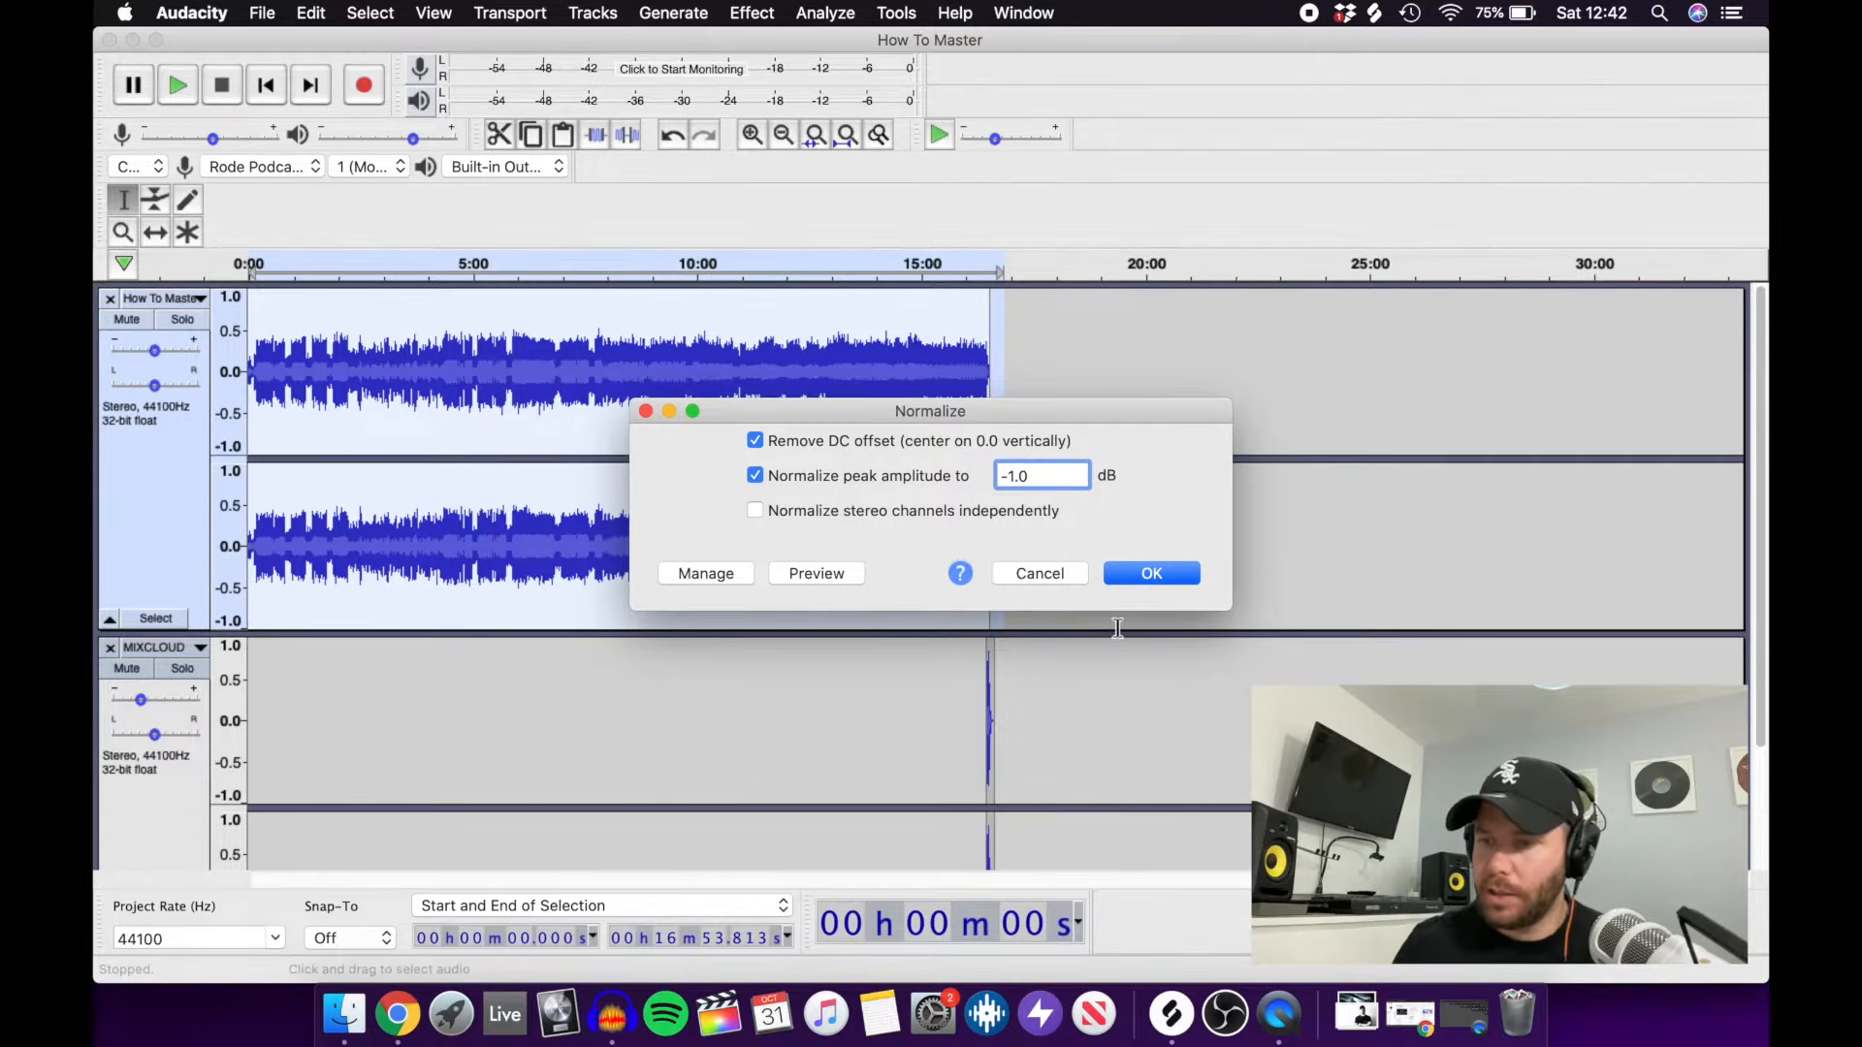
click(1167, 572)
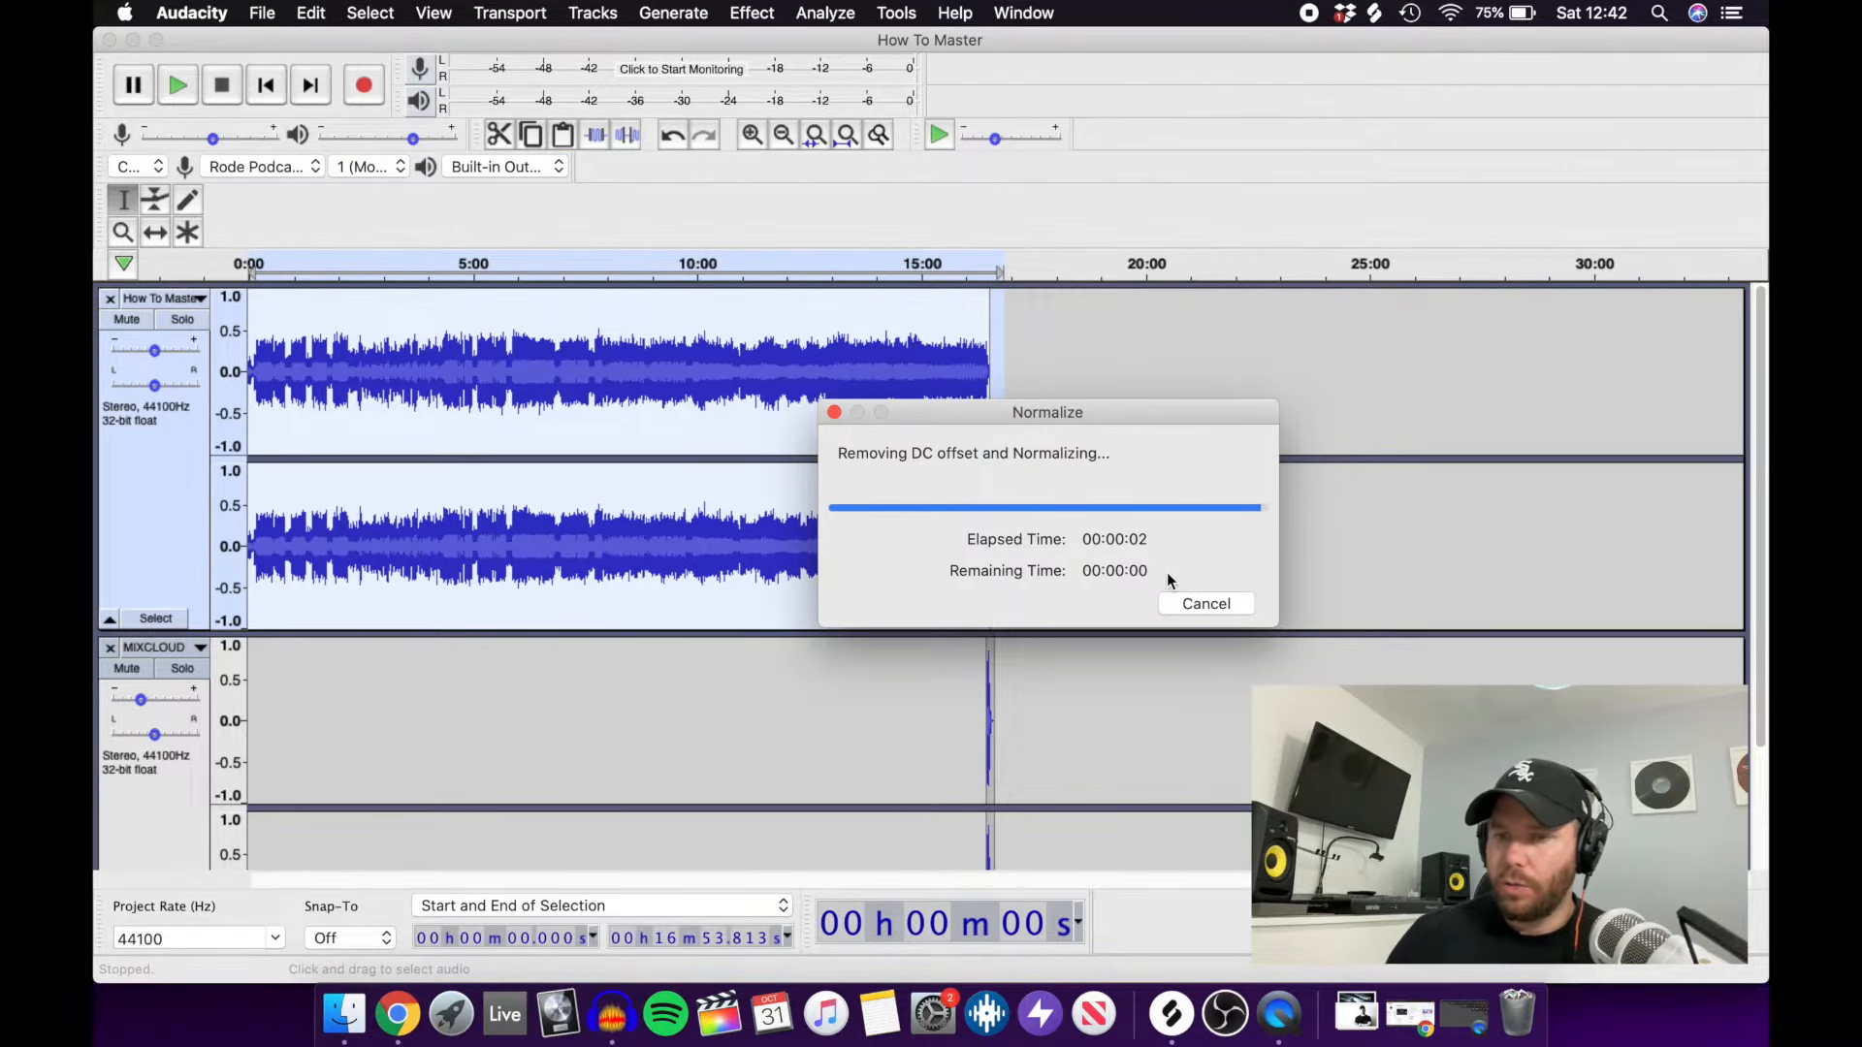
Apply a Hard Limit limiter at -2 dB with 10 ms hold to the whole selected mix.
click(751, 12)
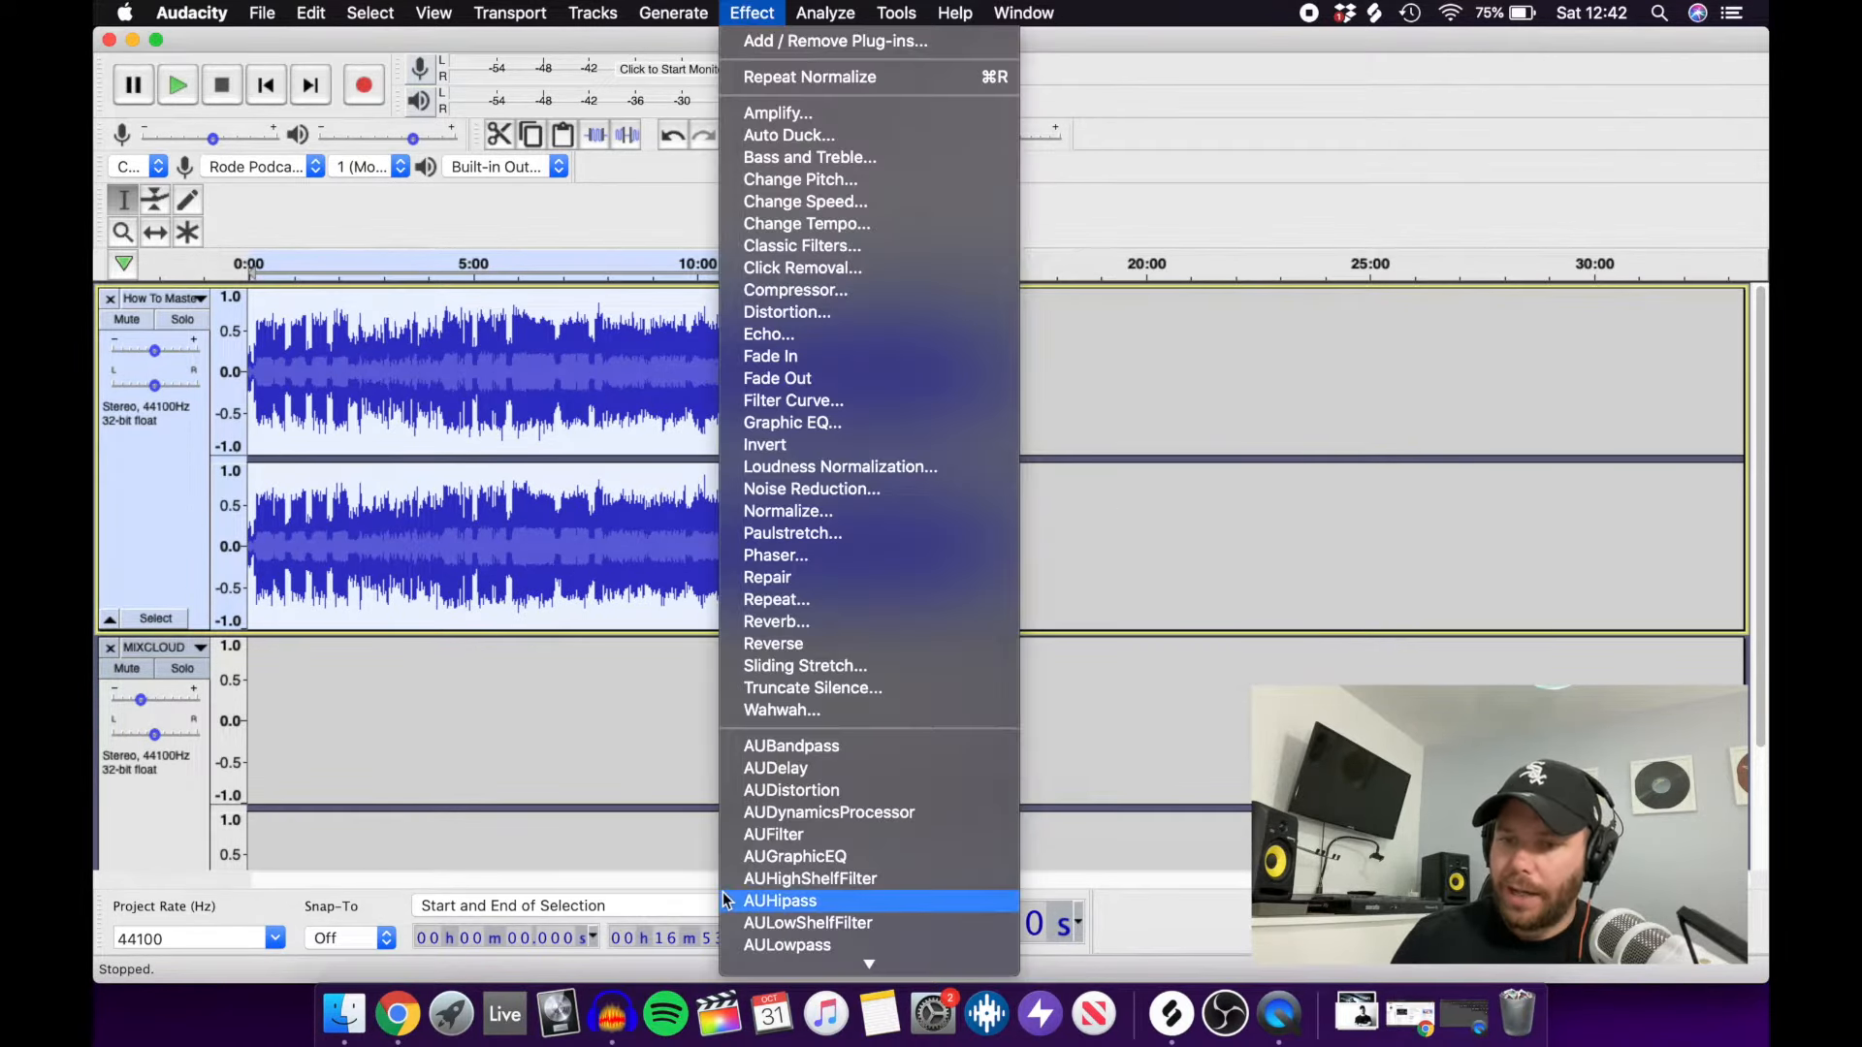
scroll(815, 931, down, 10)
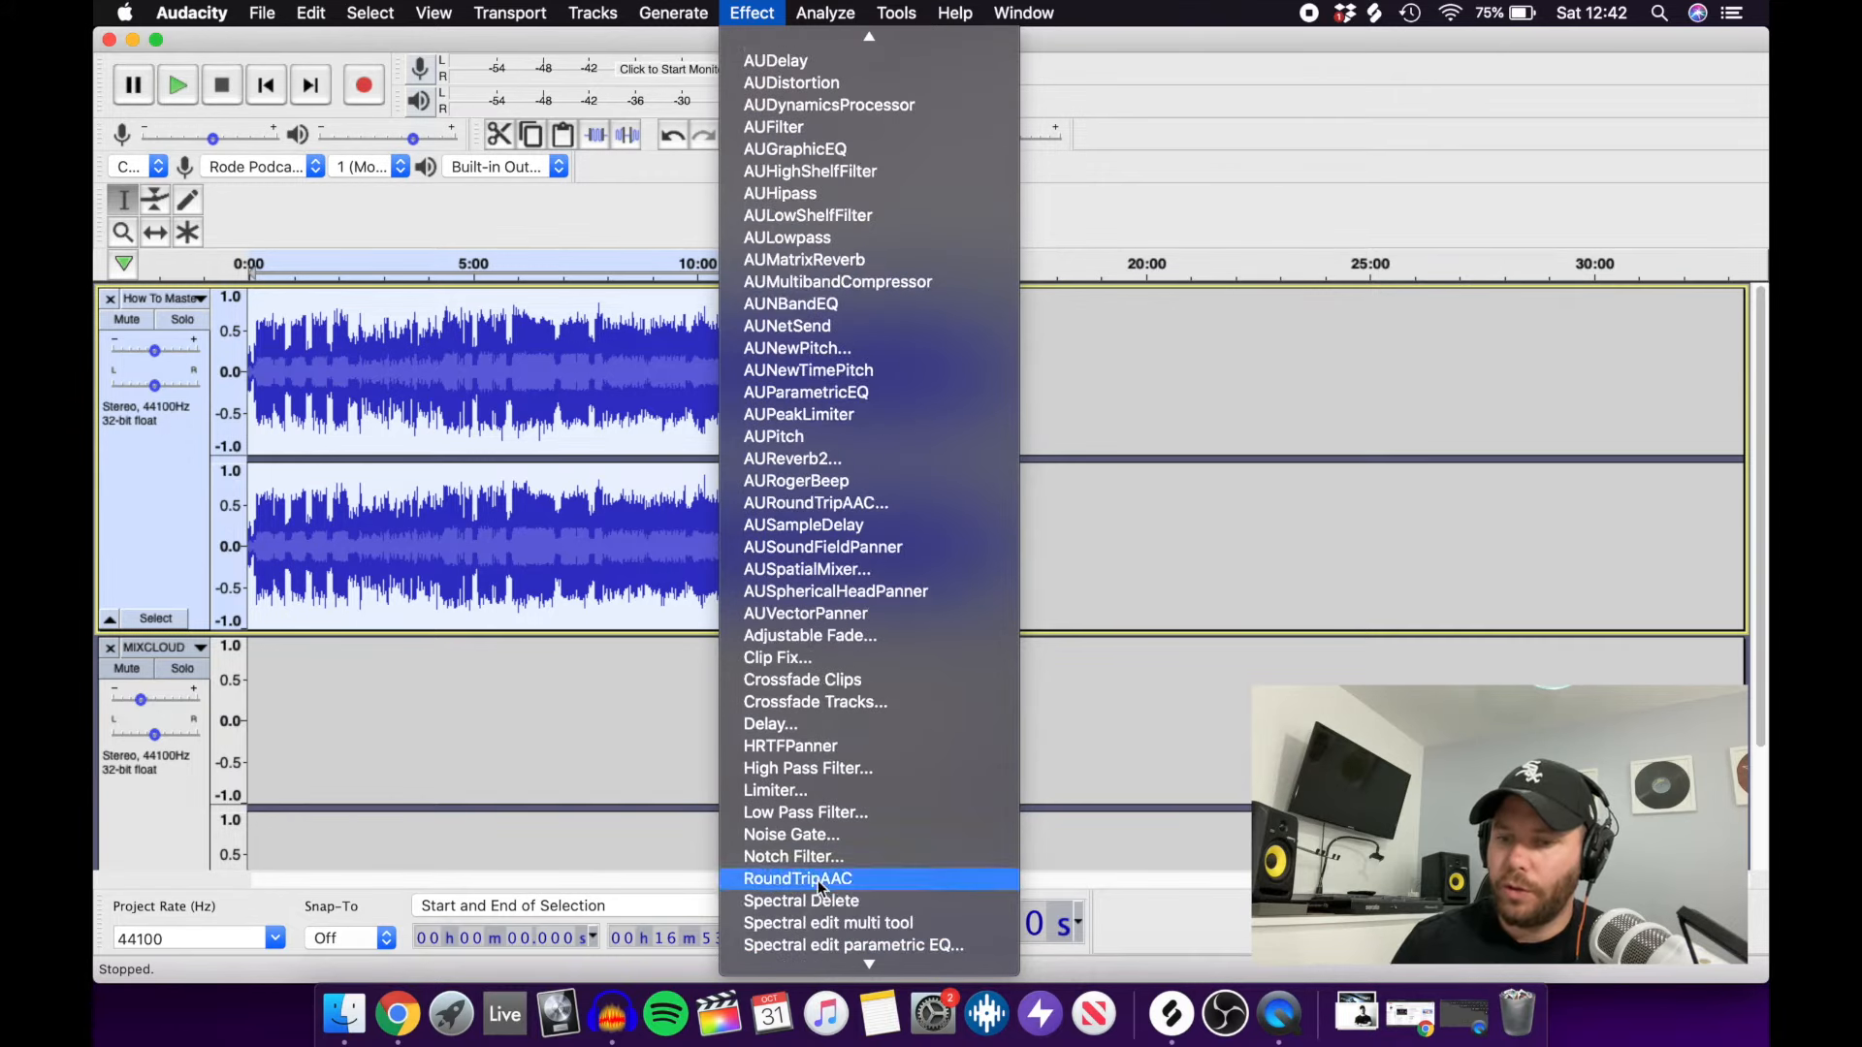
click(823, 795)
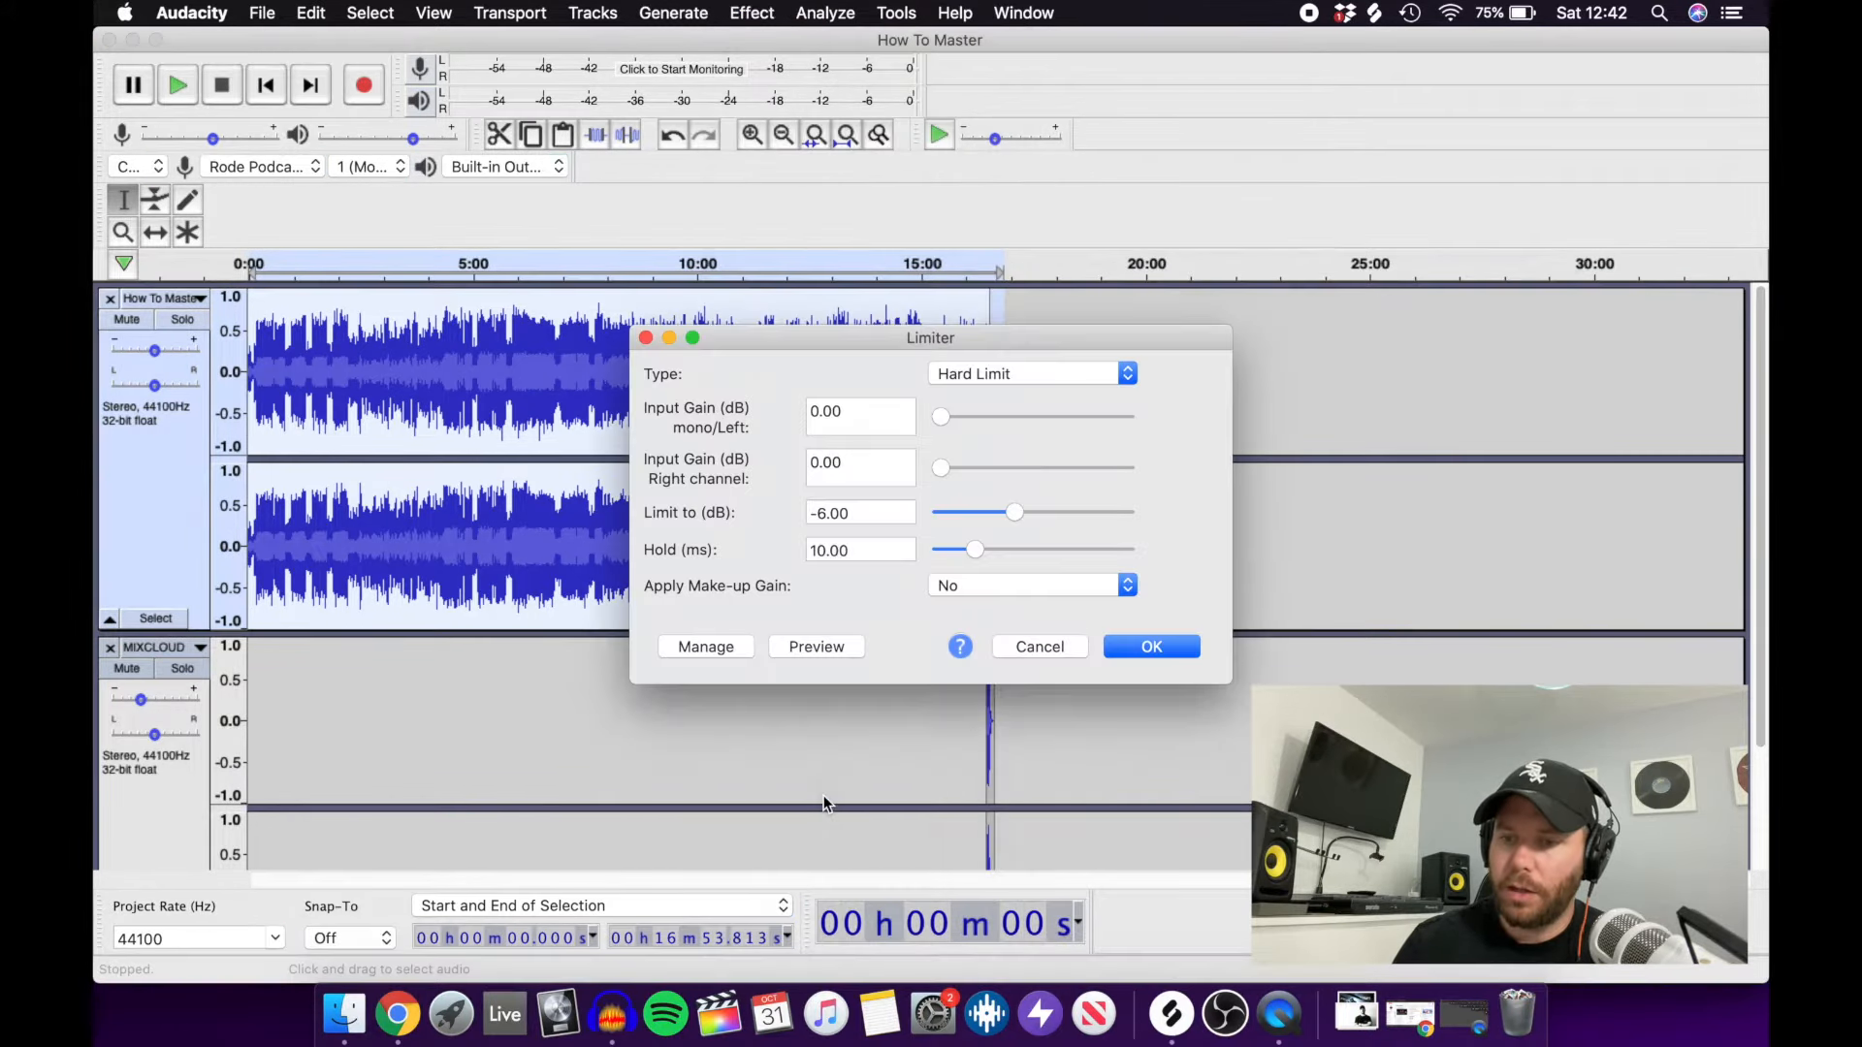
drag(956, 339, 909, 513)
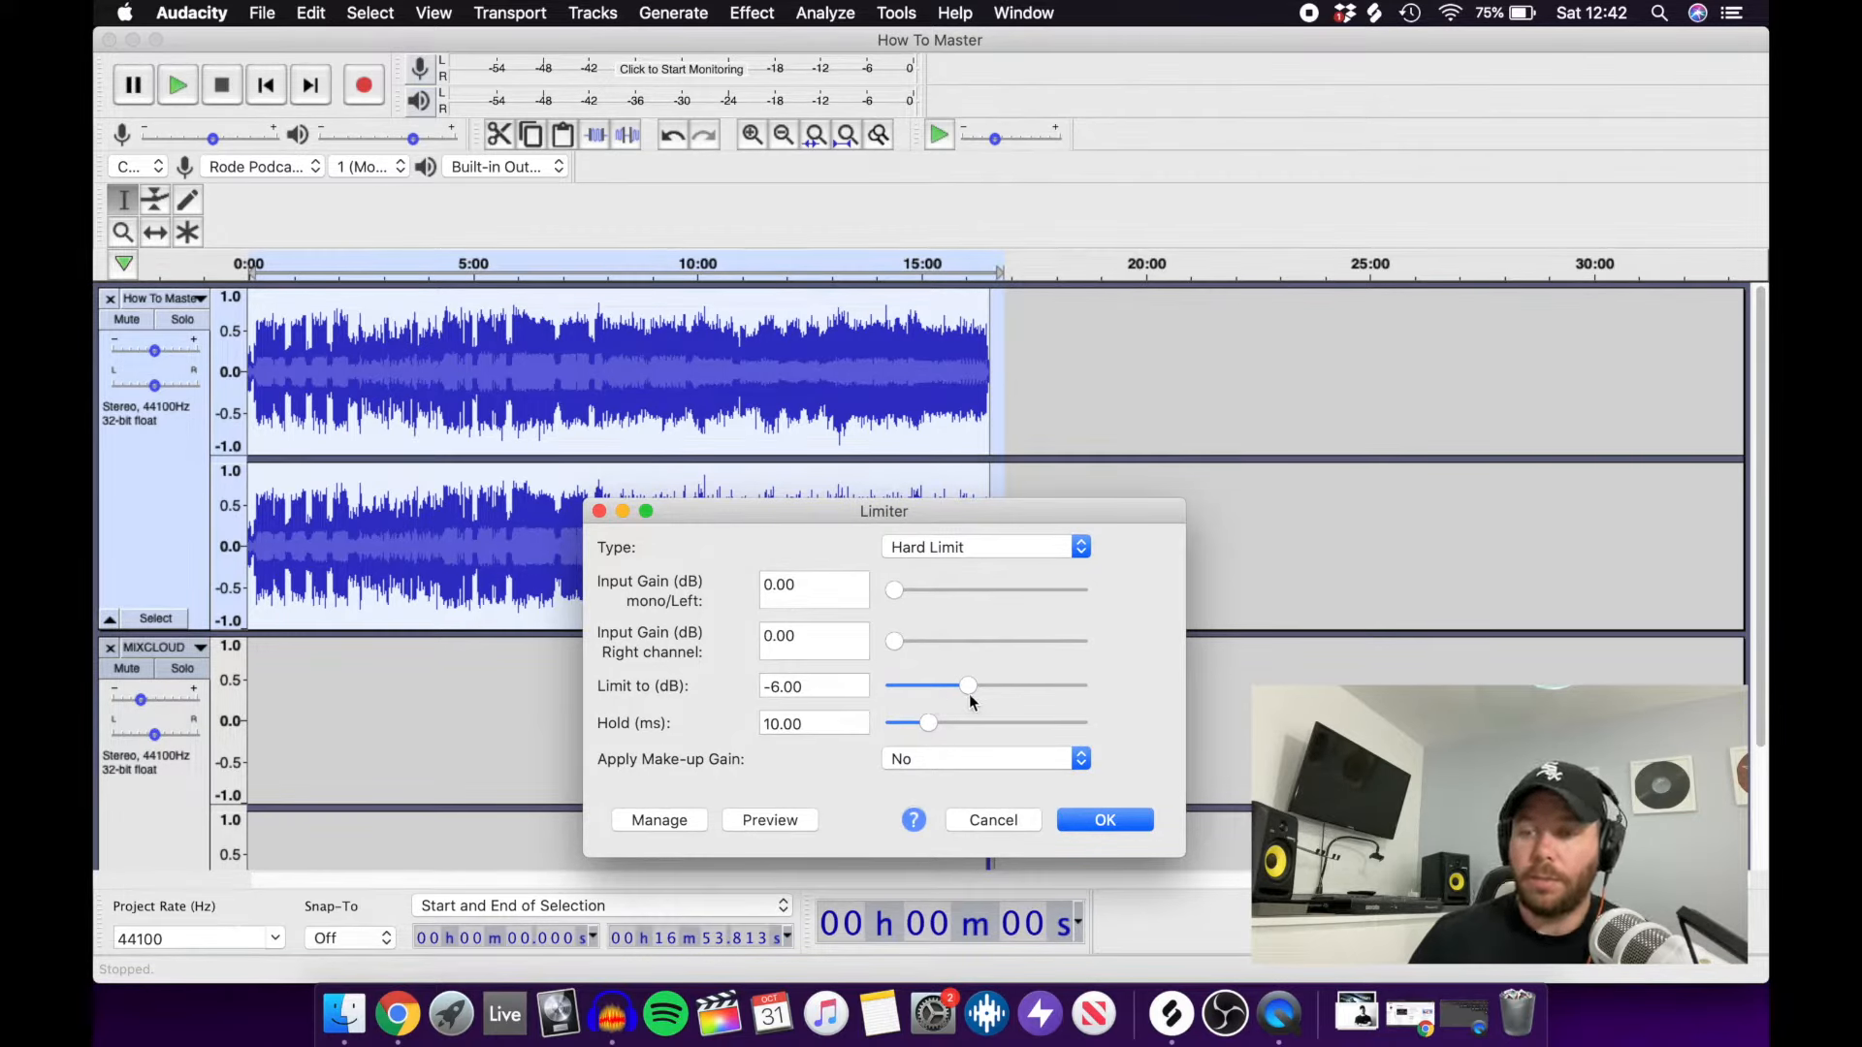
drag(969, 690, 1044, 706)
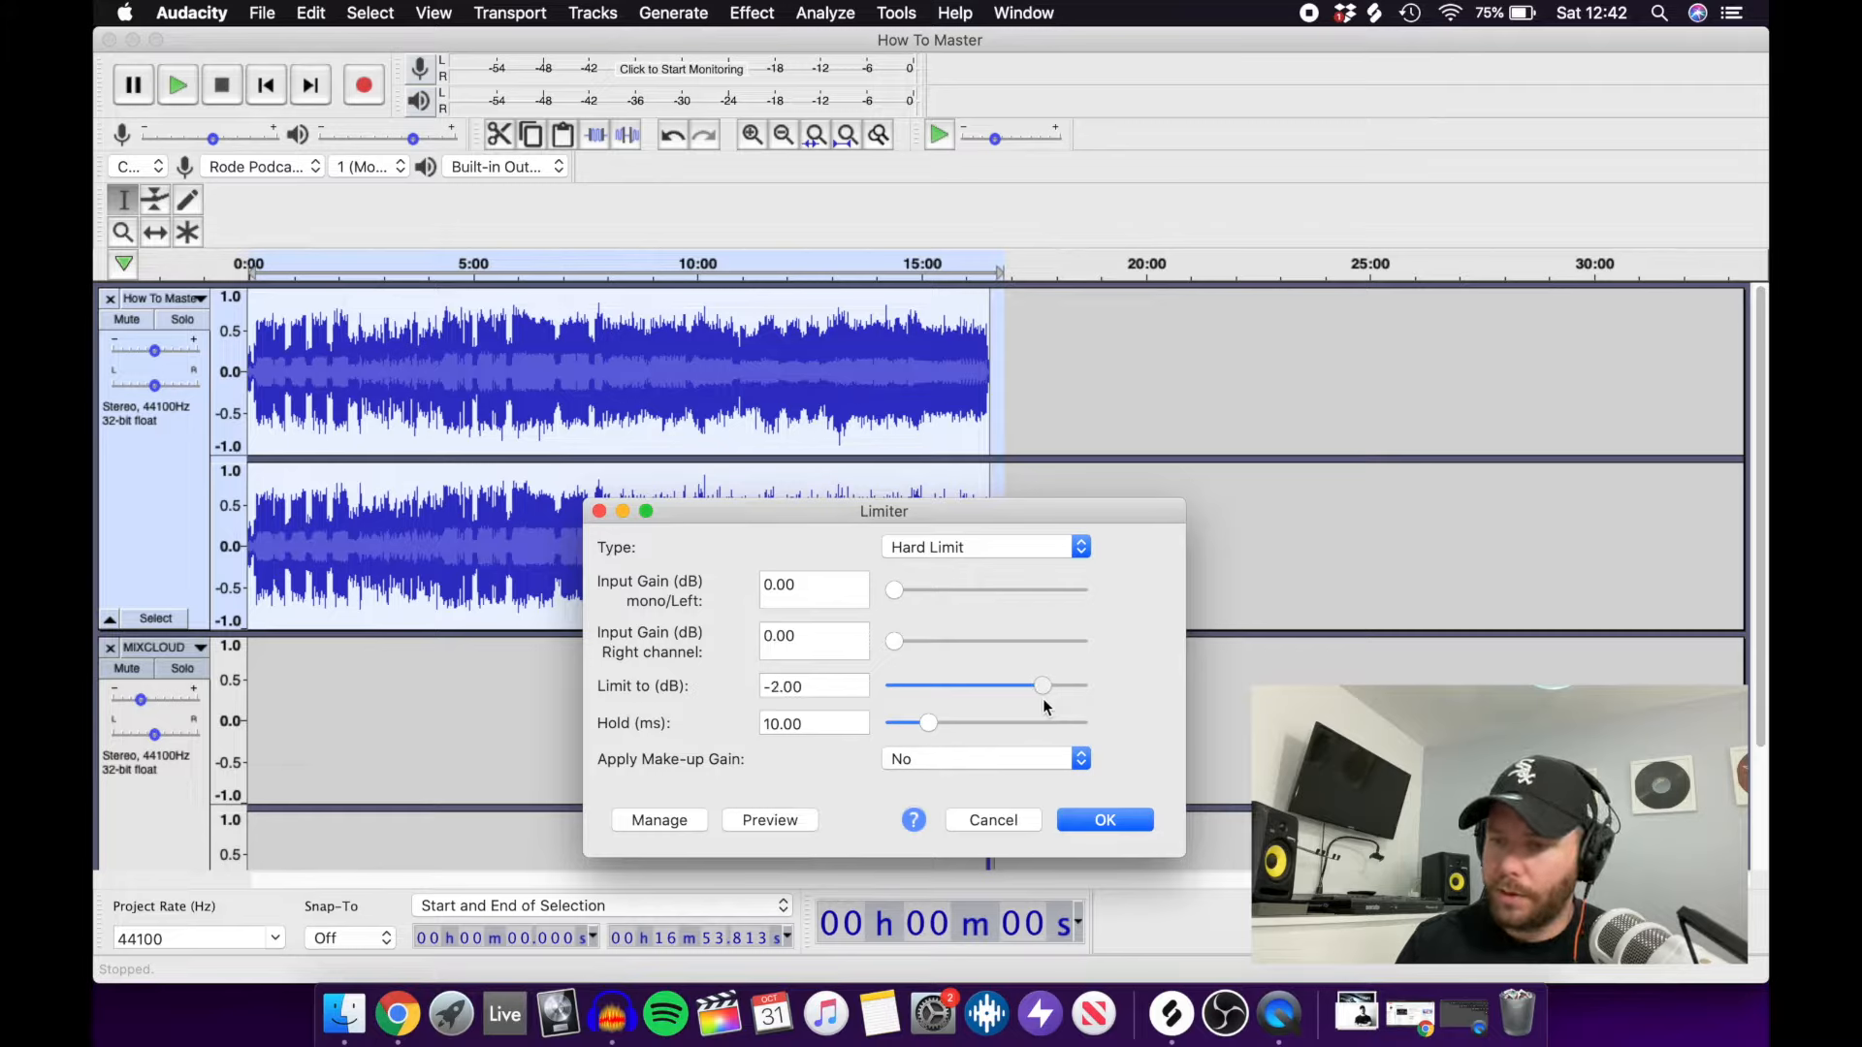
click(1109, 820)
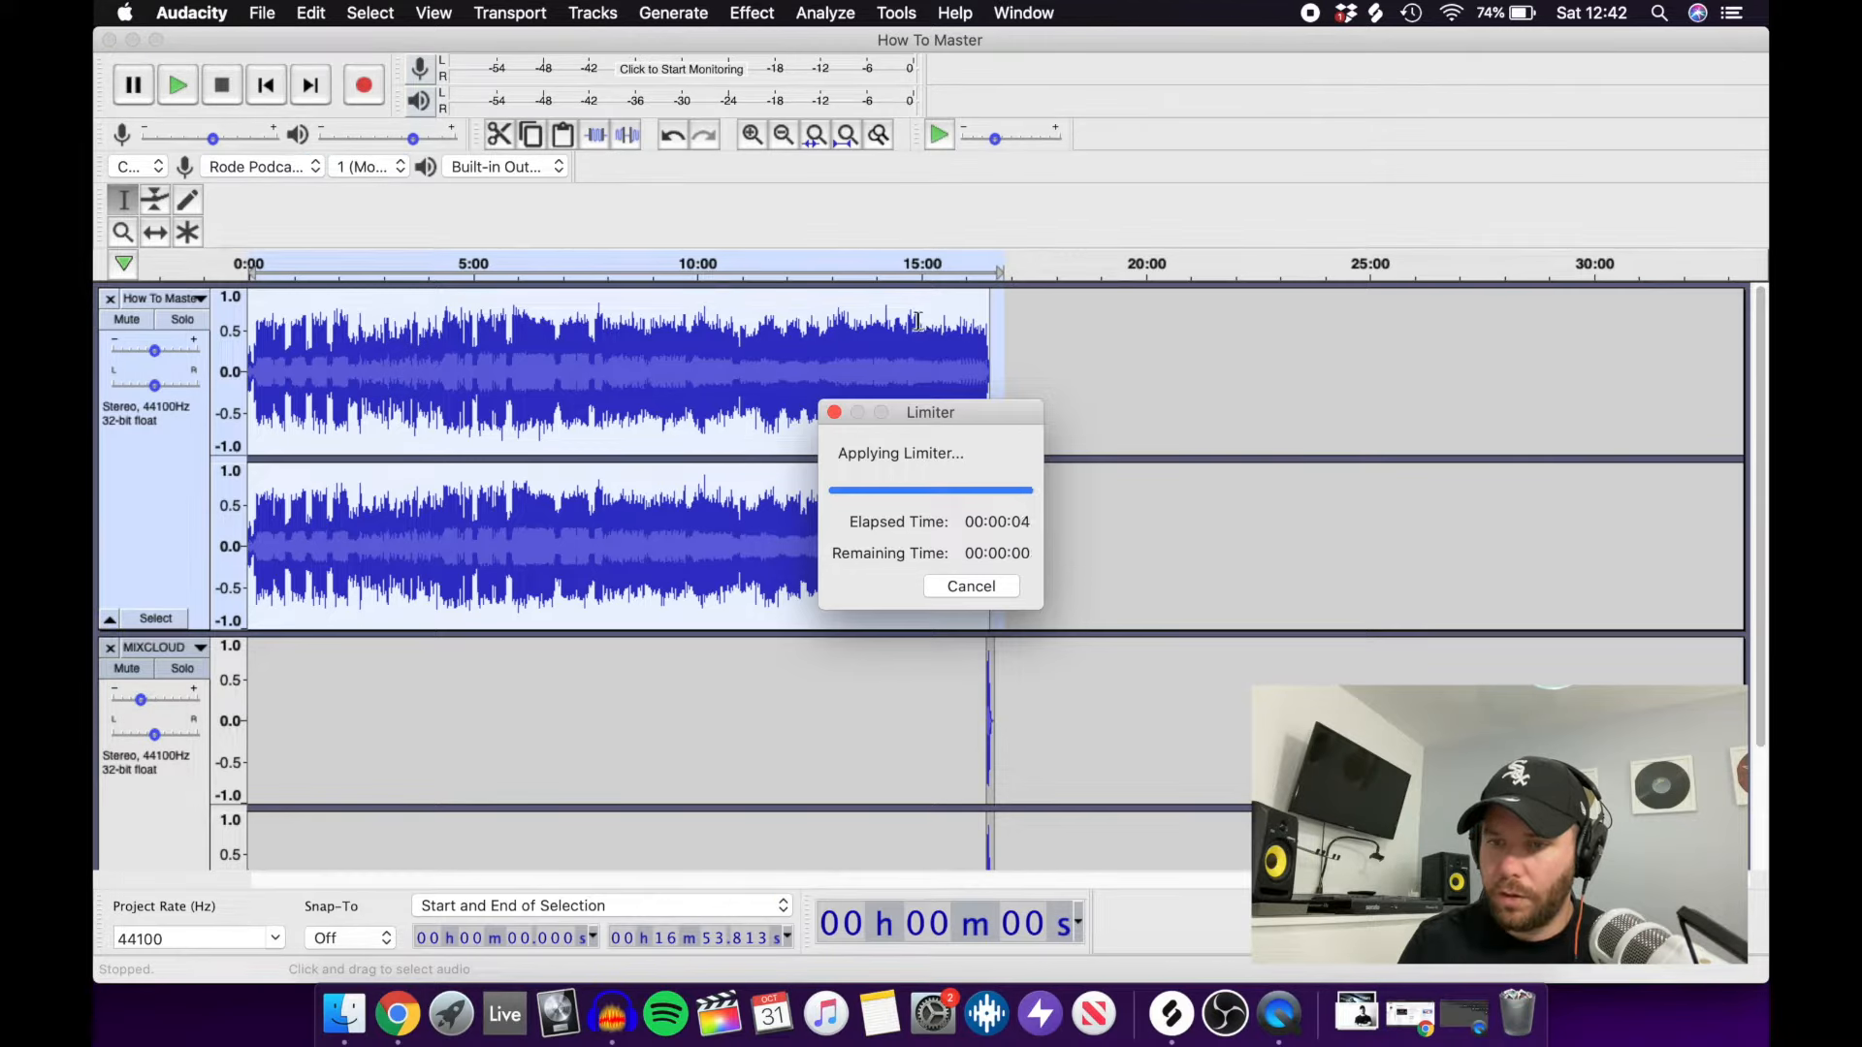
Run a second pass on the selected mix, normalizing to -1.0 dB and applying the Hard Limit limiter at -2 dB.
click(752, 13)
click(858, 516)
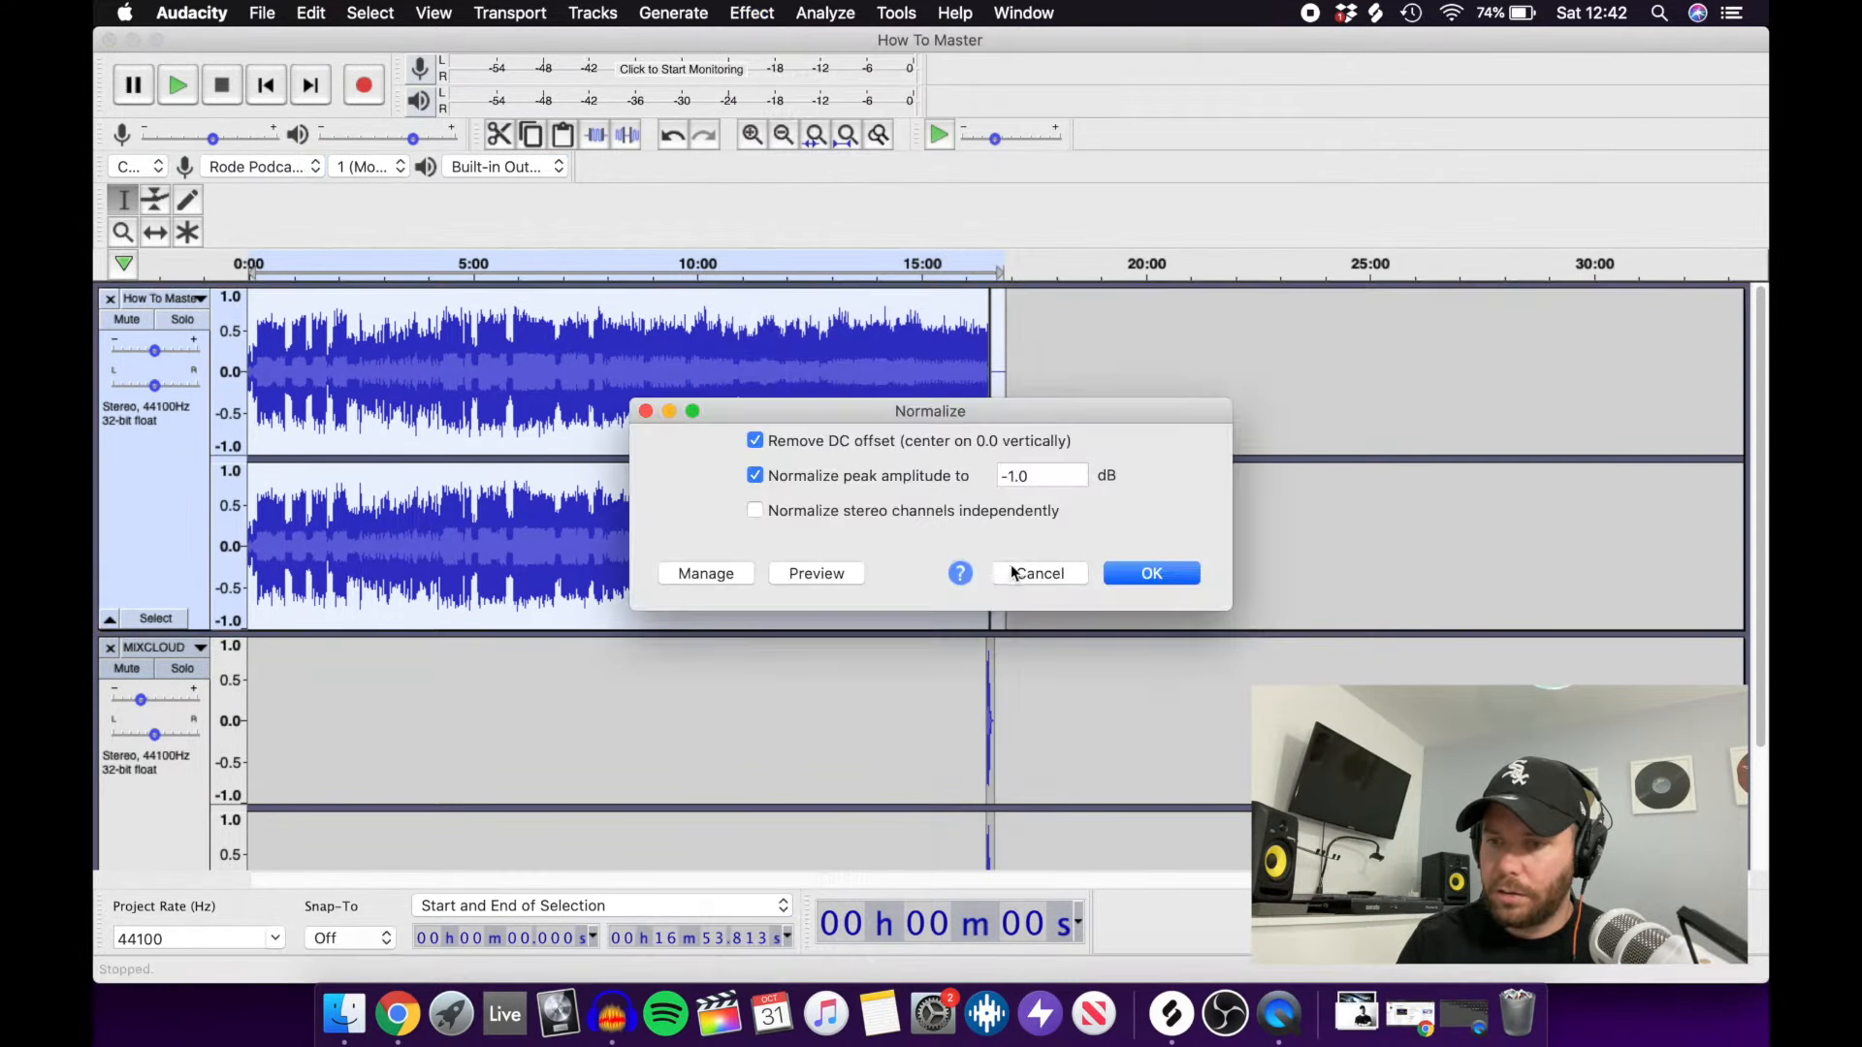
click(1136, 573)
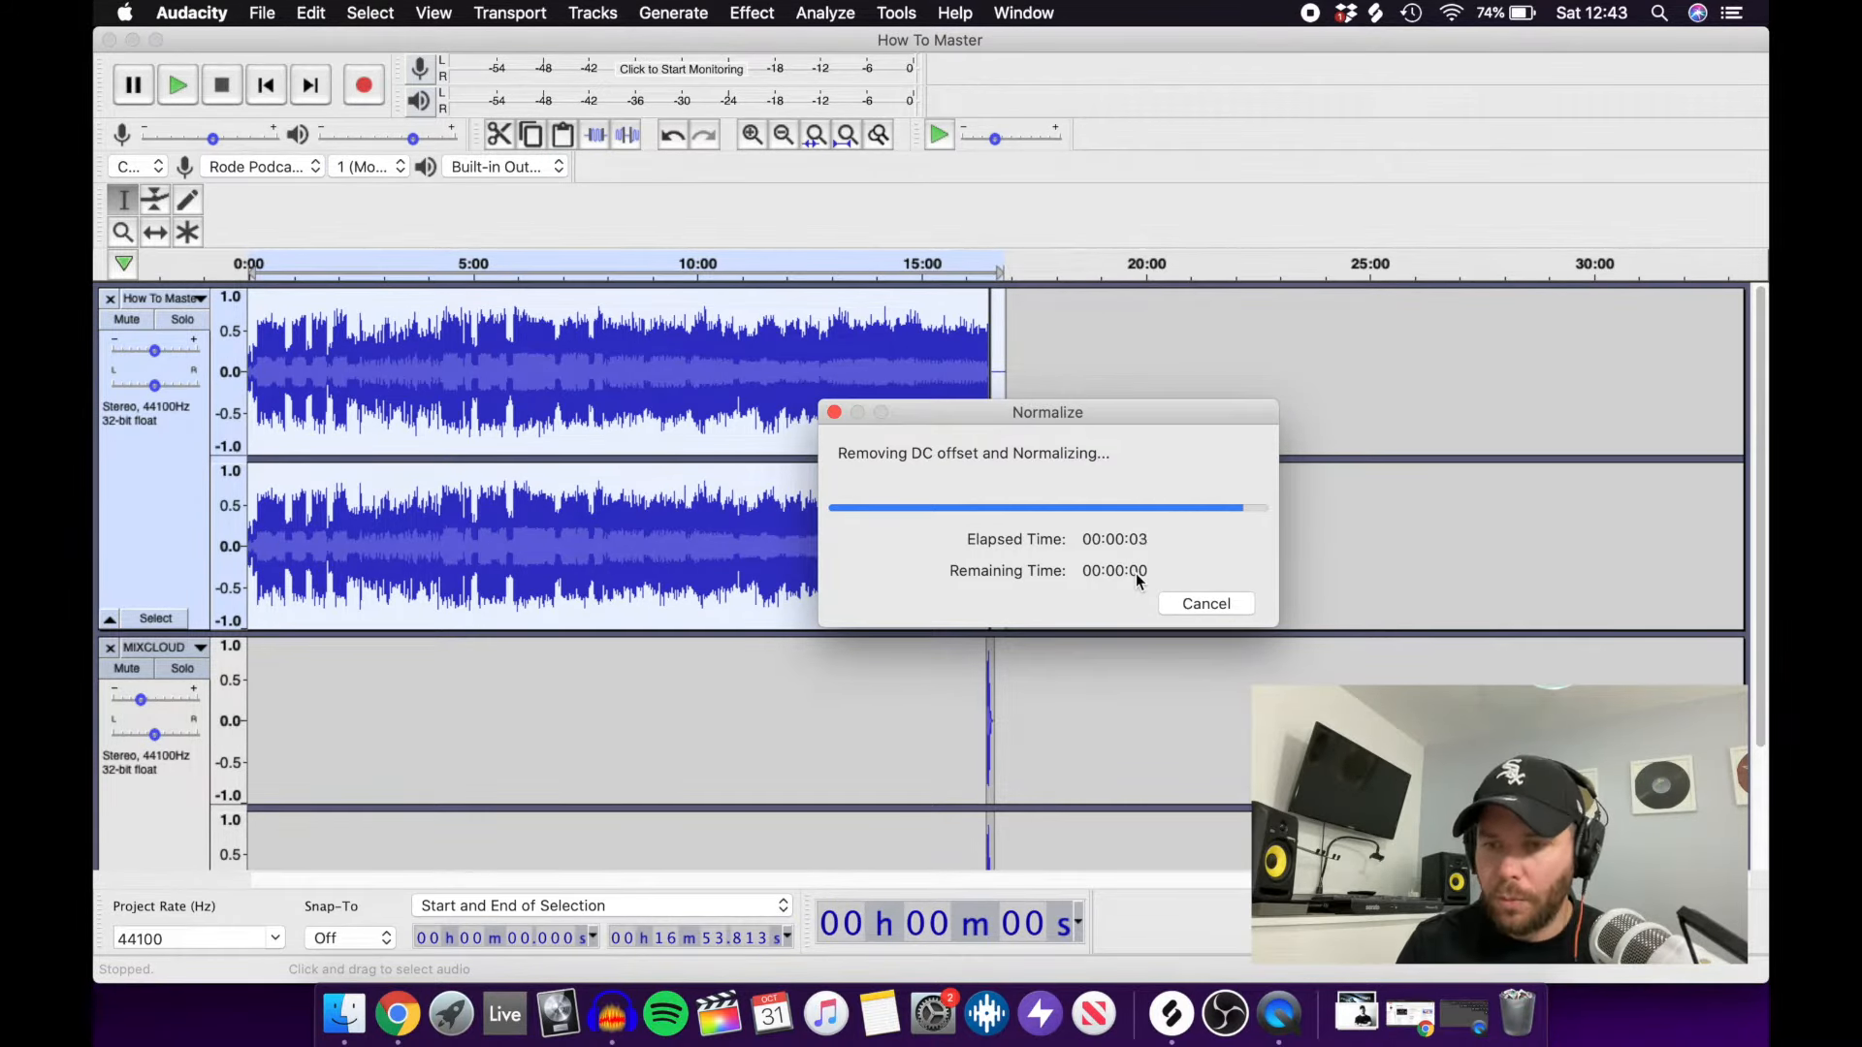
click(753, 12)
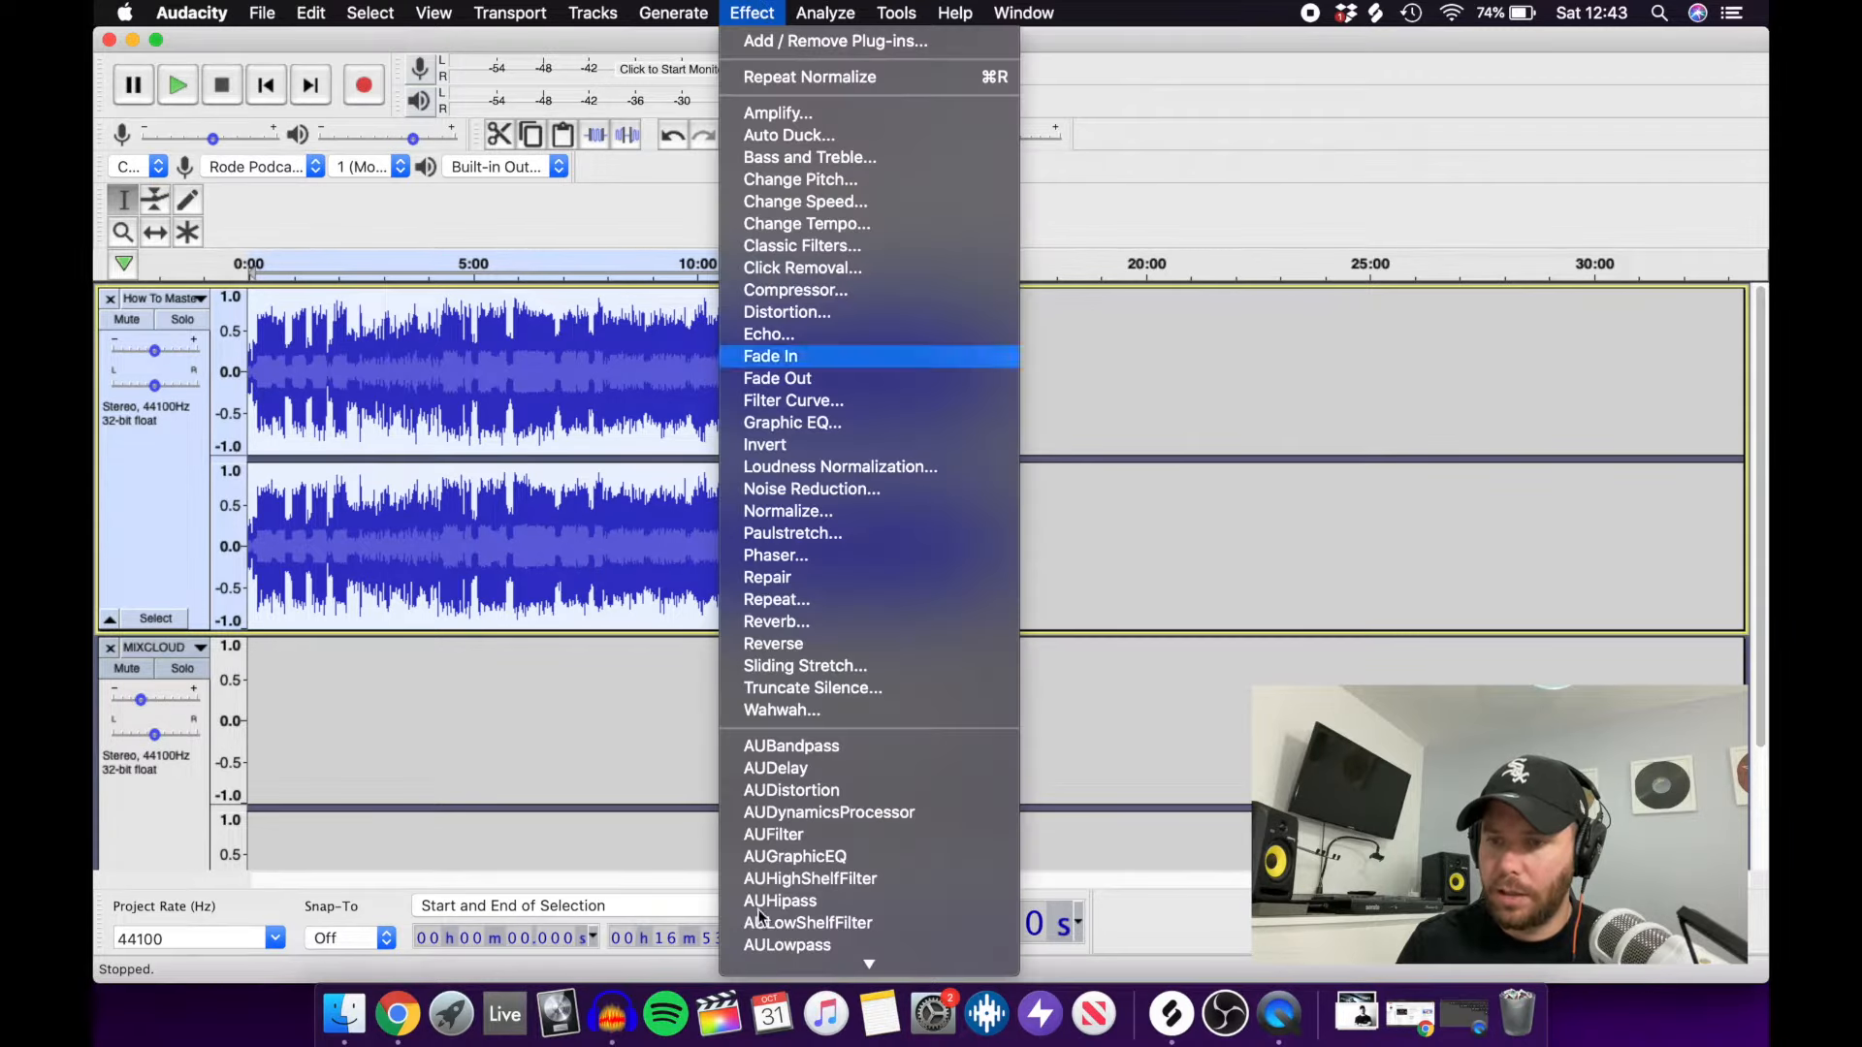
scroll(791, 582, down, 10)
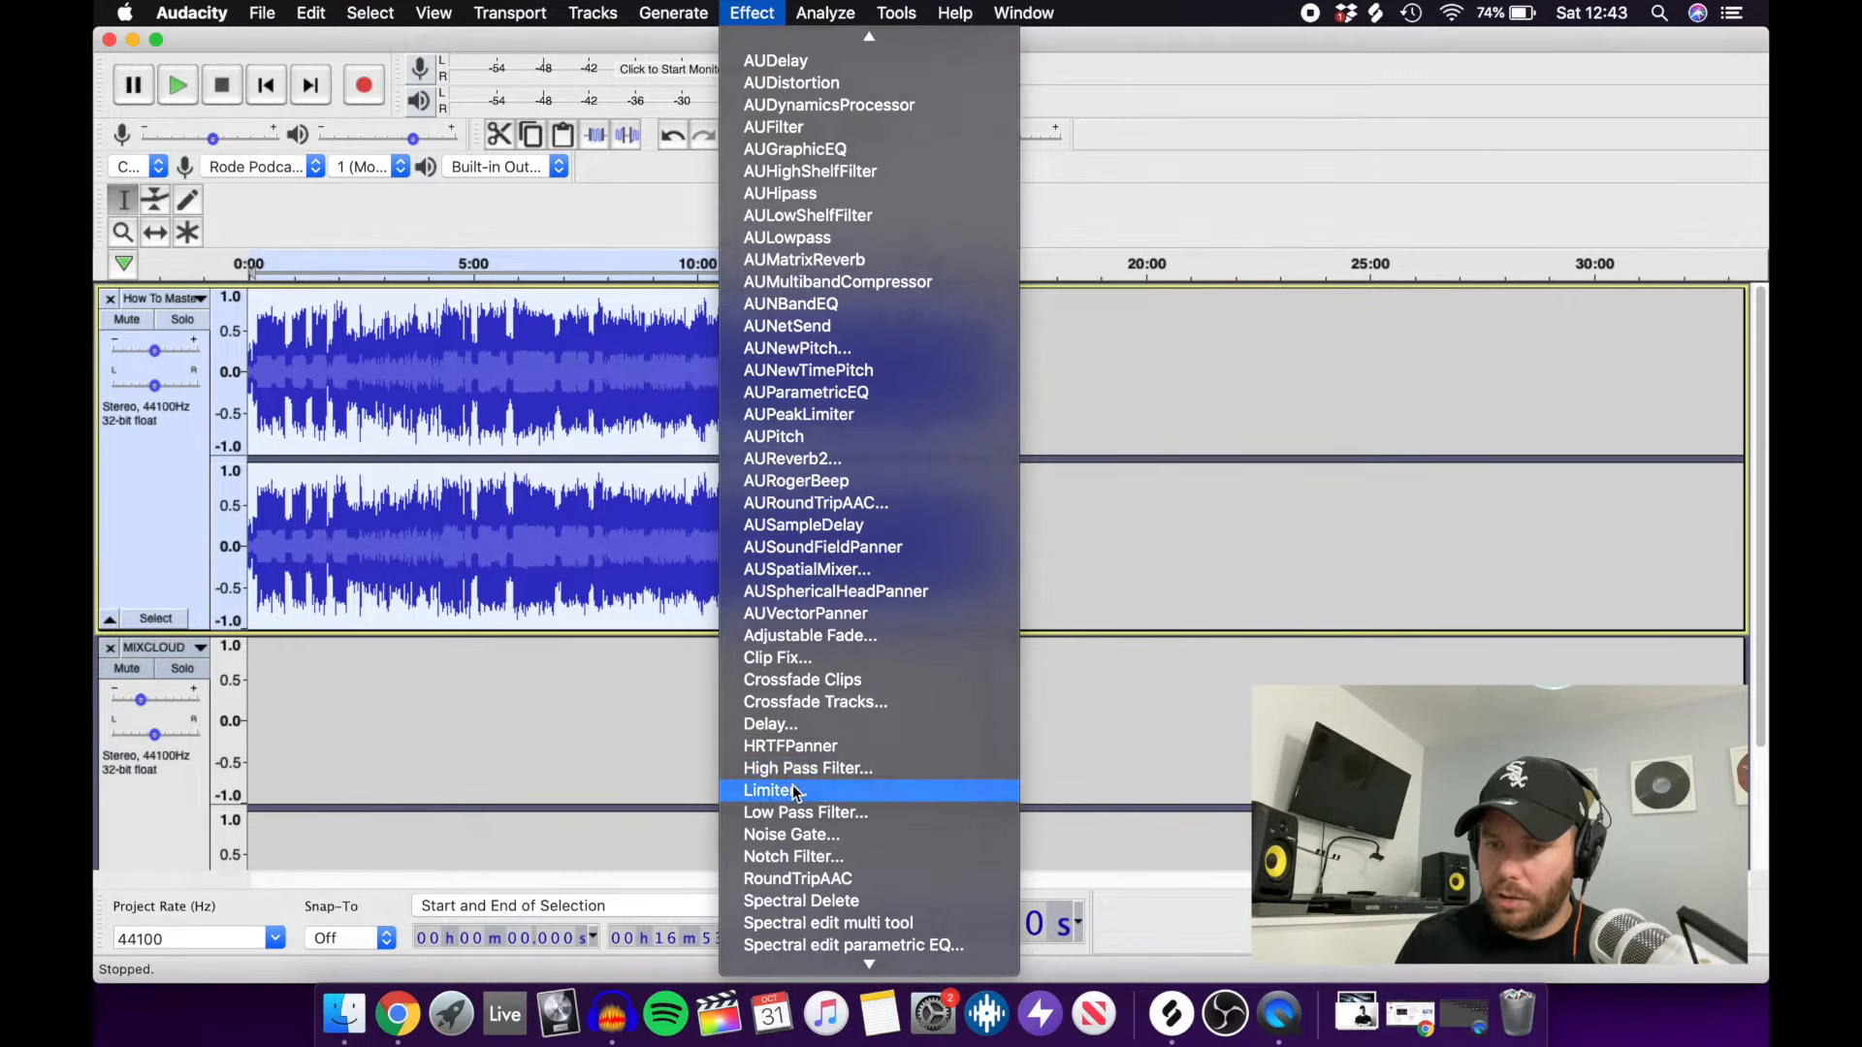
click(797, 791)
click(1151, 648)
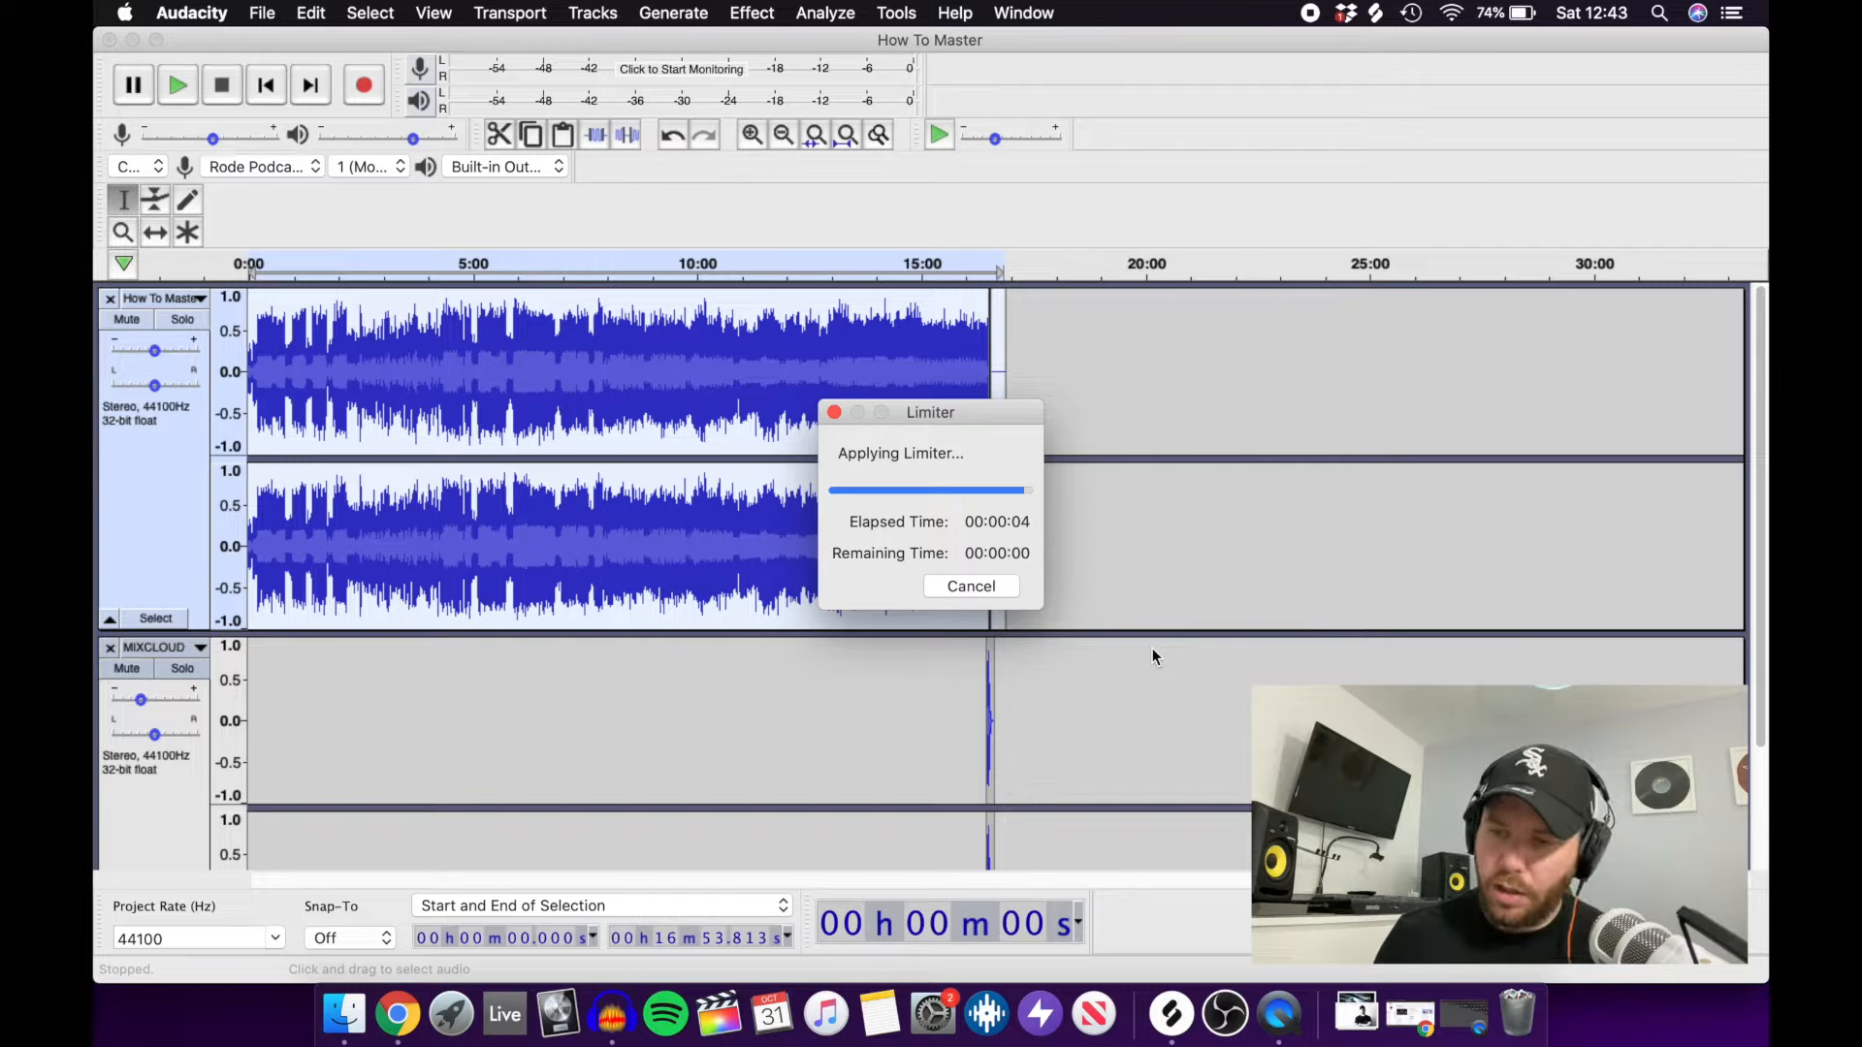
Run a third pass on the mix, normalizing again to -1.0 dB and hard limiting again to -2 dB.
click(751, 12)
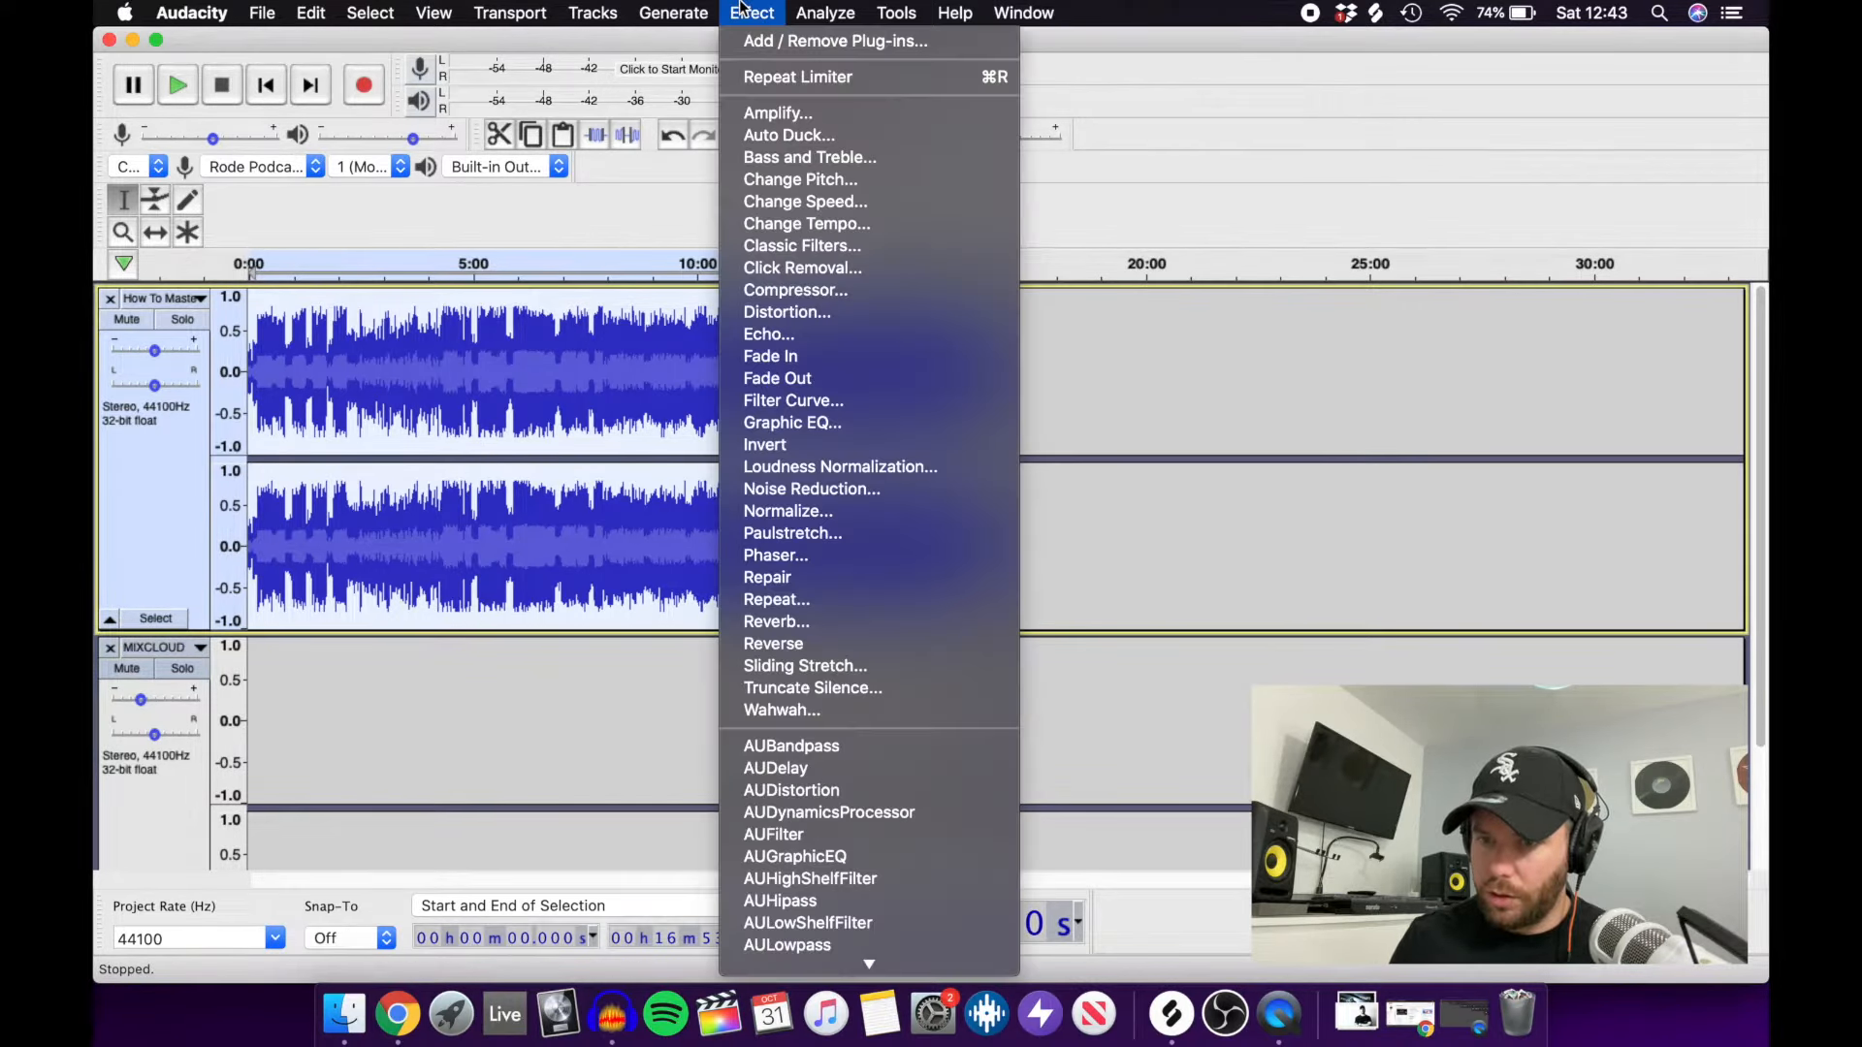
click(799, 510)
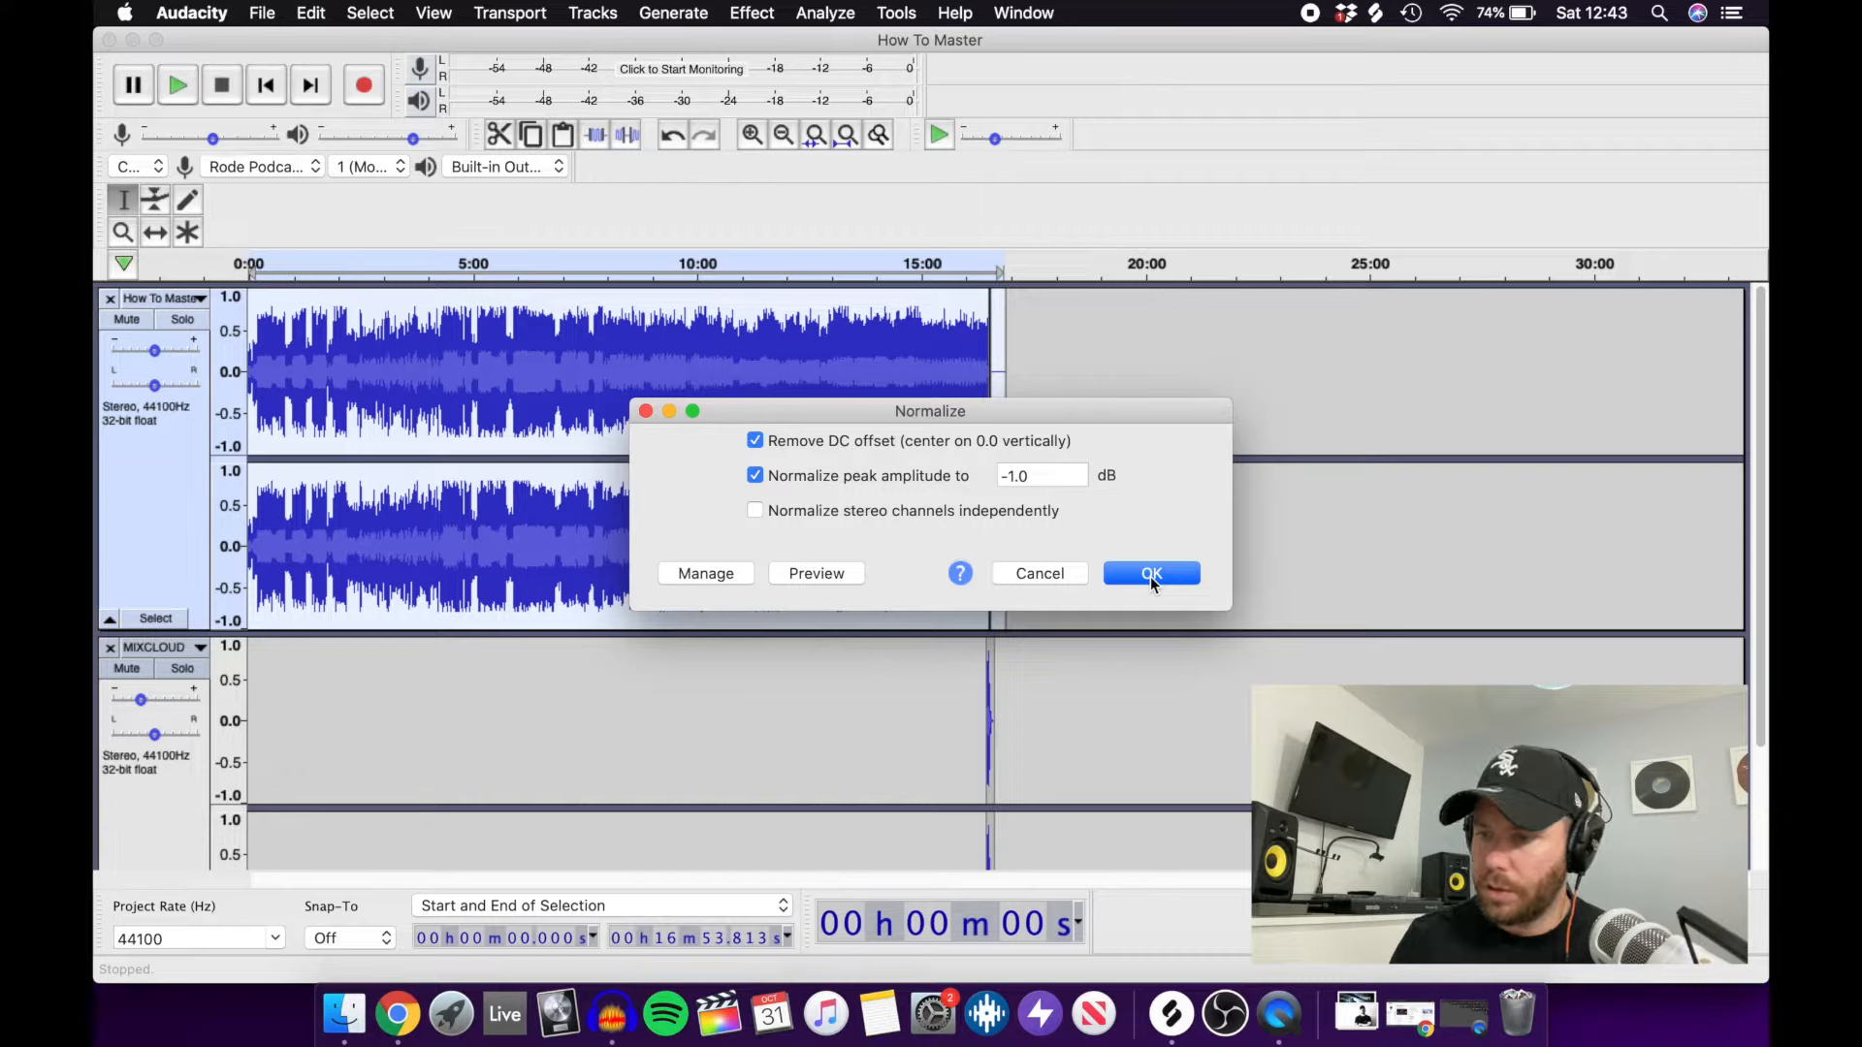
click(1150, 576)
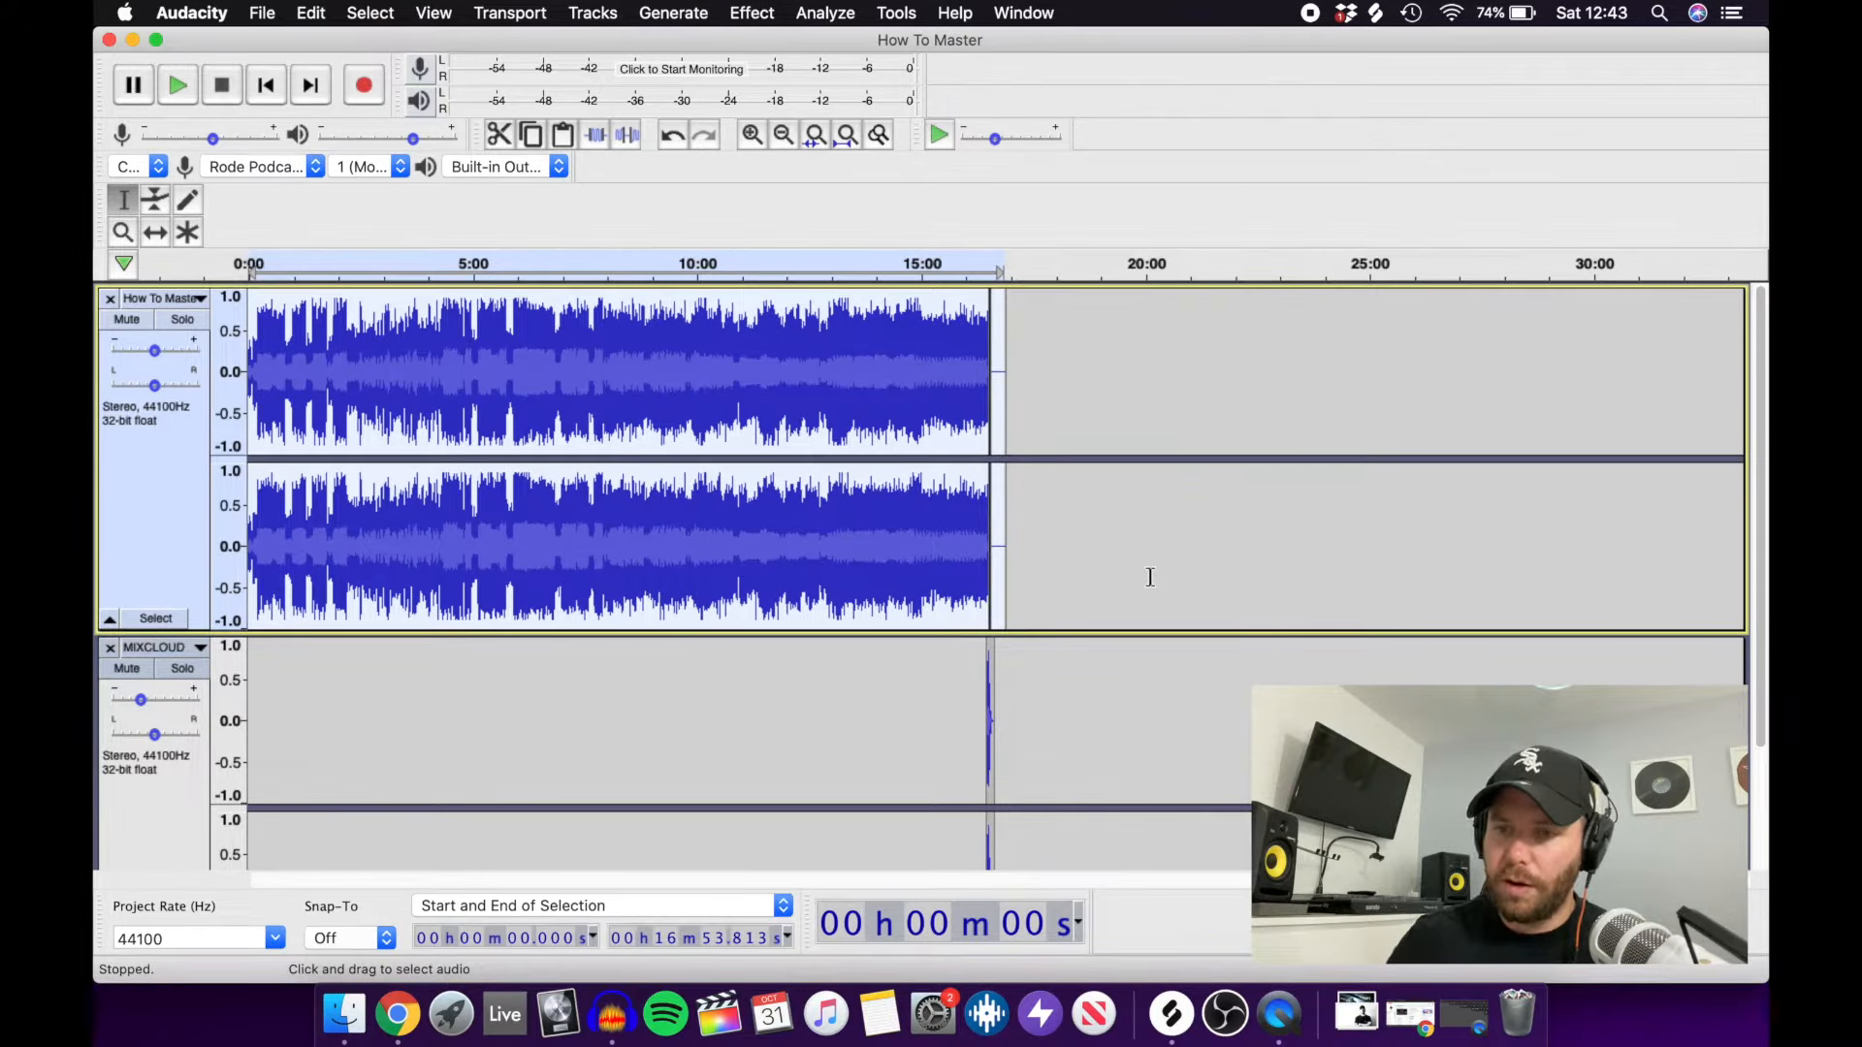
click(752, 13)
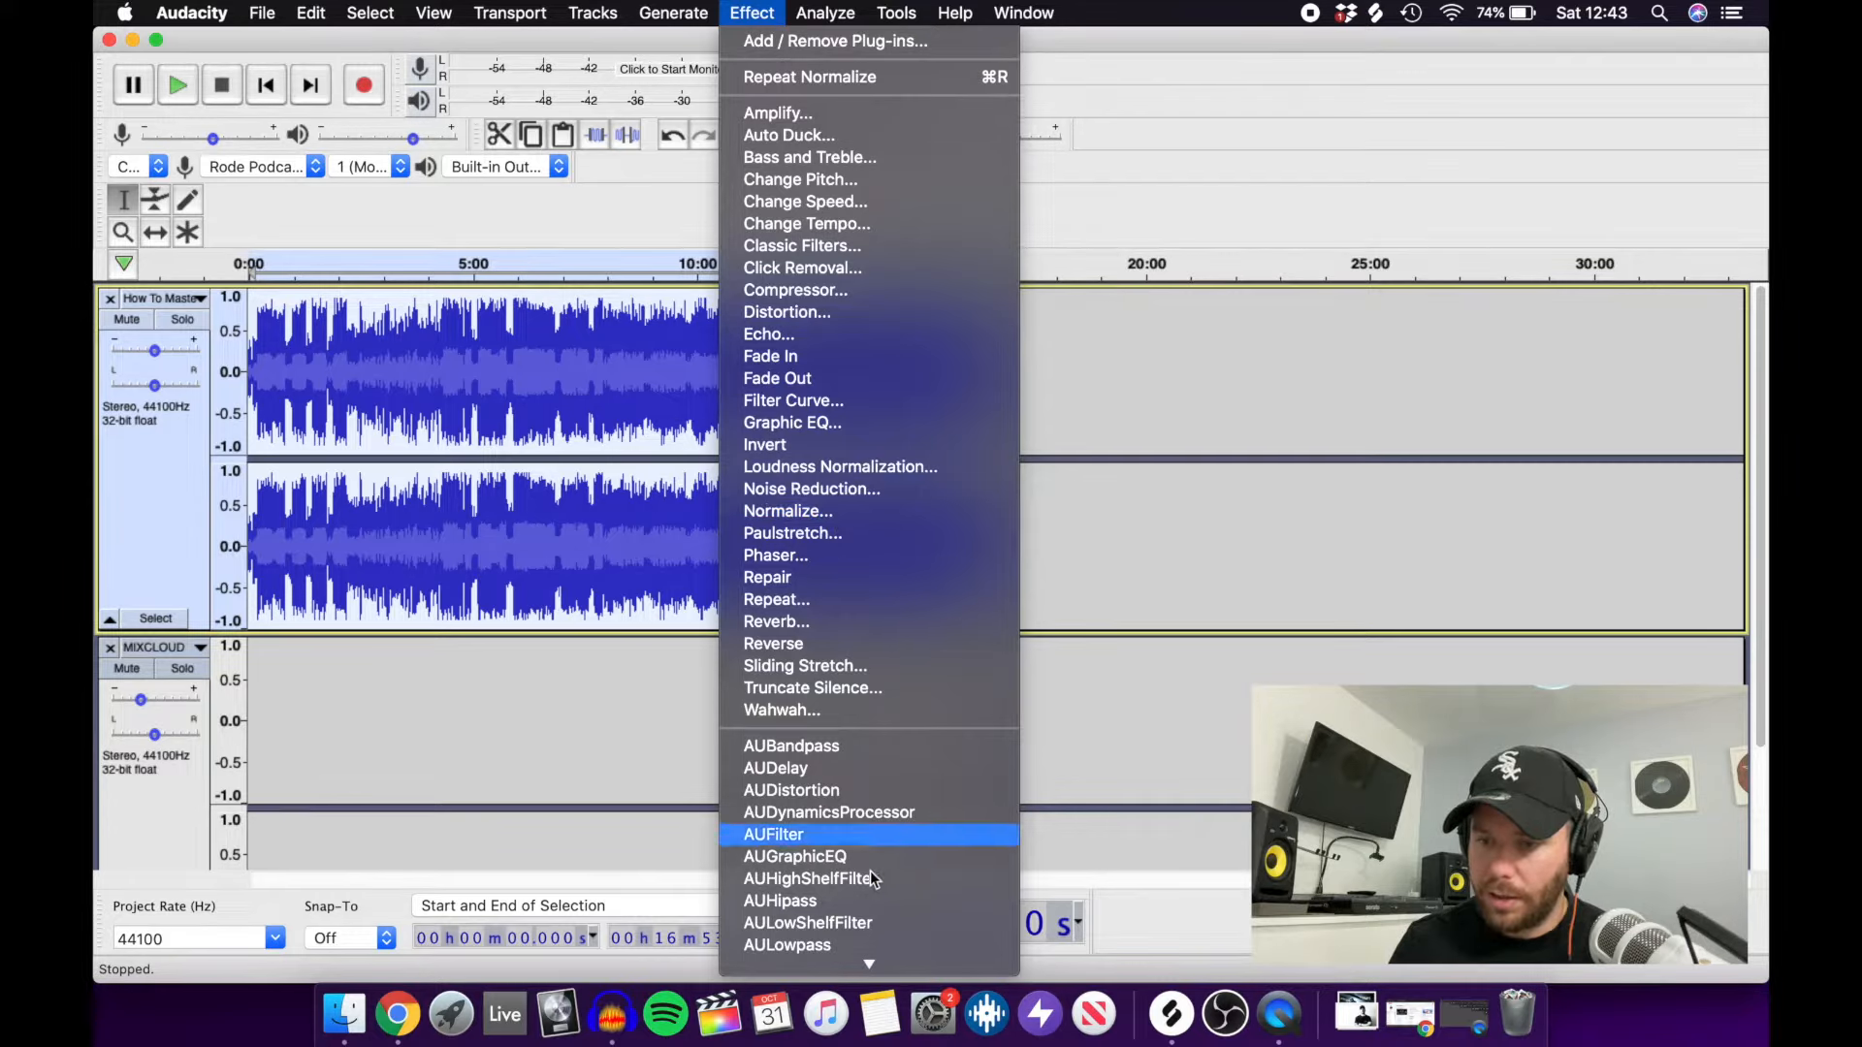
mouse_move(866, 1006)
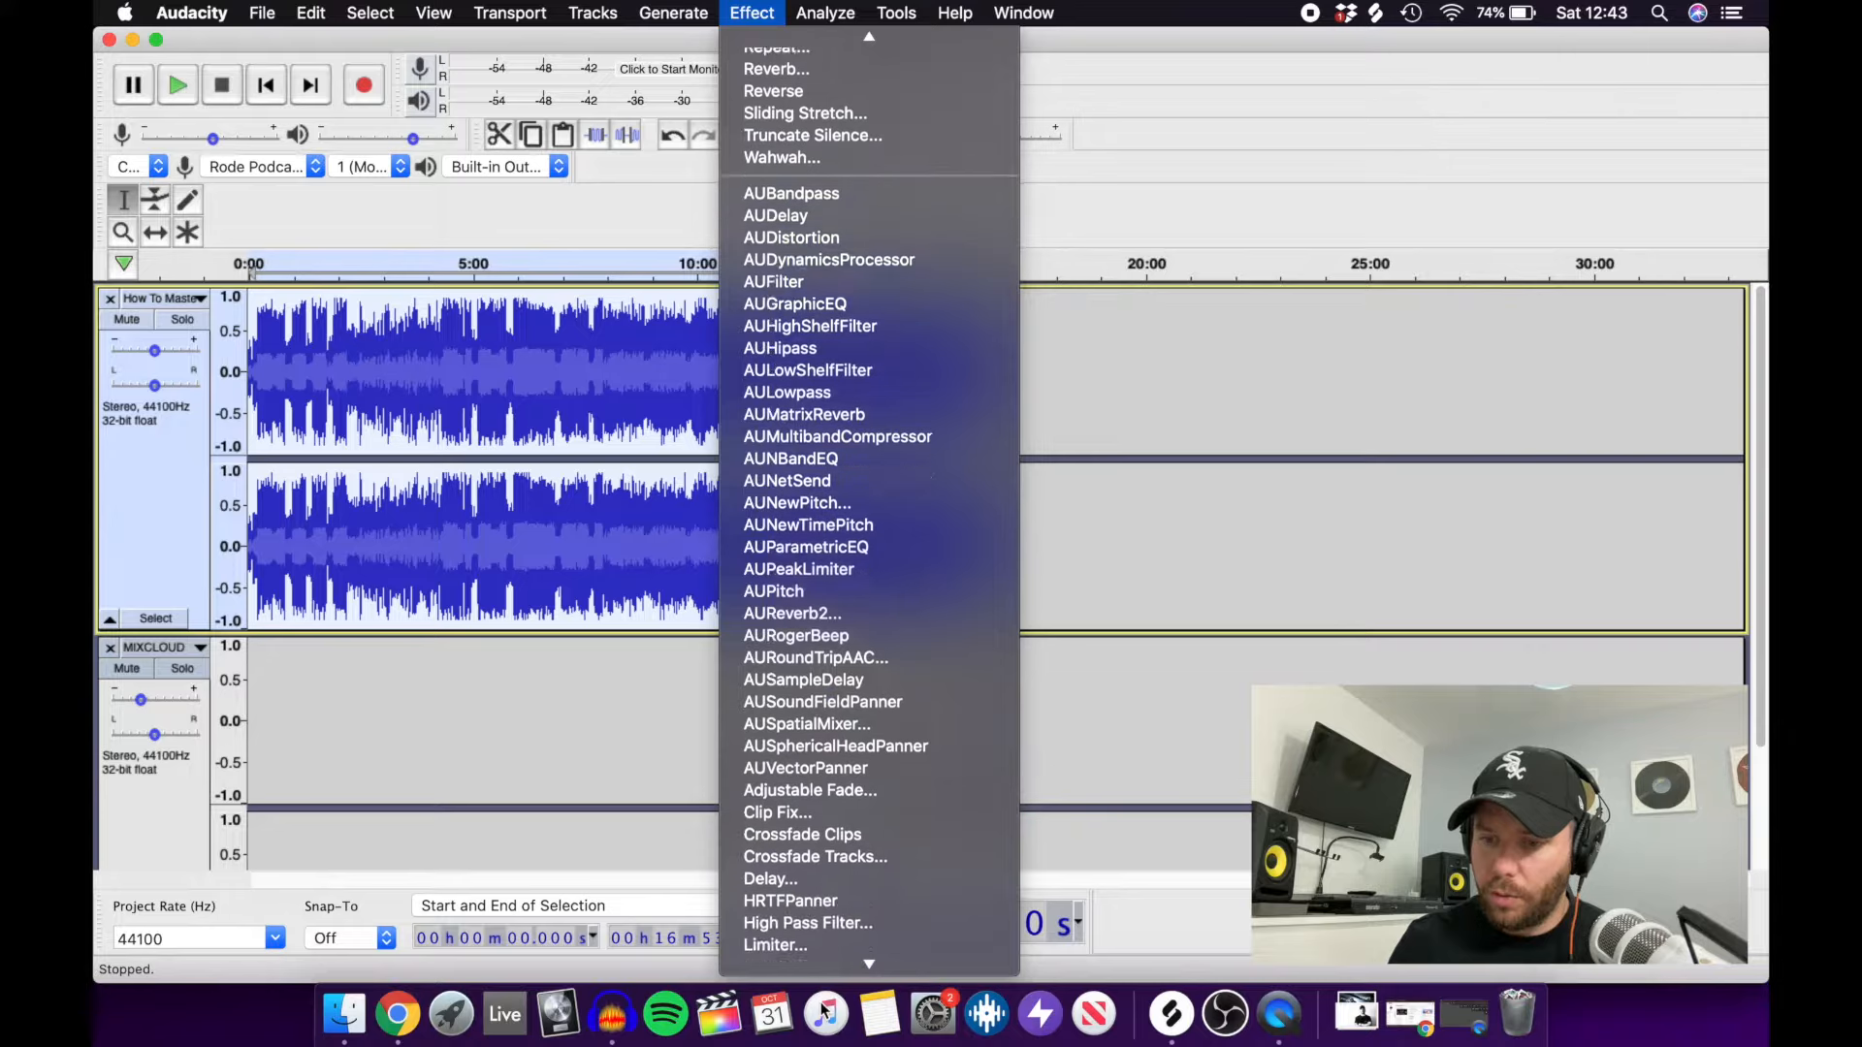
click(873, 791)
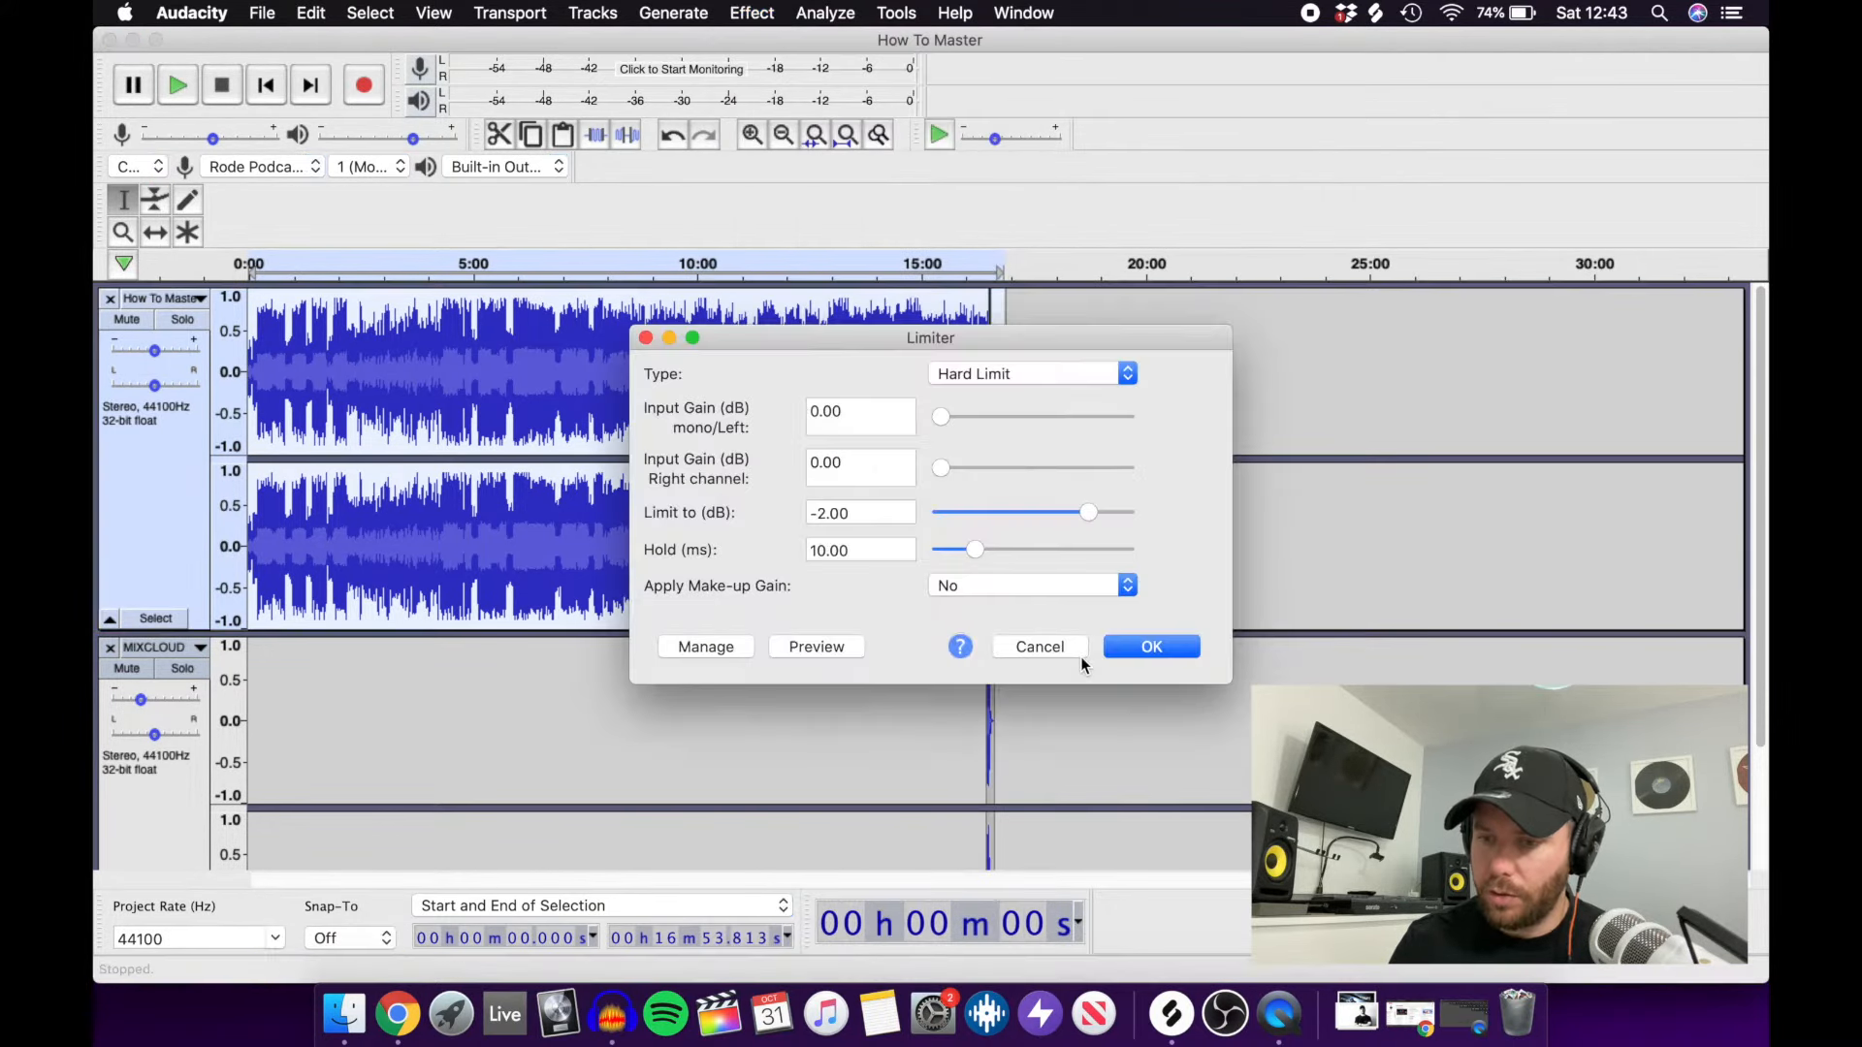
click(1122, 646)
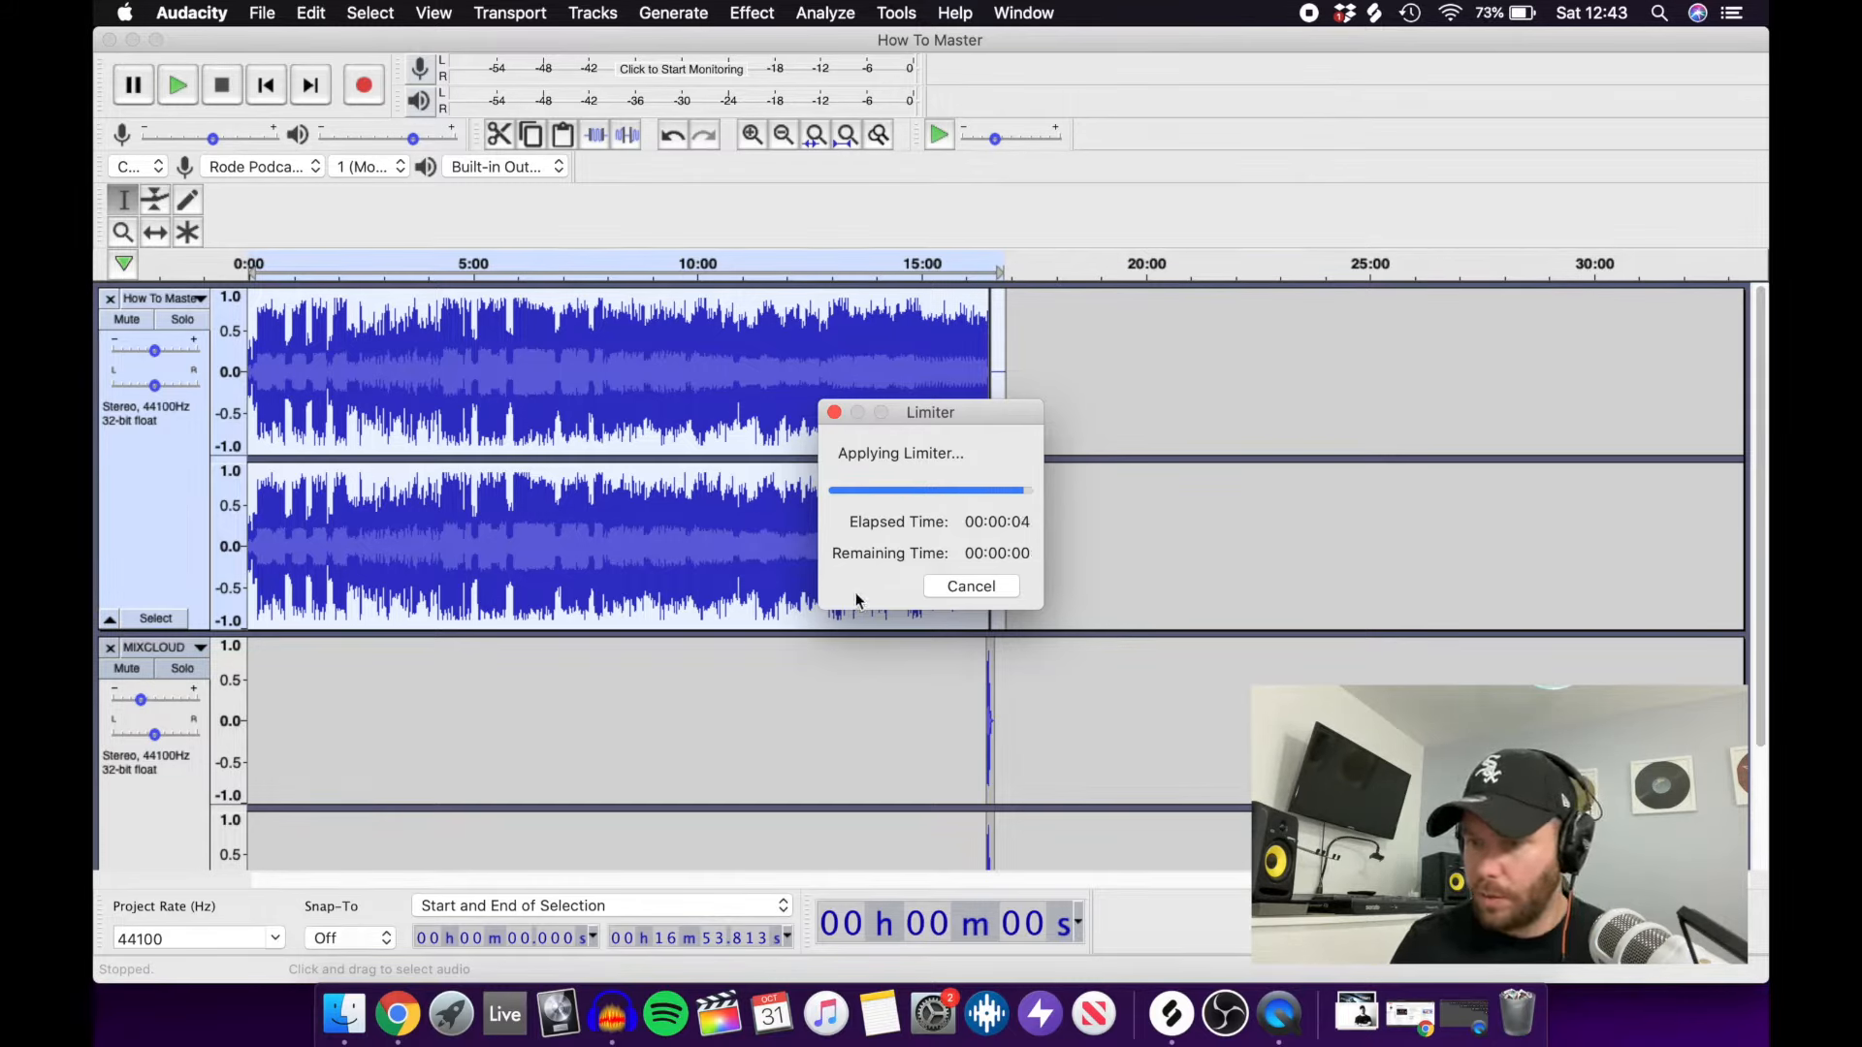
Normalize the peak amplitude of the whole selected mix to -1.0 dB with DC offset removal for a fourth pass.
click(757, 13)
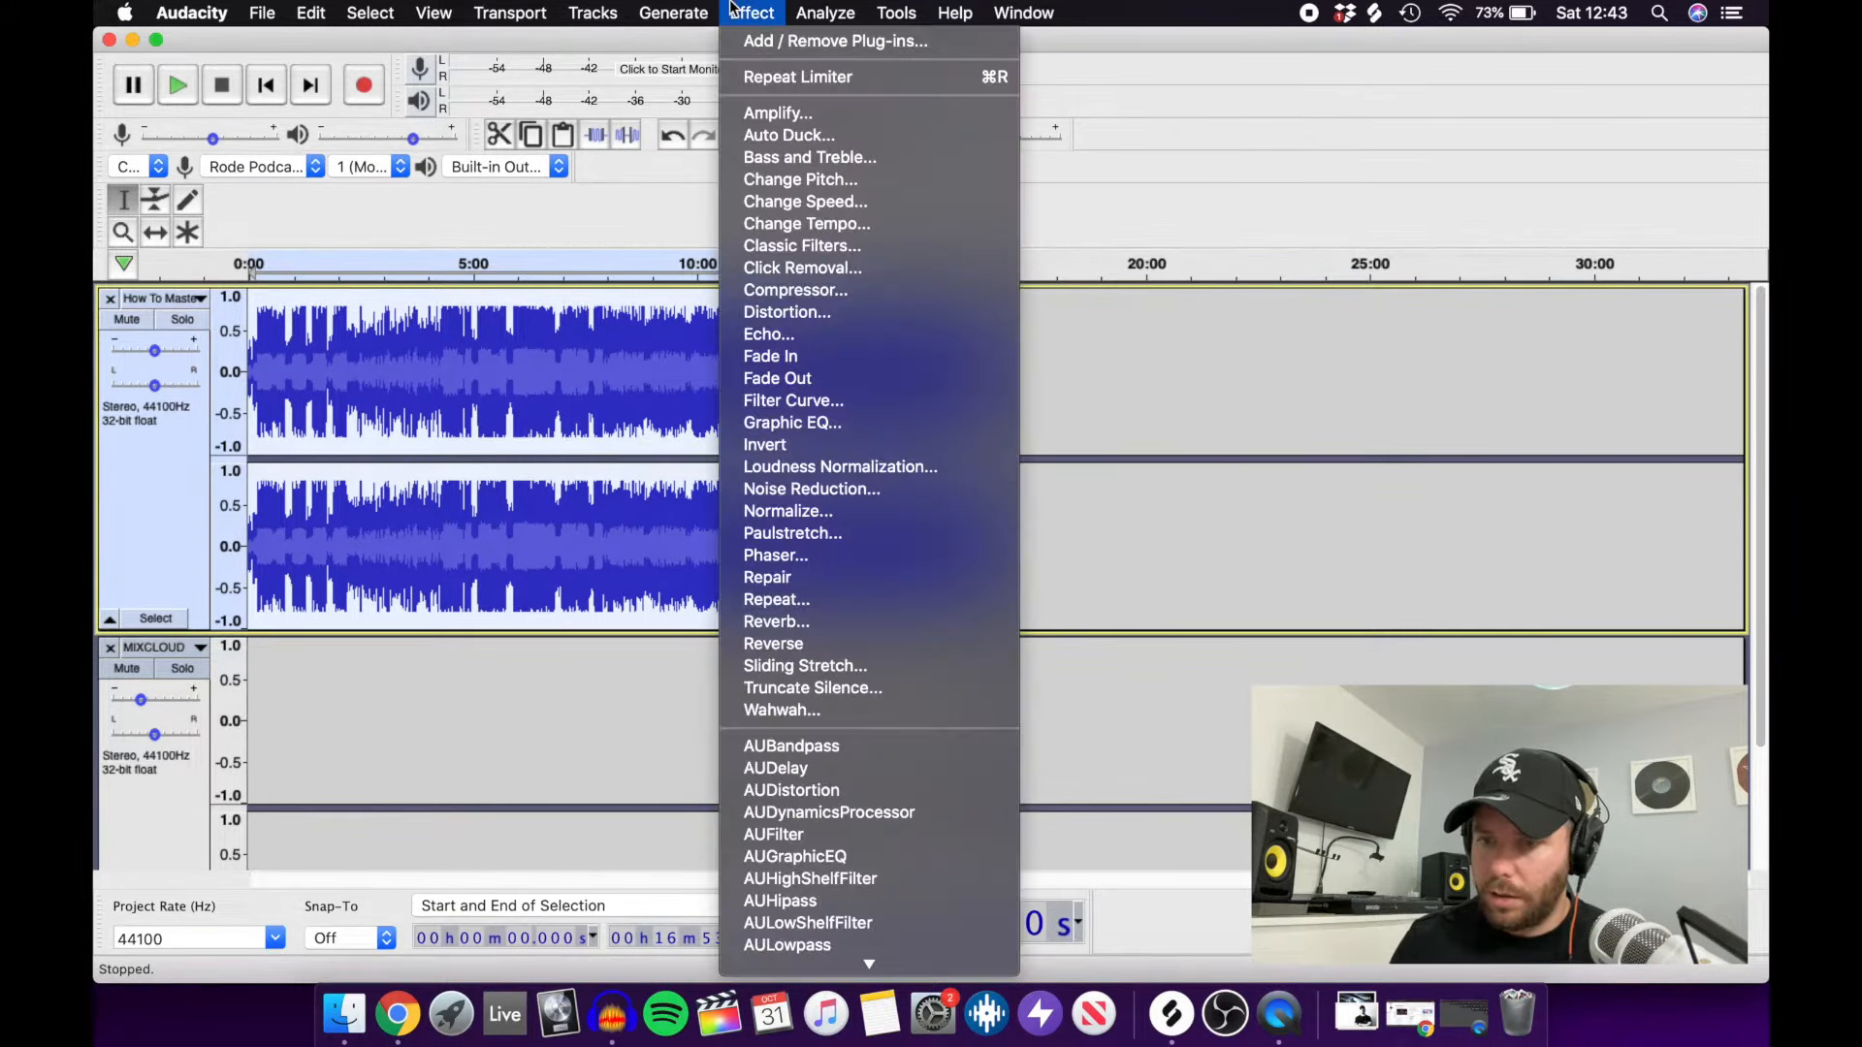
click(812, 520)
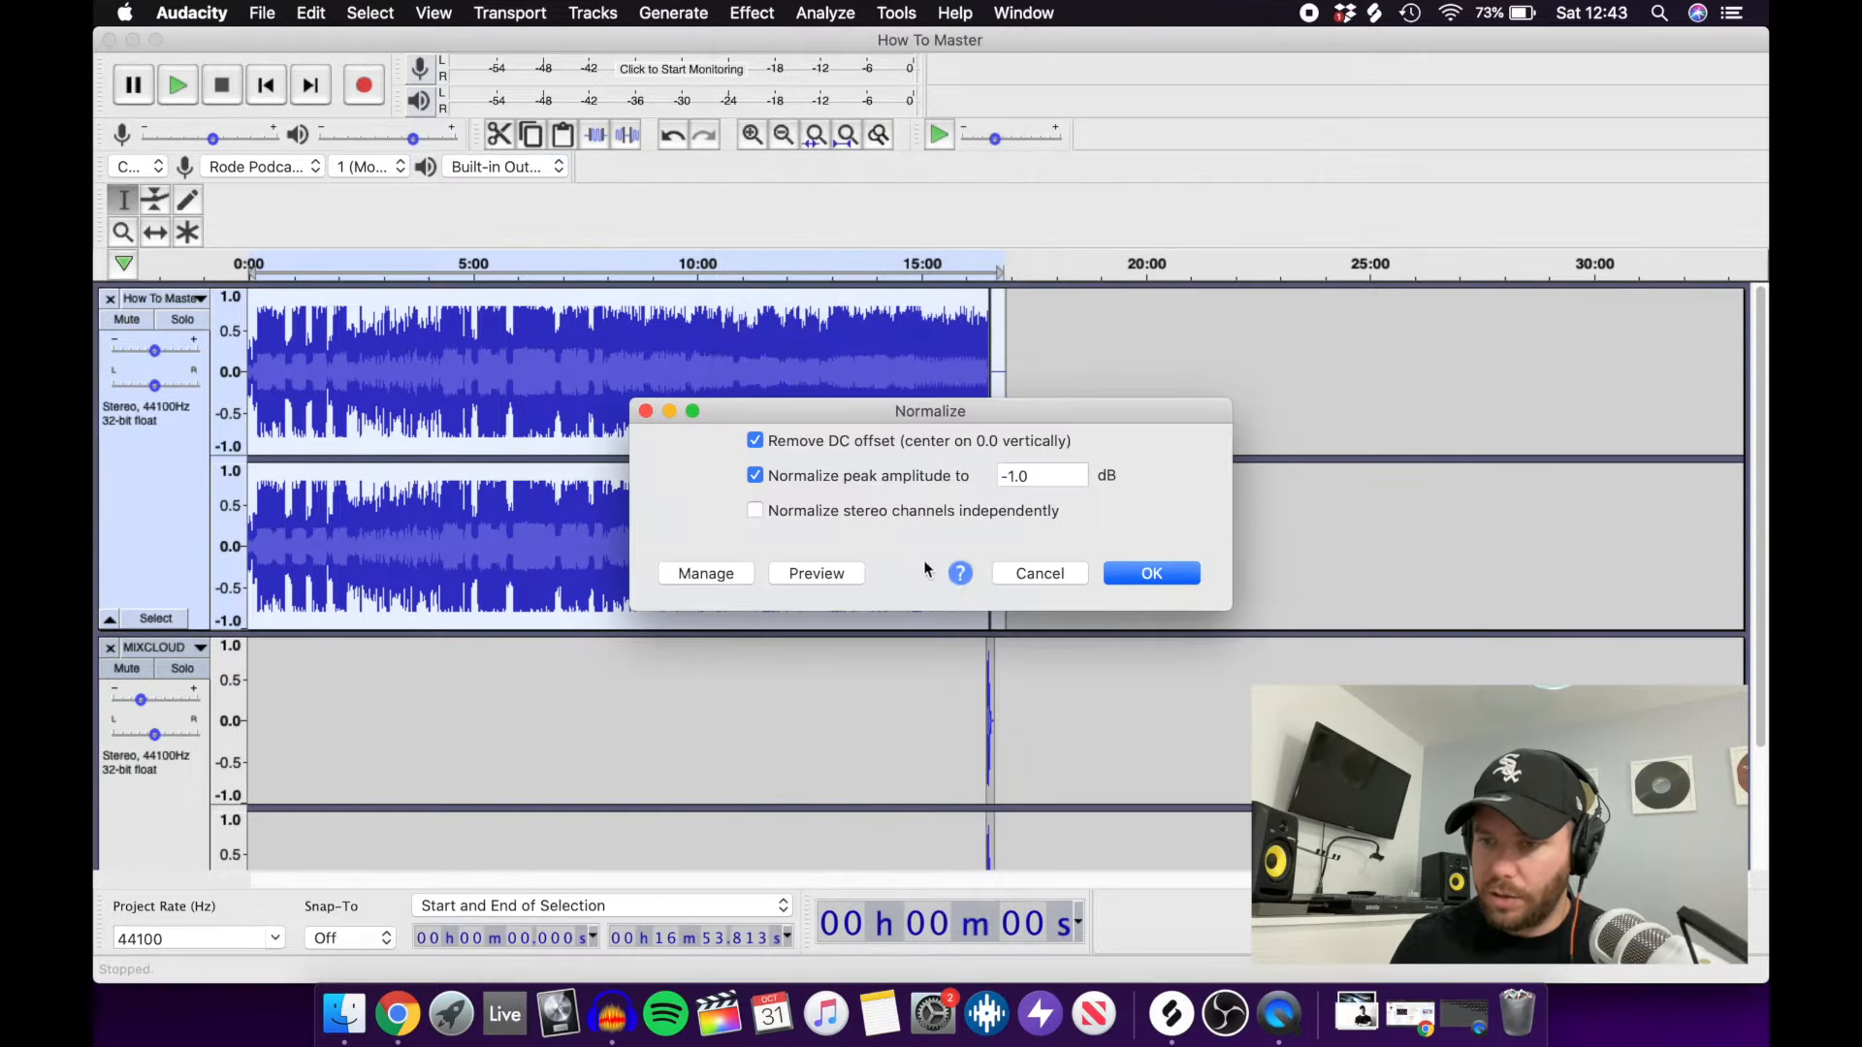
click(1152, 574)
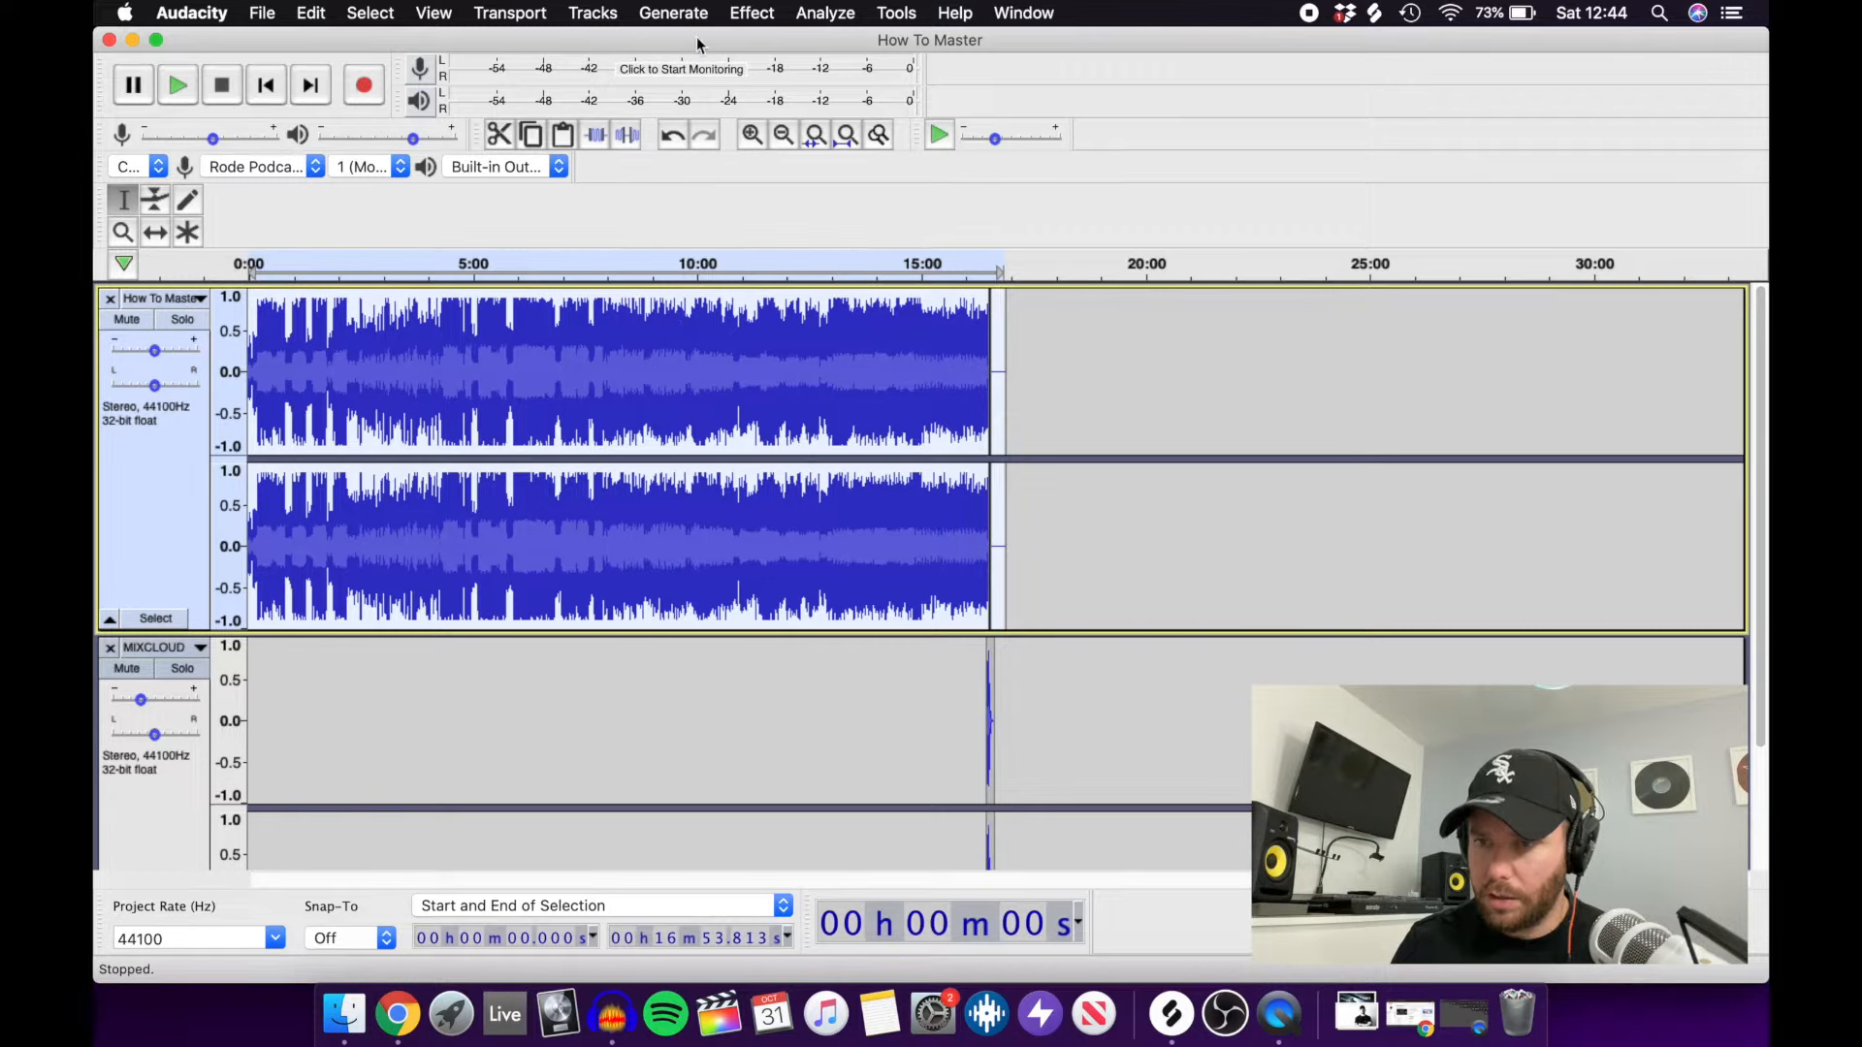
Apply the Hard Limit limiter at -2 dB with 10 ms hold to the mix for a fourth pass.
click(752, 13)
scroll(820, 848, down, 5)
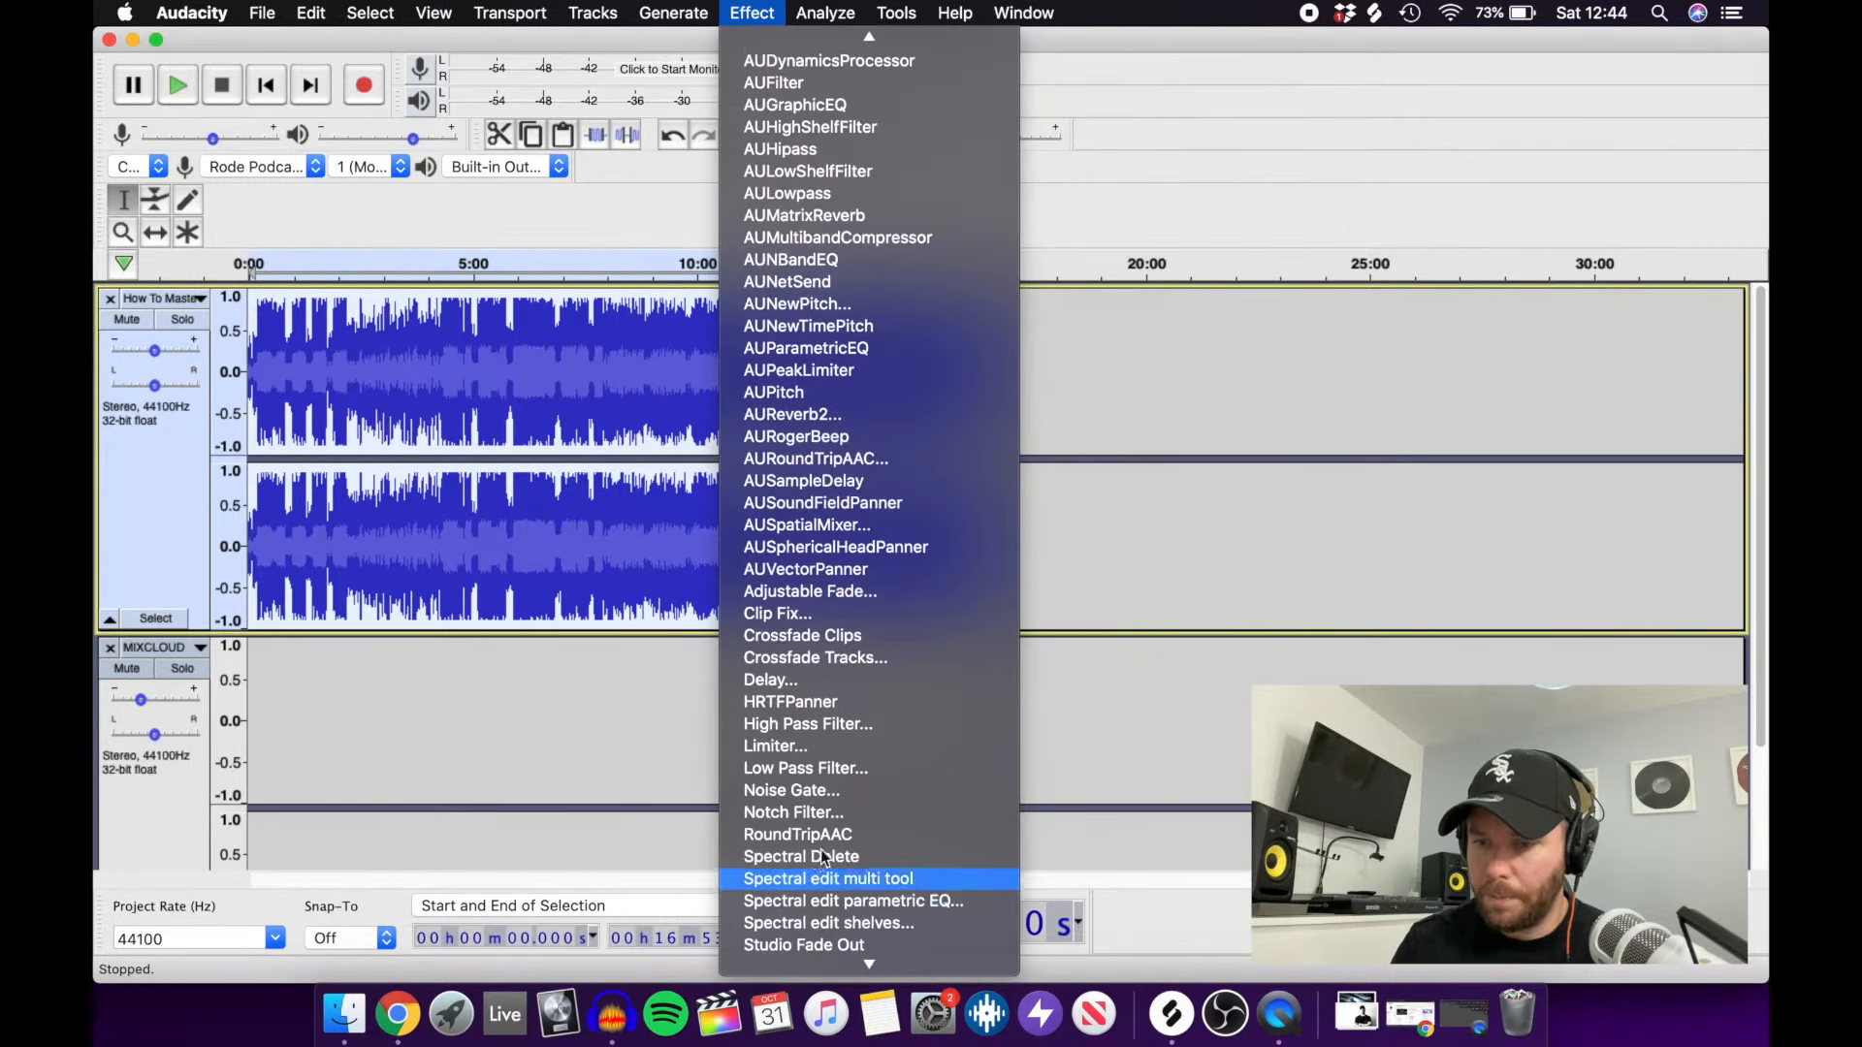
click(842, 753)
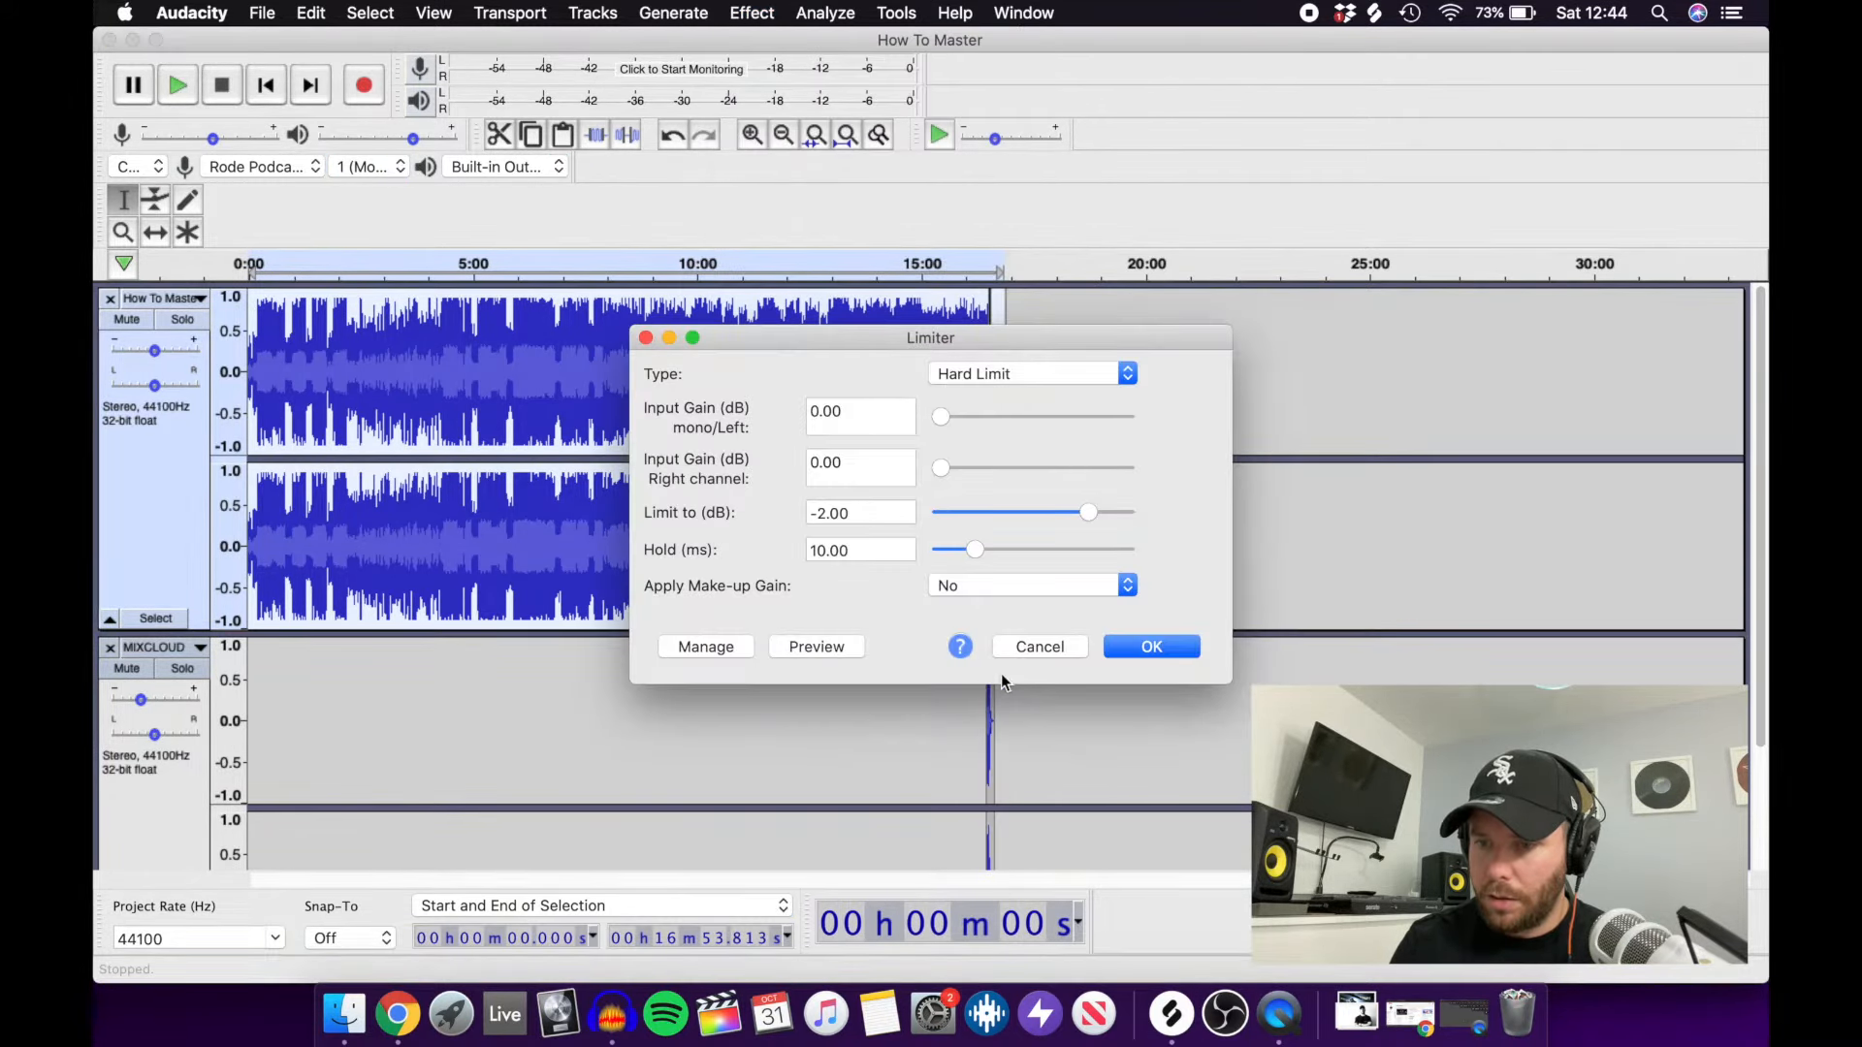
click(1126, 646)
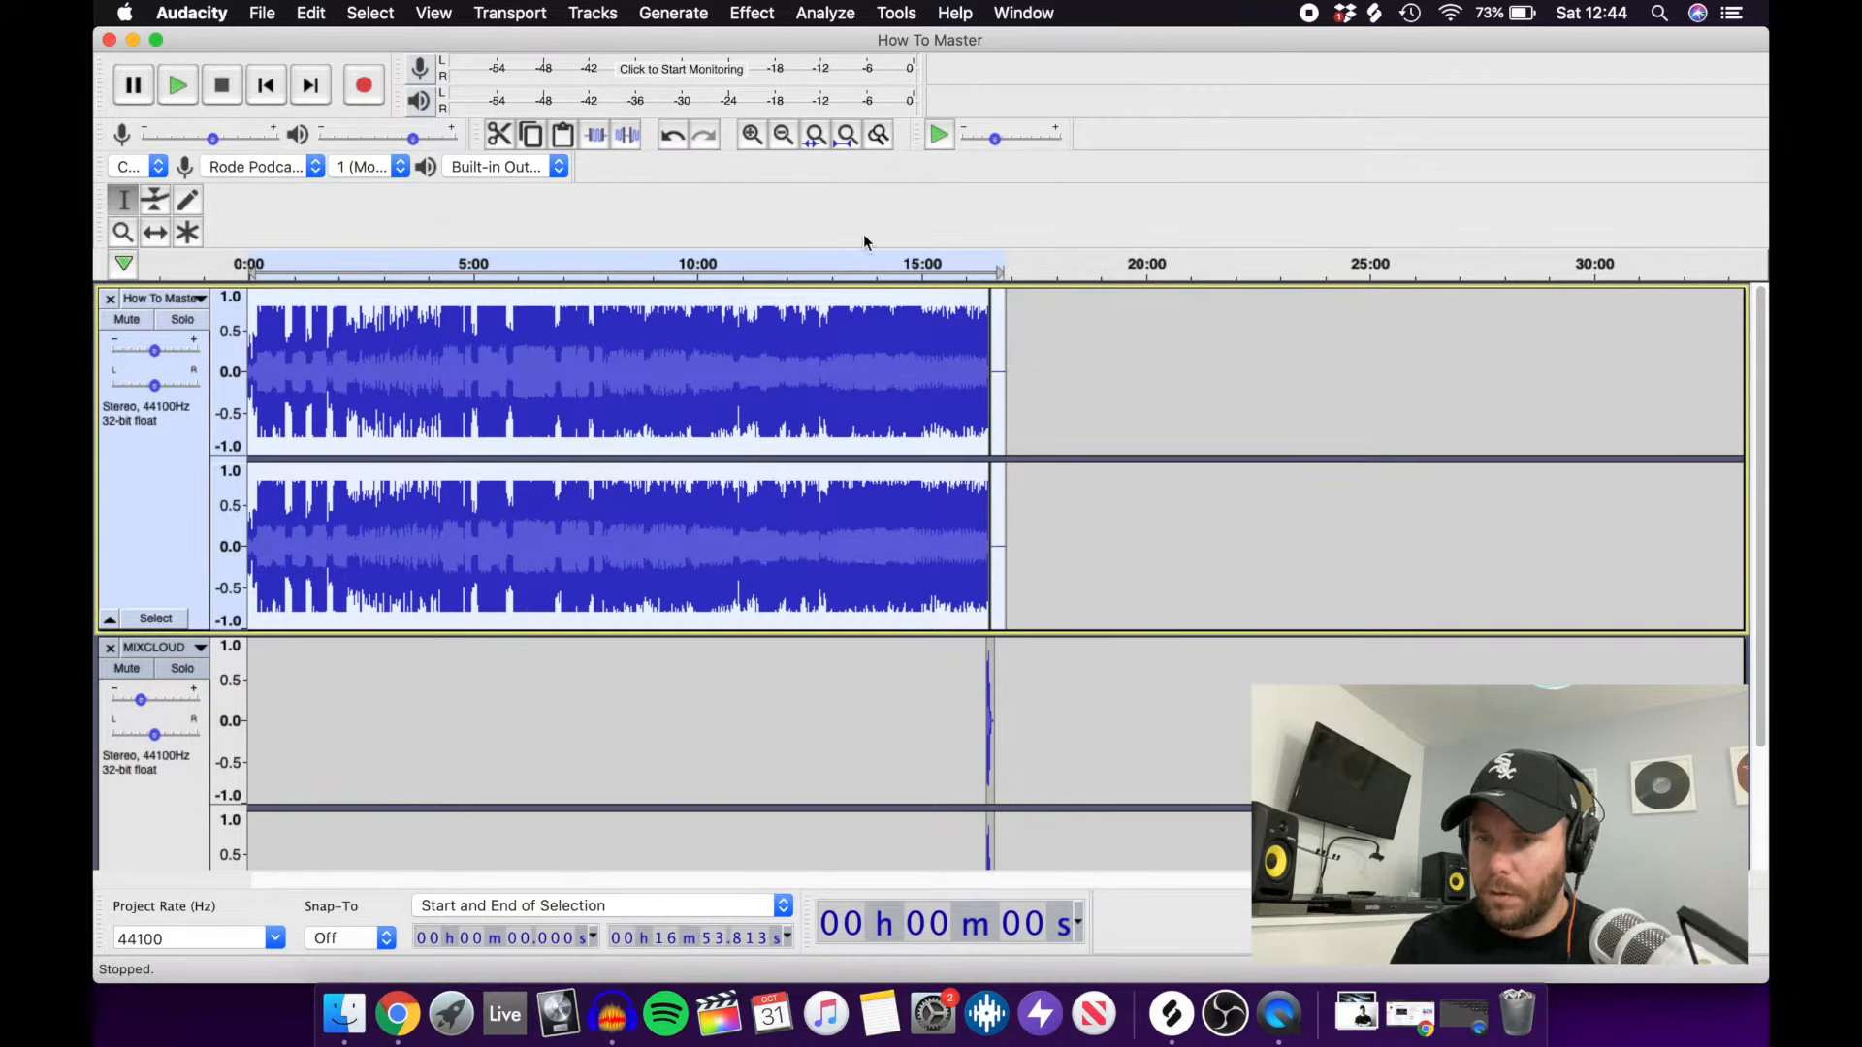
Examine the limited waveform up close around 6:32 and across the whole mix.
click(540, 507)
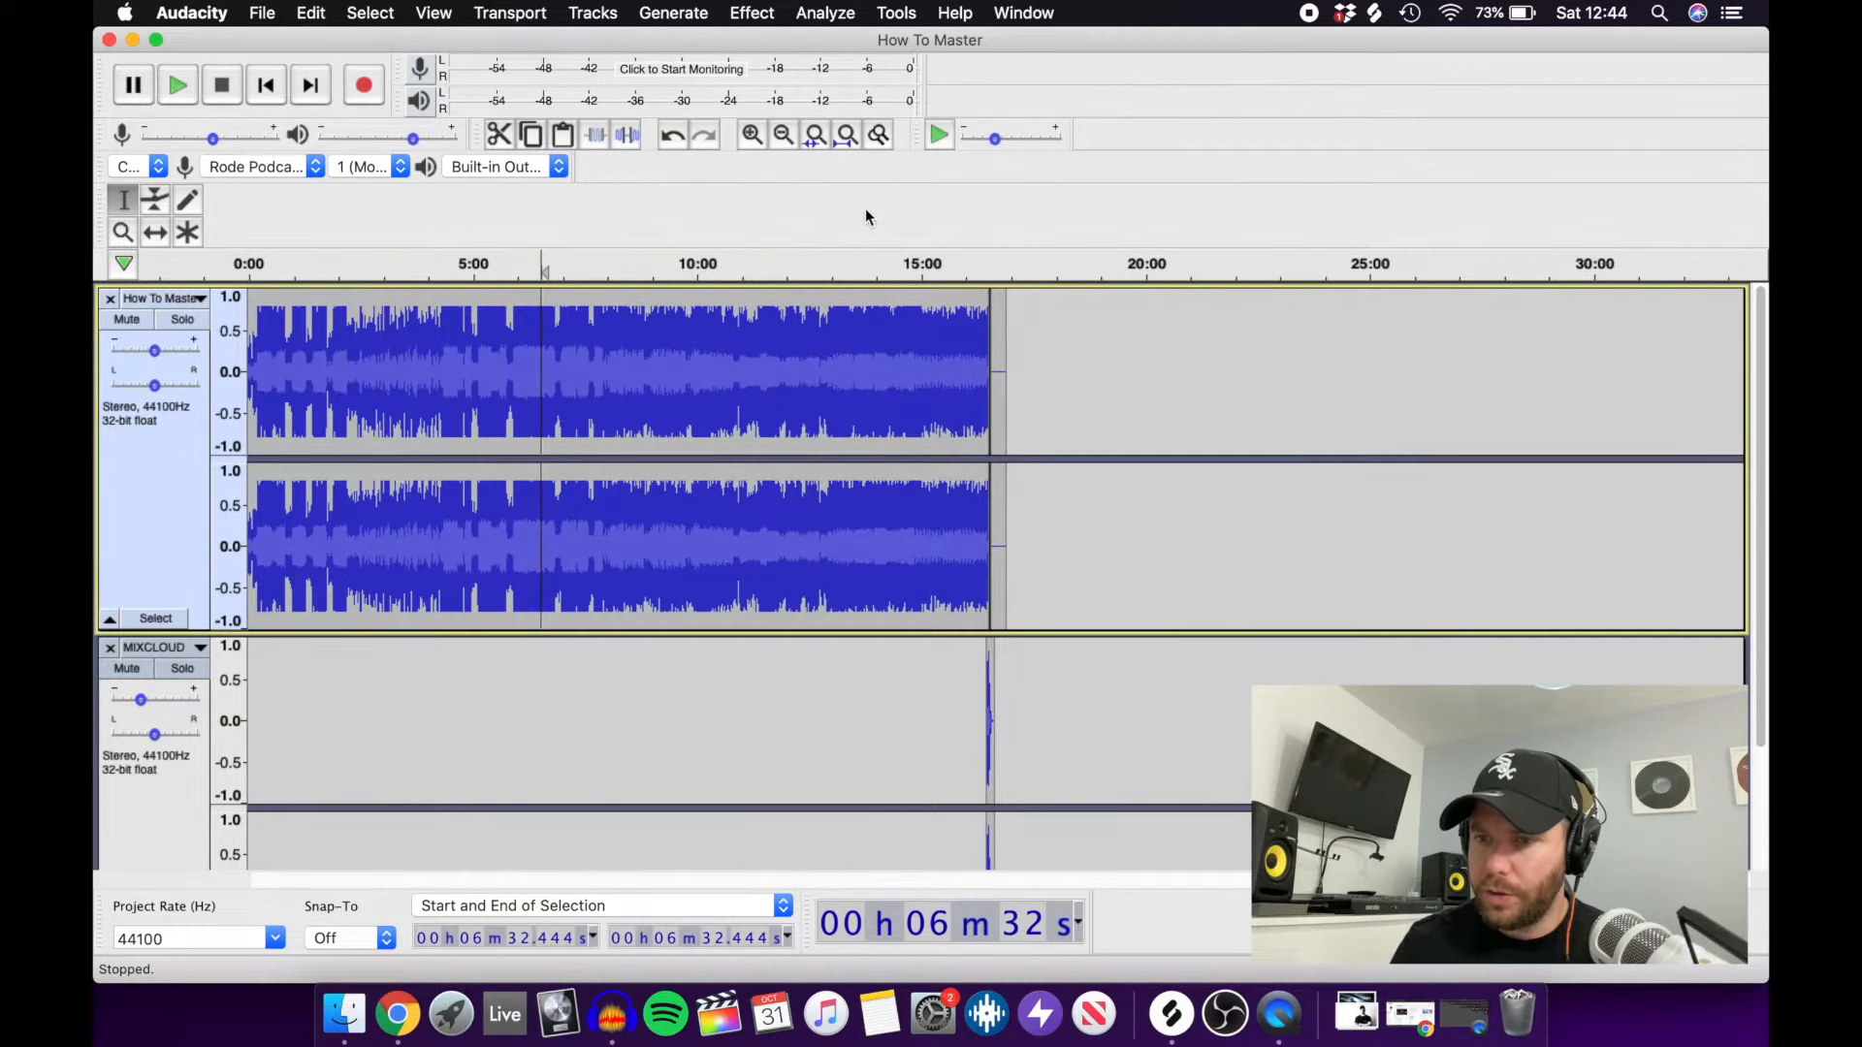
click(754, 136)
click(754, 136)
click(753, 135)
click(753, 136)
click(754, 136)
click(753, 136)
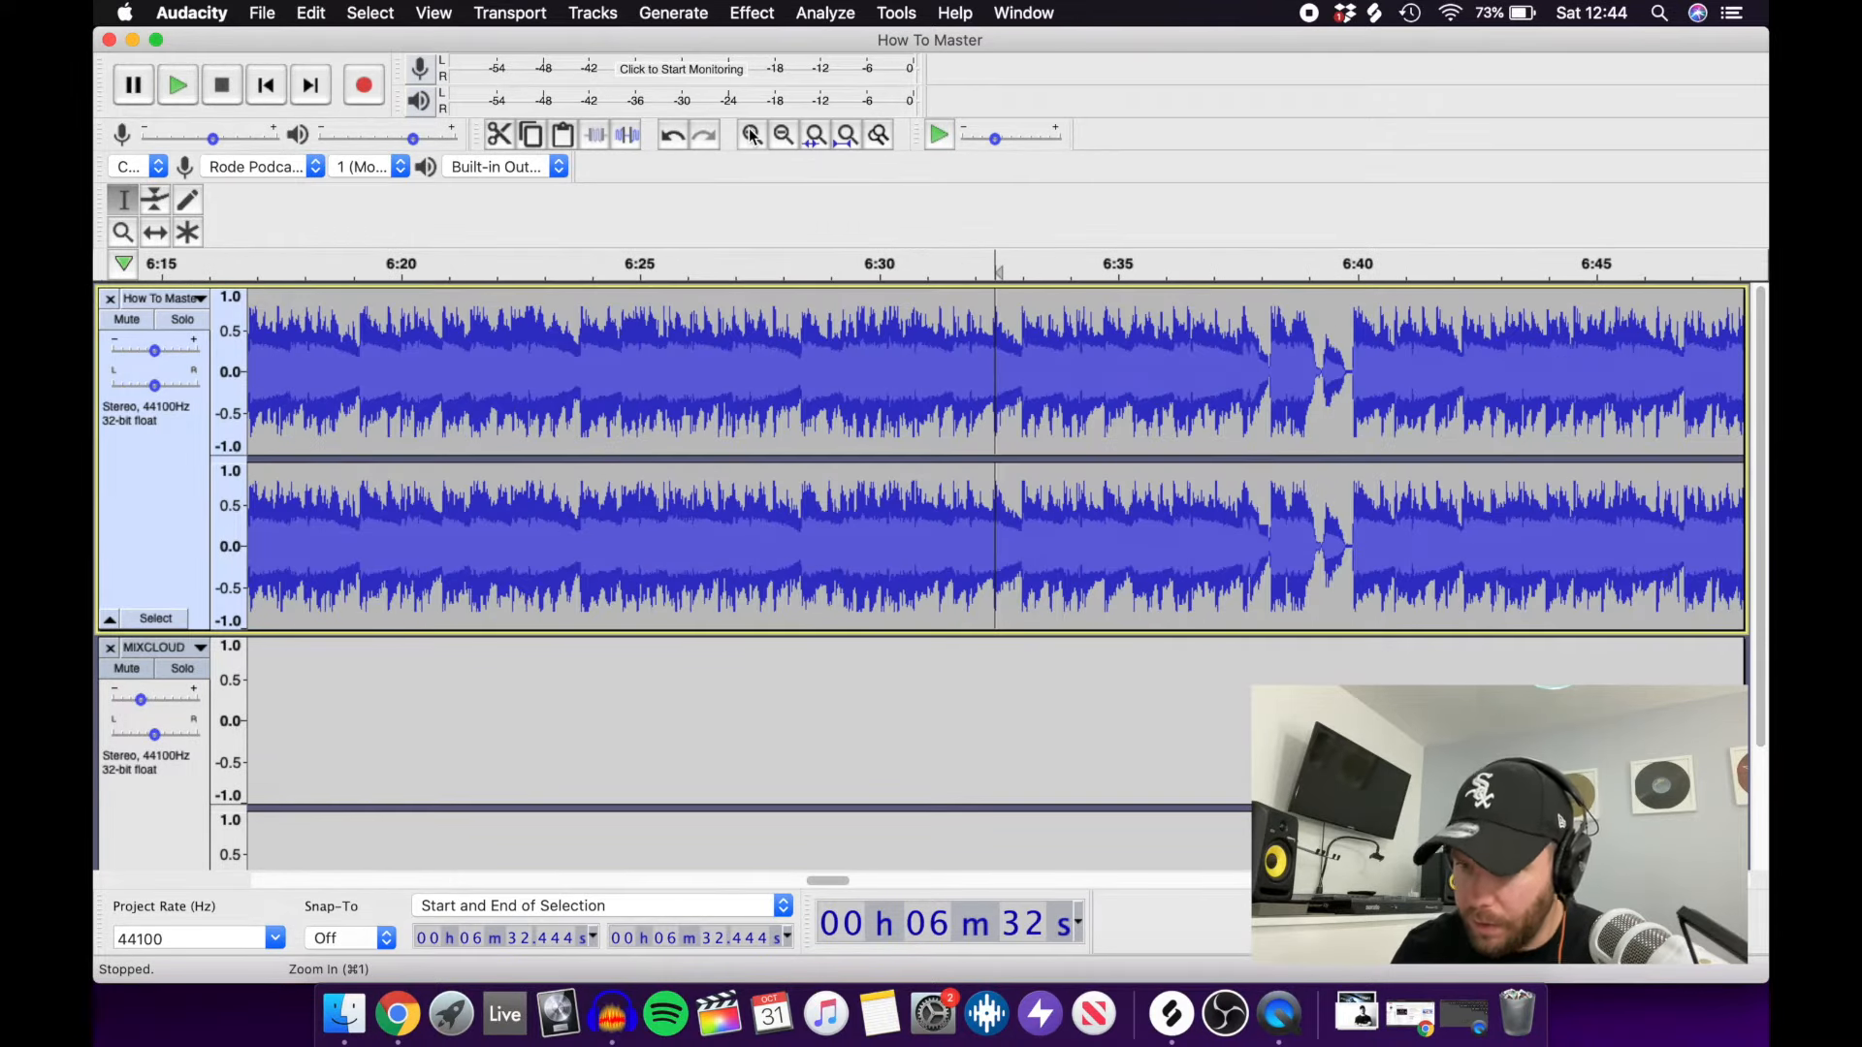
click(782, 136)
click(782, 136)
click(781, 136)
click(781, 136)
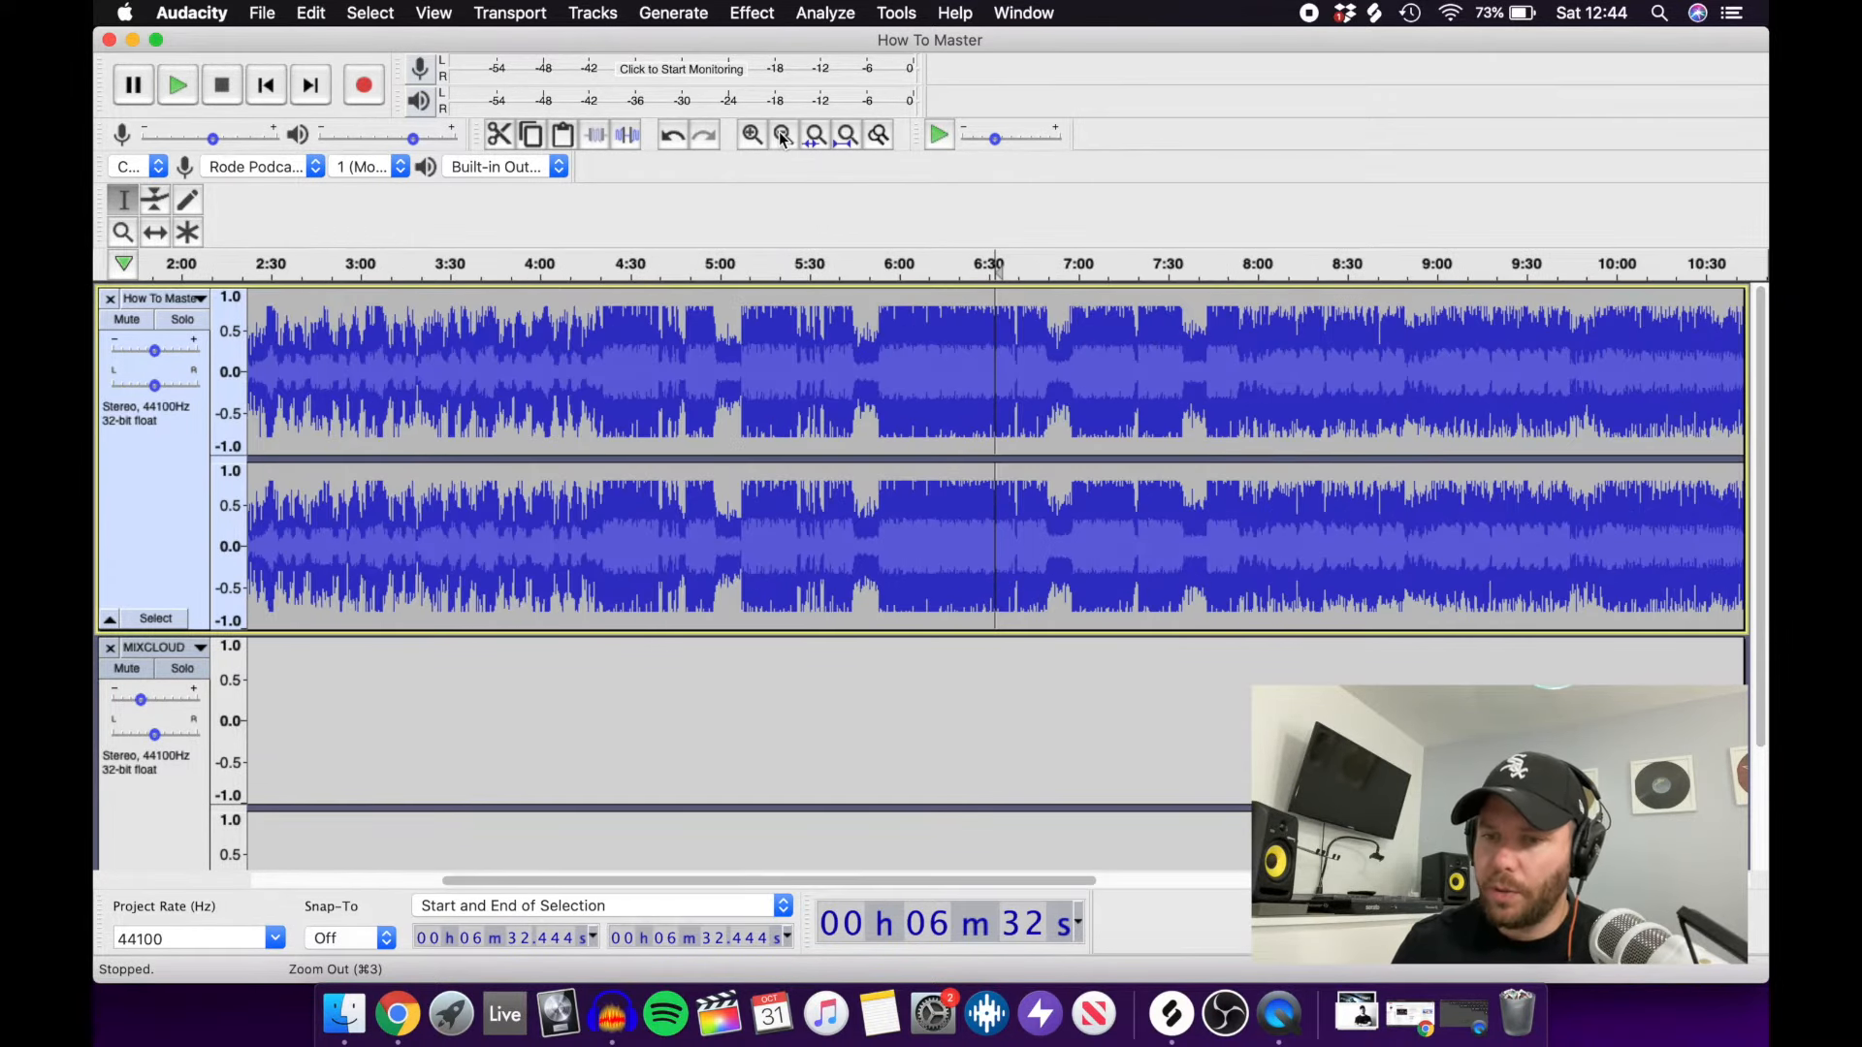
click(782, 135)
click(781, 135)
click(782, 136)
click(753, 138)
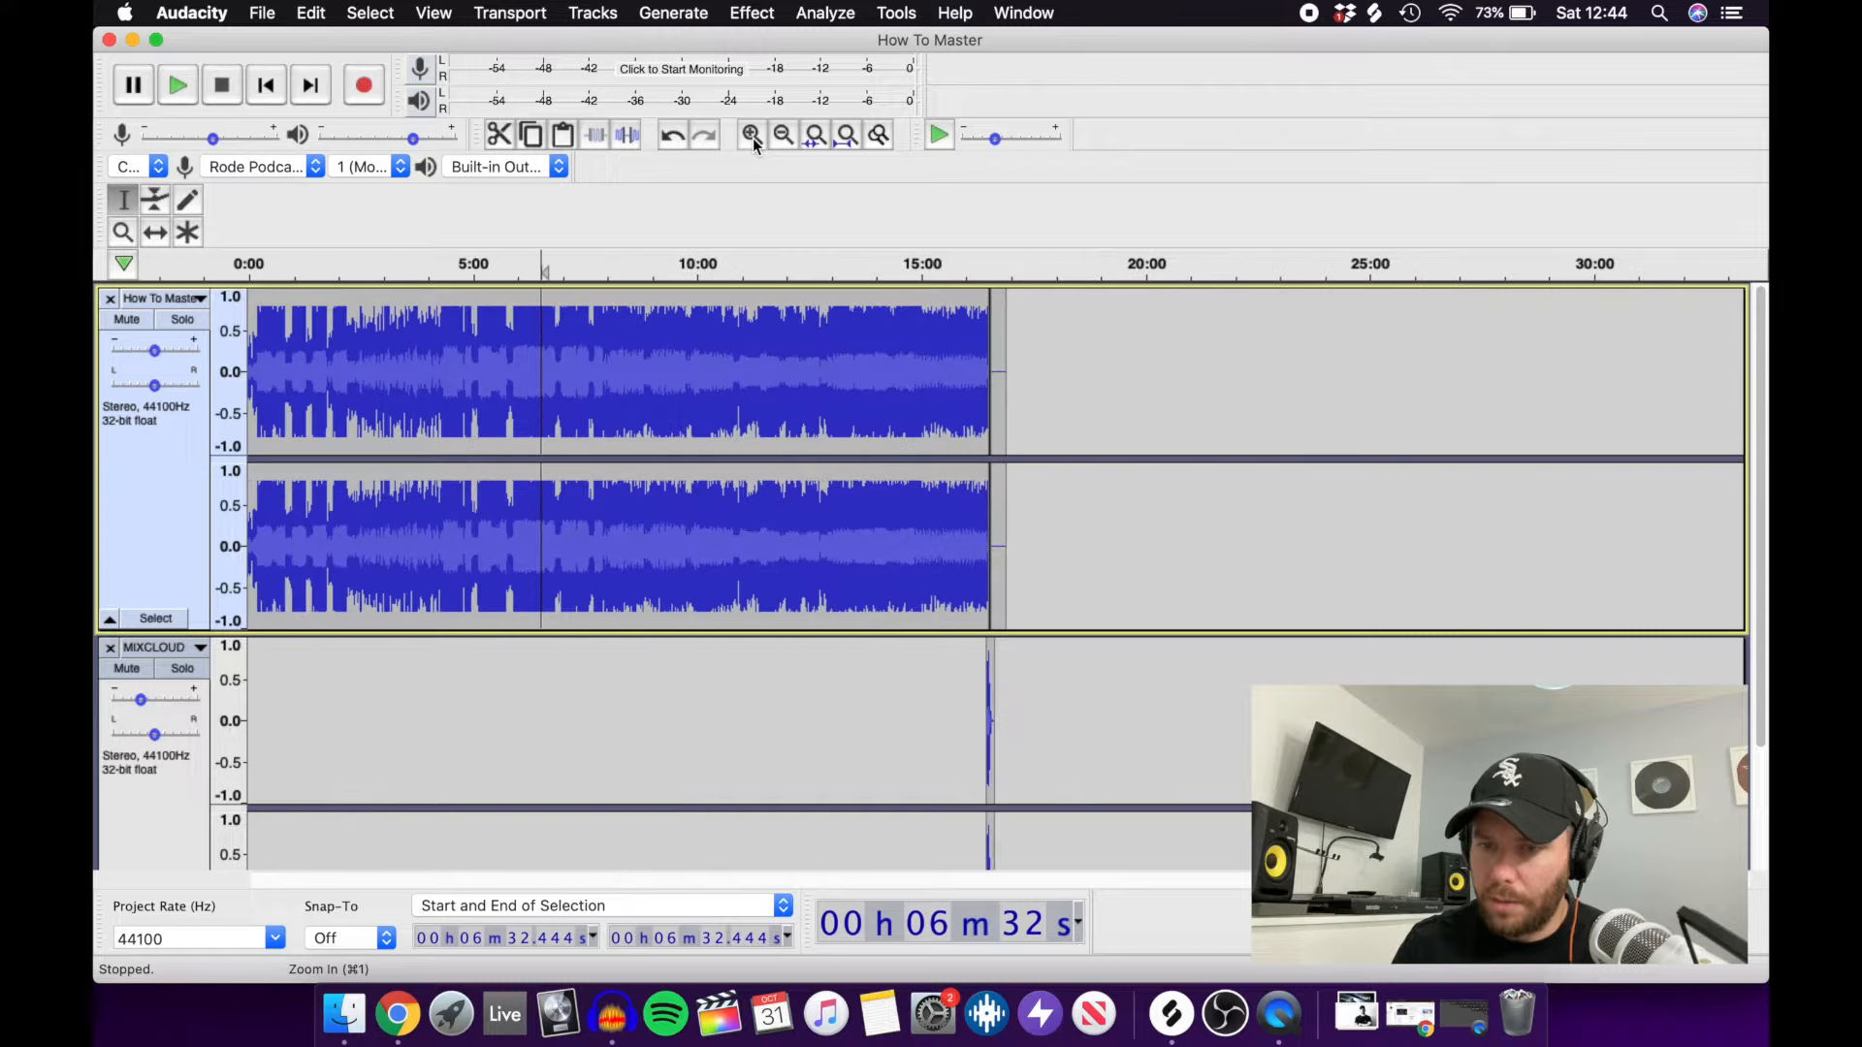
Select the whole mix track again and normalize it to -1.0 dB for a fifth pass.
click(1006, 389)
drag(1015, 390, 242, 367)
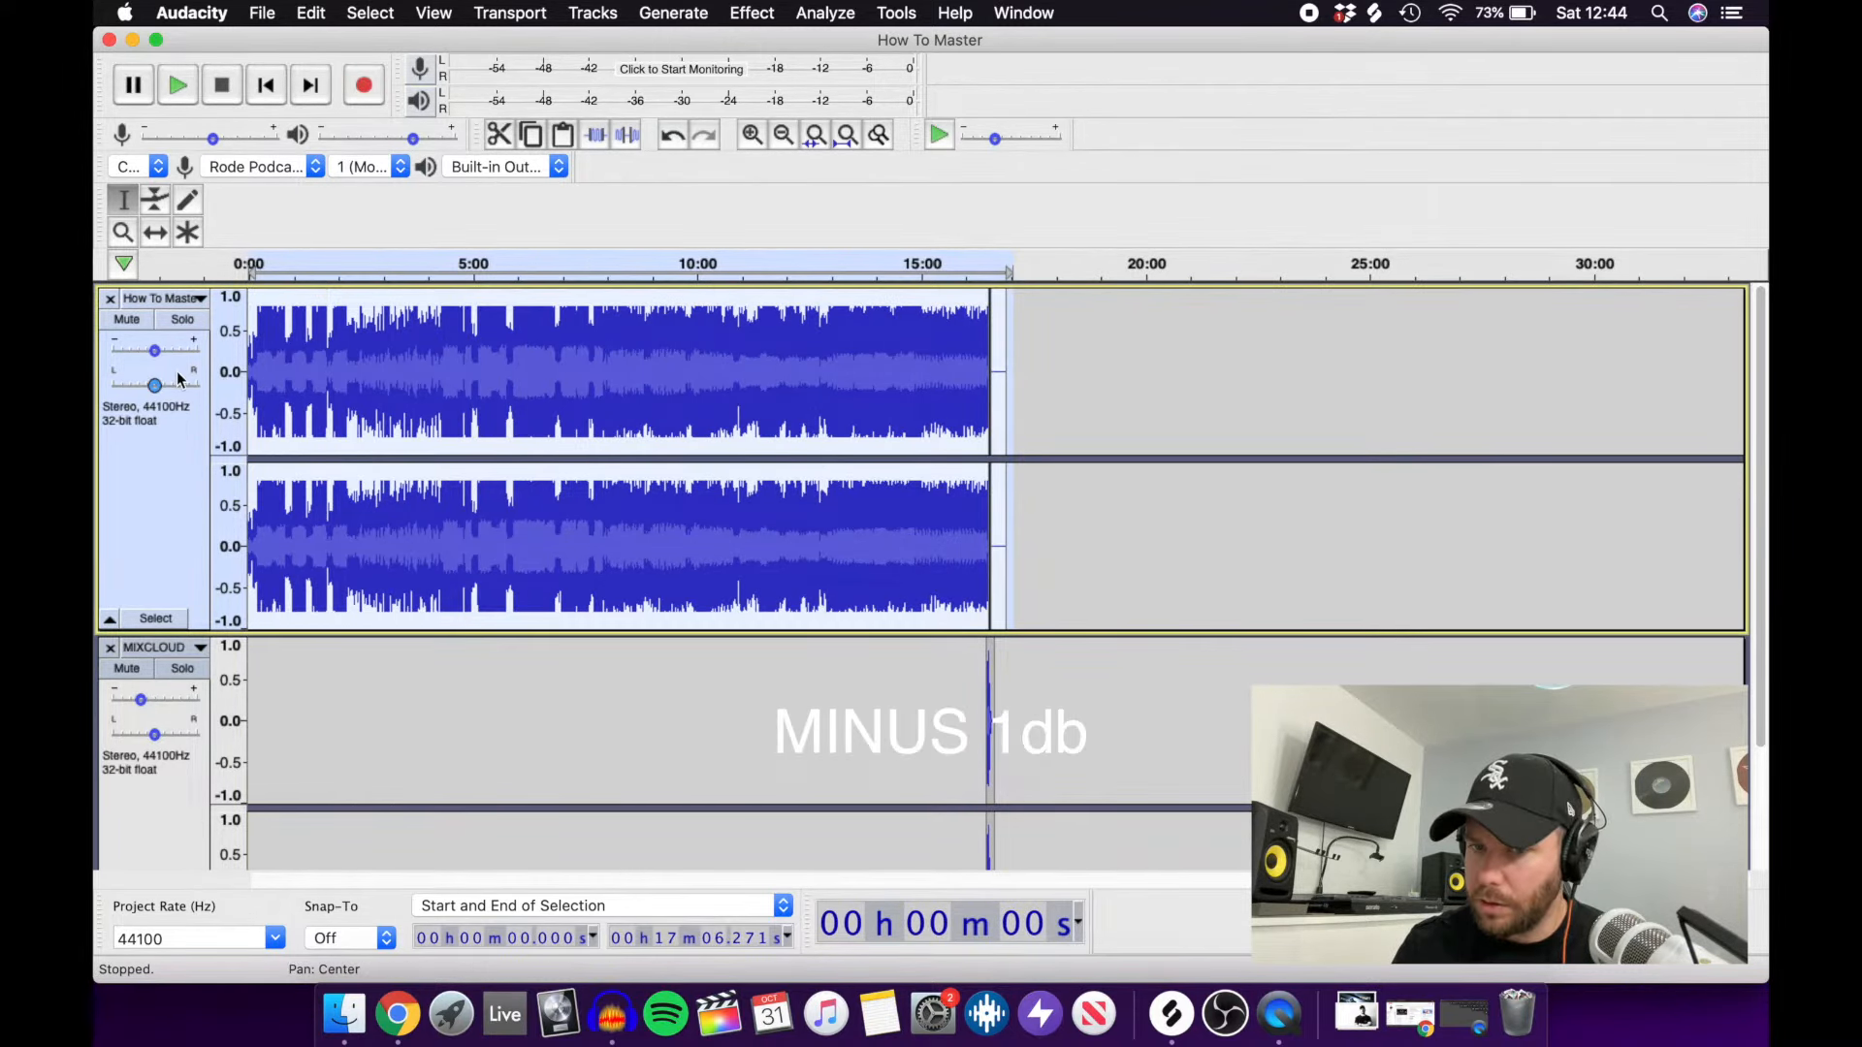
click(996, 330)
drag(1014, 374, 108, 354)
click(752, 13)
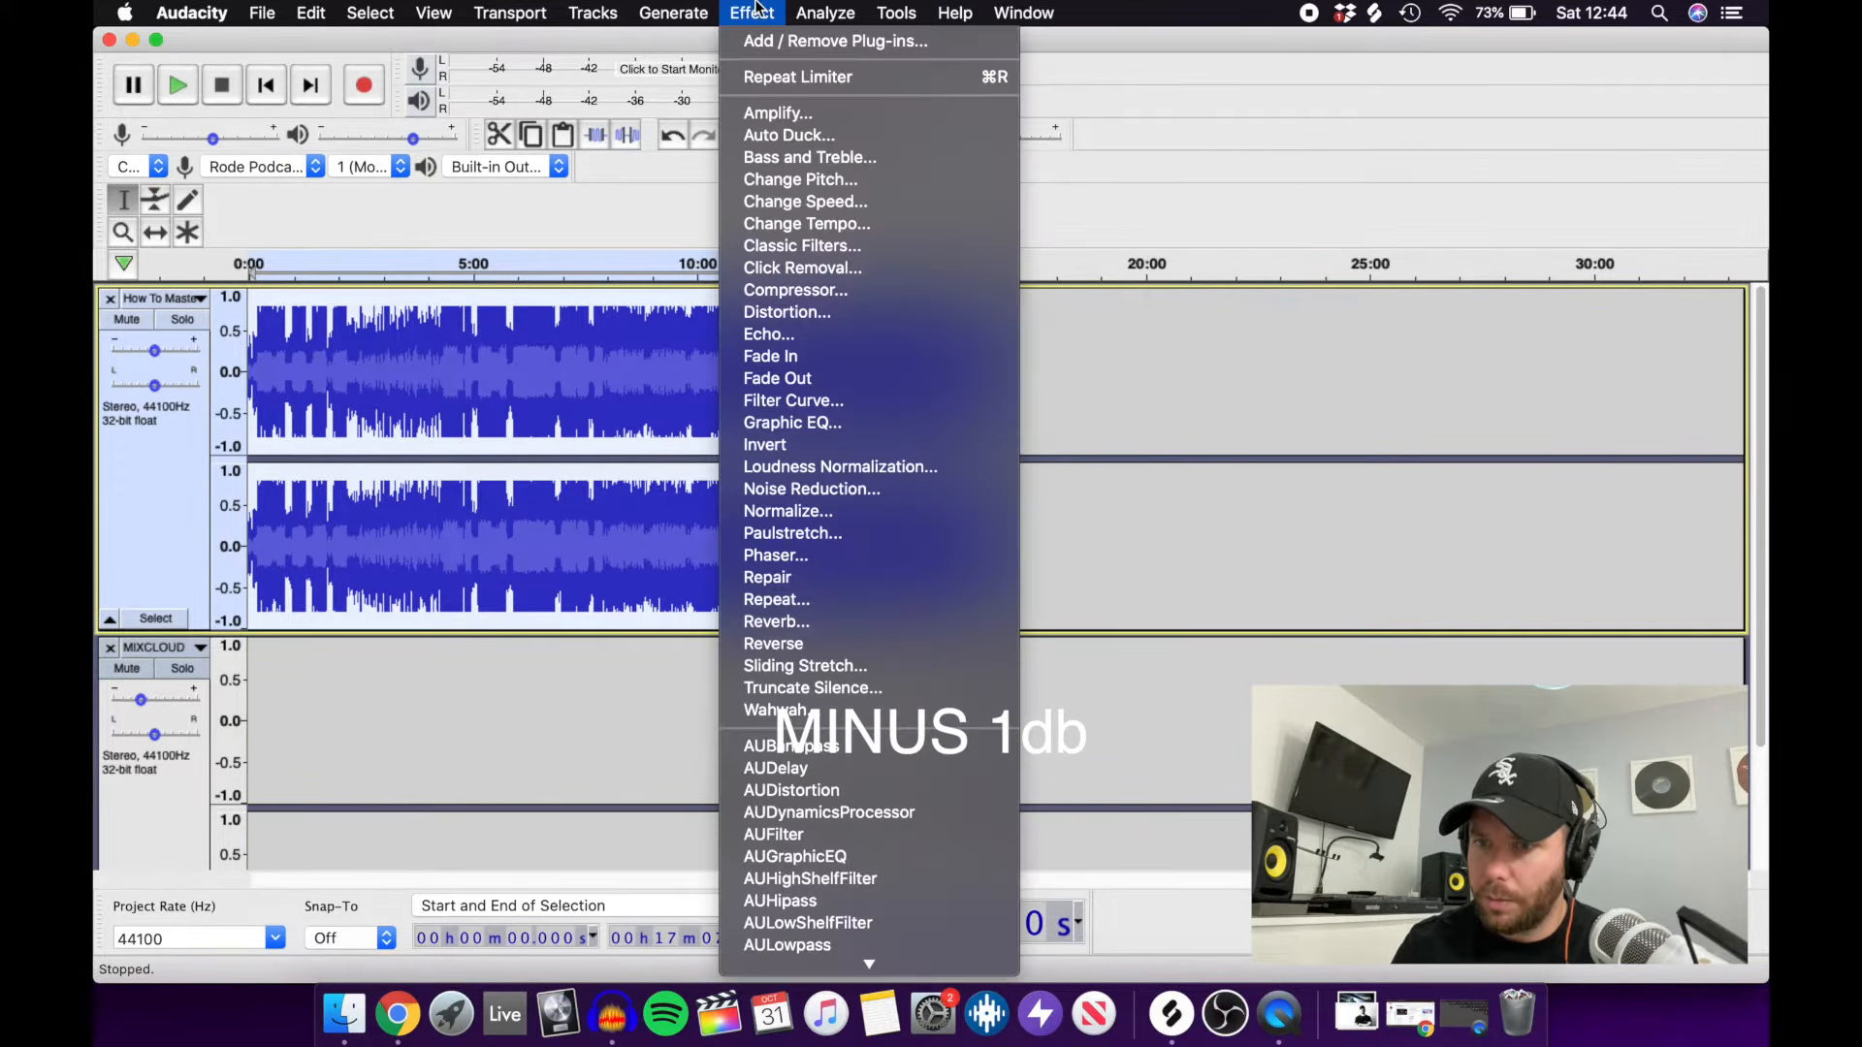
click(840, 511)
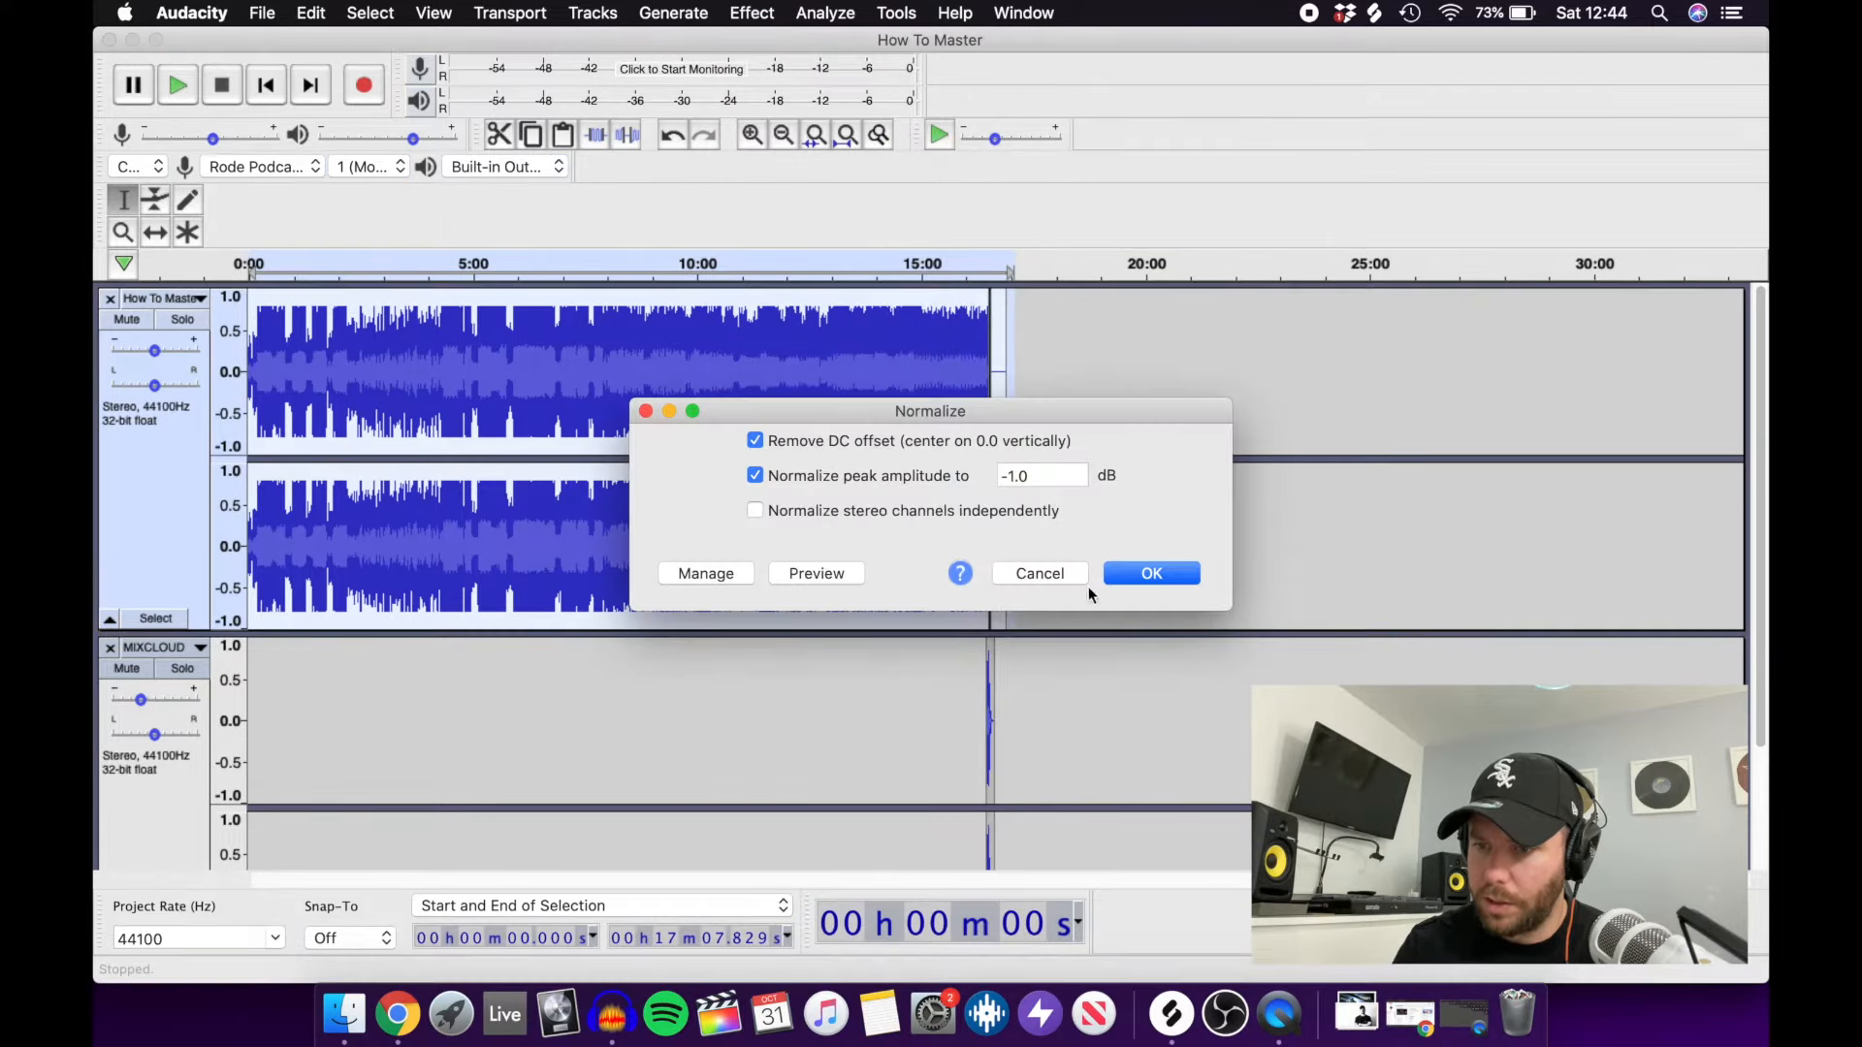
click(1160, 571)
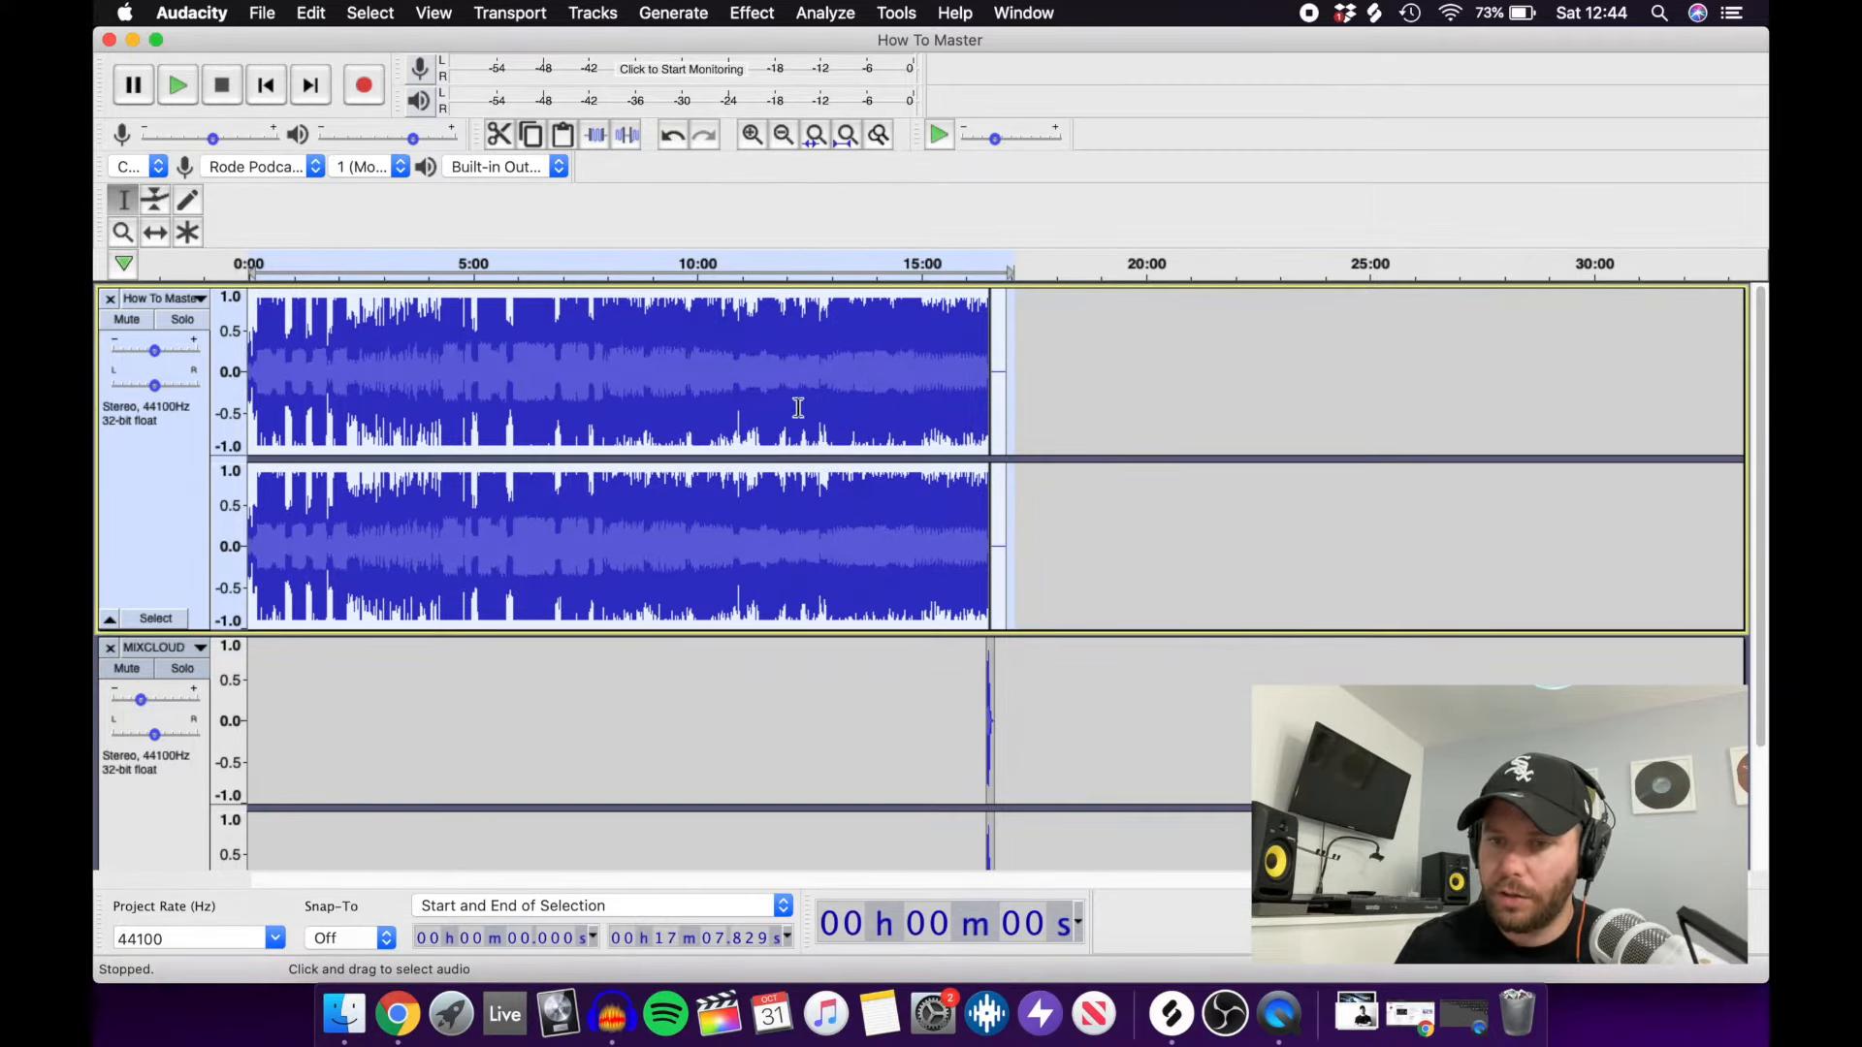
Inspect the mix's waveform around 6:22, and undo the last normalization and the limiter pass before it.
click(533, 371)
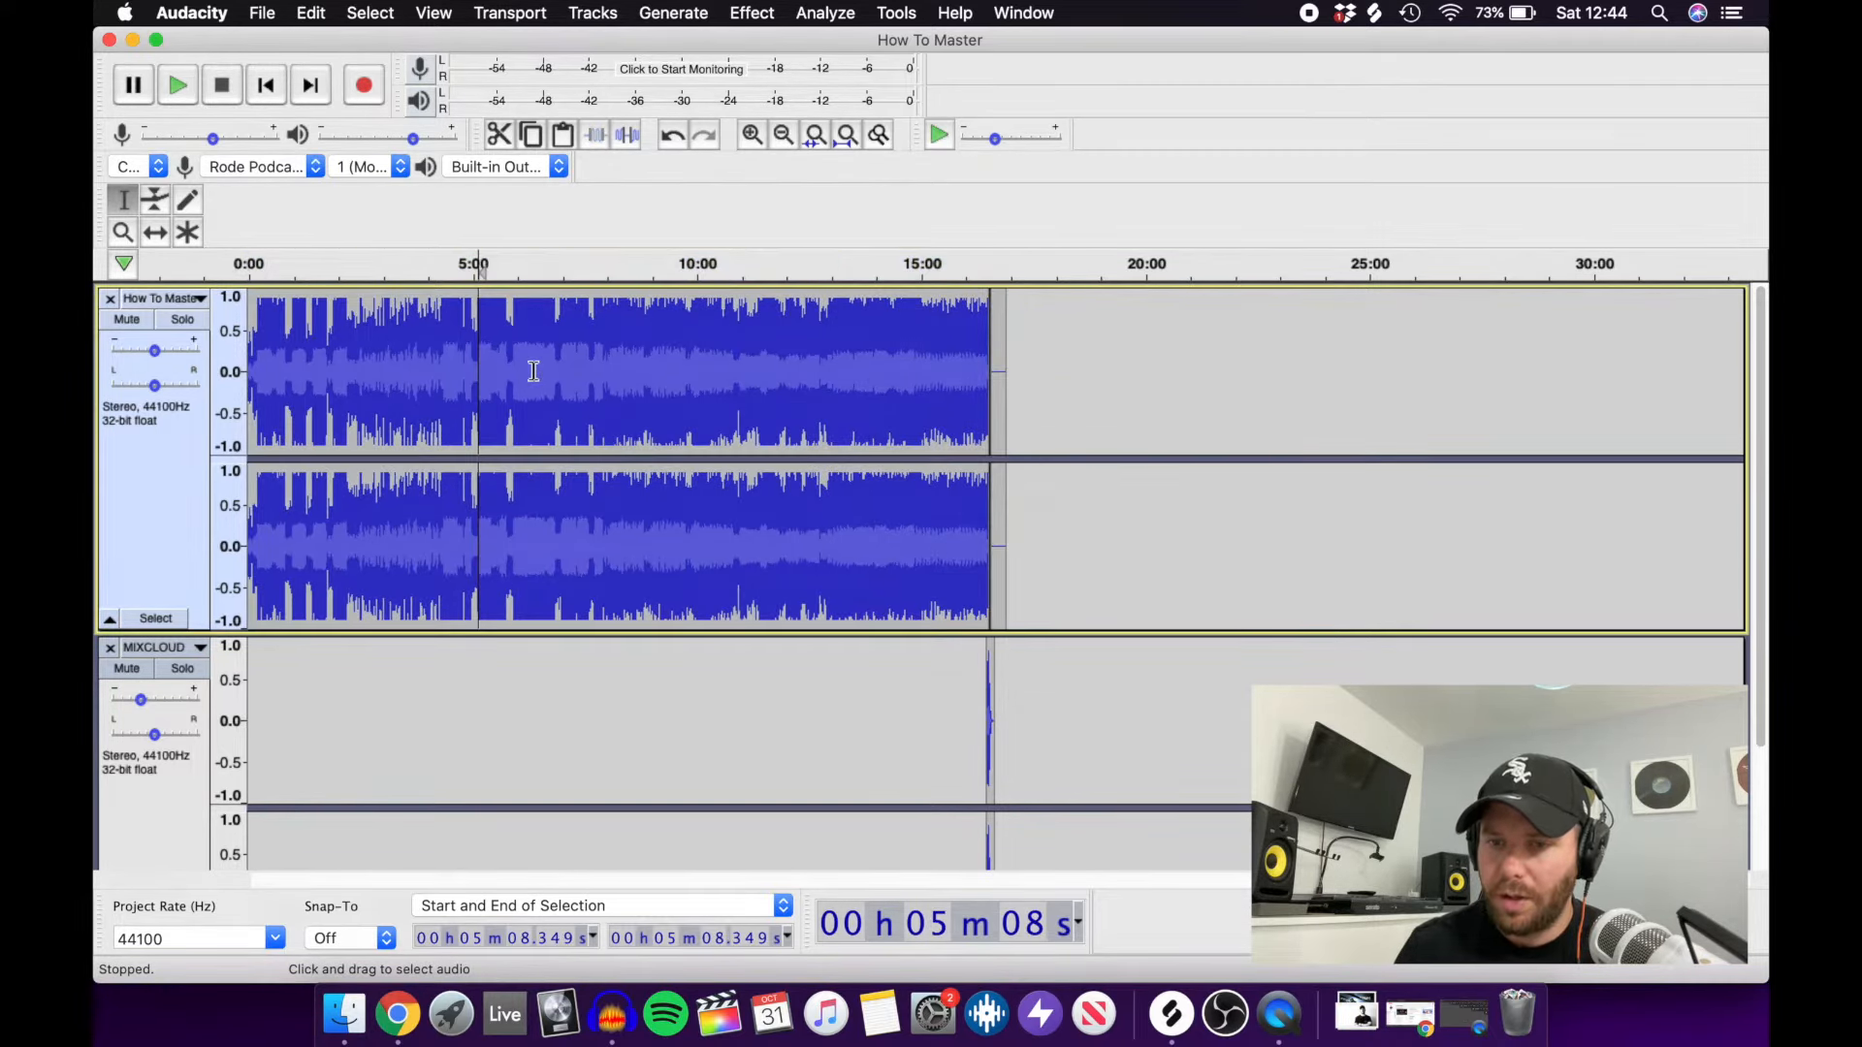
triple_click(748, 145)
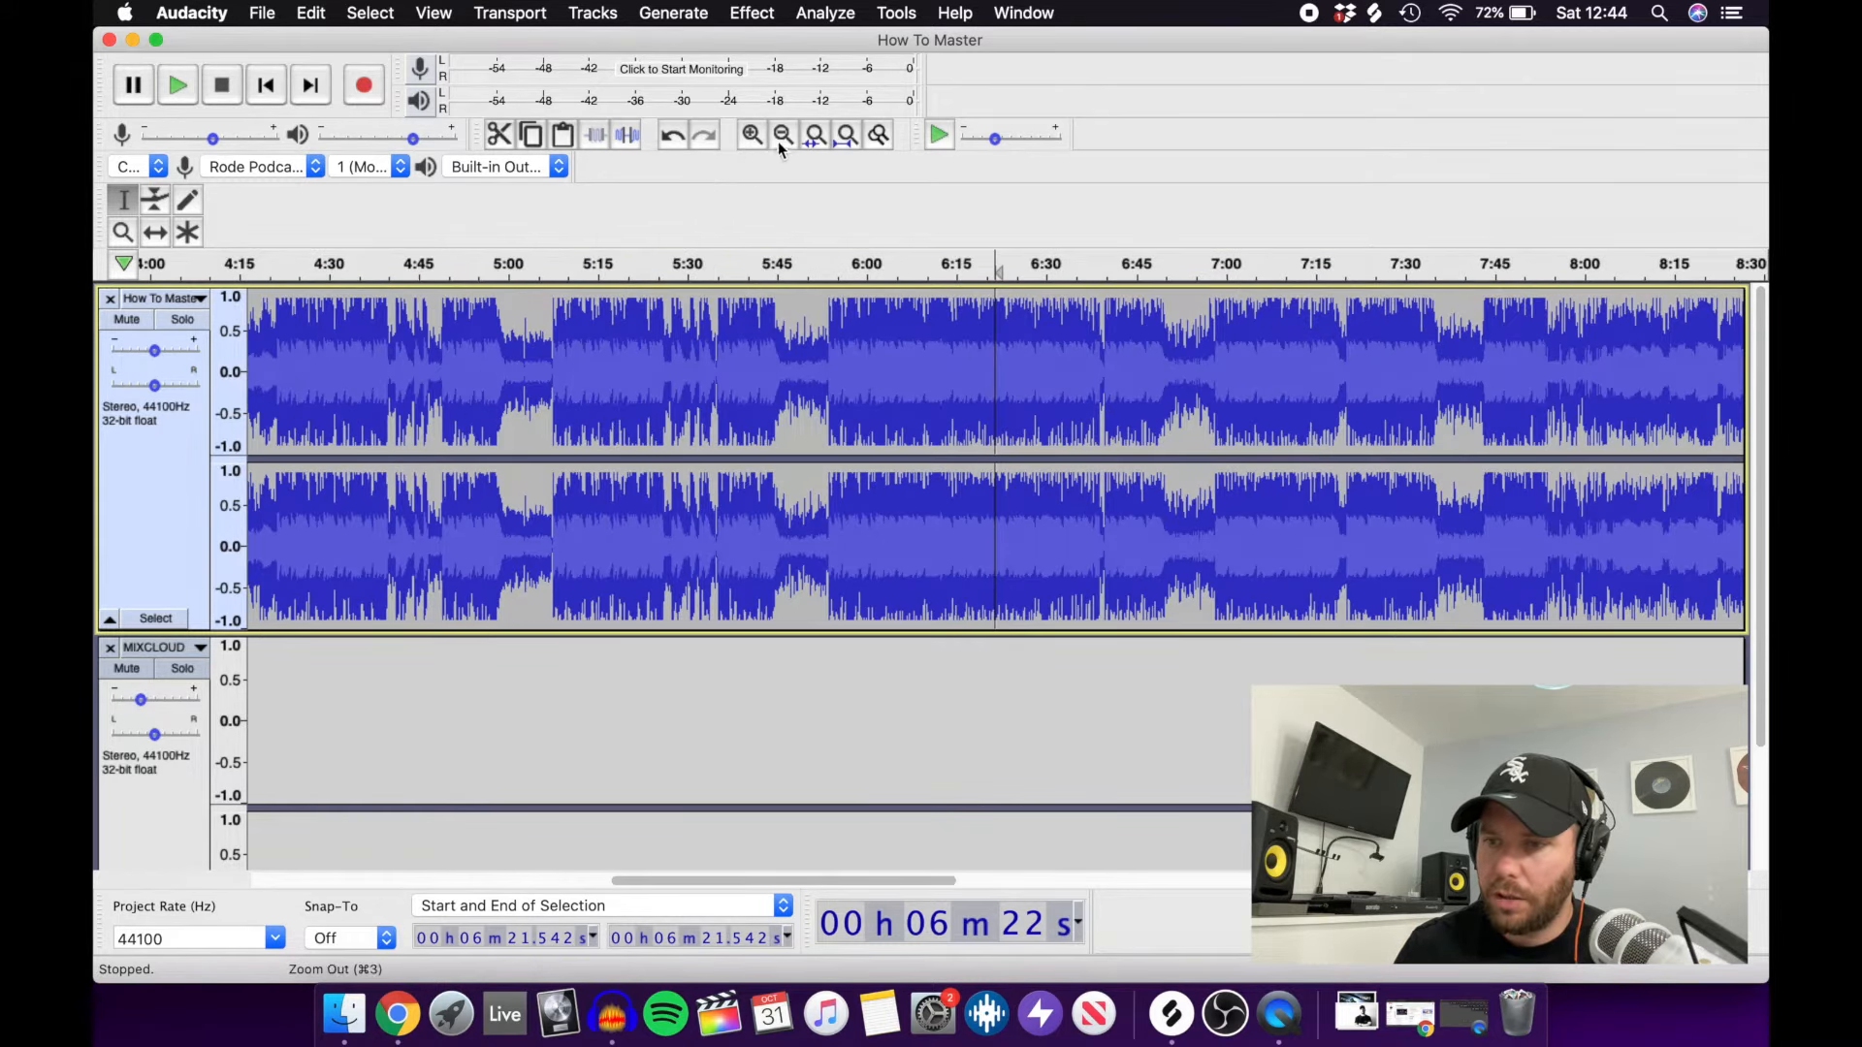
triple_click(780, 139)
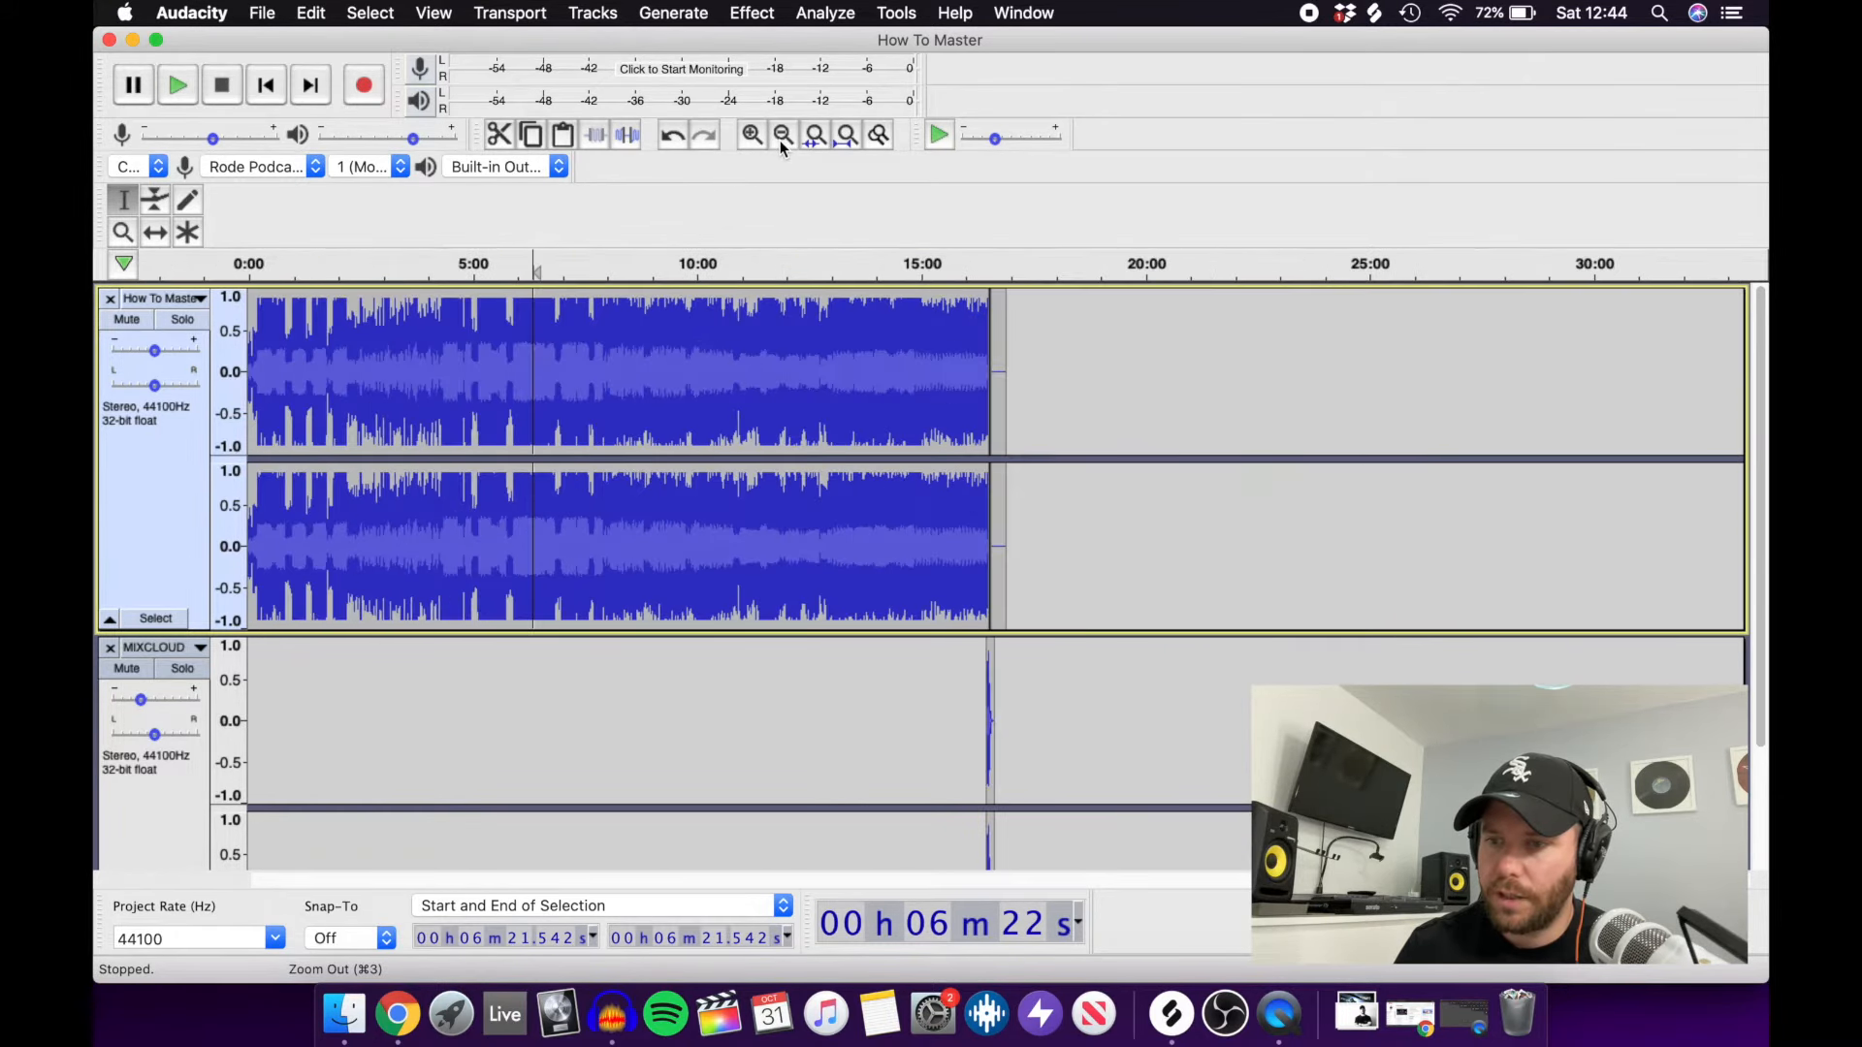
click(1041, 403)
click(315, 13)
click(331, 43)
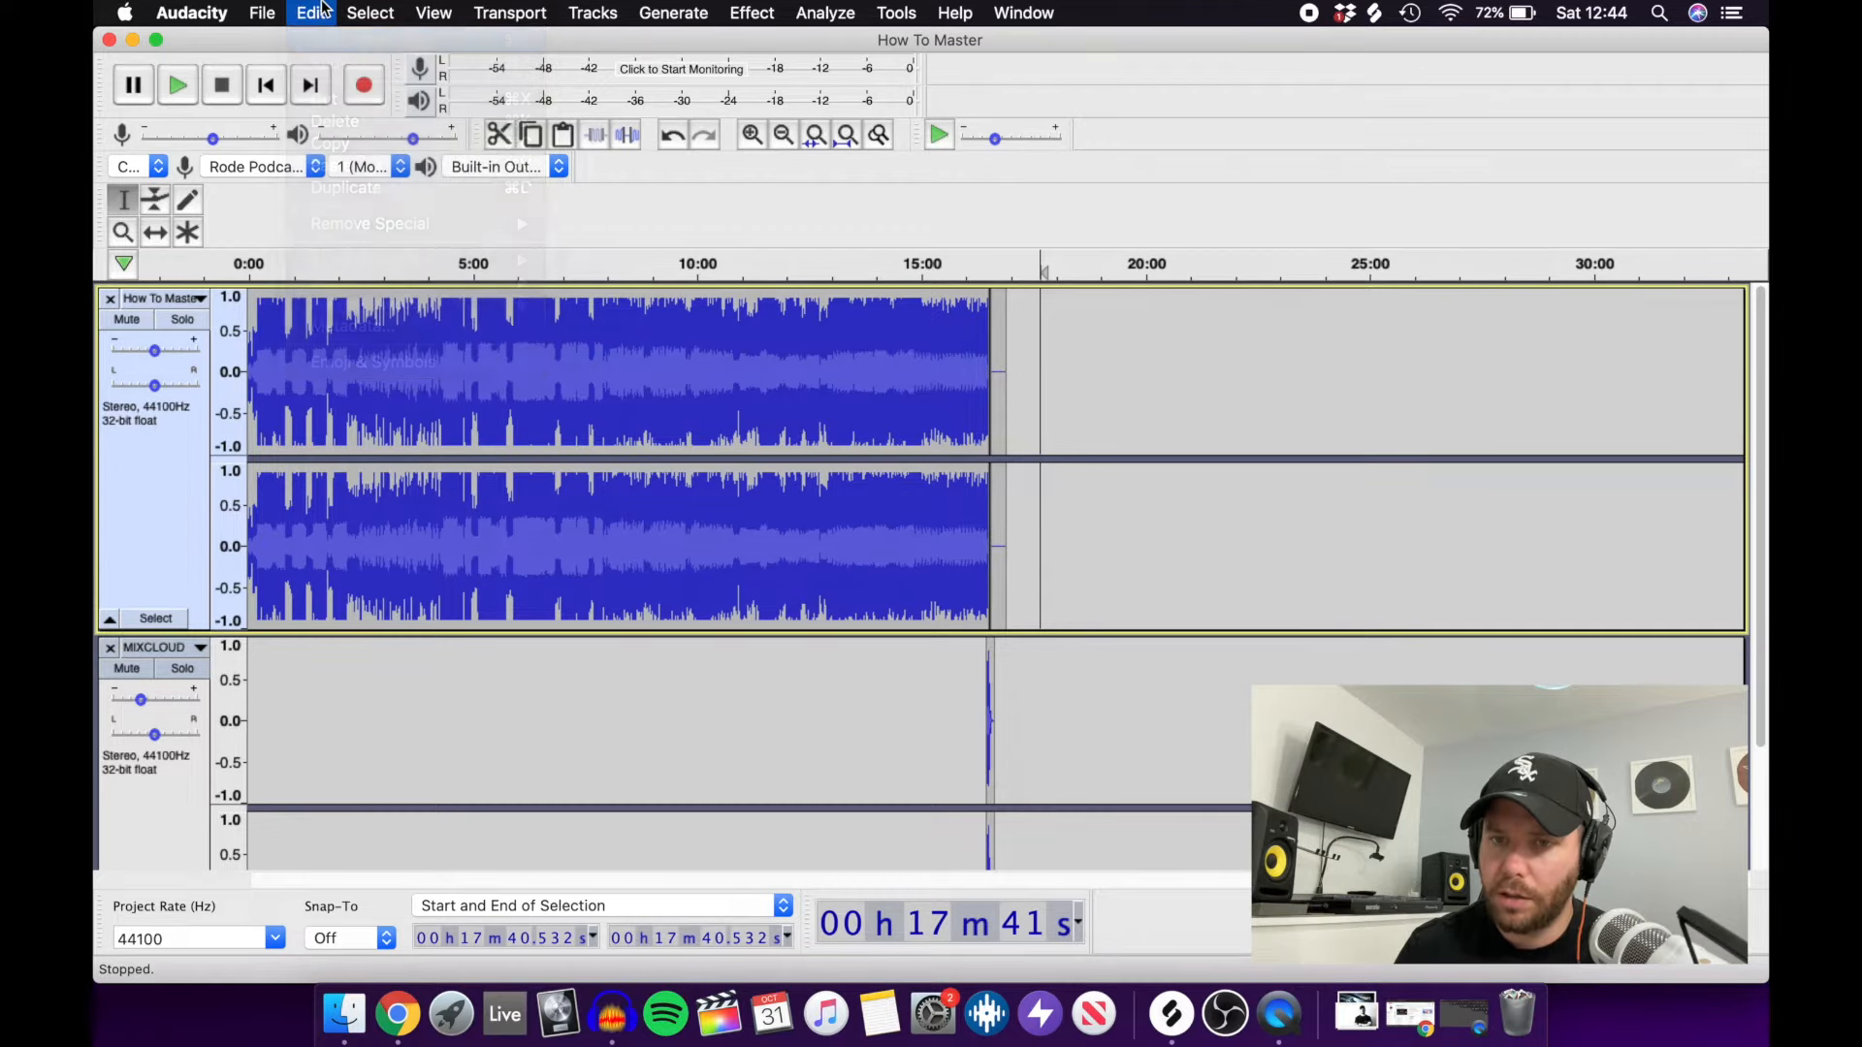
click(311, 13)
click(324, 46)
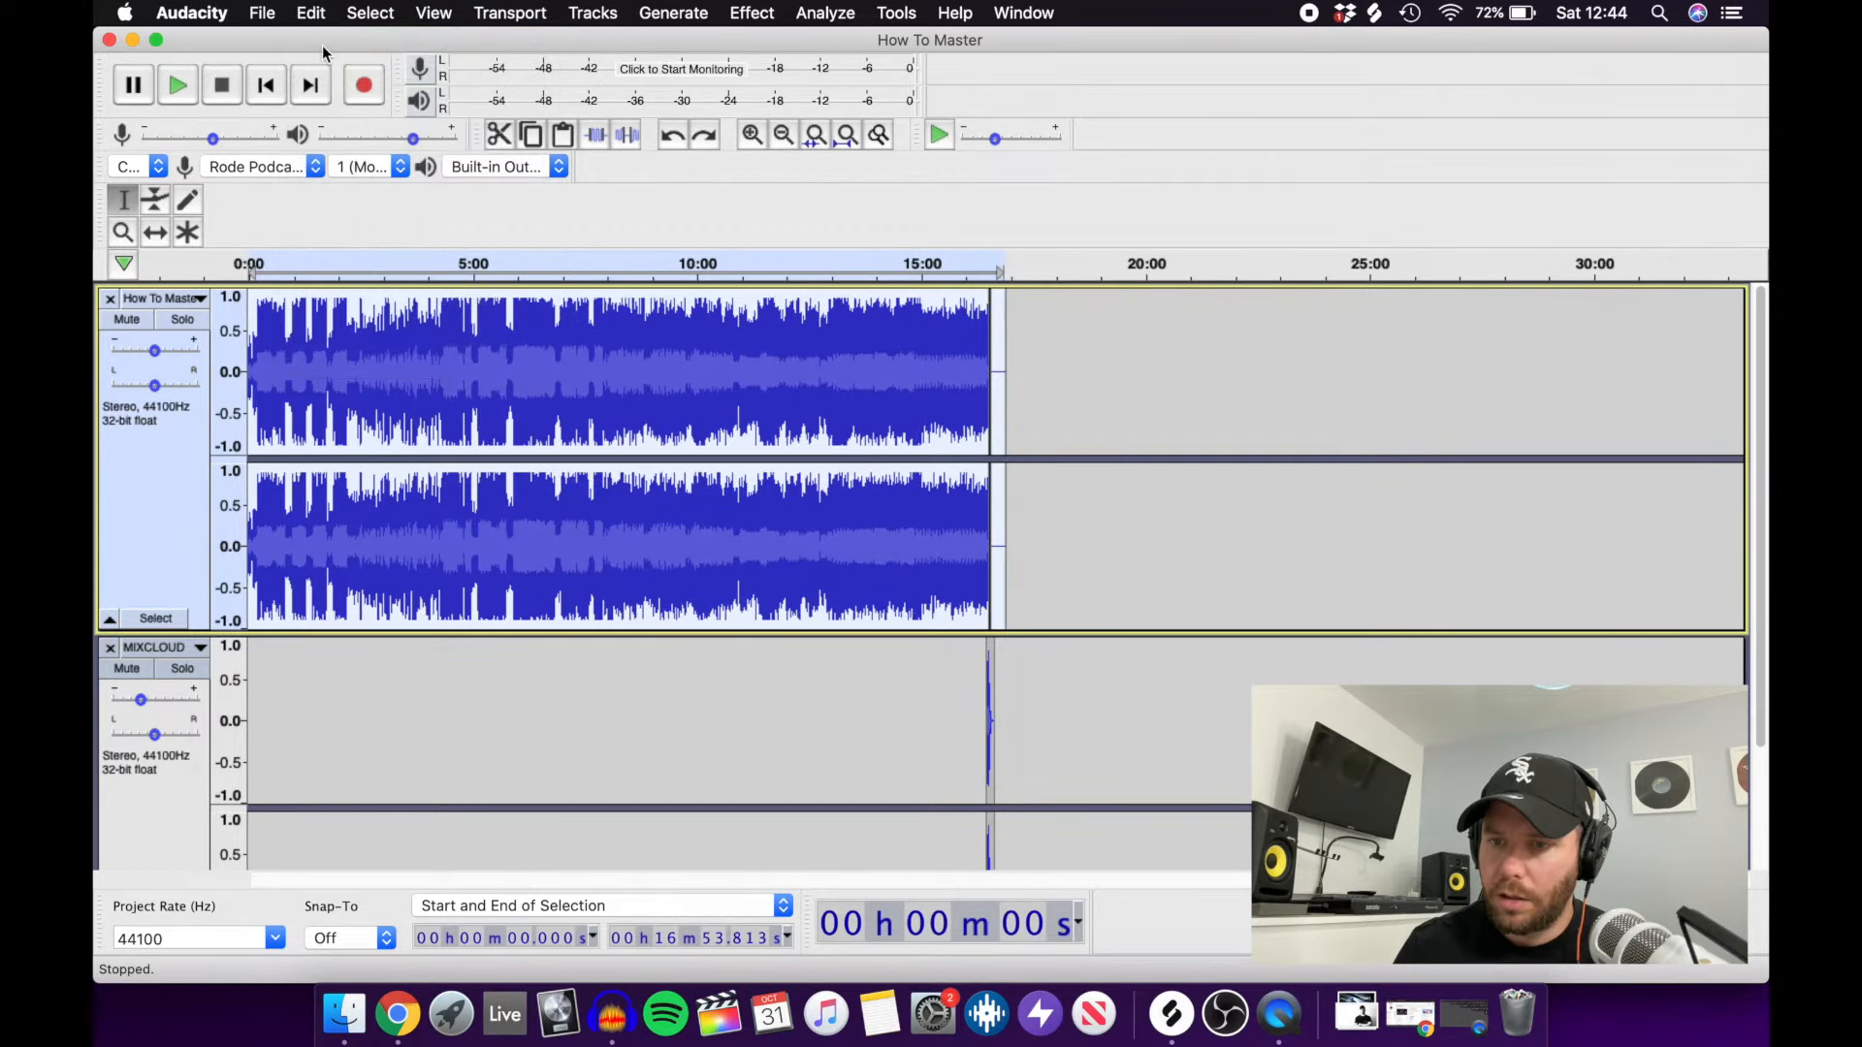
Adjust the system volume and play back a short stretch of the mix from about 1:35.
click(519, 391)
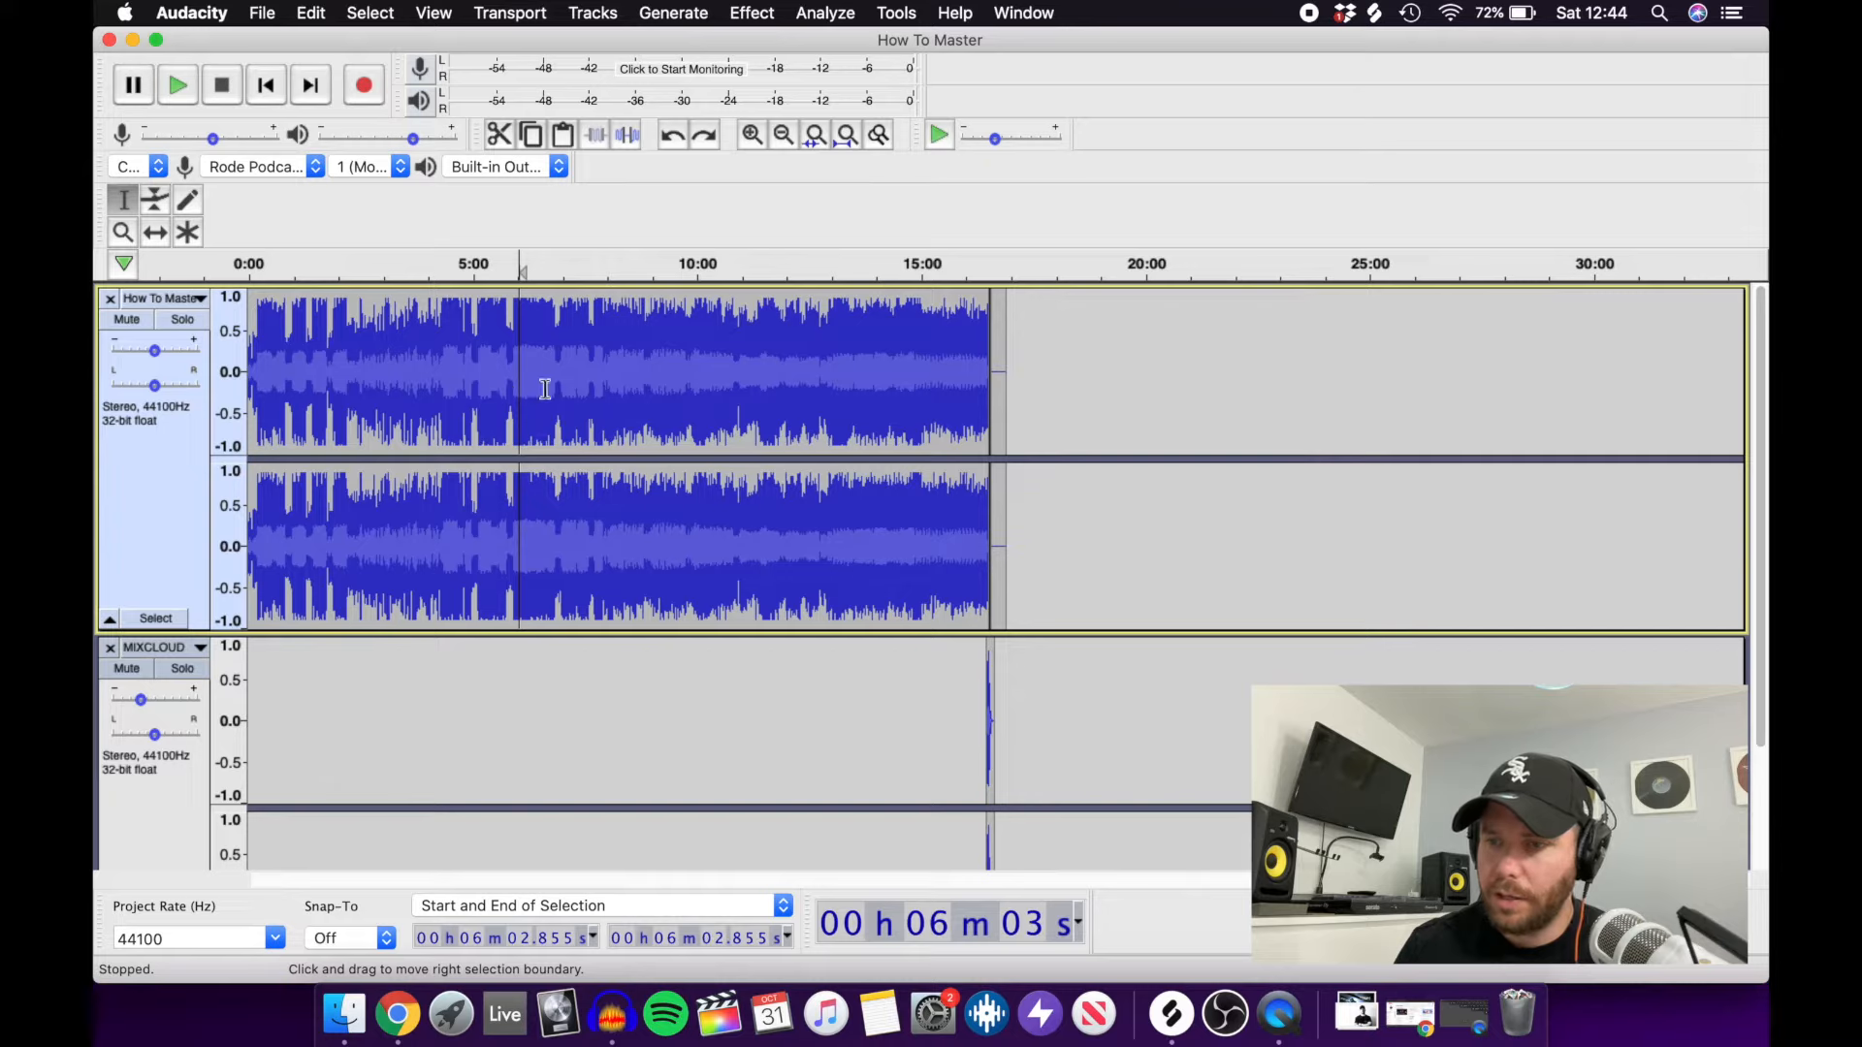
click(826, 297)
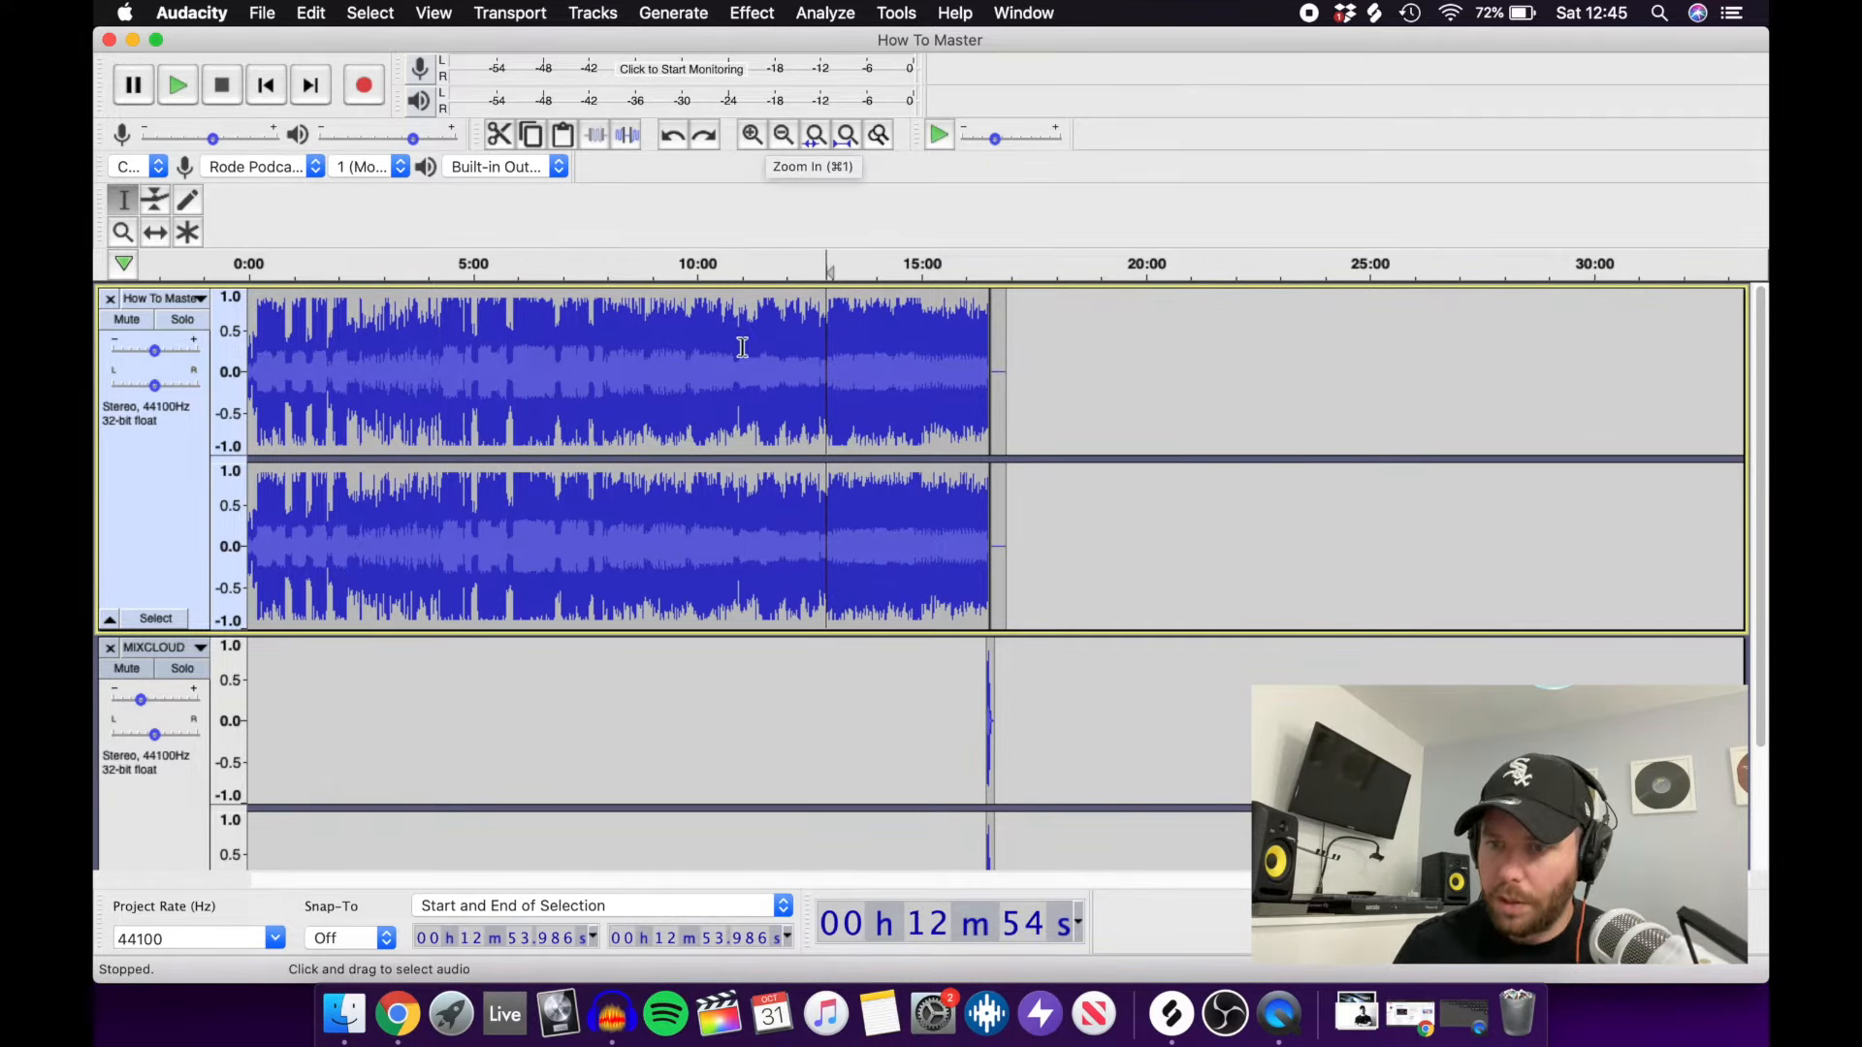
click(621, 361)
key(XF86AudioRaiseVolume)
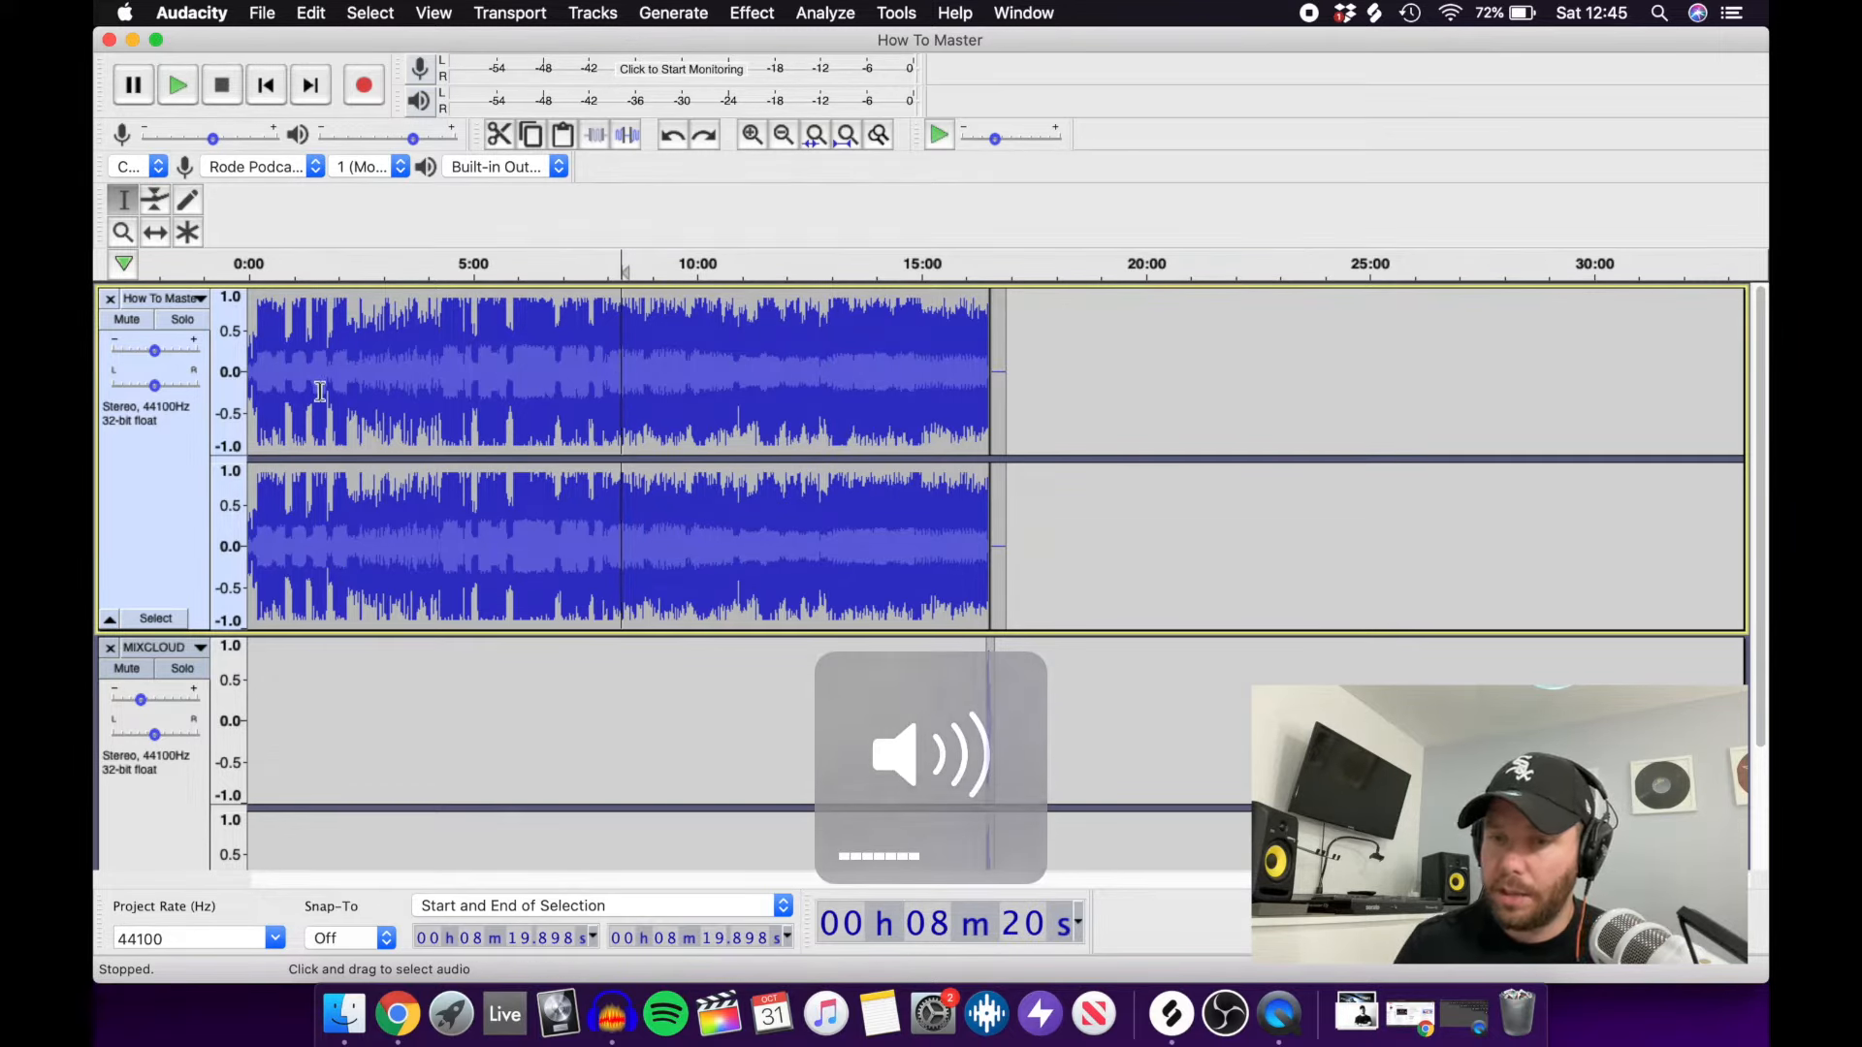
click(319, 383)
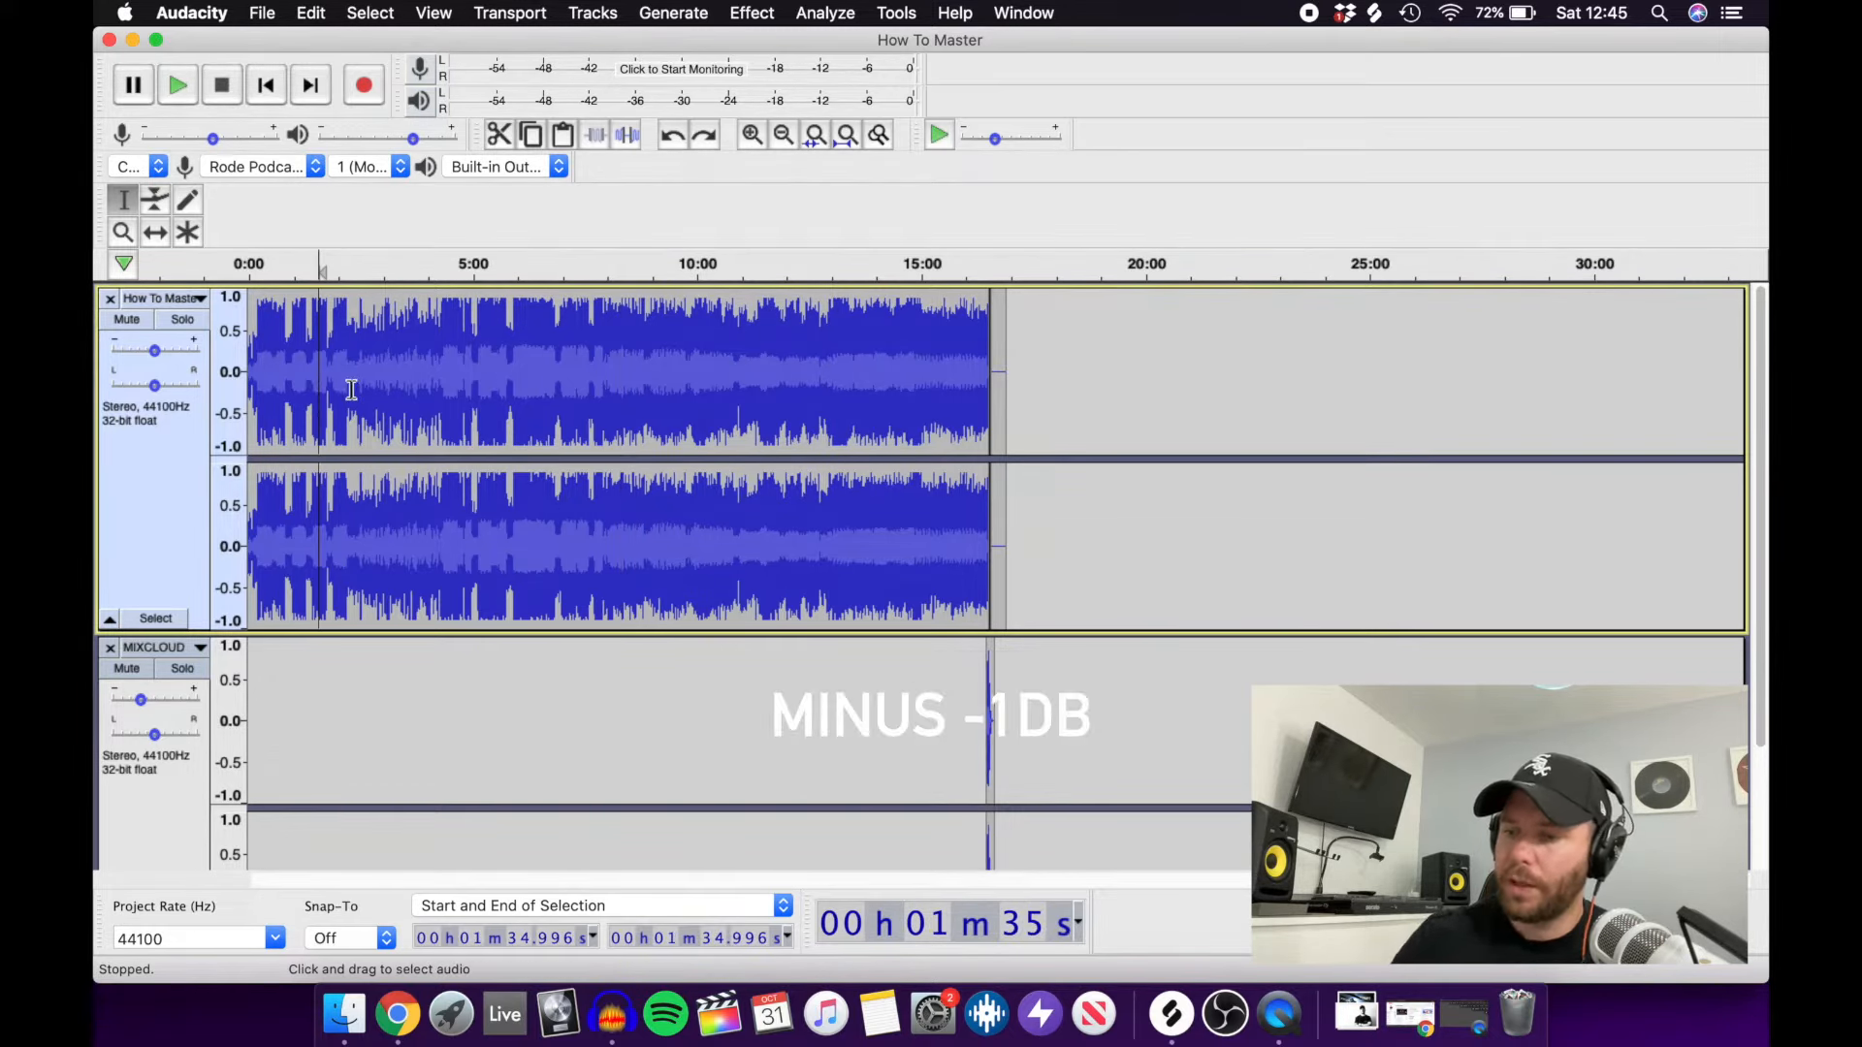
key(XF86AudioRaiseVolume)
key(space)
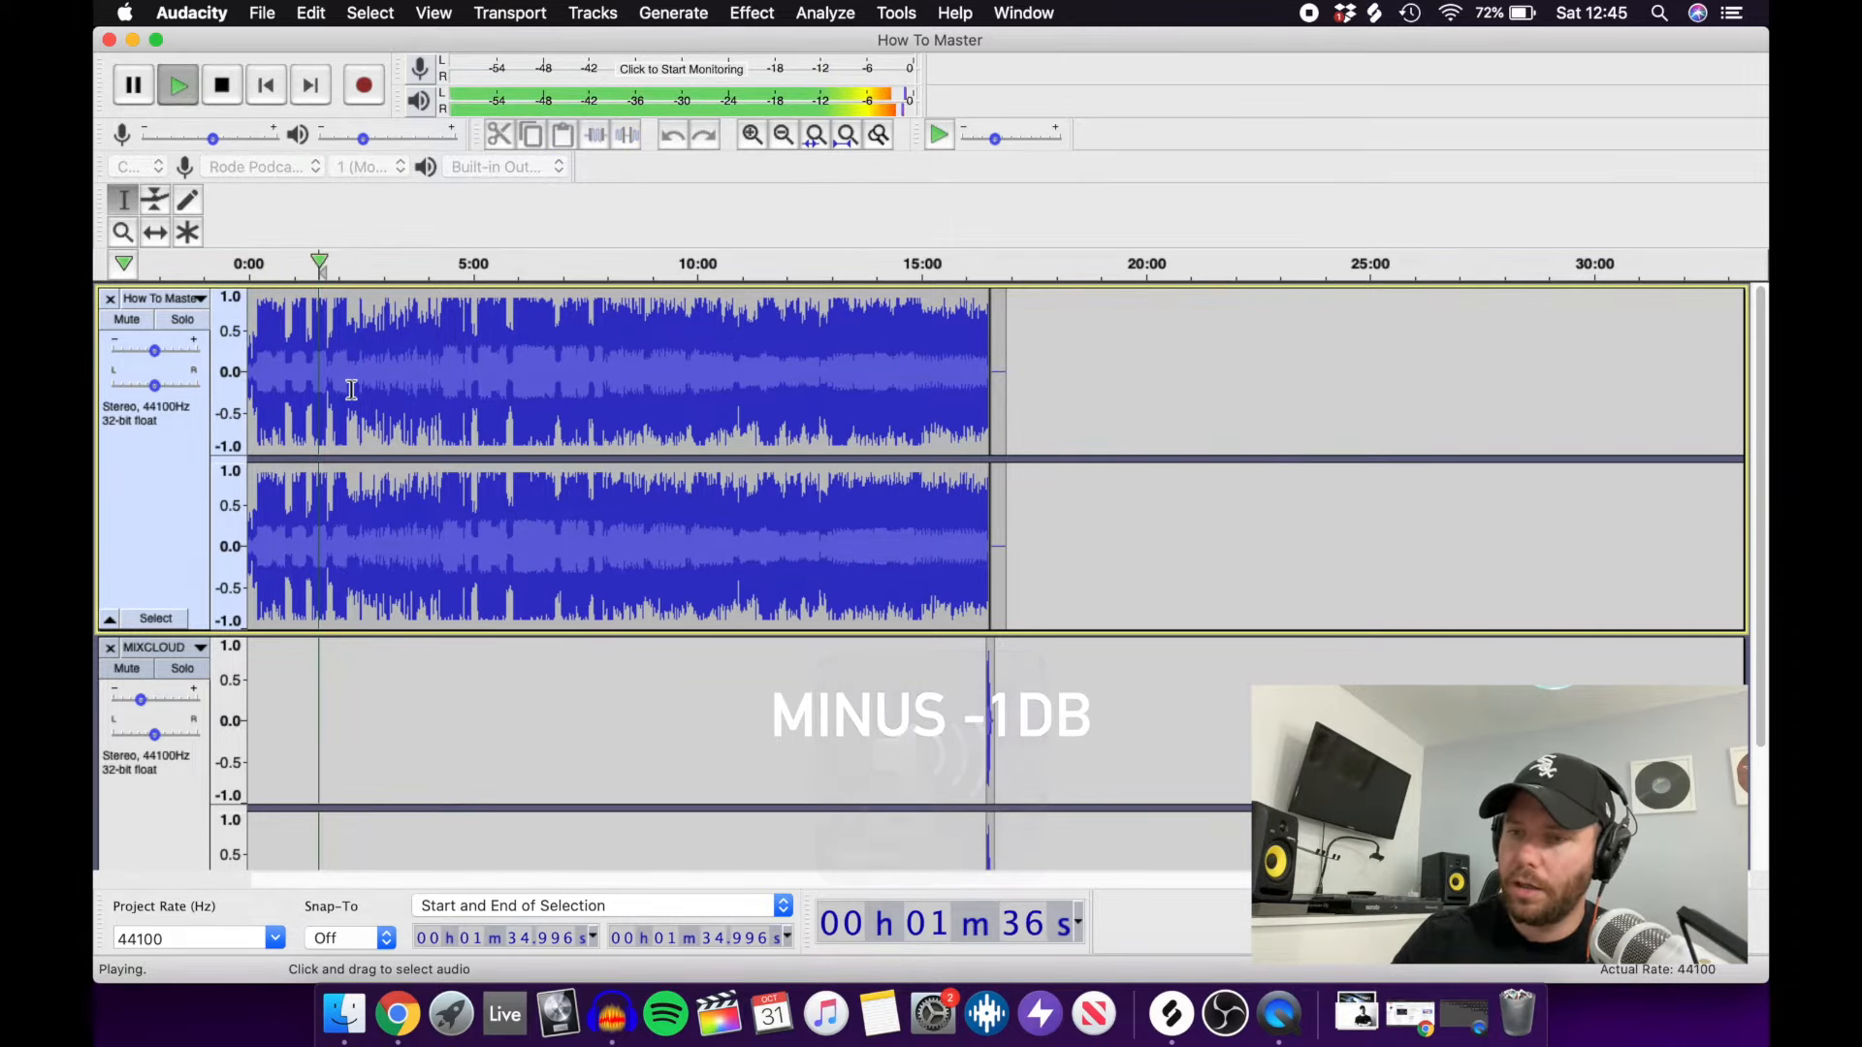
key(space)
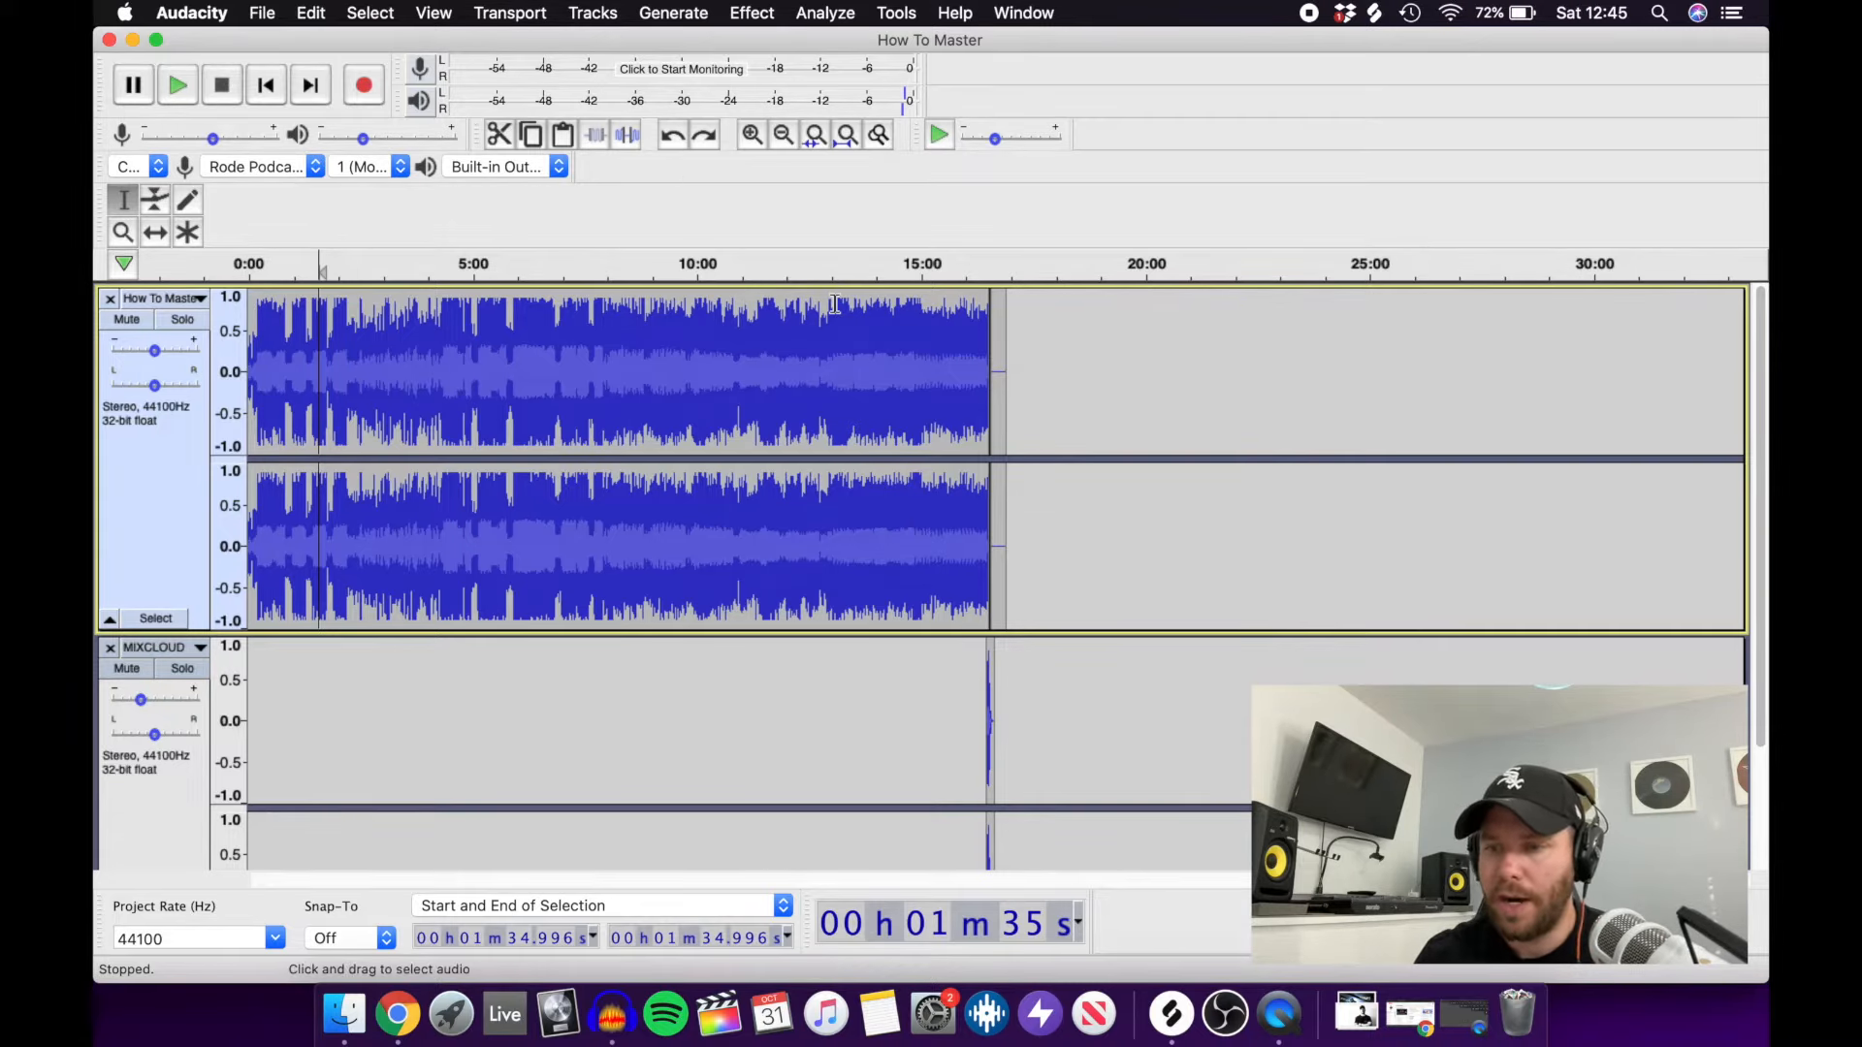
click(1005, 384)
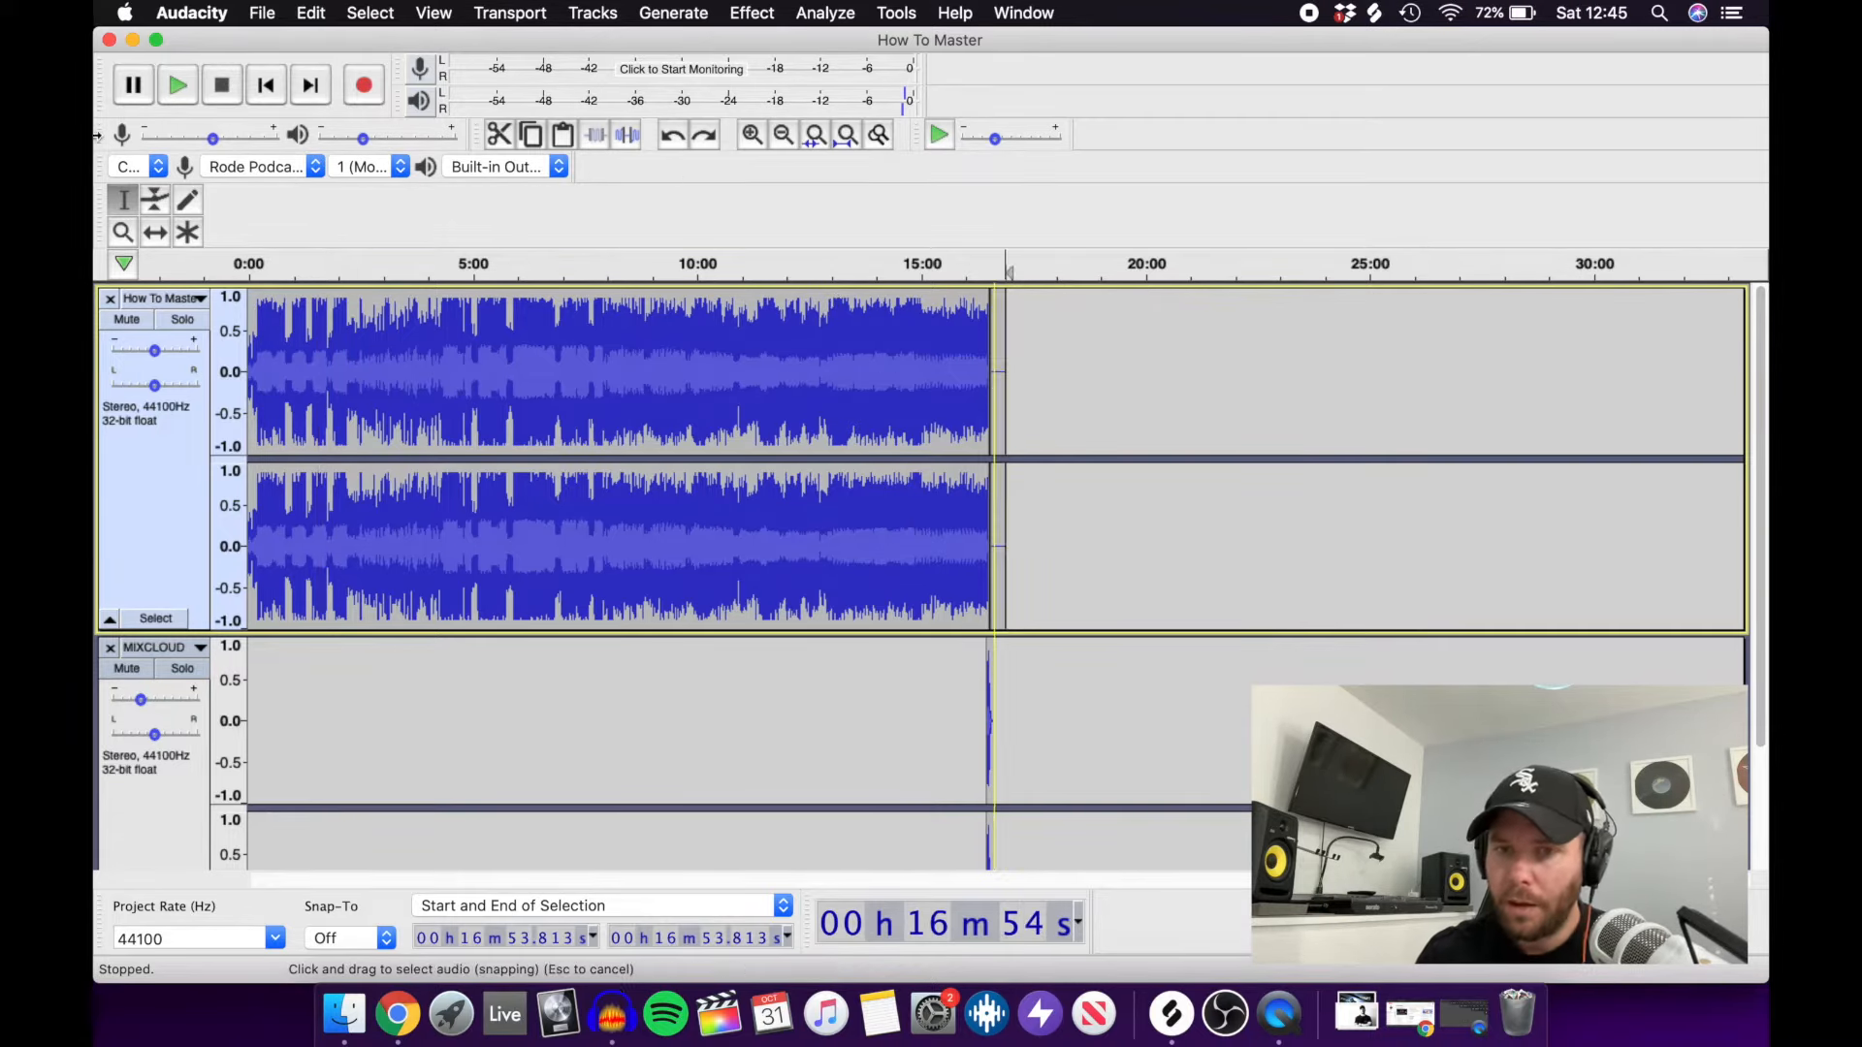
click(236, 6)
mouse_move(261, 8)
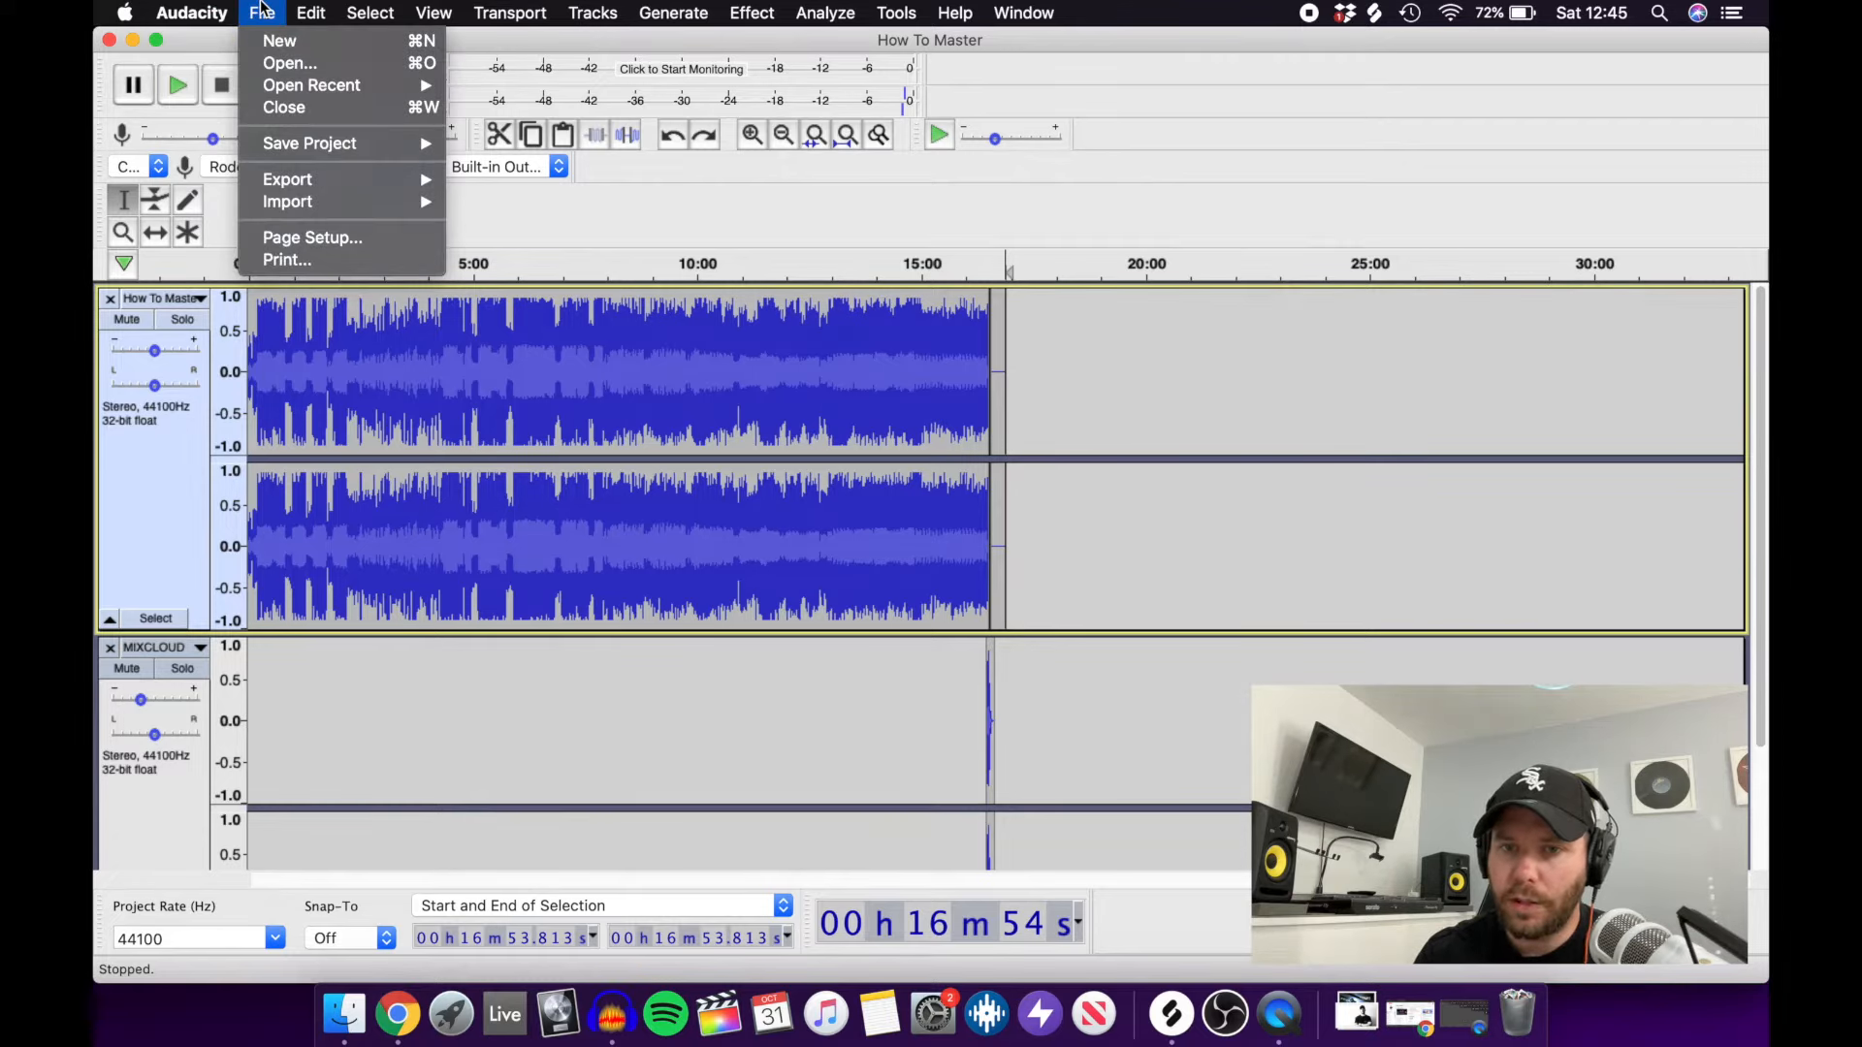
mouse_move(291, 177)
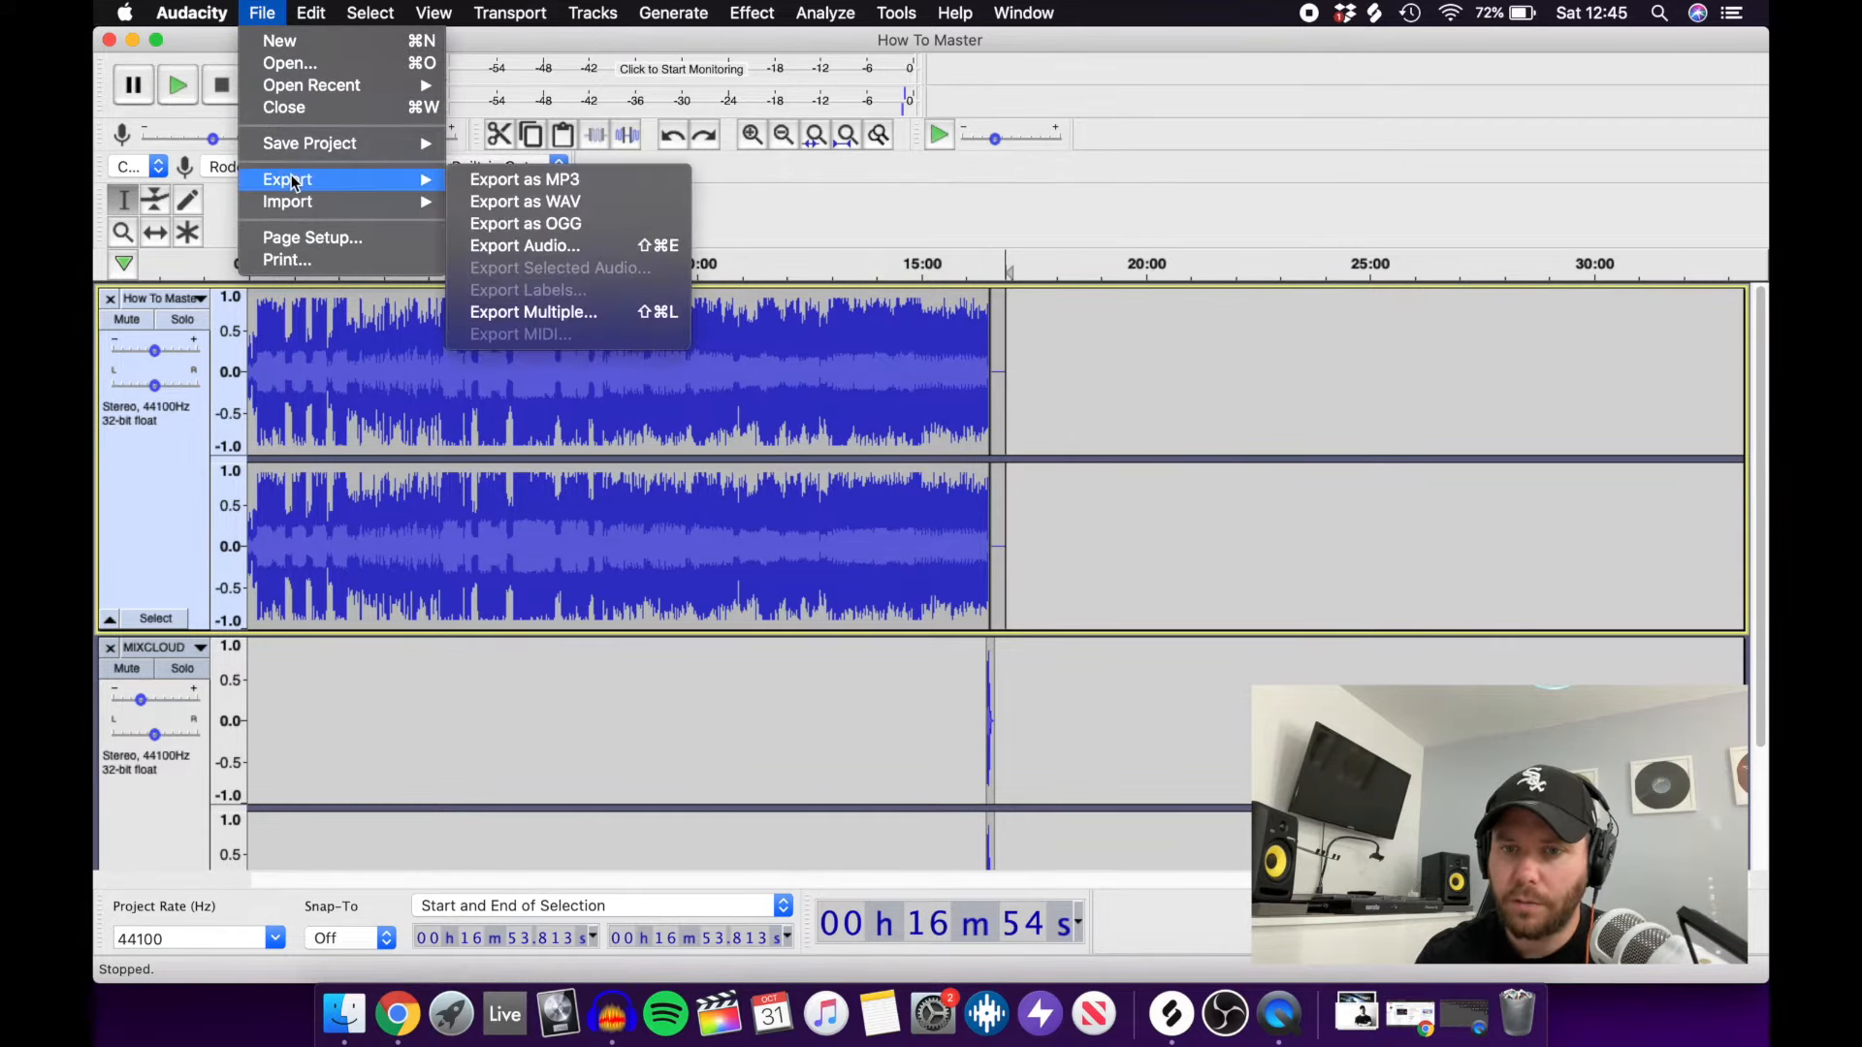
click(465, 184)
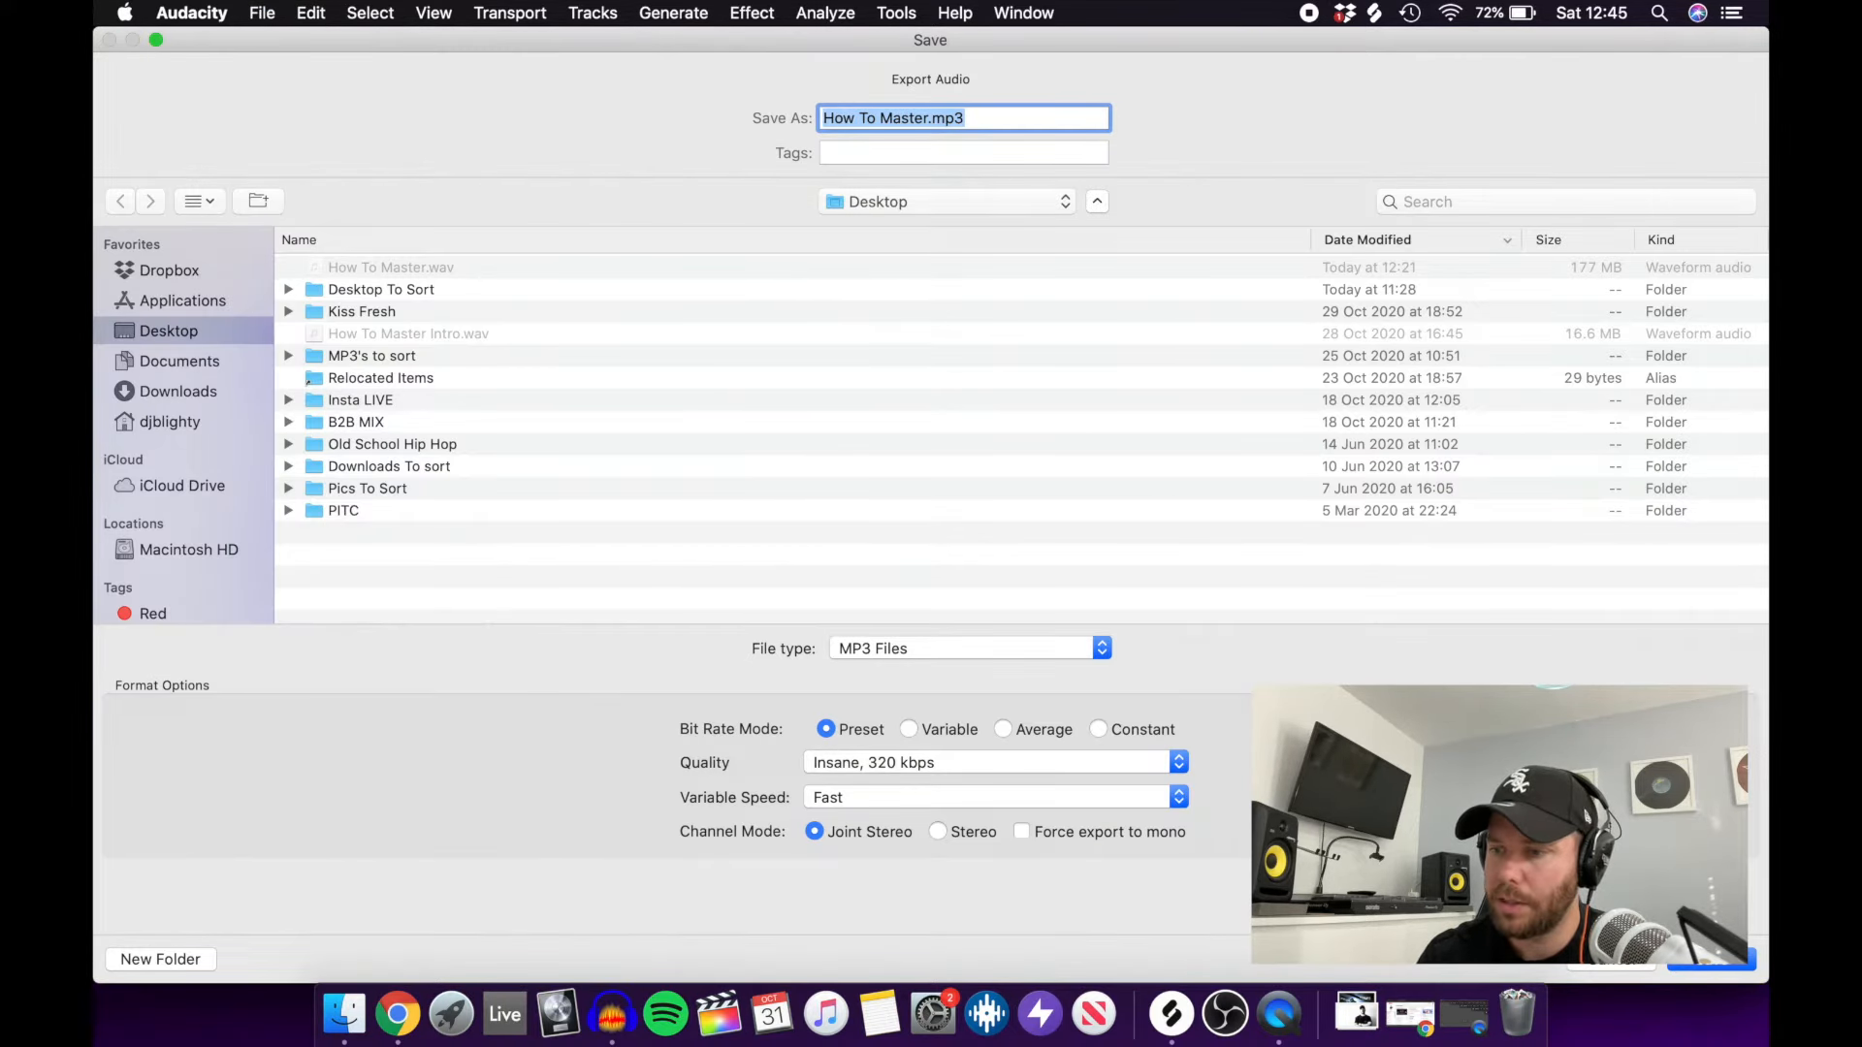
click(1611, 959)
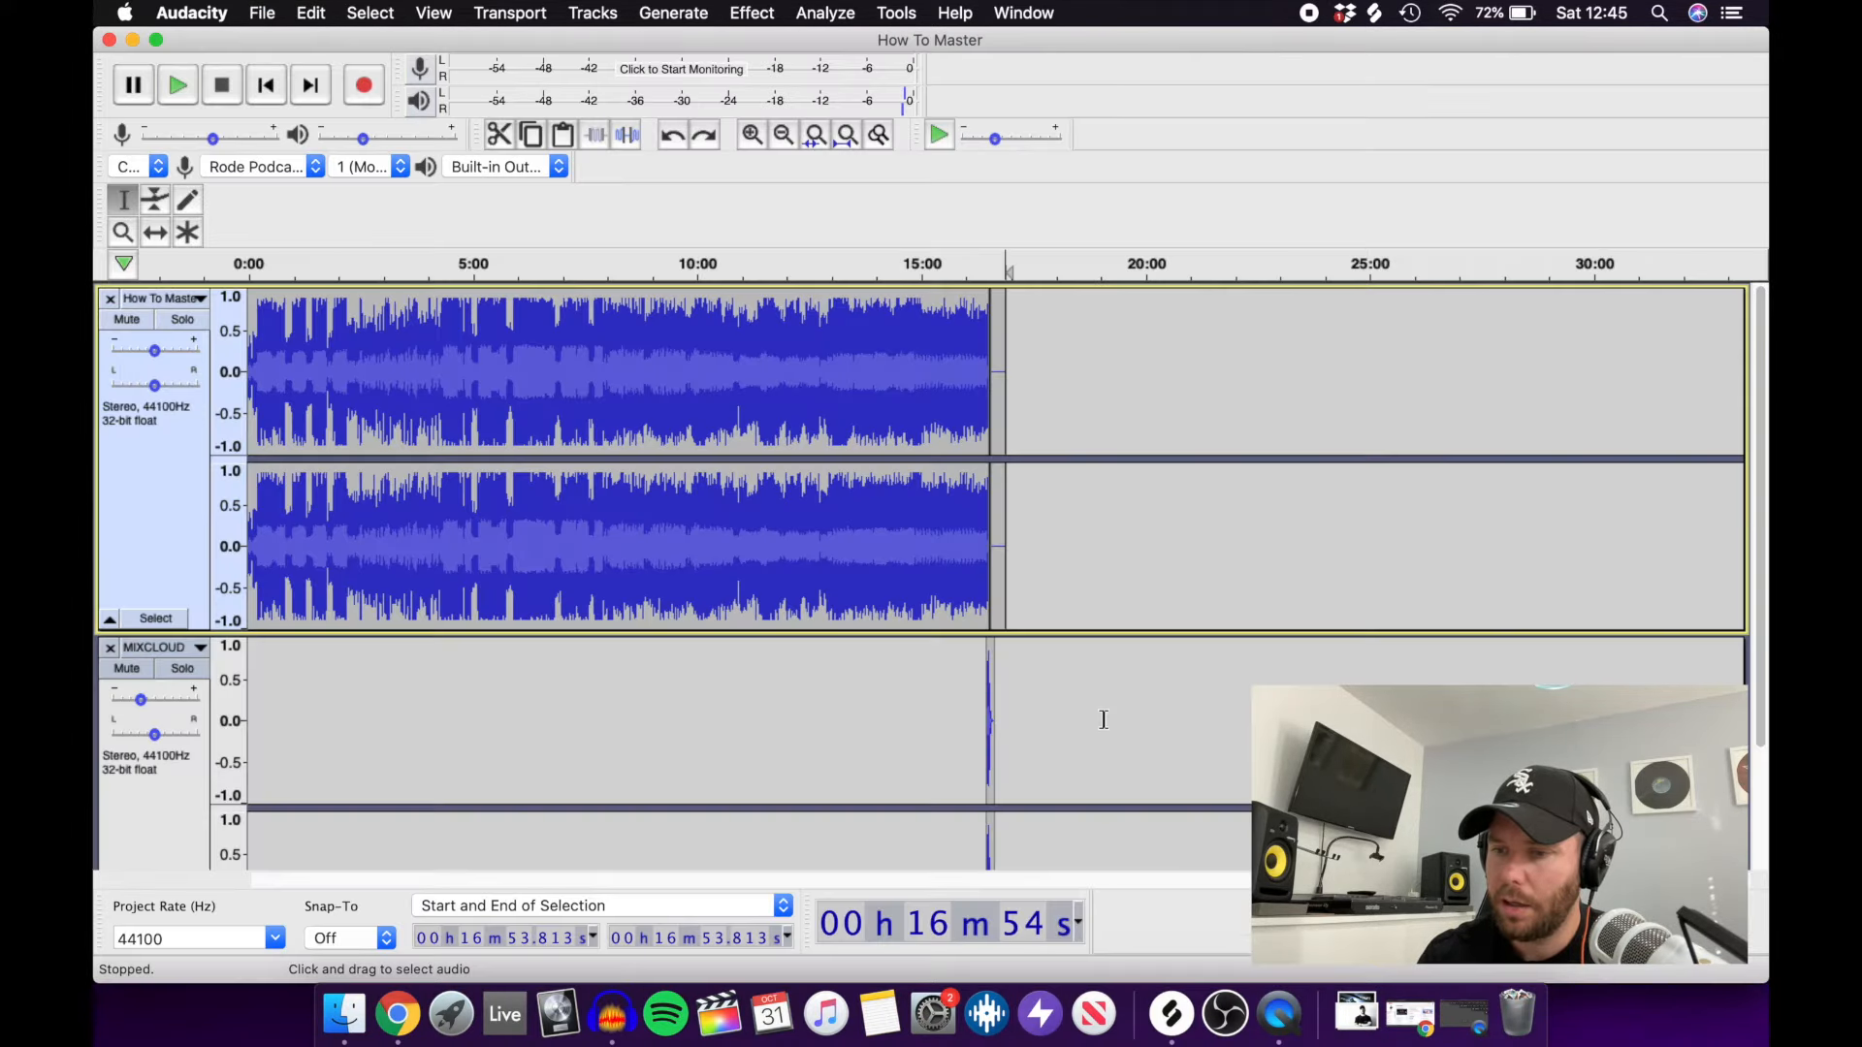
Zoom in on the MIXCLOUD drop at the end of the mix and play it back from about 16:28.
click(983, 691)
click(749, 134)
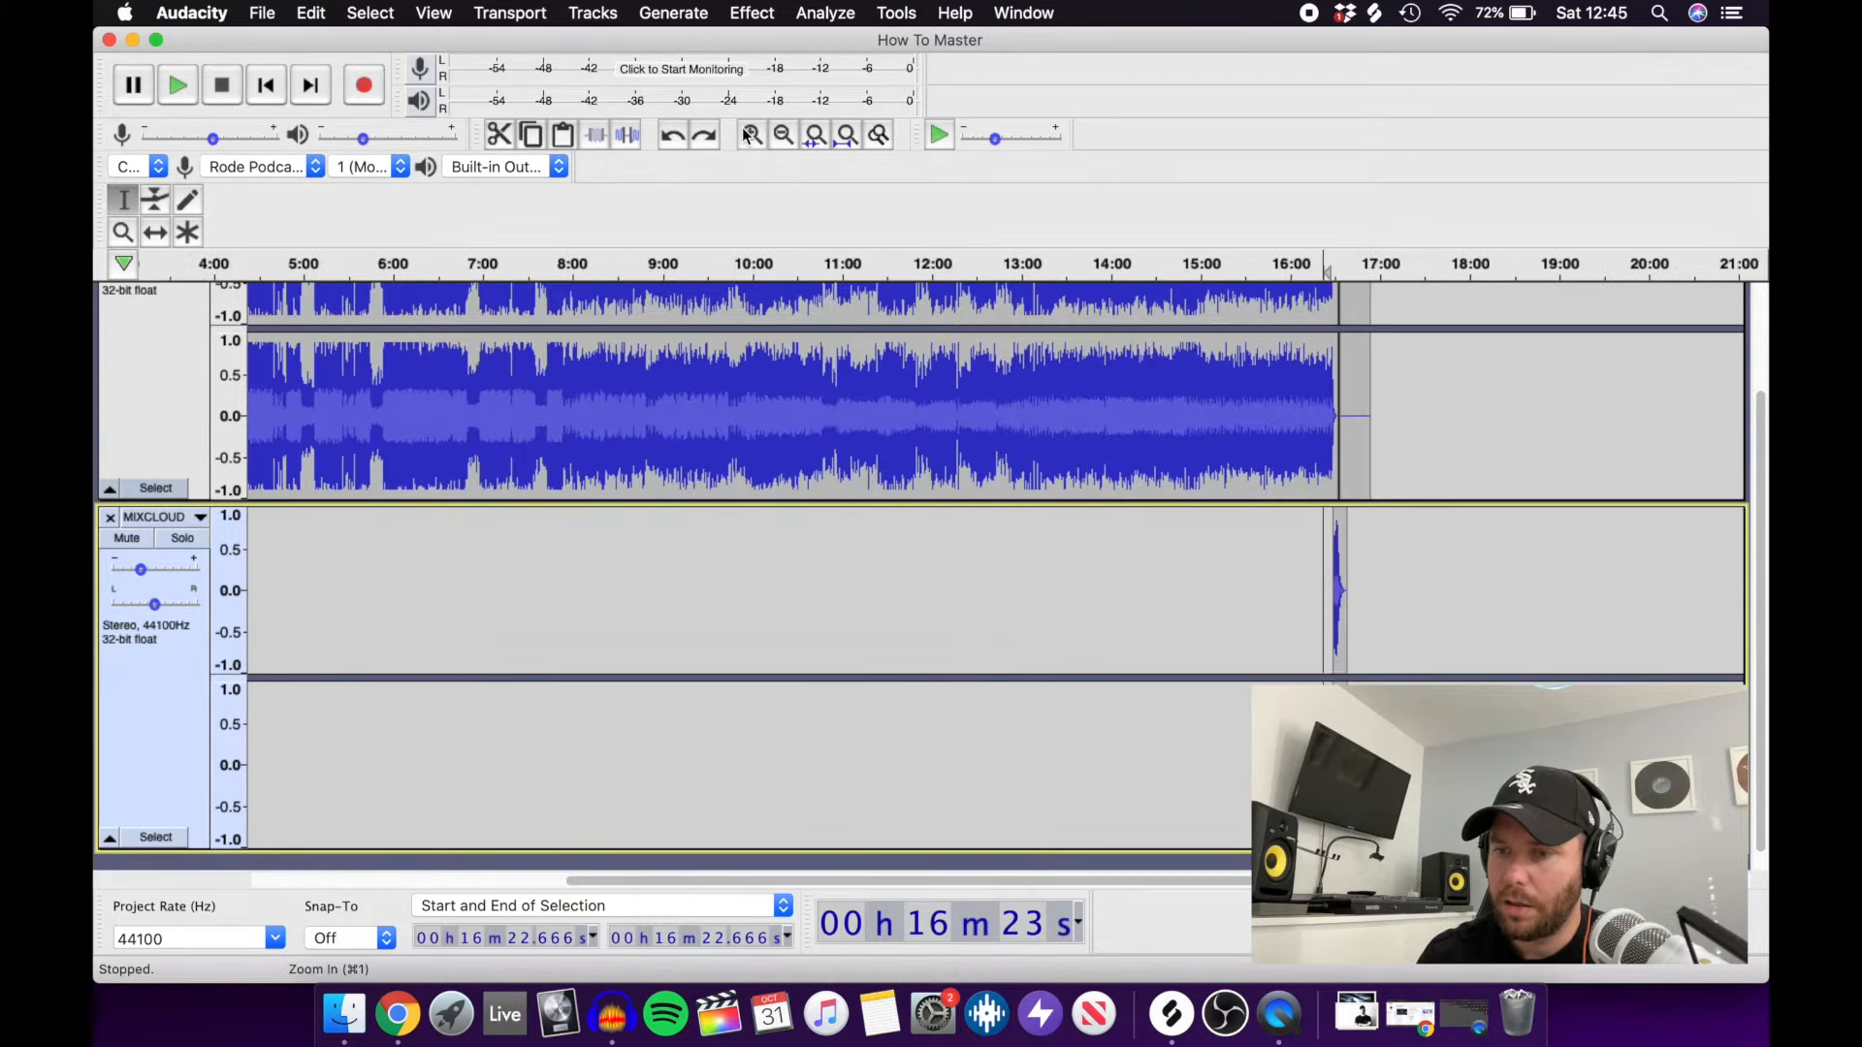
click(749, 134)
click(749, 134)
click(749, 134)
click(749, 134)
click(1123, 571)
key(space)
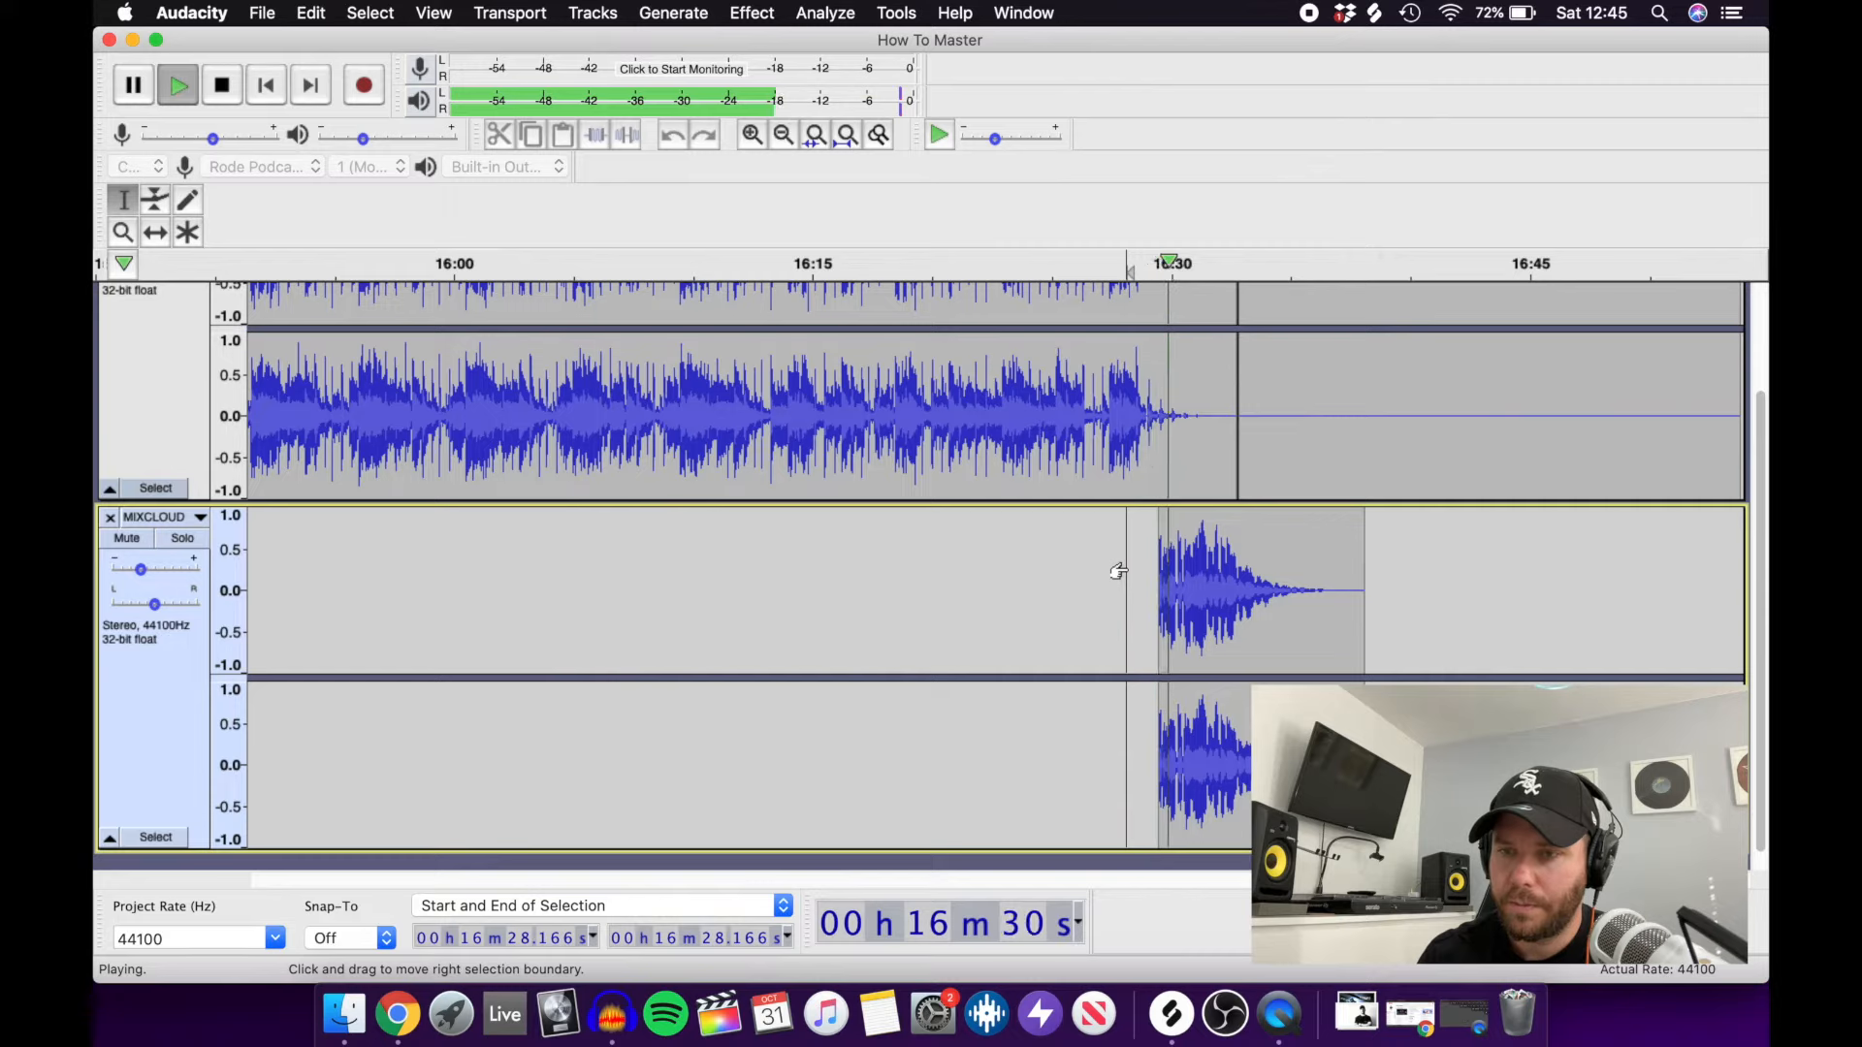
key(space)
Raise the MIXCLOUD track's gain slightly and play back the ending from about 16:25.
click(148, 569)
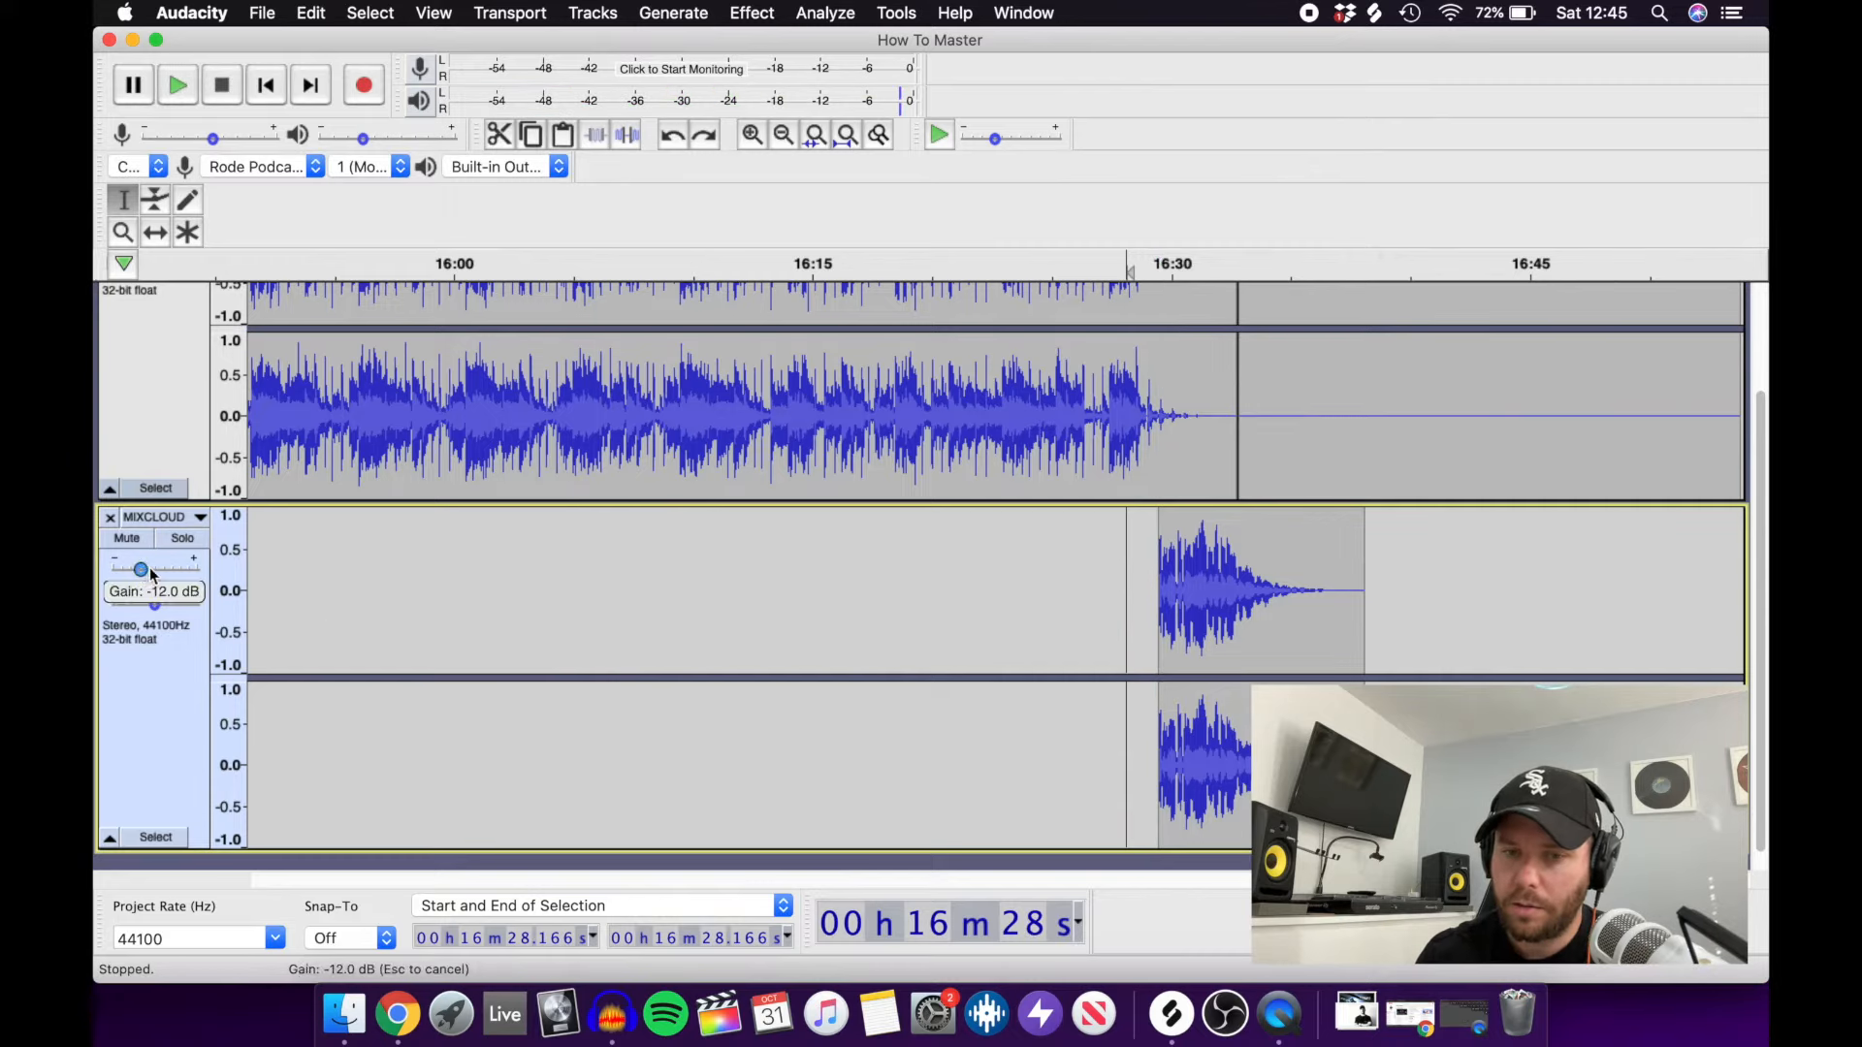
click(1039, 584)
key(space)
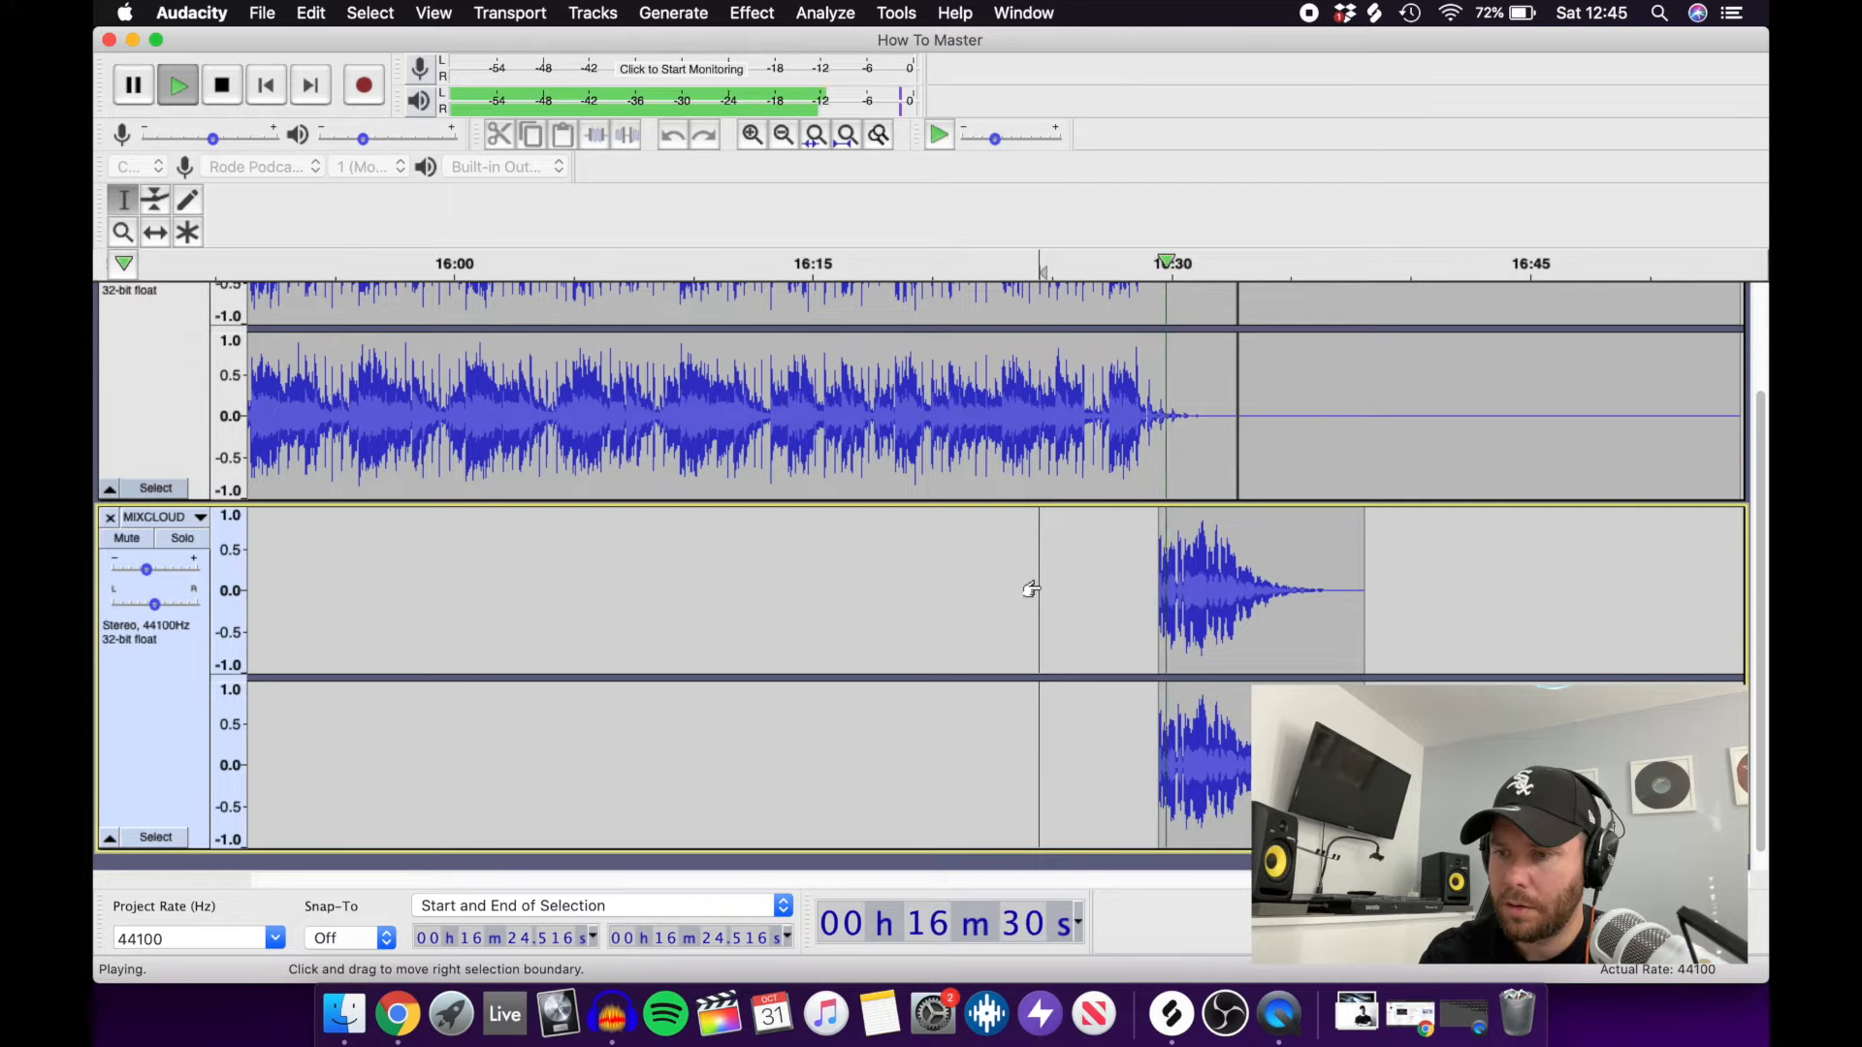
key(space)
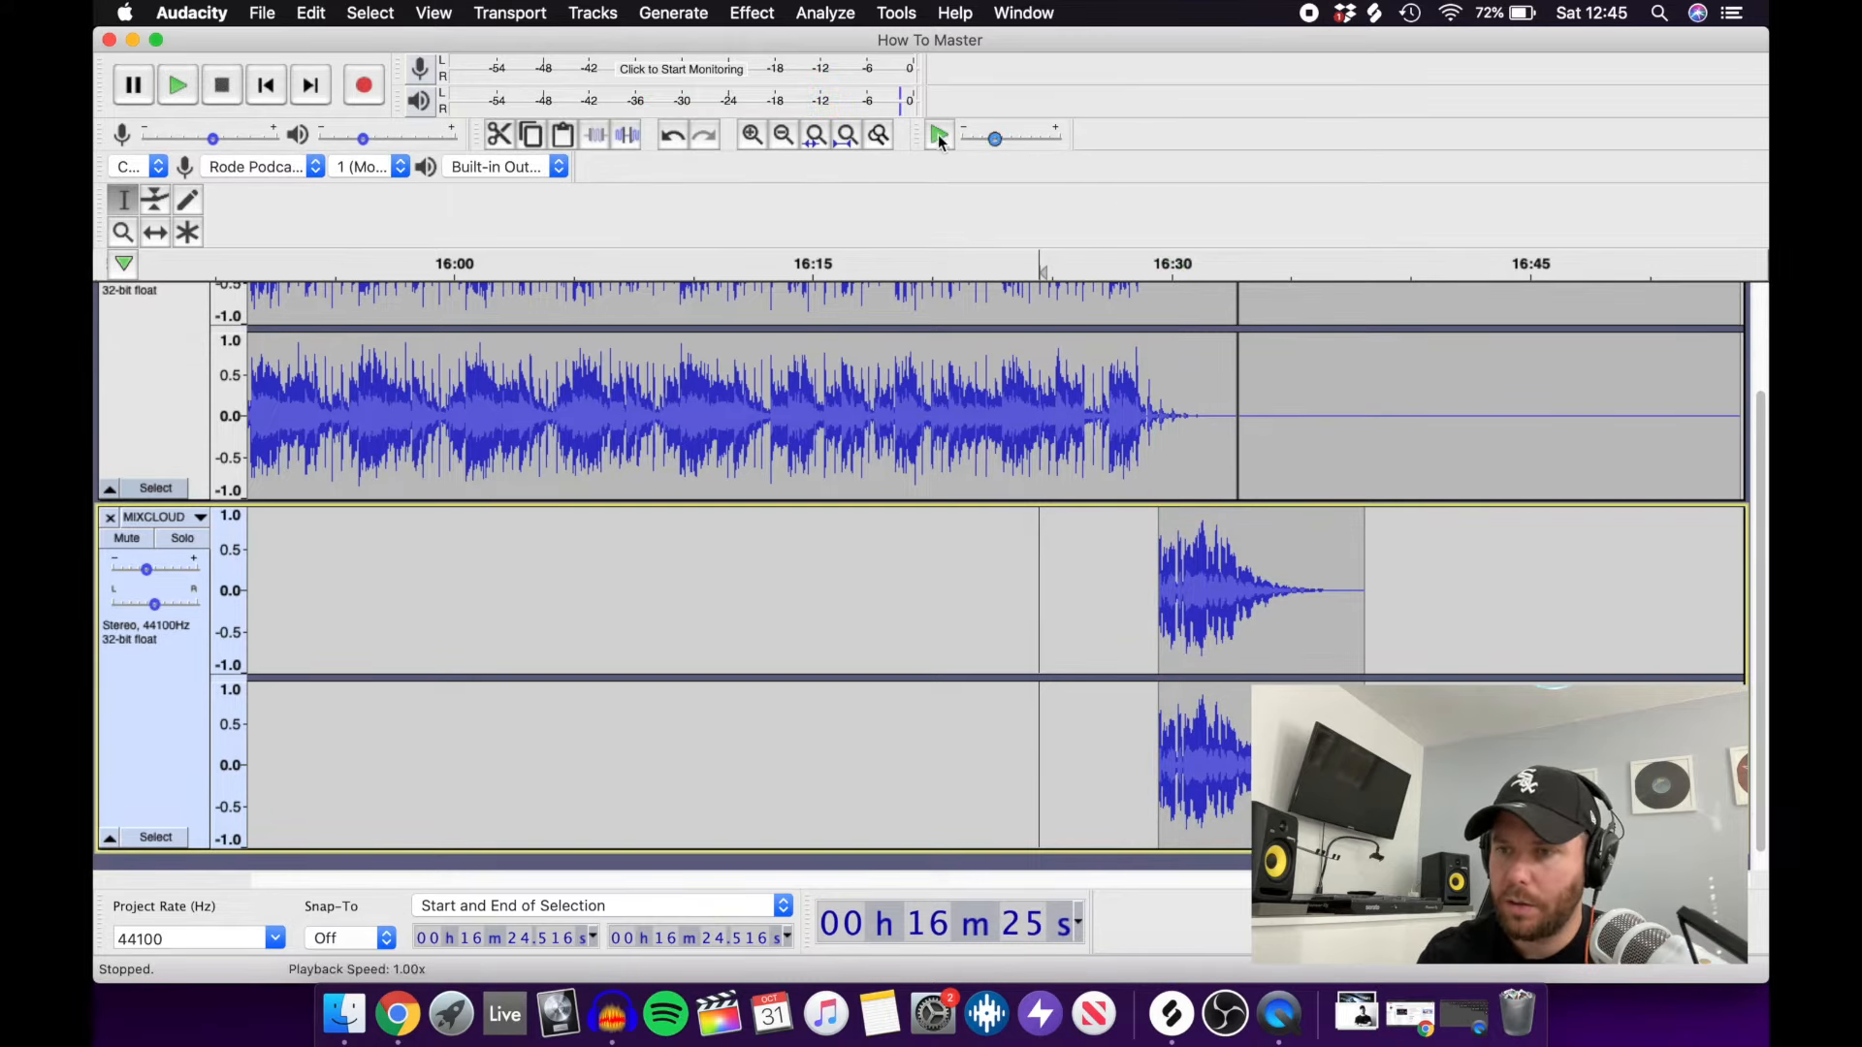
Select the trailing silence after about 16:33 in the How To Master track and delete it.
click(781, 136)
click(781, 136)
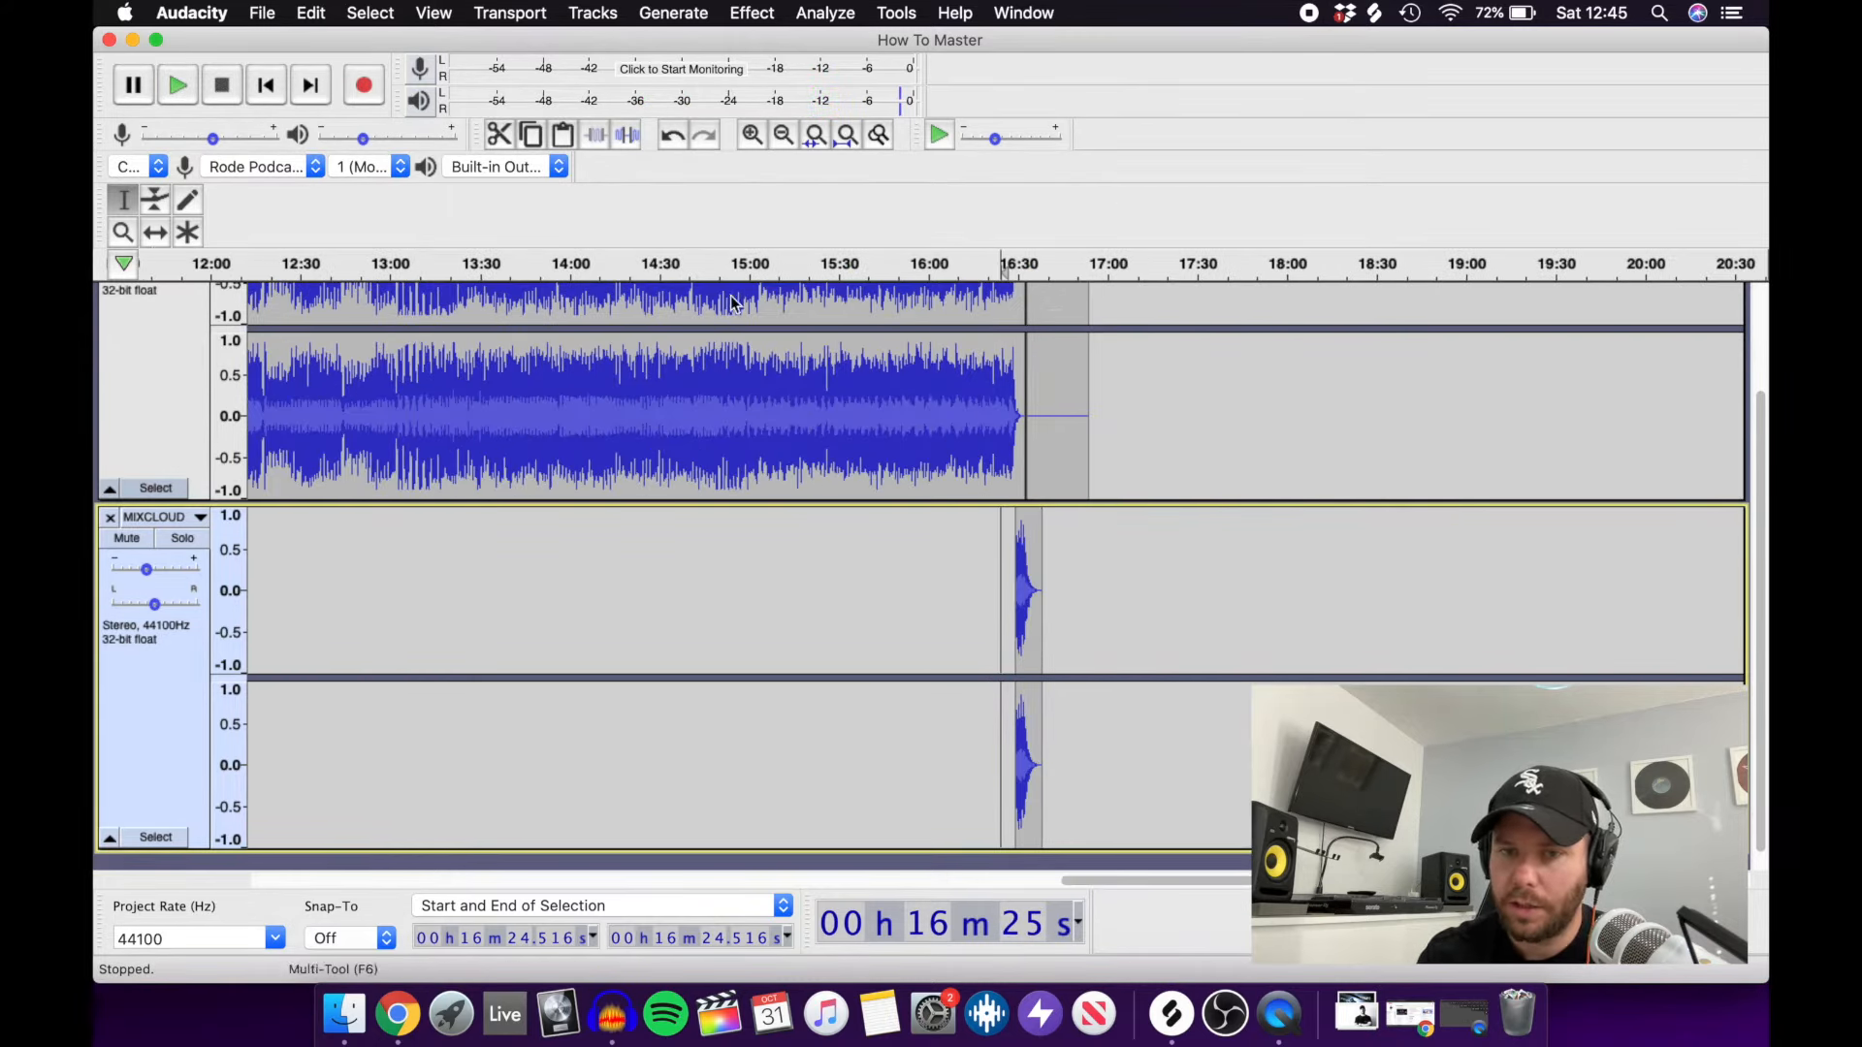
drag(1097, 375, 1028, 384)
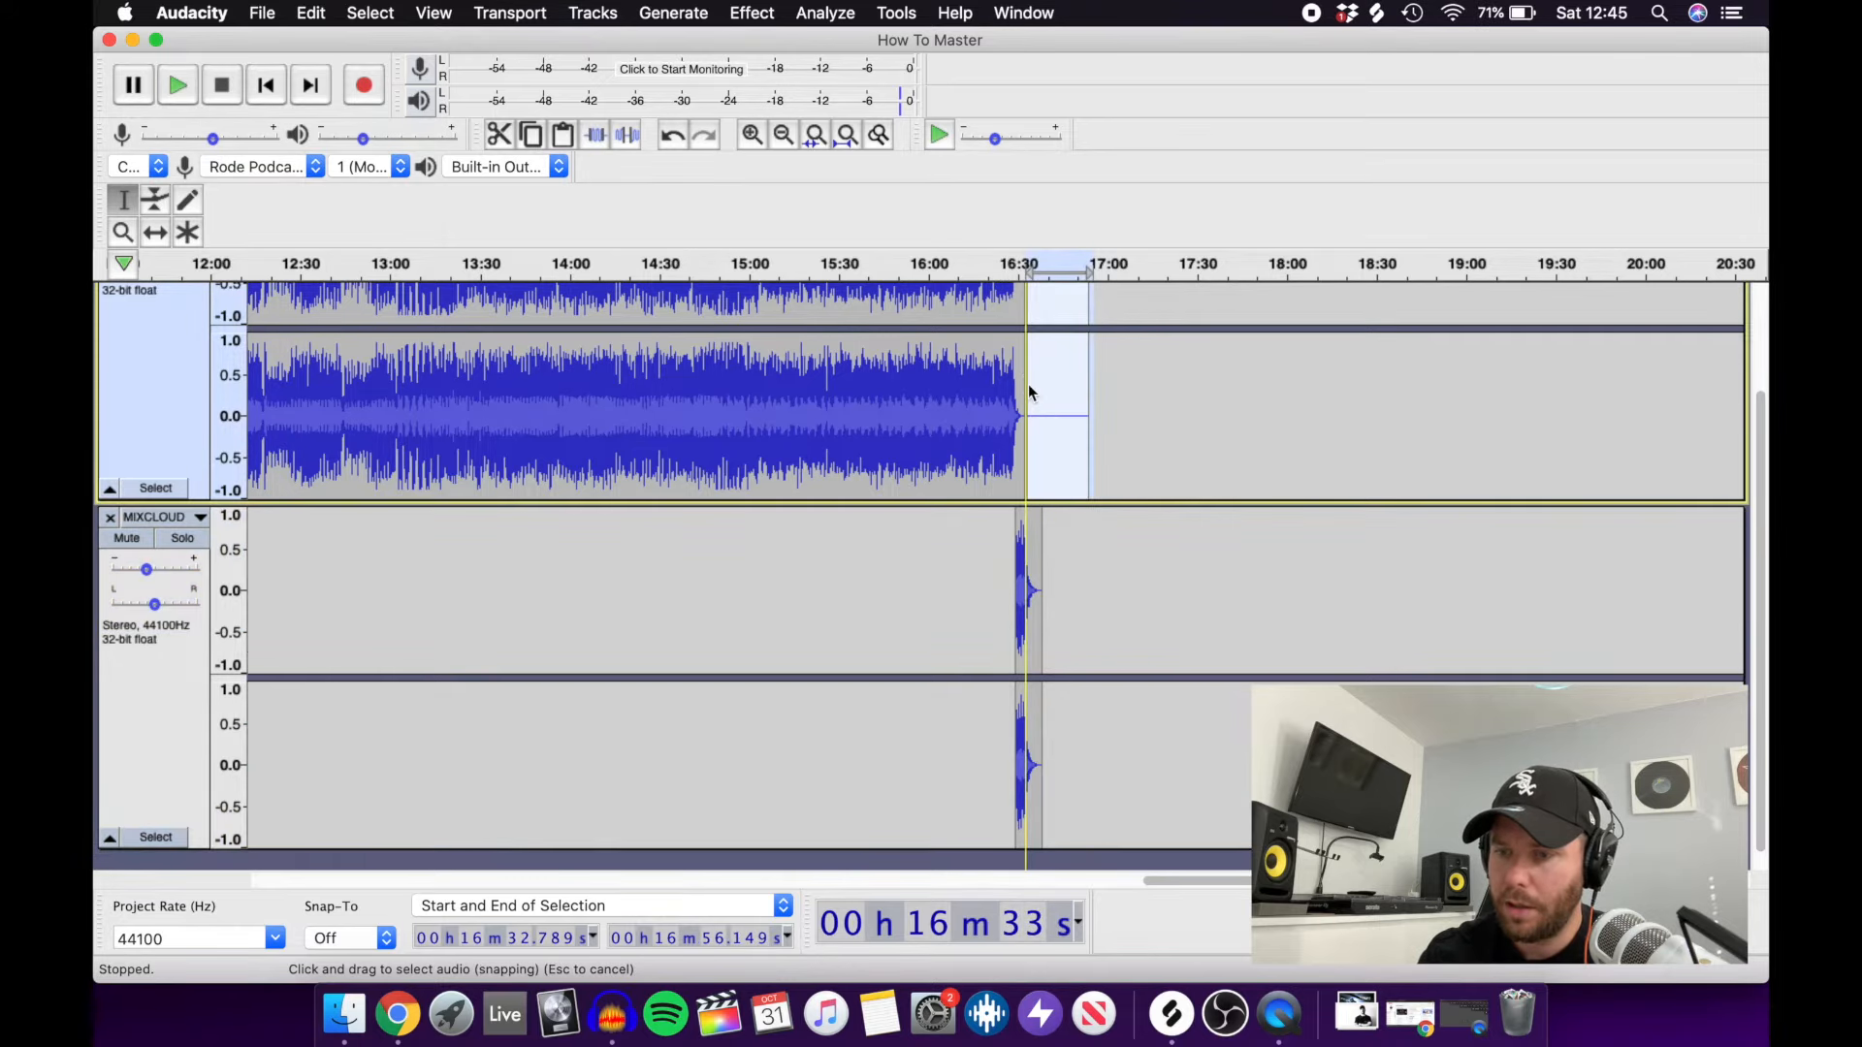
scroll(1027, 383, up, 3)
click(1028, 384)
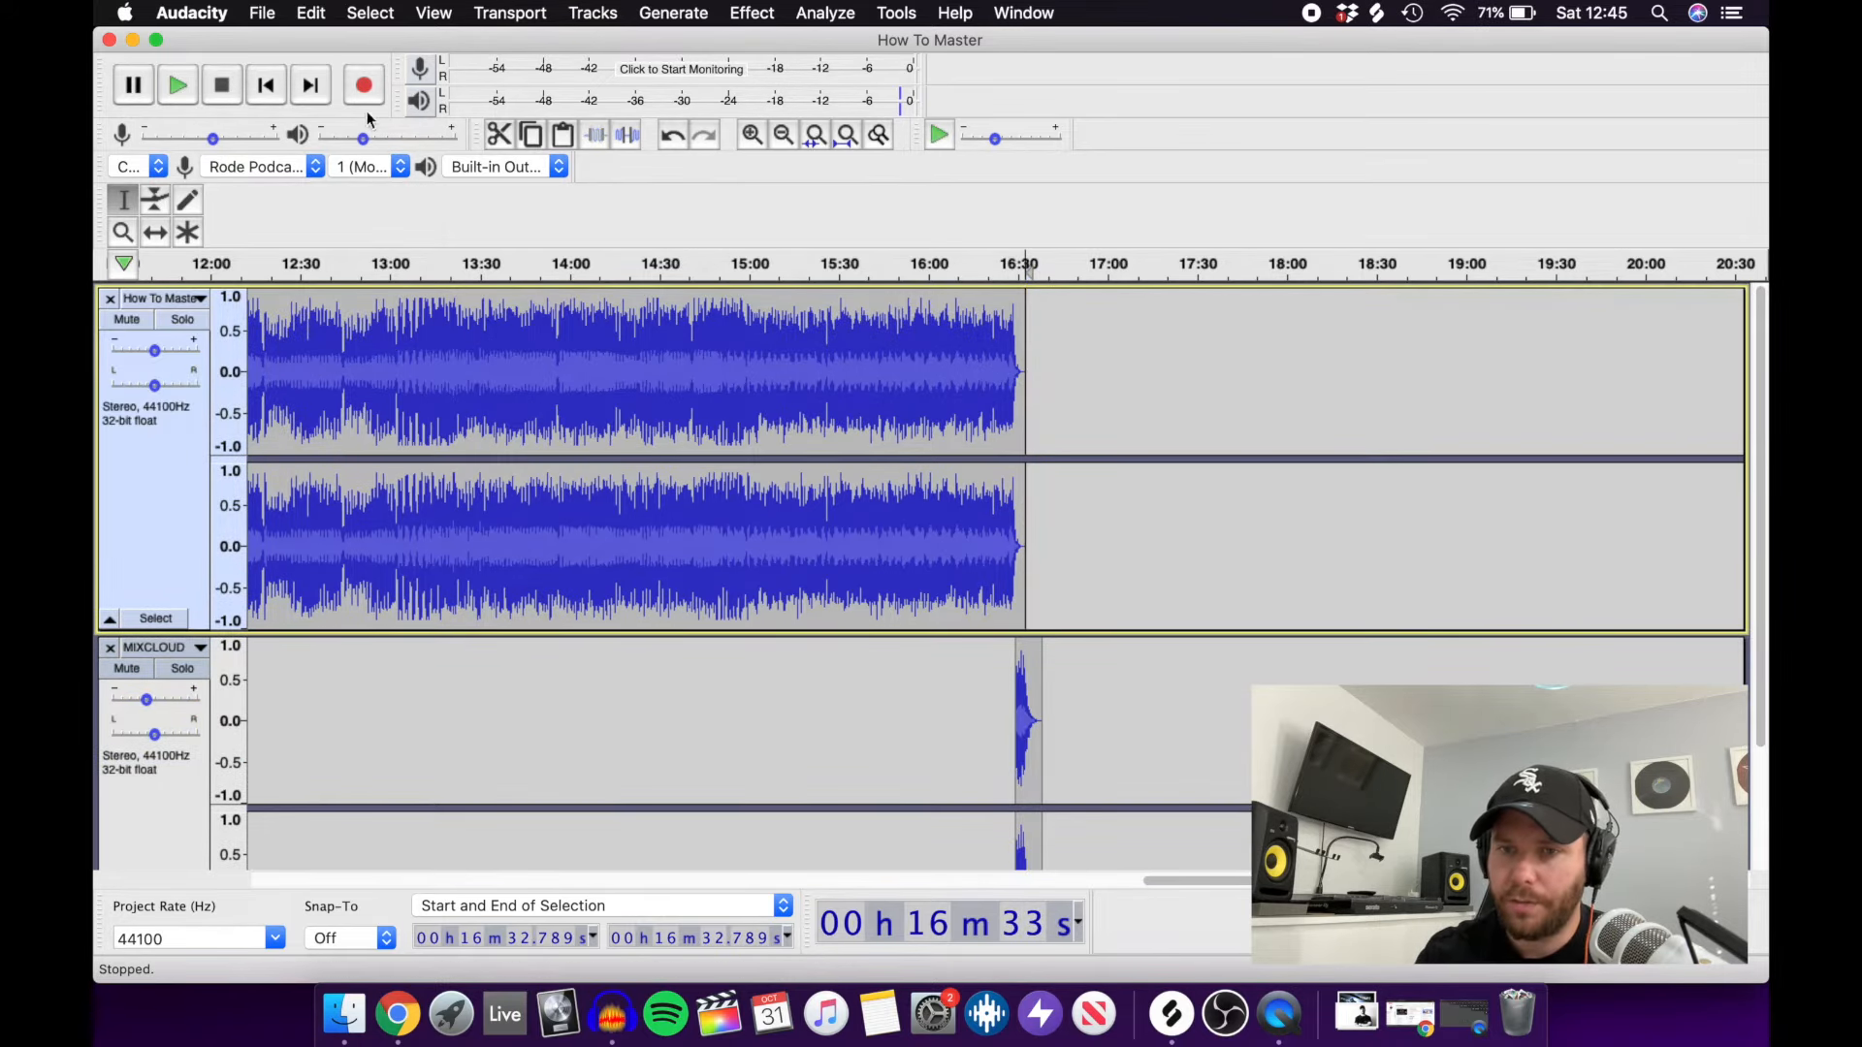
Export the project as How To Master.mp3 to the Desktop at Insane, 320 kbps quality, accepting the stereo mixdown.
click(262, 12)
mouse_move(299, 179)
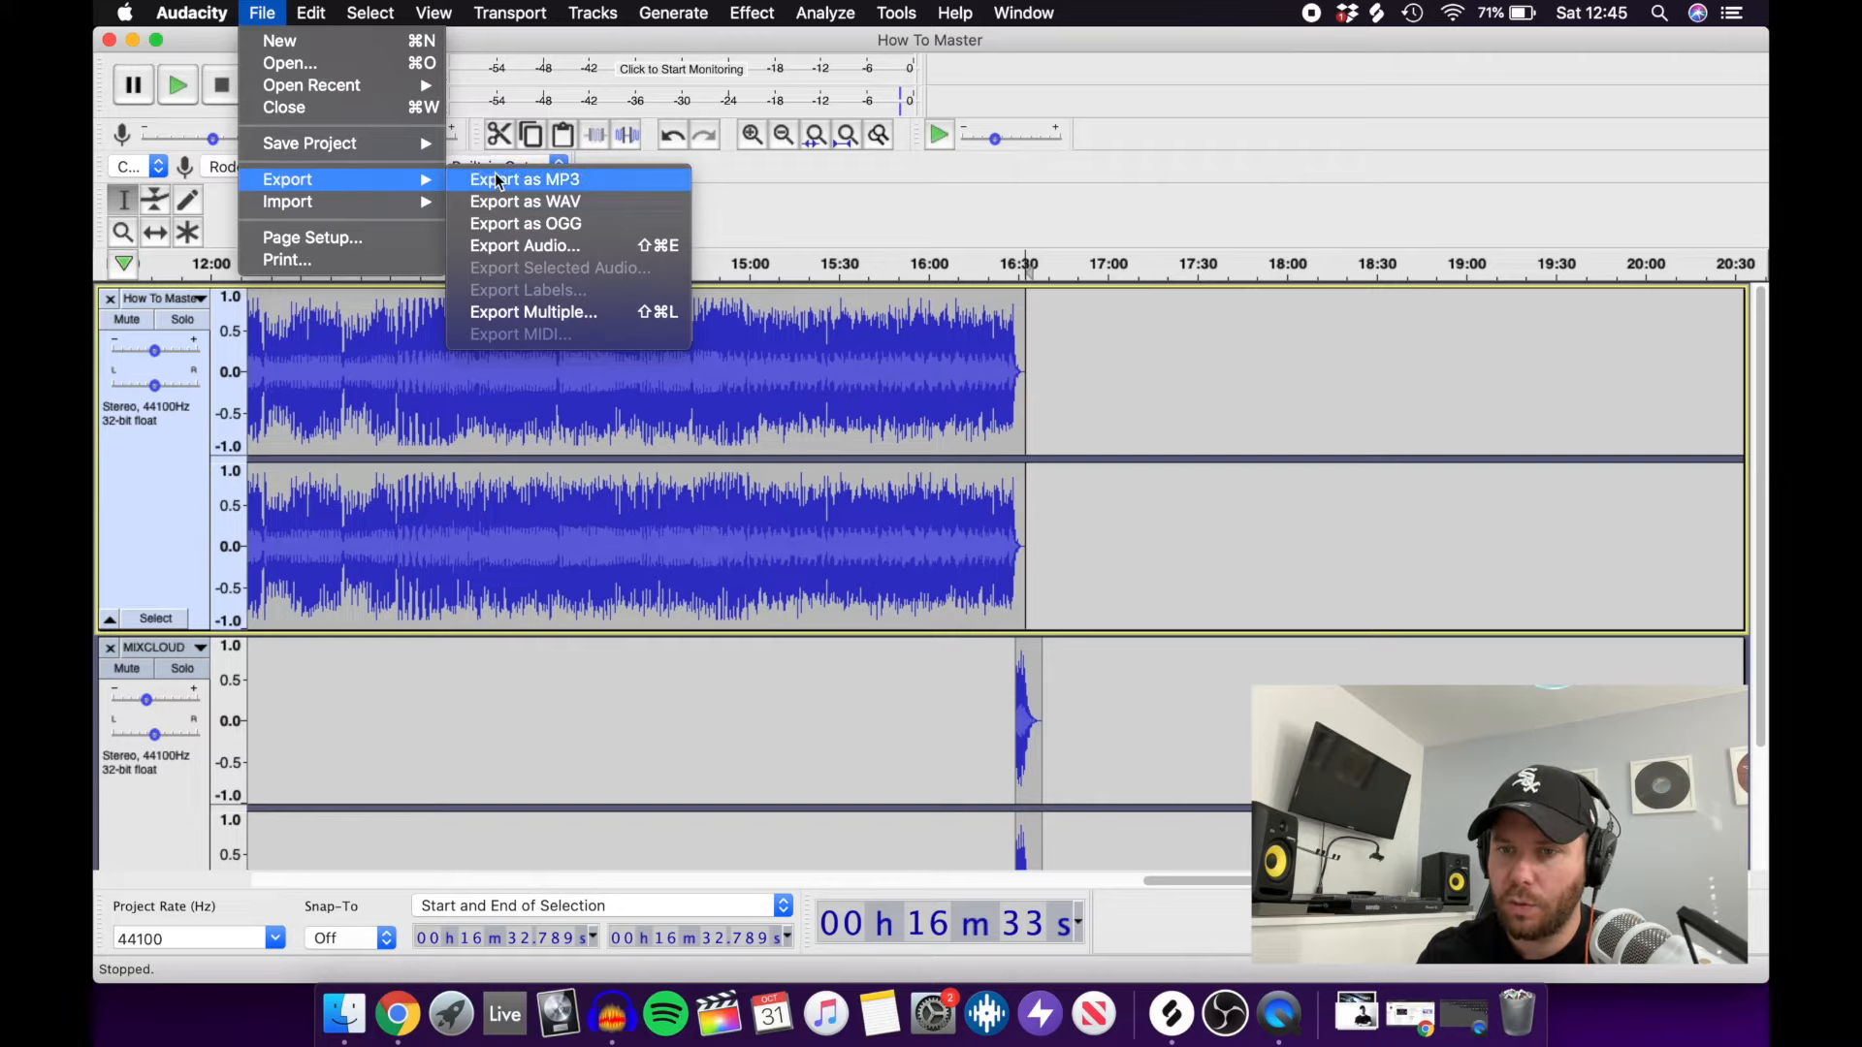
click(494, 175)
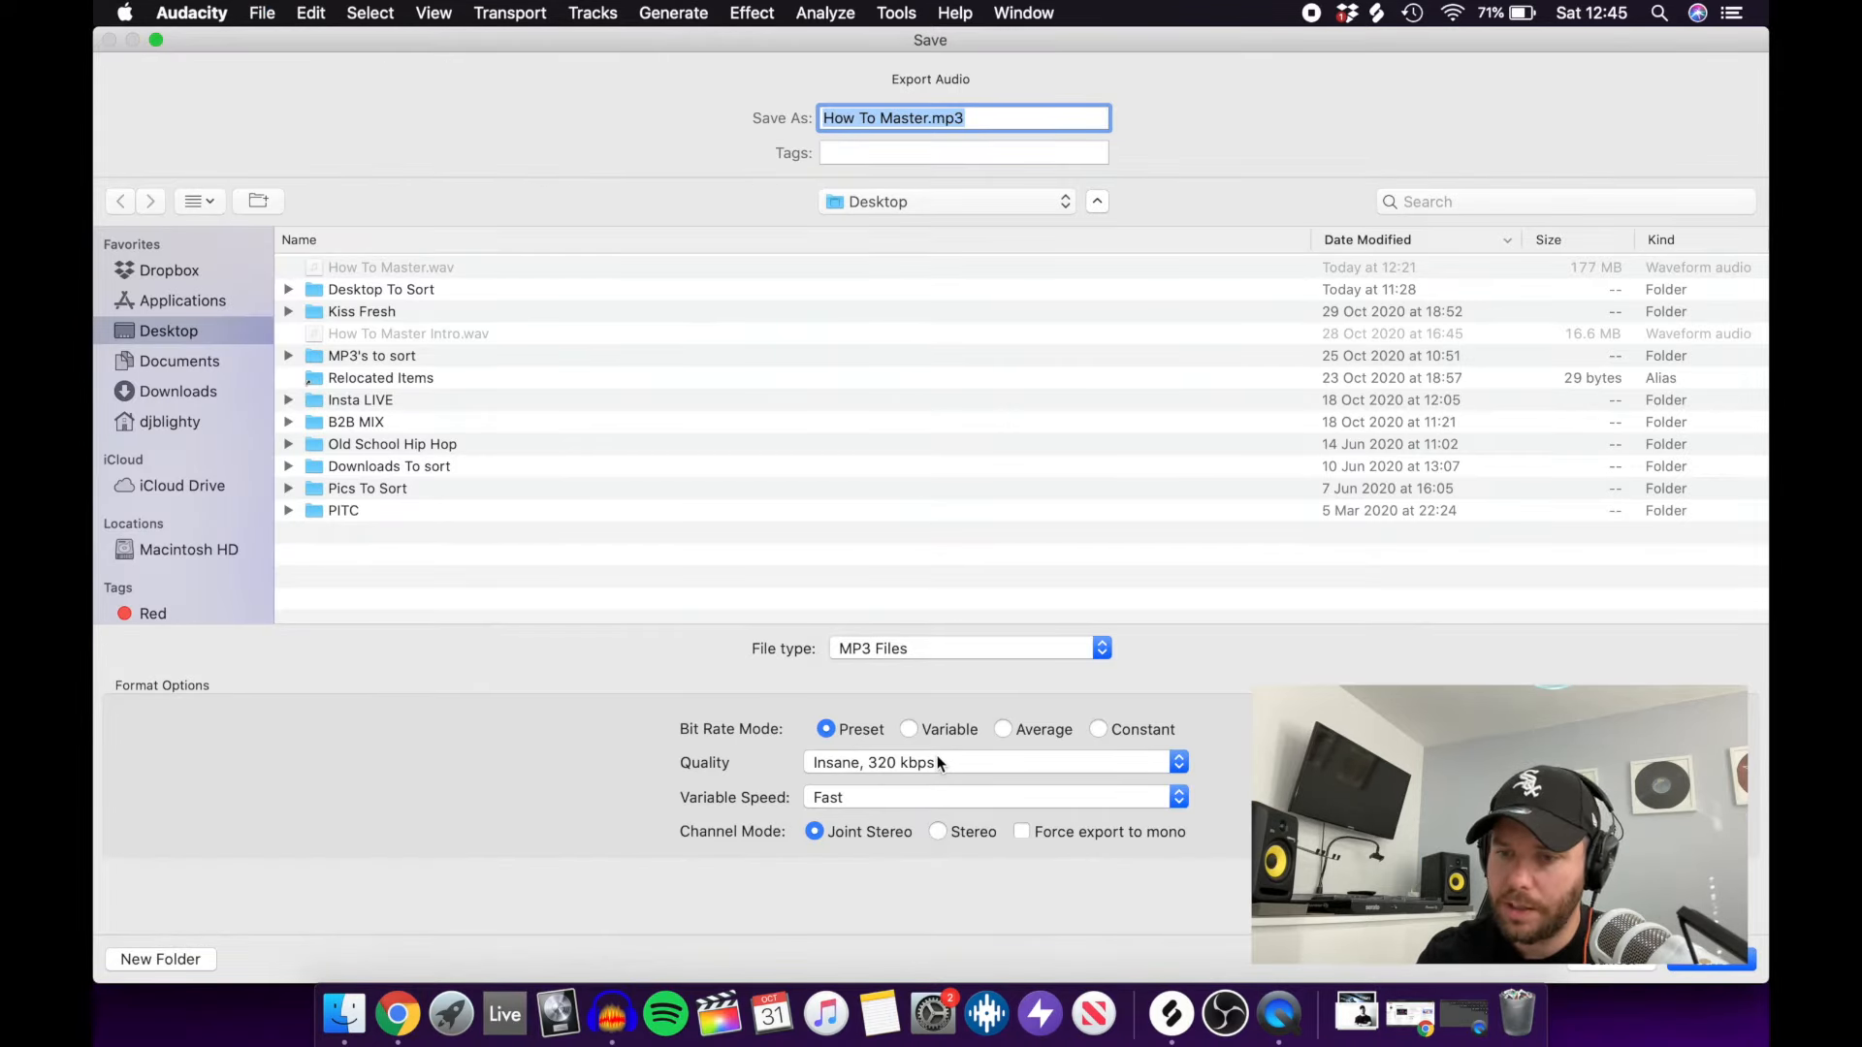
click(939, 763)
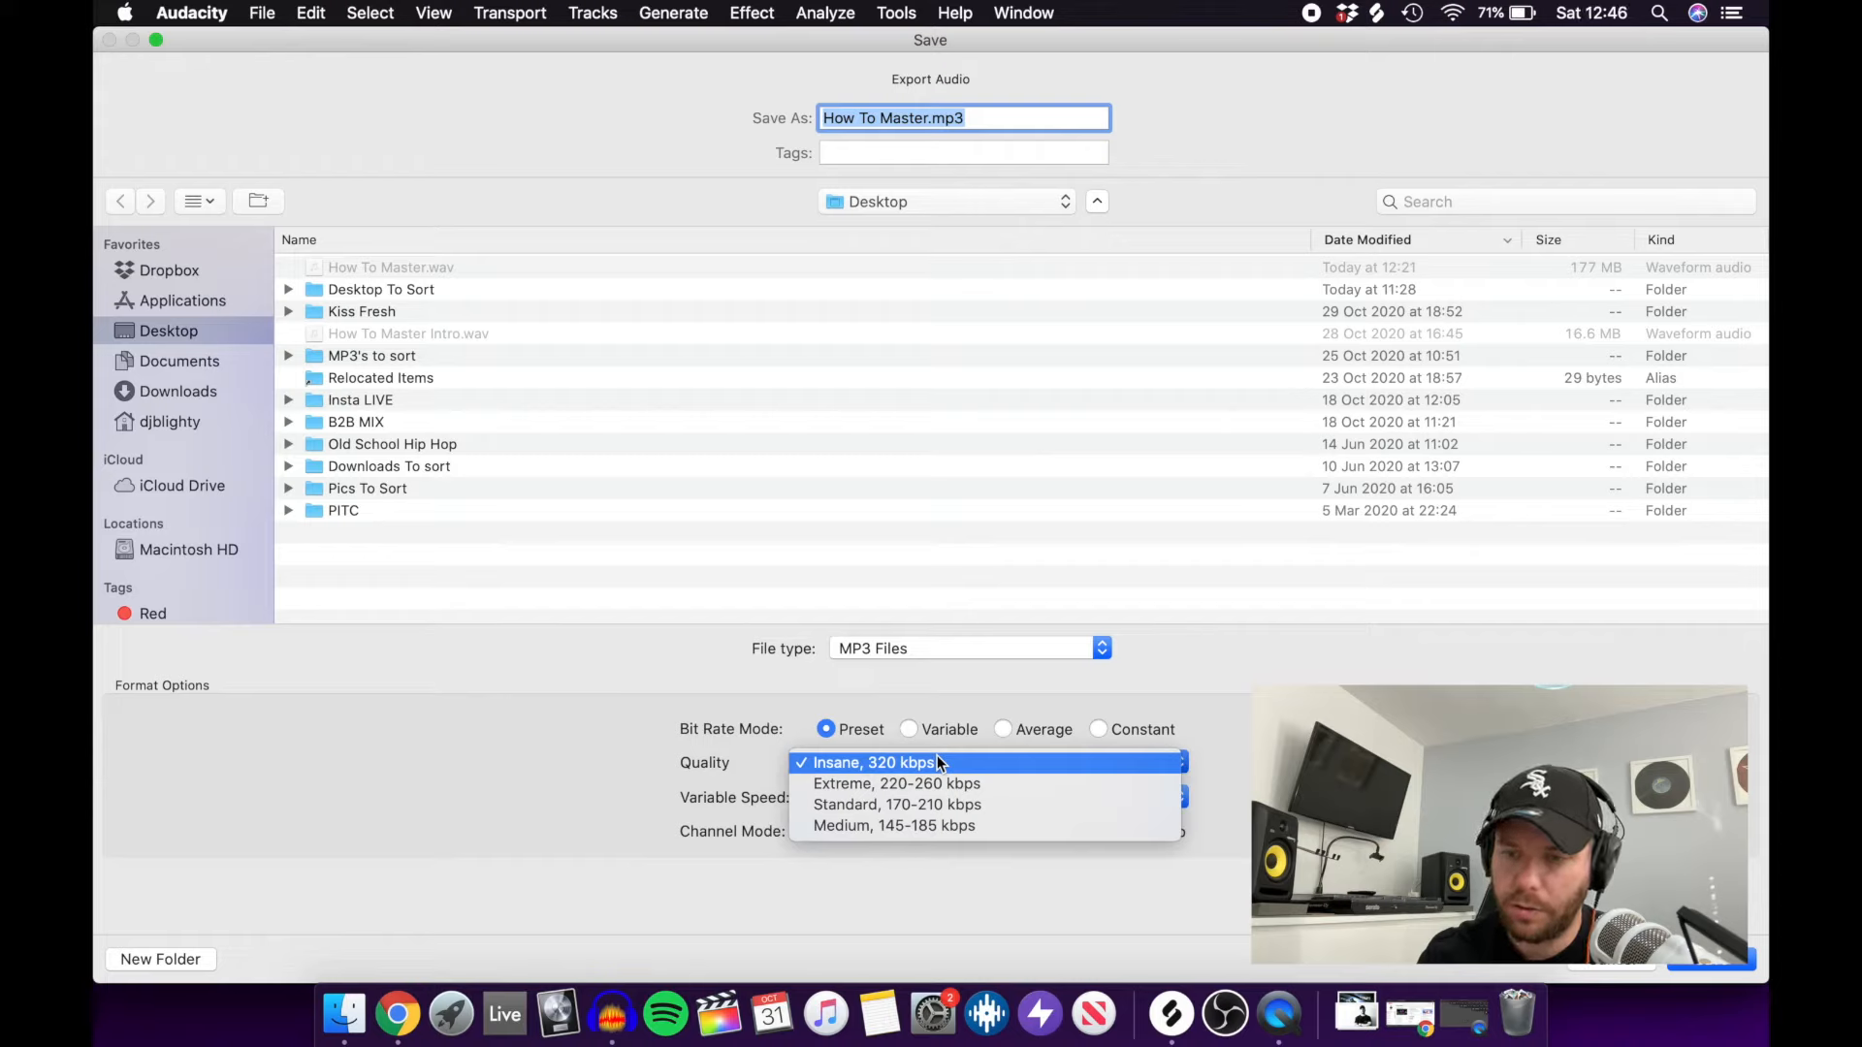
click(939, 764)
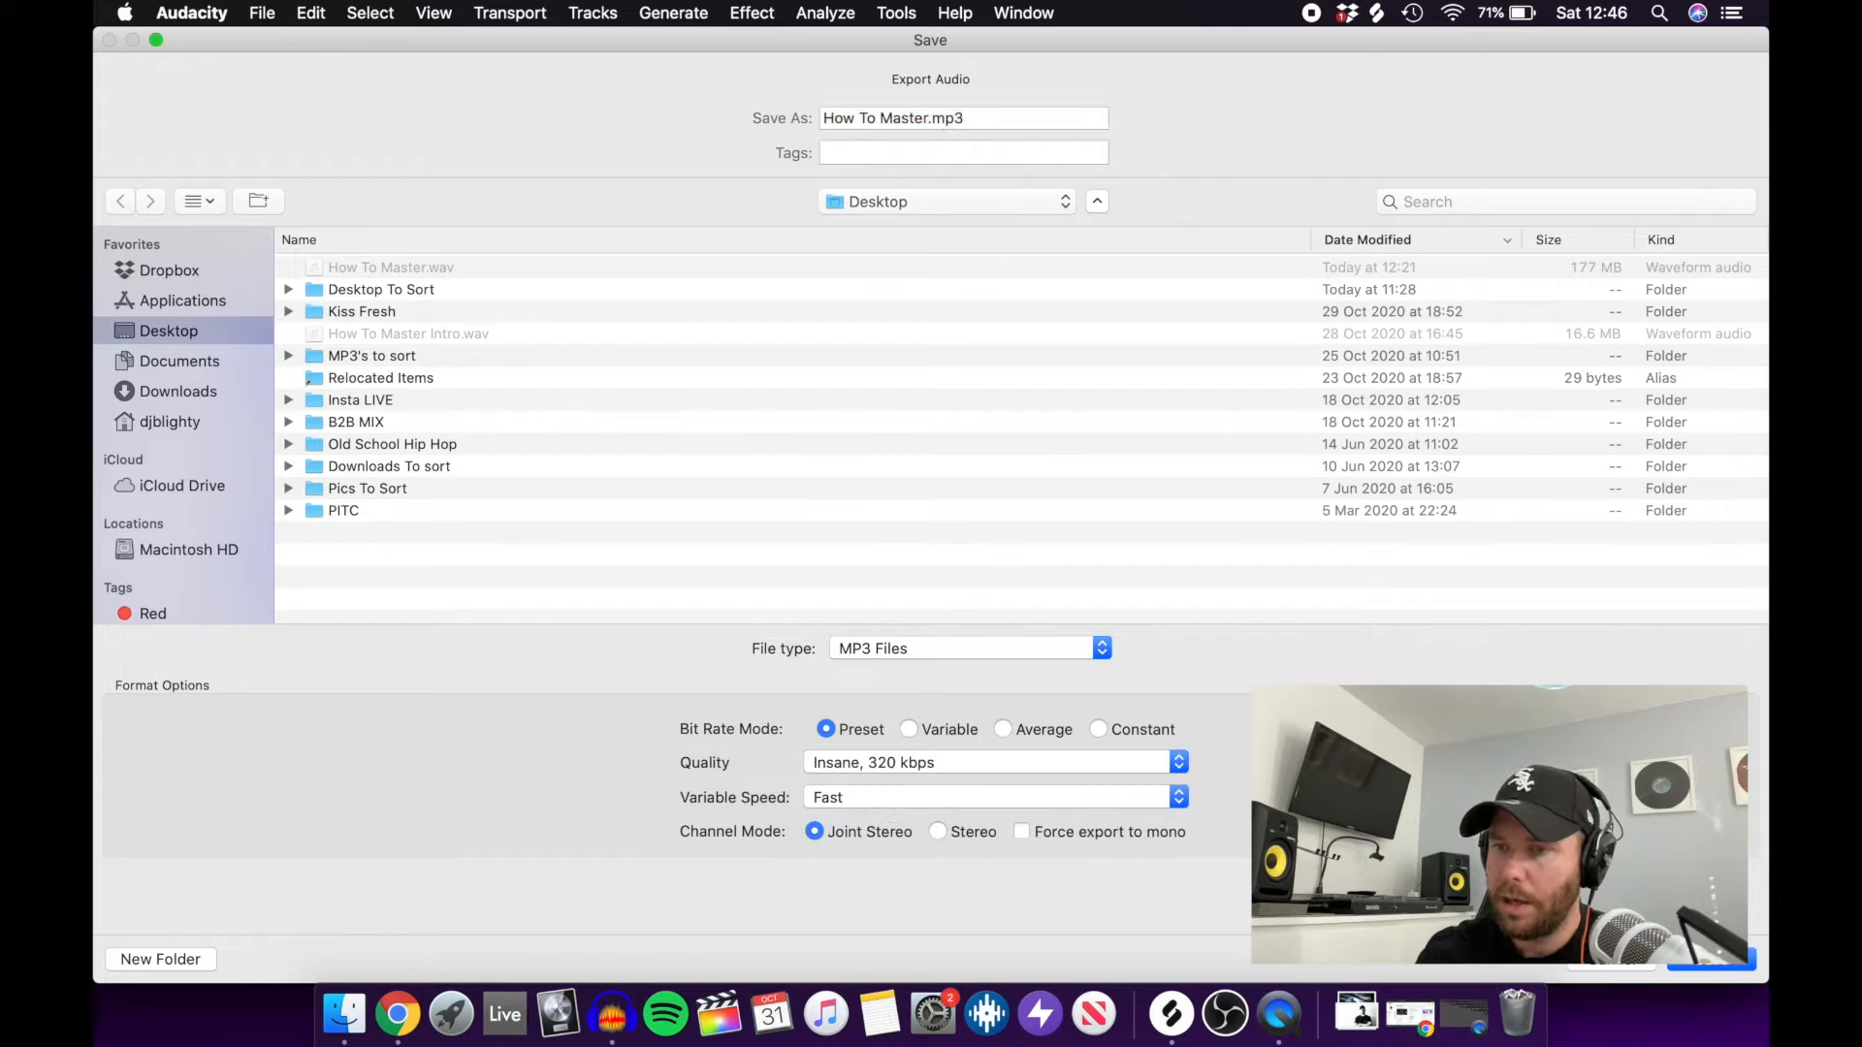
click(929, 117)
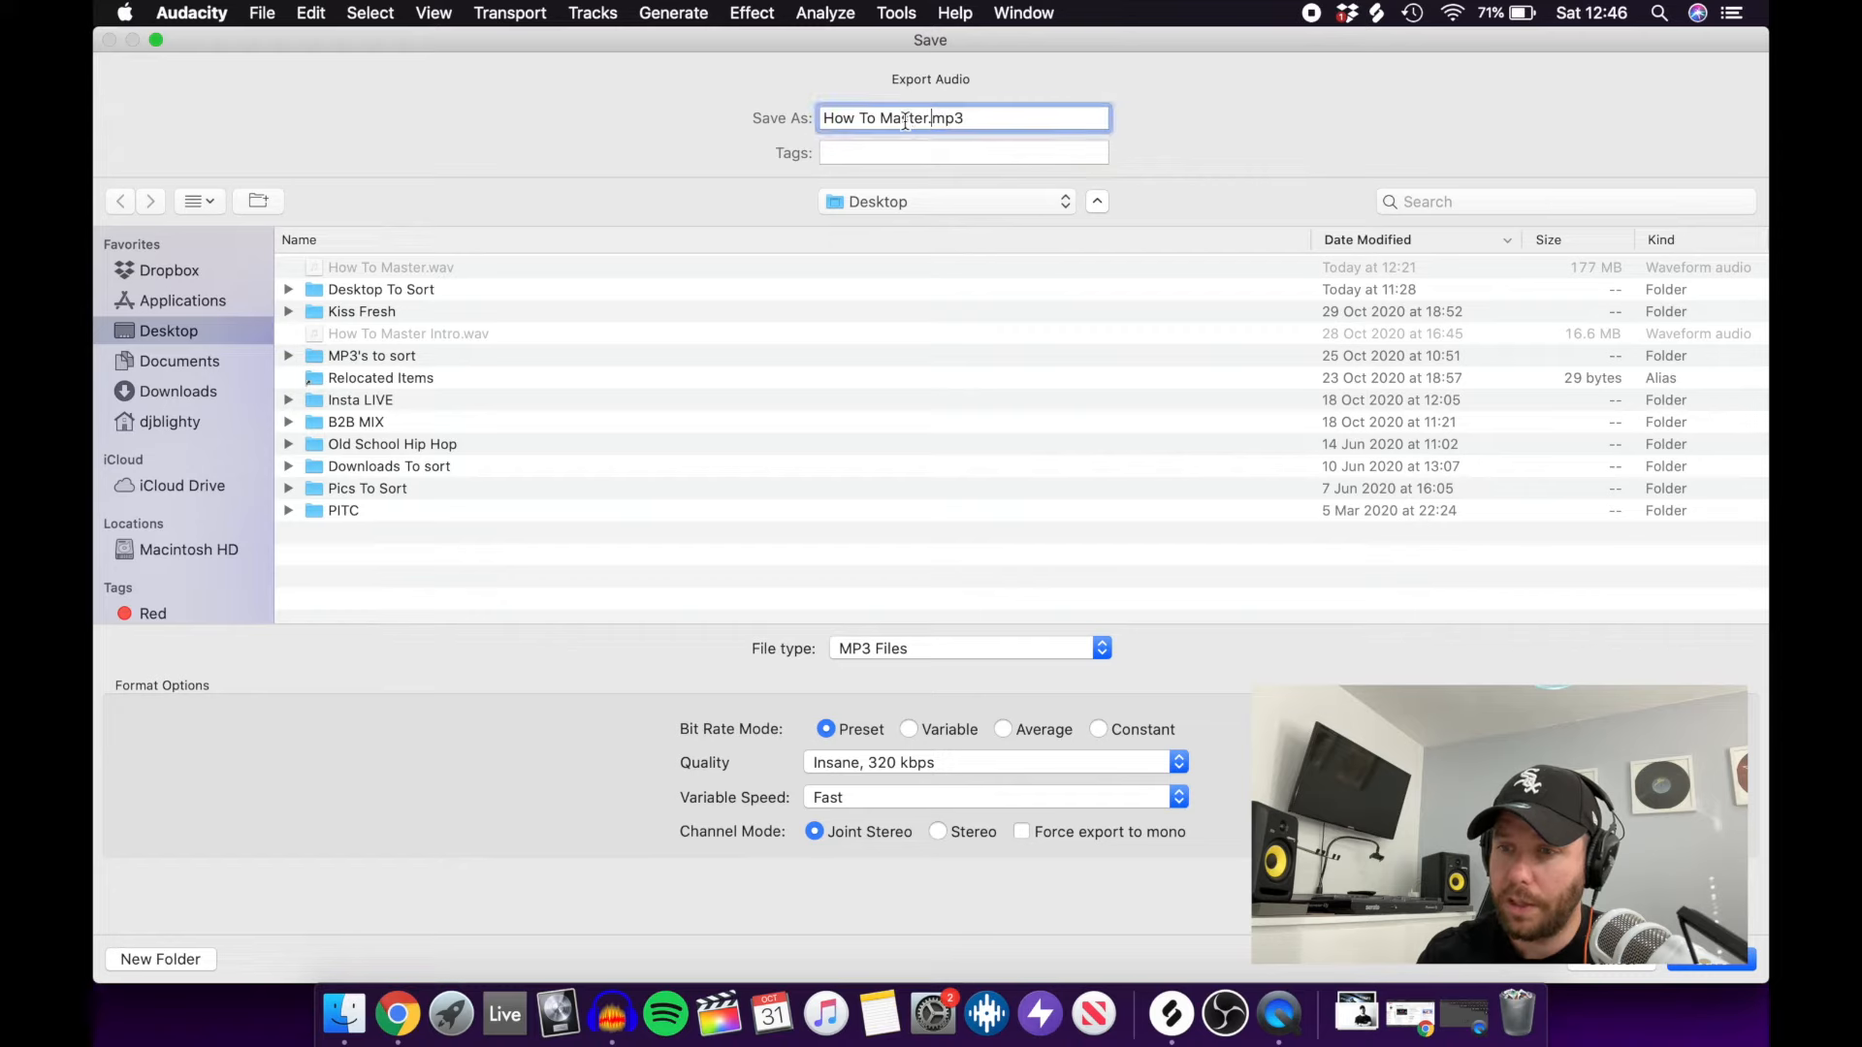
click(1699, 965)
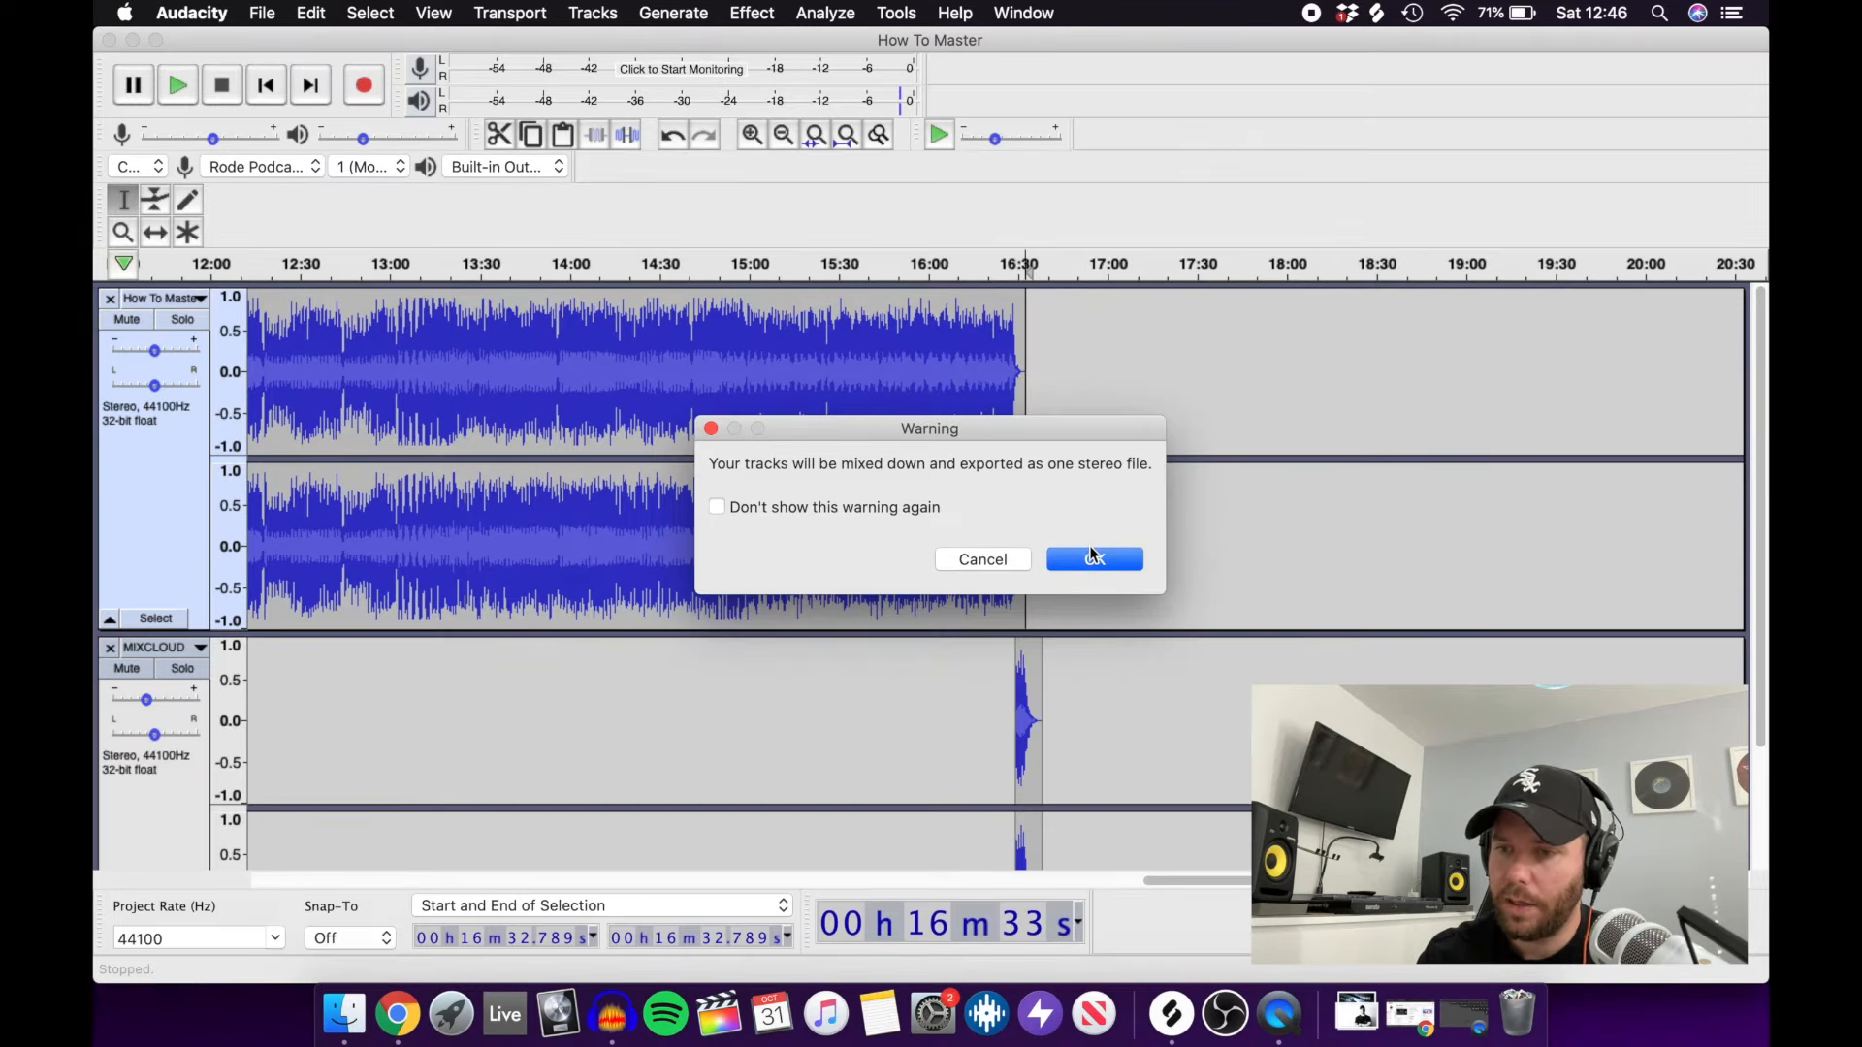
click(1092, 557)
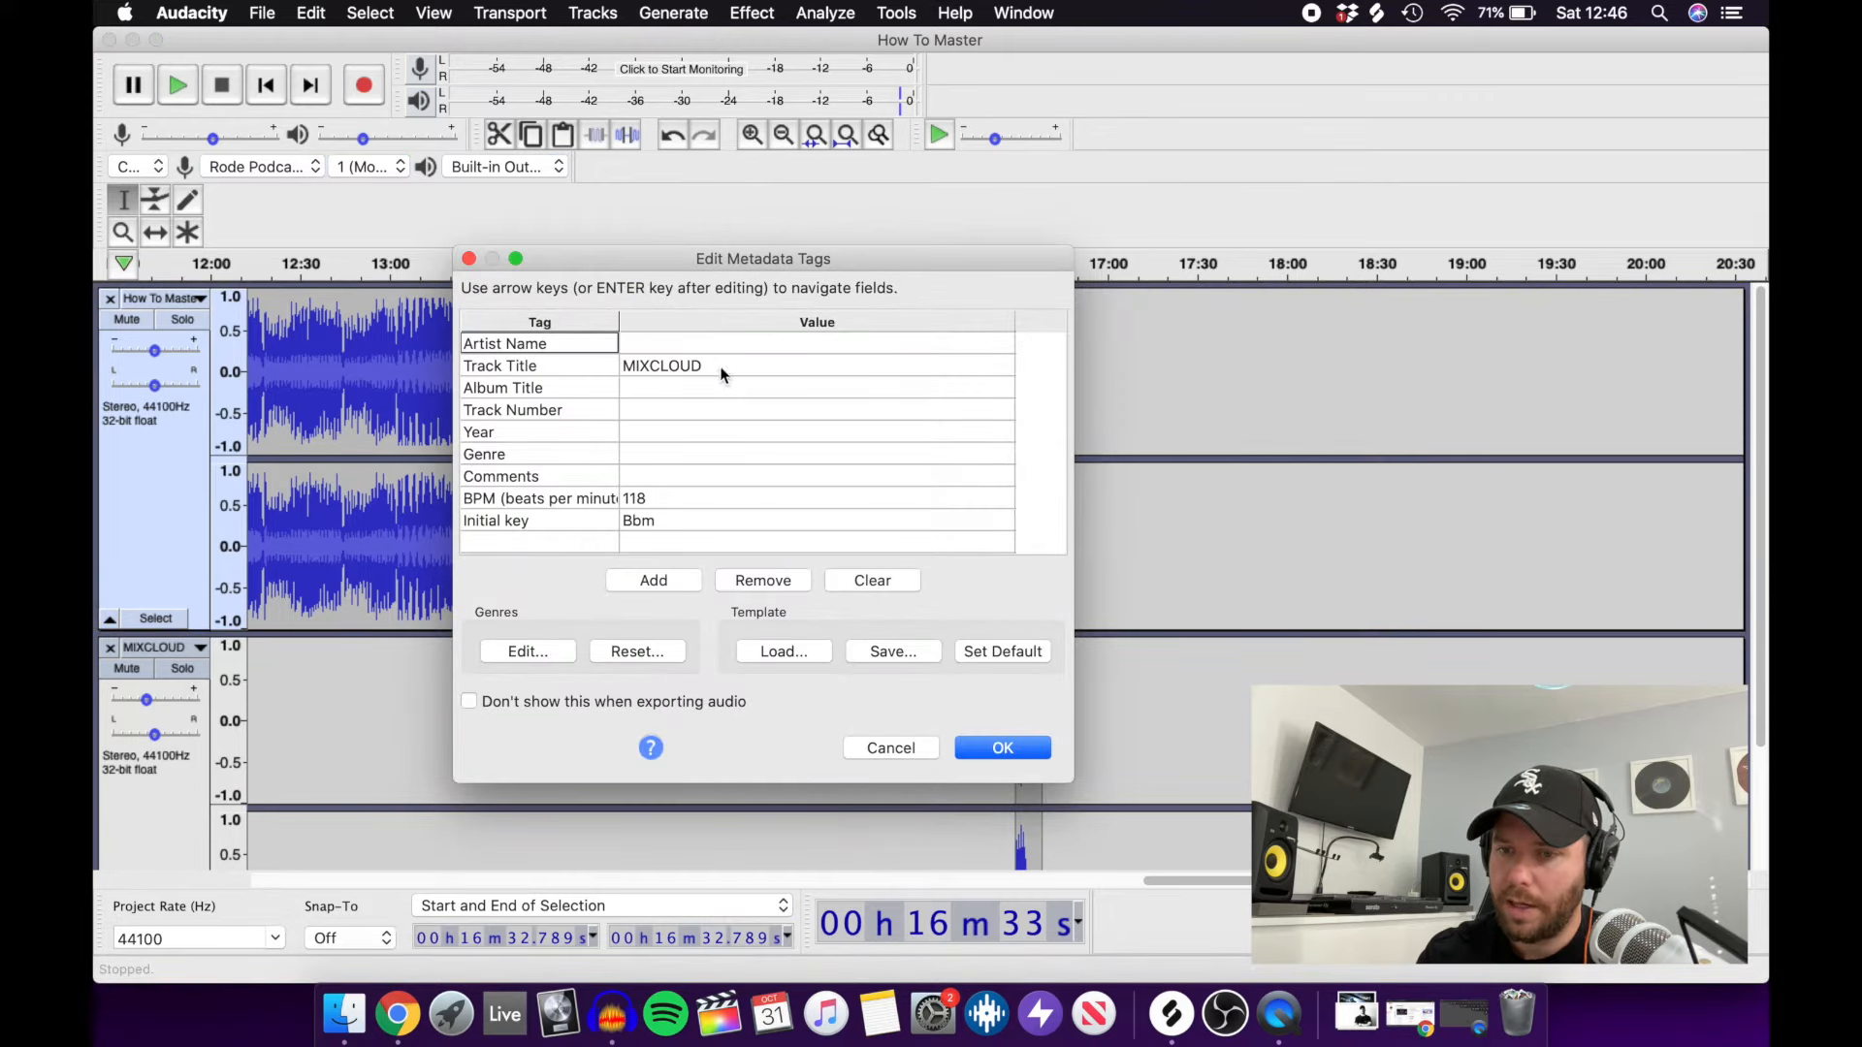
Clear all metadata tags, including the MIXCLOUD track title, and complete the MP3 export.
click(720, 373)
click(899, 585)
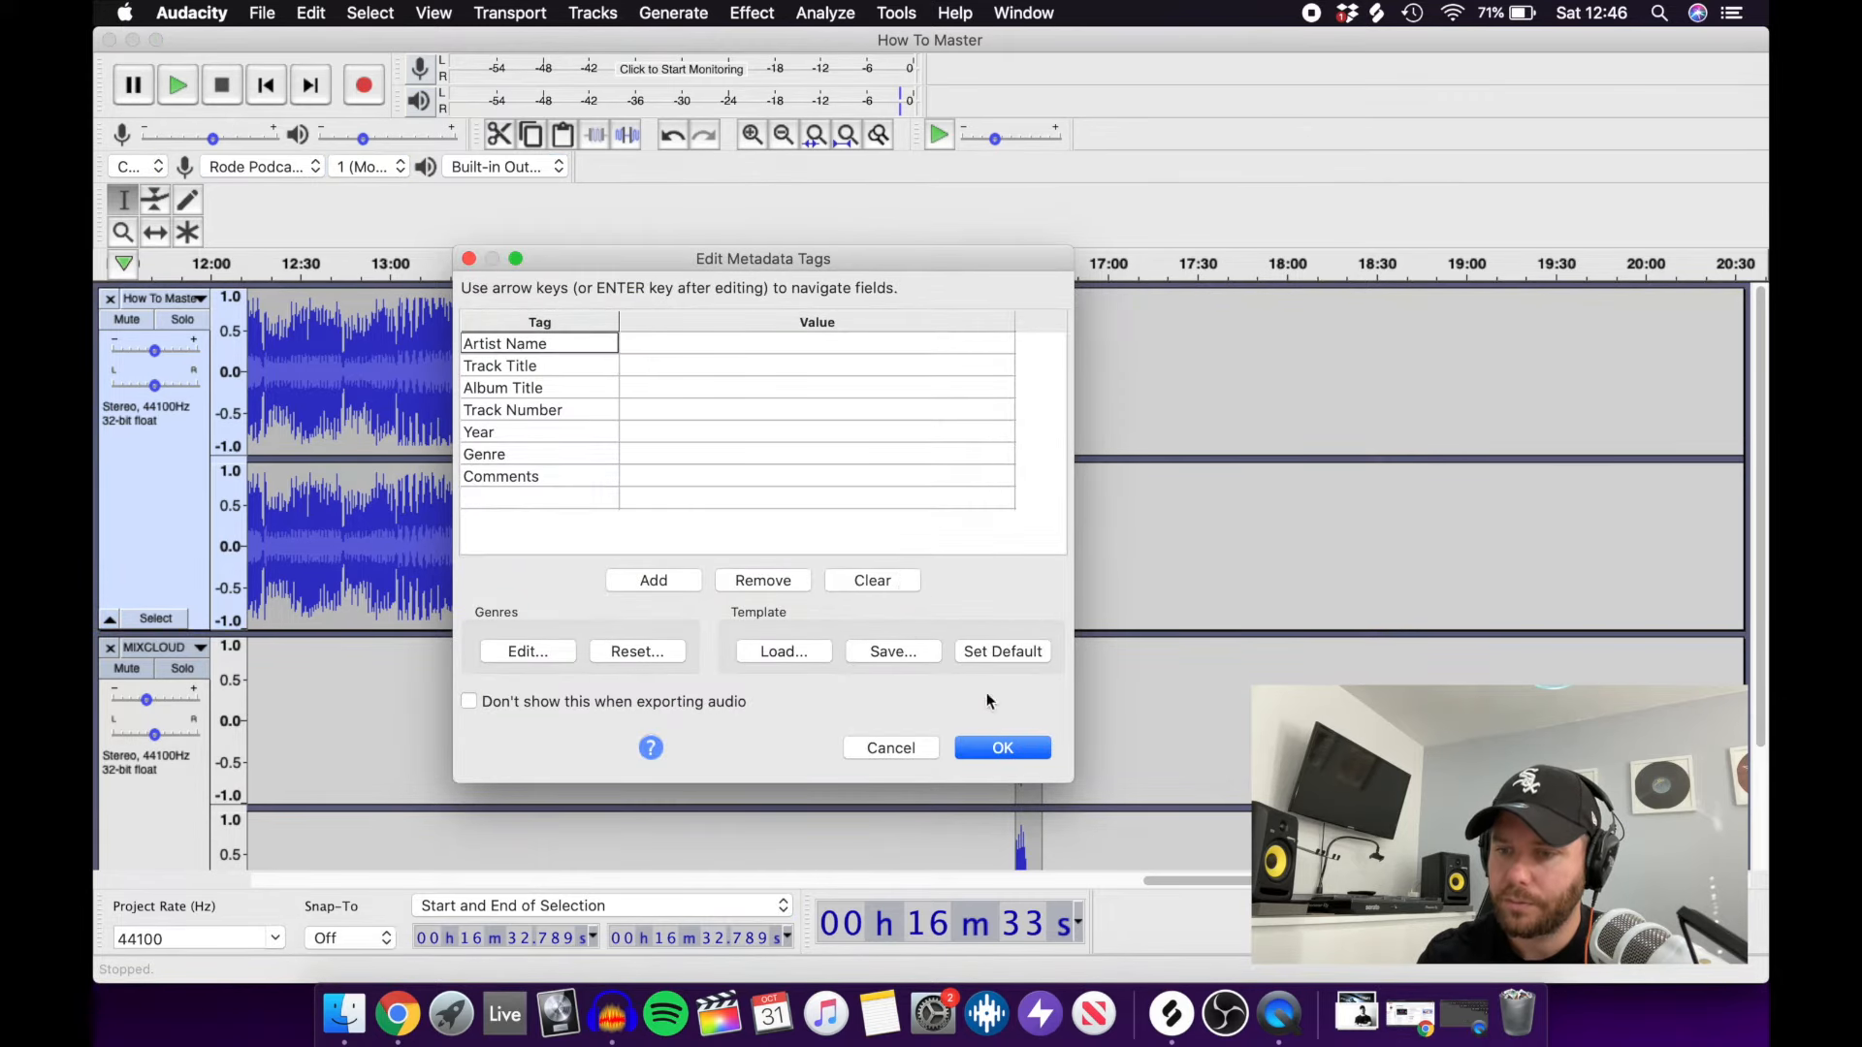
click(1002, 747)
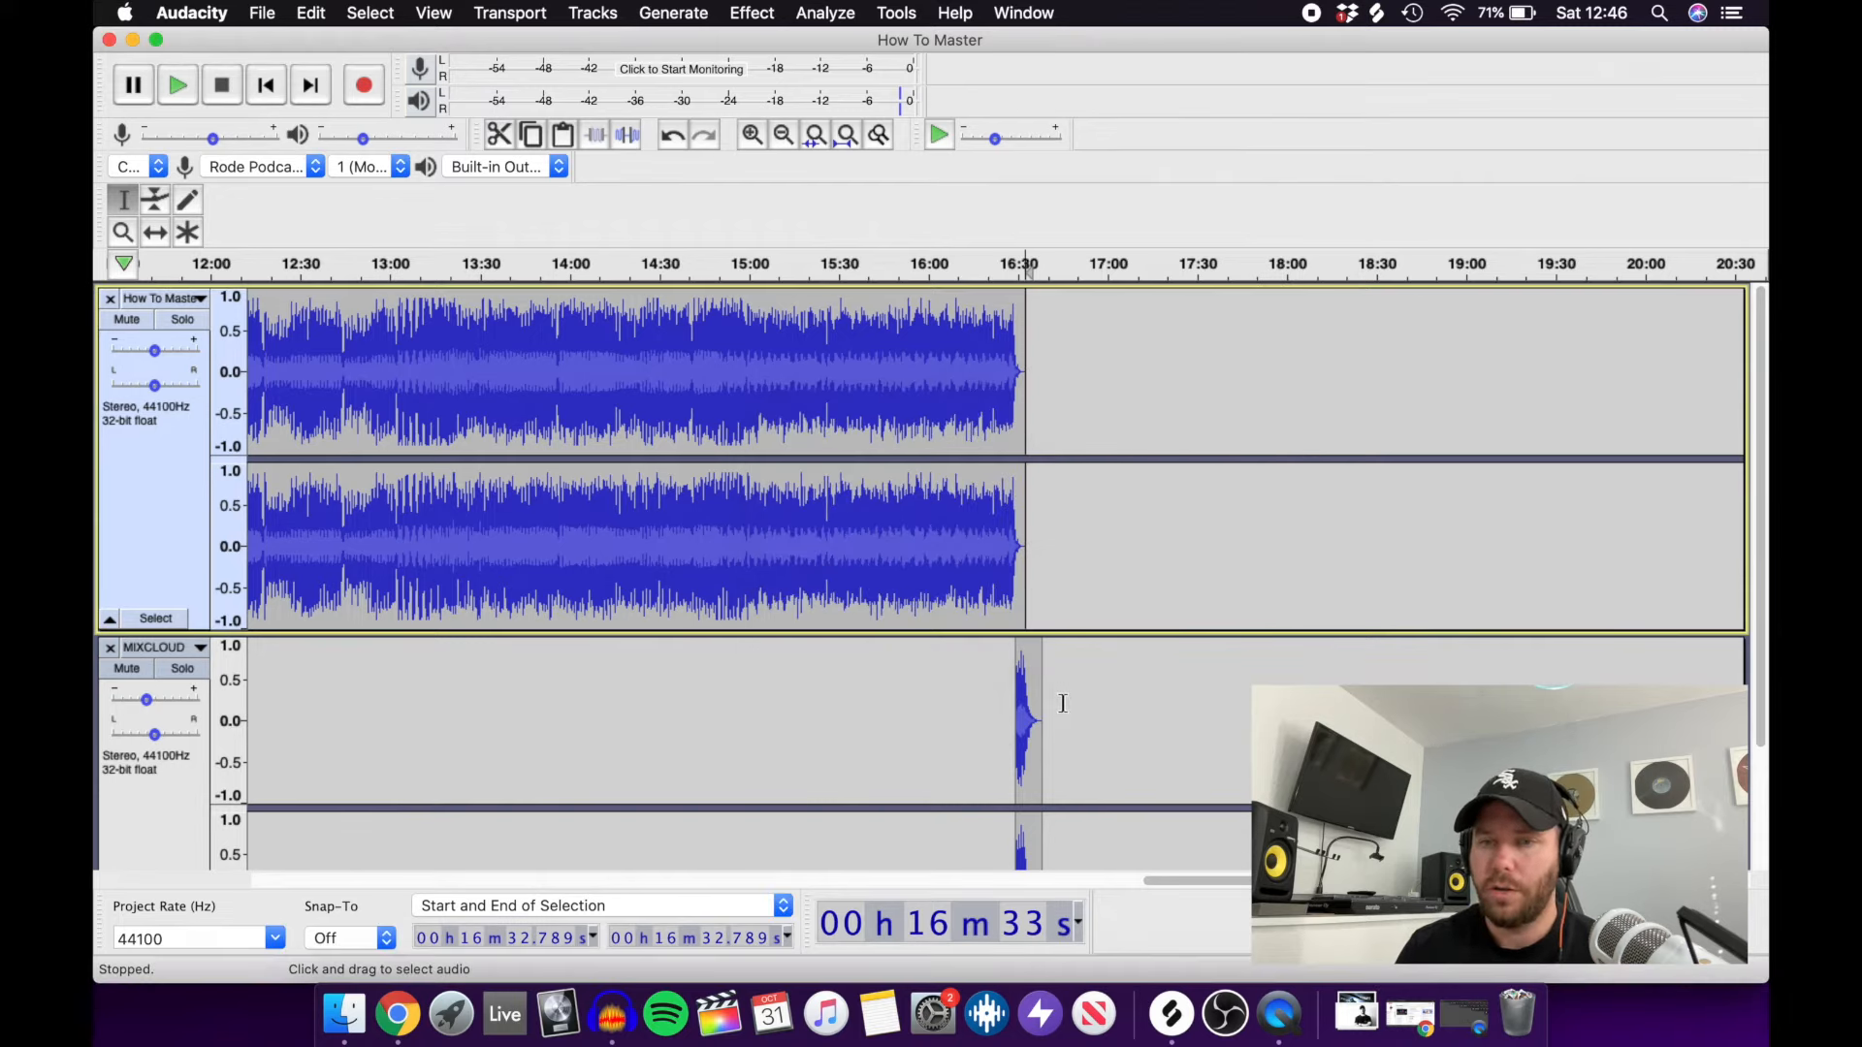
click(799, 524)
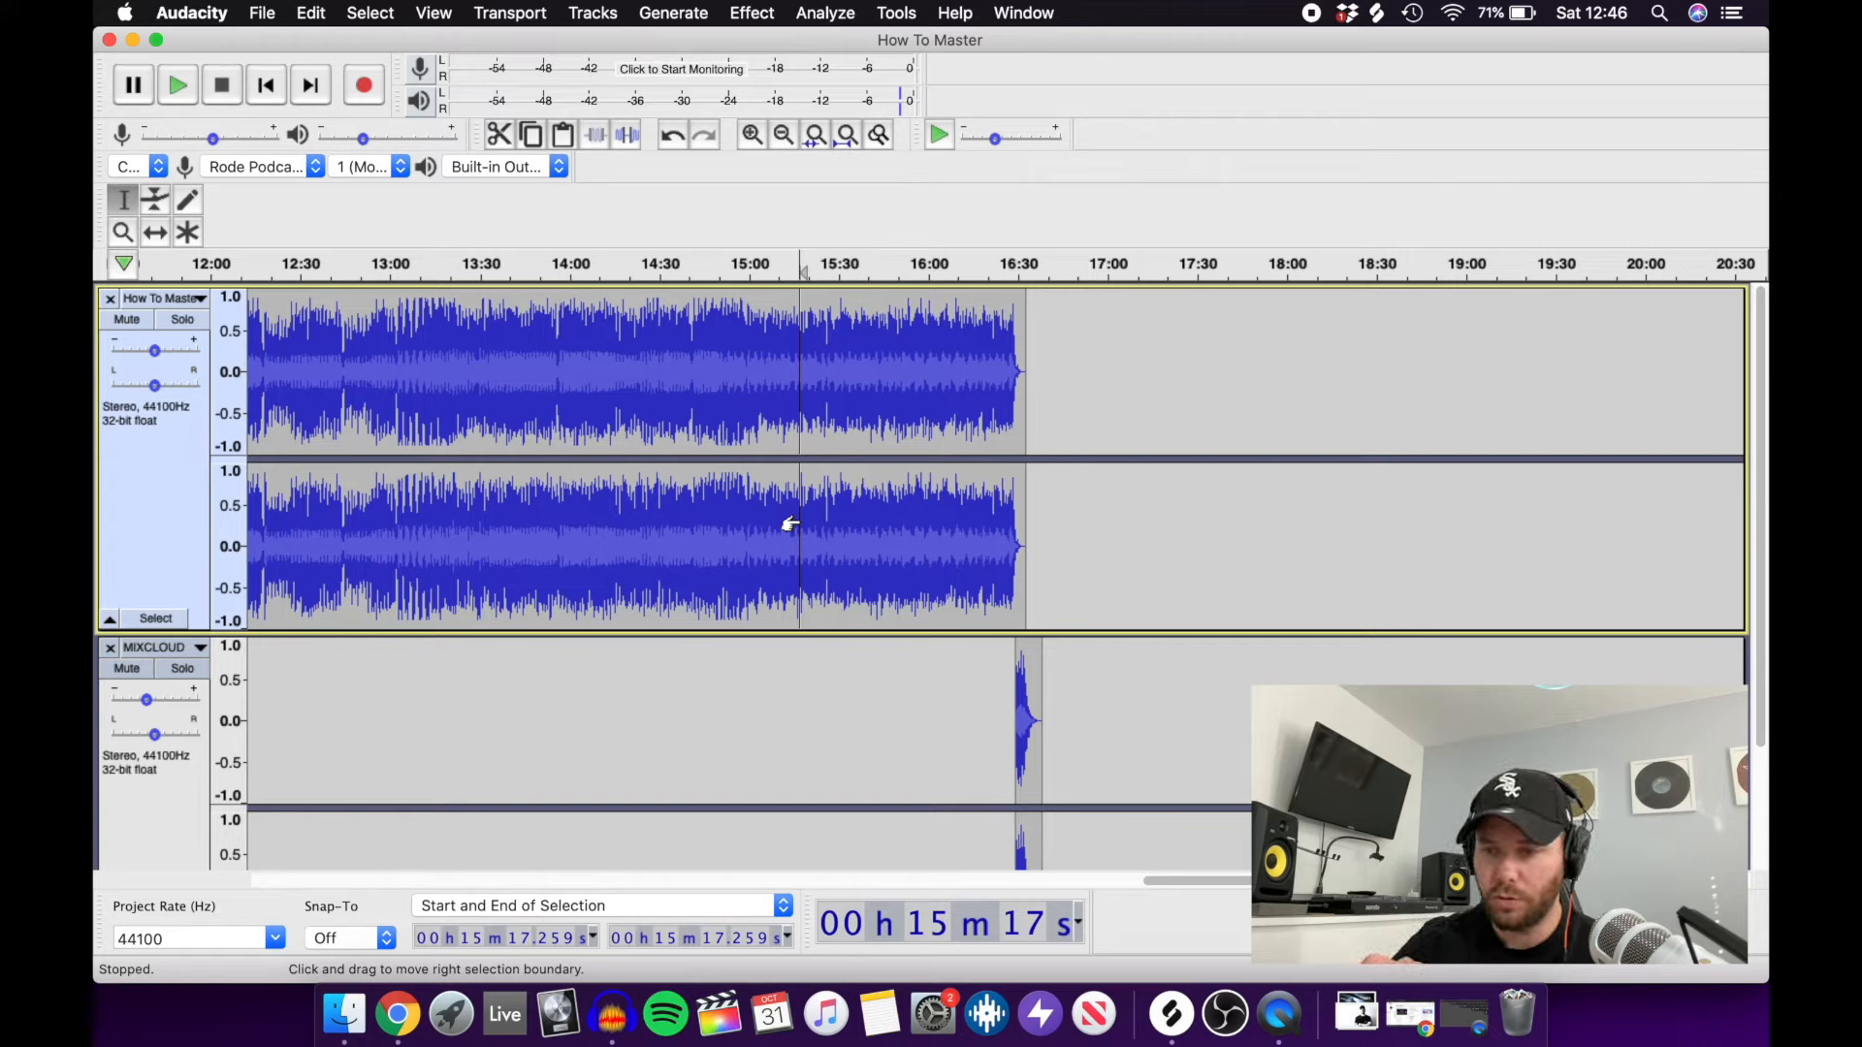
click(725, 532)
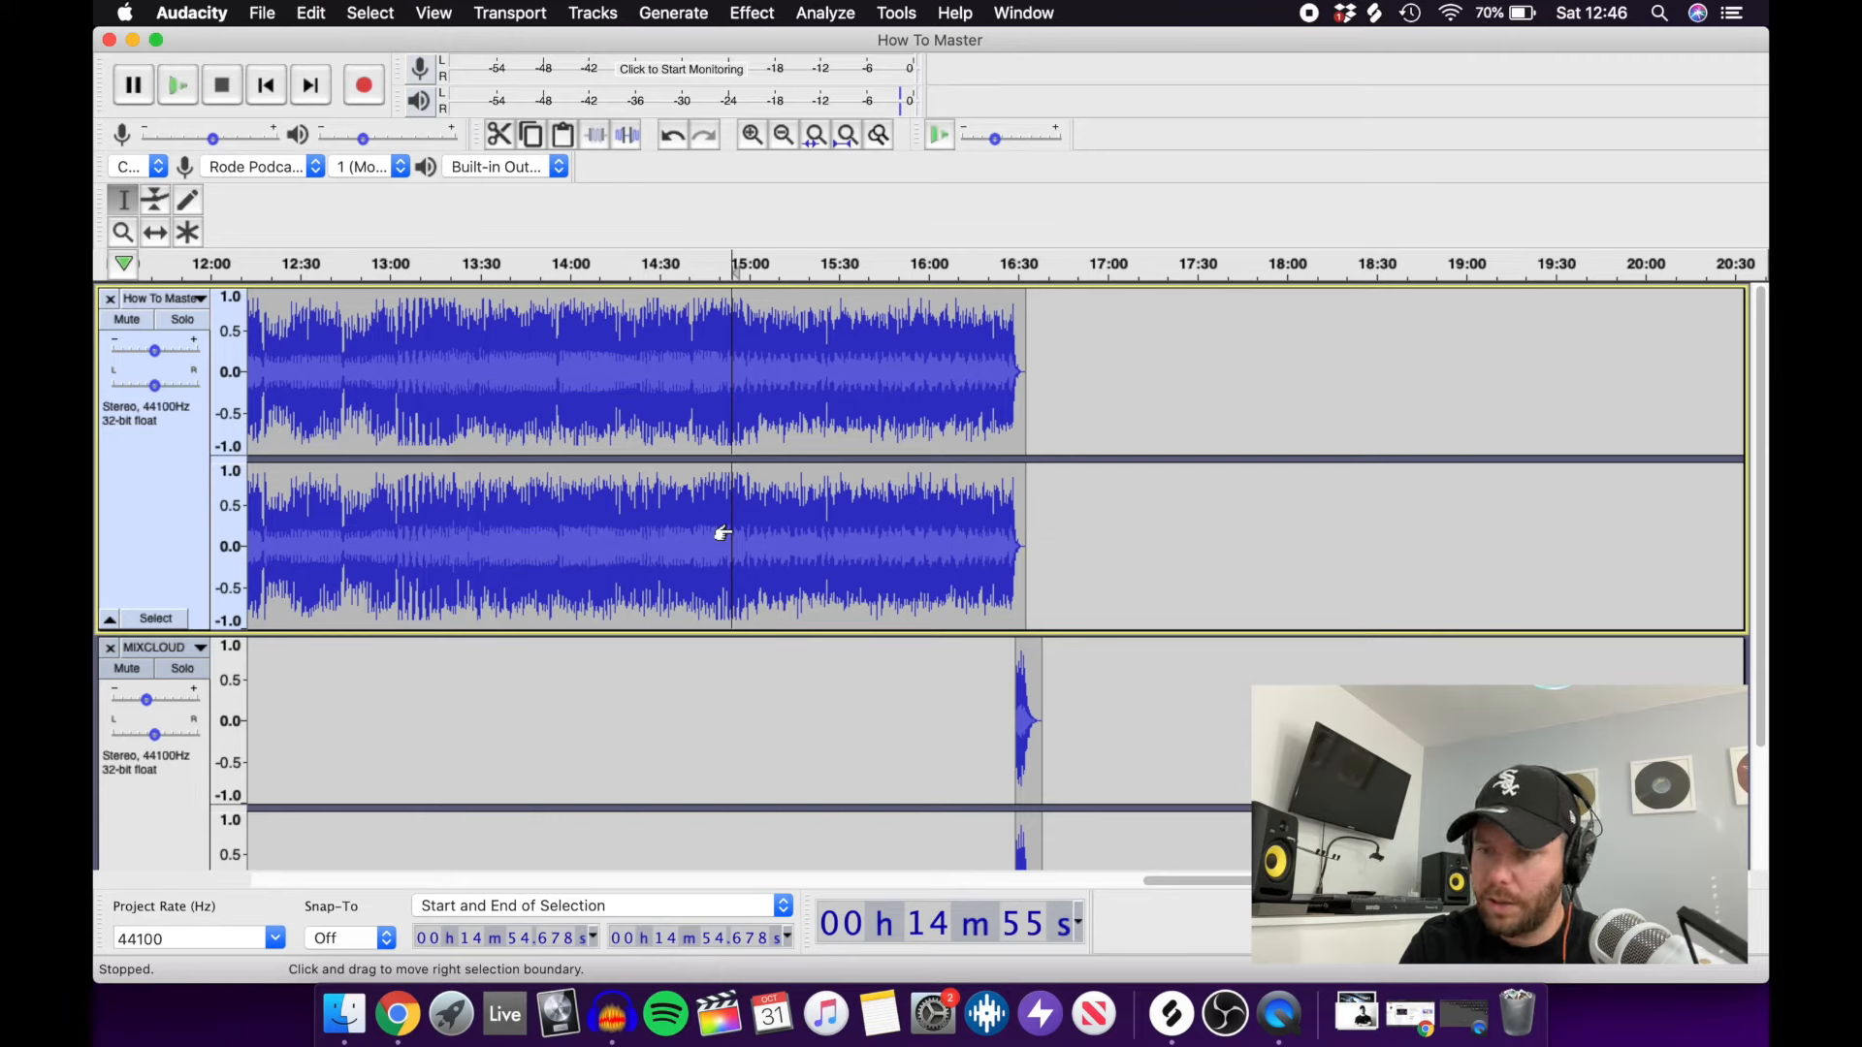
click(714, 357)
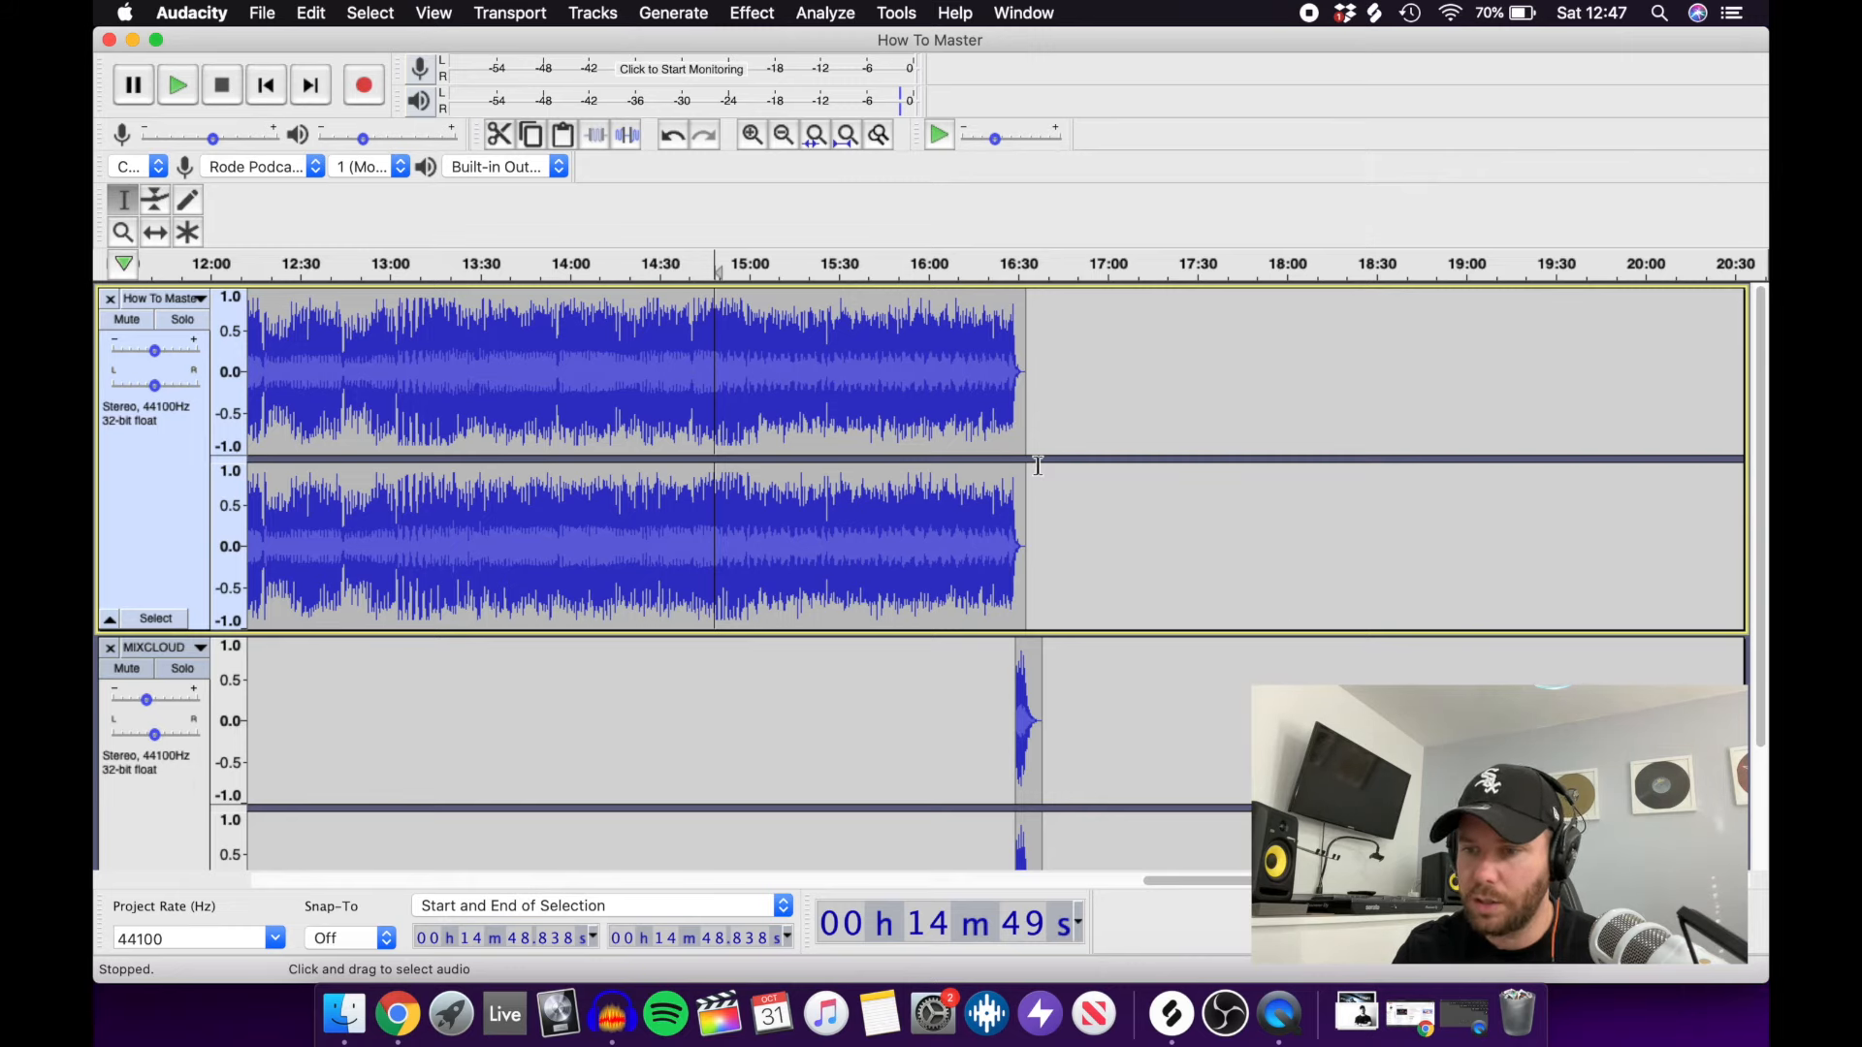
click(1049, 514)
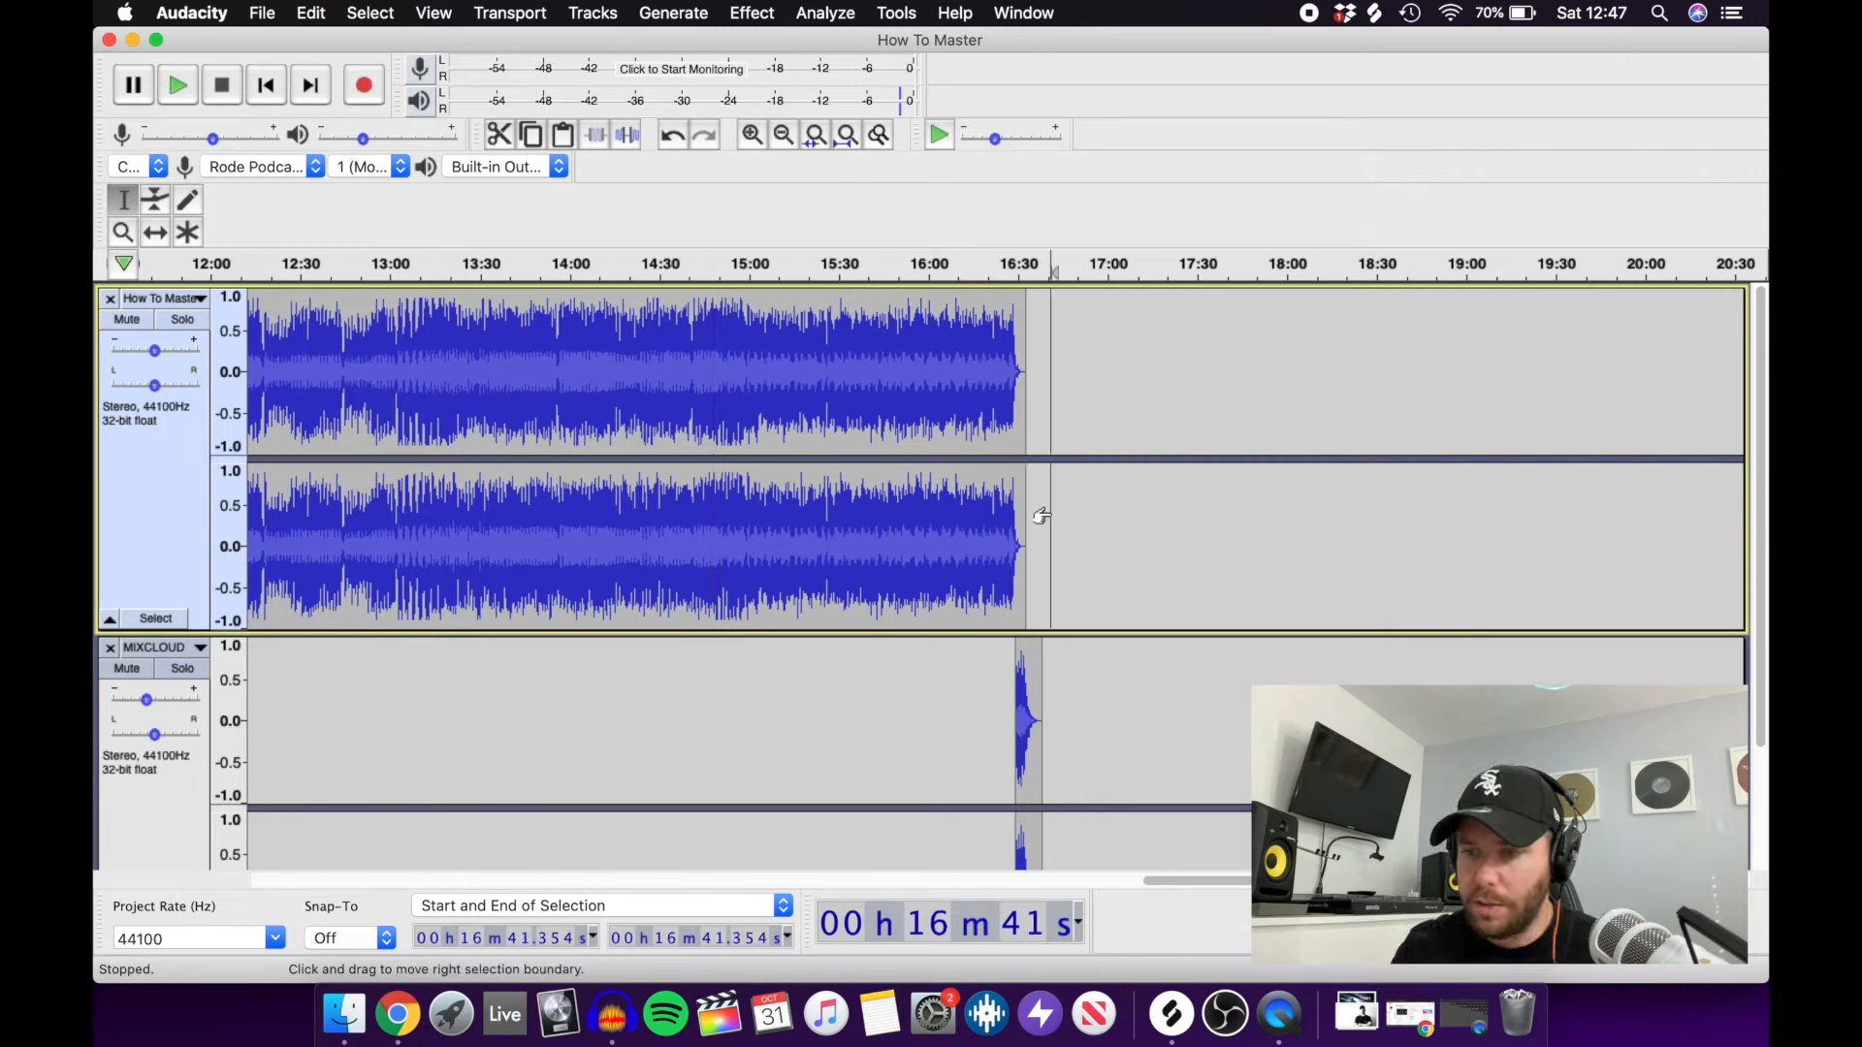